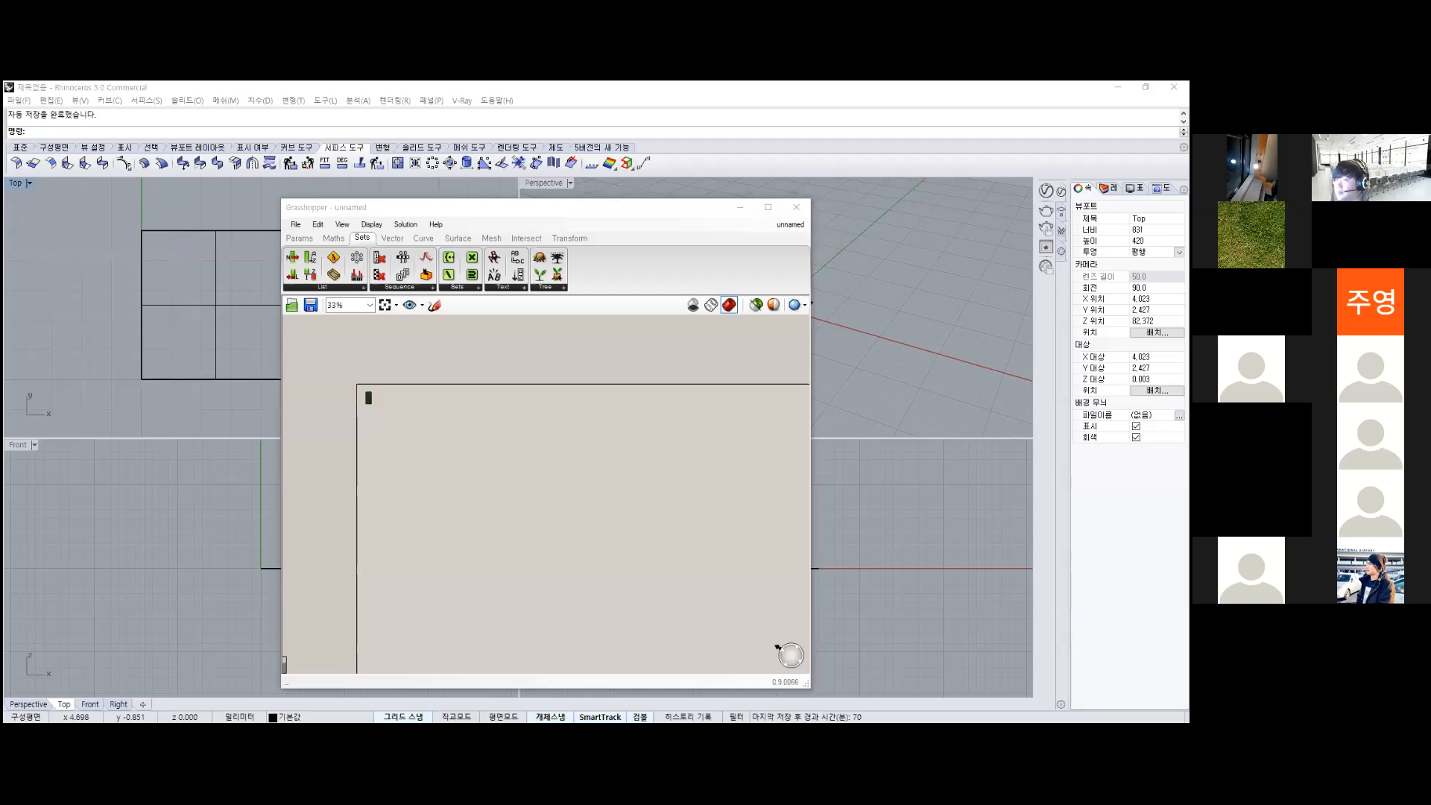
Select the square surface in the Top view and uncover the Perspective view behind the Grasshopper window.
{"action": "left_click", "coordinate": [179, 231]}
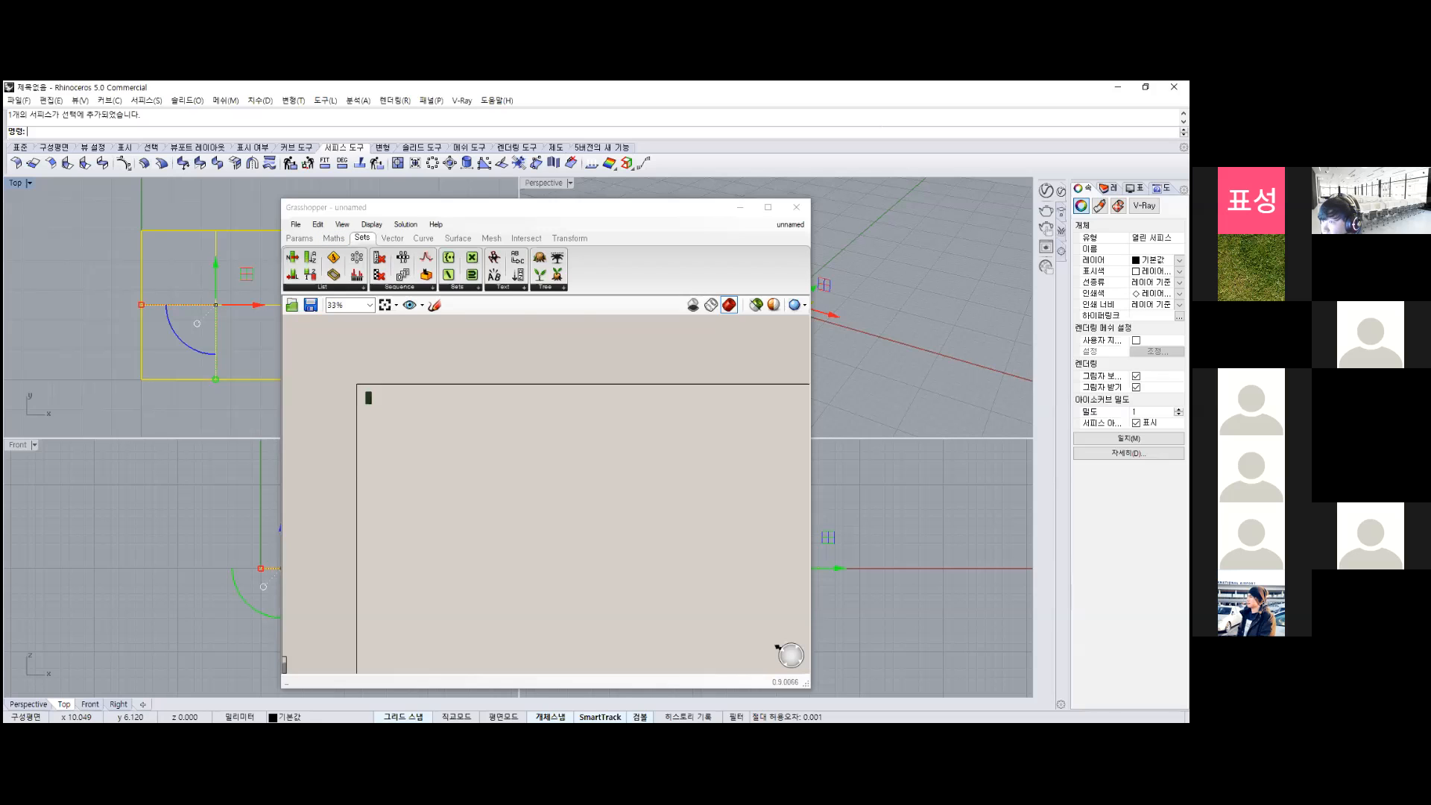
{"action": "left_click_drag", "start_coordinate": [447, 207], "coordinate": [161, 253]}
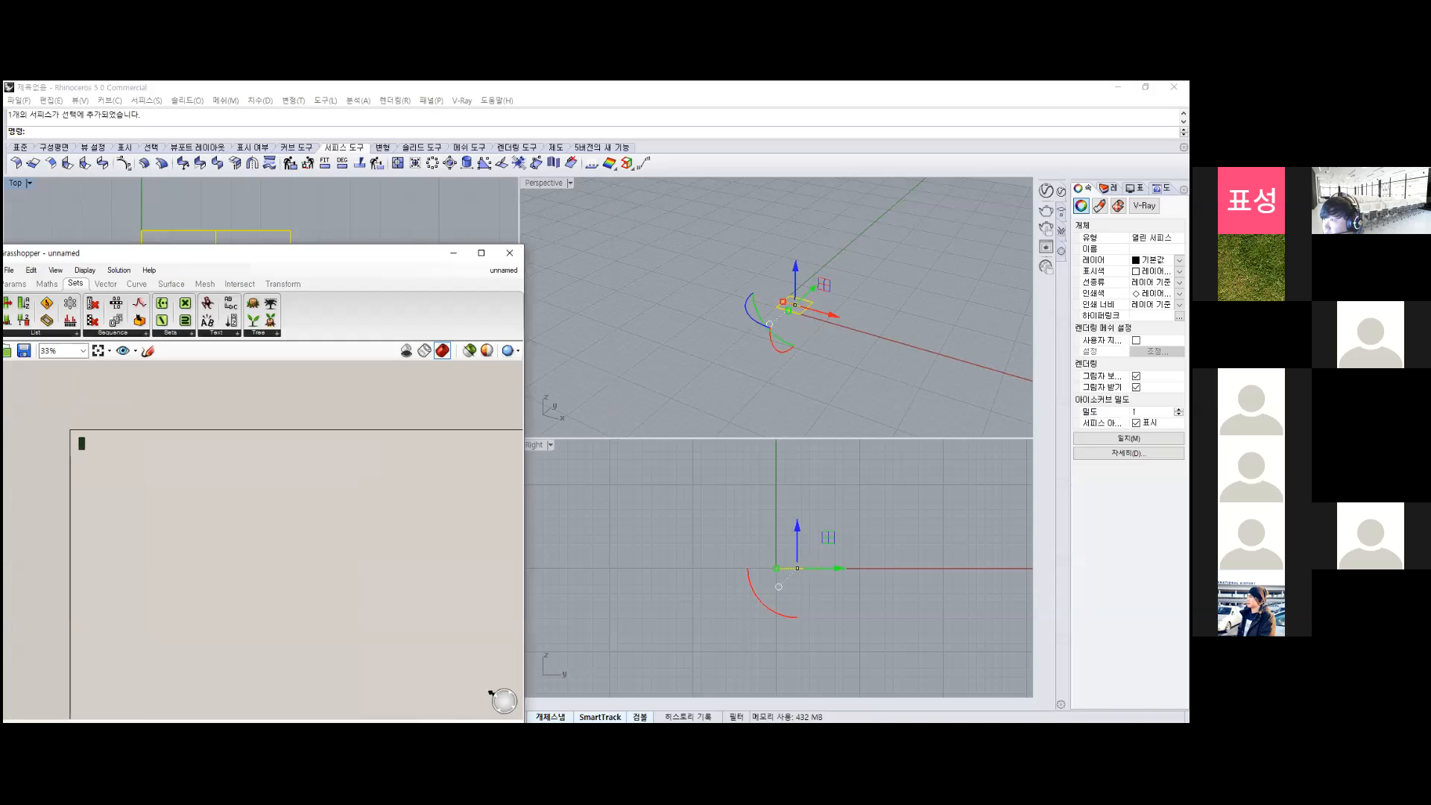
{"action": "left_click", "coordinate": [569, 183]}
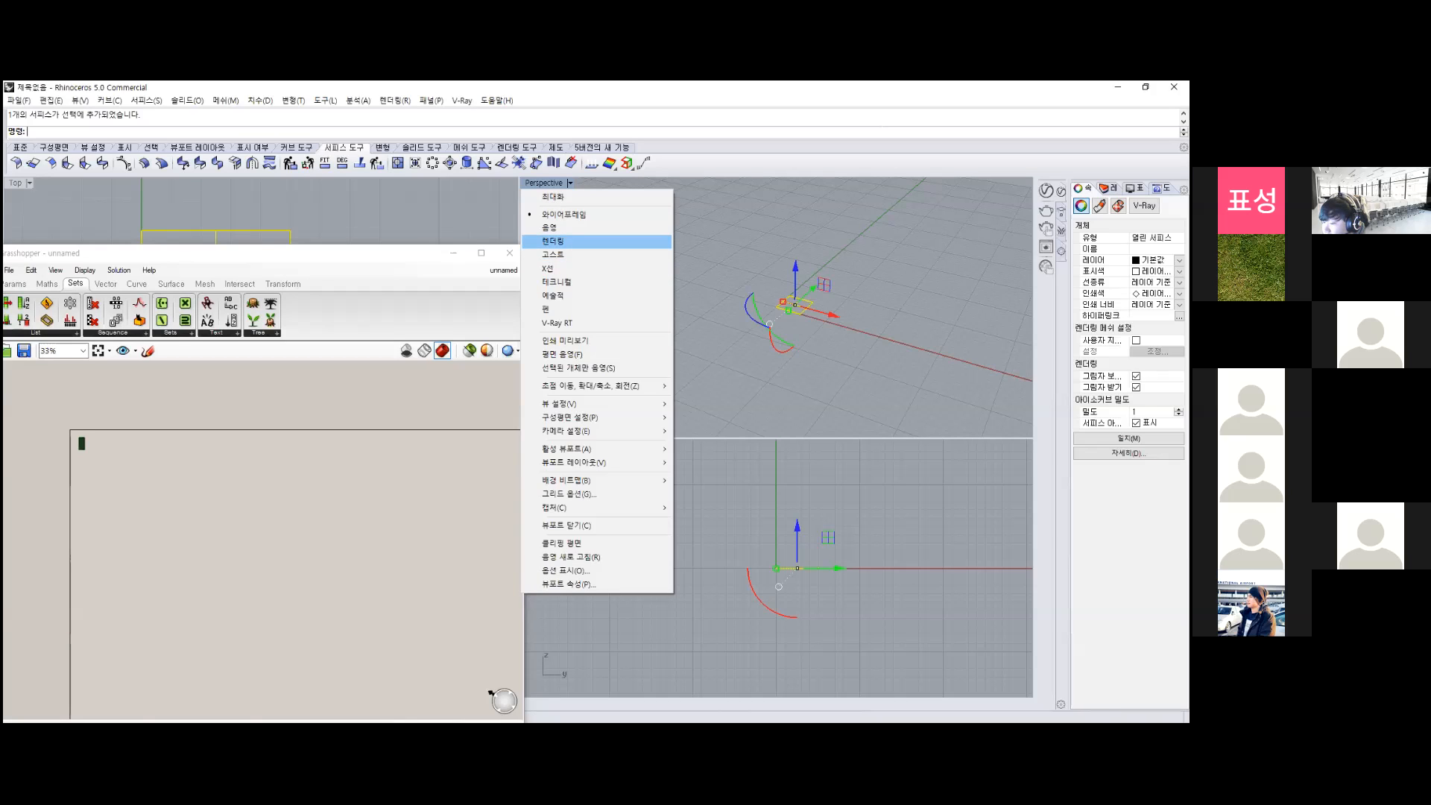
{"action": "key", "text": "Escape"}
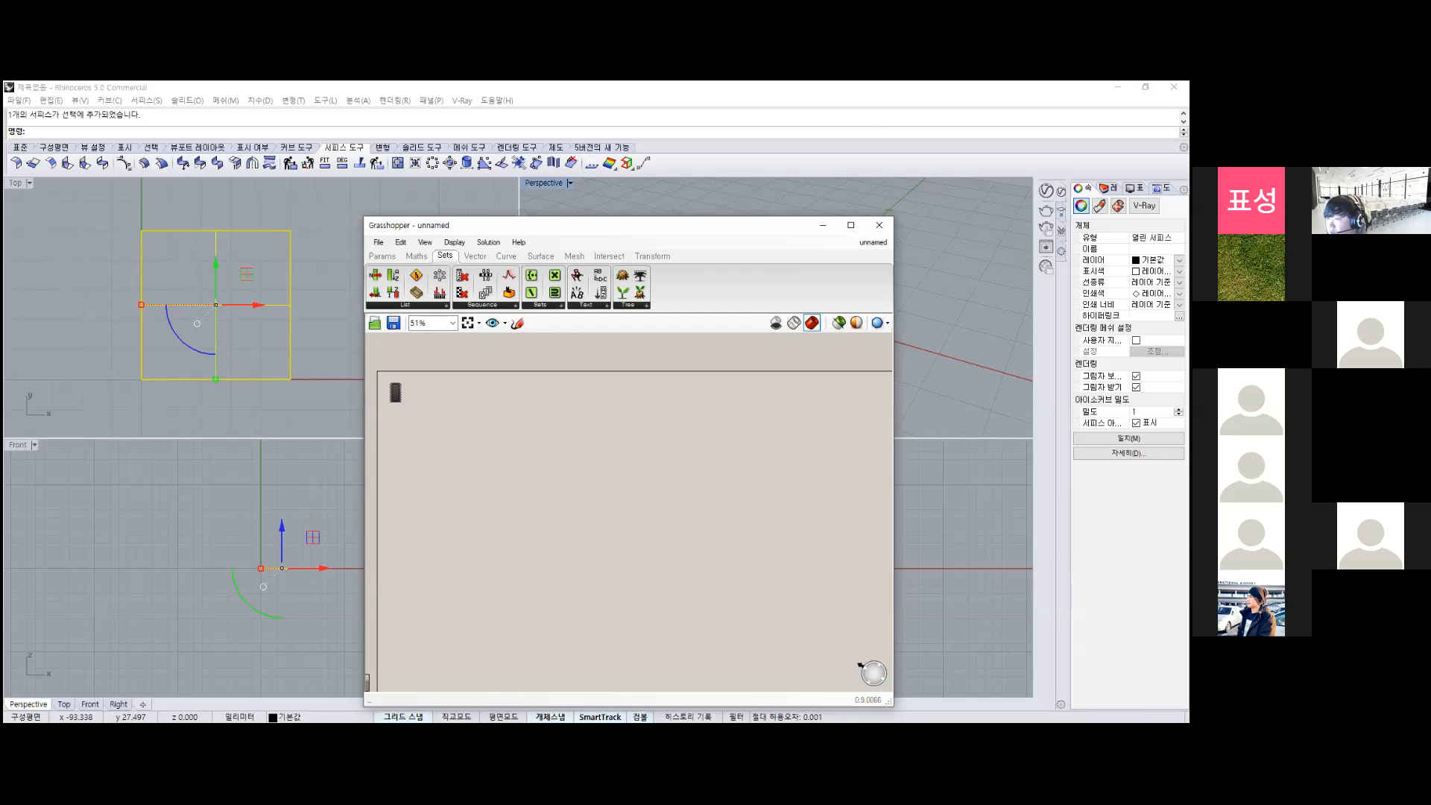
Add a Rectangle component that creates a rectangle on a plane to the Grasshopper canvas.
{"action": "double_click", "coordinate": [538, 418]}
{"action": "type", "text": "recta"}
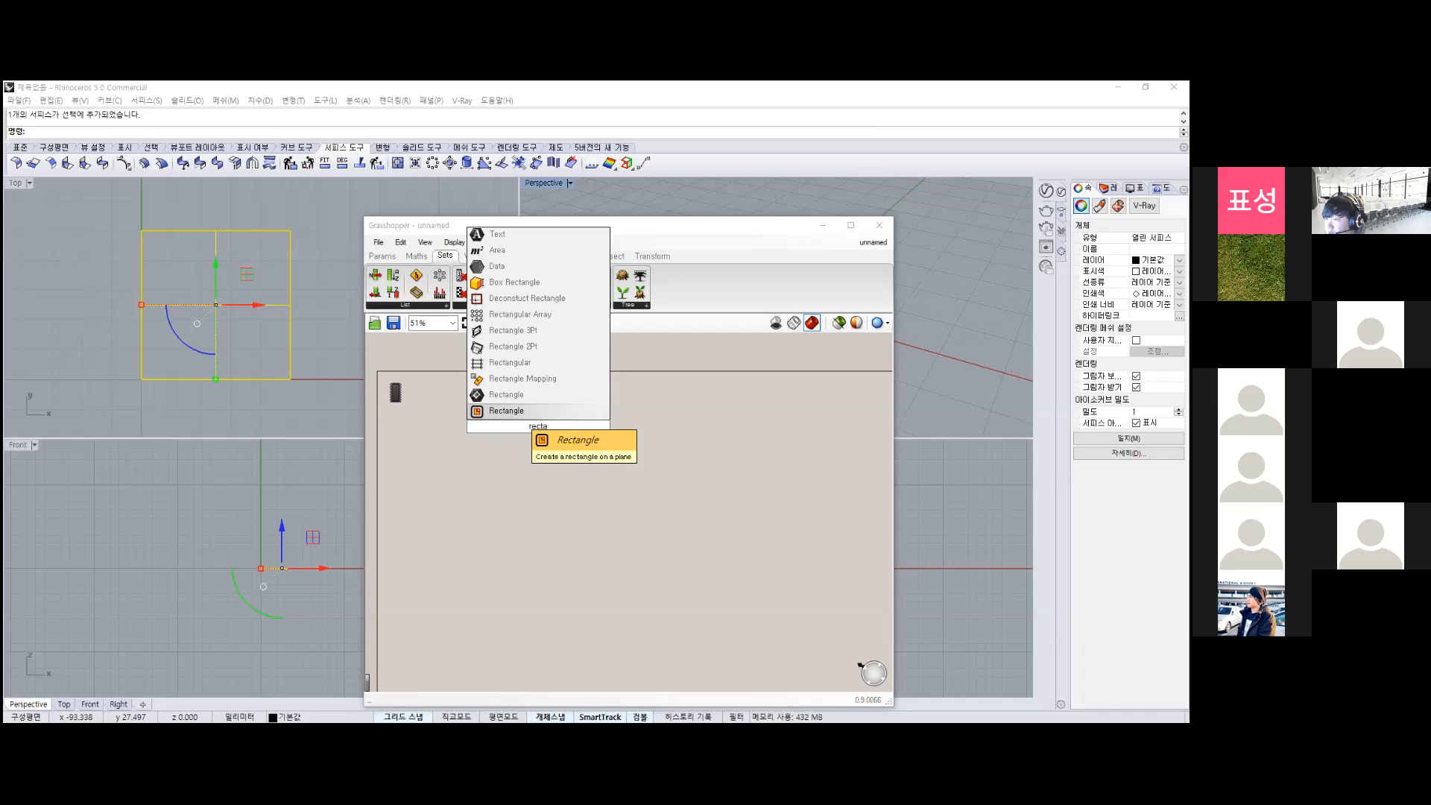
{"action": "key", "text": "Return"}
{"action": "scroll", "coordinate": [536, 421], "scroll_direction": "up", "scroll_amount": 4}
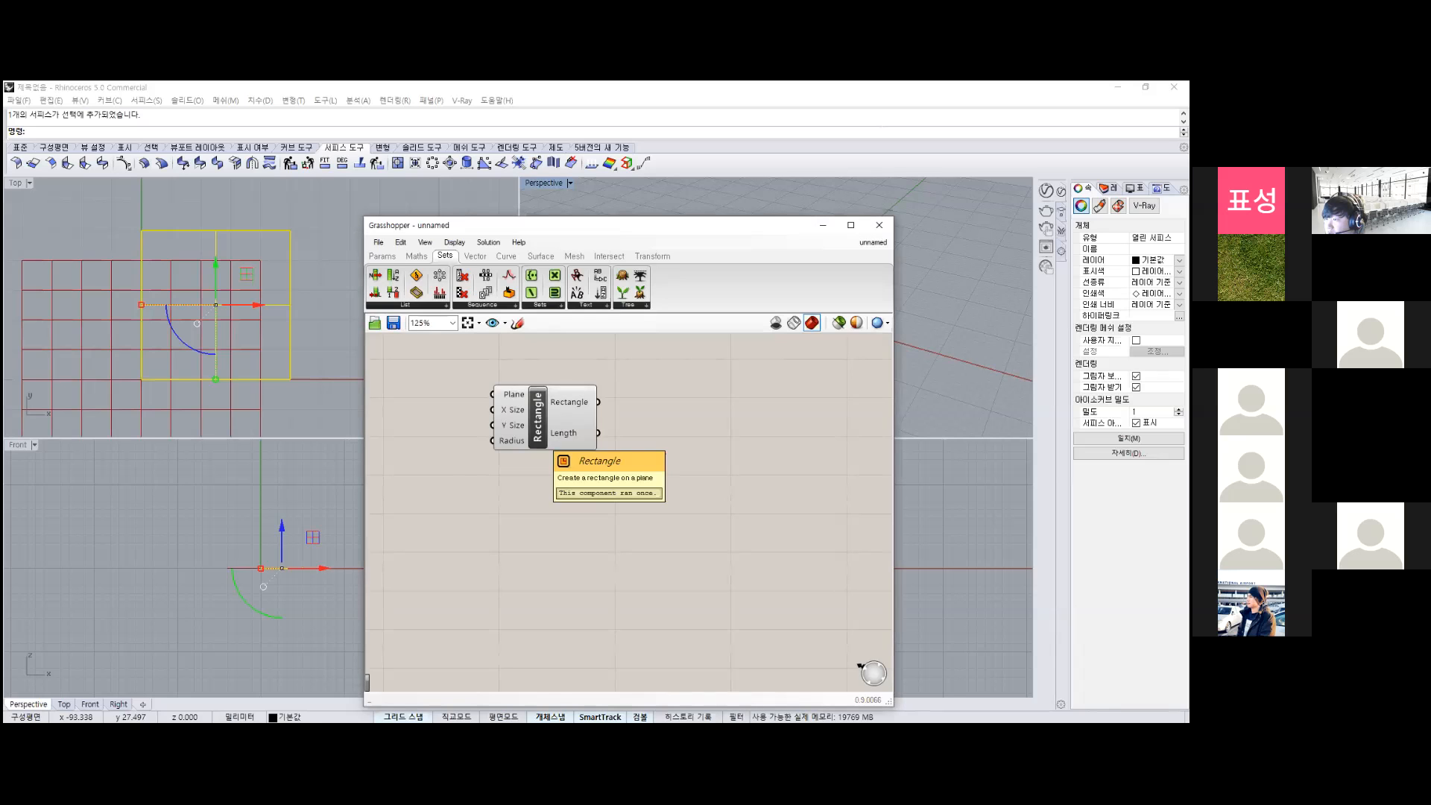
{"action": "right_click_drag", "start_coordinate": [525, 496], "coordinate": [683, 497]}
{"action": "scroll", "coordinate": [642, 438], "scroll_direction": "up", "scroll_amount": 1}
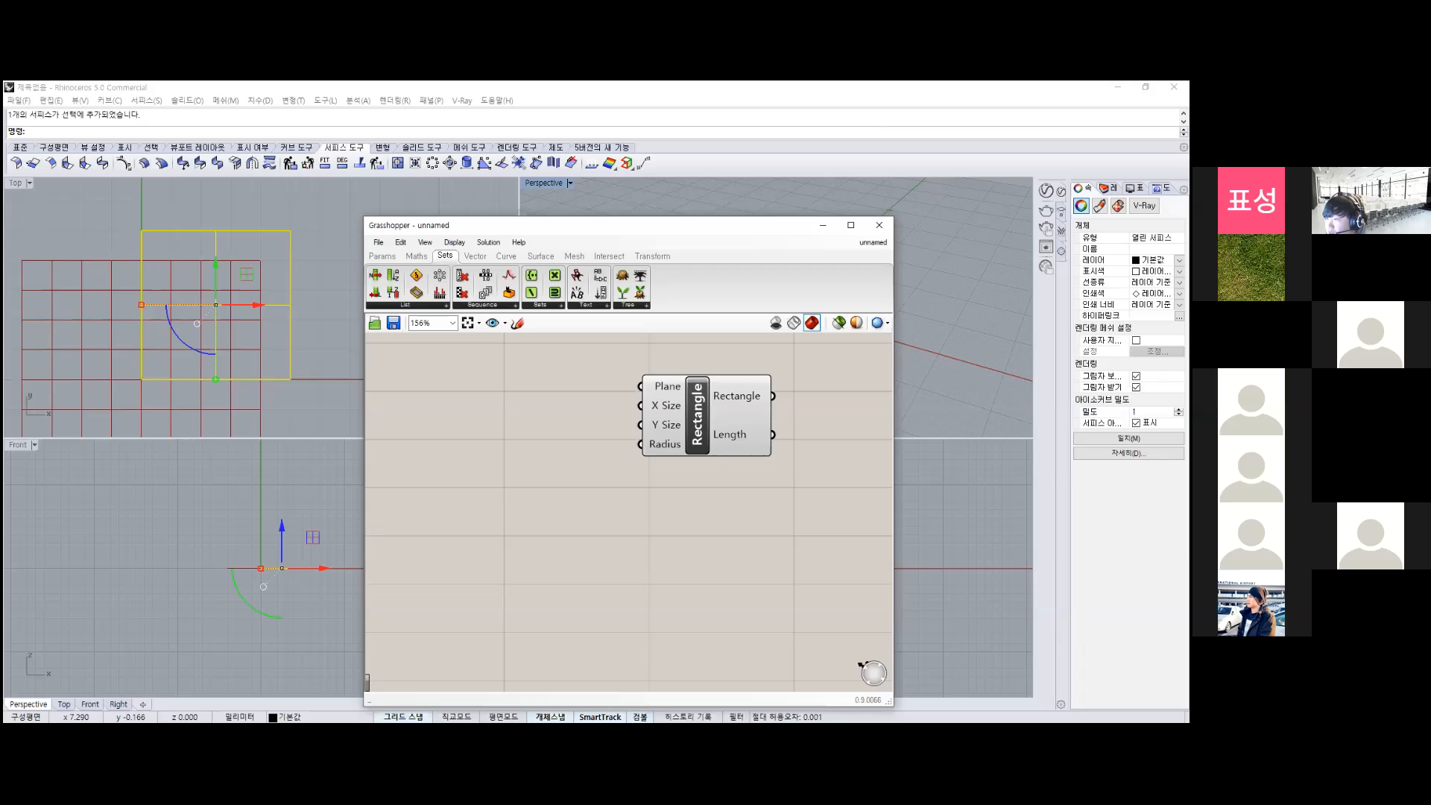
{"action": "left_click", "coordinate": [697, 414]}
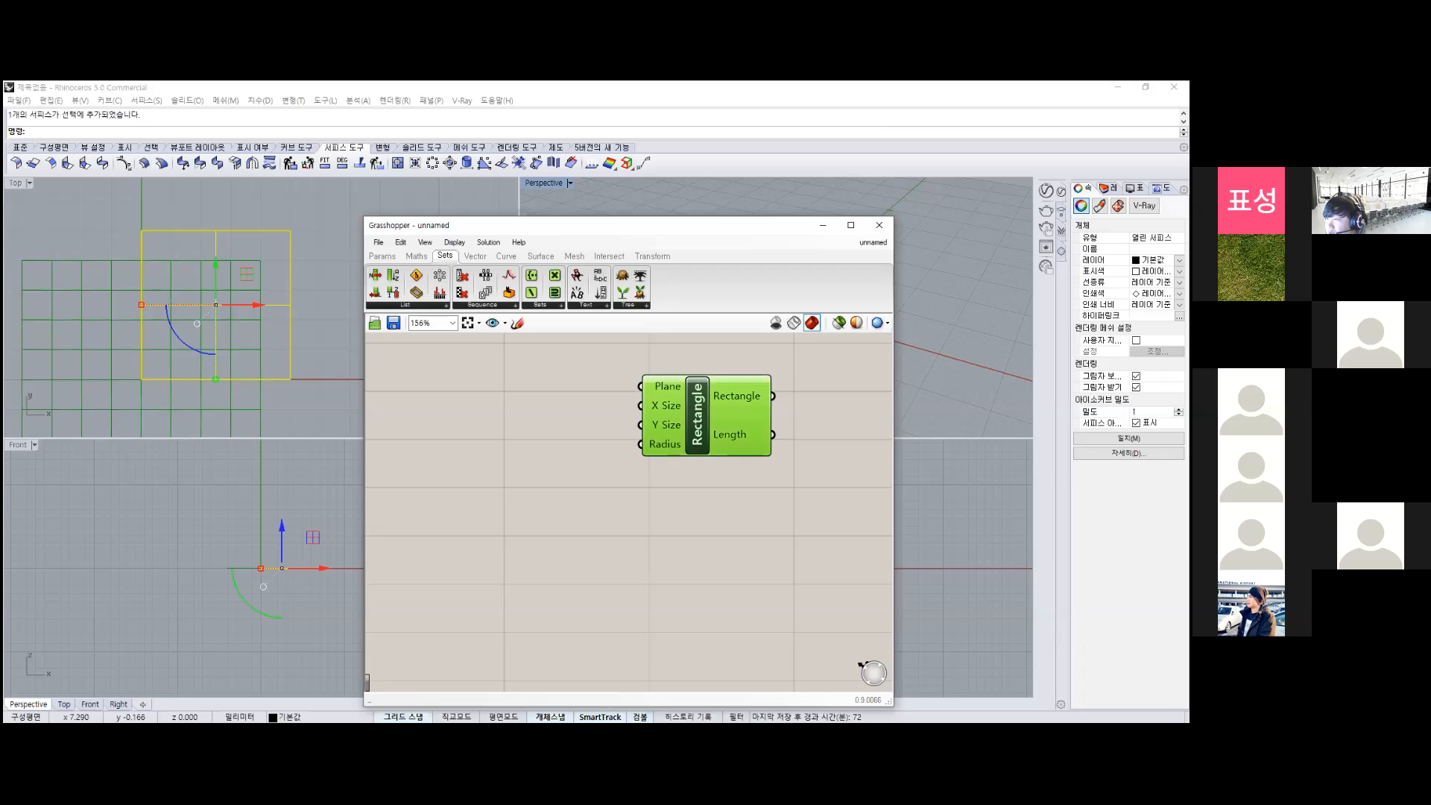
{"action": "key", "text": "Escape"}
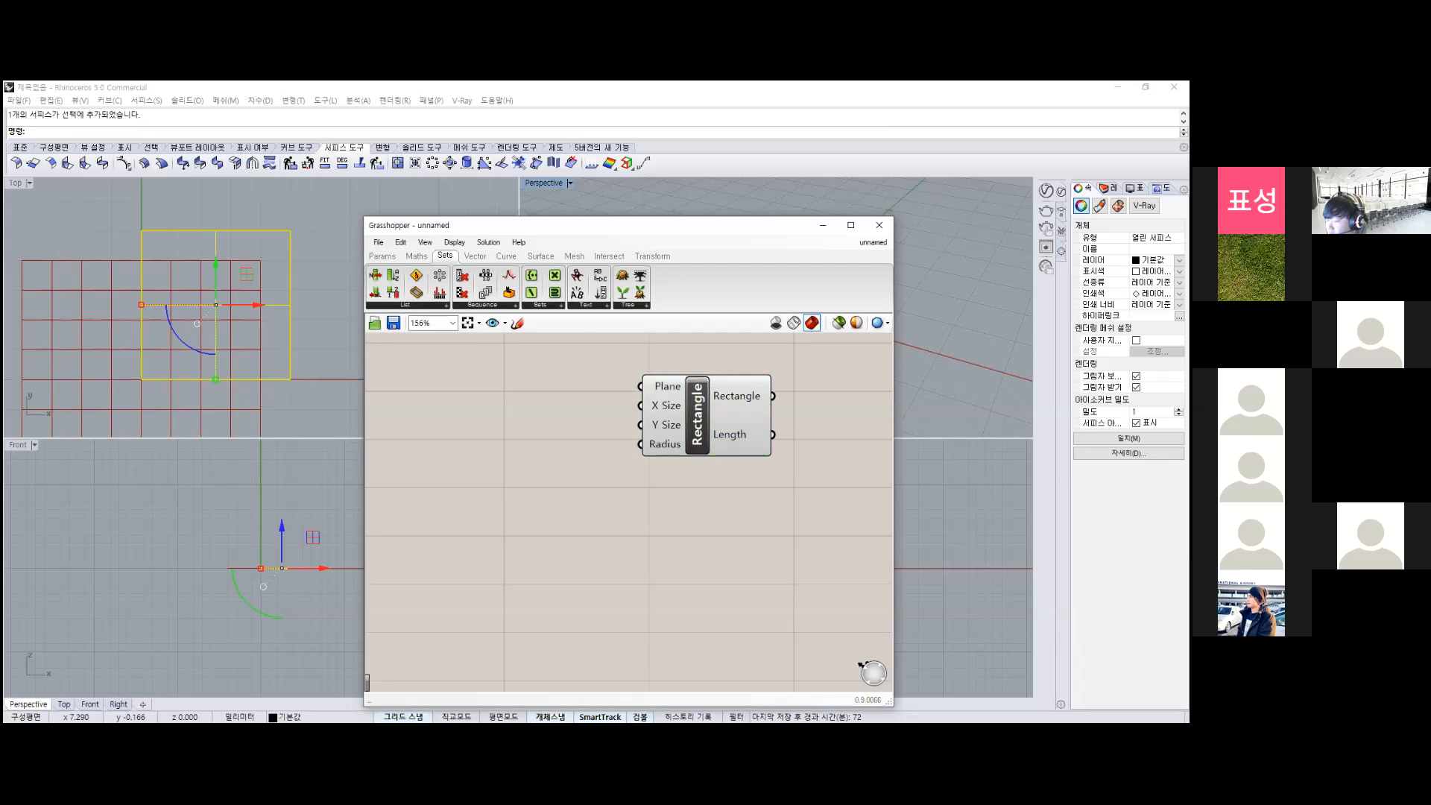
Create a number slider with value 20 and connect it to the Rectangle's X Size input.
{"action": "double_click", "coordinate": [506, 395]}
{"action": "type", "text": "20"}
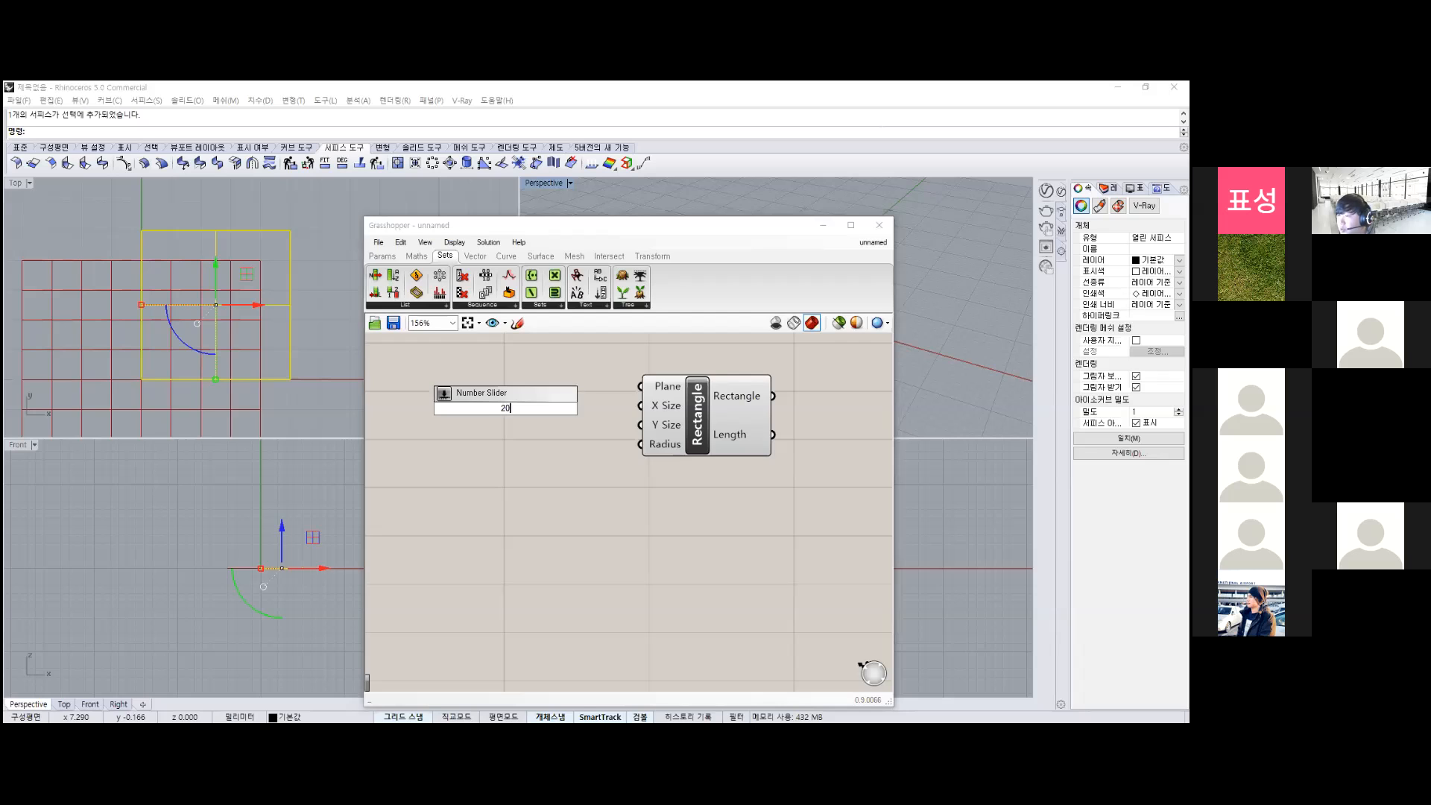
{"action": "key", "text": "Return"}
{"action": "left_click_drag", "start_coordinate": [552, 423], "coordinate": [640, 405]}
Duplicate the number slider, connect the copy to the Rectangle's Y Size input and set it to 32.
{"action": "mouse_move", "coordinate": [399, 424]}
{"action": "left_mouse_down"}
{"action": "mouse_move", "coordinate": [421, 396]}
{"action": "mouse_move", "coordinate": [417, 442]}
{"action": "left_mouse_up"}
{"action": "left_click_drag", "start_coordinate": [575, 442], "coordinate": [641, 424]}
{"action": "right_click_drag", "start_coordinate": [641, 477], "coordinate": [759, 481]}
{"action": "left_click_drag", "start_coordinate": [603, 446], "coordinate": [615, 446]}
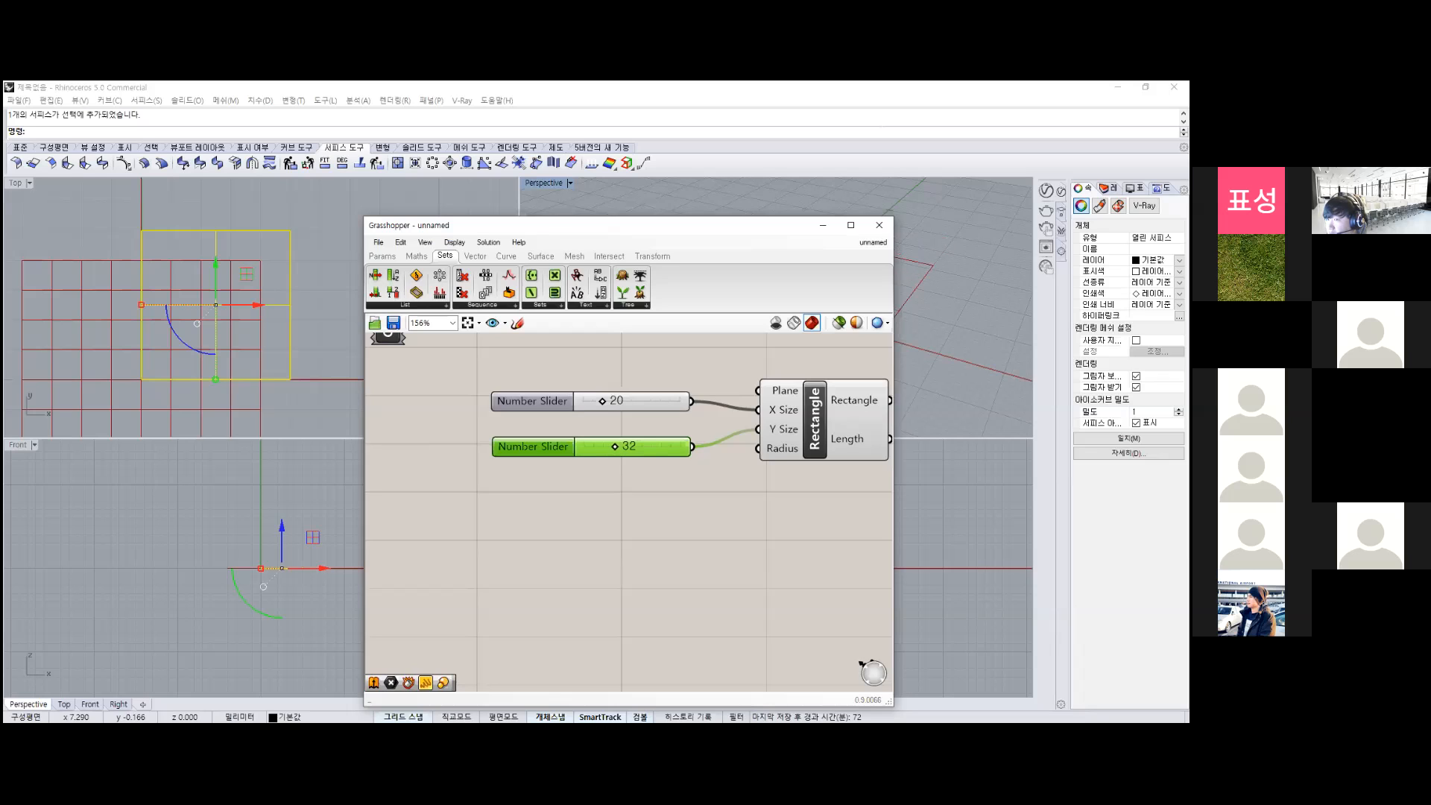
Move the Grasshopper window clear of the Perspective view and set the Y Size slider to 20.
{"action": "scroll", "coordinate": [241, 360], "scroll_direction": "down", "scroll_amount": 5}
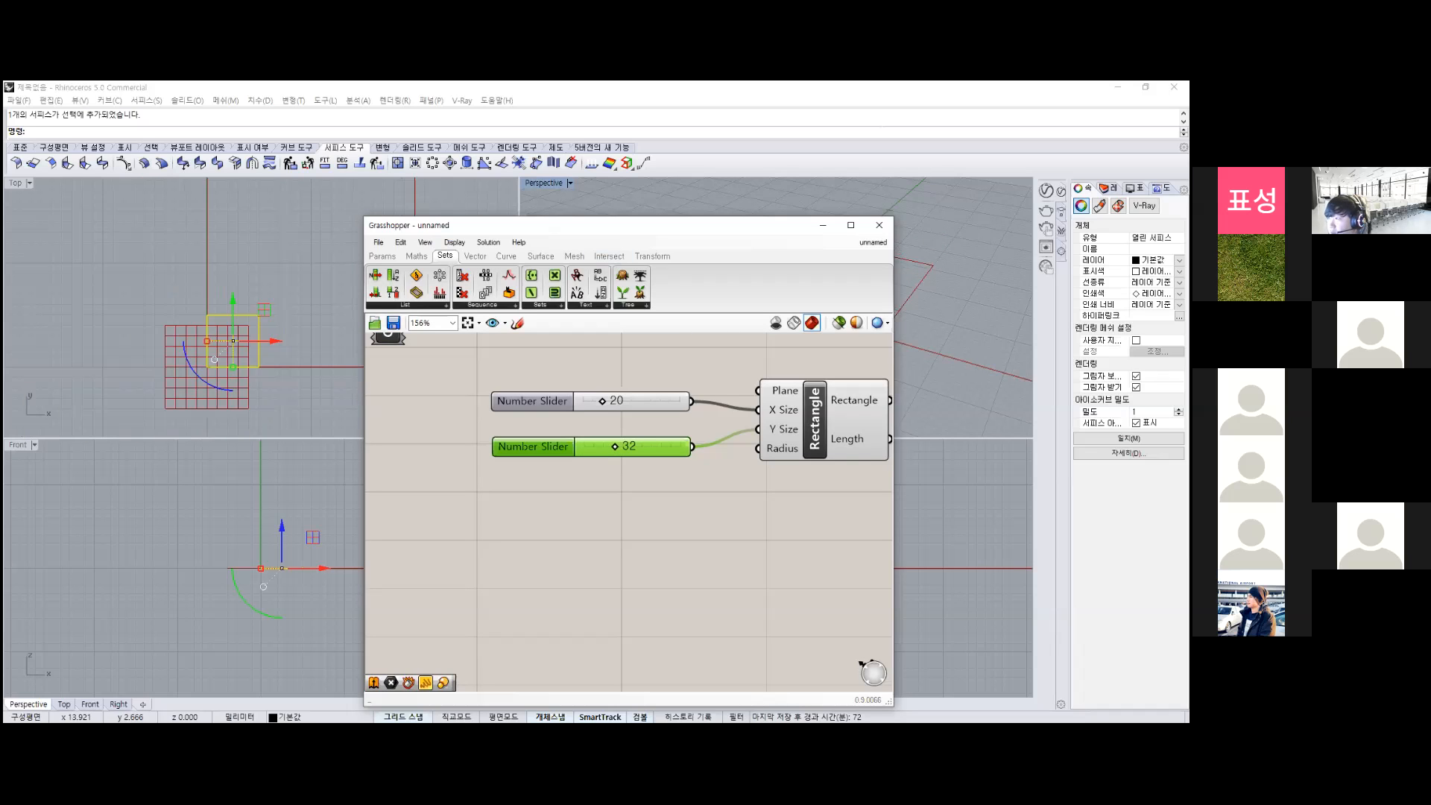
{"action": "left_click_drag", "start_coordinate": [597, 225], "coordinate": [318, 202]}
{"action": "left_click_drag", "start_coordinate": [324, 378], "coordinate": [326, 423]}
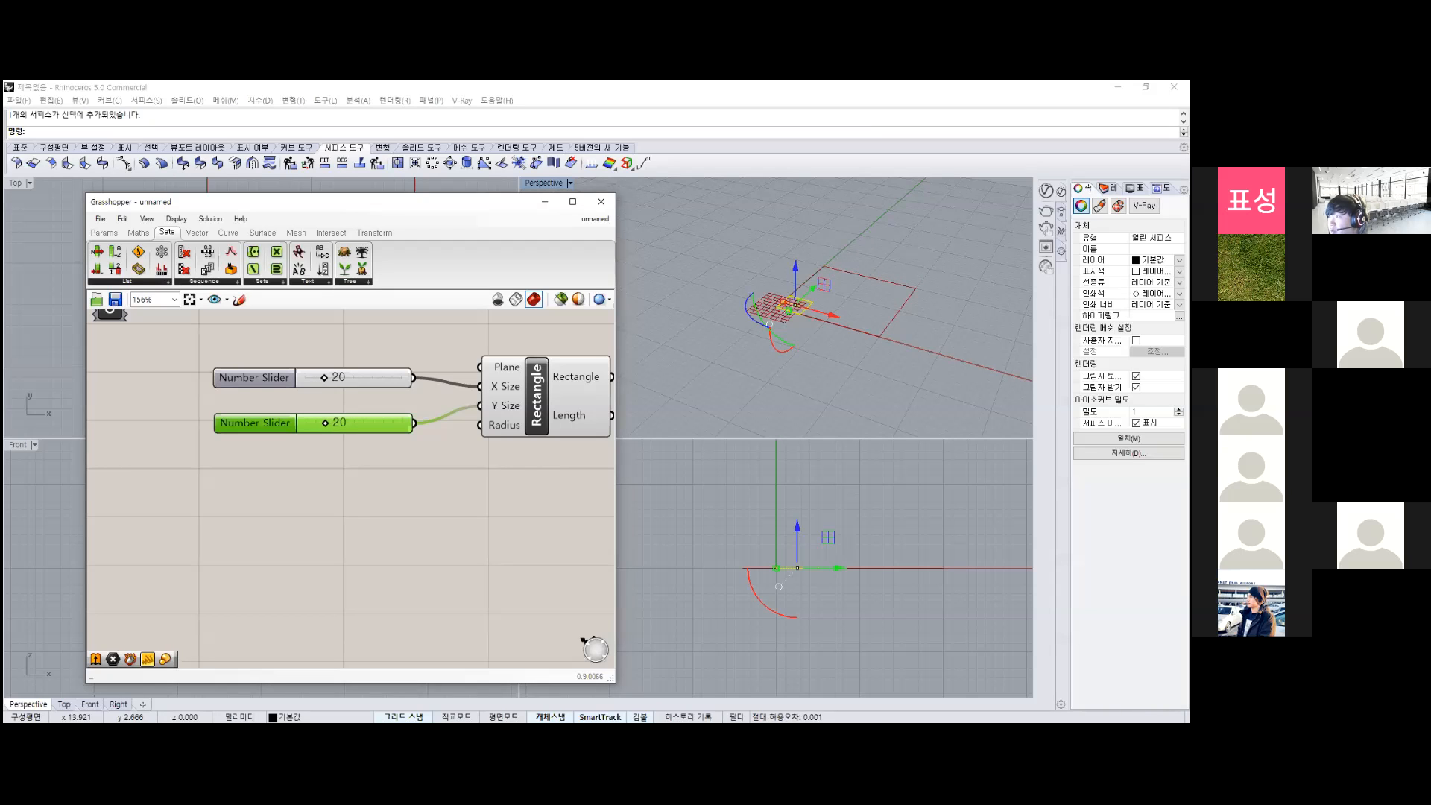
{"action": "scroll", "coordinate": [836, 285], "scroll_direction": "up", "scroll_amount": 6}
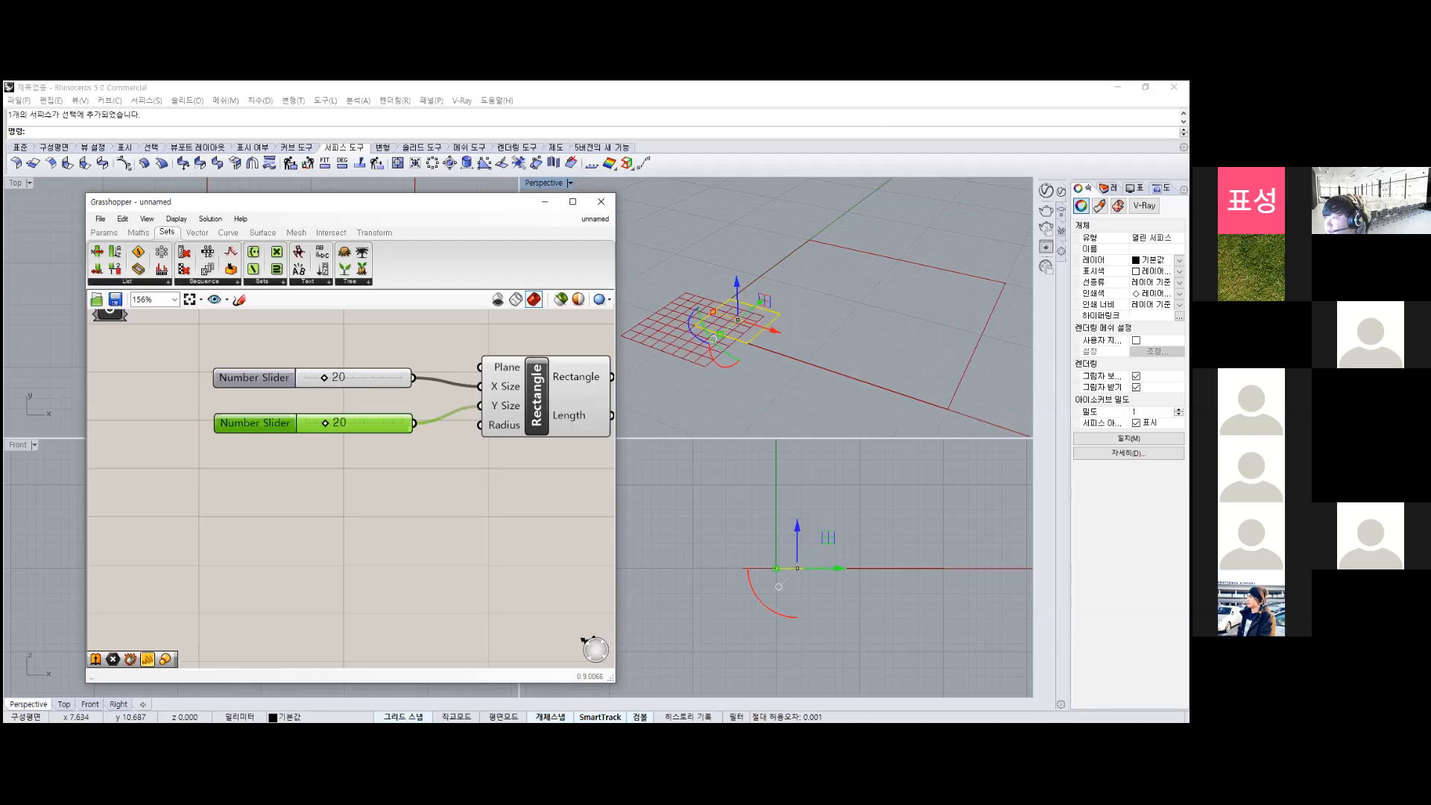
{"action": "left_click", "coordinate": [538, 397]}
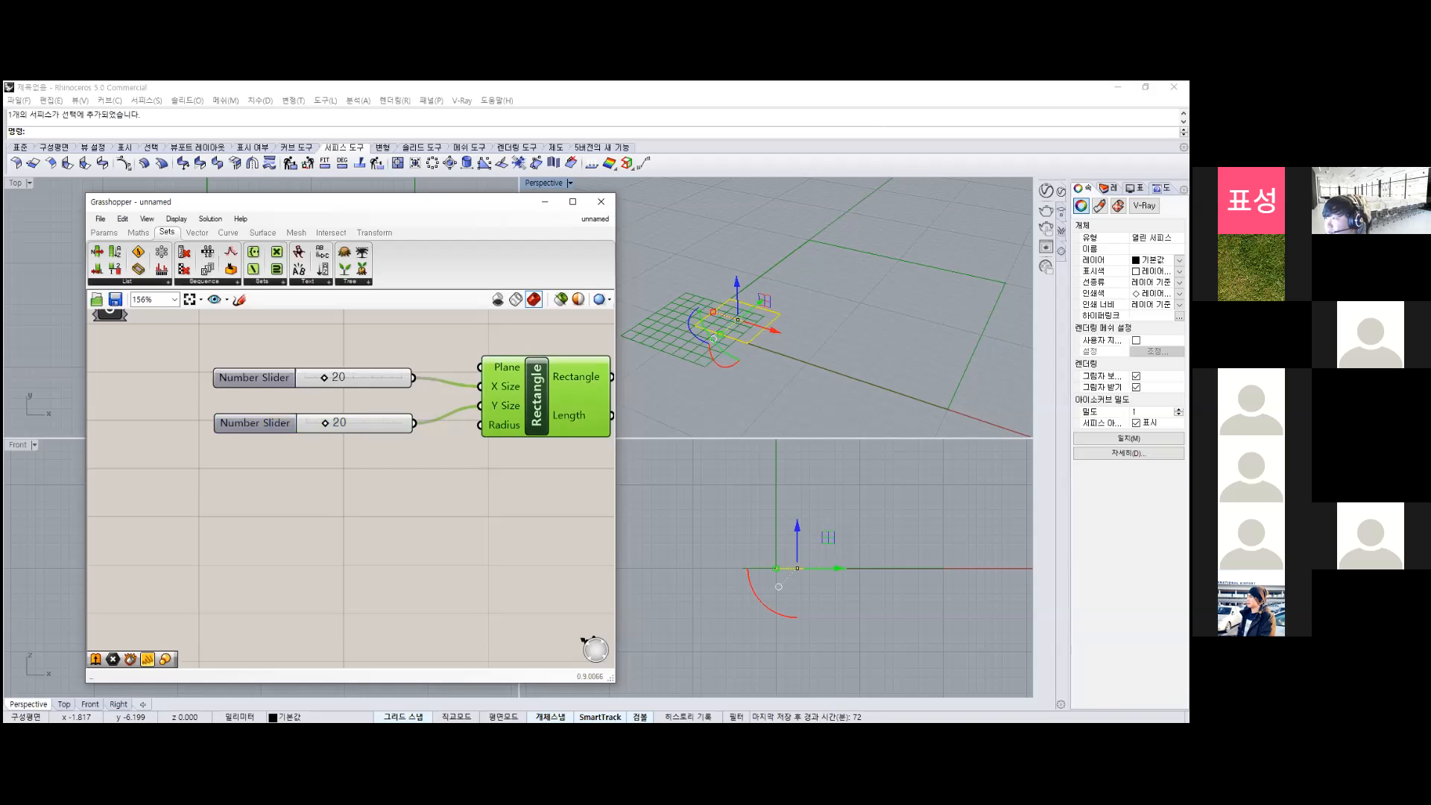
{"action": "left_click", "coordinate": [448, 507]}
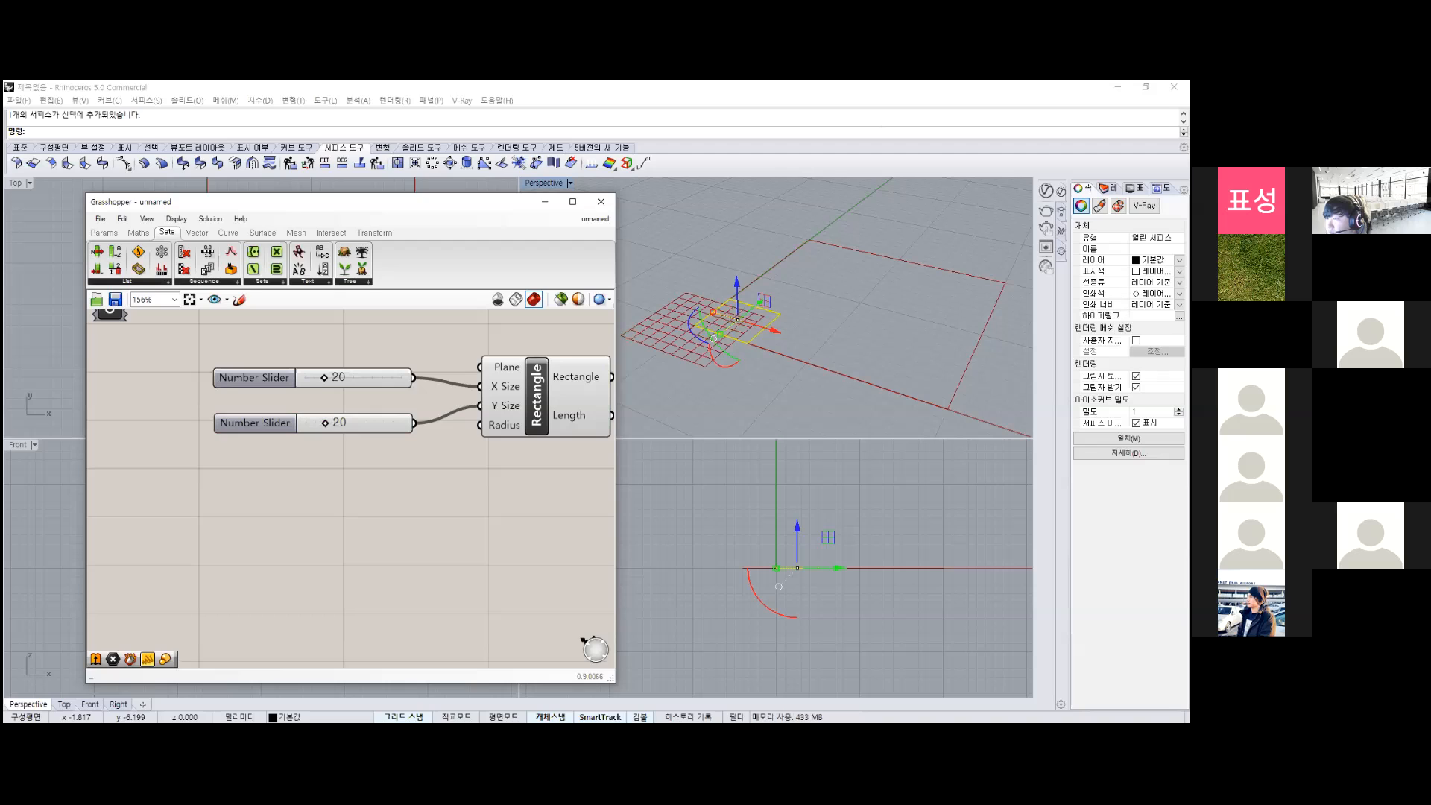
{"action": "right_click_drag", "start_coordinate": [448, 507], "coordinate": [401, 536]}
{"action": "left_click", "coordinate": [458, 398]}
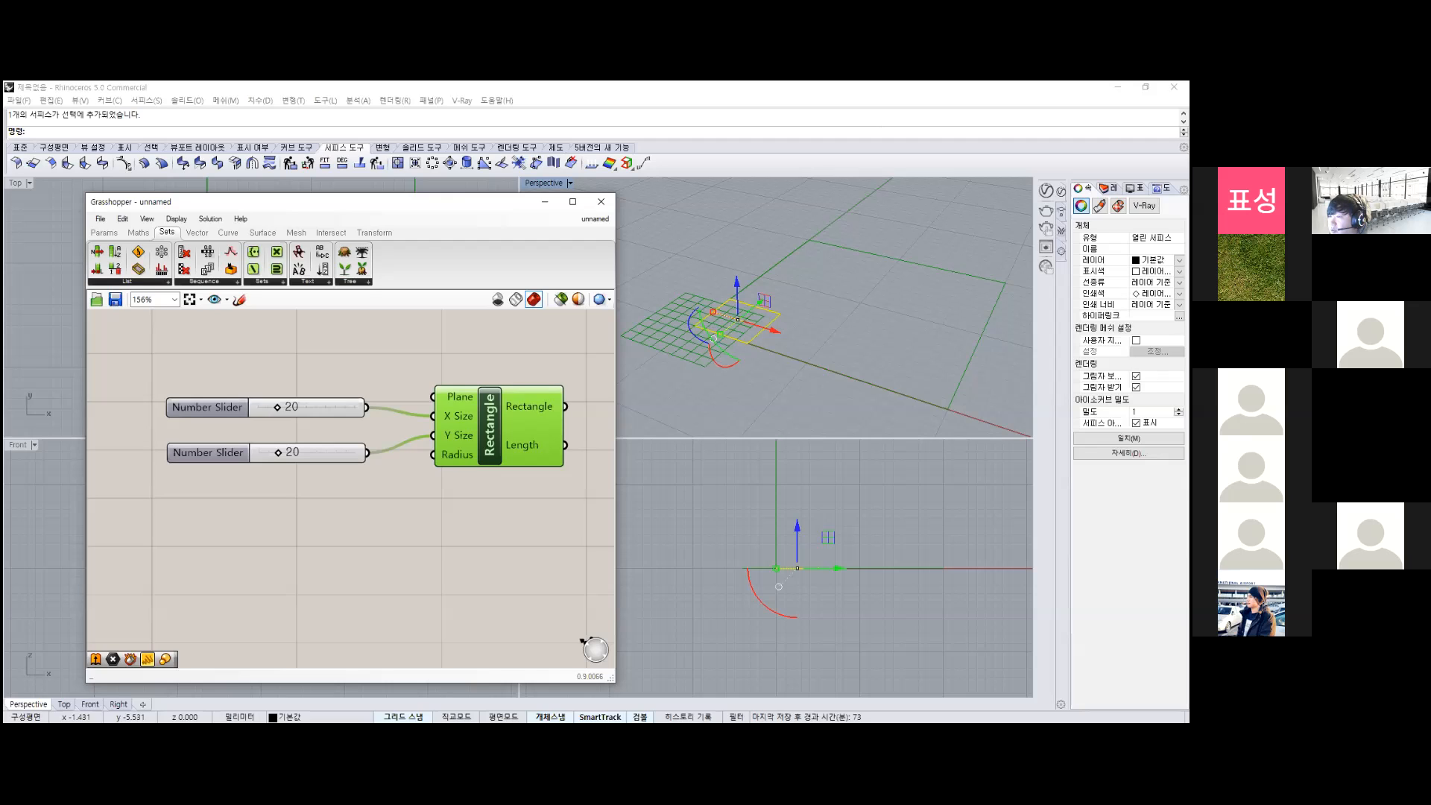
{"action": "key", "text": "Escape"}
{"action": "double_click", "coordinate": [464, 348]}
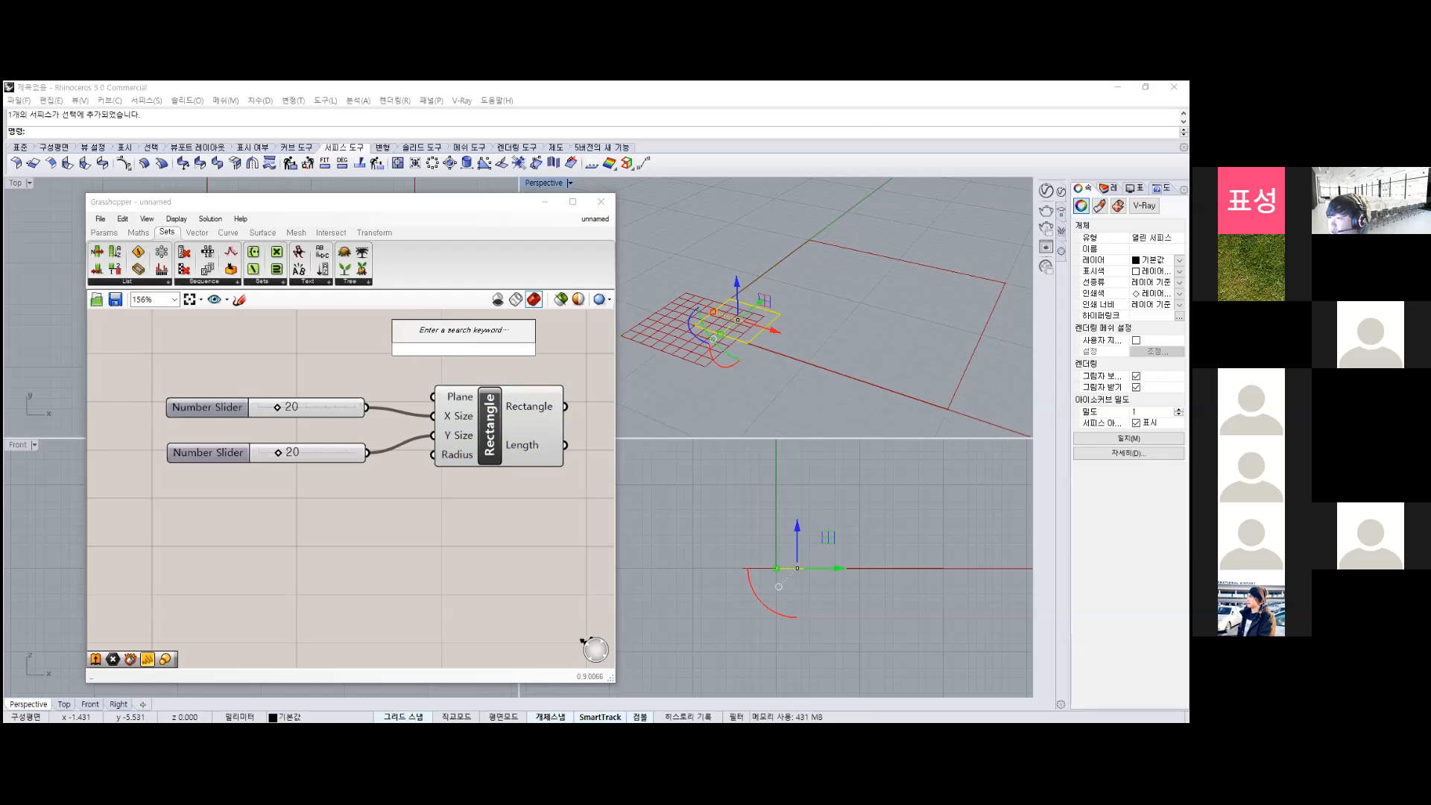
Duplicate the Y Size number slider and connect the copy to the Rectangle's Radius input.
{"action": "right_click_drag", "start_coordinate": [477, 500], "coordinate": [404, 501]}
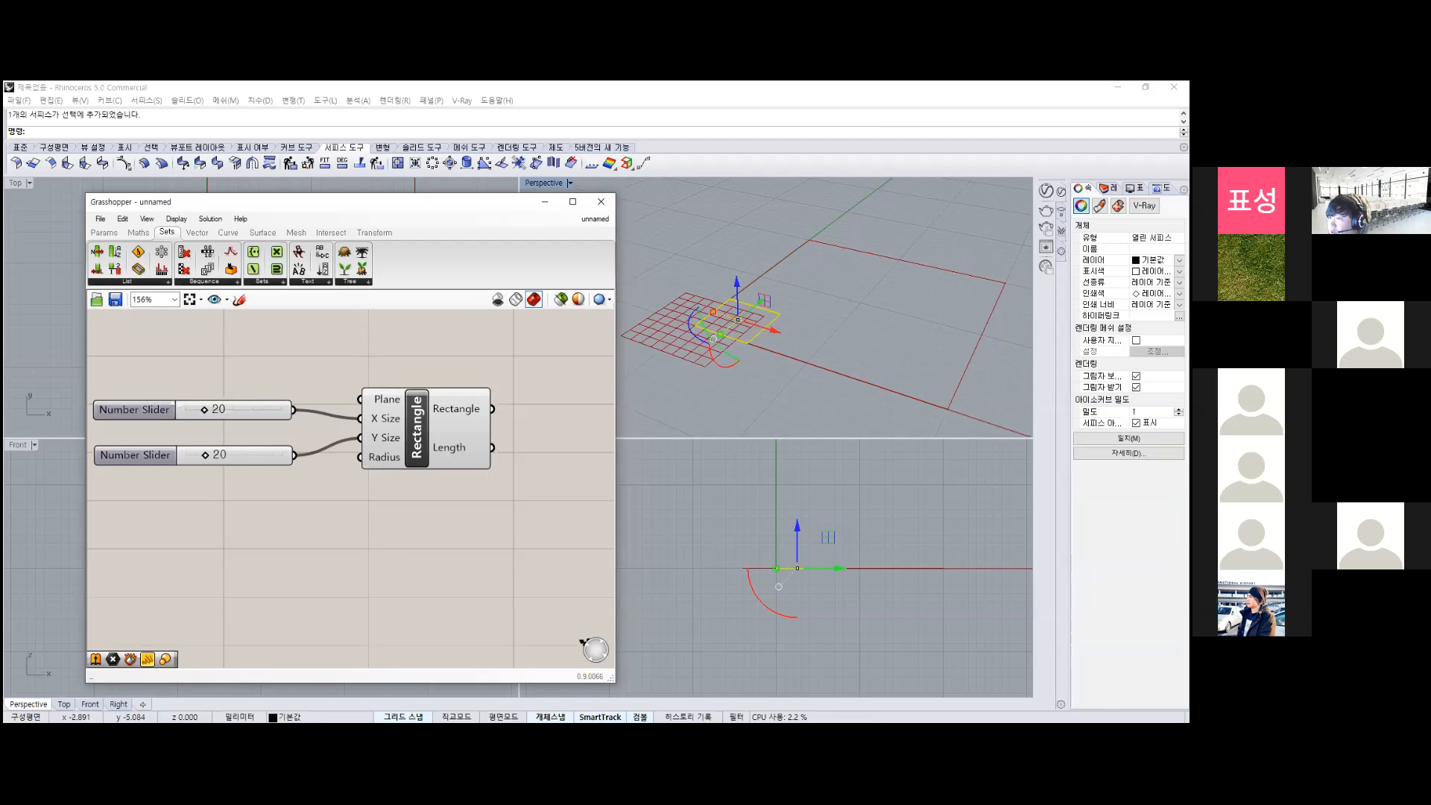
{"action": "left_click", "coordinate": [286, 457]}
{"action": "key", "text": "ctrl+c"}
{"action": "key", "text": "ctrl+v"}
{"action": "left_click_drag", "start_coordinate": [287, 462], "coordinate": [361, 457]}
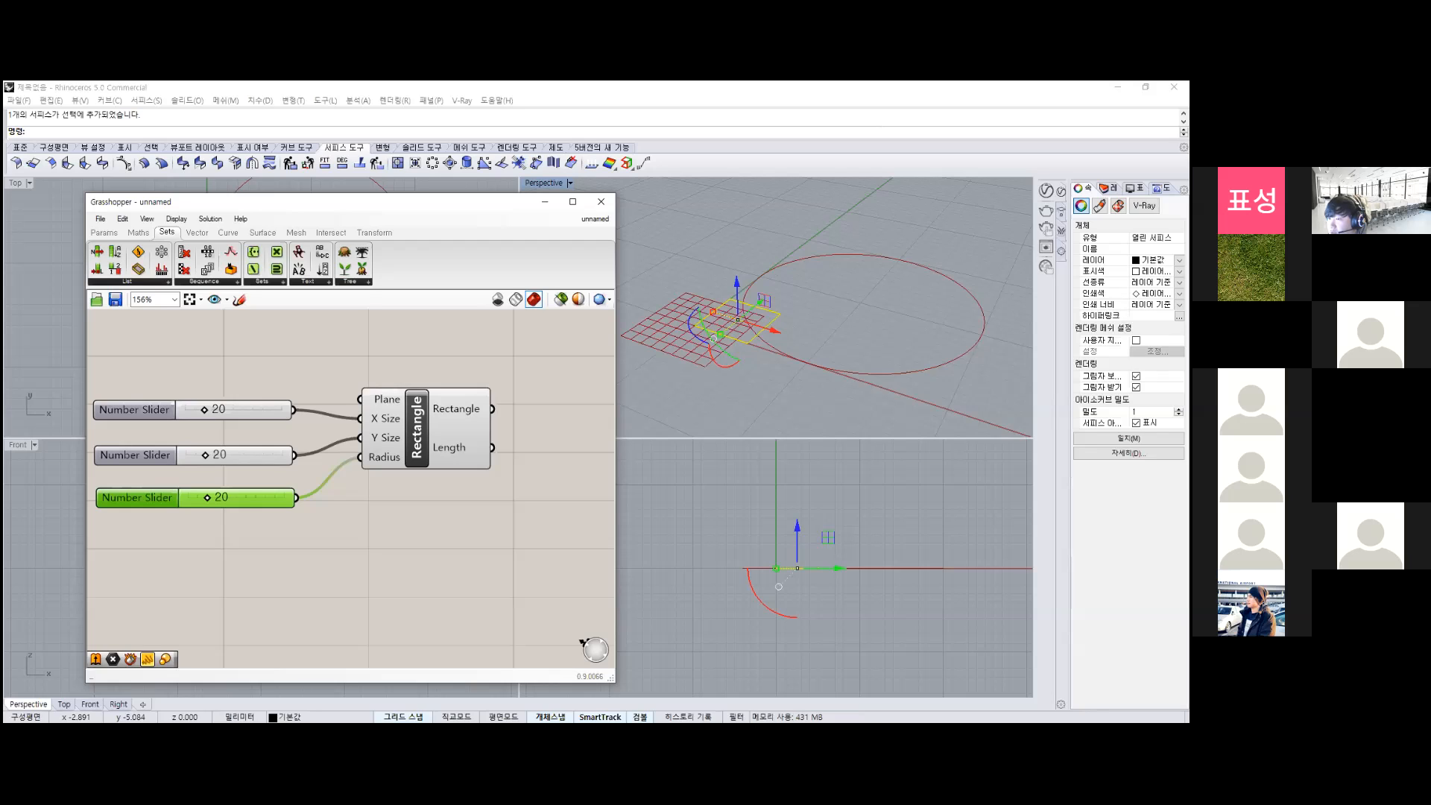
Delete the Rectangle component and undo back to before its Radius connection.
{"action": "left_click", "coordinate": [416, 428]}
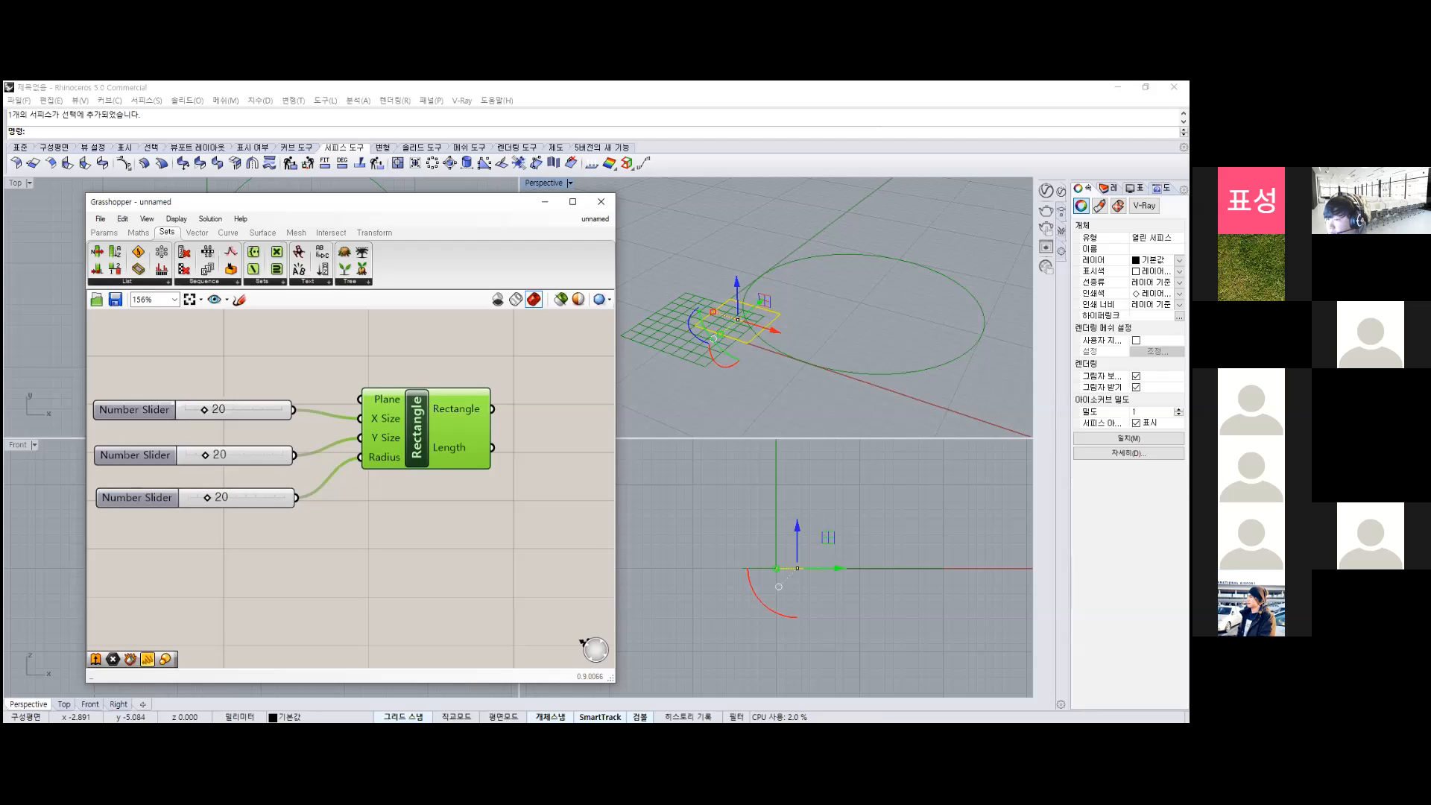
{"action": "key", "text": "Delete"}
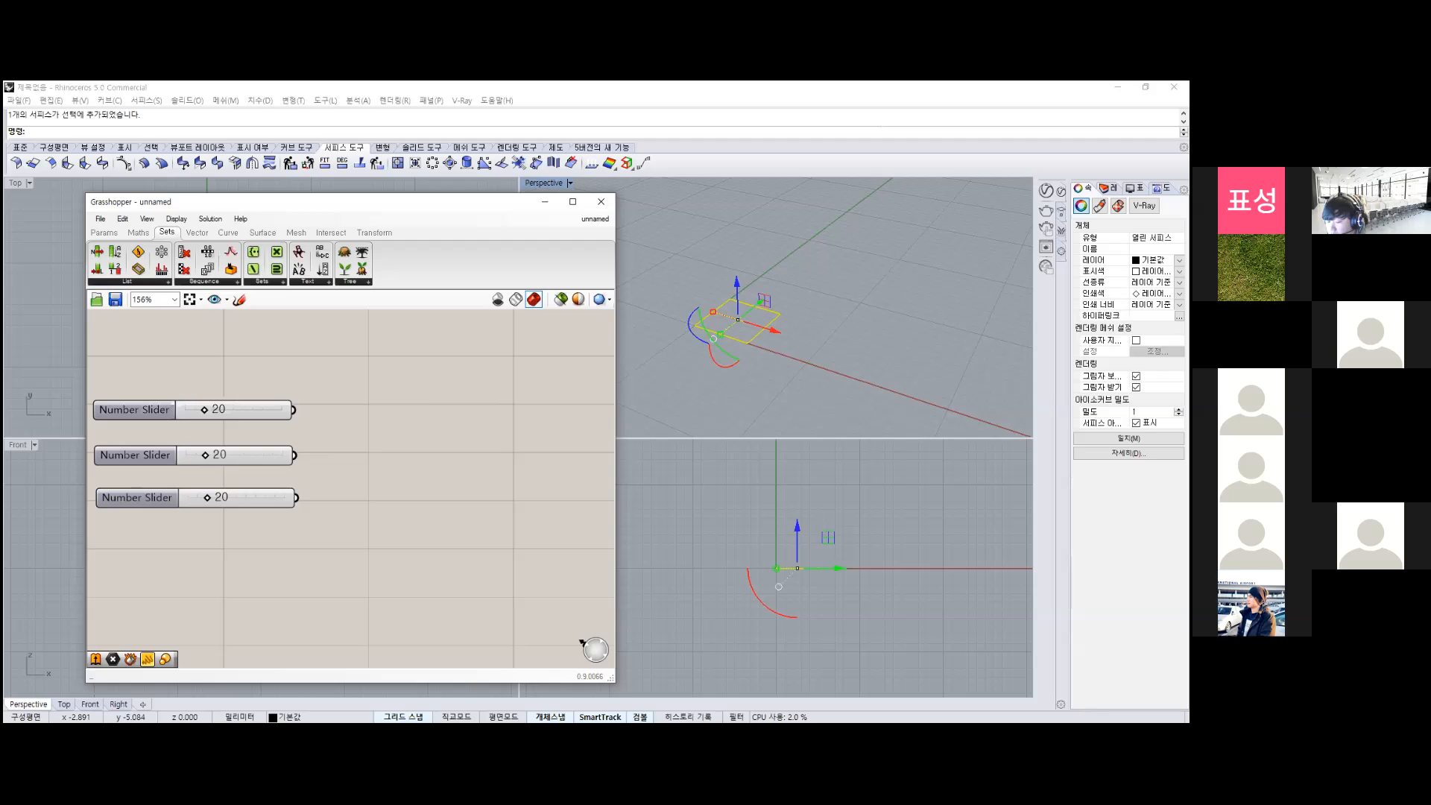
{"action": "key", "text": "ctrl+z"}
{"action": "mouse_move", "coordinate": [410, 494]}
{"action": "left_click", "coordinate": [555, 496]}
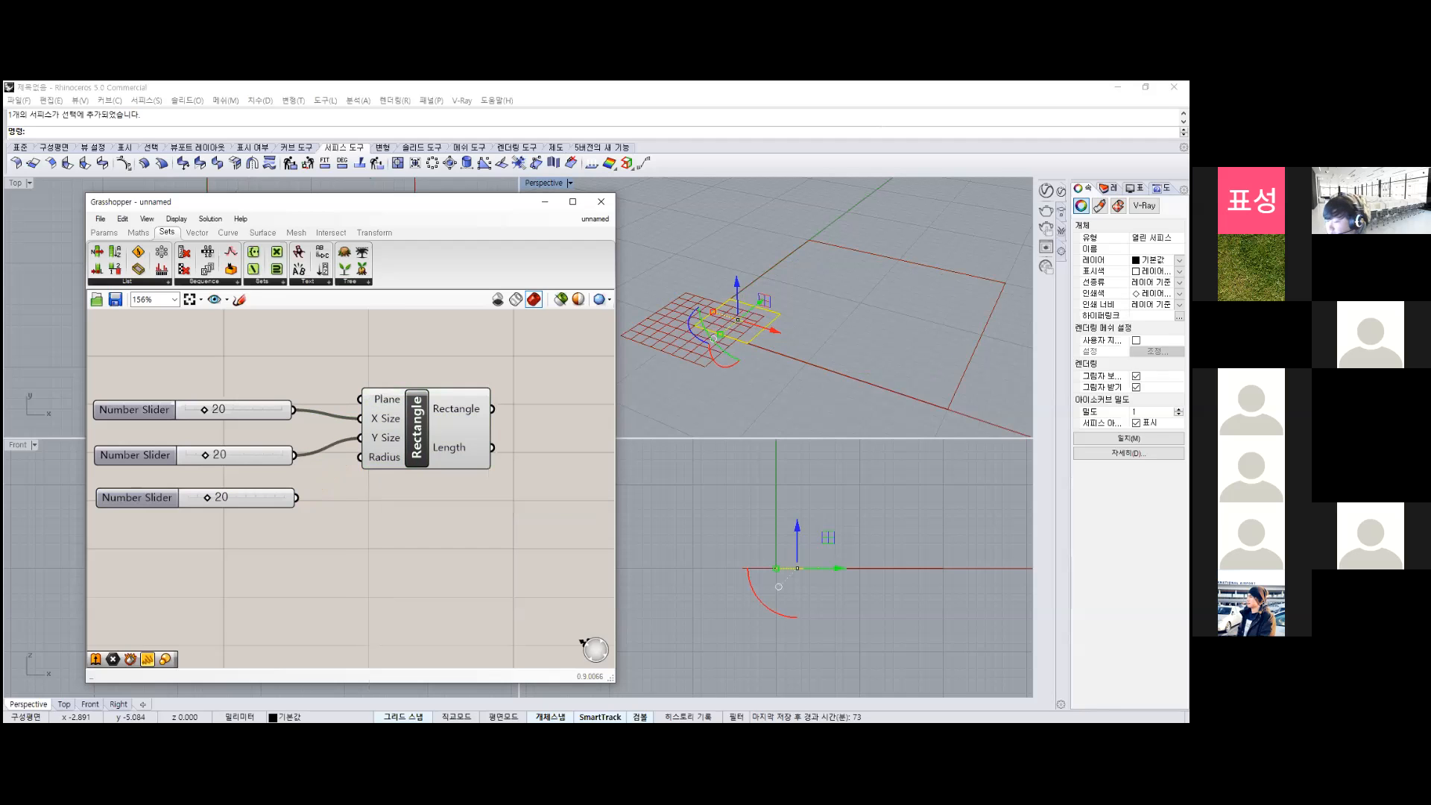
Delete the unconnected third number slider below the X Size and Y Size sliders.
{"action": "left_click", "coordinate": [138, 497]}
{"action": "key", "text": "Delete"}
{"action": "scroll", "coordinate": [335, 474], "scroll_direction": "down", "scroll_amount": 2}
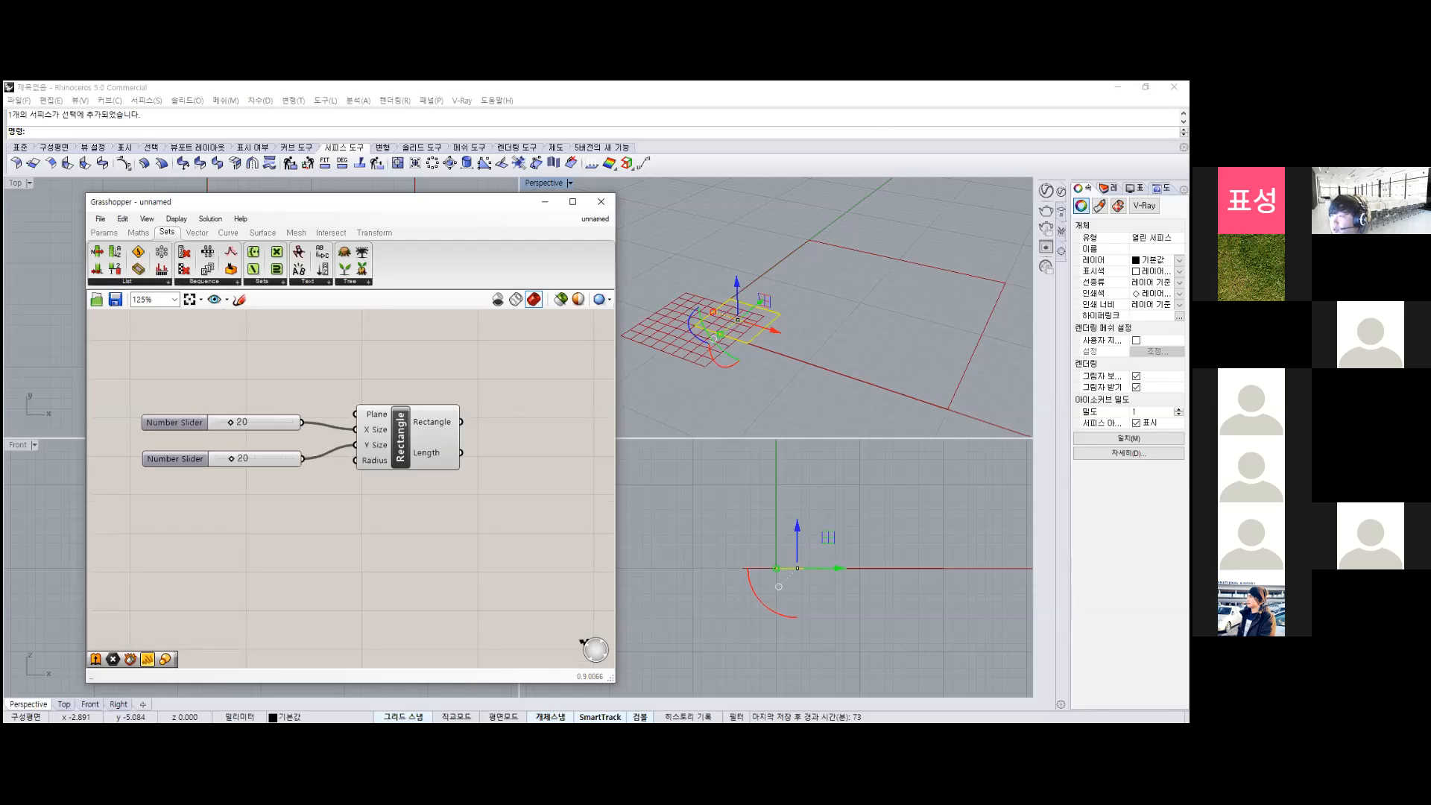
{"action": "left_click", "coordinate": [429, 440]}
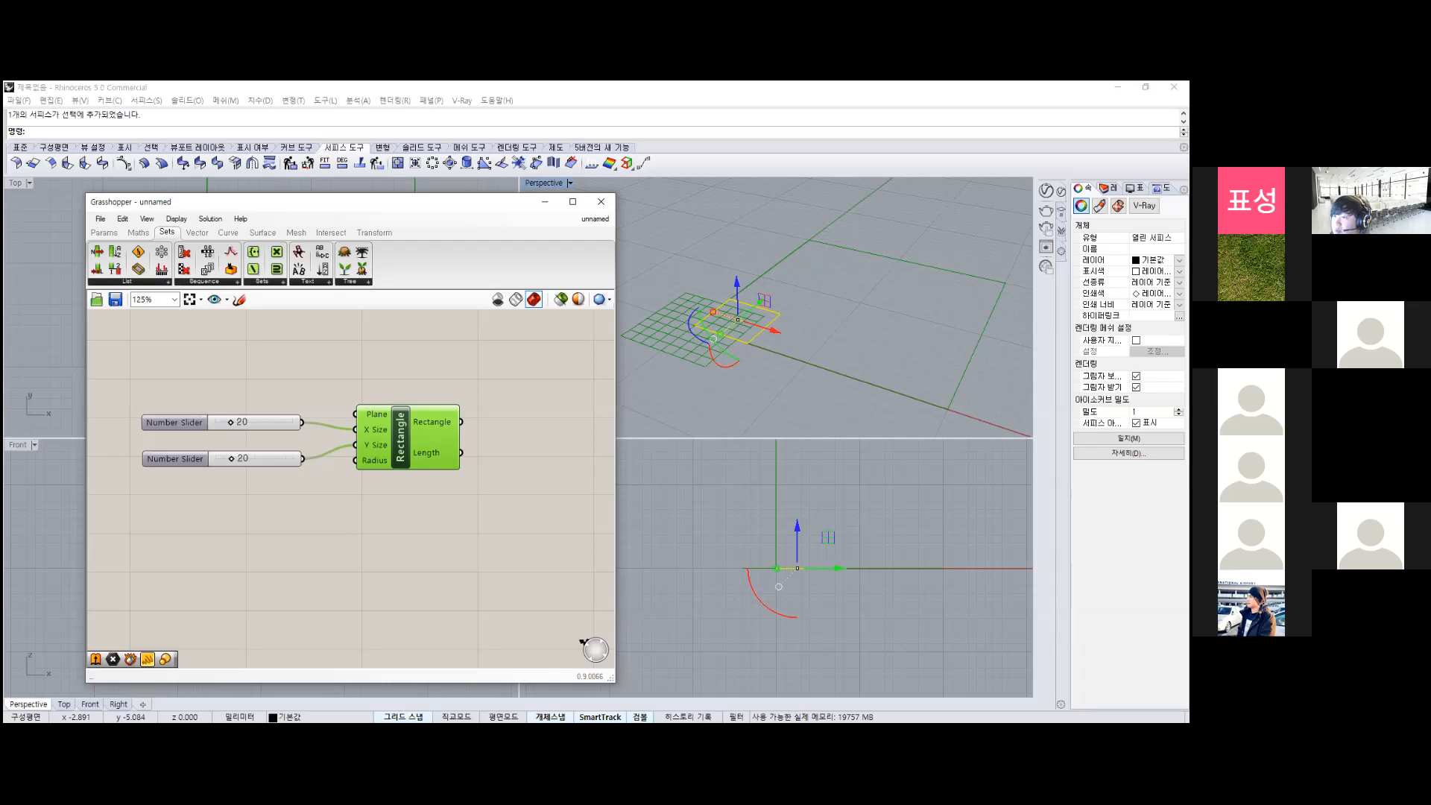
{"action": "key", "text": "Escape"}
Search the Grasshopper components for "surface" and look through the suggested surface components and their descriptions.
{"action": "double_click", "coordinate": [480, 331]}
{"action": "type", "text": "s"}
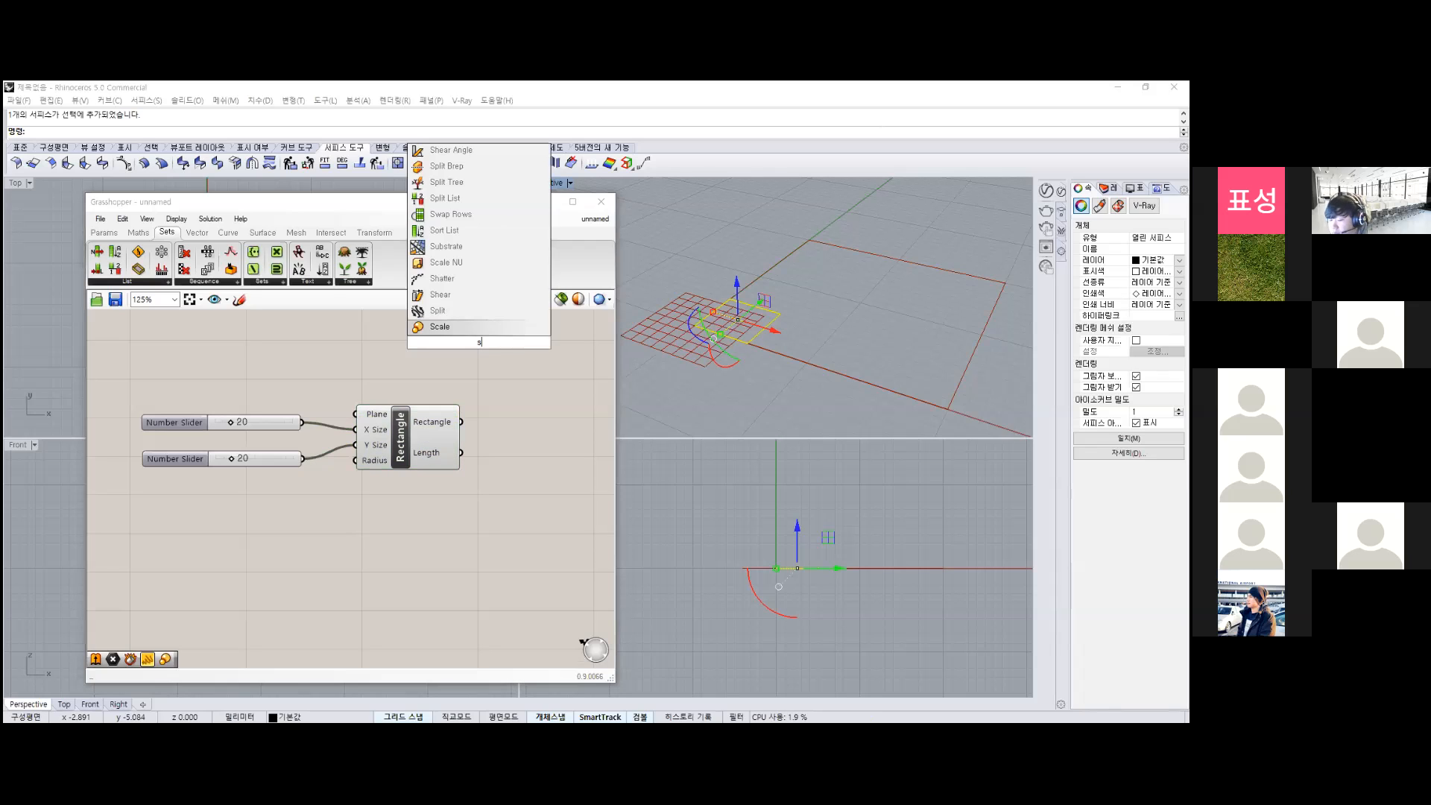
{"action": "type", "text": "urface"}
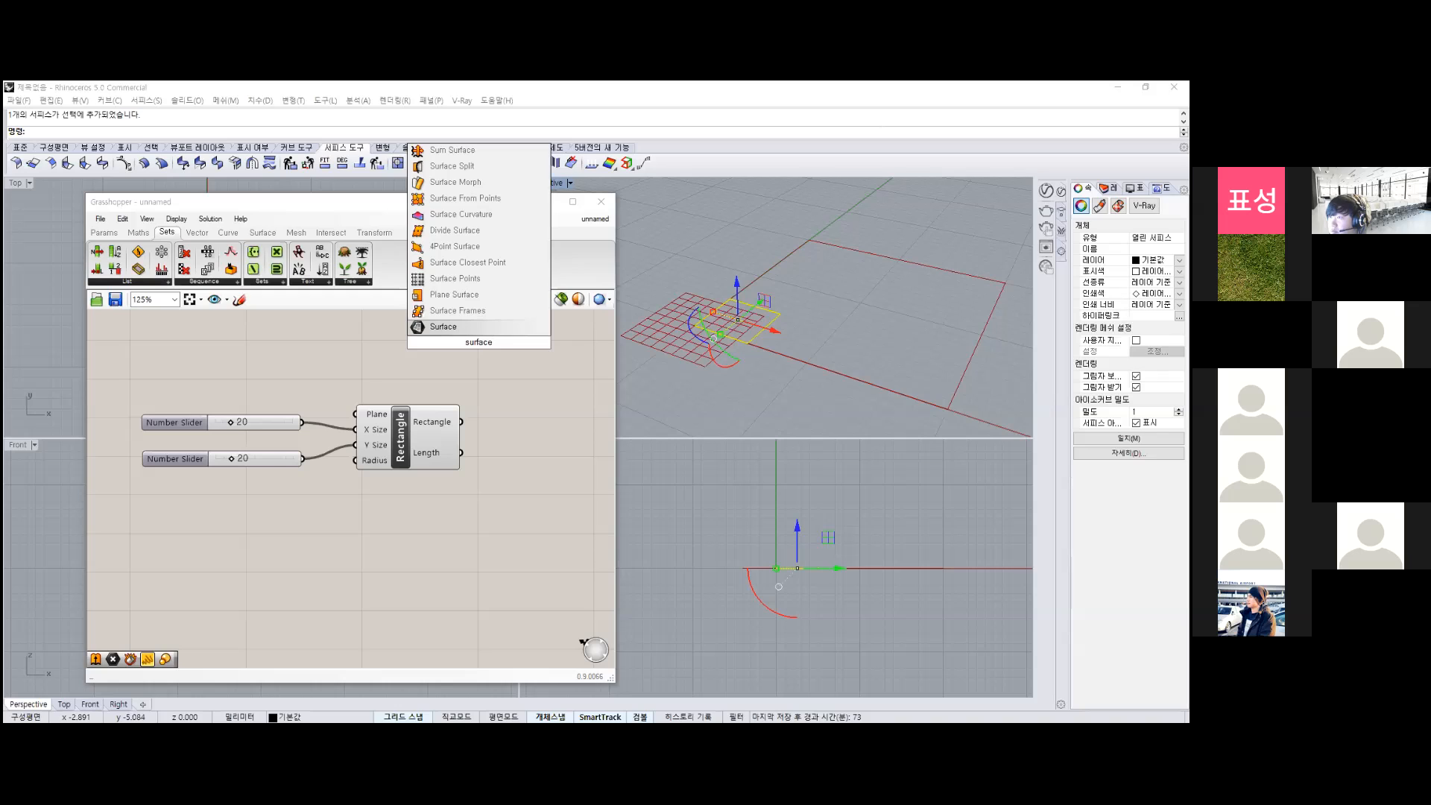
{"action": "key", "text": "Up"}
{"action": "key", "text": "Up"}
{"action": "key", "text": "Up"}
{"action": "key", "text": "Up"}
{"action": "key", "text": "Up"}
{"action": "key", "text": "Up"}
{"action": "key", "text": "Up"}
{"action": "key", "text": "Up"}
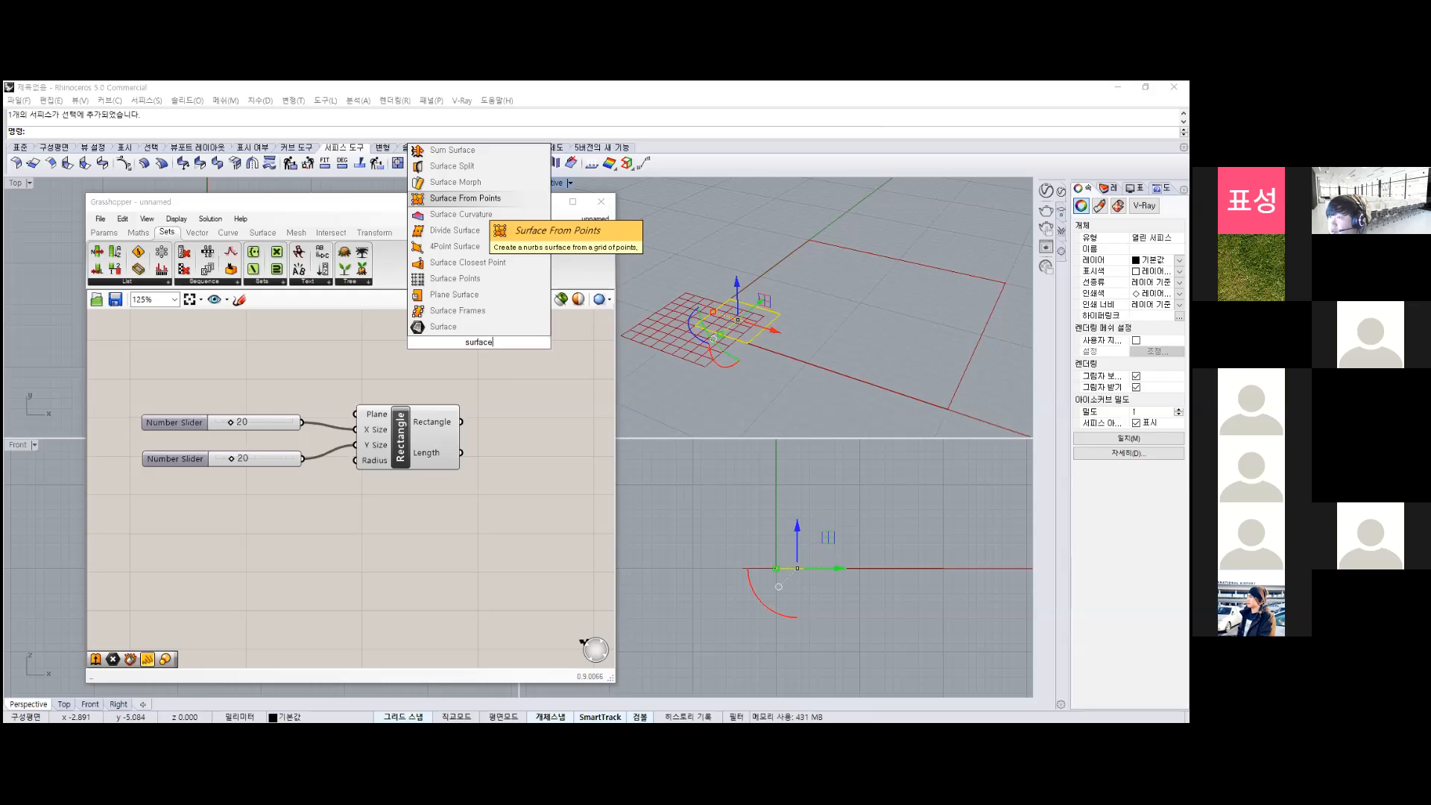
{"action": "key", "text": "Down"}
{"action": "key", "text": "Down"}
{"action": "key", "text": "Down"}
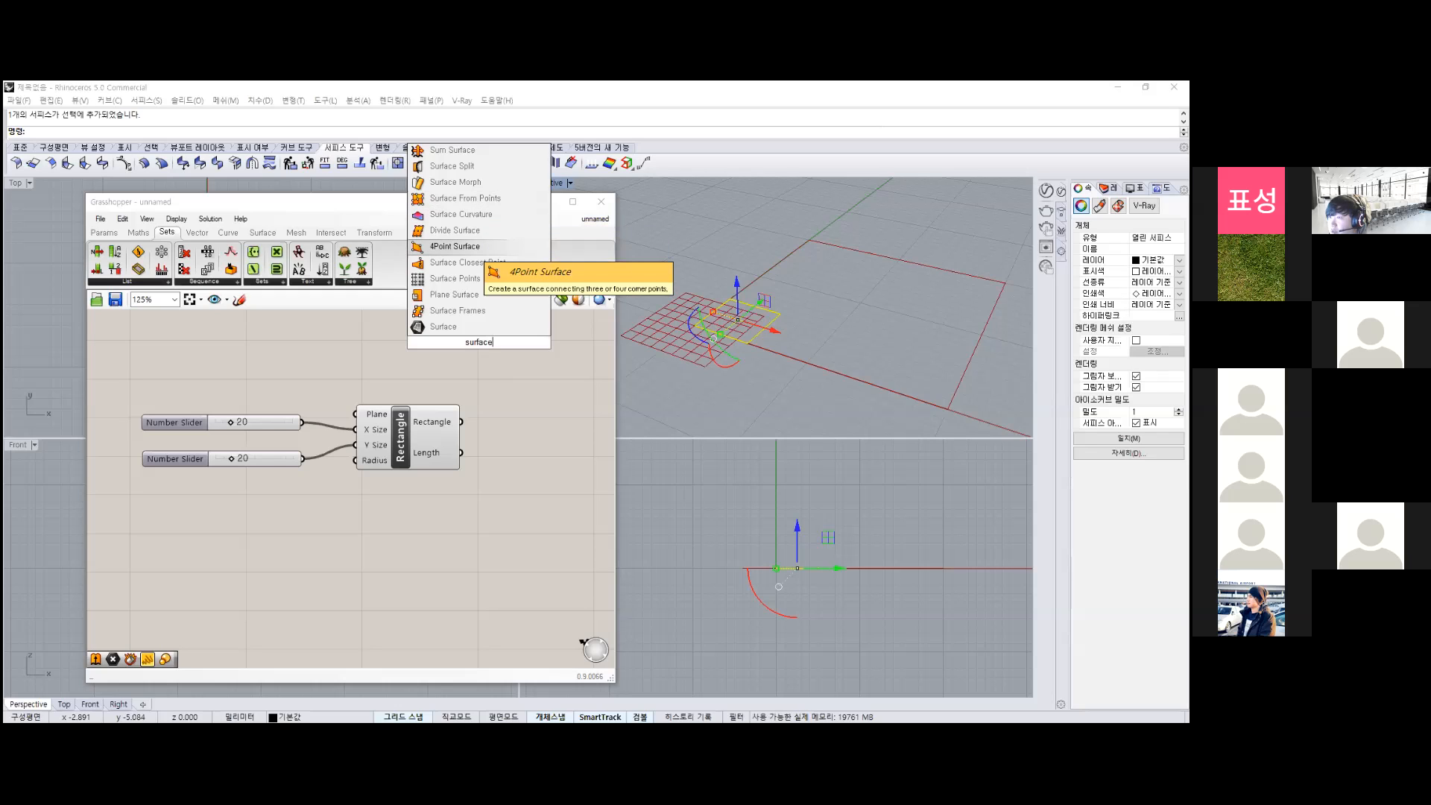
{"action": "key", "text": "Down"}
{"action": "key", "text": "Down"}
{"action": "key", "text": "Down"}
{"action": "key", "text": "Down"}
{"action": "key", "text": "Down"}
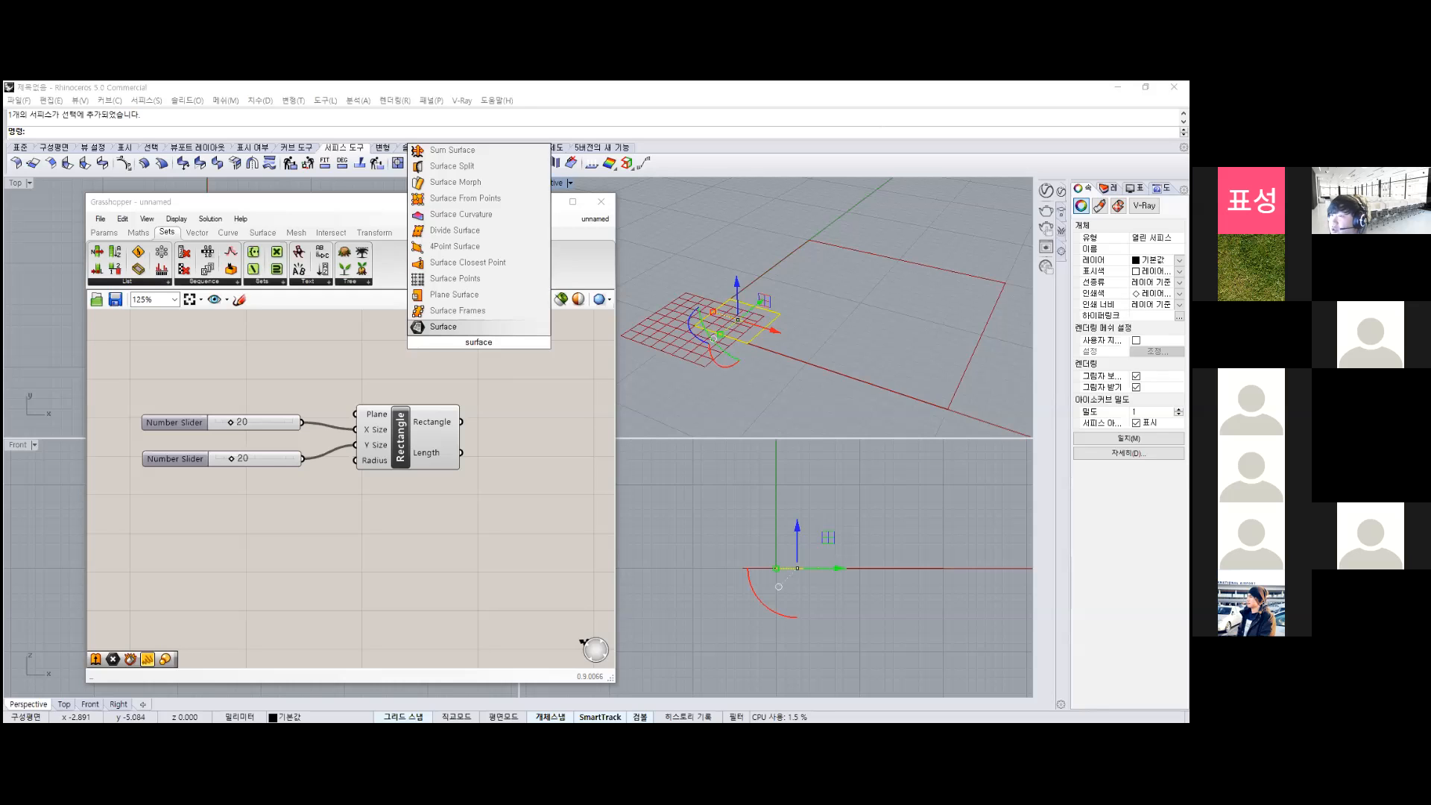
{"action": "key", "text": "Up"}
{"action": "key", "text": "Up"}
{"action": "key", "text": "Up"}
{"action": "key", "text": "Up"}
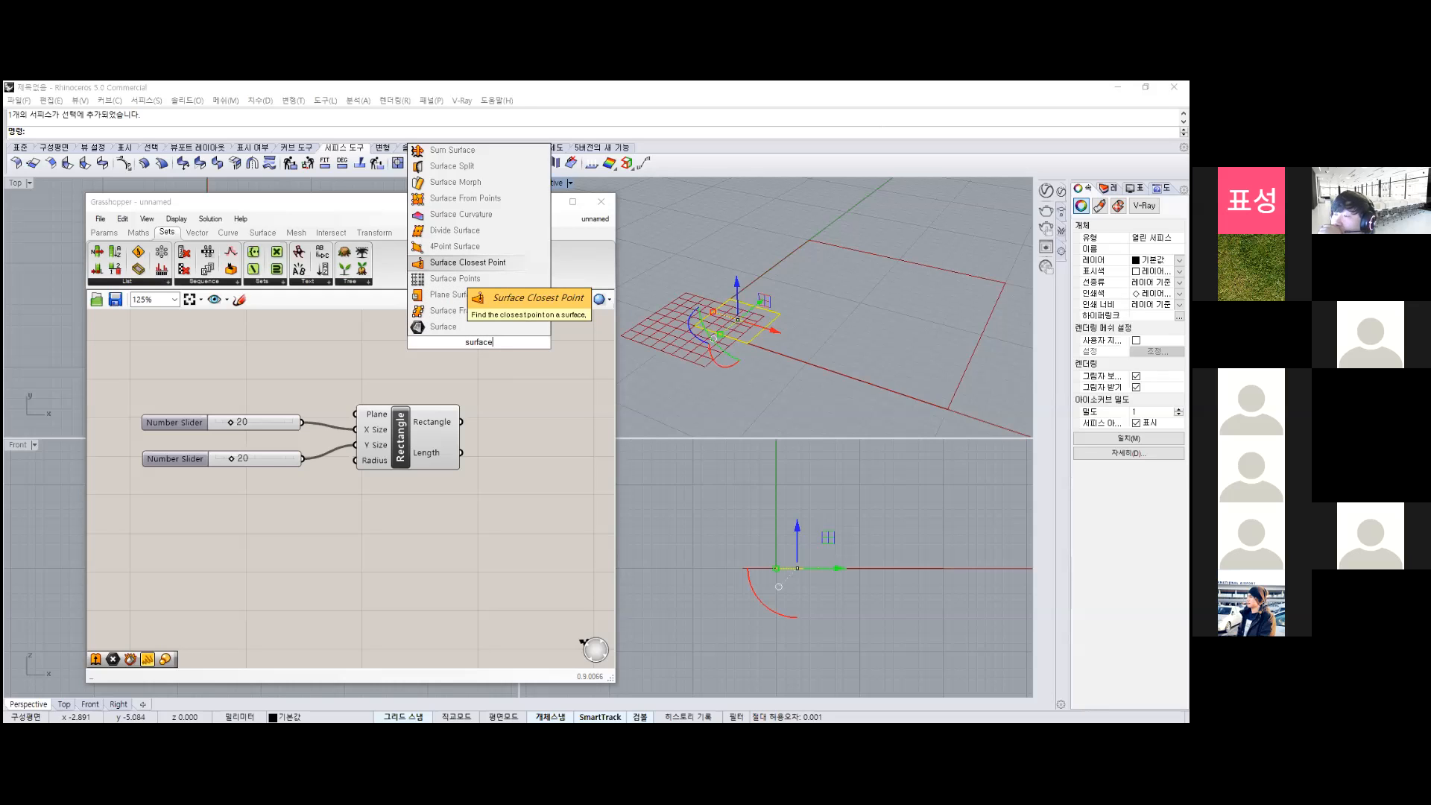
{"action": "key", "text": "Down"}
{"action": "key", "text": "Down"}
{"action": "key", "text": "Down"}
{"action": "key", "text": "Up"}
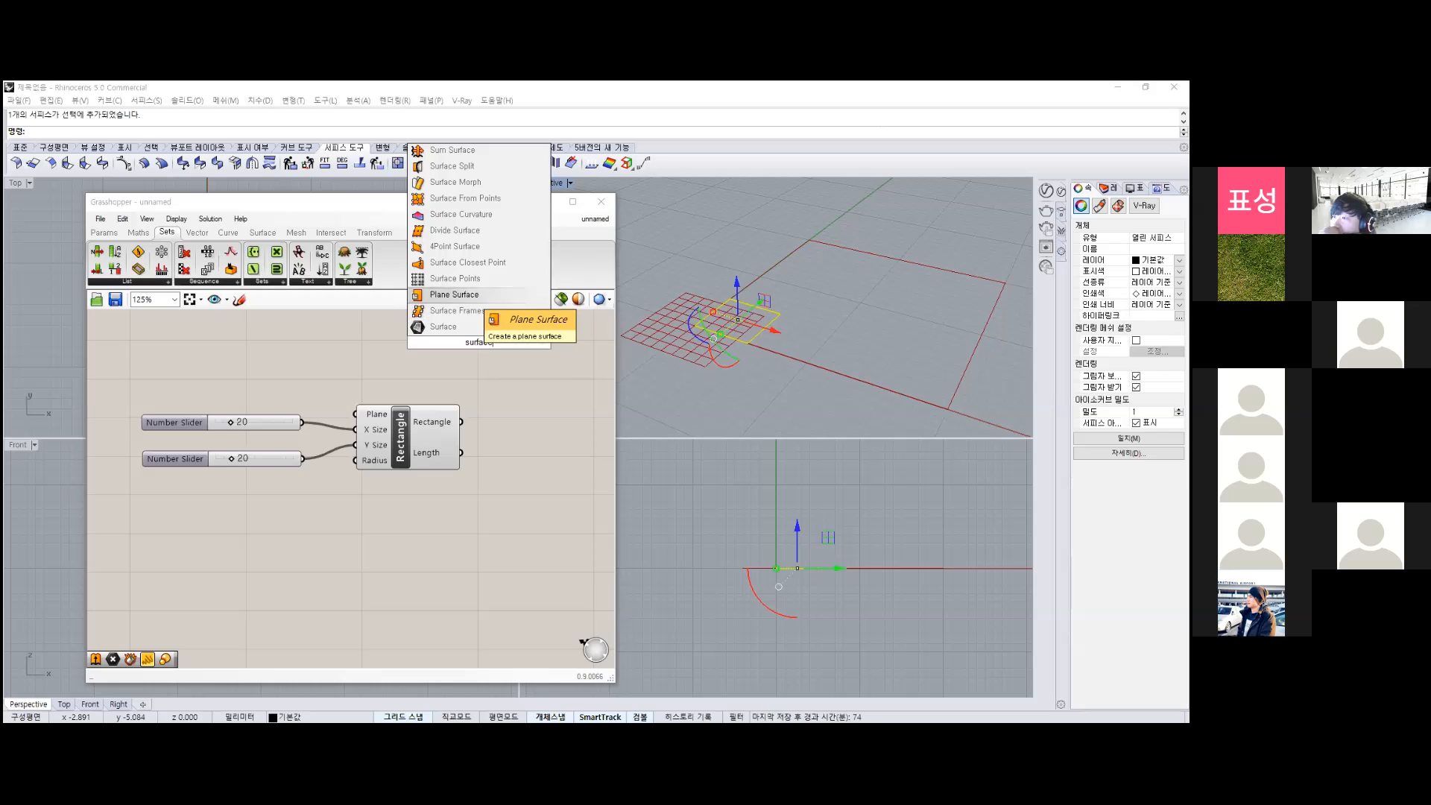
{"action": "key", "text": "Down"}
{"action": "key", "text": "Down"}
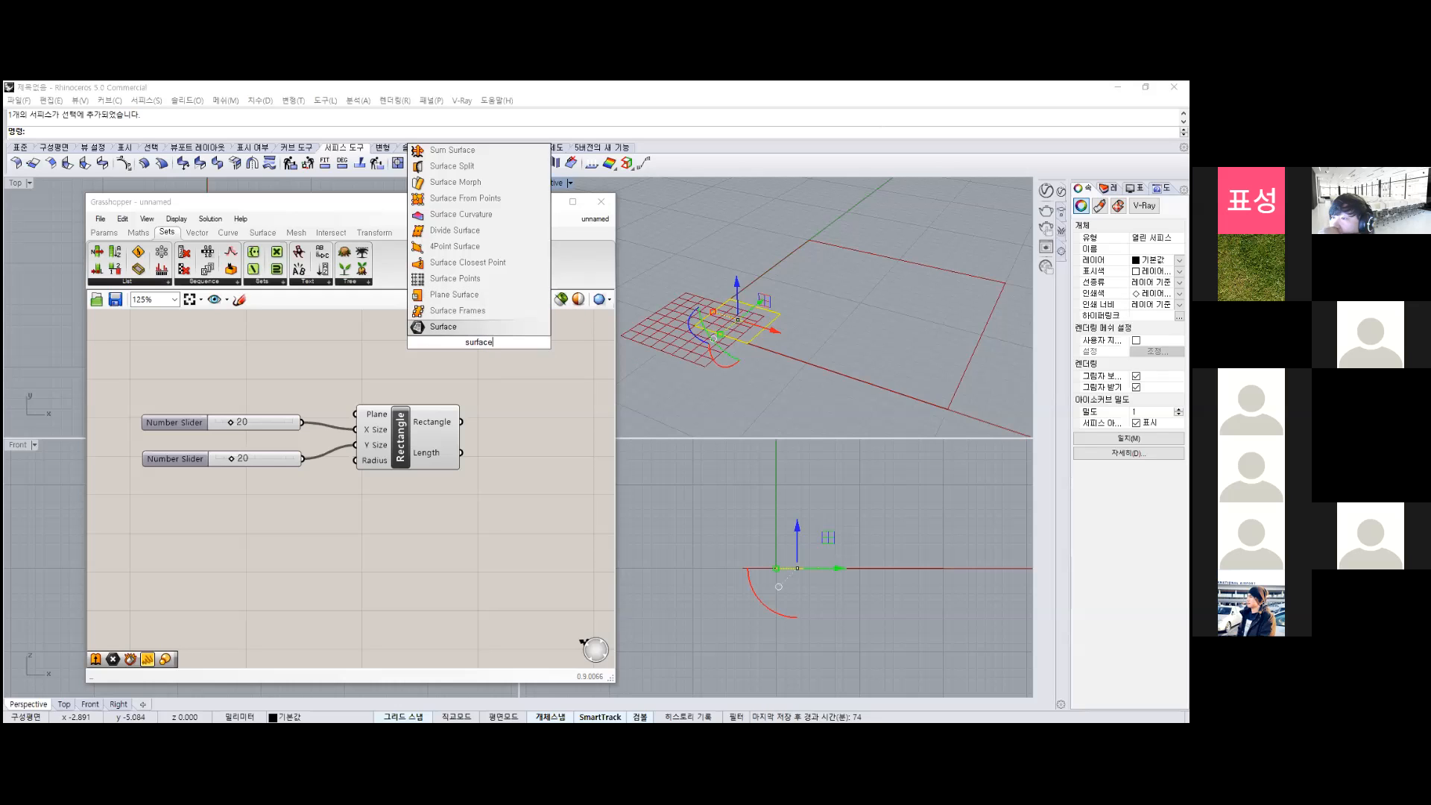
{"action": "key", "text": "Up"}
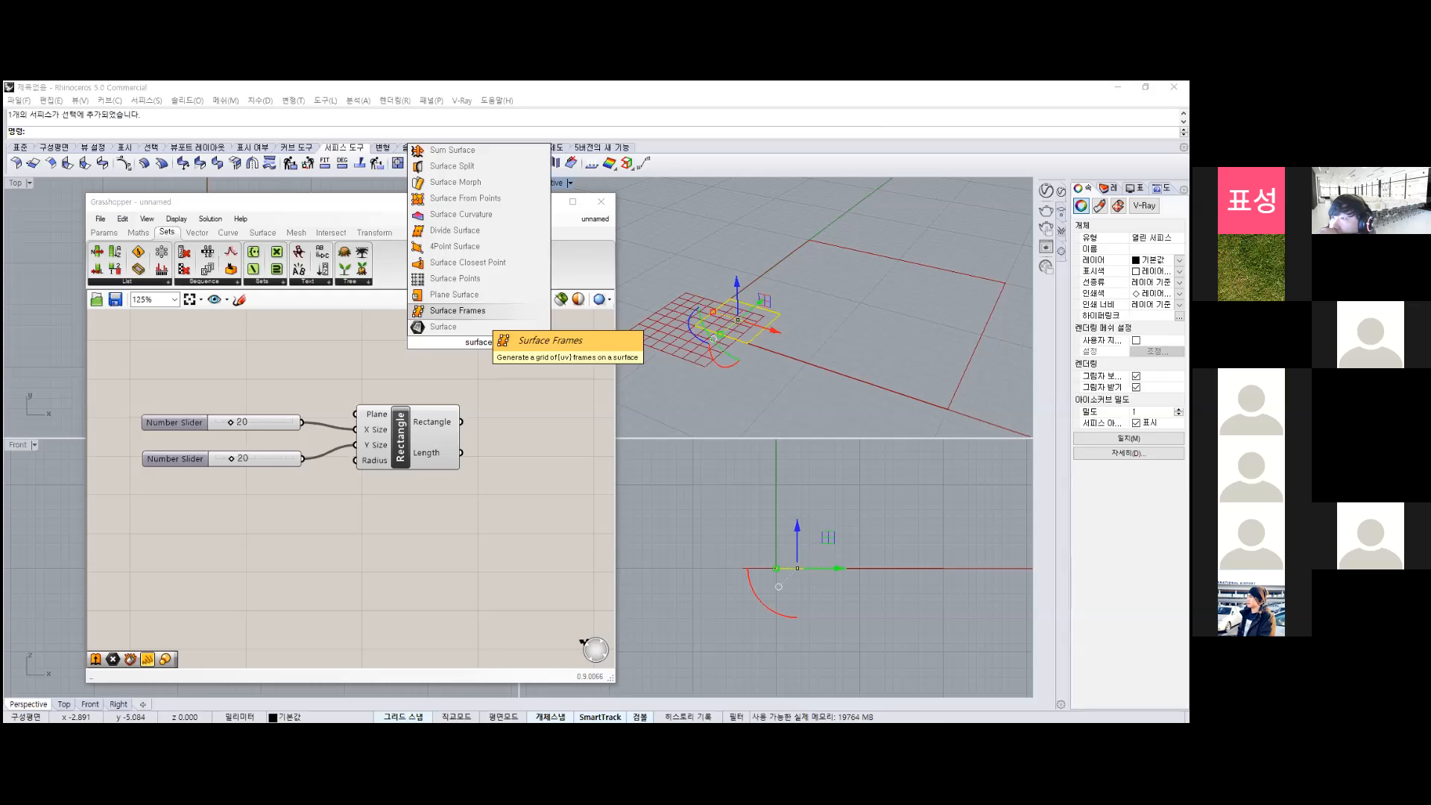
{"action": "key", "text": "Down"}
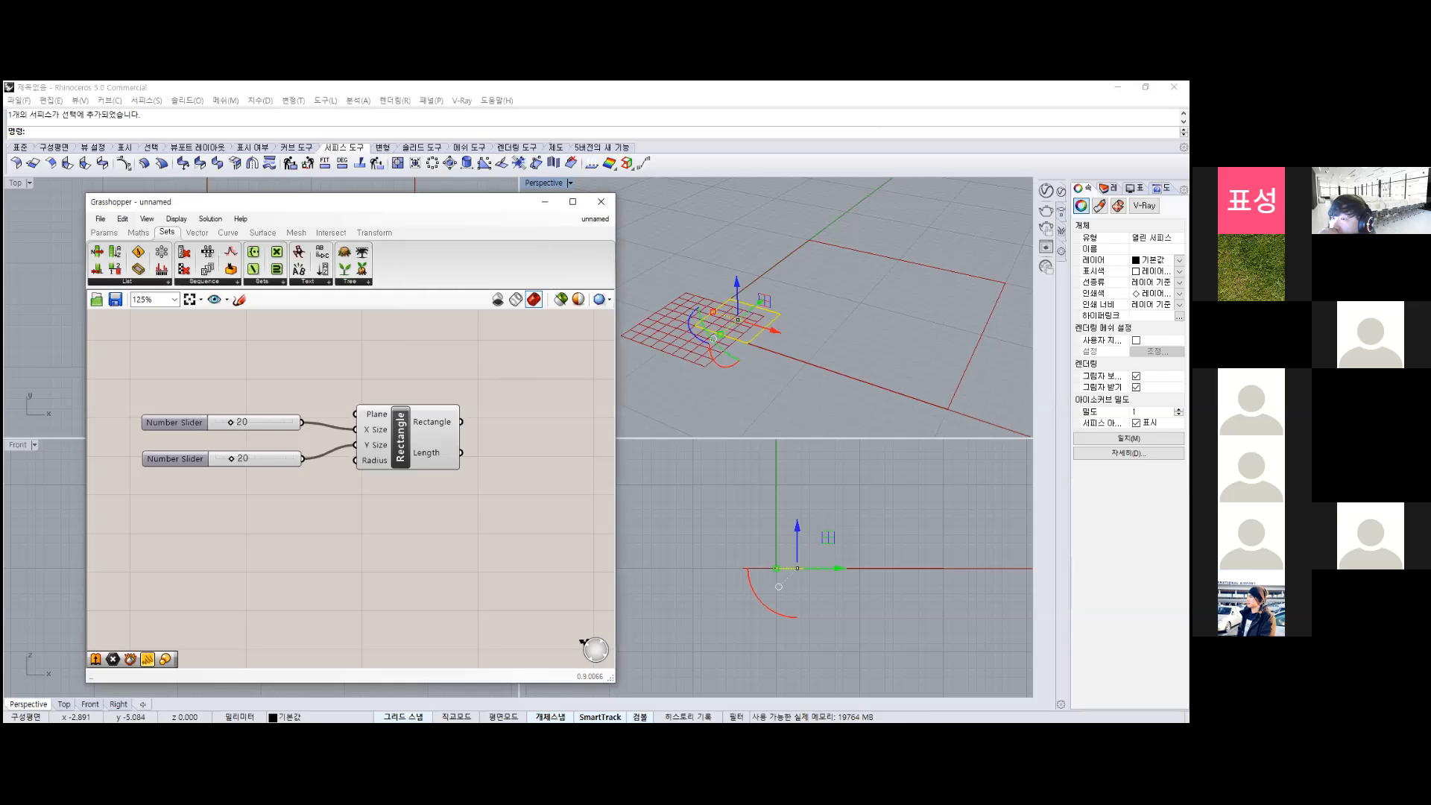
Add a Patch component beside the Rectangle component and connect the Rectangle output to its Curves input.
{"action": "left_click", "coordinate": [262, 231]}
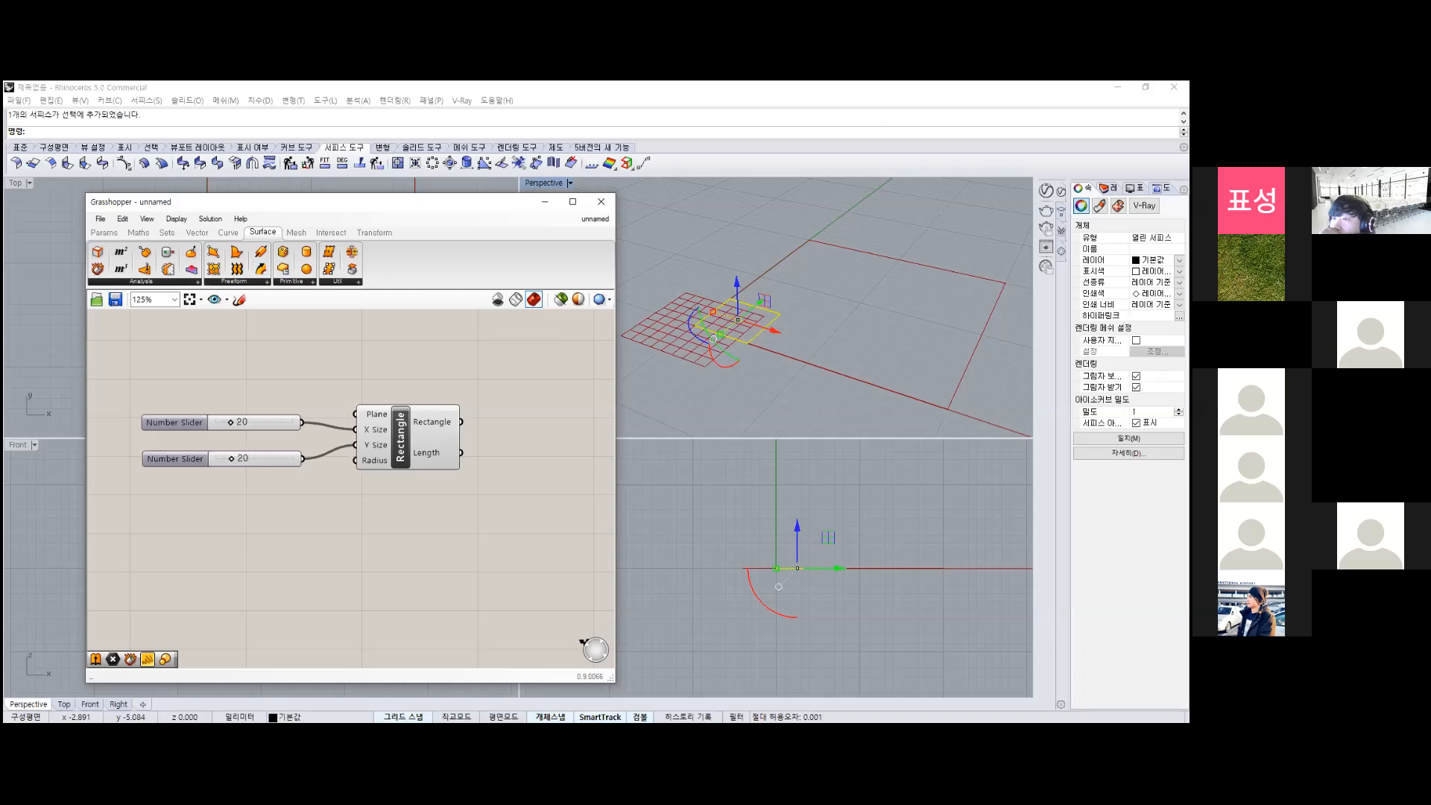
{"action": "left_click", "coordinate": [234, 282]}
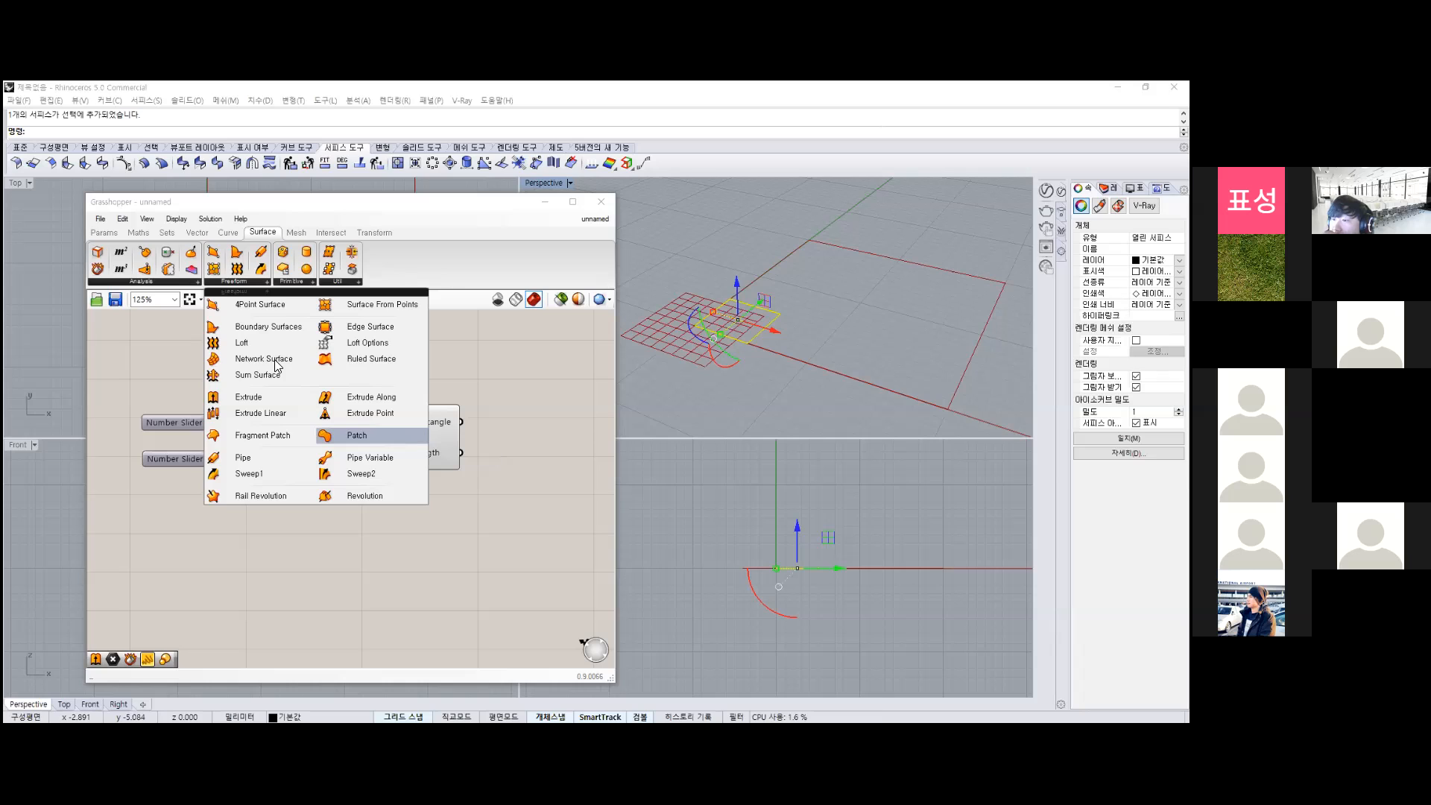
{"action": "left_click", "coordinate": [371, 436]}
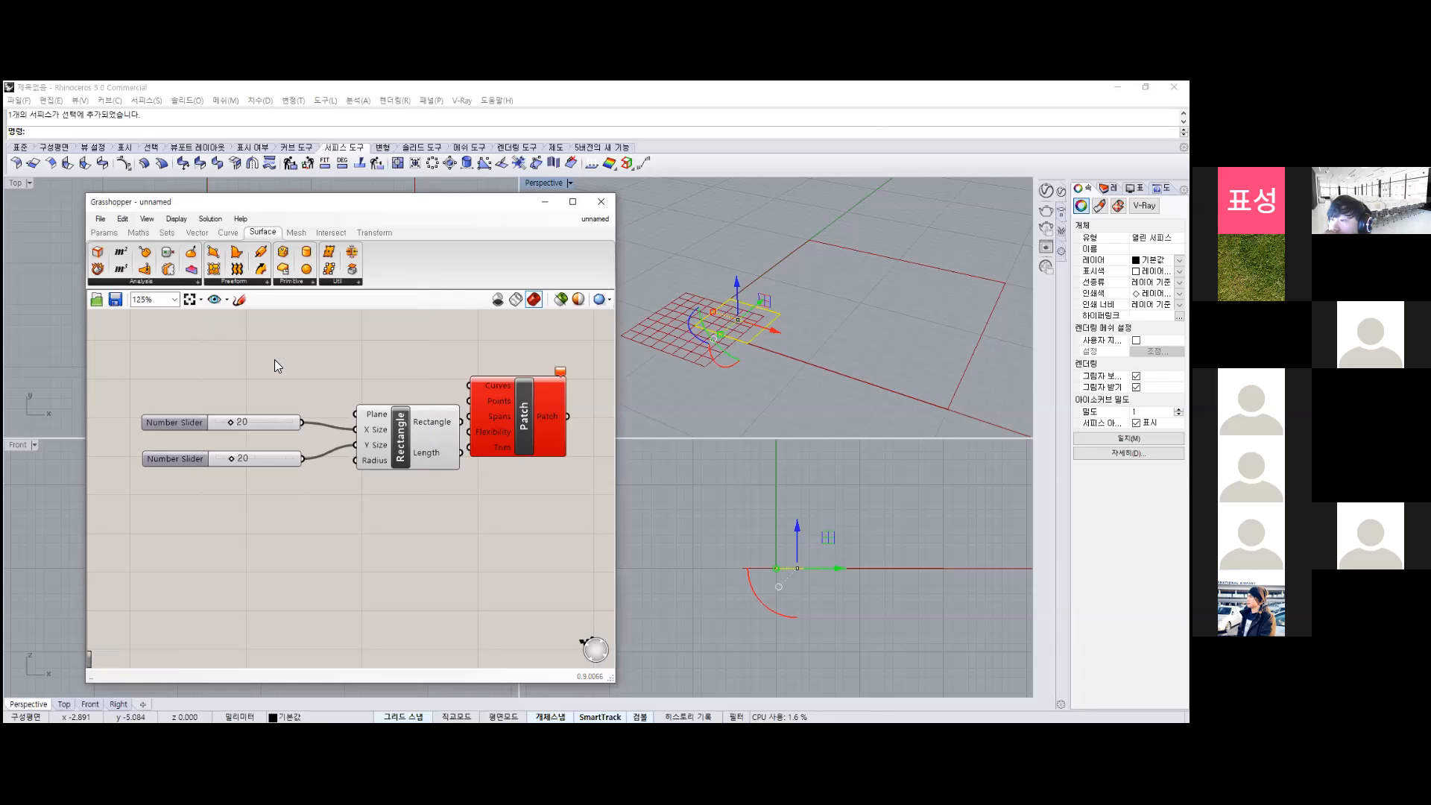
{"action": "left_click_drag", "start_coordinate": [525, 416], "coordinate": [542, 442]}
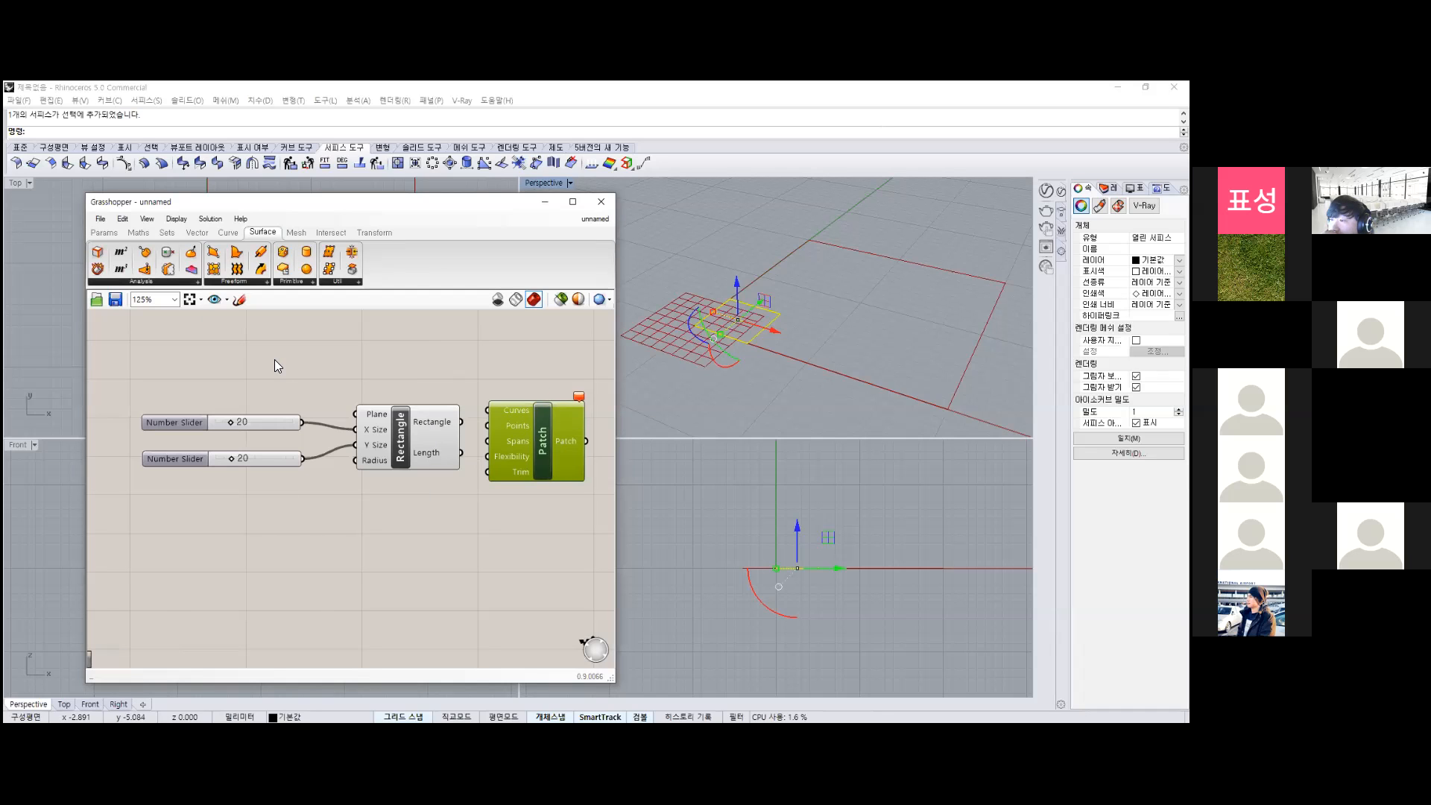
{"action": "left_click", "coordinate": [274, 360]}
{"action": "left_click", "coordinate": [543, 442]}
{"action": "right_click_drag", "start_coordinate": [542, 514], "coordinate": [416, 515]}
{"action": "left_click_drag", "start_coordinate": [416, 441], "coordinate": [437, 447]}
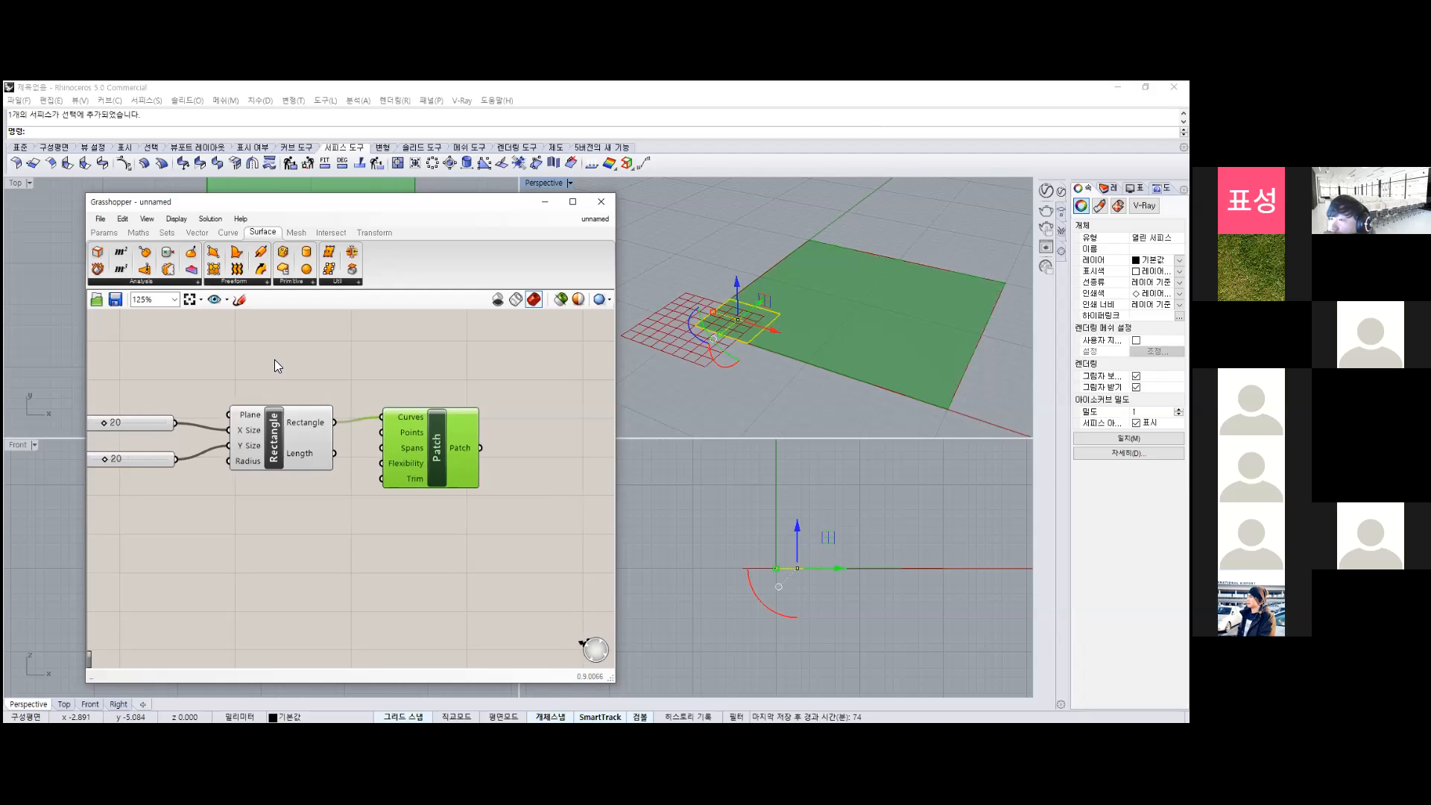
Add a Divide Surface component and connect the Patch output to its Surface input.
{"action": "right_click_drag", "start_coordinate": [274, 359], "coordinate": [203, 347]}
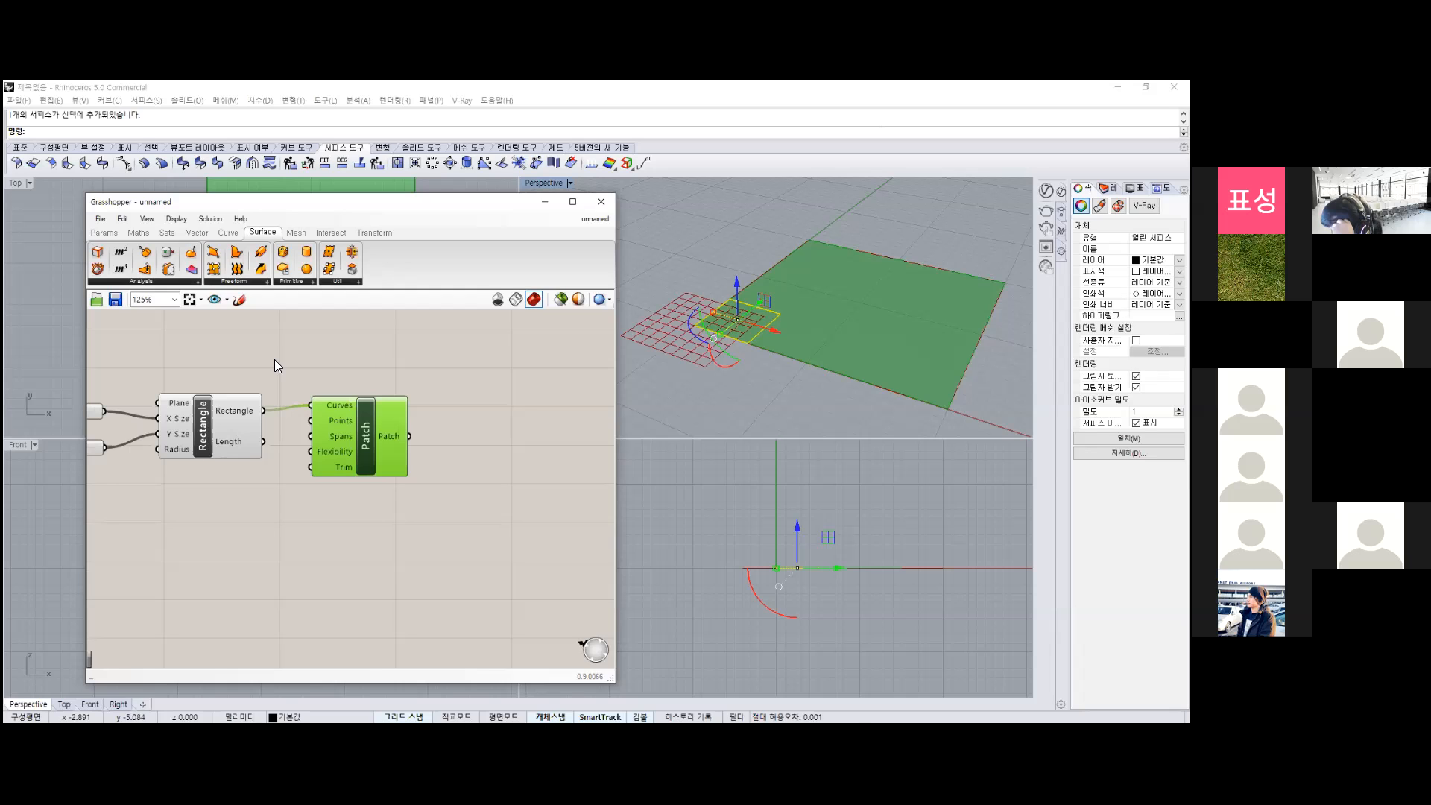
{"action": "mouse_move", "coordinate": [274, 359]}
{"action": "right_mouse_down"}
{"action": "mouse_move", "coordinate": [166, 329]}
{"action": "mouse_move", "coordinate": [150, 340]}
{"action": "right_mouse_up"}
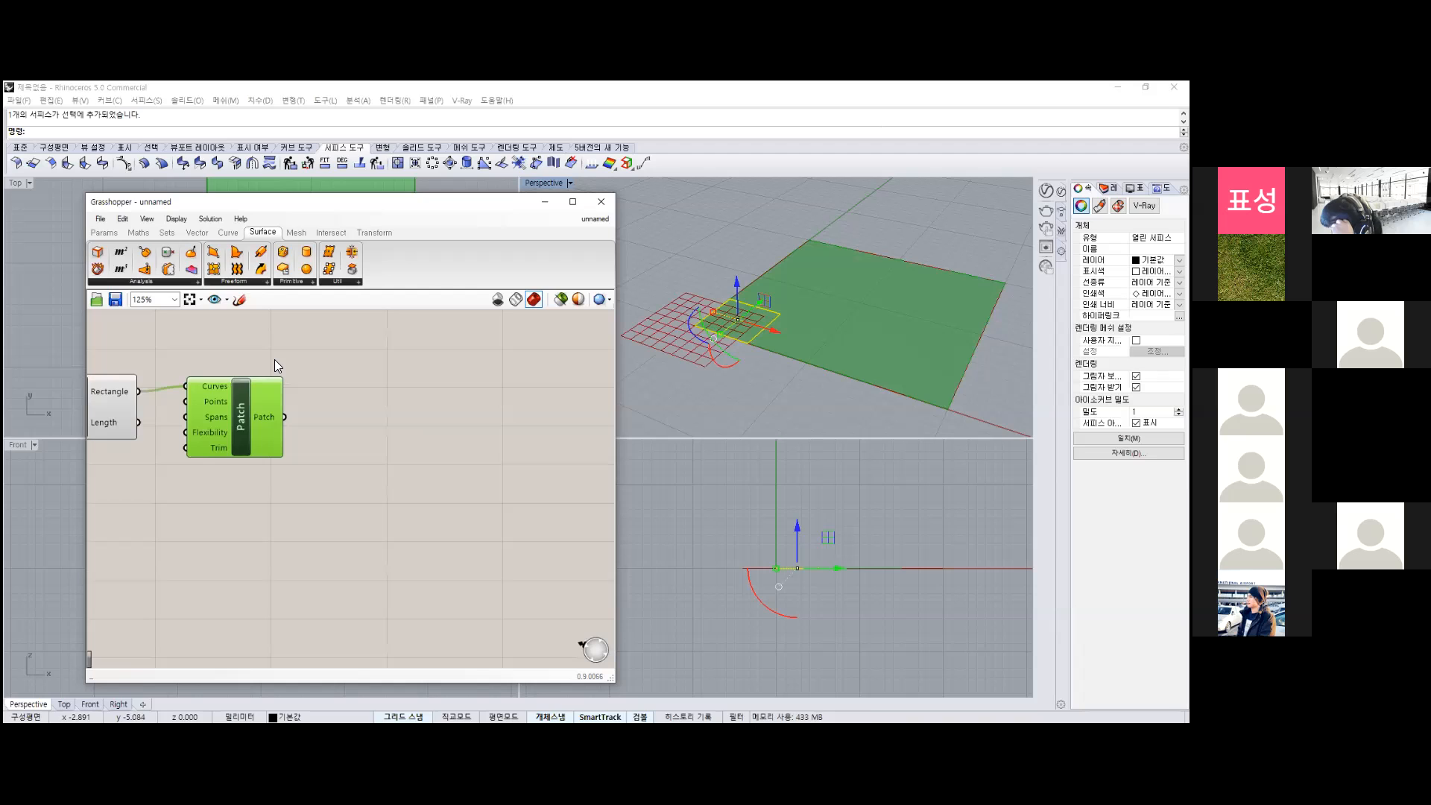
{"action": "left_click", "coordinate": [274, 359]}
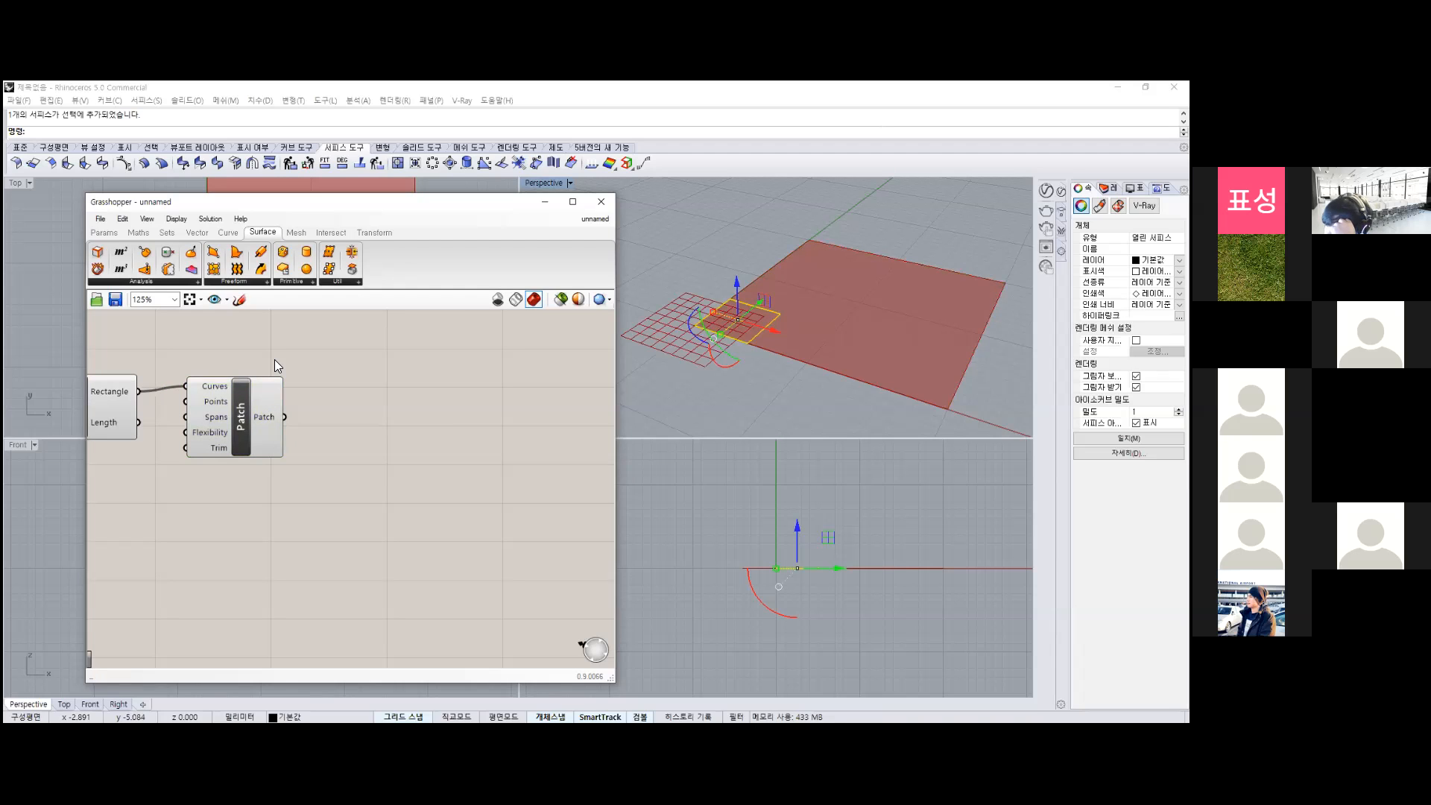
{"action": "double_click", "coordinate": [274, 359]}
{"action": "type", "text": "div"}
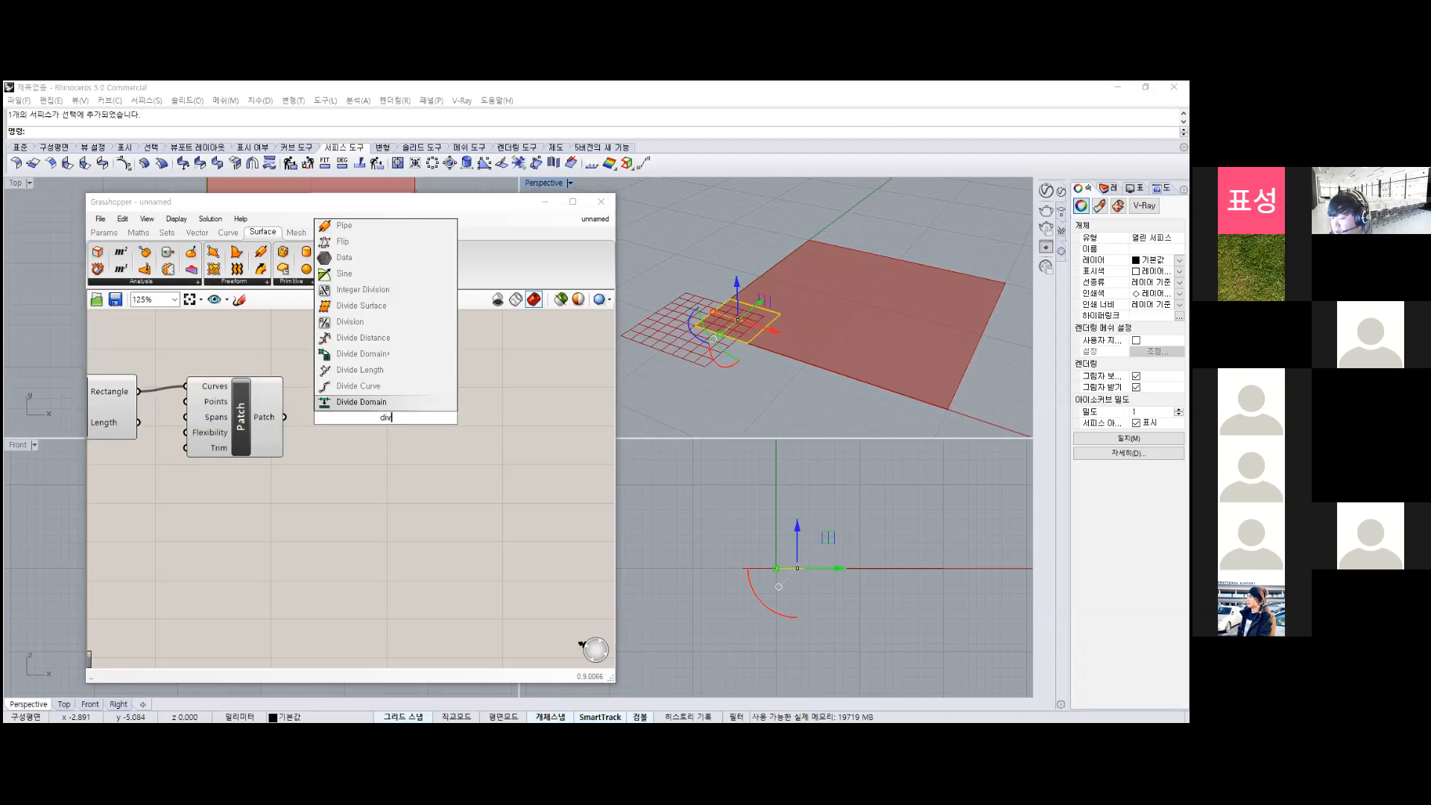
{"action": "type", "text": "ide su"}
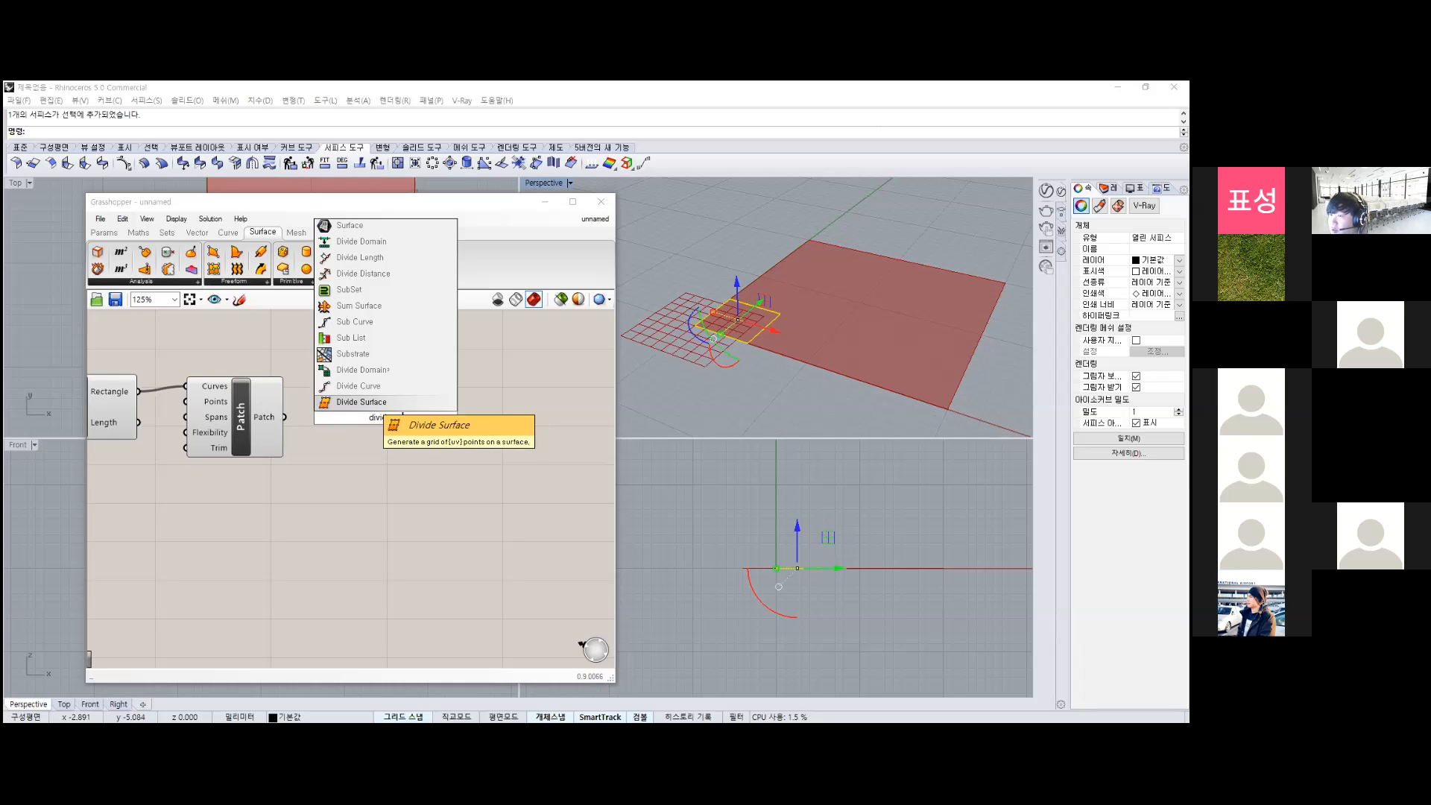
{"action": "key", "text": "Return"}
{"action": "left_click_drag", "start_coordinate": [388, 422], "coordinate": [285, 417]}
Duplicate the number sliders and connect the copies to Divide Surface's U Count and V Count inputs.
{"action": "scroll", "coordinate": [598, 388], "scroll_direction": "down", "scroll_amount": 3}
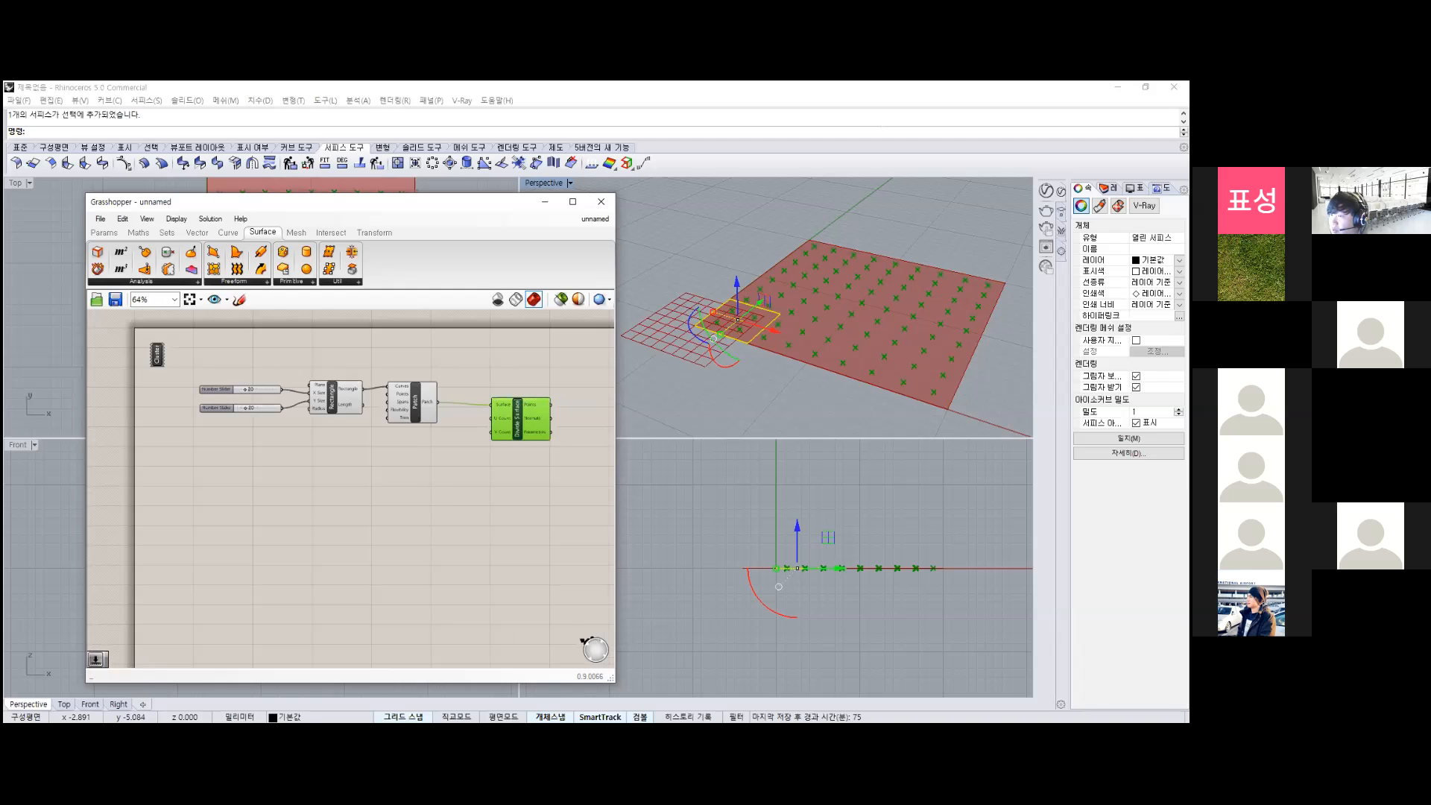
{"action": "scroll", "coordinate": [344, 434], "scroll_direction": "up", "scroll_amount": 1}
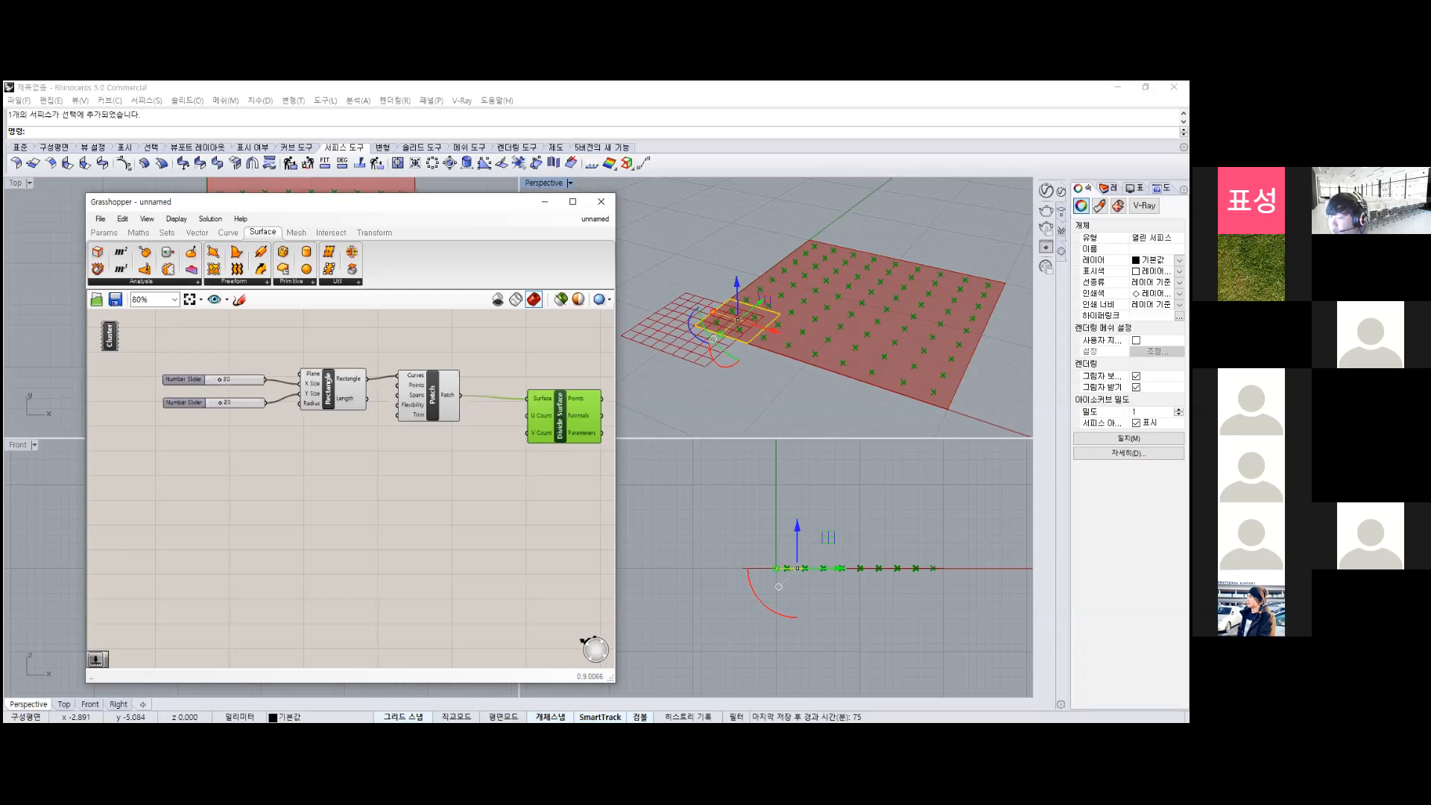
{"action": "left_click", "coordinate": [183, 379]}
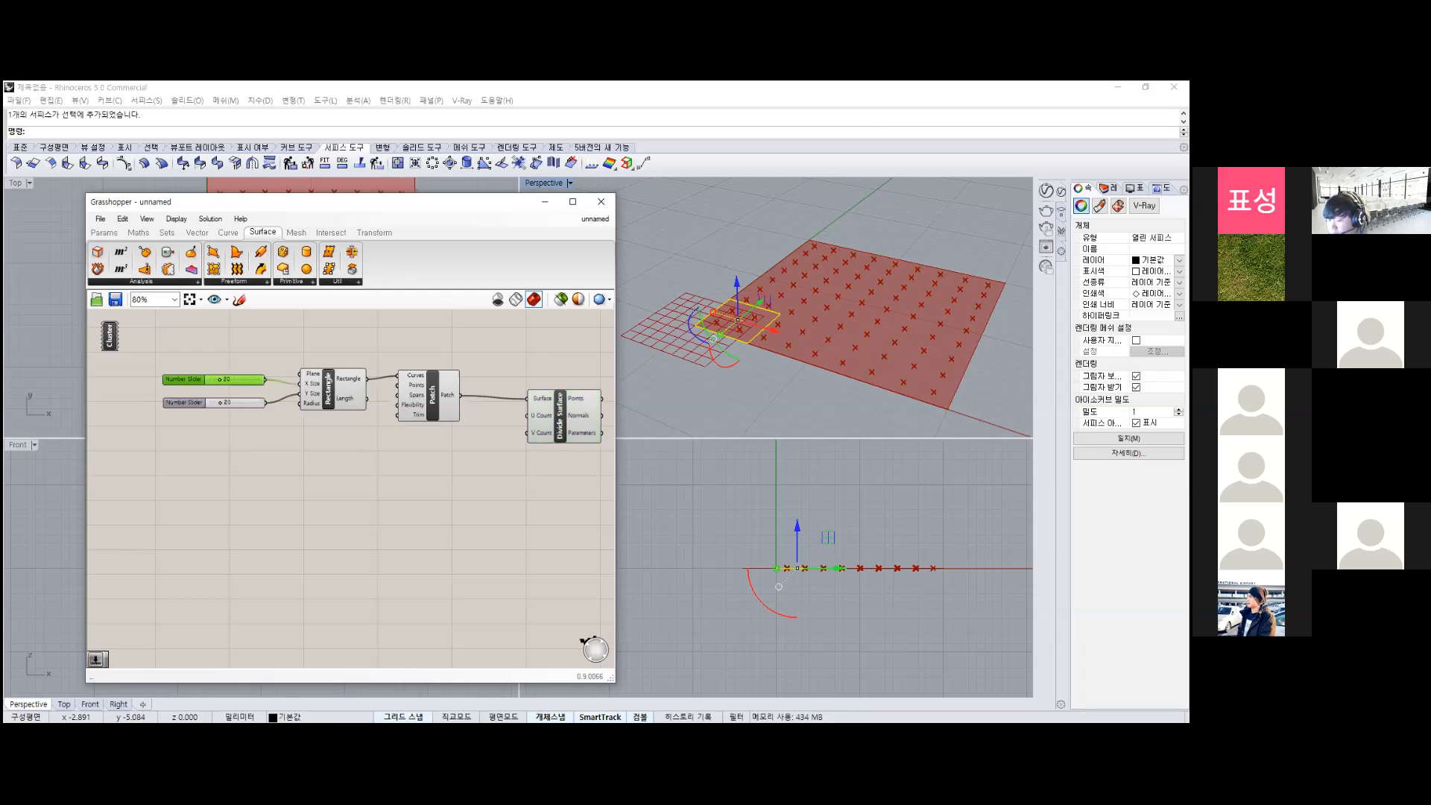
{"action": "left_click", "coordinate": [183, 403]}
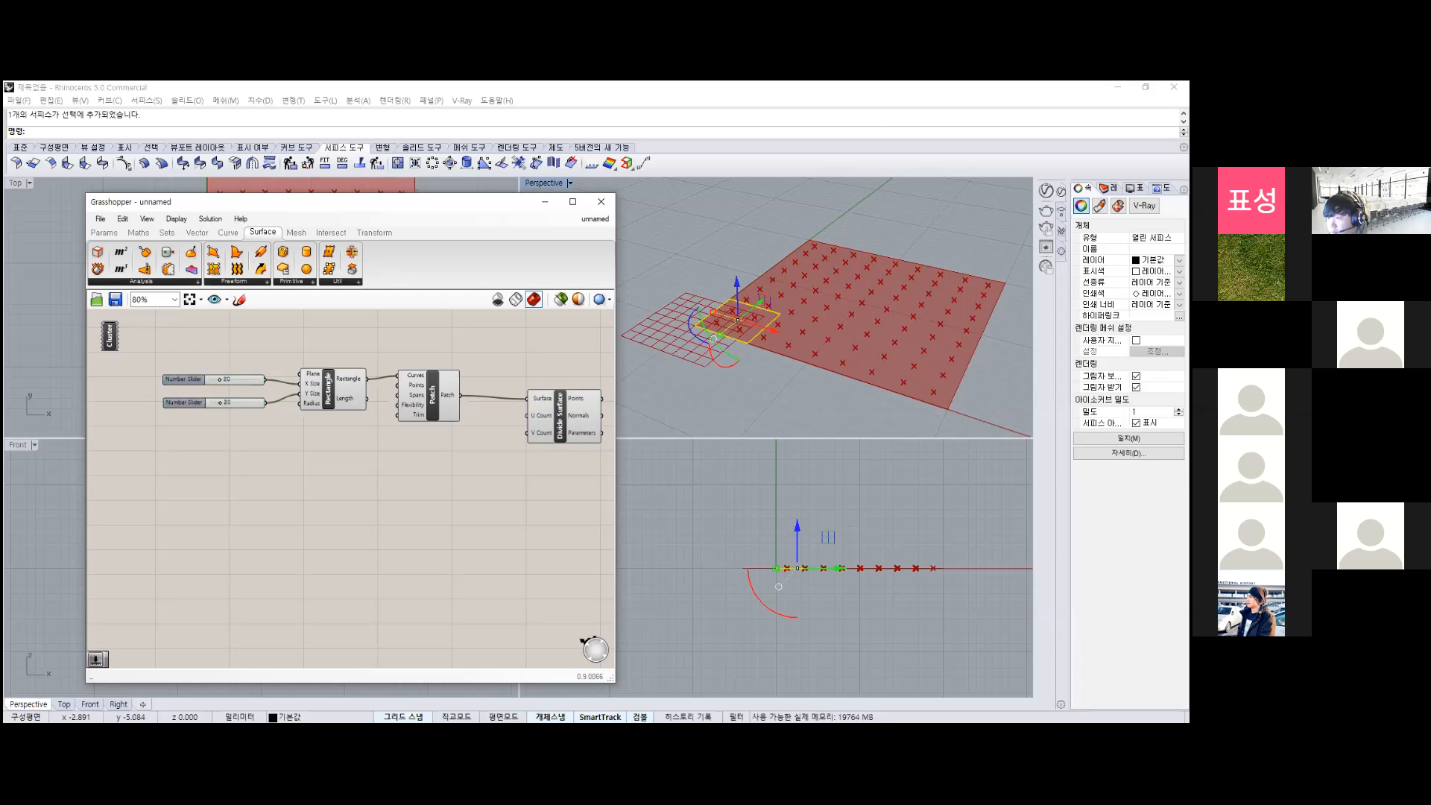
{"action": "key", "text": "ctrl+c"}
{"action": "key", "text": "ctrl+v"}
{"action": "left_click_drag", "start_coordinate": [188, 383], "coordinate": [527, 433]}
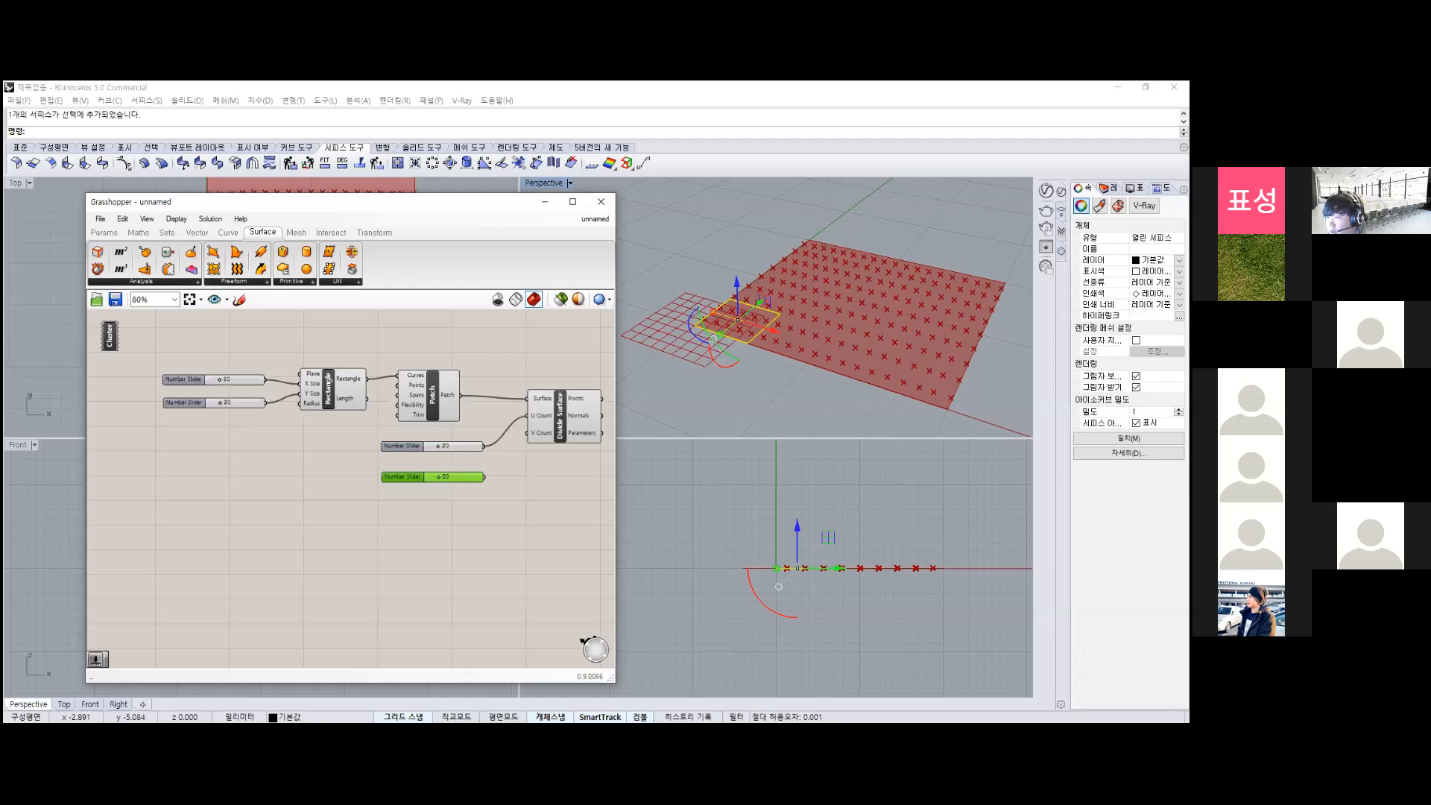
{"action": "left_click_drag", "start_coordinate": [485, 476], "coordinate": [527, 432]}
Set the U Count slider to 13 and the V Count slider to 9.
{"action": "mouse_move", "coordinate": [438, 445]}
{"action": "left_mouse_down"}
{"action": "mouse_move", "coordinate": [438, 476]}
{"action": "mouse_move", "coordinate": [434, 446]}
{"action": "left_mouse_up"}
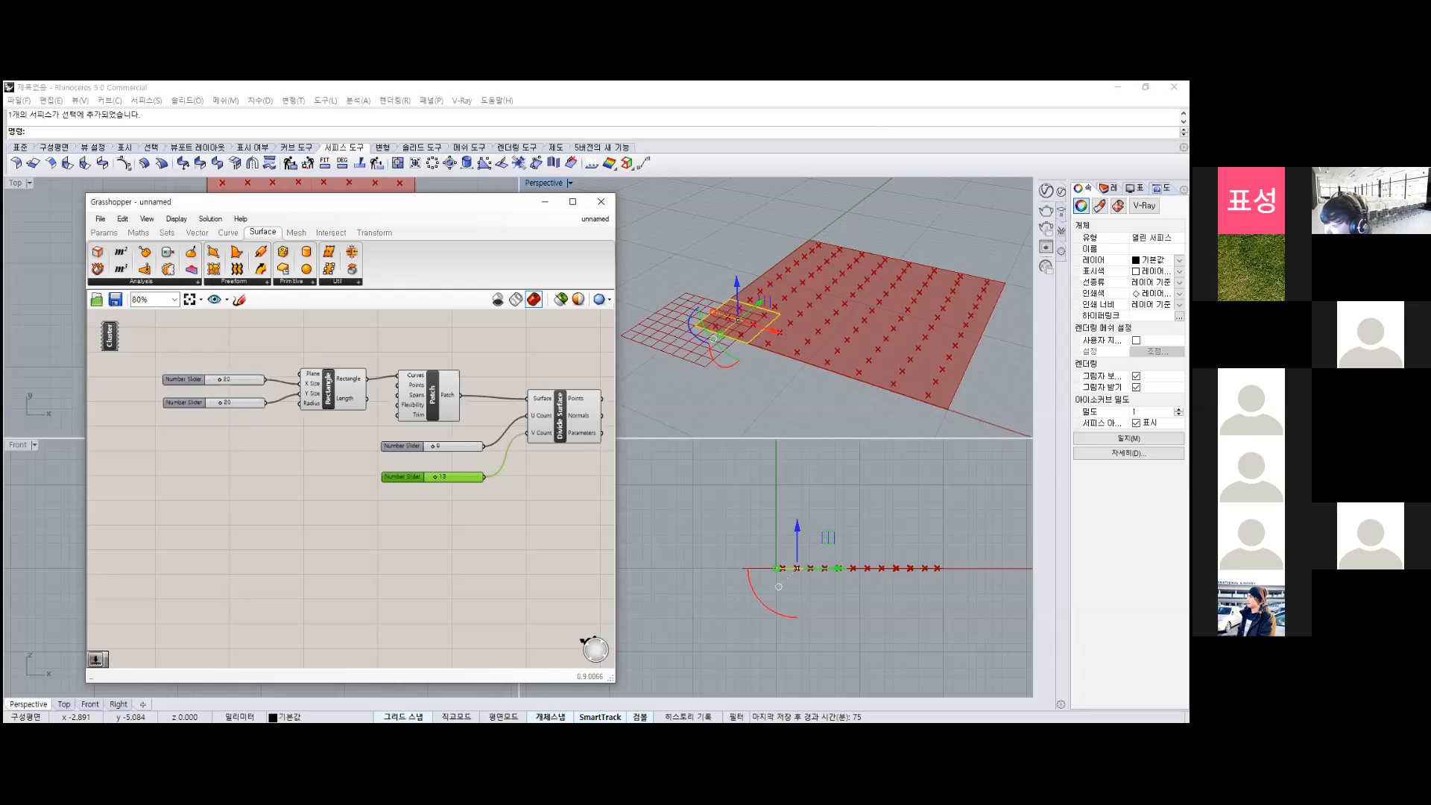
{"action": "left_click_drag", "start_coordinate": [435, 477], "coordinate": [434, 446]}
{"action": "right_click_drag", "start_coordinate": [477, 514], "coordinate": [406, 505]}
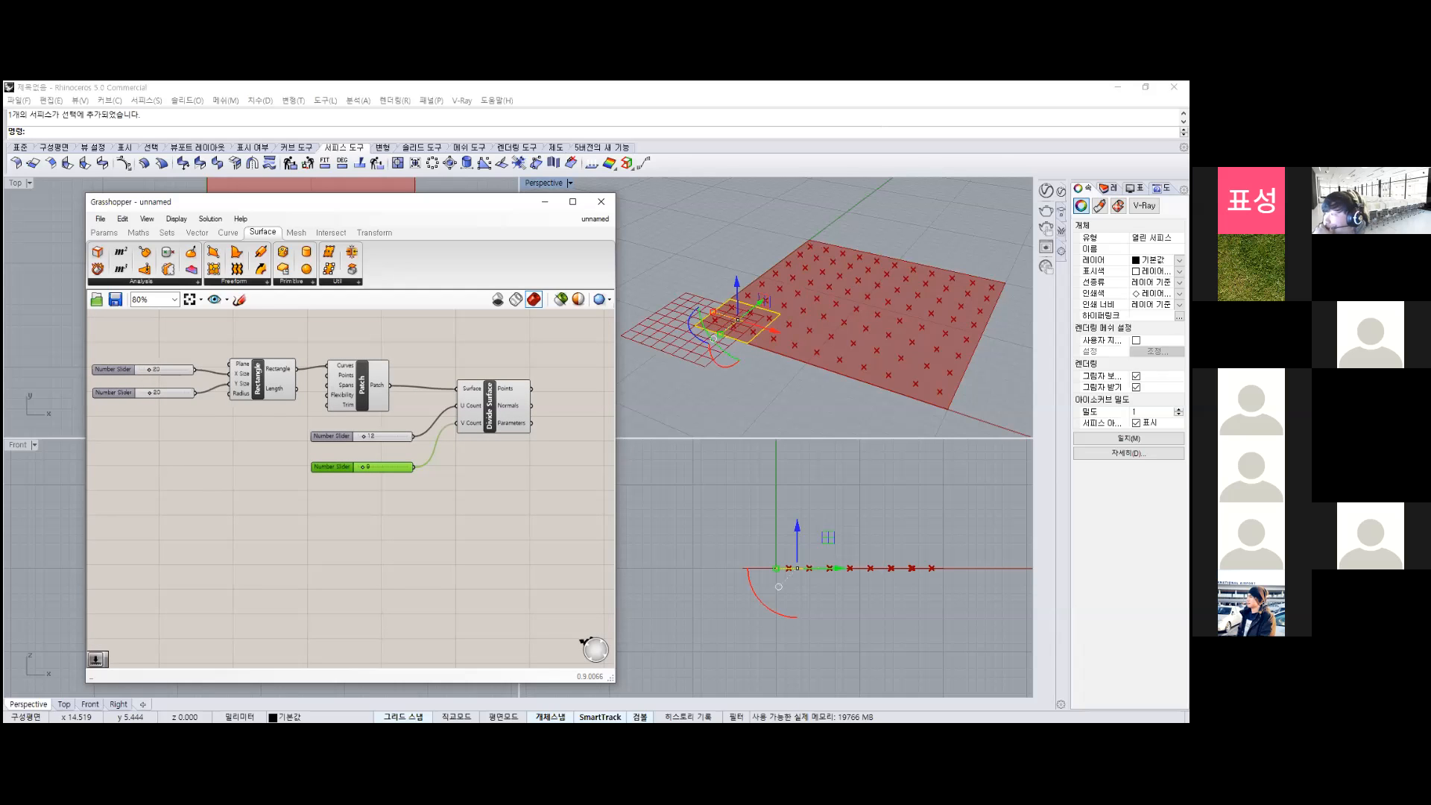
{"action": "right_click_drag", "start_coordinate": [895, 343], "coordinate": [816, 345]}
{"action": "right_click_drag", "start_coordinate": [894, 309], "coordinate": [832, 293]}
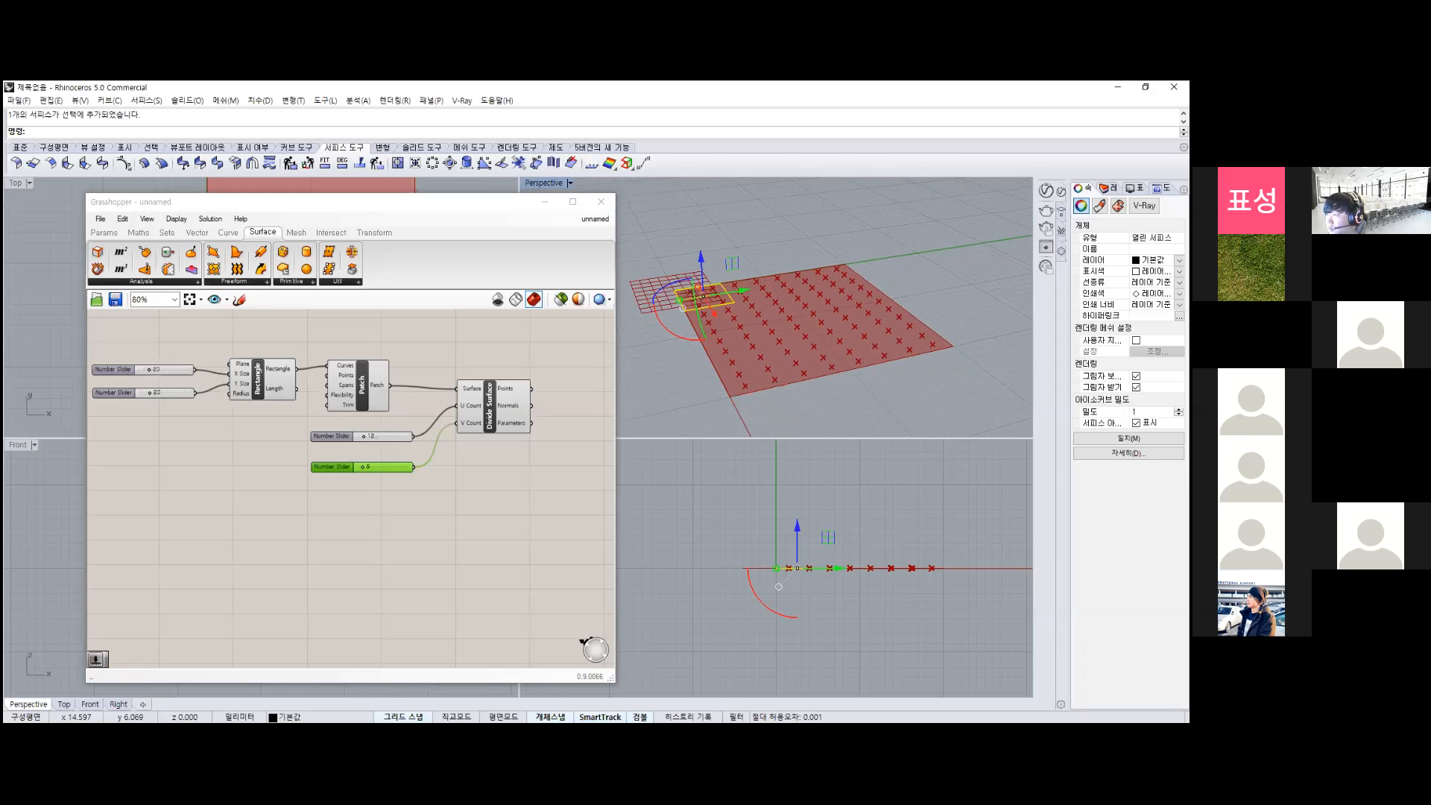
{"action": "left_click", "coordinate": [477, 531]}
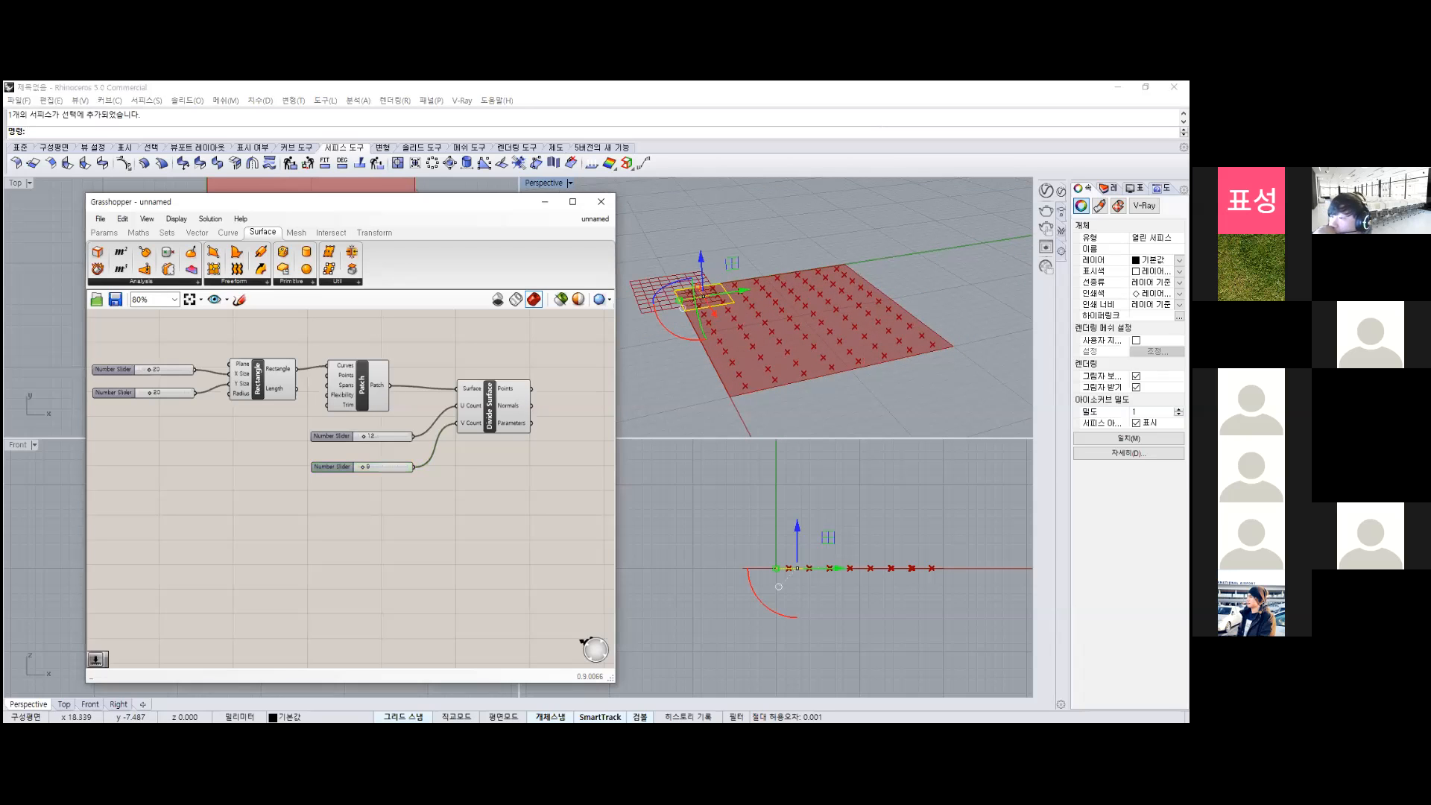
{"action": "right_click_drag", "start_coordinate": [477, 531], "coordinate": [336, 535]}
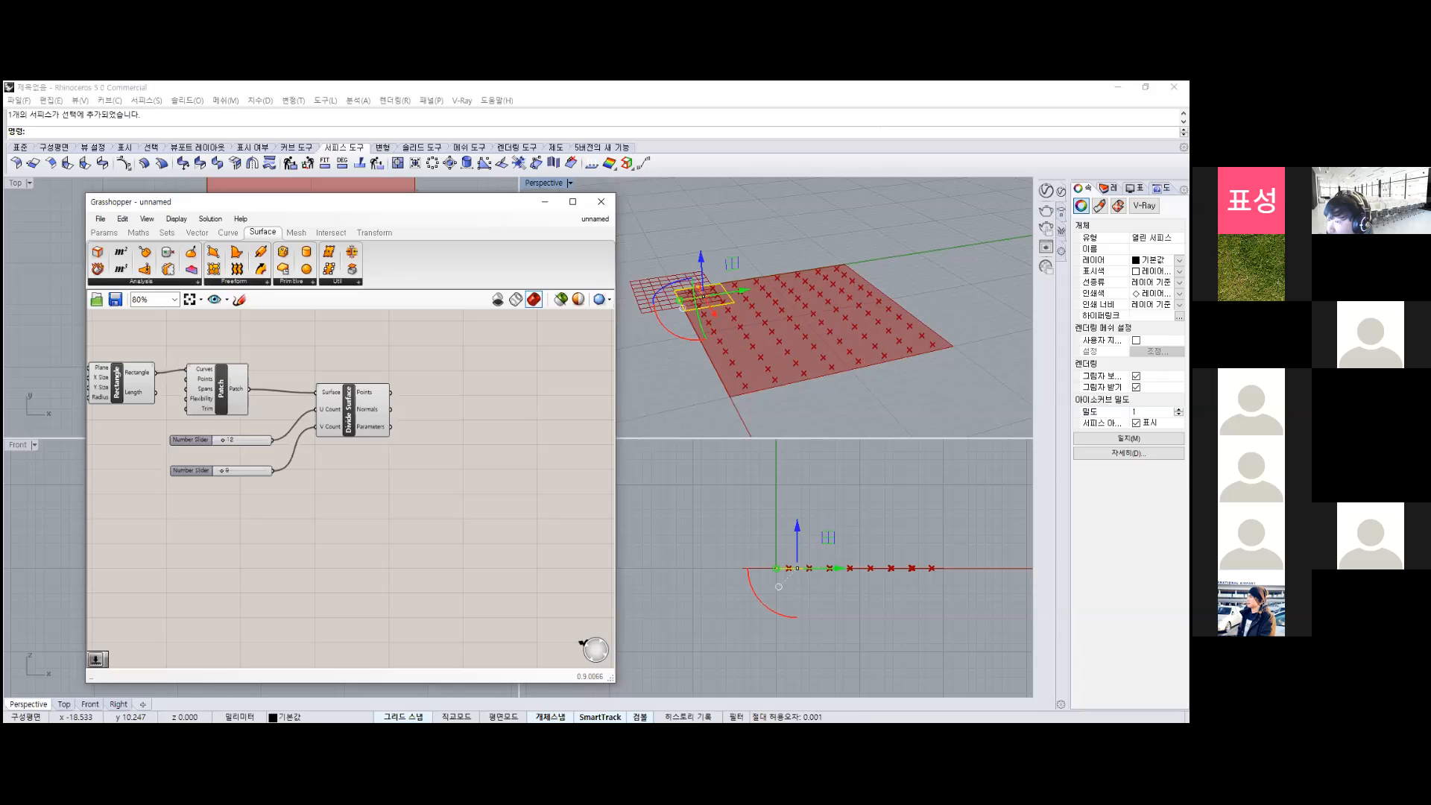
{"action": "double_click", "coordinate": [435, 383]}
{"action": "type", "text": "pt"}
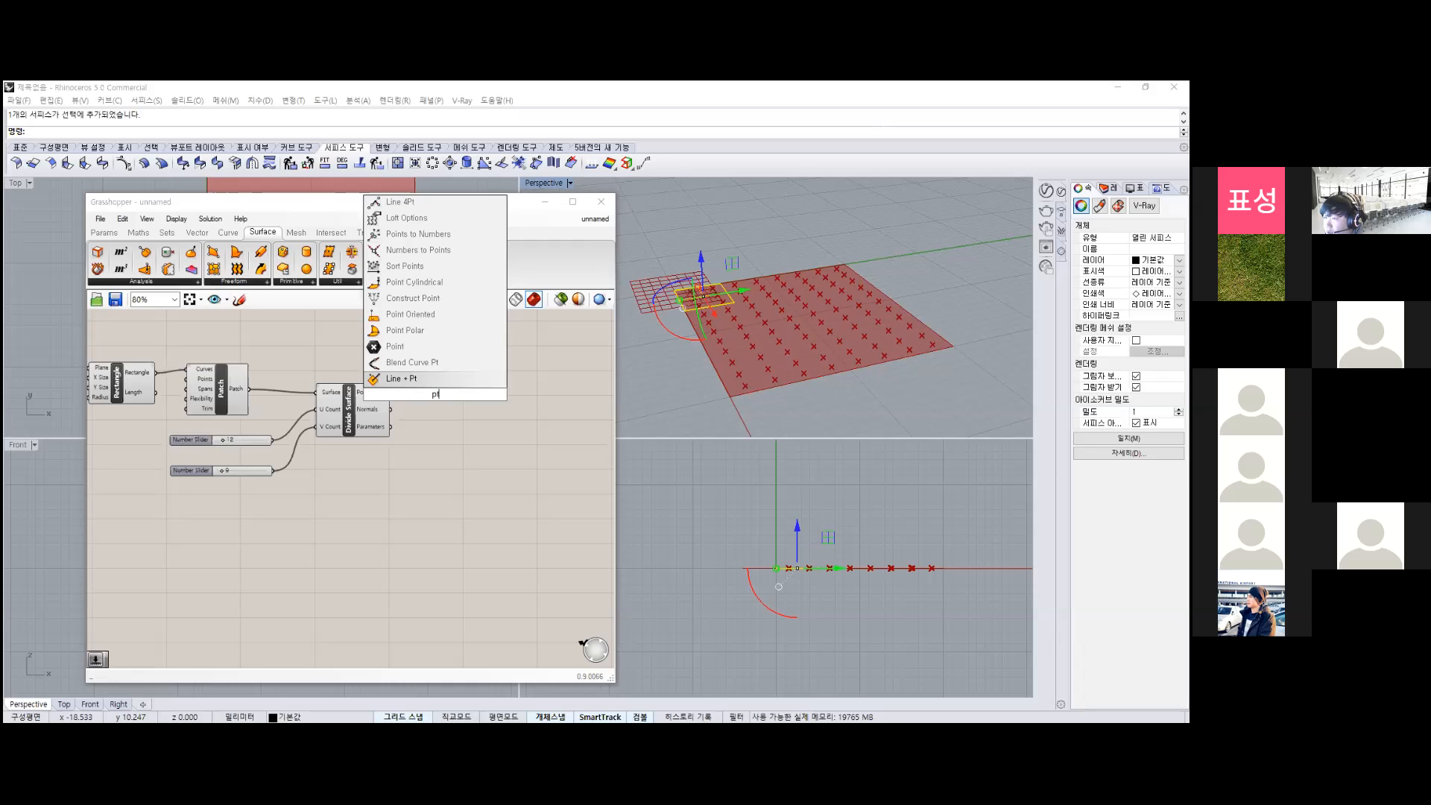
{"action": "key", "text": "Escape"}
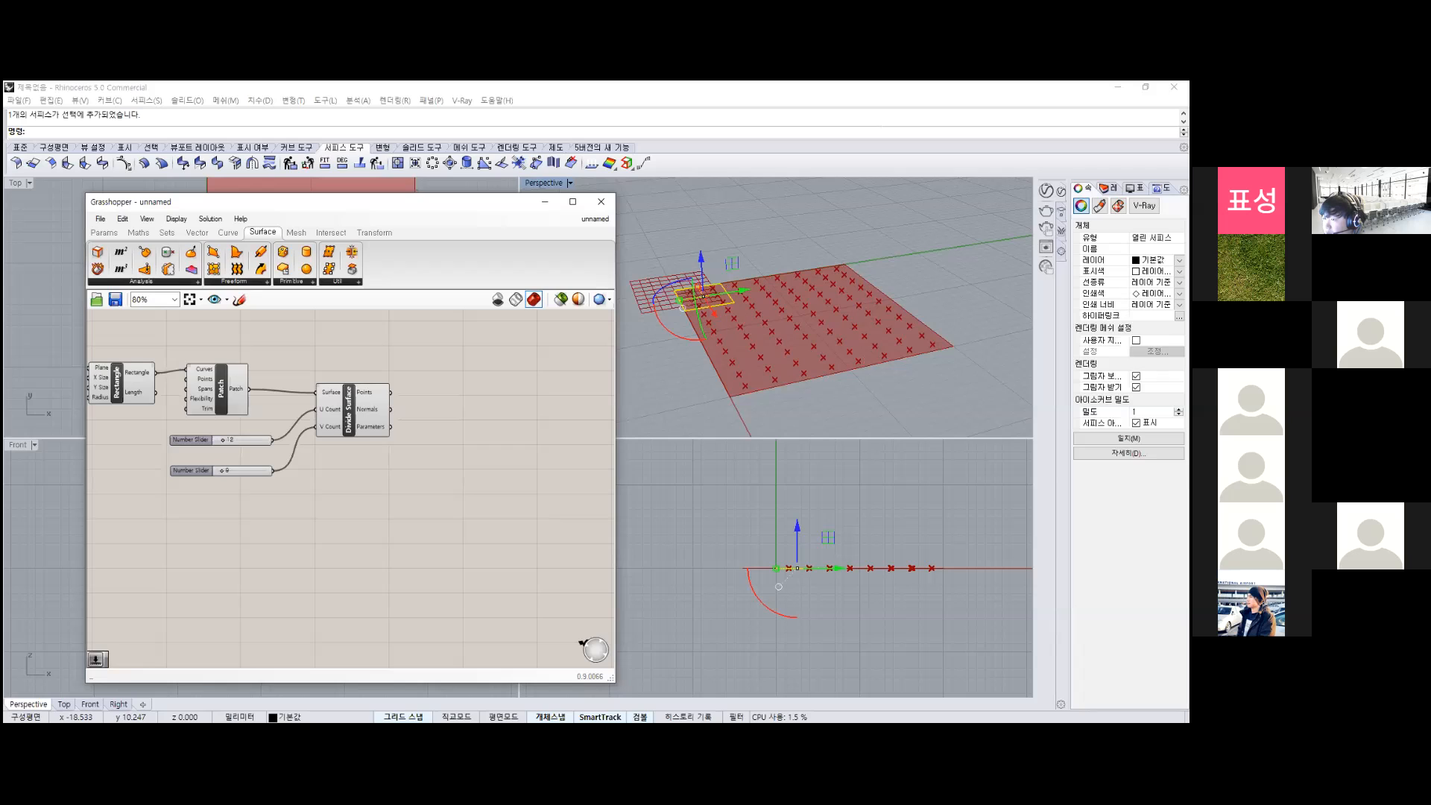
{"action": "double_click", "coordinate": [456, 414]}
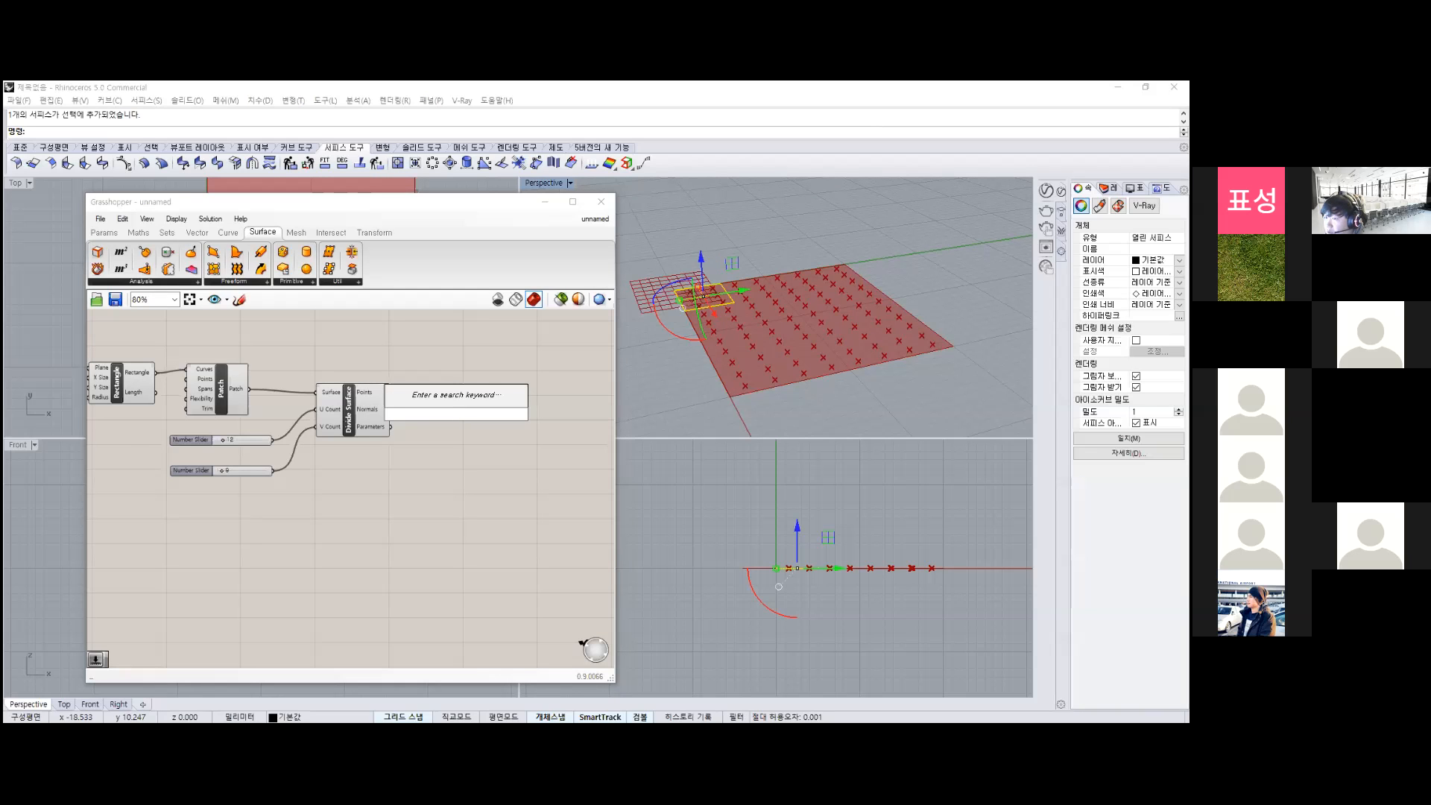
{"action": "left_click", "coordinate": [369, 417]}
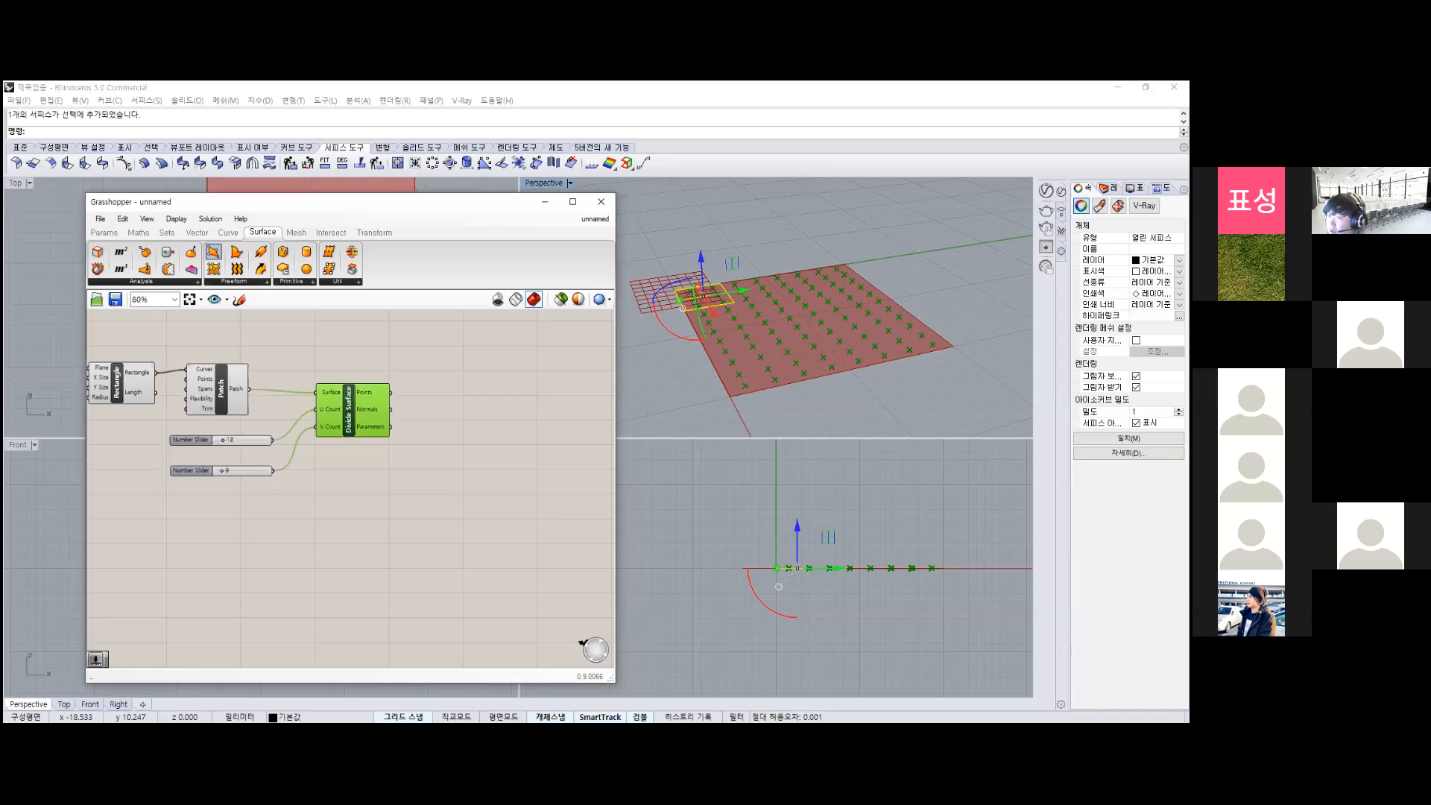
Add a Panel beside Divide Surface, enlarge it and connect the Points output to it.
{"action": "left_click", "coordinate": [104, 232]}
{"action": "left_click", "coordinate": [258, 269]}
{"action": "left_click", "coordinate": [465, 369]}
{"action": "left_click_drag", "start_coordinate": [425, 381], "coordinate": [483, 536]}
{"action": "left_click", "coordinate": [419, 429]}
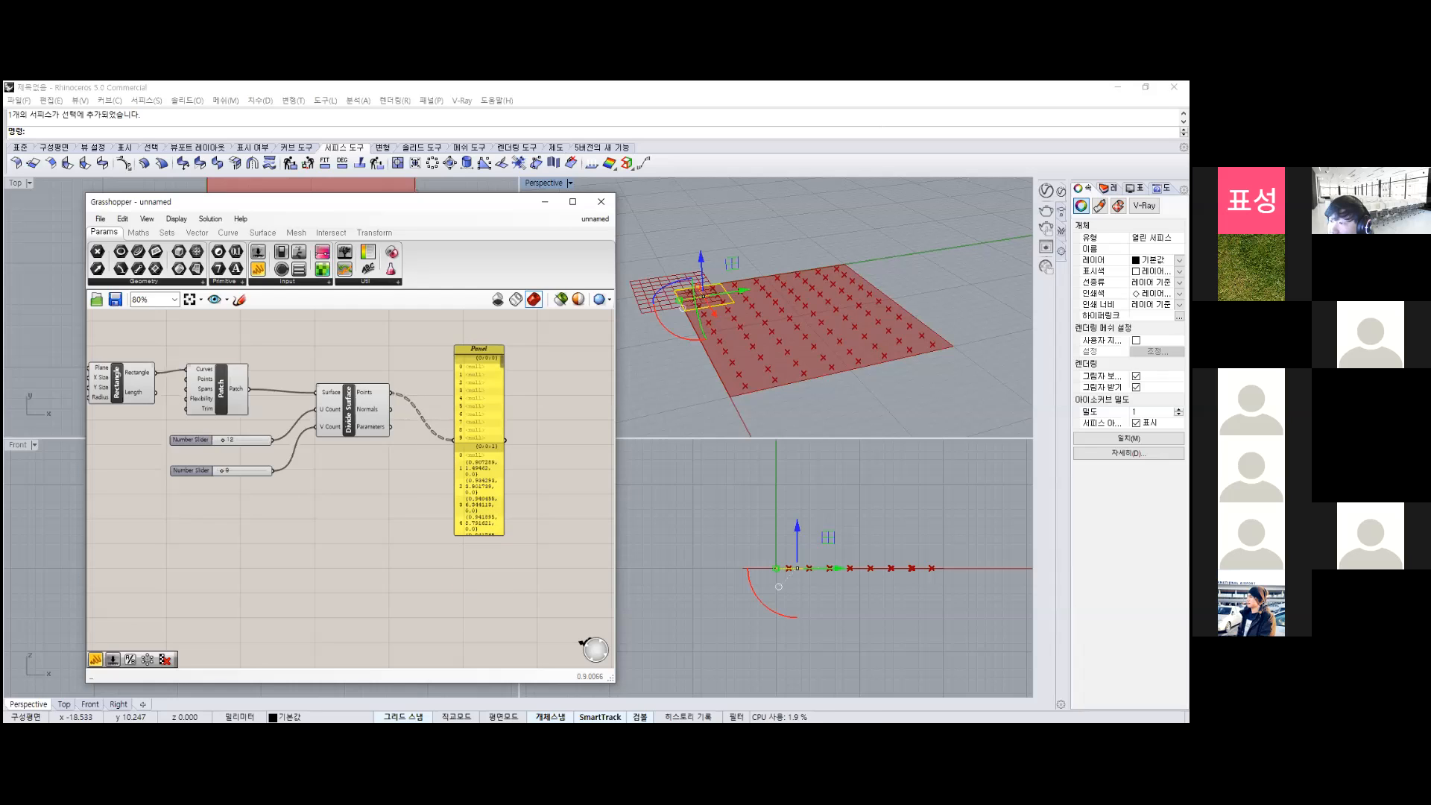
{"action": "left_click_drag", "start_coordinate": [481, 477], "coordinate": [511, 443]}
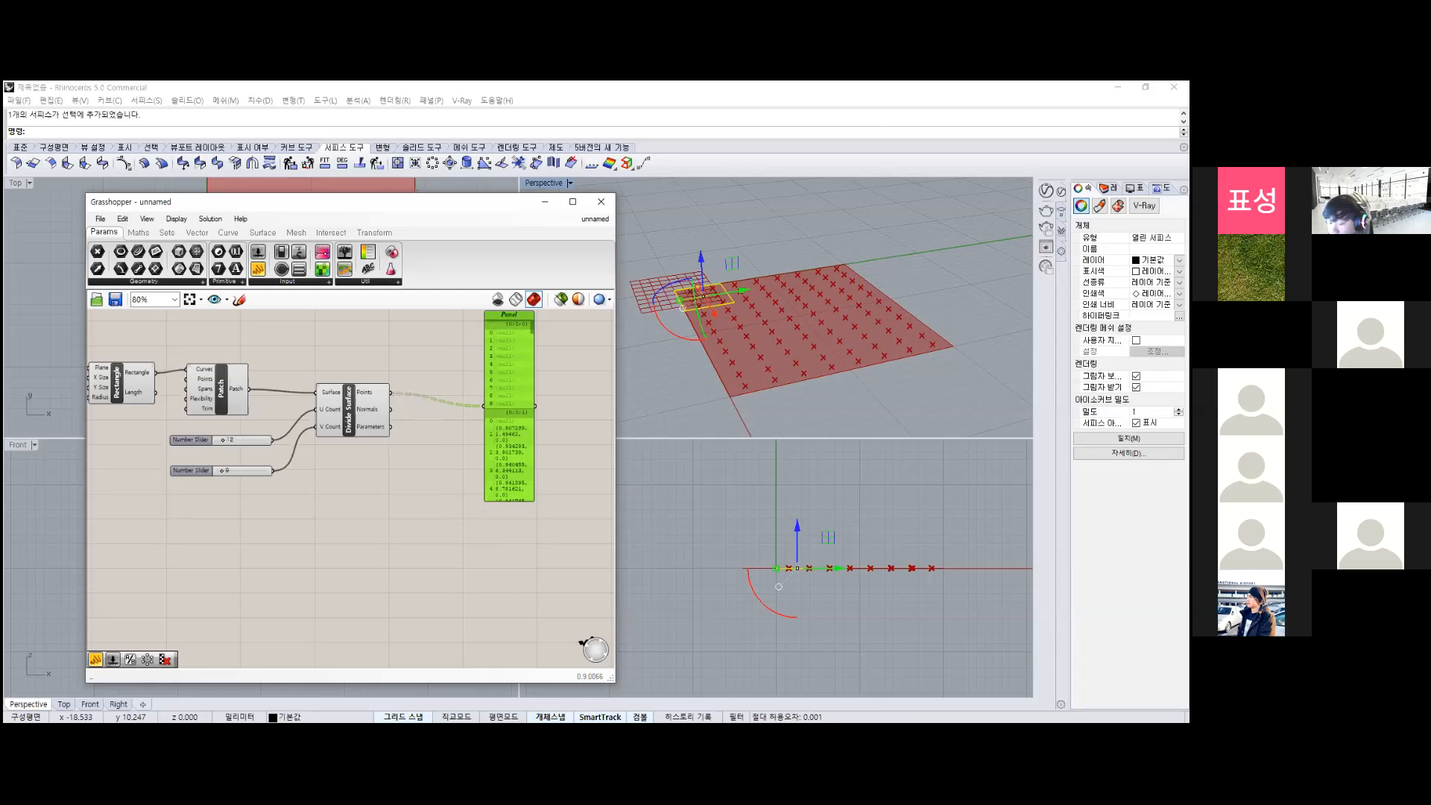
Duplicate the Panel, place the copy over the first one and connect Divide Surface's Normals output to it.
{"action": "key", "text": "ctrl+v"}
{"action": "left_click_drag", "start_coordinate": [511, 443], "coordinate": [496, 490]}
{"action": "left_click_drag", "start_coordinate": [390, 409], "coordinate": [472, 458]}
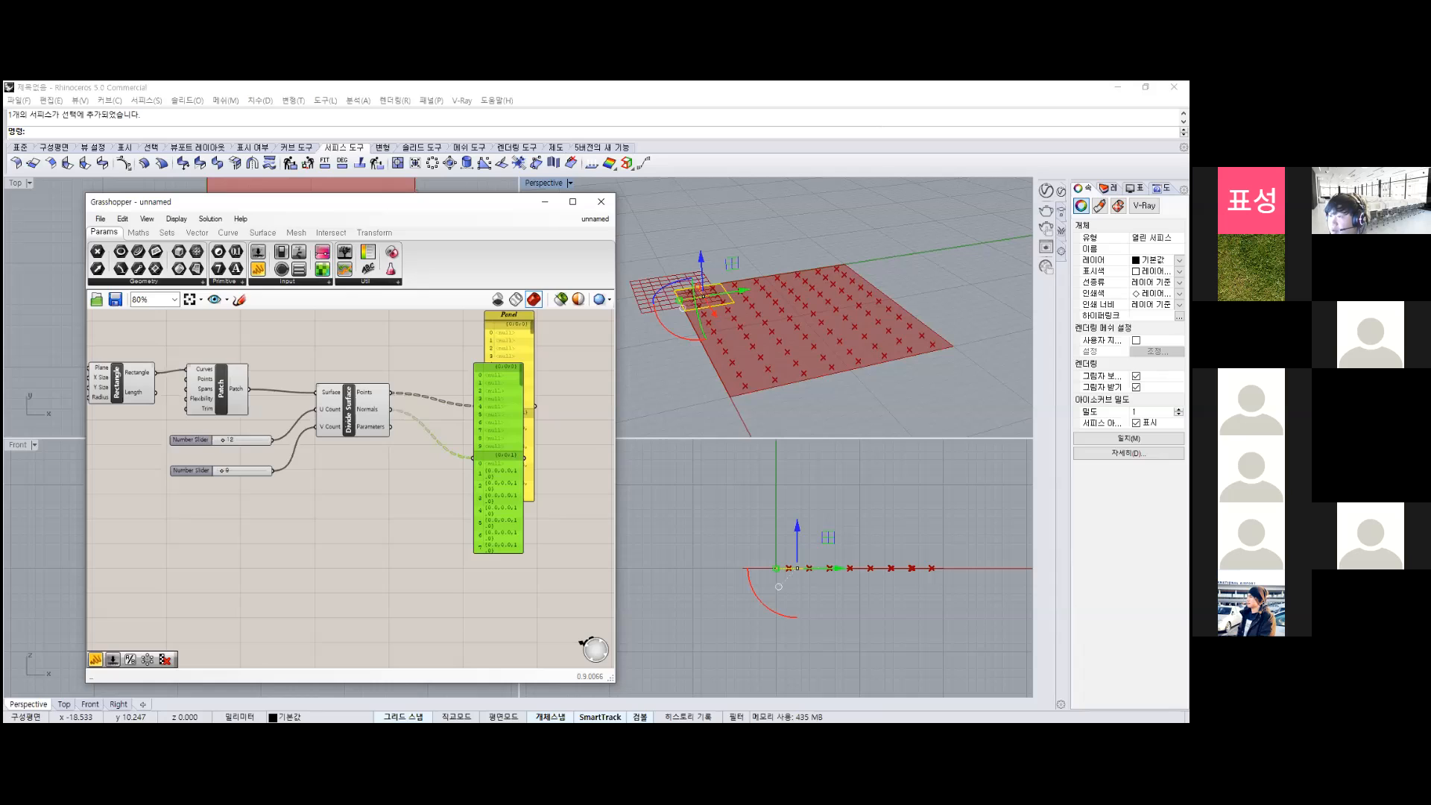
Delete both Panels attached to Divide Surface's Points and Normals outputs.
{"action": "key", "text": "Delete"}
{"action": "left_click", "coordinate": [514, 406]}
{"action": "key", "text": "Delete"}
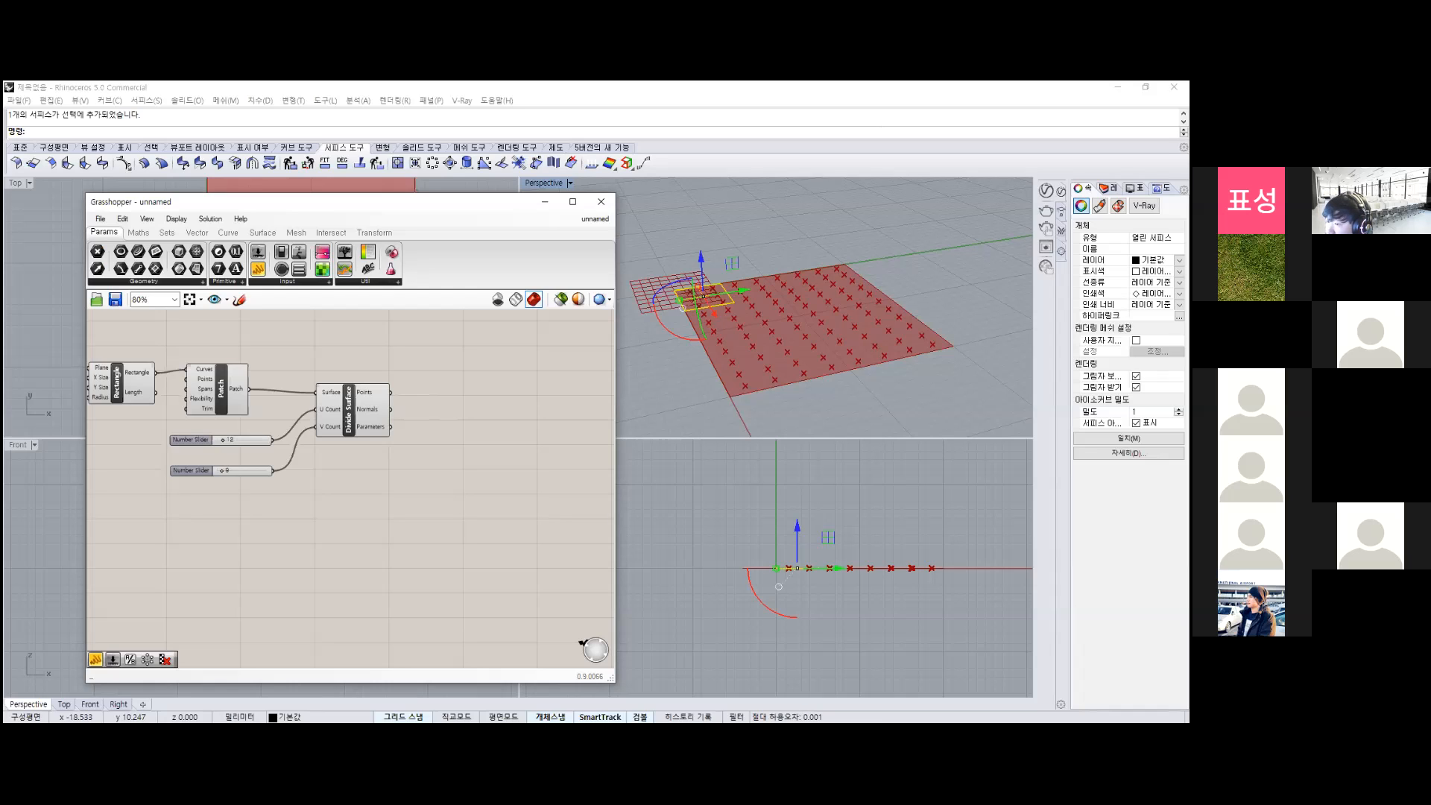
Add an Integer parameter below Divide Surface and connect the V Count slider to it.
{"action": "double_click", "coordinate": [351, 473]}
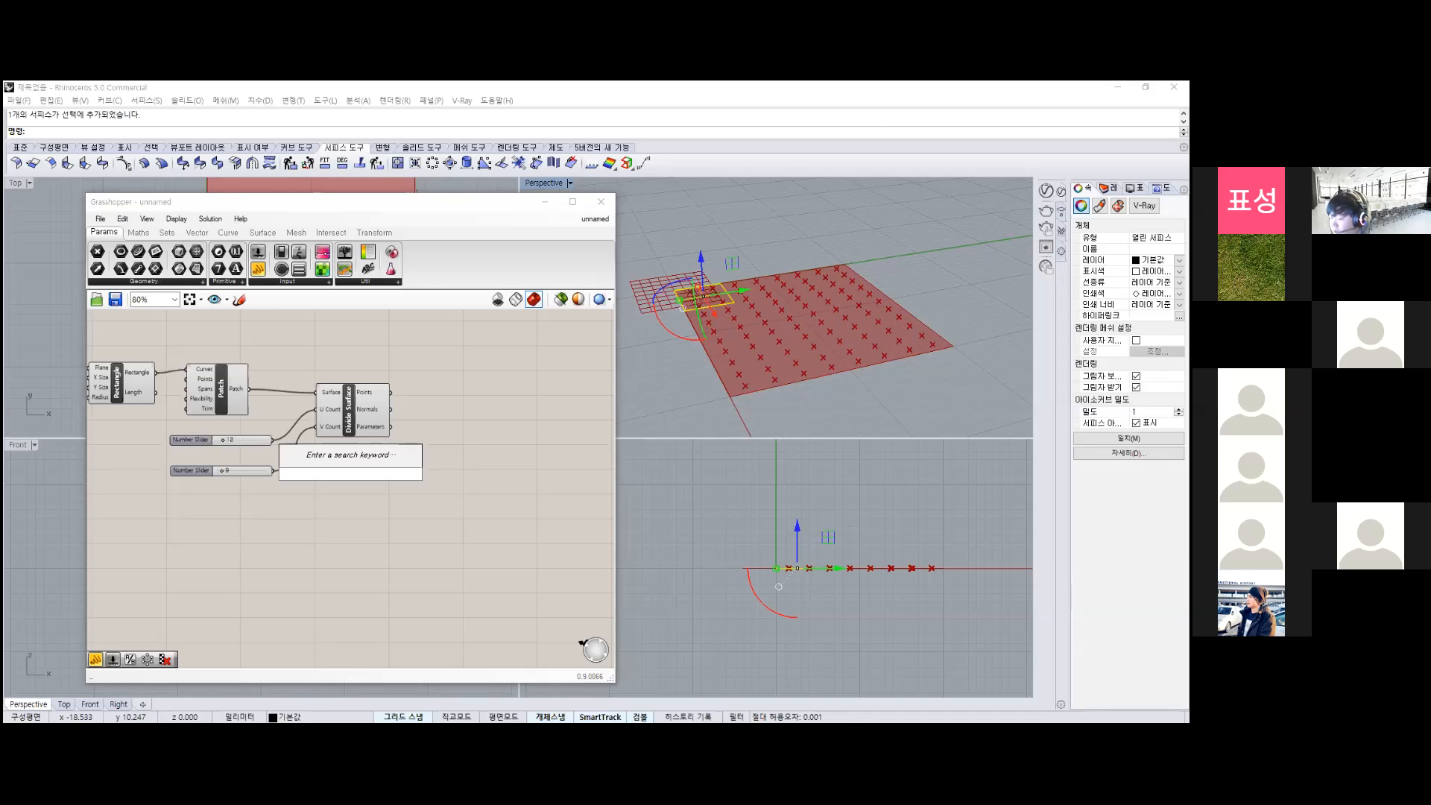
{"action": "type", "text": "int"}
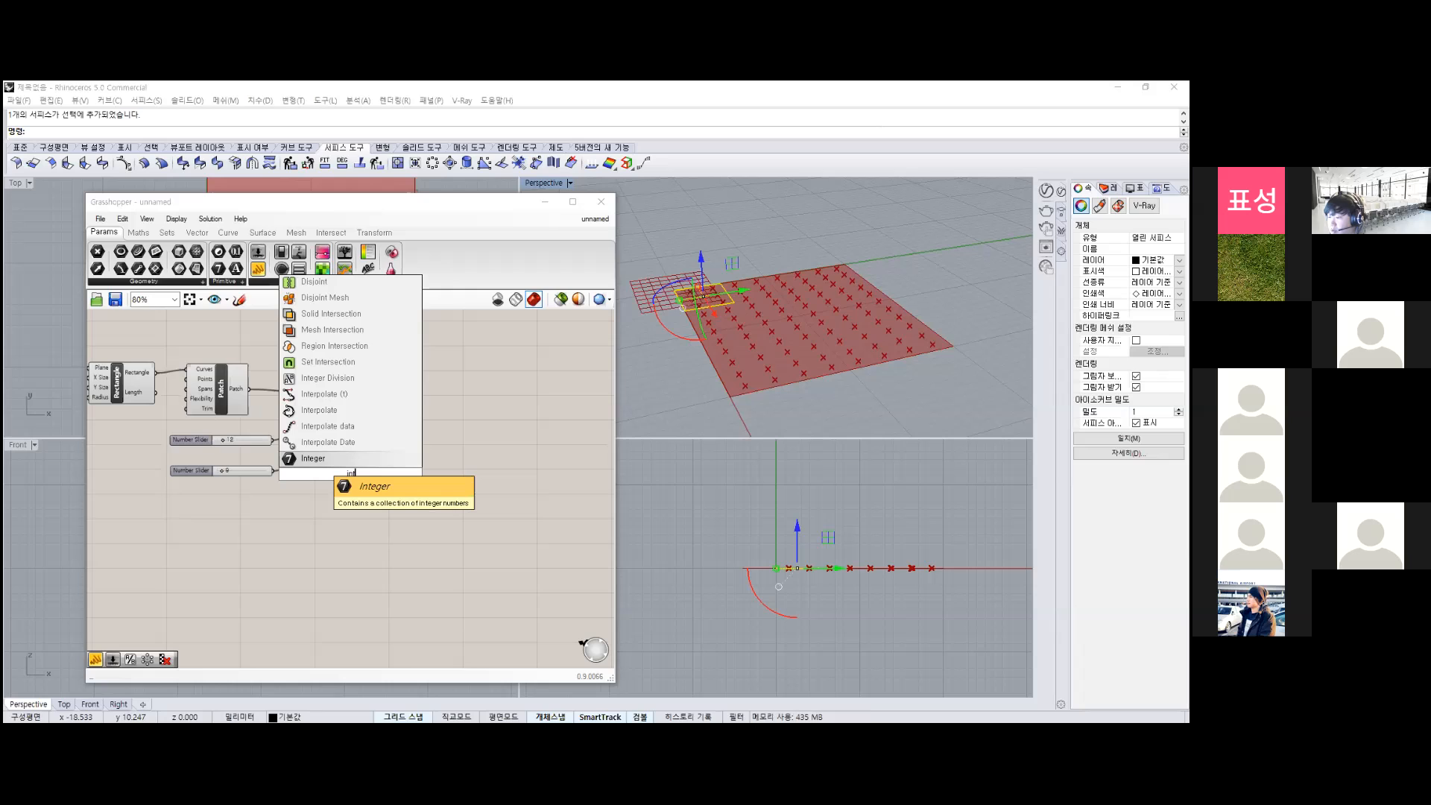
{"action": "key", "text": "Return"}
{"action": "left_click_drag", "start_coordinate": [350, 472], "coordinate": [275, 470]}
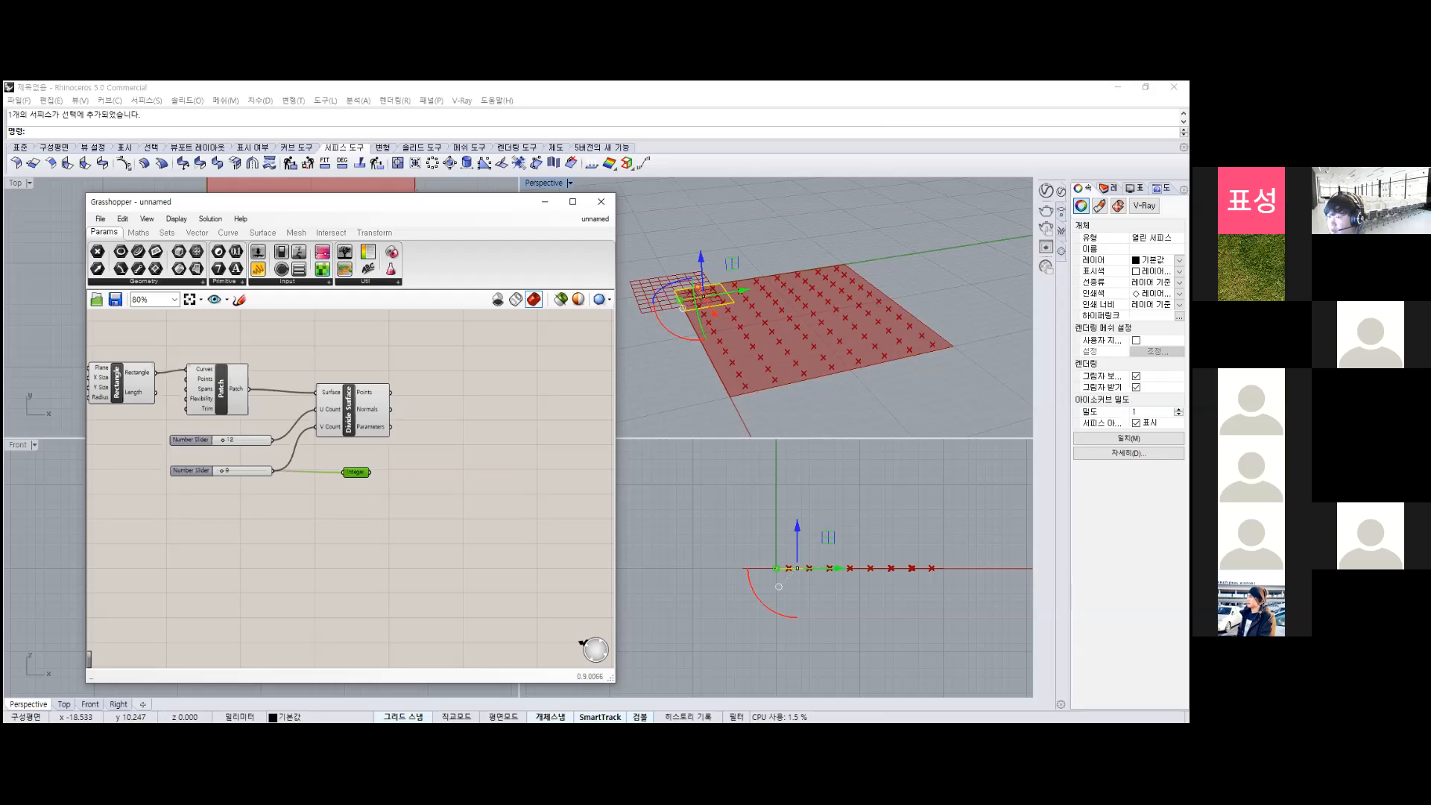
{"action": "left_click_drag", "start_coordinate": [357, 463], "coordinate": [340, 471]}
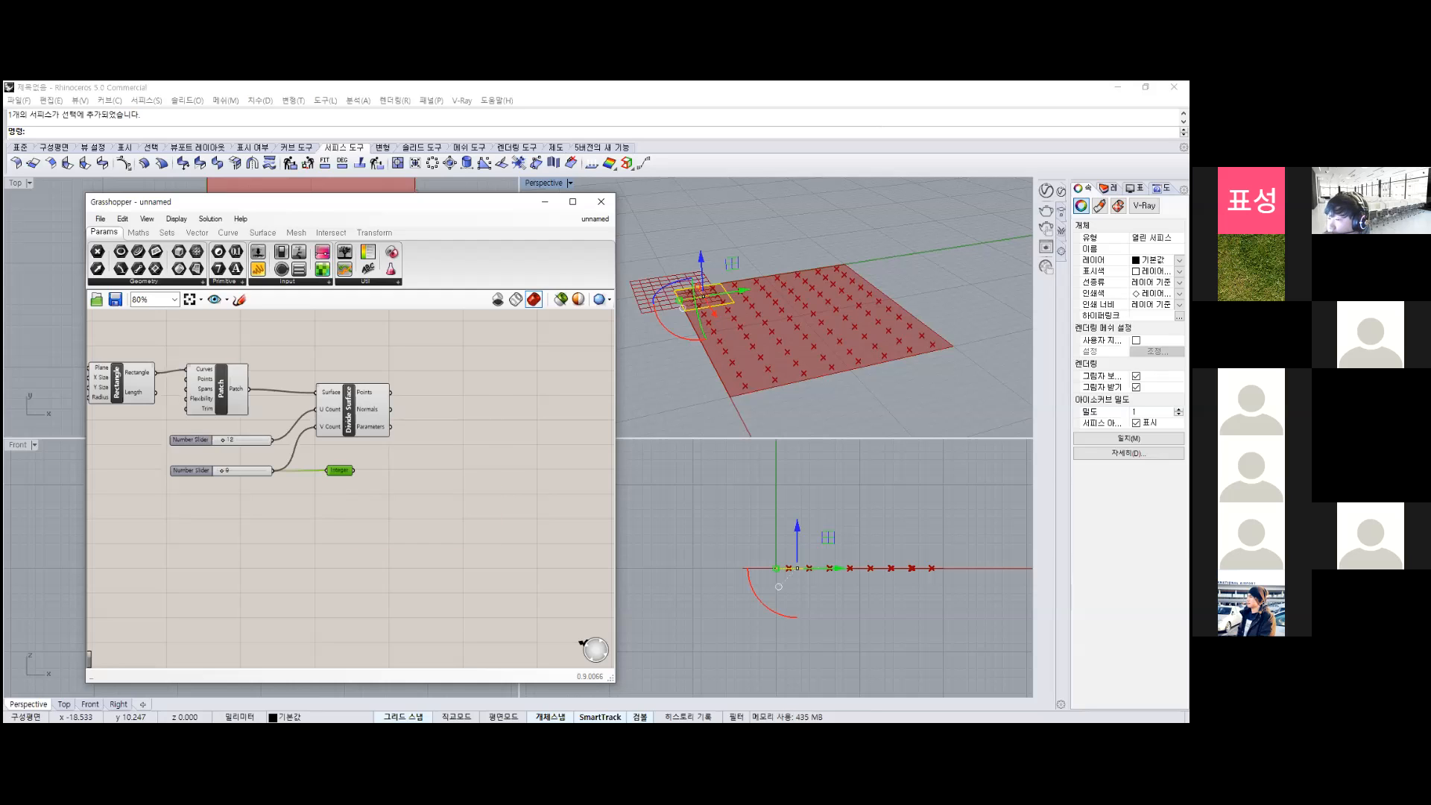
{"action": "key", "text": "Escape"}
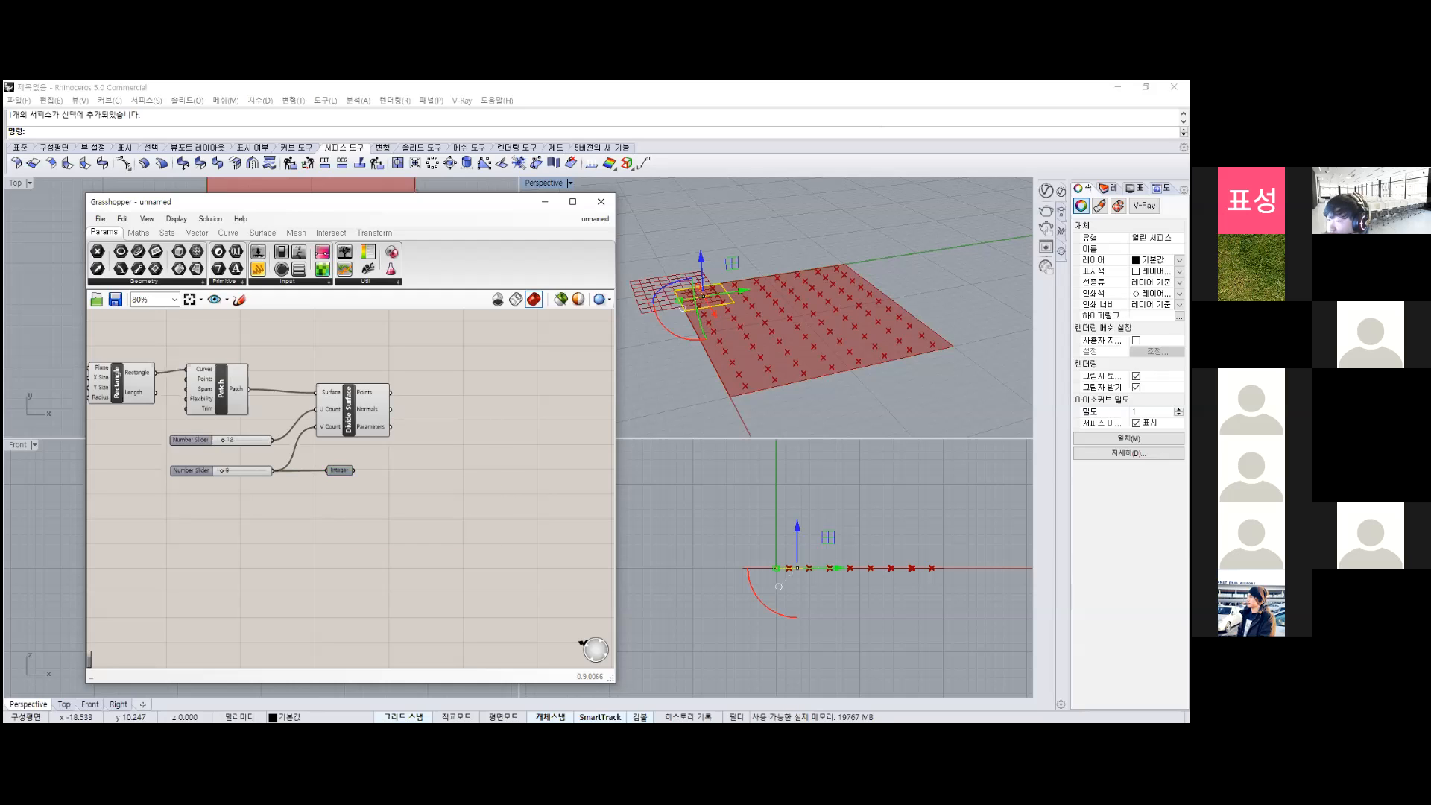
Add a Range component beside the Integer parameter and connect the Integer output to its Steps input.
{"action": "double_click", "coordinate": [423, 451]}
{"action": "type", "text": "ra"}
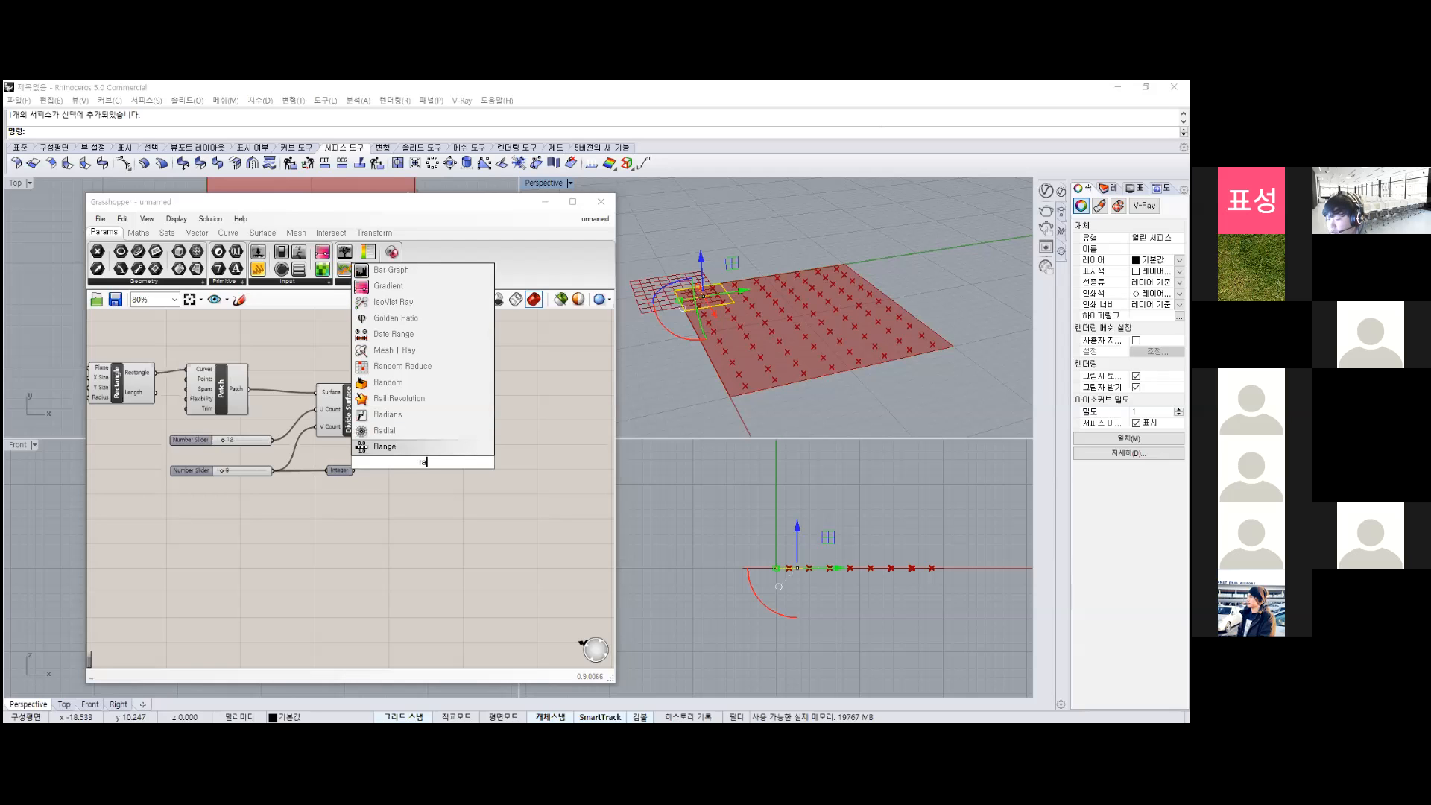
{"action": "type", "text": "nge"}
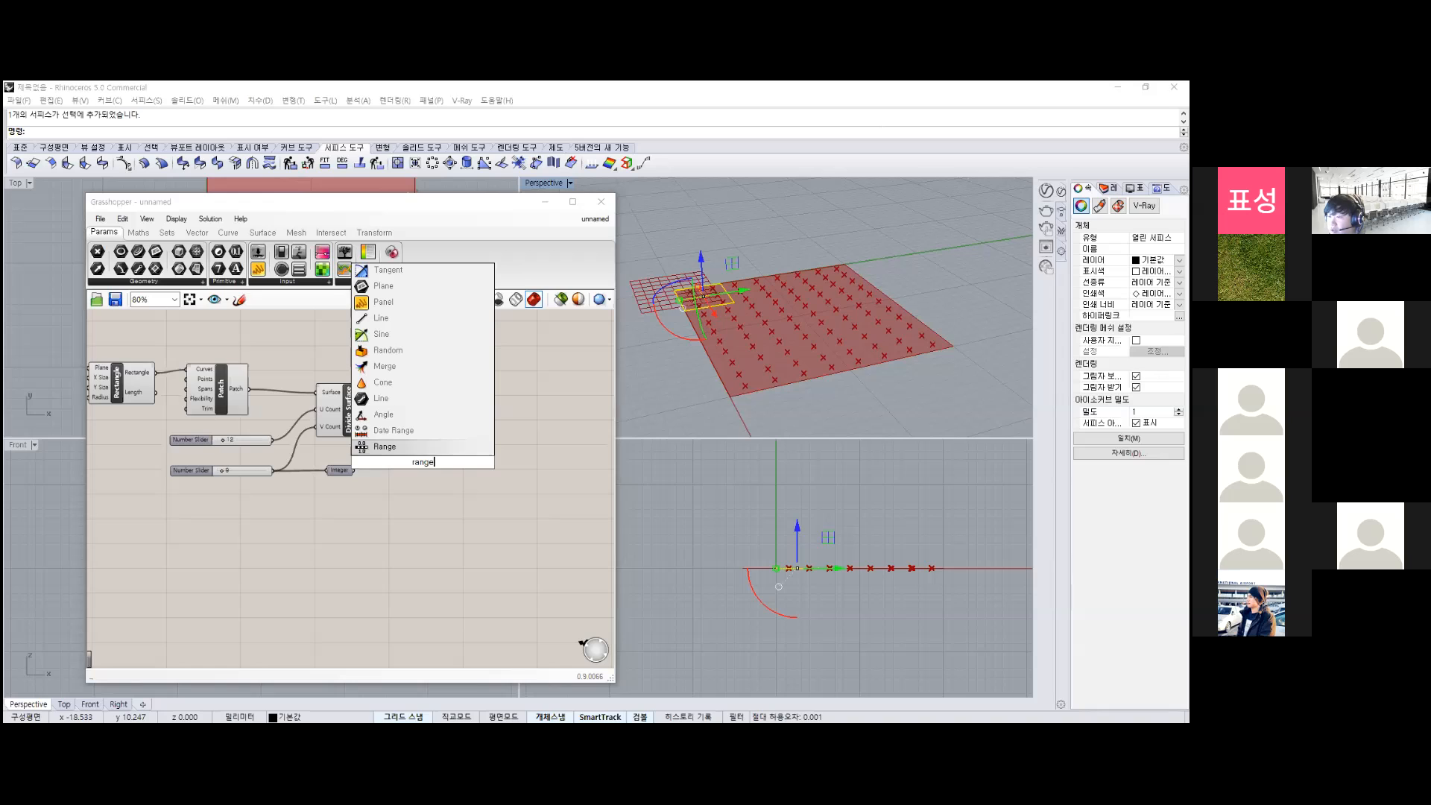
{"action": "key", "text": "Return"}
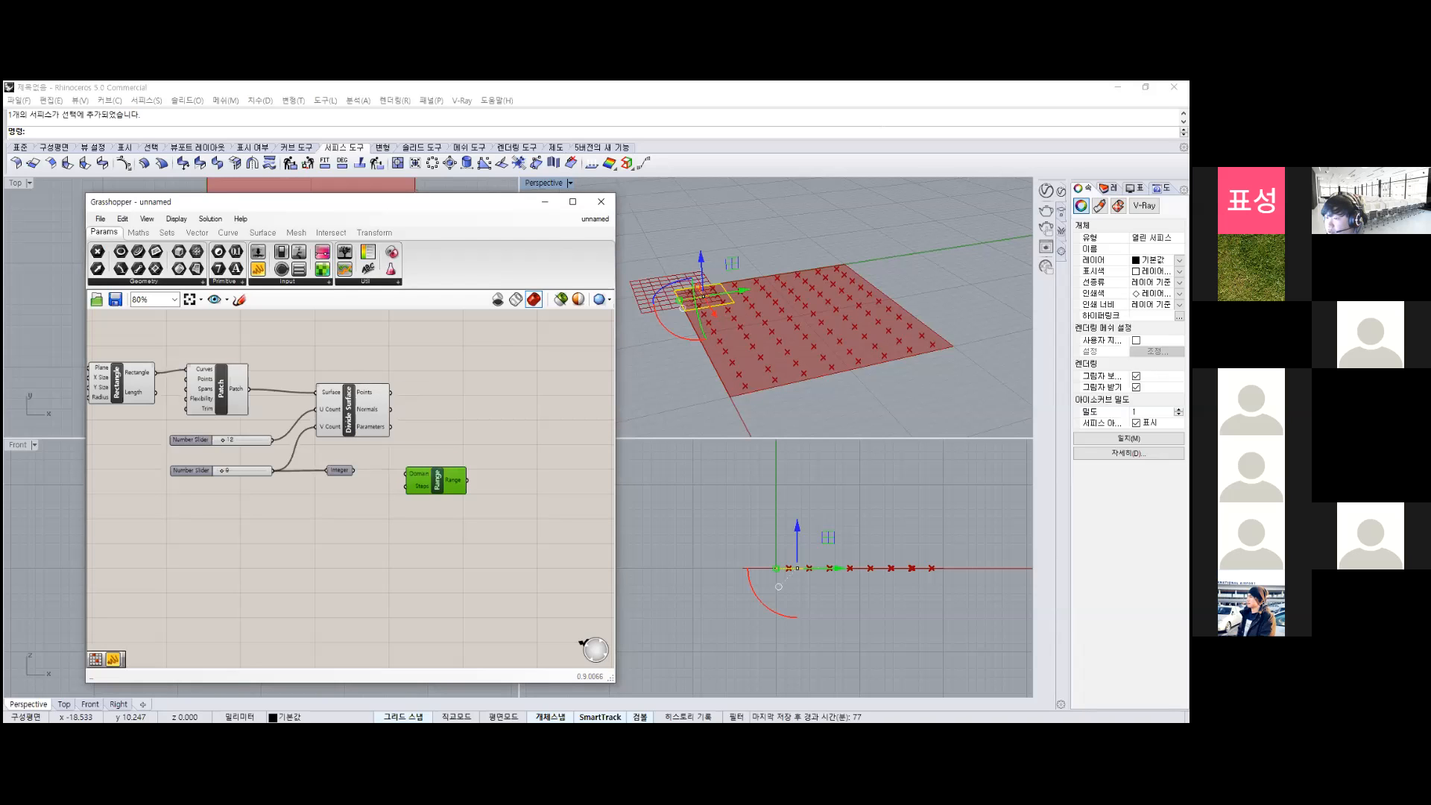
{"action": "left_click_drag", "start_coordinate": [437, 480], "coordinate": [407, 472]}
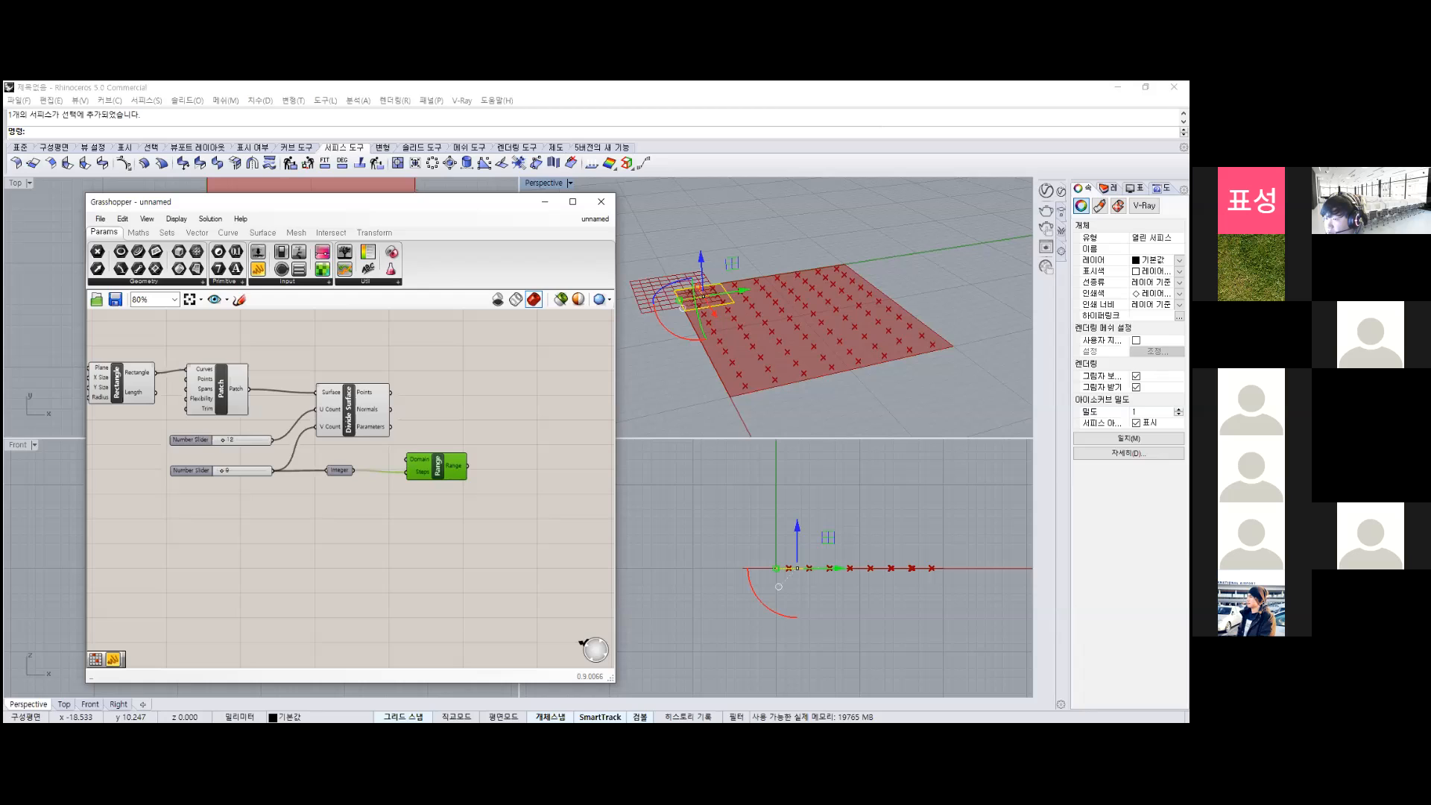
{"action": "key", "text": "Escape"}
{"action": "left_click", "coordinate": [437, 466]}
{"action": "left_click_drag", "start_coordinate": [437, 466], "coordinate": [438, 457]}
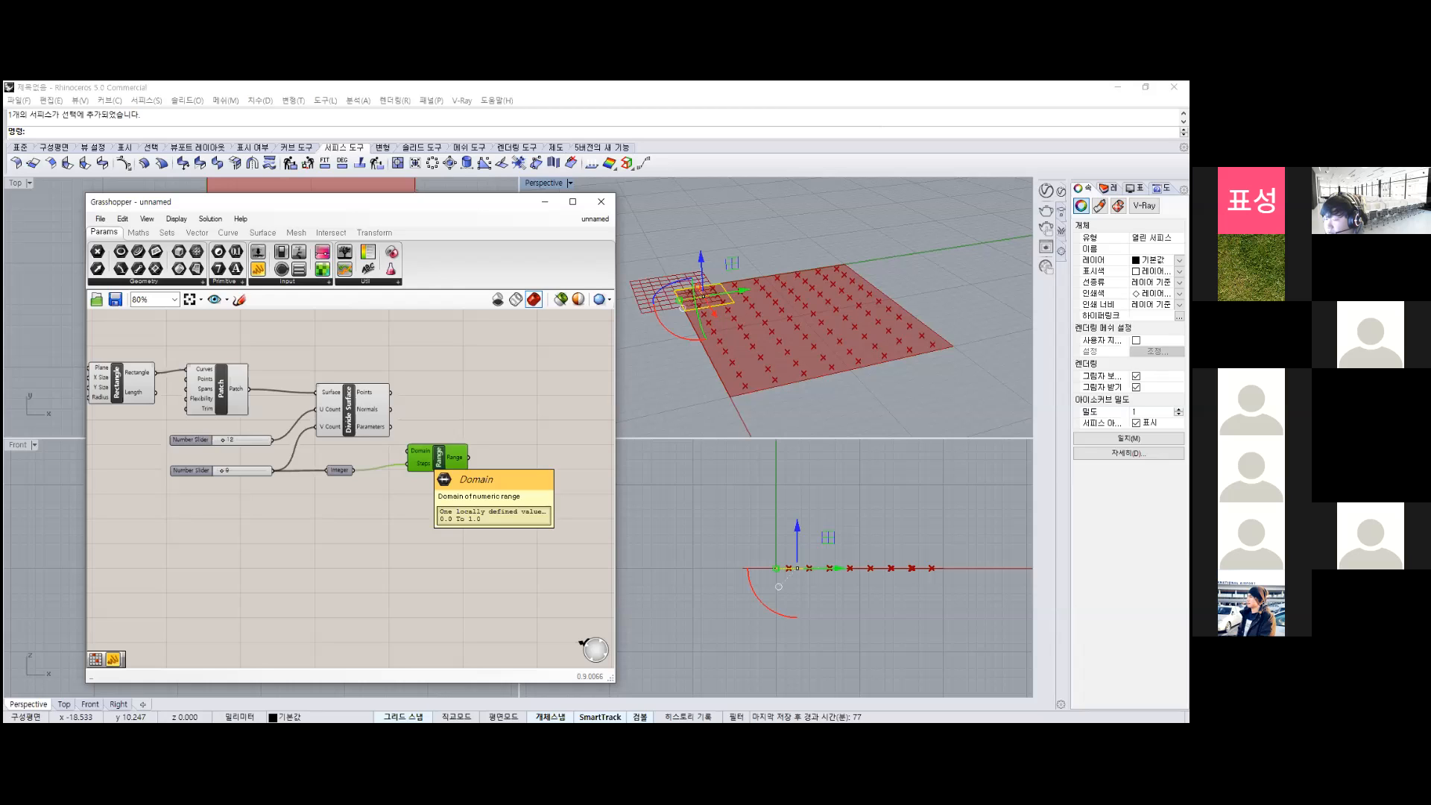
{"action": "mouse_move", "coordinate": [438, 456]}
{"action": "left_mouse_down"}
{"action": "mouse_move", "coordinate": [427, 485]}
{"action": "mouse_move", "coordinate": [432, 468]}
{"action": "left_mouse_up"}
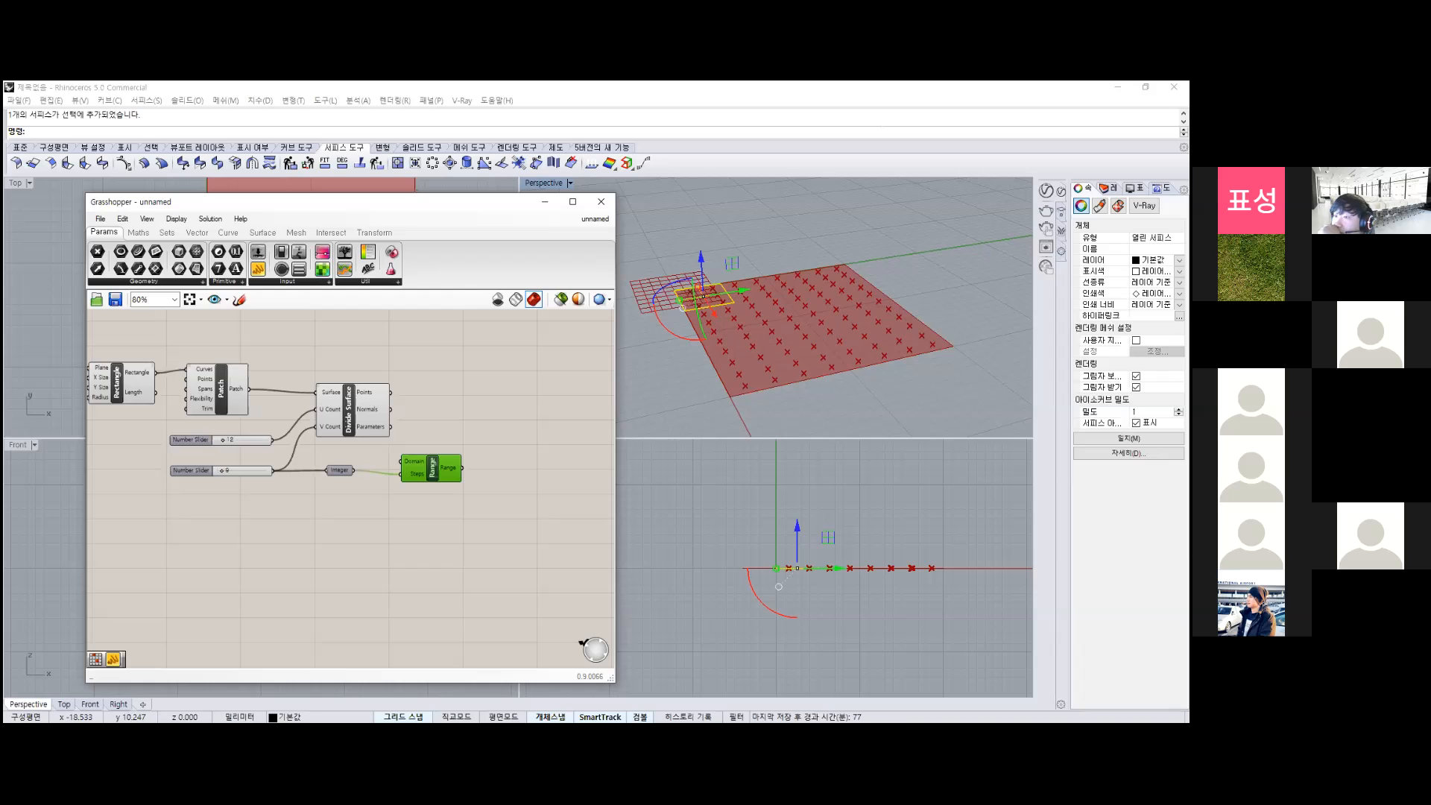
Add a Graph Mapper beside the Range component and connect the Range output to it.
{"action": "left_click", "coordinate": [288, 282]}
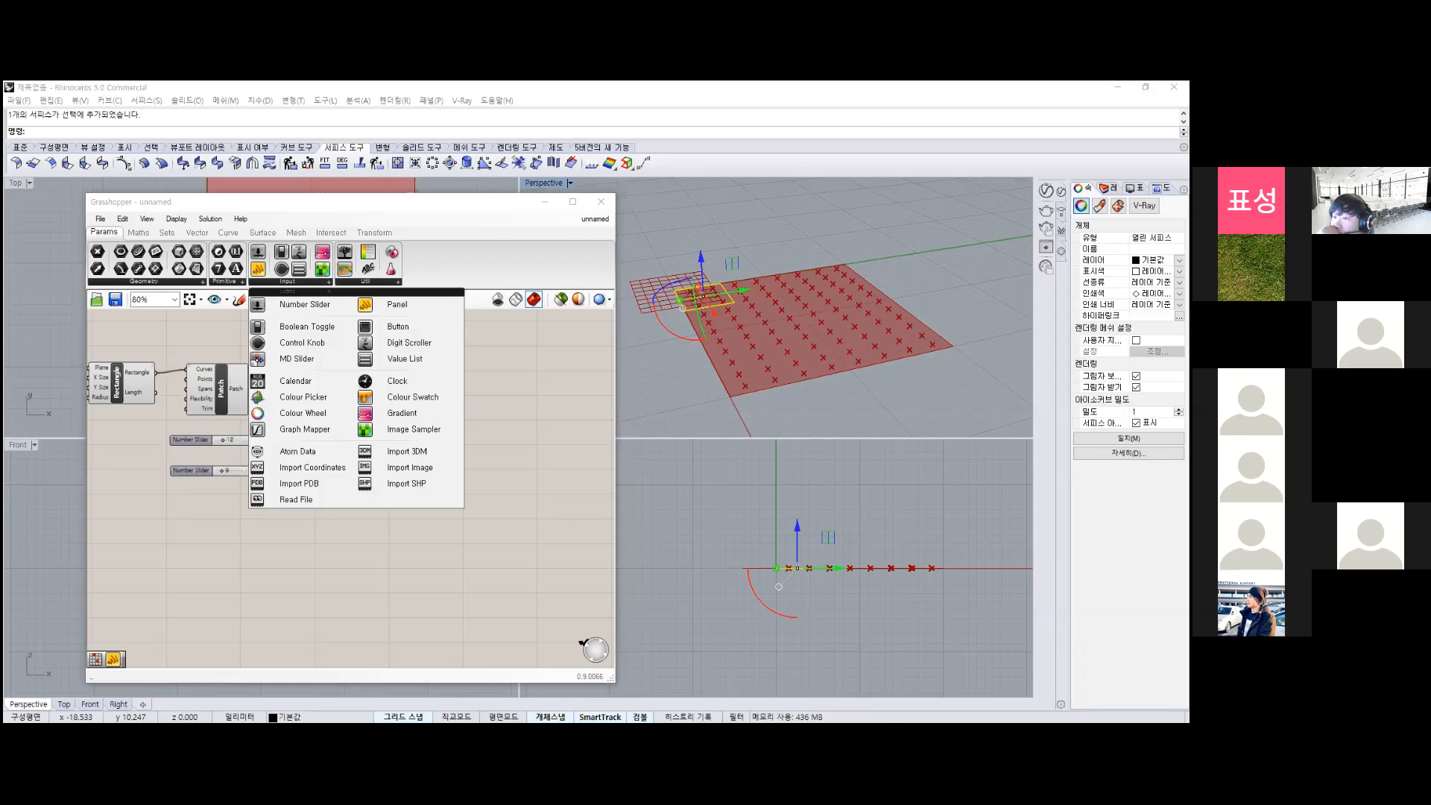
{"action": "left_click", "coordinate": [305, 429]}
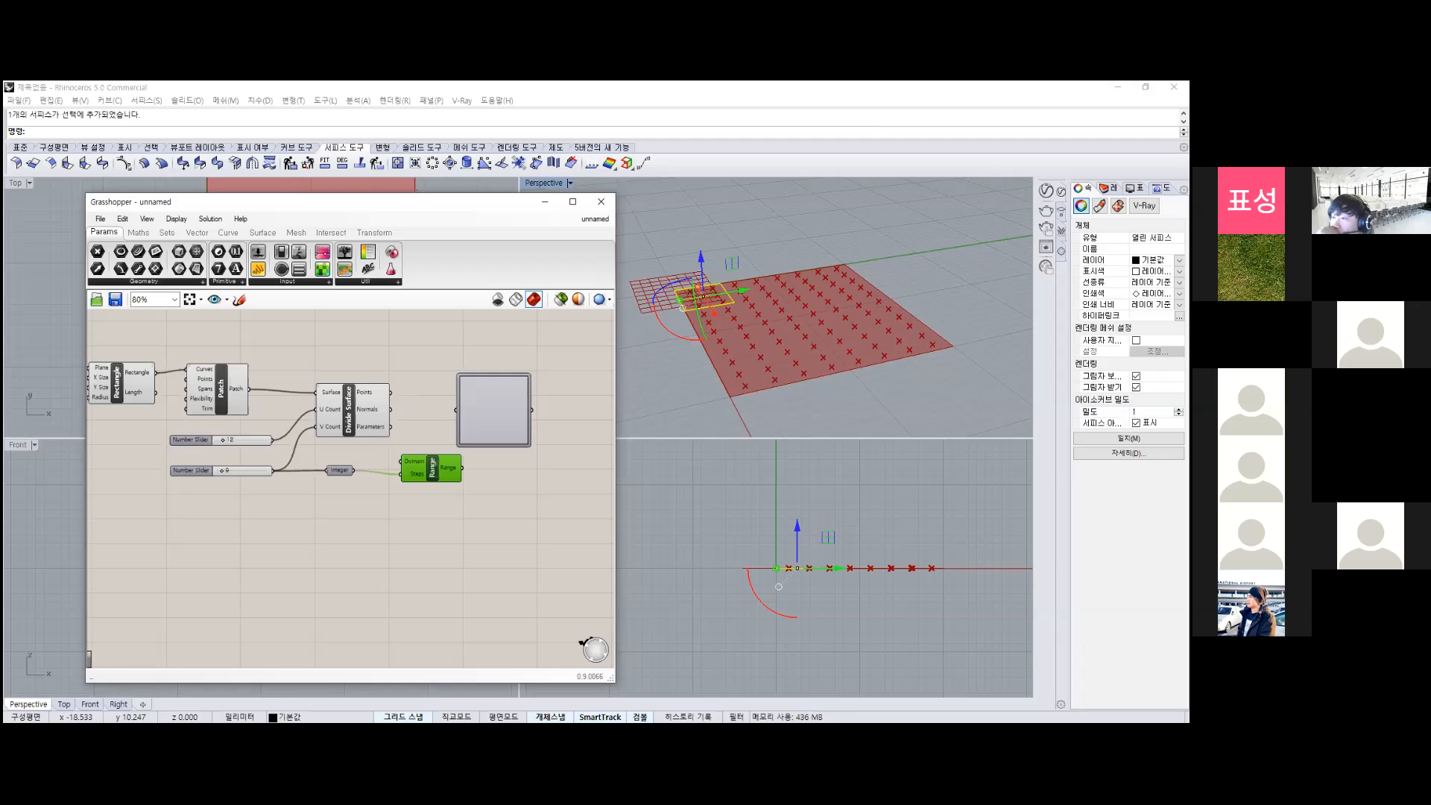
{"action": "left_click_drag", "start_coordinate": [529, 469], "coordinate": [526, 460]}
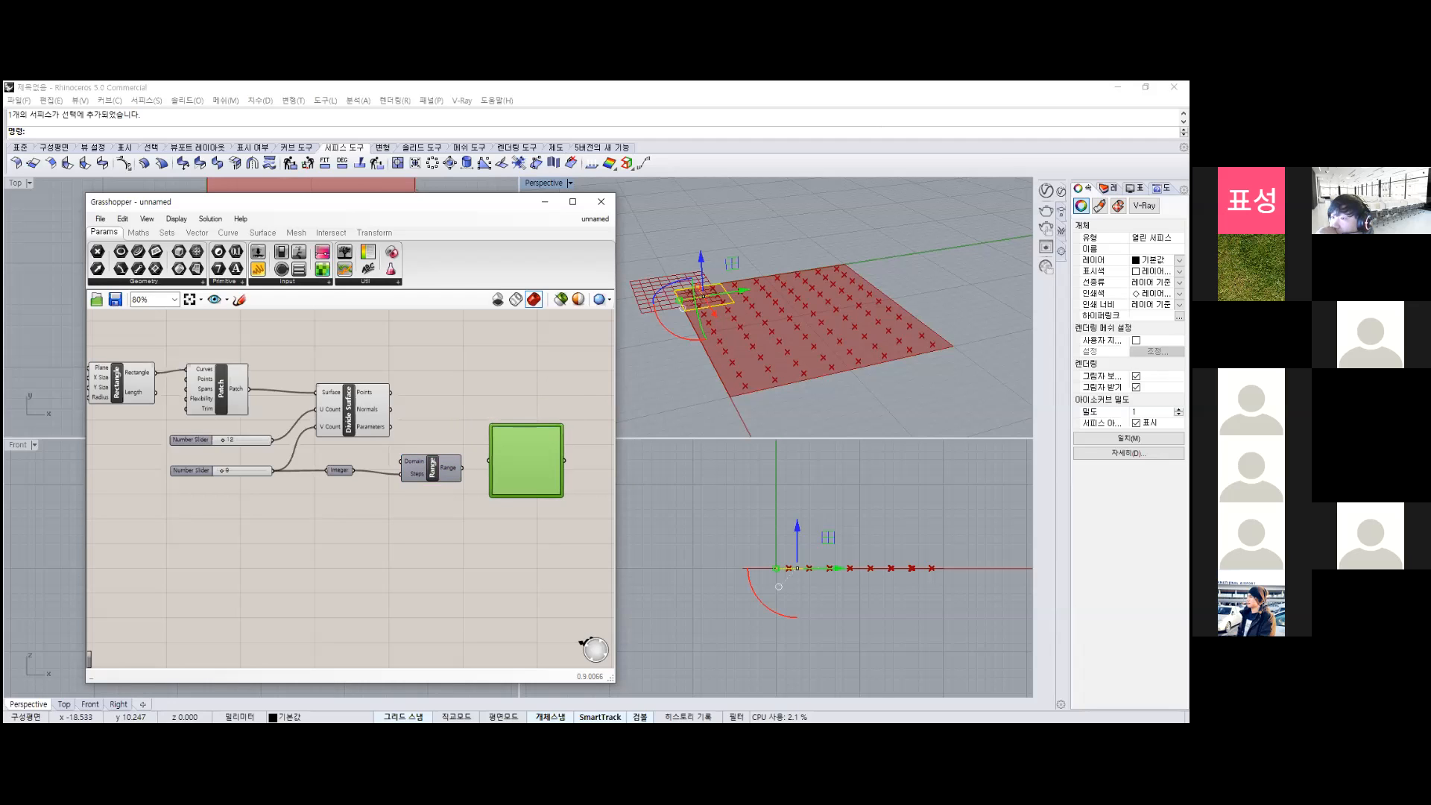
{"action": "left_click", "coordinate": [289, 282]}
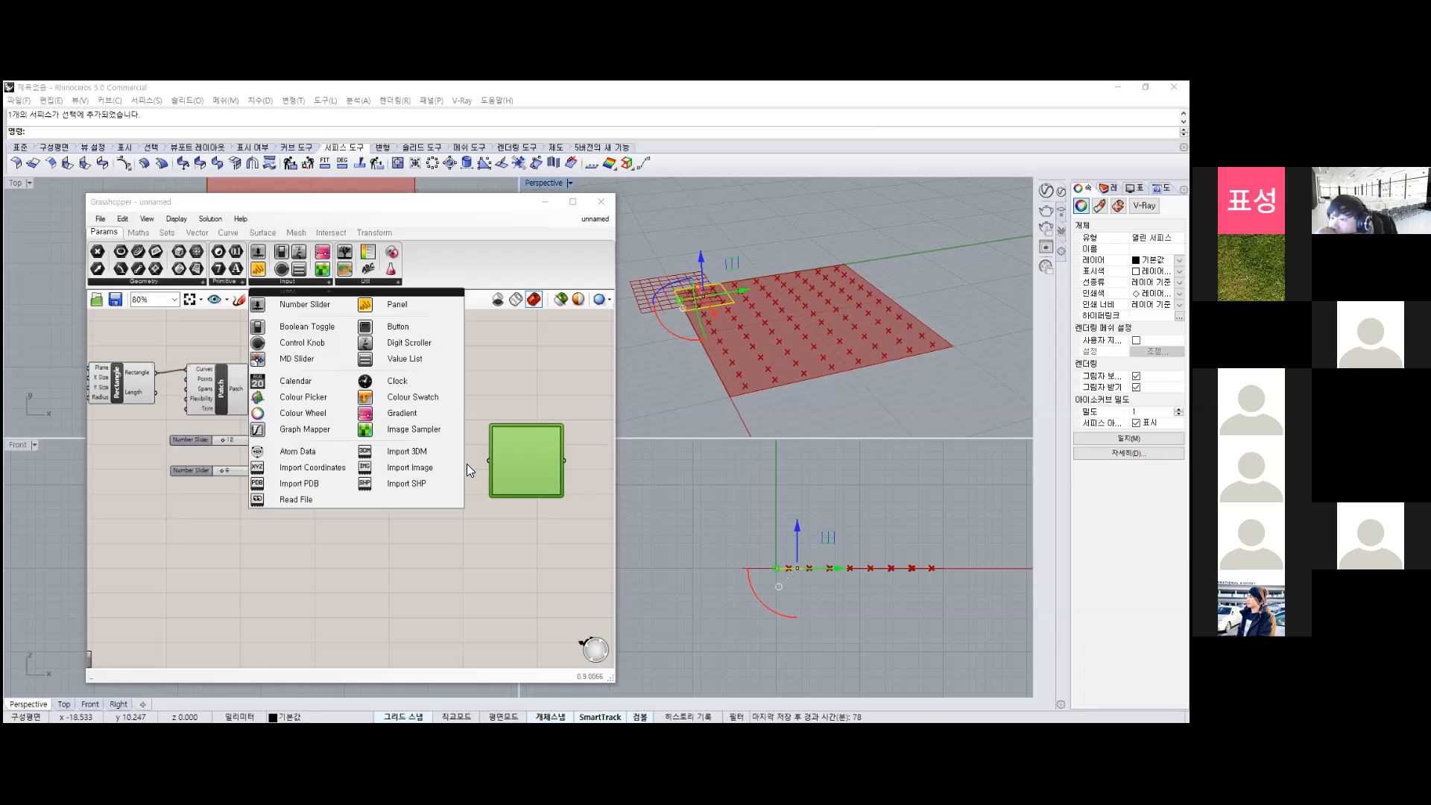
{"action": "left_click", "coordinate": [468, 465]}
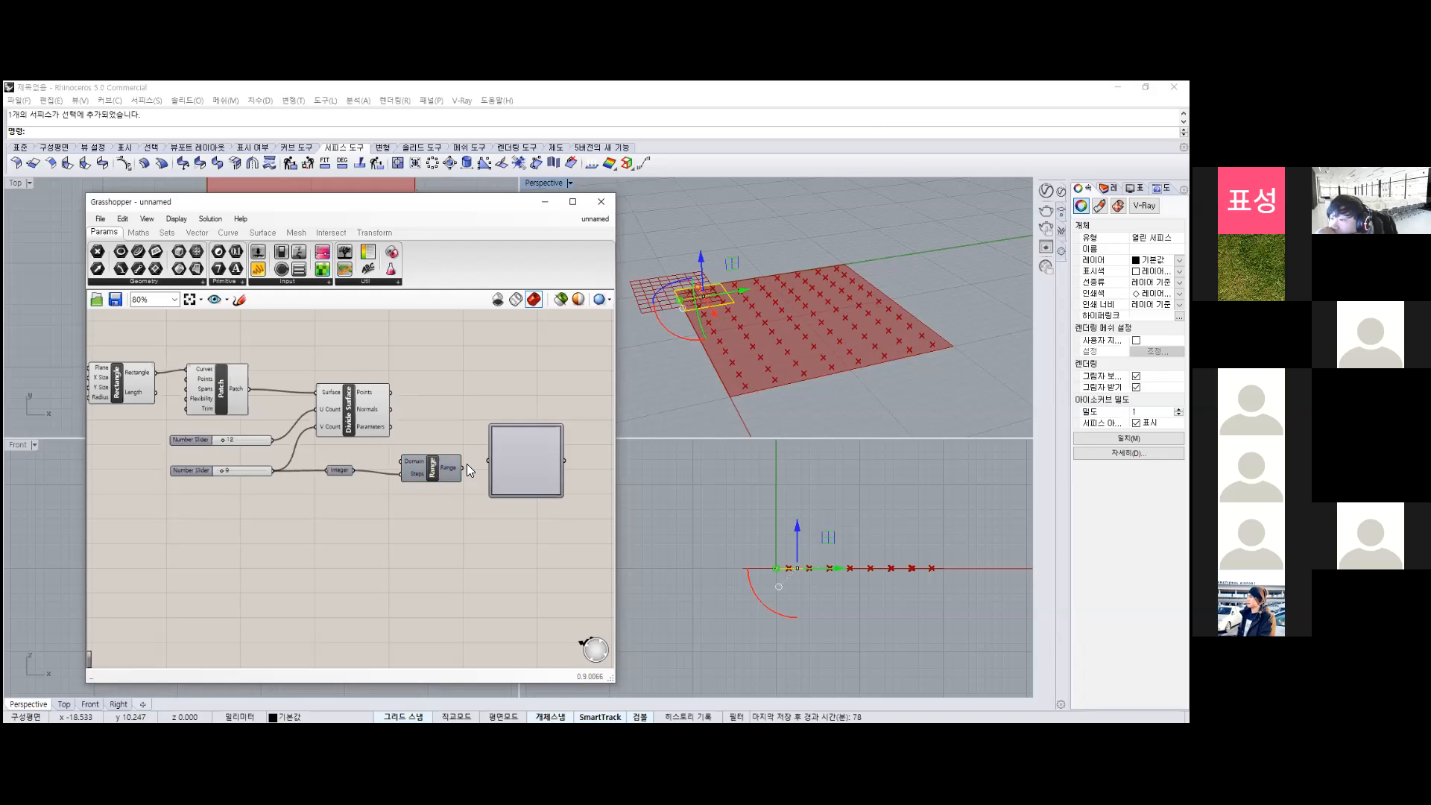
{"action": "scroll", "coordinate": [467, 464], "scroll_direction": "up", "scroll_amount": 5}
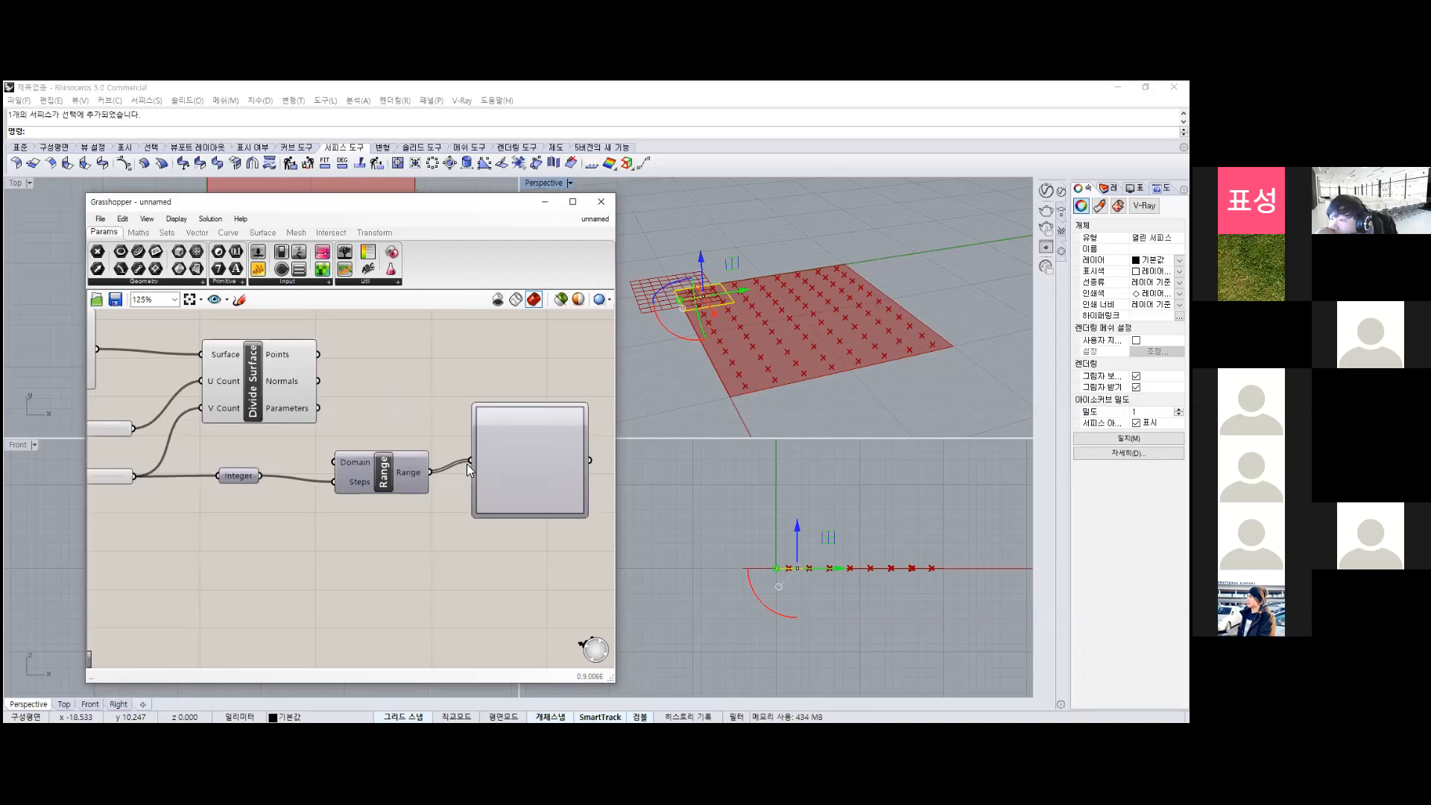
{"action": "scroll", "coordinate": [467, 464], "scroll_direction": "down", "scroll_amount": 5}
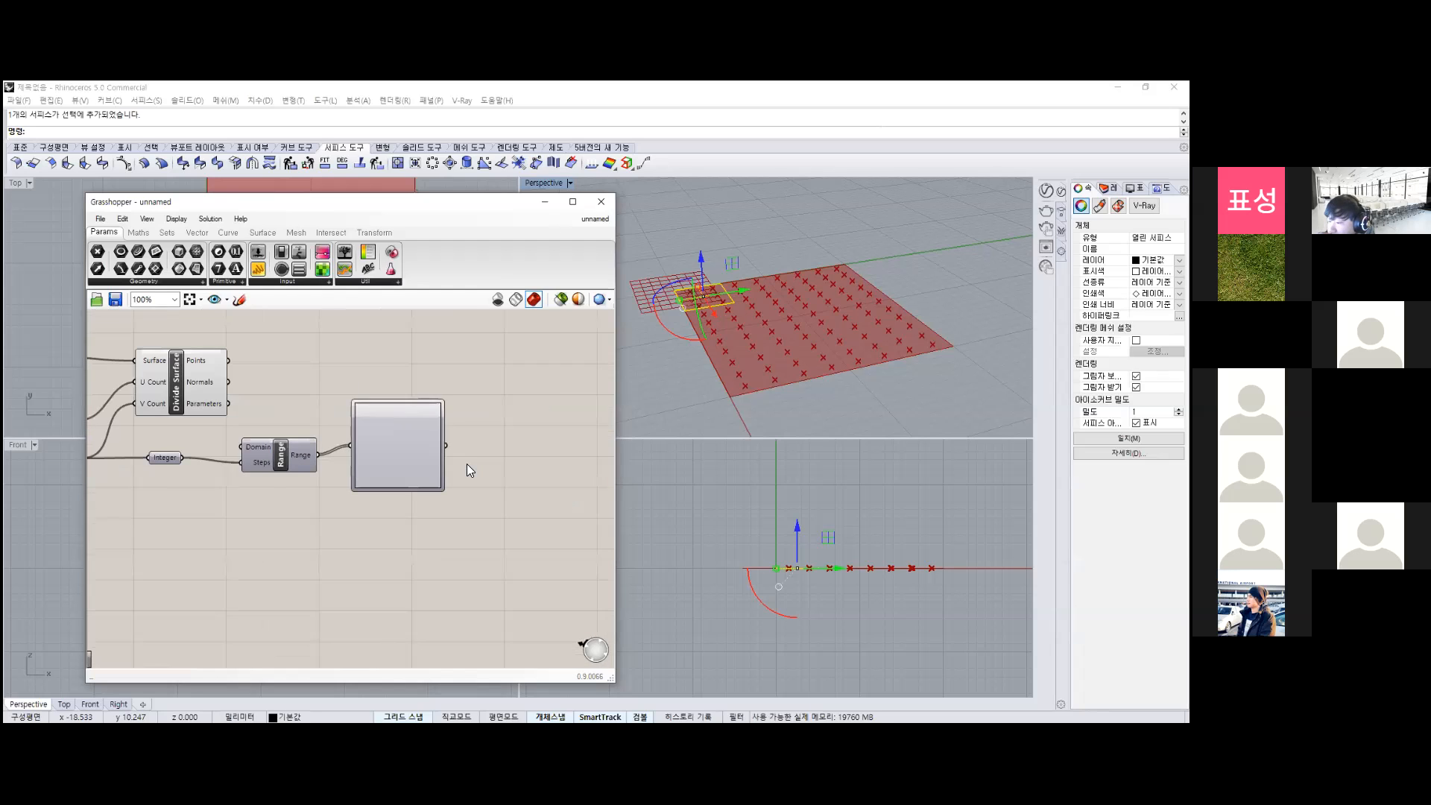
{"action": "left_click_drag", "start_coordinate": [403, 449], "coordinate": [429, 456]}
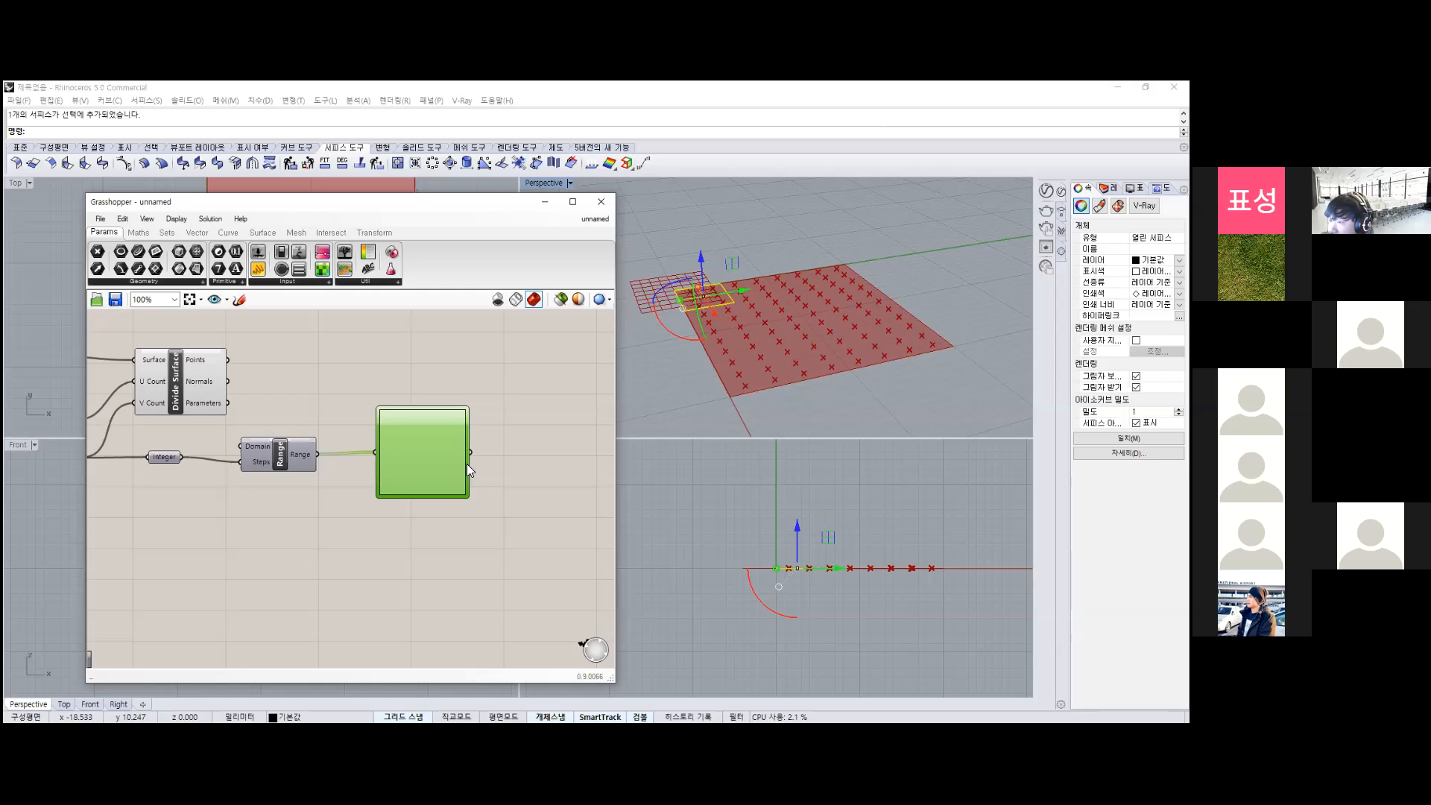
{"action": "left_click", "coordinate": [365, 282]}
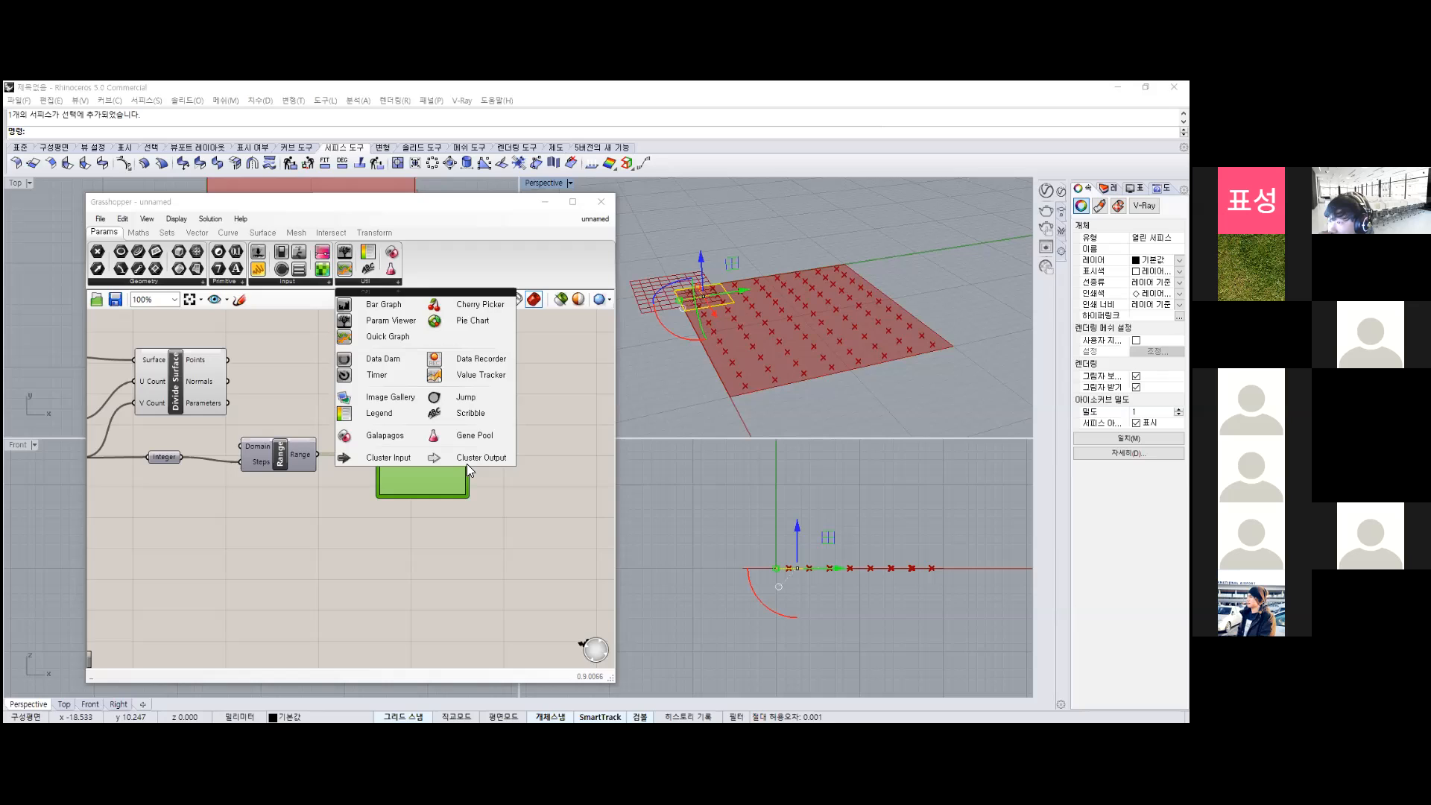
{"action": "left_click", "coordinate": [467, 463]}
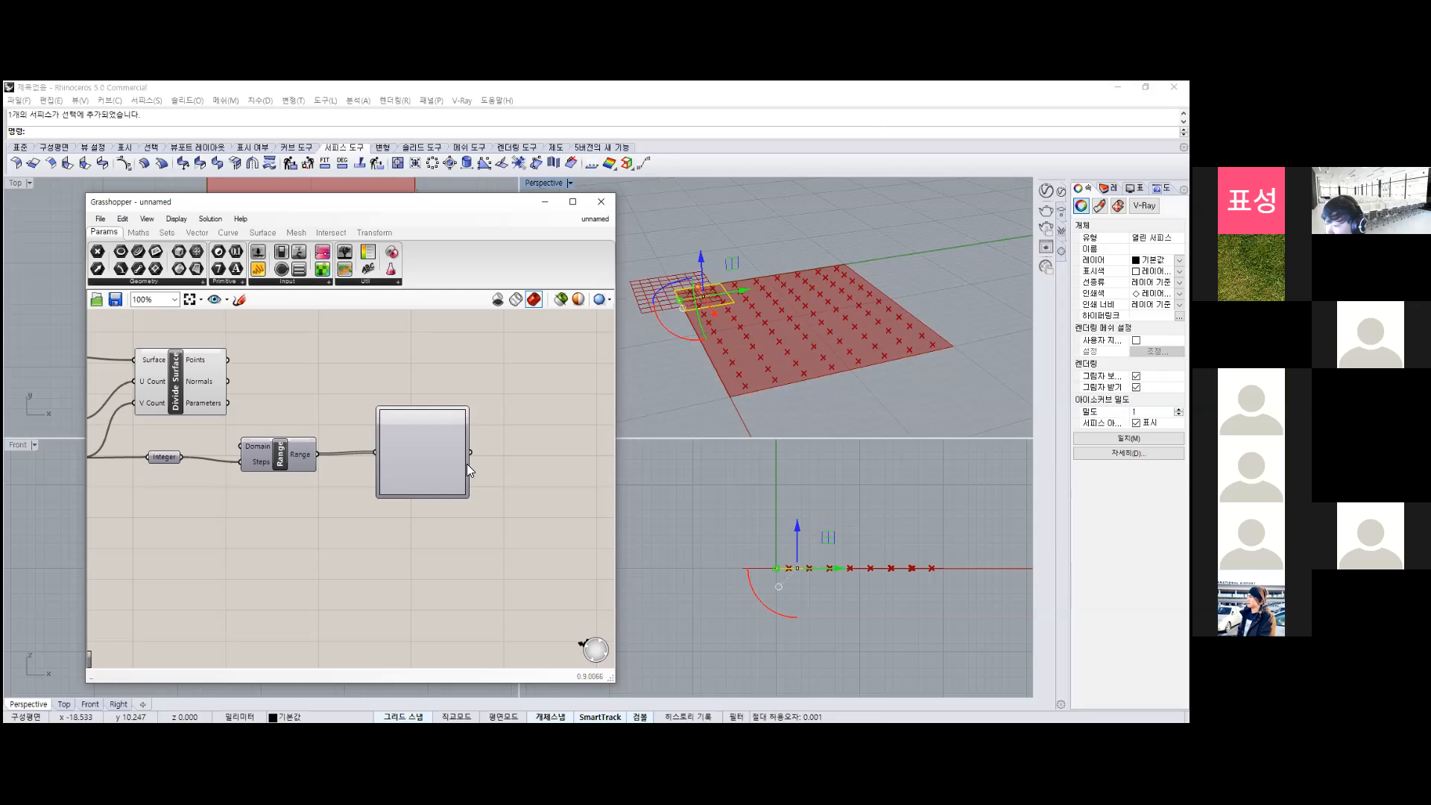
Set the Graph Mapper's graph type to Bezier.
{"action": "scroll", "coordinate": [467, 463], "scroll_direction": "up", "scroll_amount": 1}
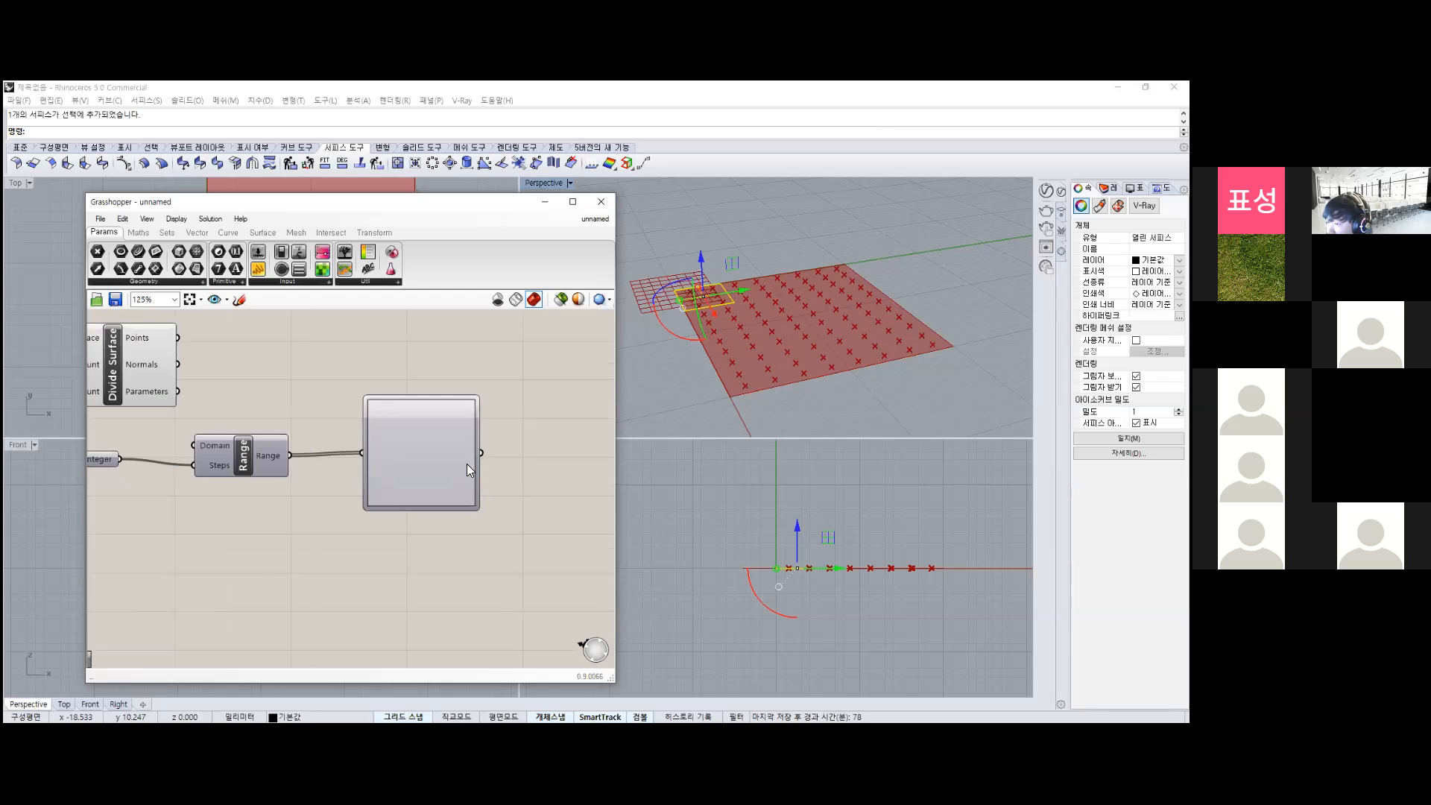
{"action": "scroll", "coordinate": [467, 464], "scroll_direction": "up", "scroll_amount": 2}
{"action": "right_click", "coordinate": [466, 463]}
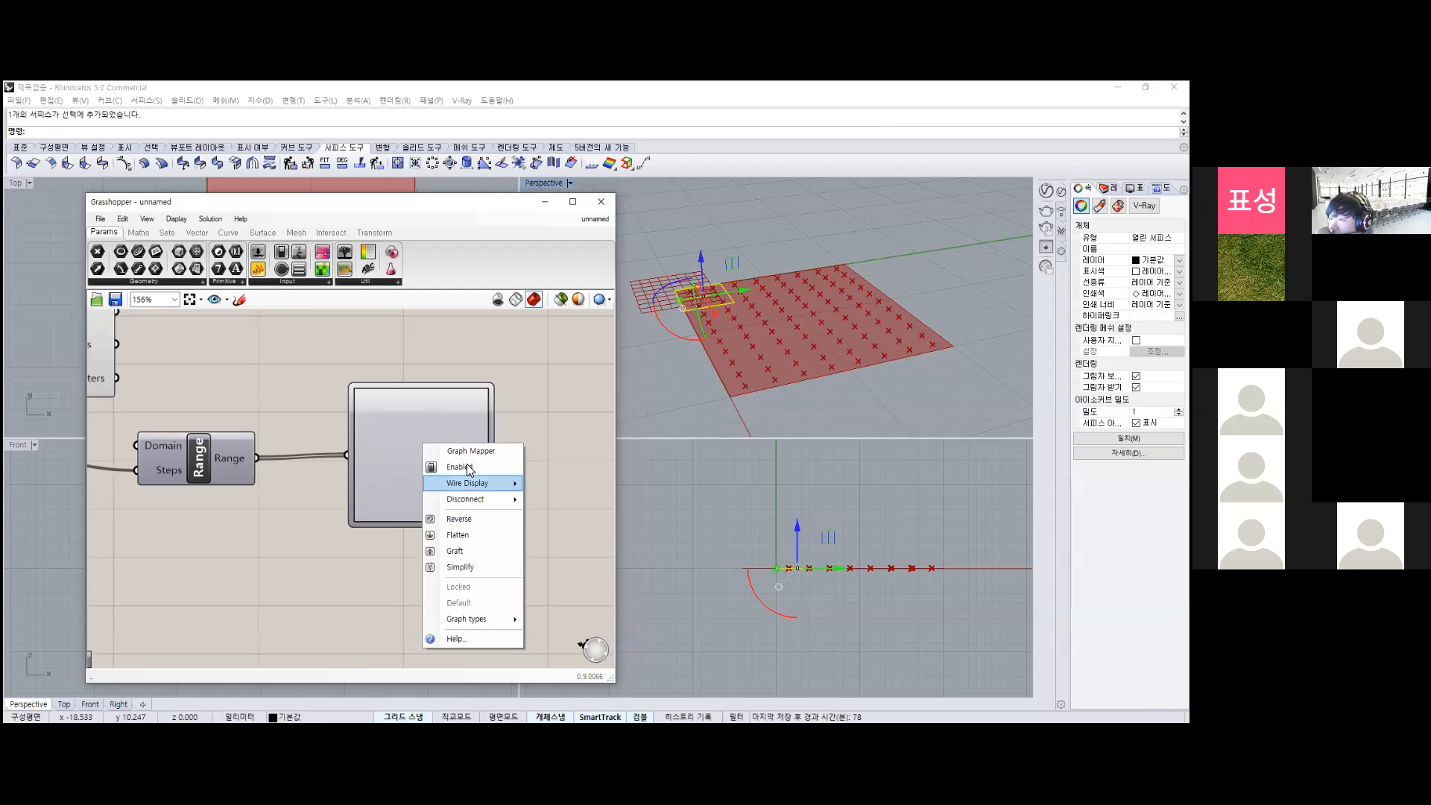
{"action": "key", "text": "Down"}
{"action": "key", "text": "Down"}
{"action": "key", "text": "Down"}
{"action": "key", "text": "Down"}
{"action": "key", "text": "Down"}
{"action": "key", "text": "Down"}
{"action": "key", "text": "Down"}
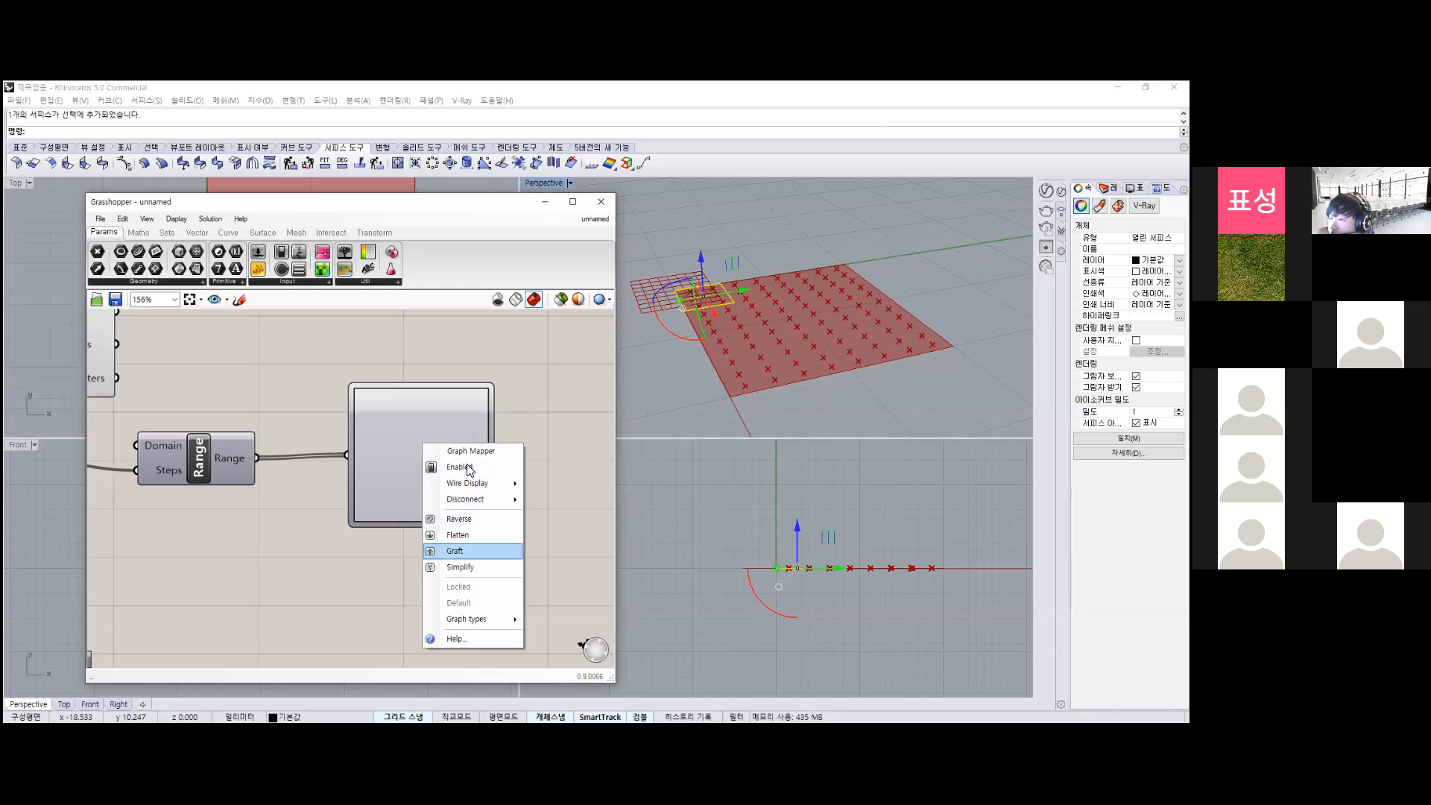
{"action": "key", "text": "Down"}
{"action": "key", "text": "Down"}
{"action": "key", "text": "Right"}
{"action": "key", "text": "Down"}
{"action": "key", "text": "Down"}
{"action": "key", "text": "Up"}
{"action": "key", "text": "Return"}
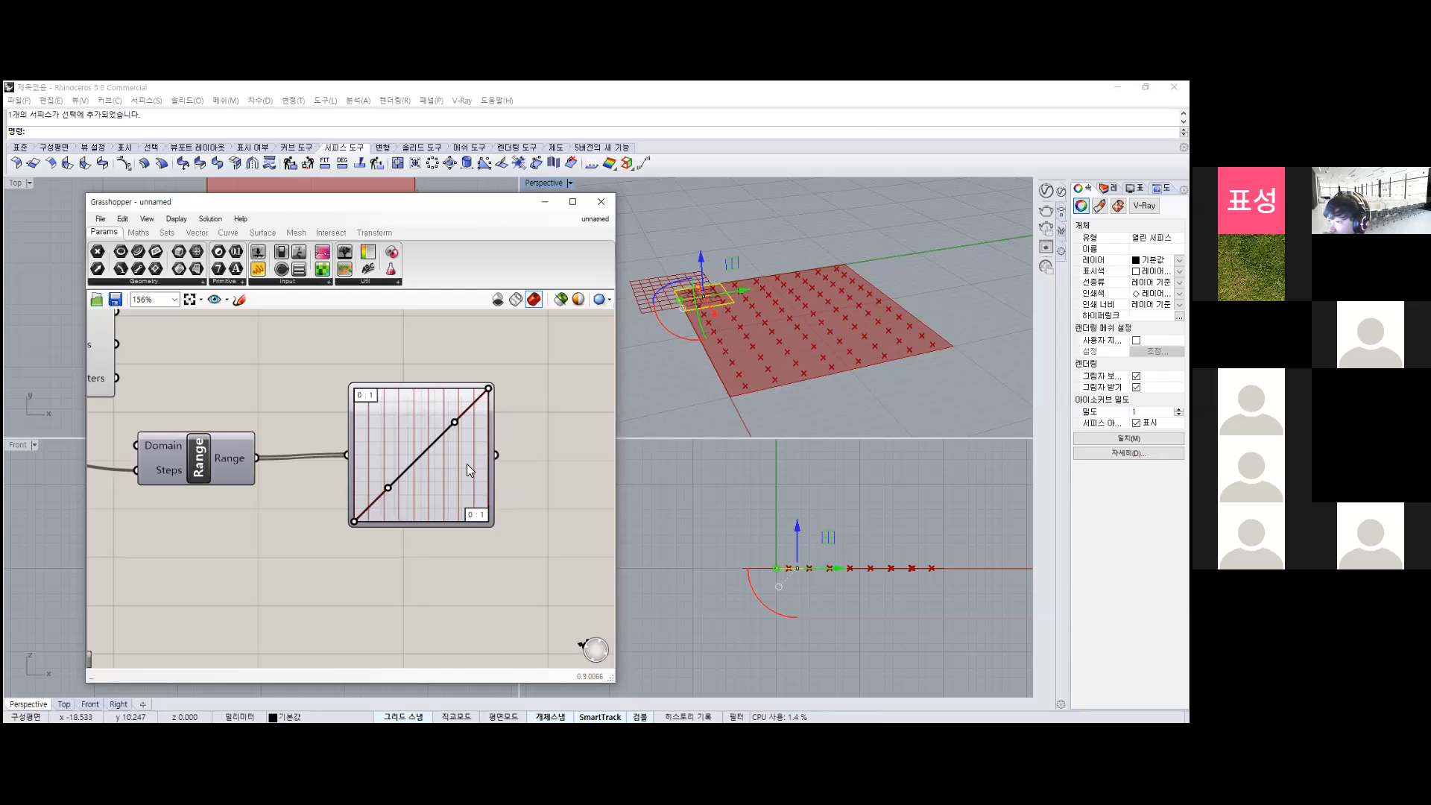
Choose Bezier again as the Graph Mapper's graph type and shape its curve into a low arch with both ends on the baseline.
{"action": "right_click", "coordinate": [467, 465]}
{"action": "key", "text": "Down"}
{"action": "key", "text": "Down"}
{"action": "key", "text": "Down"}
{"action": "key", "text": "Down"}
{"action": "key", "text": "Down"}
{"action": "key", "text": "Down"}
{"action": "key", "text": "Down"}
{"action": "key", "text": "Down"}
{"action": "key", "text": "Down"}
{"action": "key", "text": "Down"}
{"action": "mouse_move", "coordinate": [468, 661]}
{"action": "key", "text": "Down"}
{"action": "key", "text": "Down"}
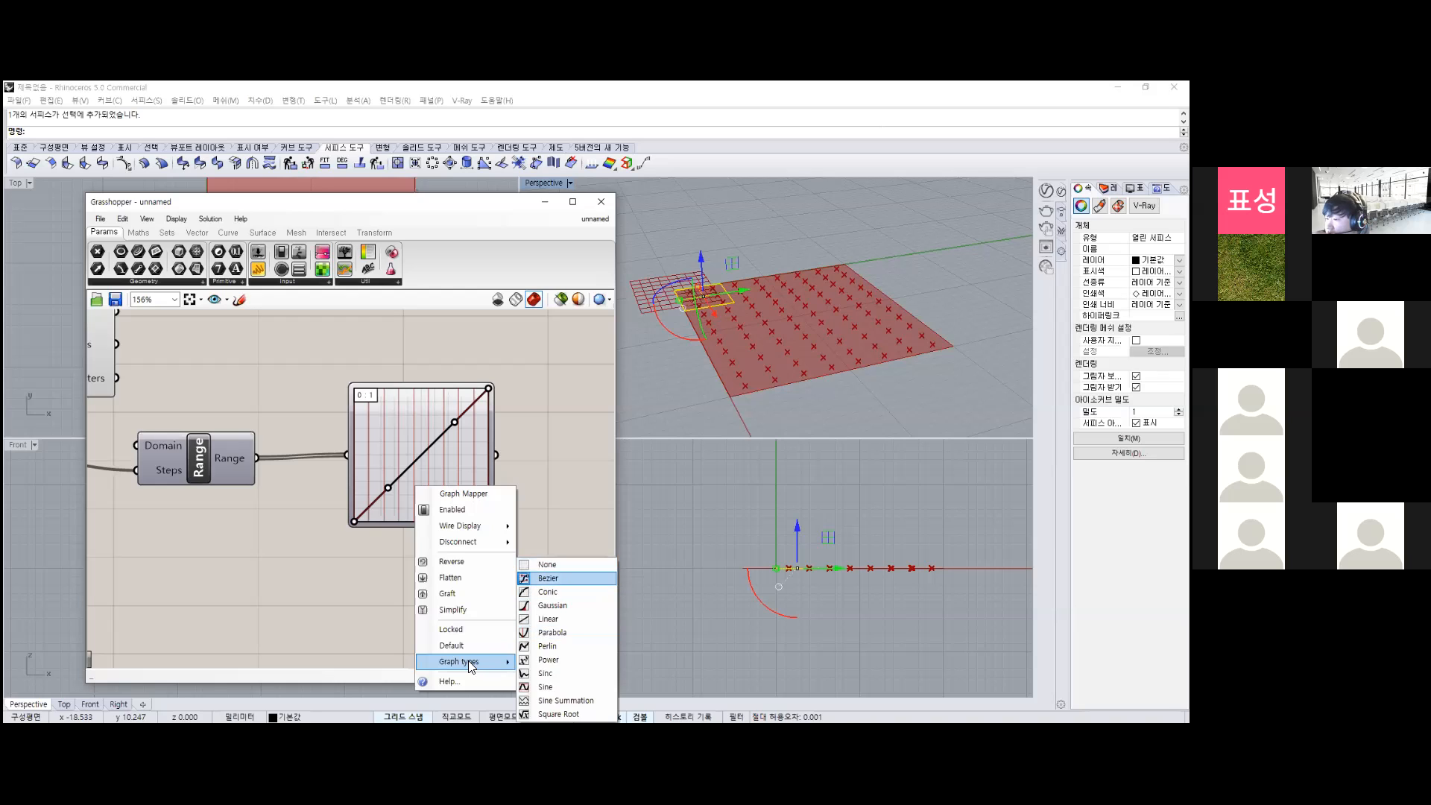
{"action": "key", "text": "Return"}
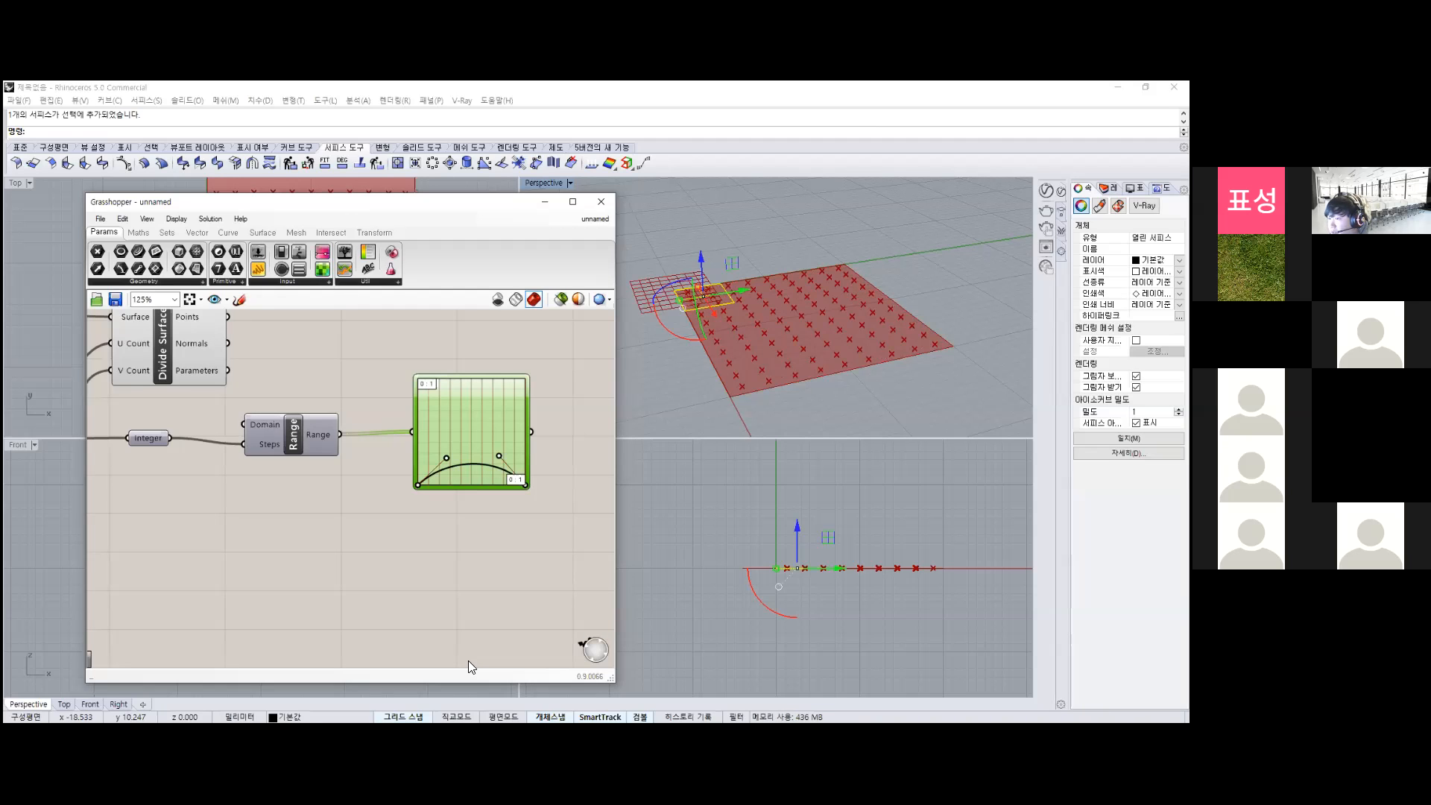
Add an Addition component beside the Graph Mapper and connect the Graph Mapper output to its A input.
{"action": "right_click_drag", "start_coordinate": [477, 551], "coordinate": [376, 586]}
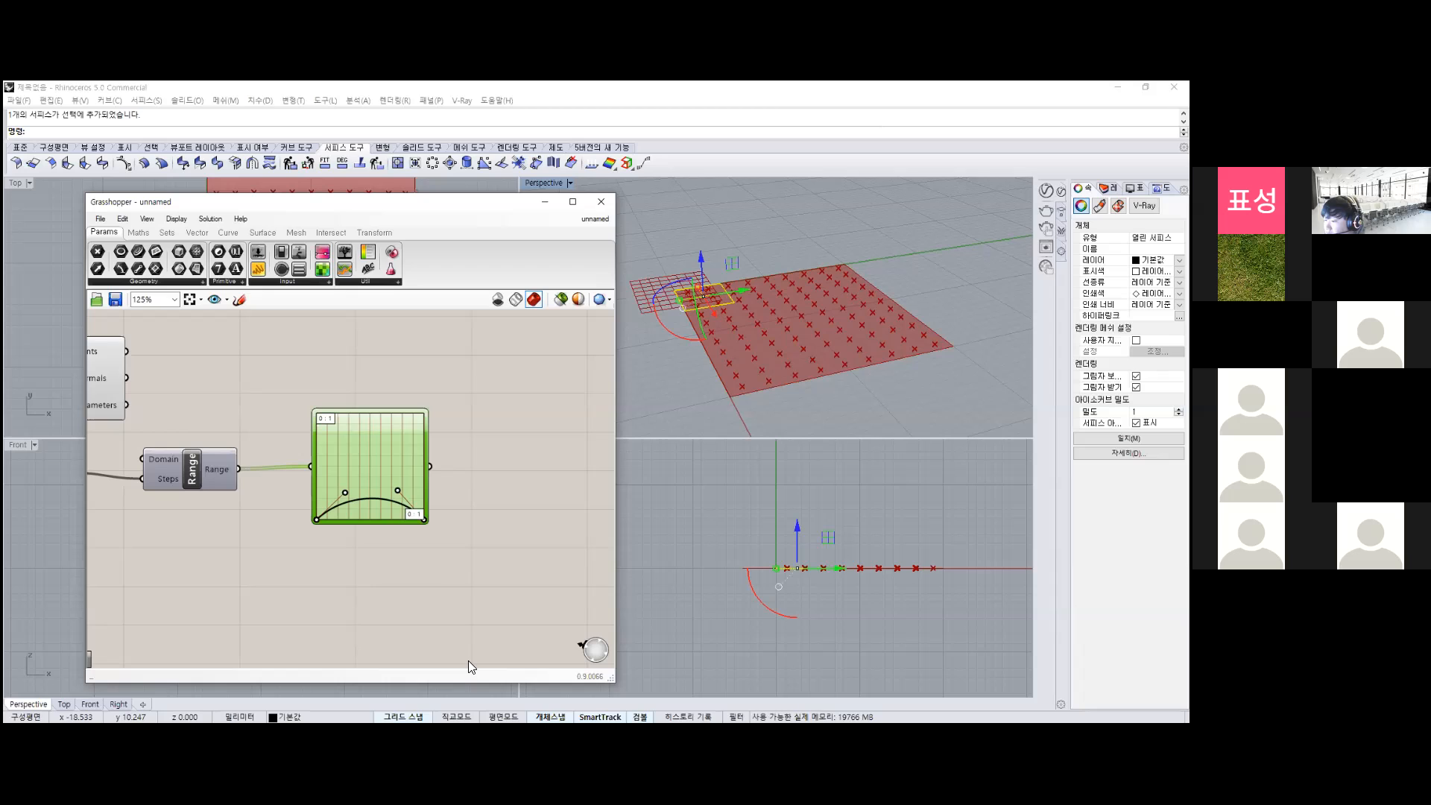
{"action": "left_click", "coordinate": [511, 474]}
{"action": "double_click", "coordinate": [511, 474]}
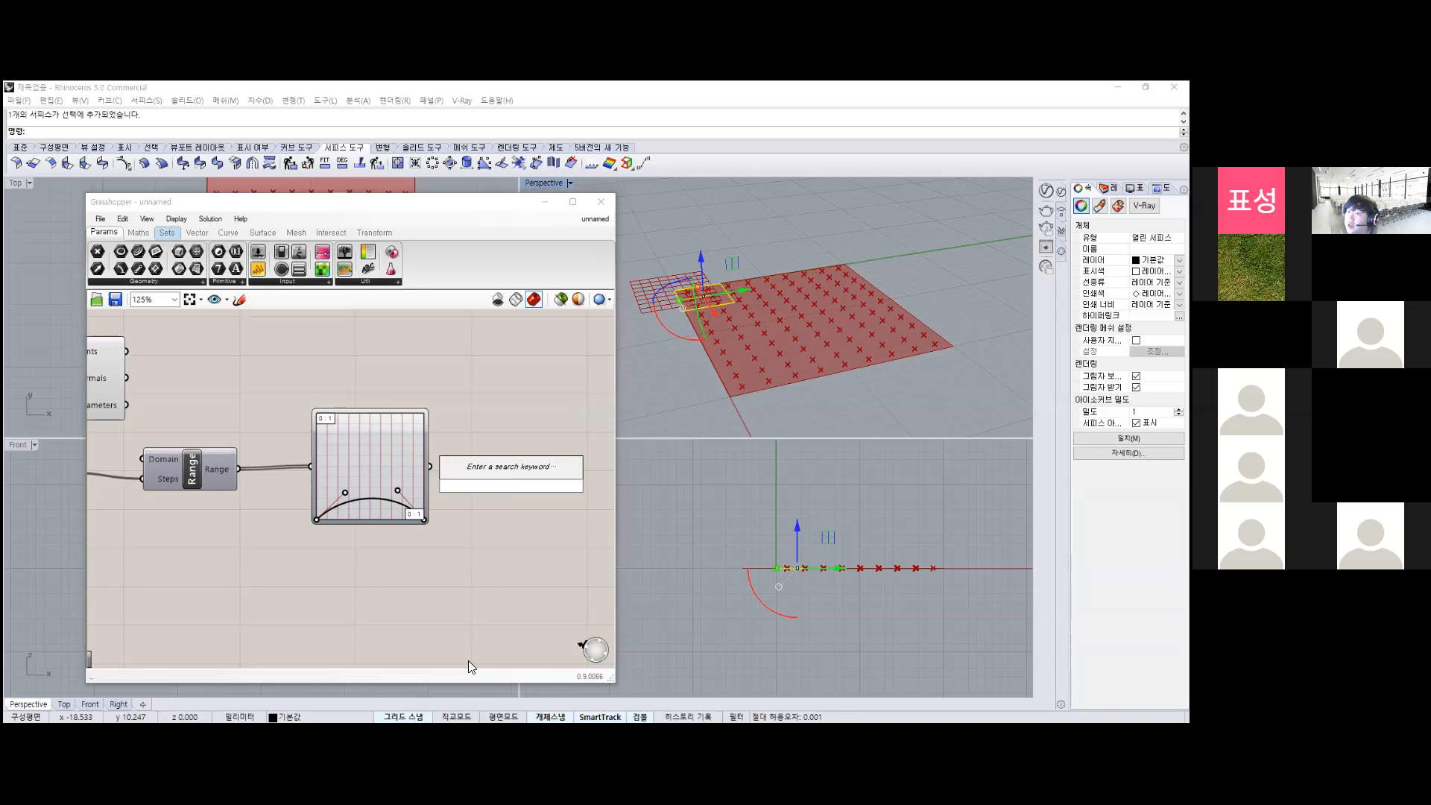
{"action": "left_click", "coordinate": [137, 232]}
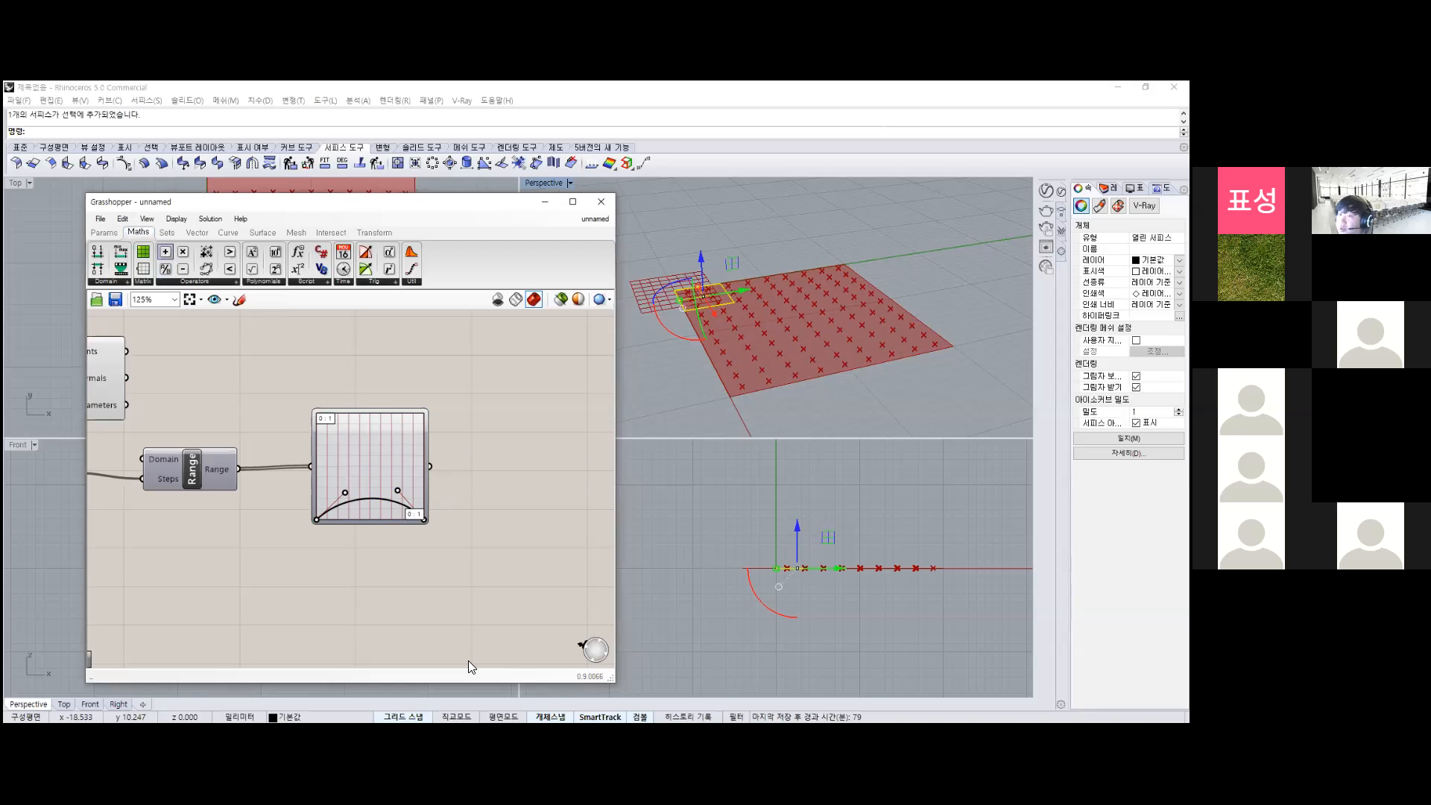
{"action": "left_click", "coordinate": [166, 252]}
{"action": "left_click", "coordinate": [489, 472]}
{"action": "scroll", "coordinate": [498, 484], "scroll_direction": "up", "scroll_amount": 2}
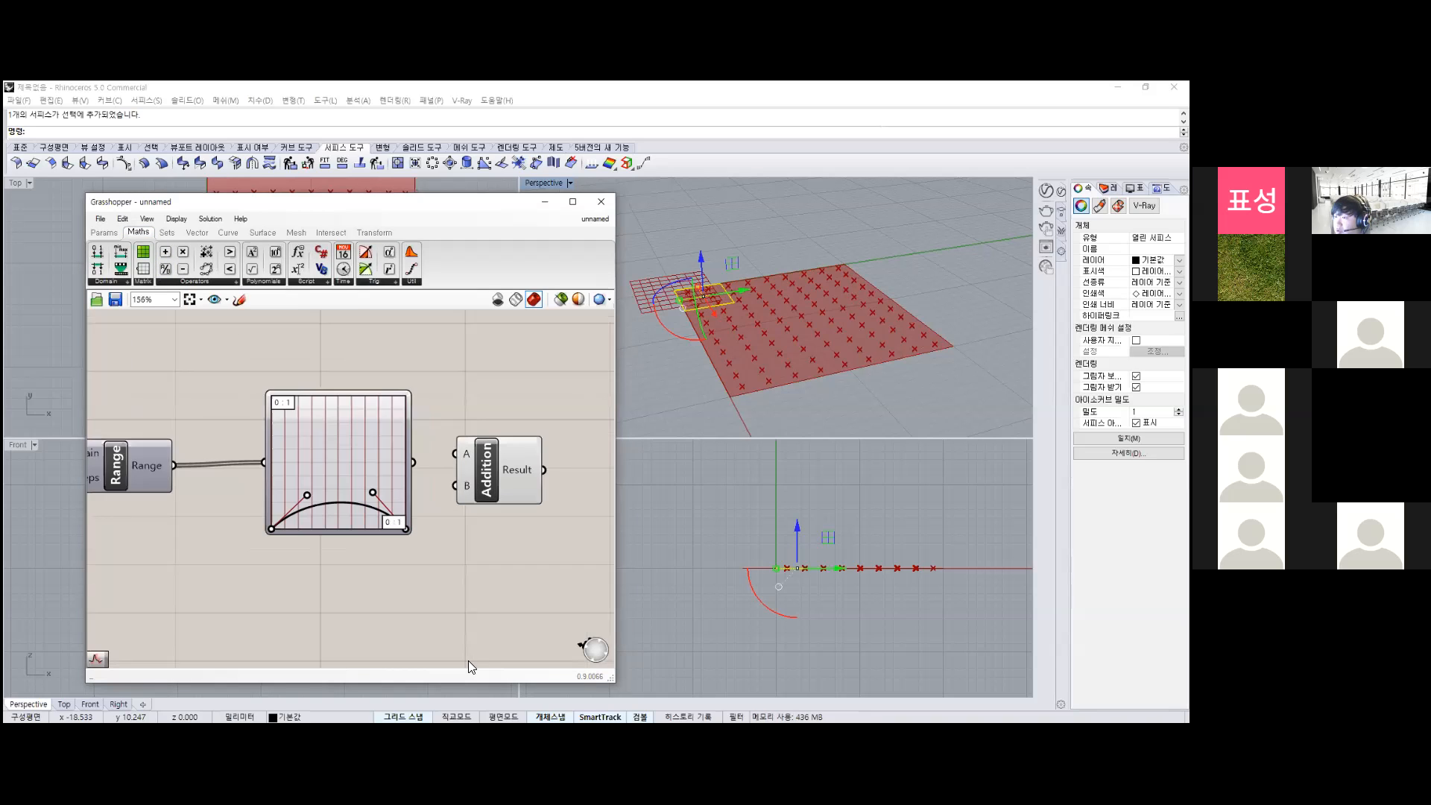
{"action": "left_click_drag", "start_coordinate": [498, 484], "coordinate": [544, 519]}
{"action": "left_click_drag", "start_coordinate": [392, 457], "coordinate": [535, 475]}
{"action": "scroll", "coordinate": [508, 413], "scroll_direction": "down", "scroll_amount": 3}
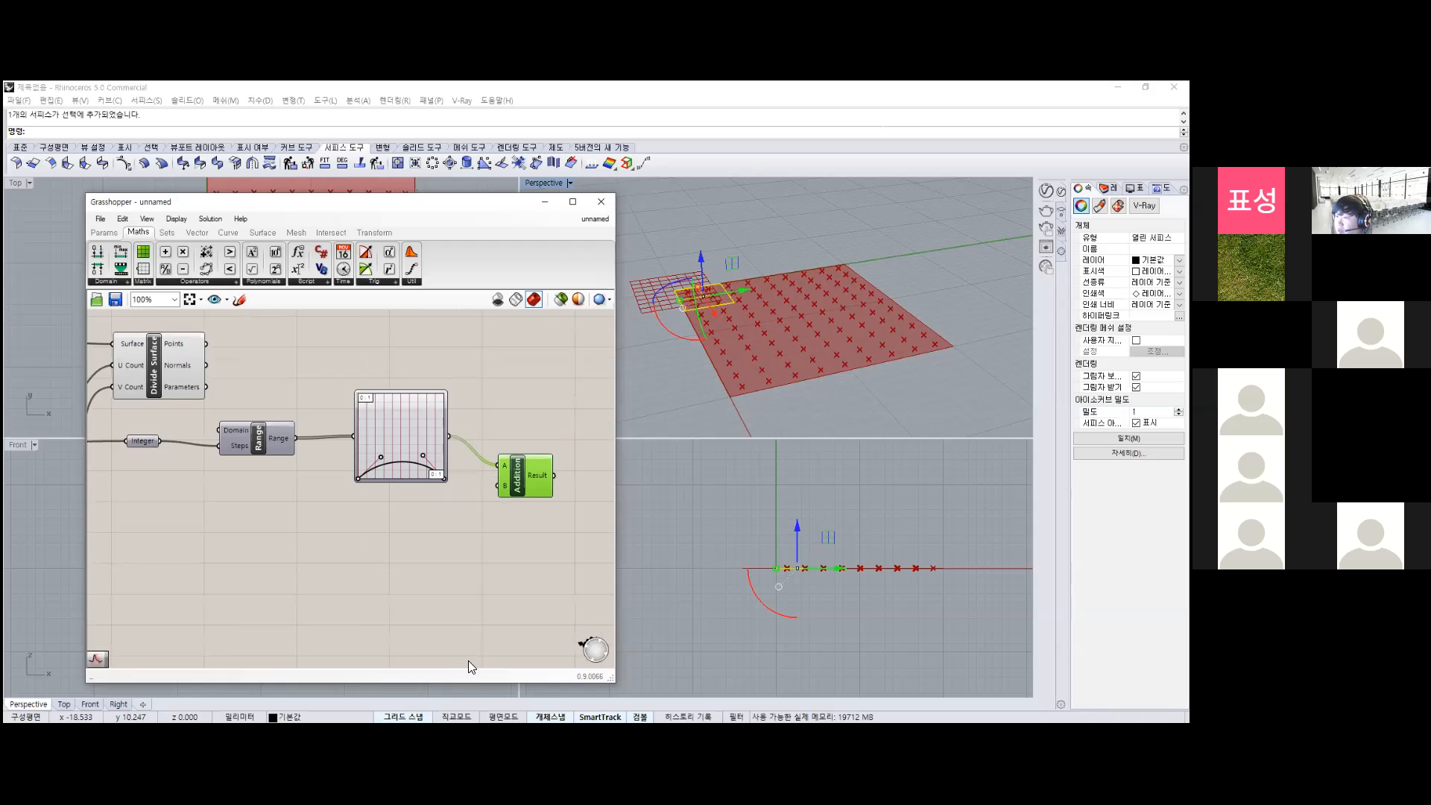
Copy an existing number slider, place the copy below the Graph Mapper and connect it to Addition's B input.
{"action": "right_click_drag", "start_coordinate": [276, 514], "coordinate": [471, 505]}
{"action": "left_click", "coordinate": [231, 433]}
{"action": "key", "text": "ctrl+c"}
{"action": "key", "text": "ctrl+v"}
{"action": "left_click_drag", "start_coordinate": [232, 439], "coordinate": [485, 586]}
{"action": "right_click_drag", "start_coordinate": [485, 537], "coordinate": [276, 466]}
{"action": "mouse_move", "coordinate": [205, 513]}
{"action": "left_mouse_down"}
{"action": "mouse_move", "coordinate": [364, 494]}
{"action": "mouse_move", "coordinate": [485, 405]}
{"action": "left_mouse_up"}
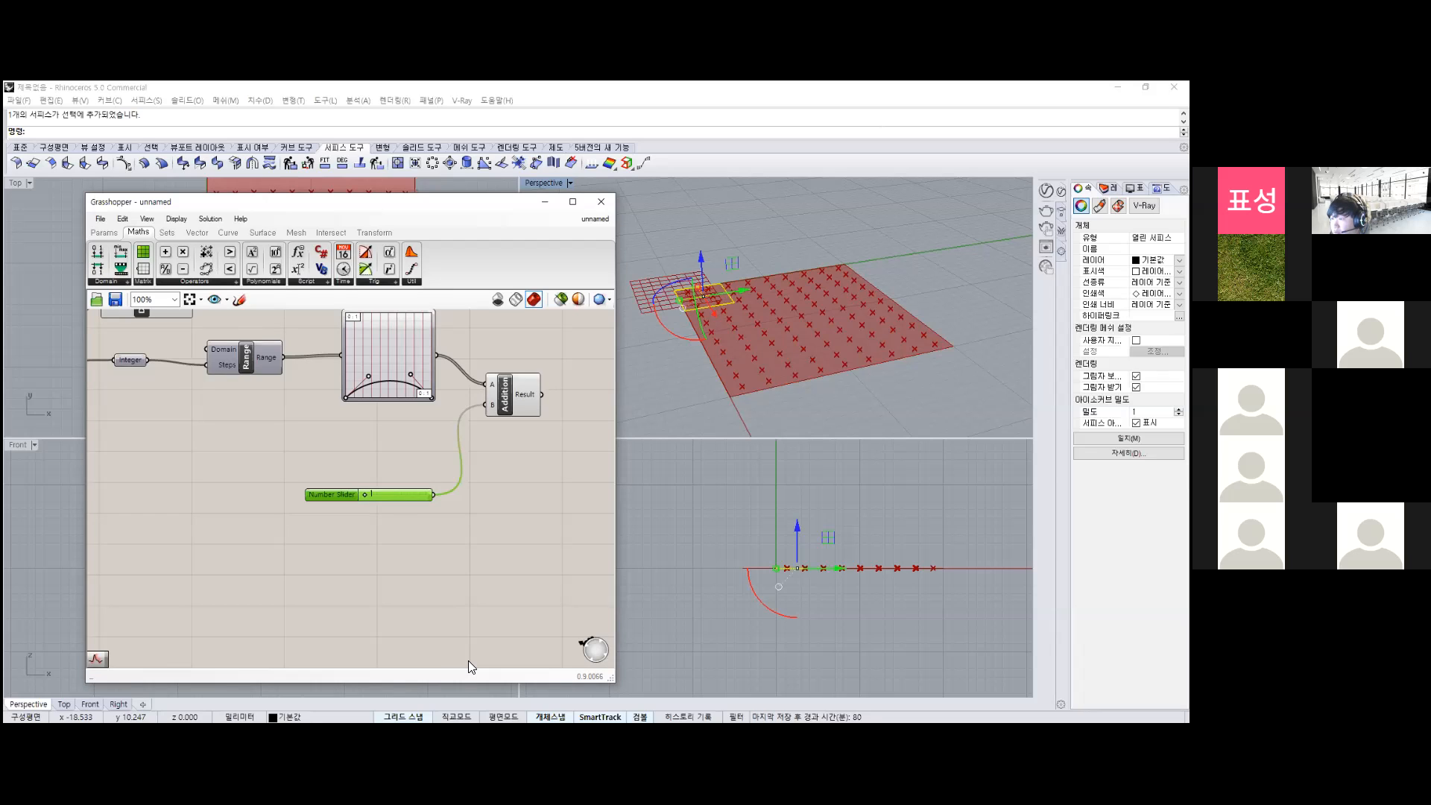
{"action": "right_click_drag", "start_coordinate": [507, 477], "coordinate": [467, 546]}
{"action": "left_click_drag", "start_coordinate": [472, 463], "coordinate": [483, 448]}
{"action": "left_click_drag", "start_coordinate": [291, 562], "coordinate": [294, 507]}
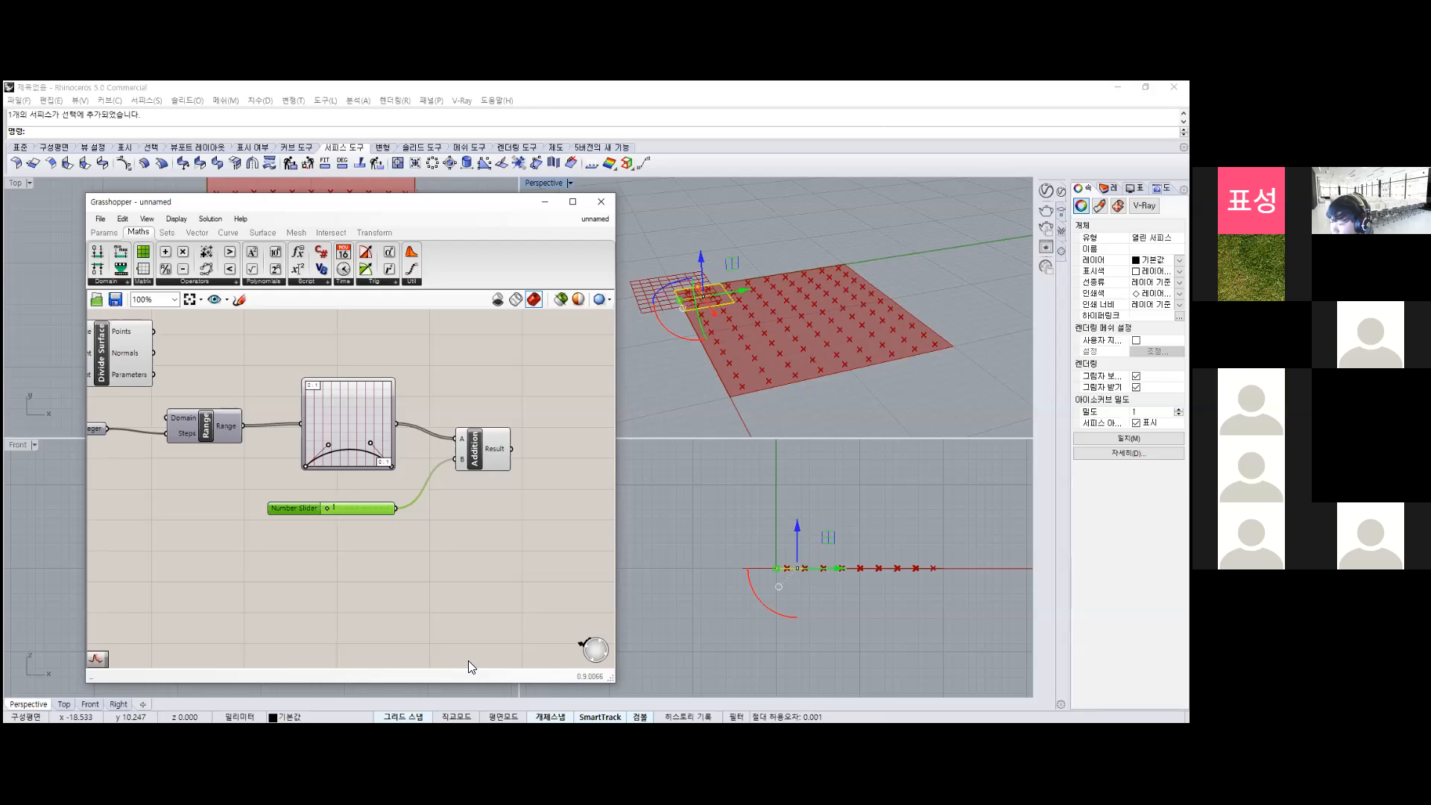
{"action": "left_click", "coordinate": [468, 661]}
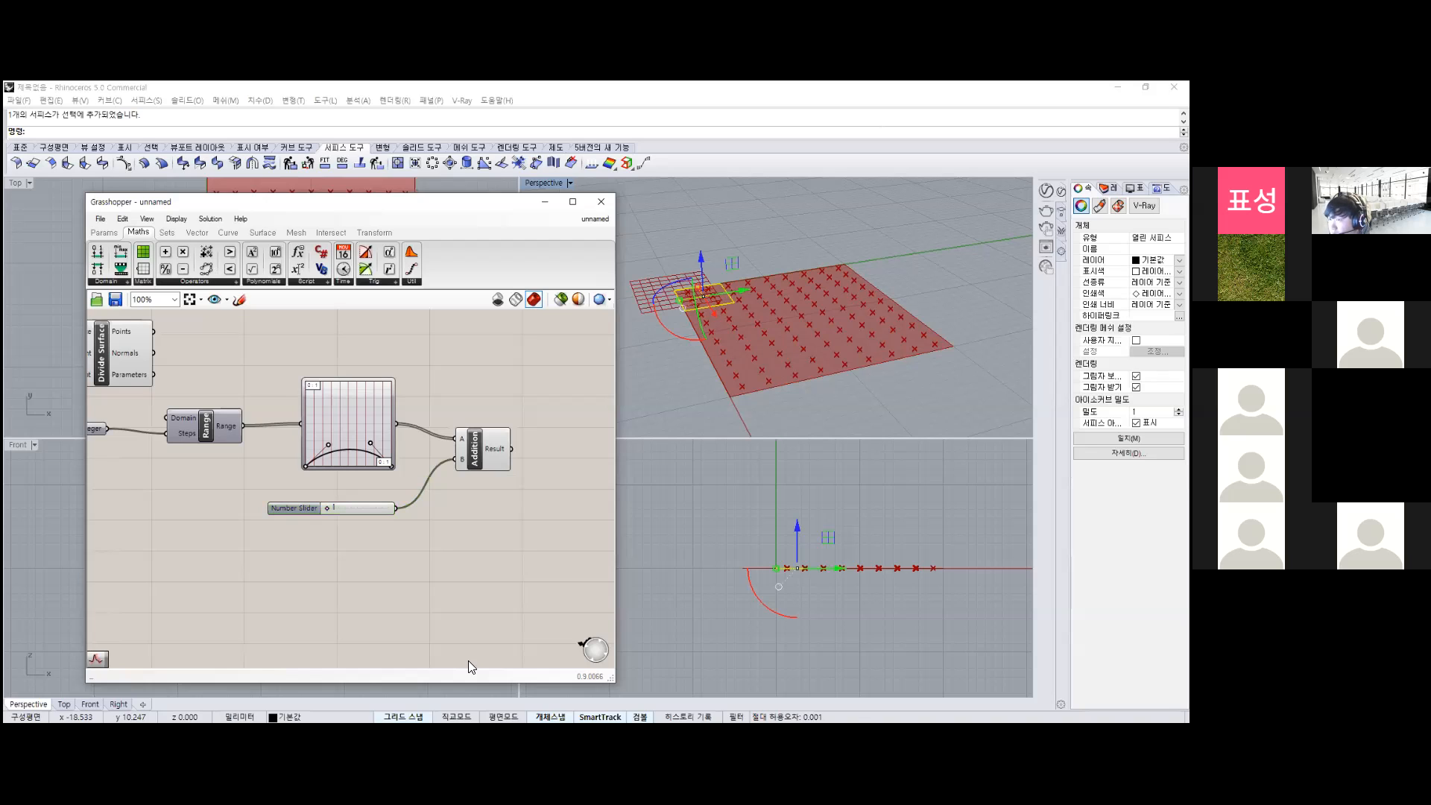
Add a vector Reverse component above the Graph Mapper and connect Divide Surface's Normals output to its input.
{"action": "double_click", "coordinate": [468, 660]}
{"action": "type", "text": "rev"}
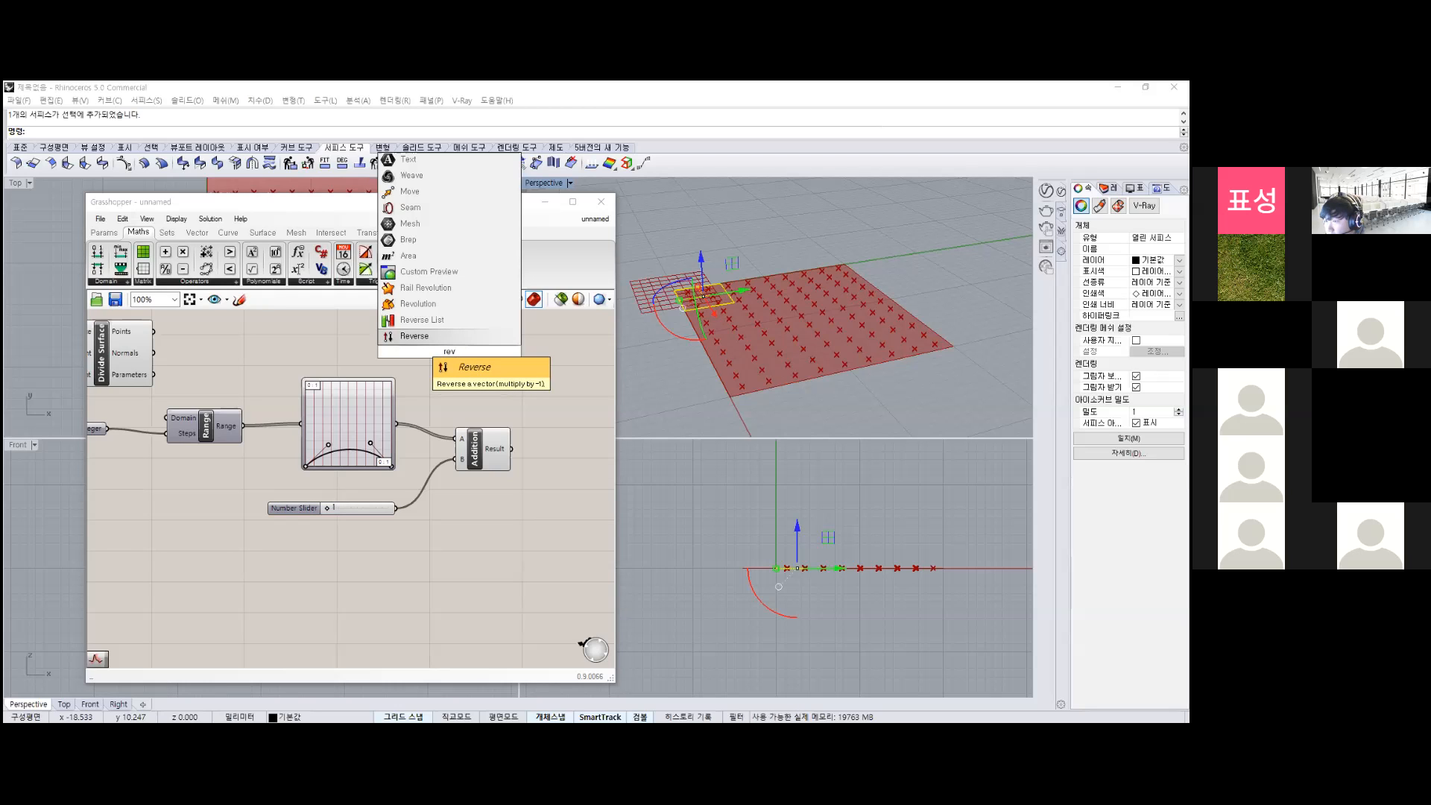
{"action": "key", "text": "Return"}
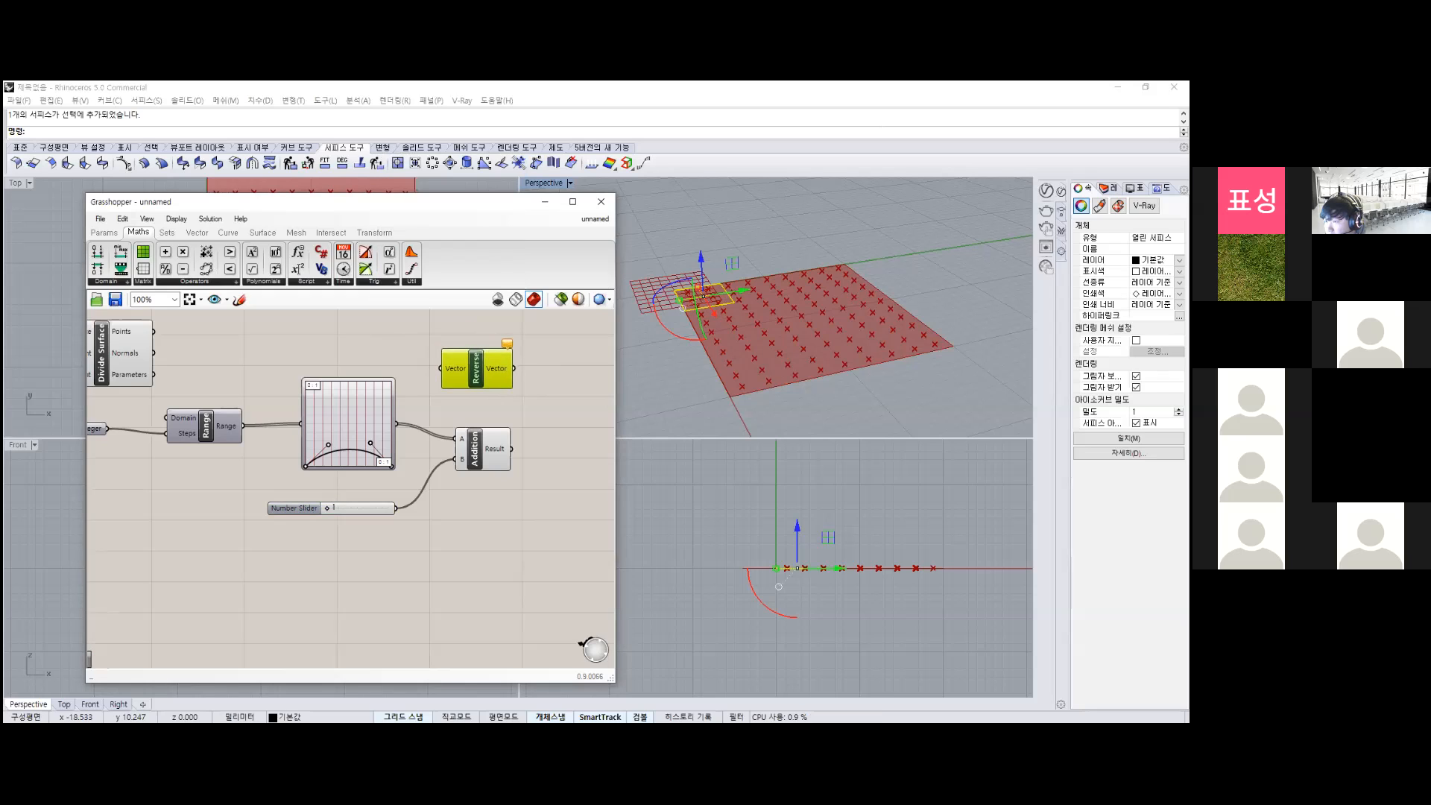
{"action": "left_click_drag", "start_coordinate": [483, 373], "coordinate": [154, 352]}
{"action": "left_click_drag", "start_coordinate": [454, 351], "coordinate": [365, 345]}
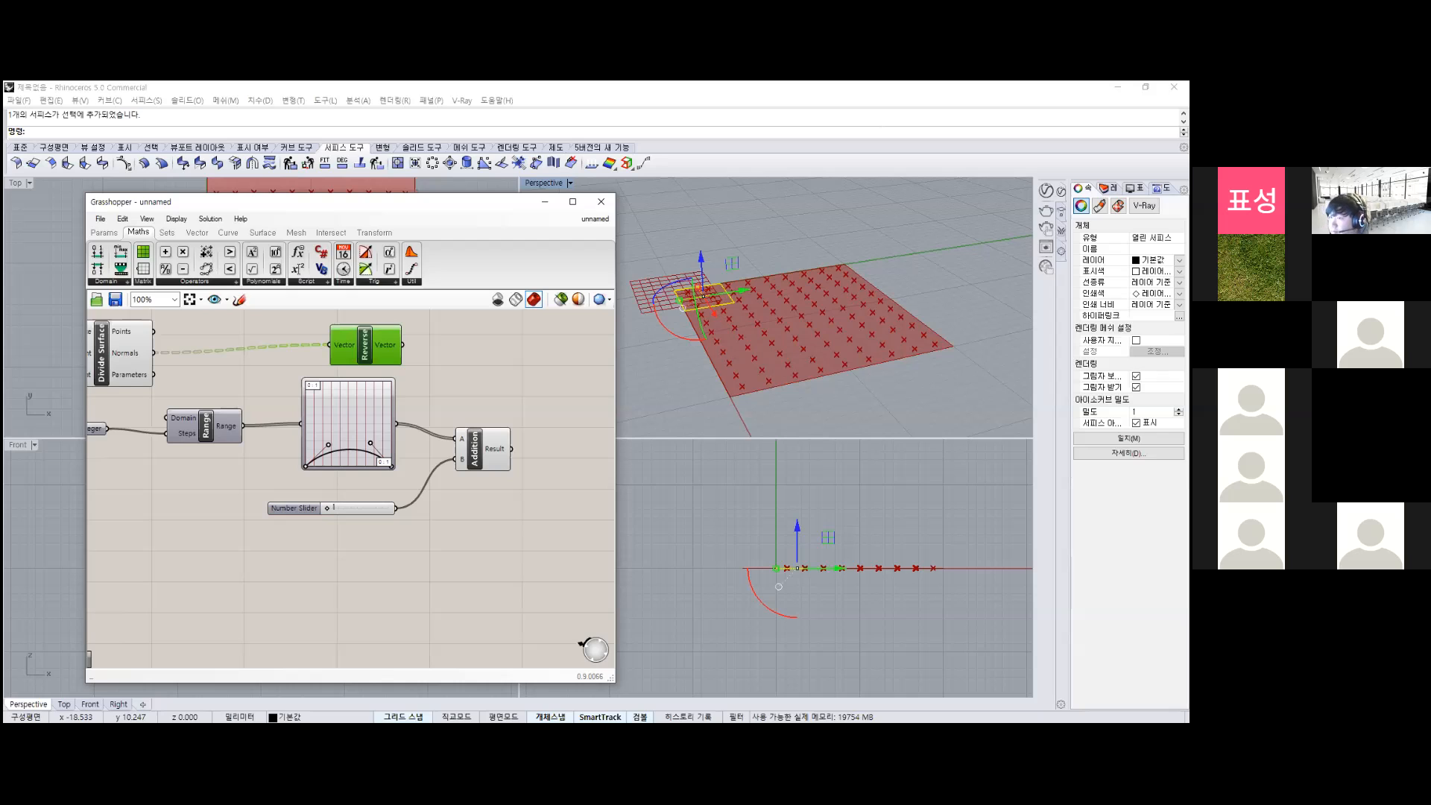
Add an Amplitude component beside Reverse, connect Reverse's Vector output to its Vector input and place it close to Reverse.
{"action": "left_click", "coordinate": [485, 358]}
{"action": "double_click", "coordinate": [485, 359]}
{"action": "type", "text": "amo"}
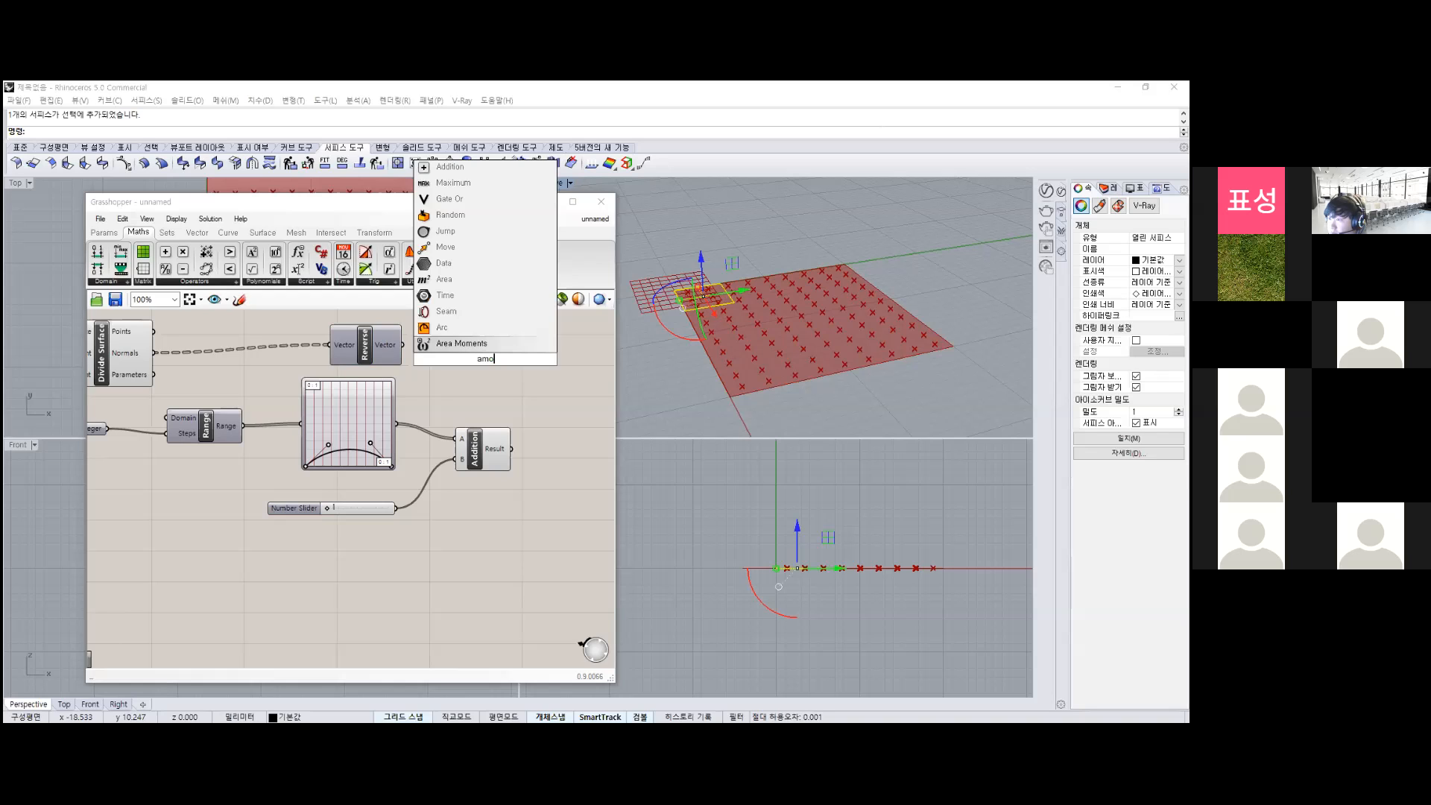
{"action": "key", "text": "BackSpace"}
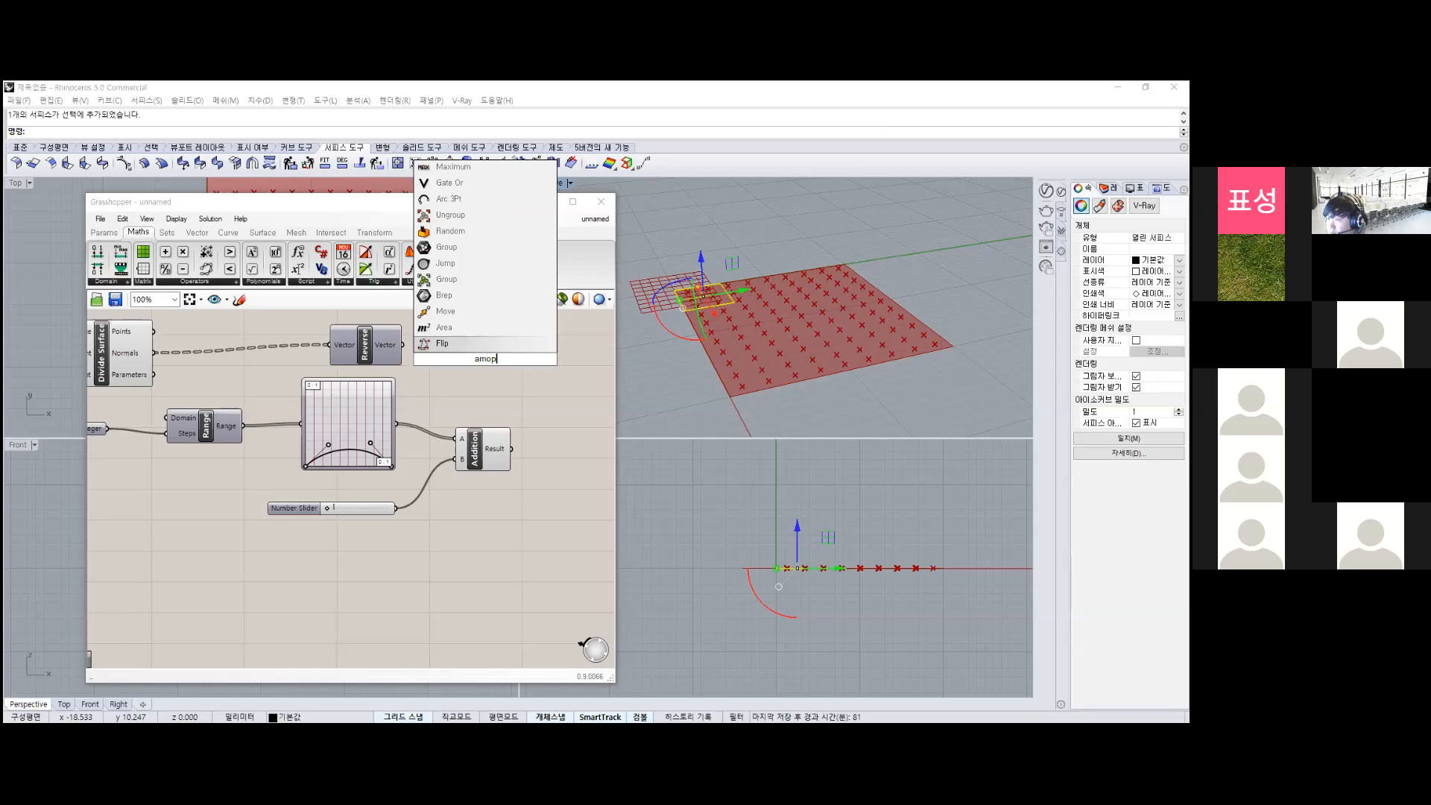
{"action": "type", "text": "p"}
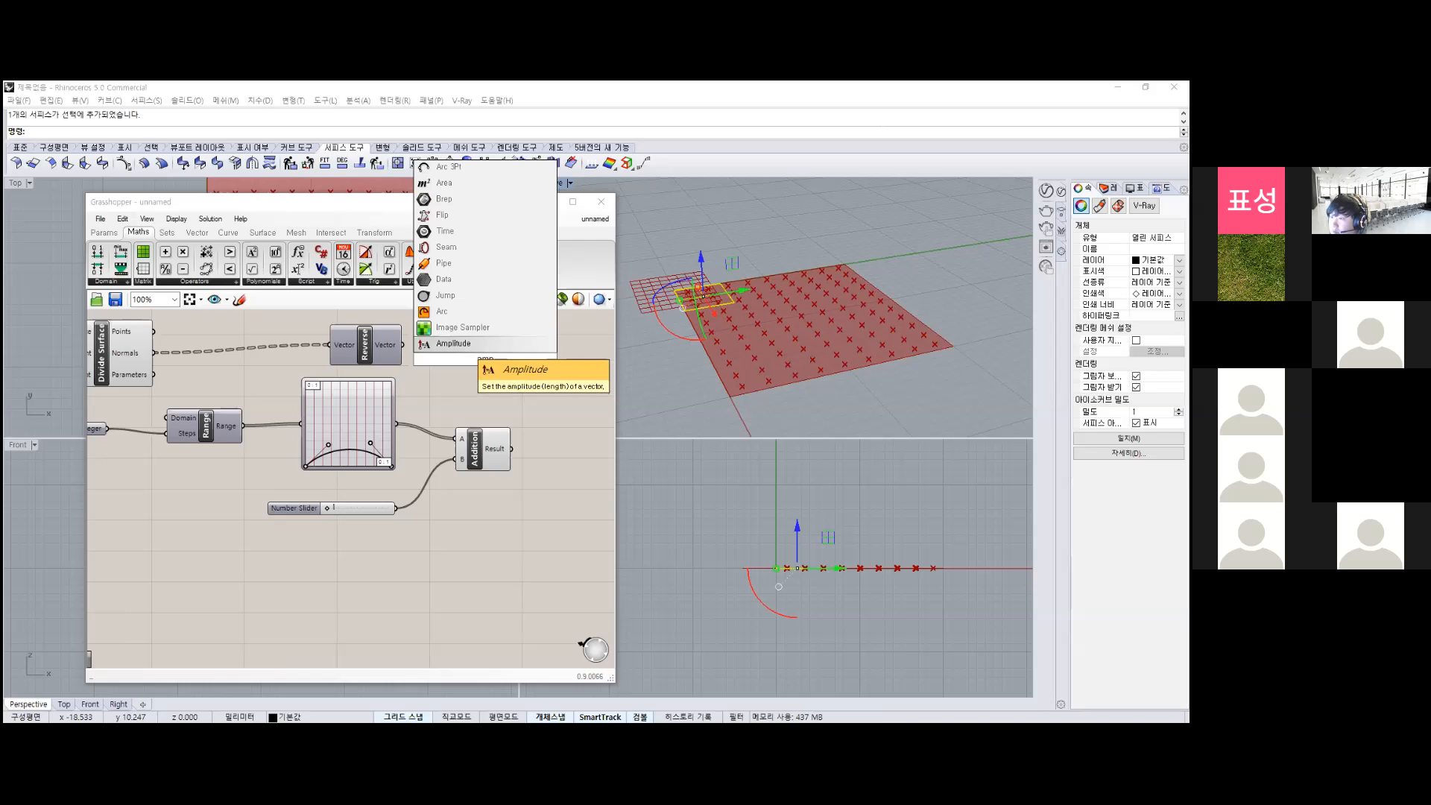
{"action": "key", "text": "Return"}
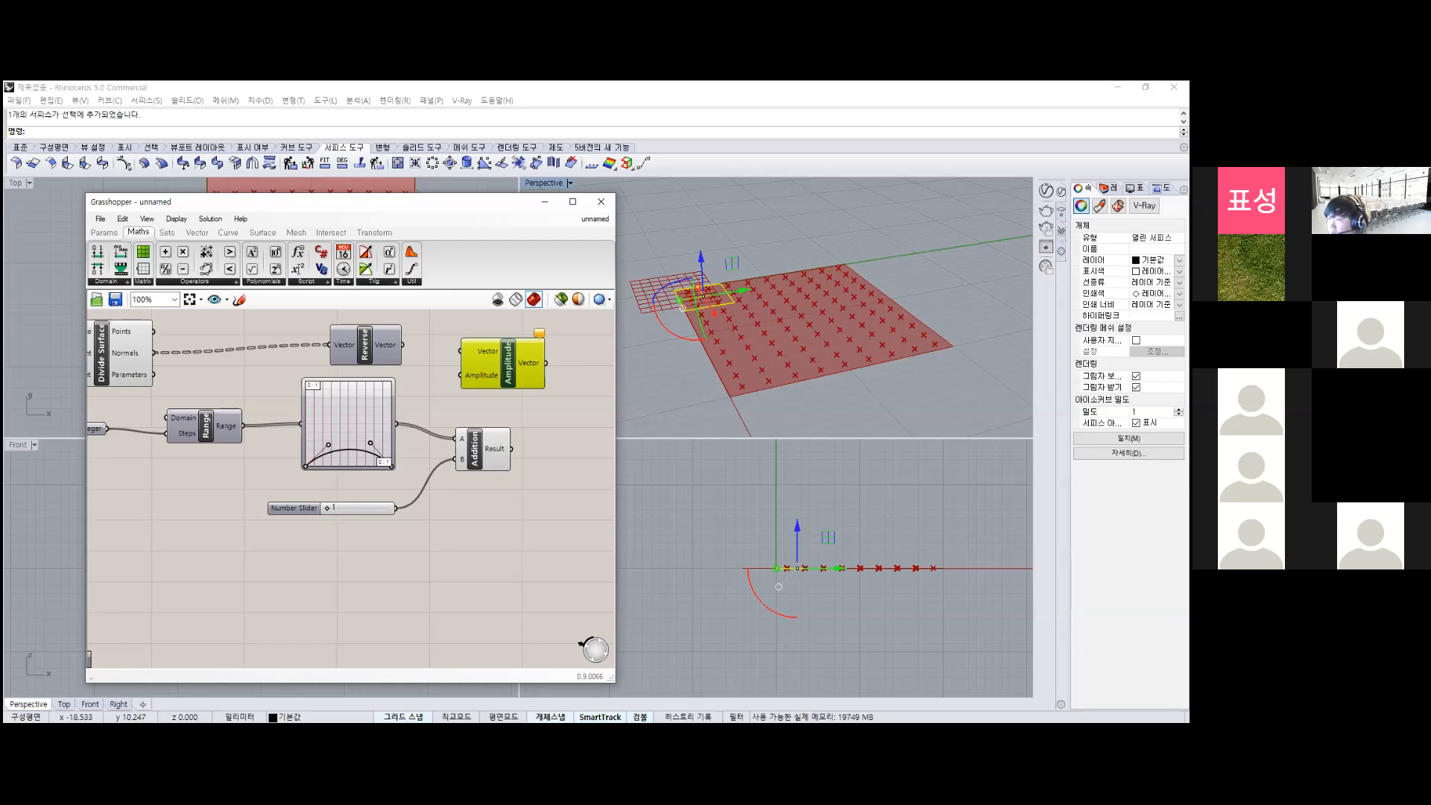
{"action": "left_click_drag", "start_coordinate": [403, 345], "coordinate": [460, 350]}
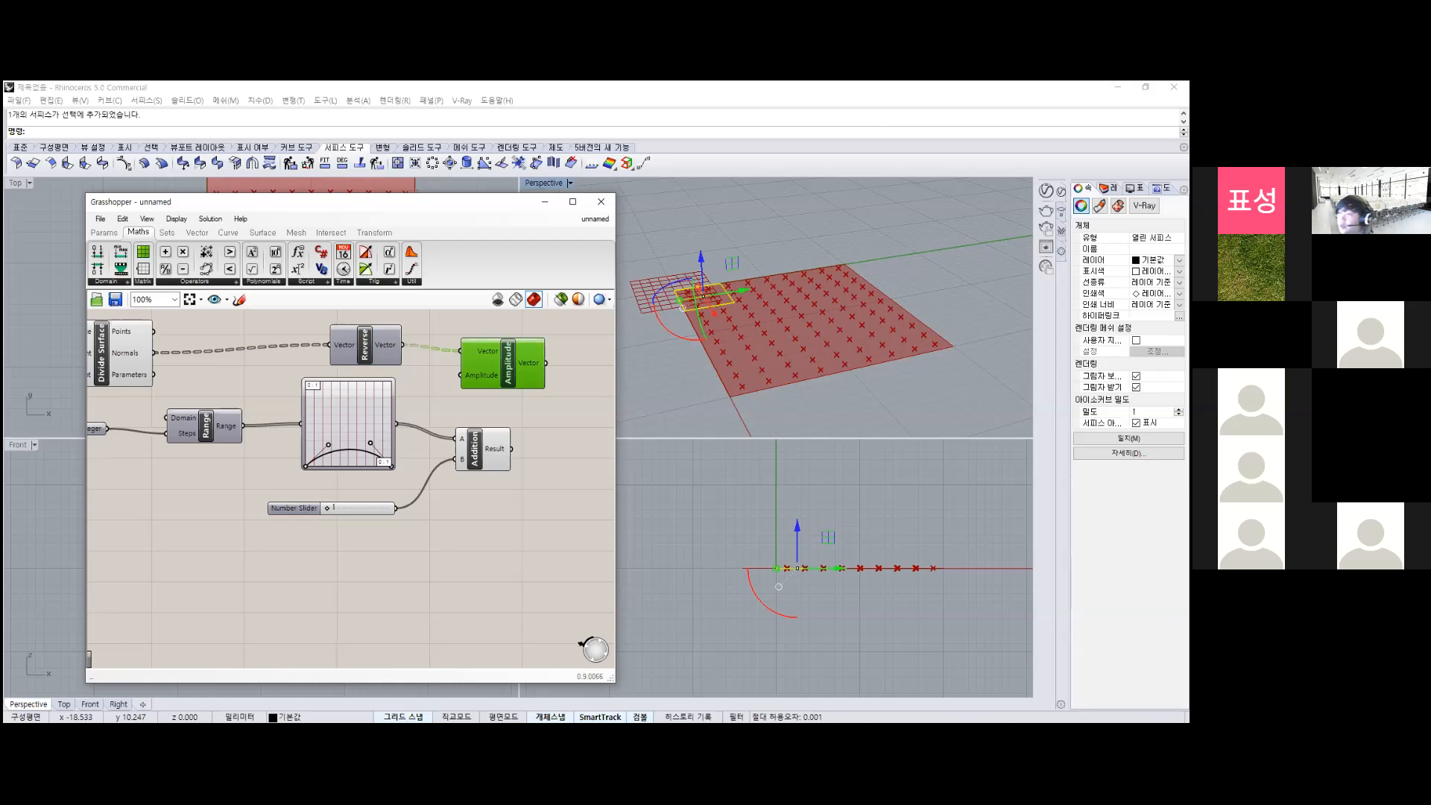
{"action": "left_click_drag", "start_coordinate": [508, 363], "coordinate": [492, 358]}
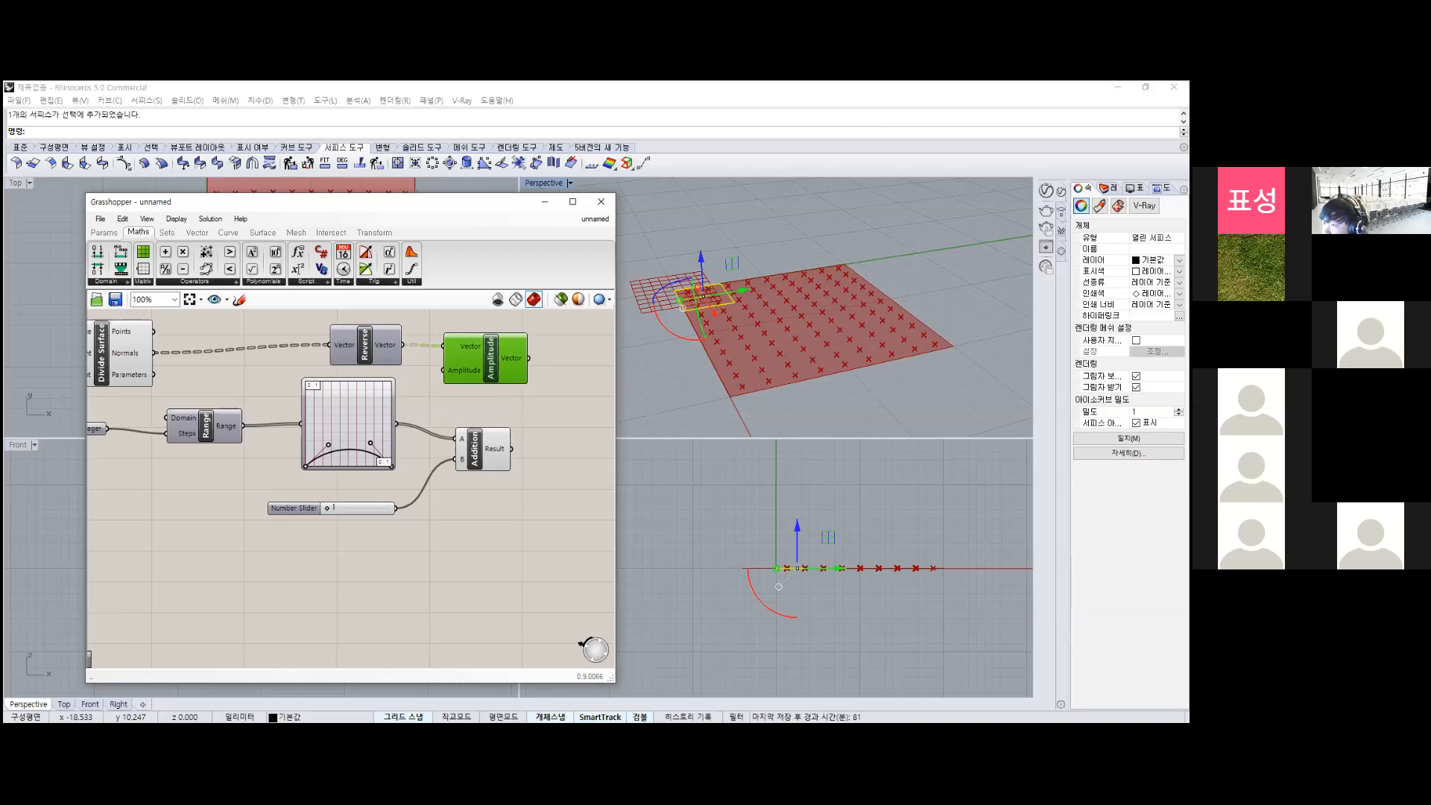
Move Addition closer to the Graph Mapper and connect its Result output to the Amplitude input of the Amplitude component.
{"action": "left_click_drag", "start_coordinate": [484, 448], "coordinate": [443, 370]}
{"action": "key", "text": "Escape"}
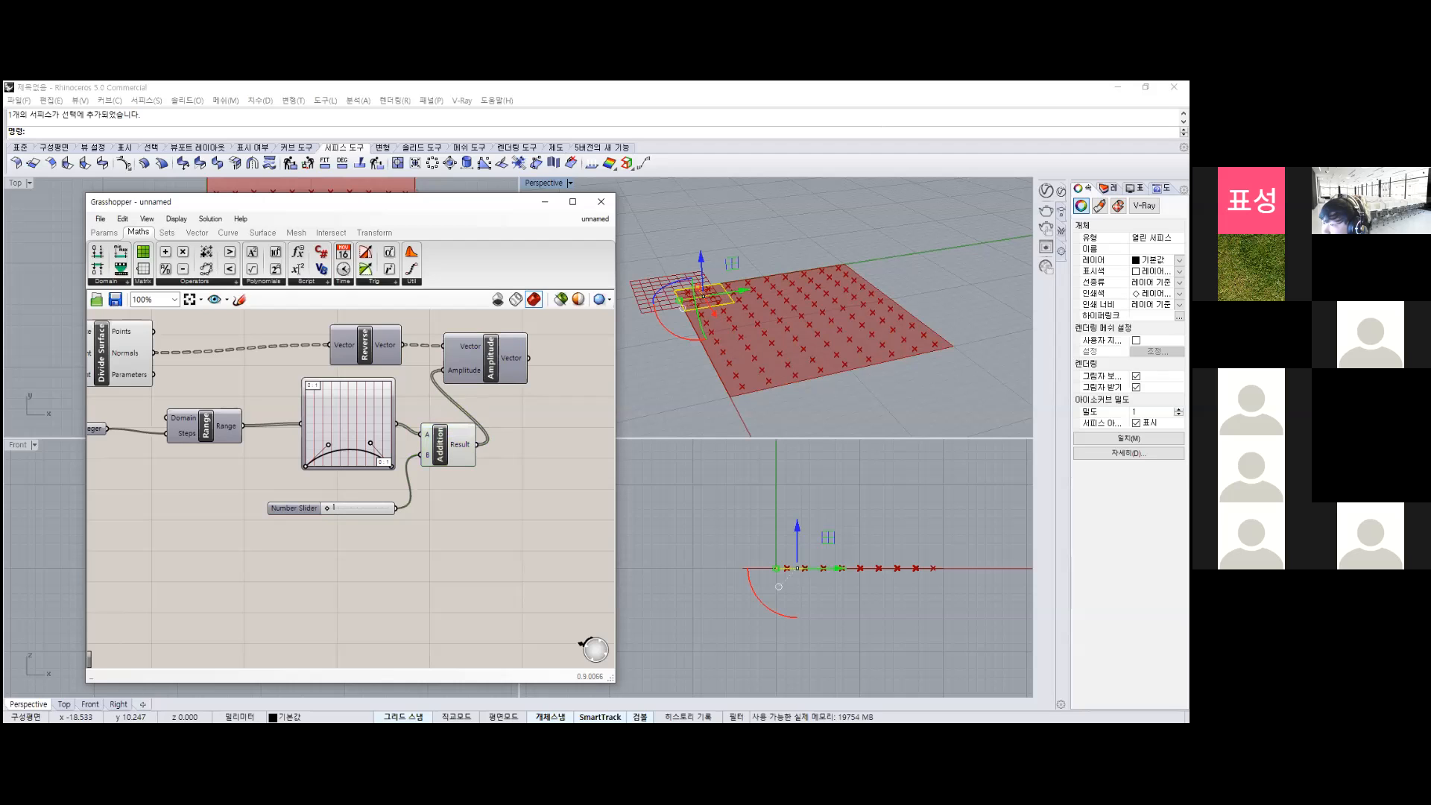
{"action": "left_click", "coordinate": [462, 365]}
{"action": "scroll", "coordinate": [388, 492], "scroll_direction": "down", "scroll_amount": 5}
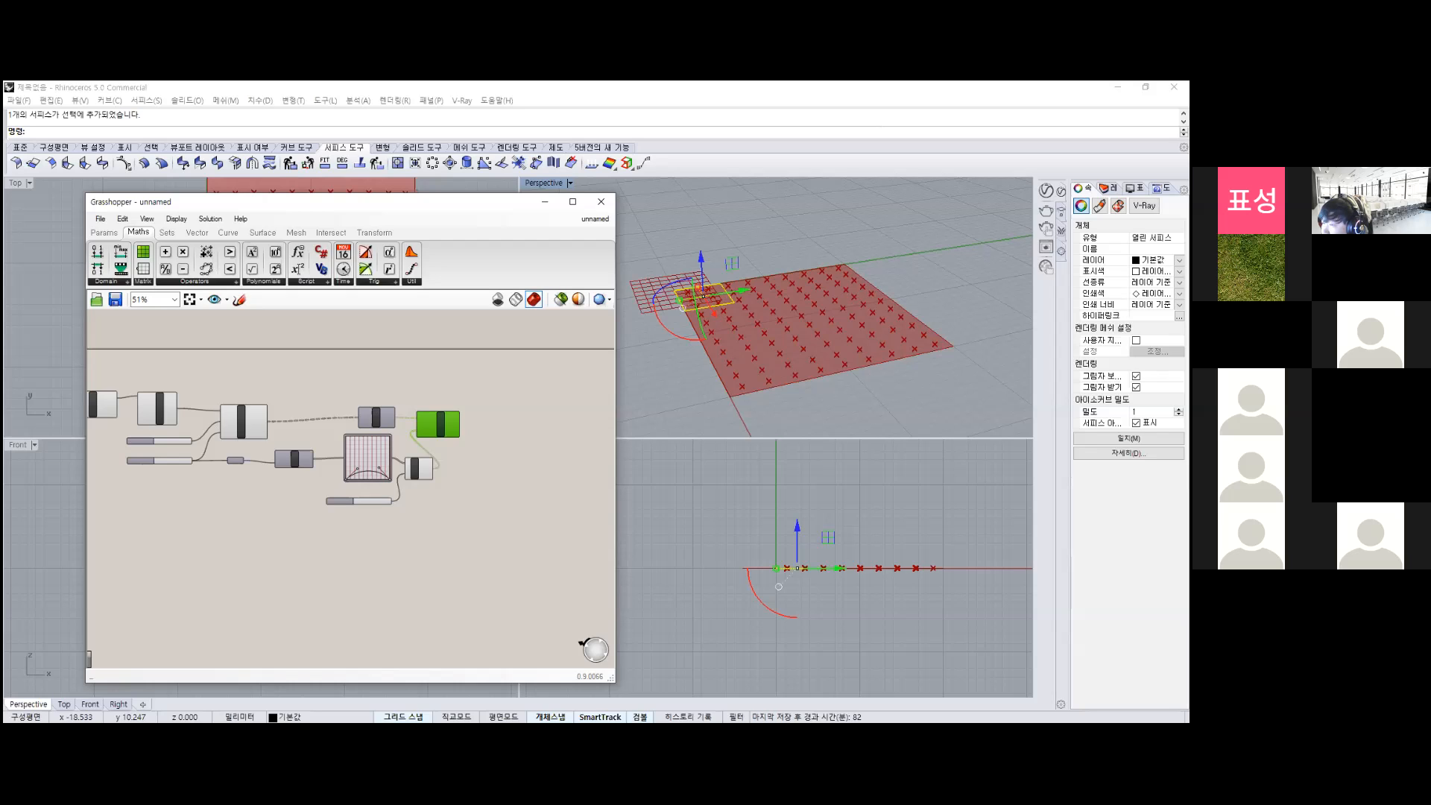
{"action": "key", "text": "Escape"}
Inspect the list of values in the Result output of the Addition component next to the Graph Mapper.
{"action": "double_click", "coordinate": [504, 369]}
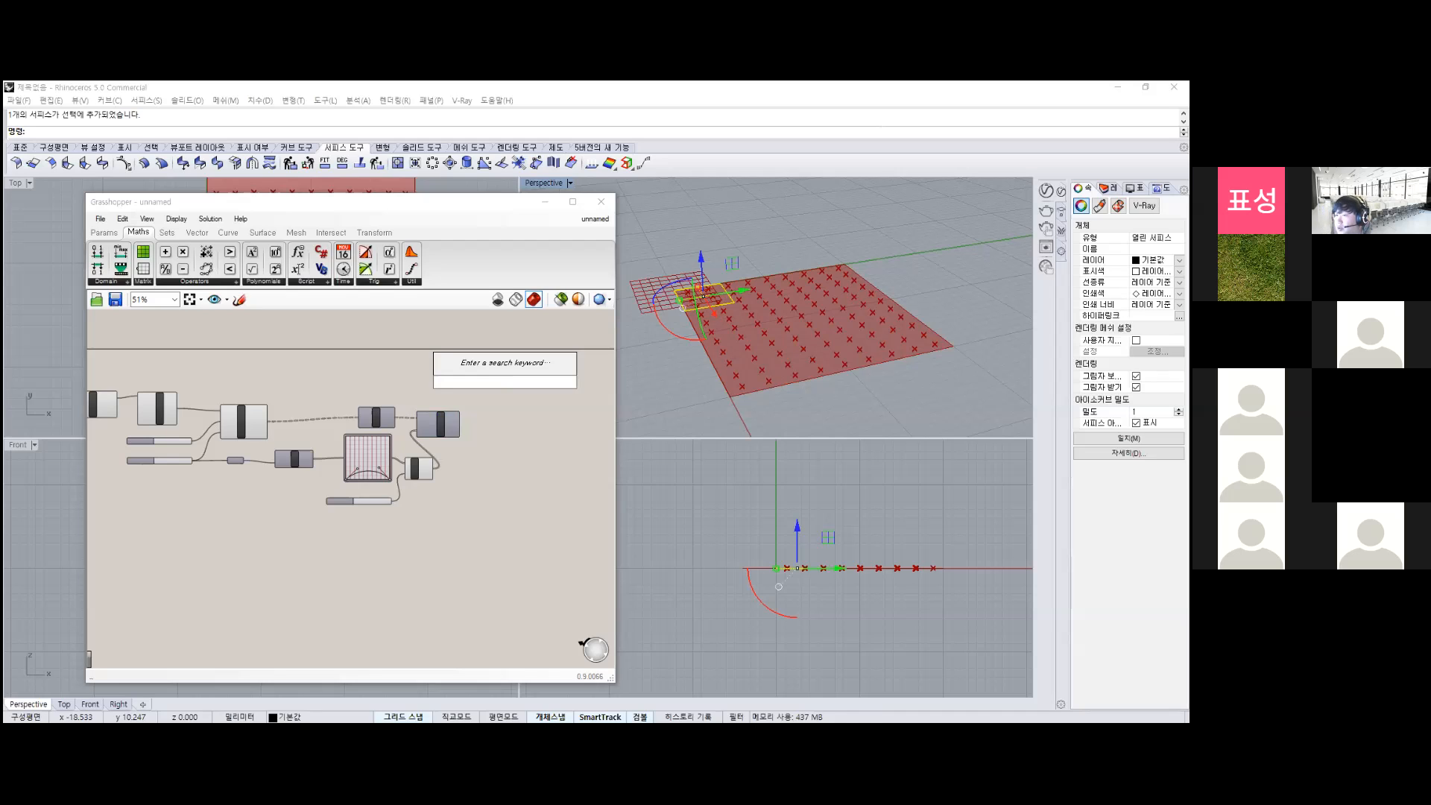
{"action": "left_click", "coordinate": [418, 467]}
{"action": "scroll", "coordinate": [418, 467], "scroll_direction": "up", "scroll_amount": 2}
{"action": "scroll", "coordinate": [418, 466], "scroll_direction": "up", "scroll_amount": 2}
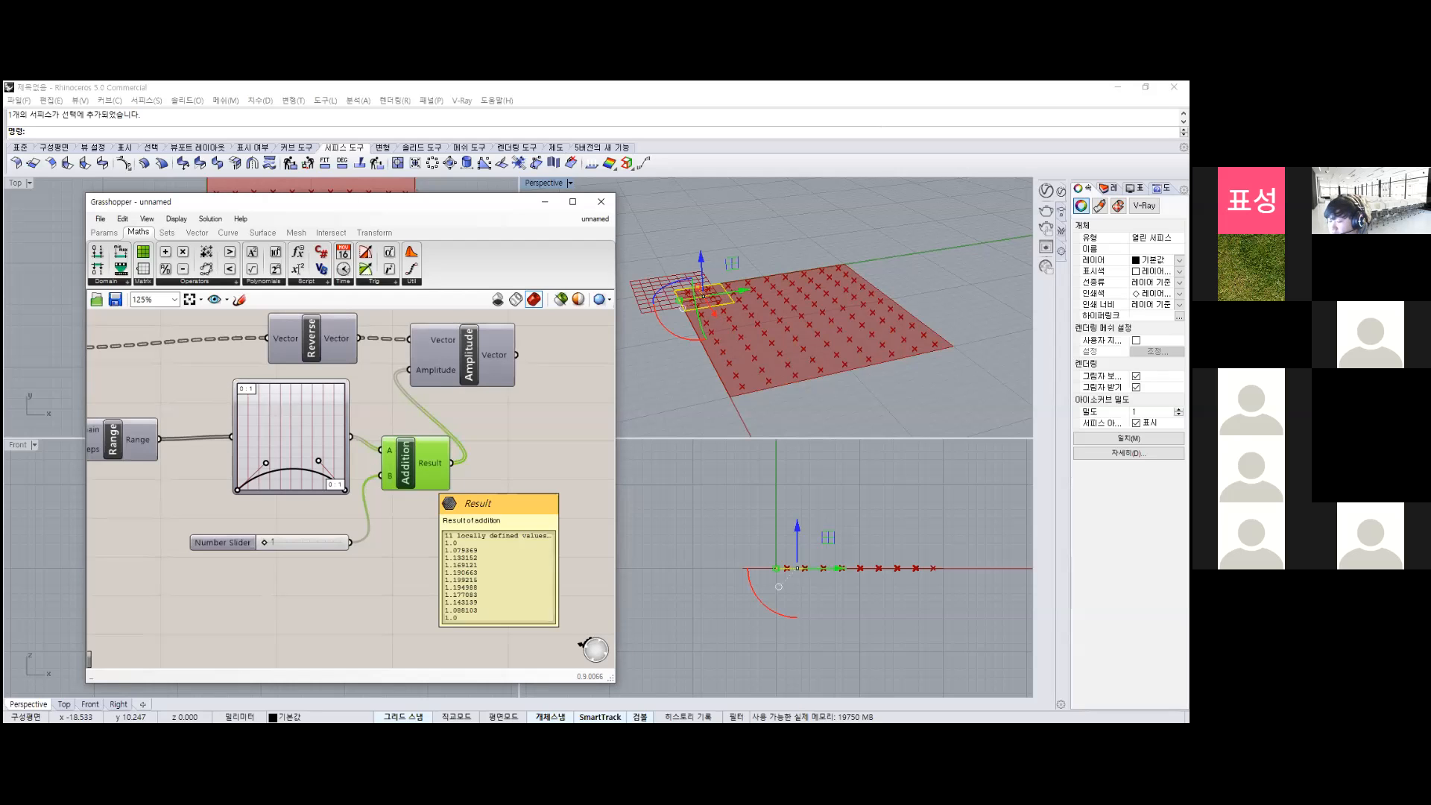
{"action": "mouse_move", "coordinate": [431, 463]}
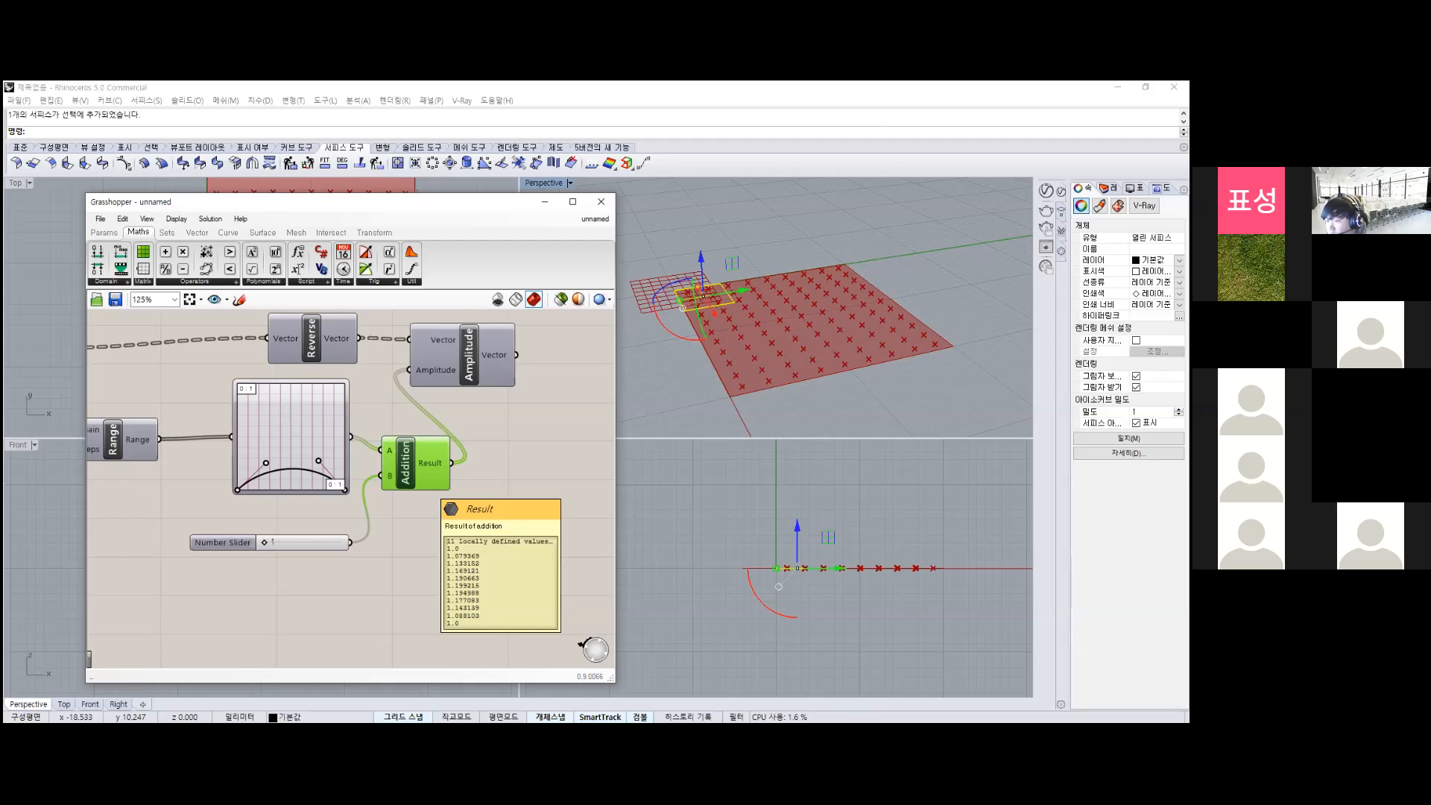
{"action": "scroll", "coordinate": [431, 463], "scroll_direction": "down", "scroll_amount": 3}
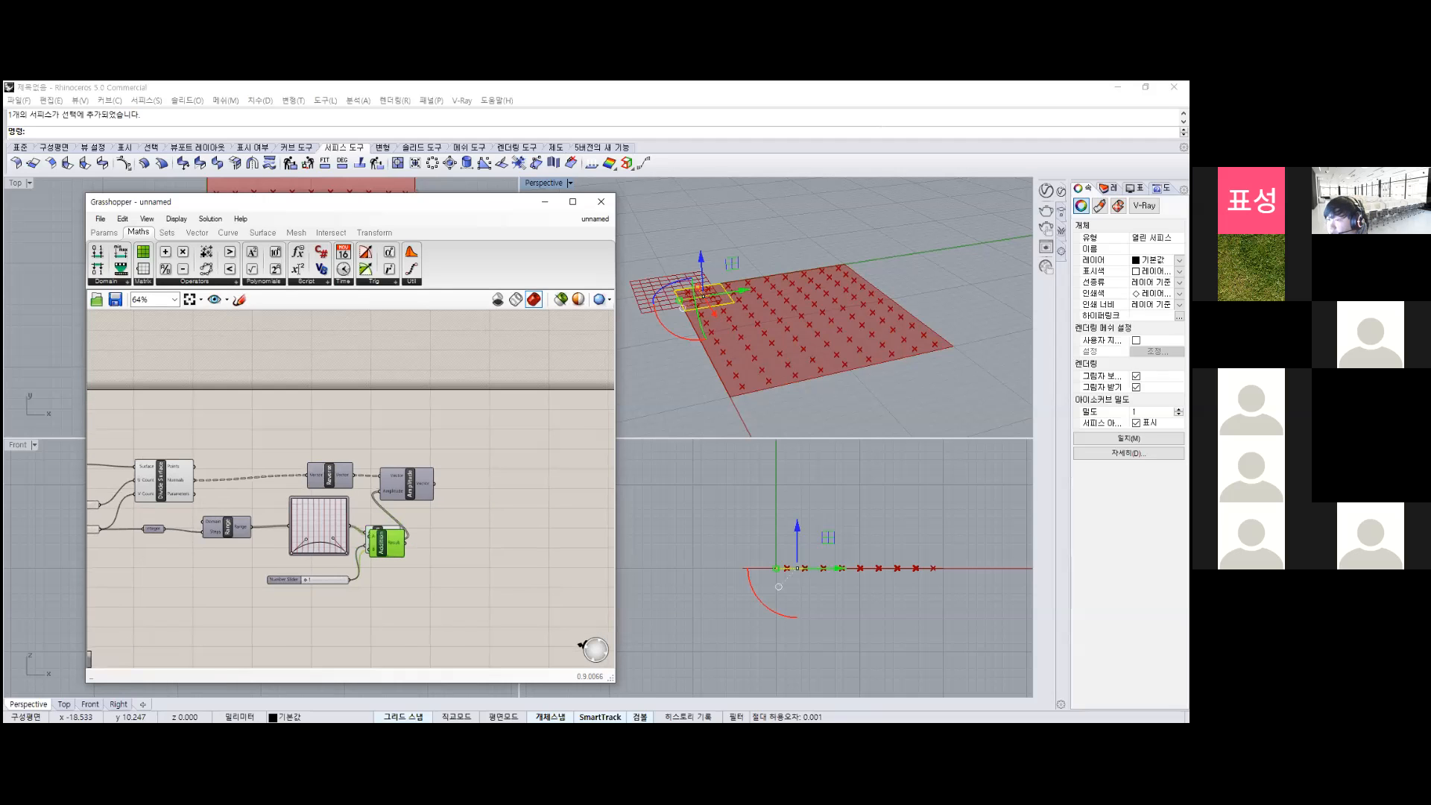
Add a second Addition component that adds Amplitude's Vector output to the Points output of Divide Surface.
{"action": "left_click_drag", "start_coordinate": [382, 542], "coordinate": [194, 466]}
{"action": "scroll", "coordinate": [486, 466], "scroll_direction": "up", "scroll_amount": 3}
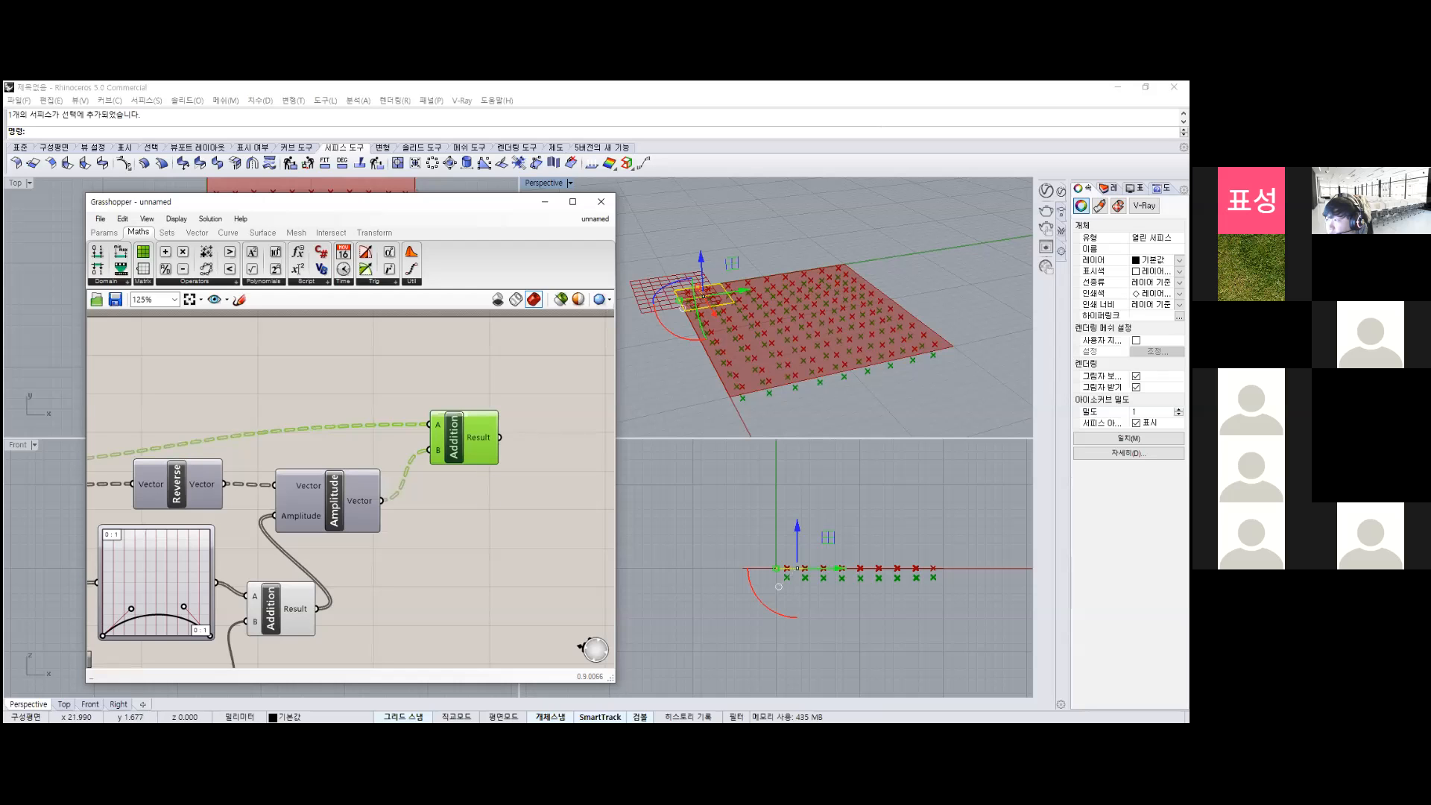
{"action": "right_click_drag", "start_coordinate": [827, 365], "coordinate": [860, 300]}
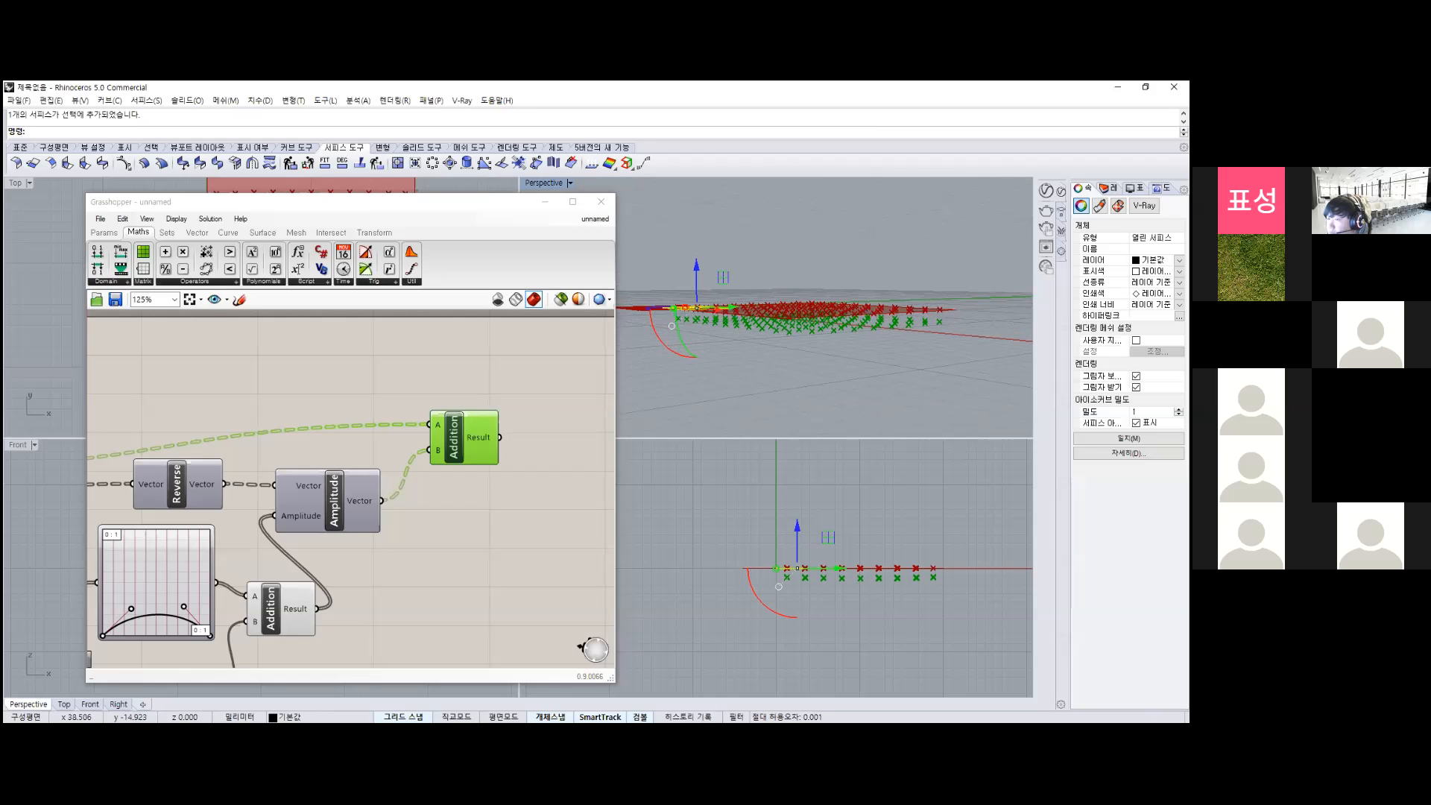
Set the number slider feeding the first Addition's B input to 0 and examine the offset points in the Perspective view.
{"action": "right_click_drag", "start_coordinate": [350, 571], "coordinate": [592, 455]}
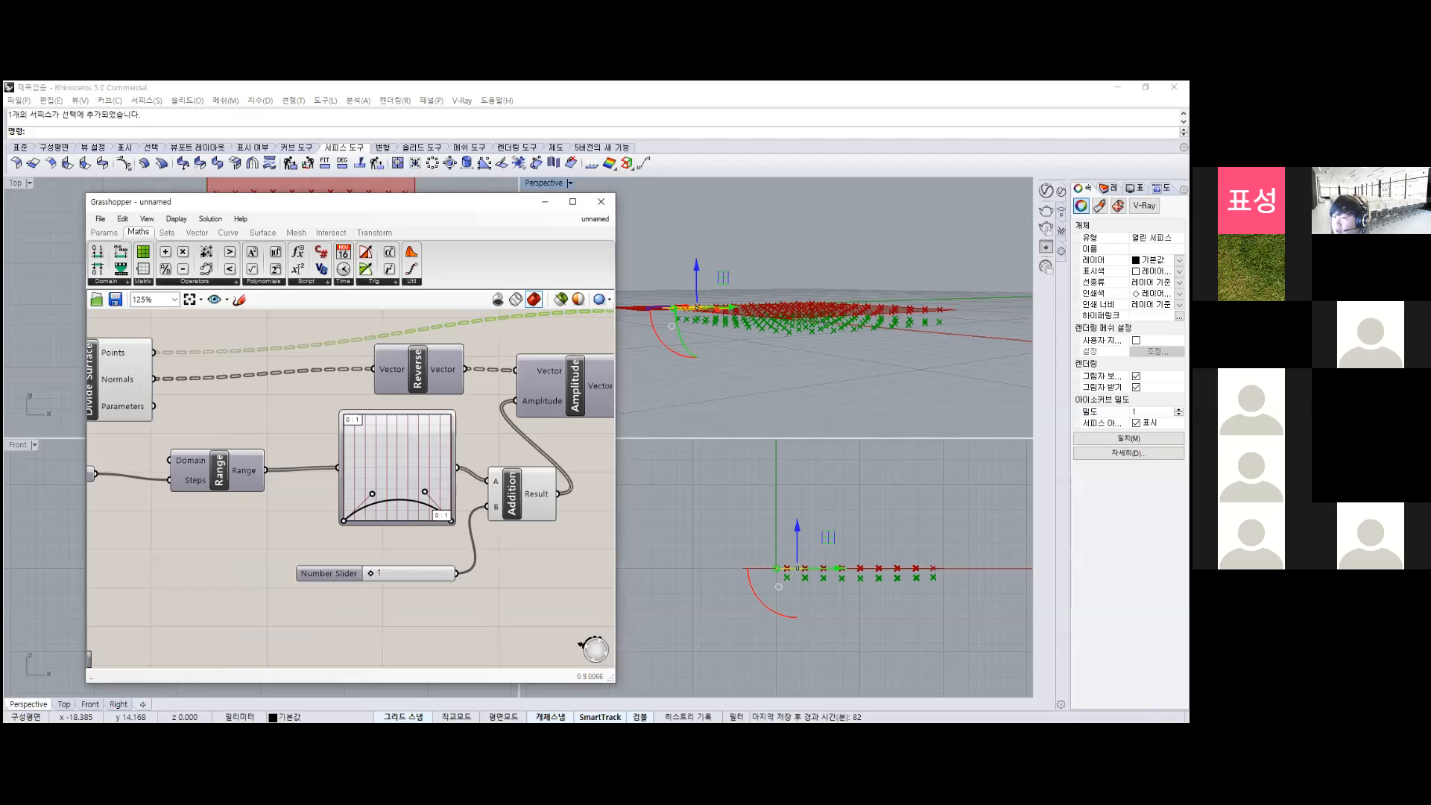
{"action": "left_click_drag", "start_coordinate": [378, 573], "coordinate": [370, 573]}
{"action": "scroll", "coordinate": [813, 317], "scroll_direction": "up", "scroll_amount": 7}
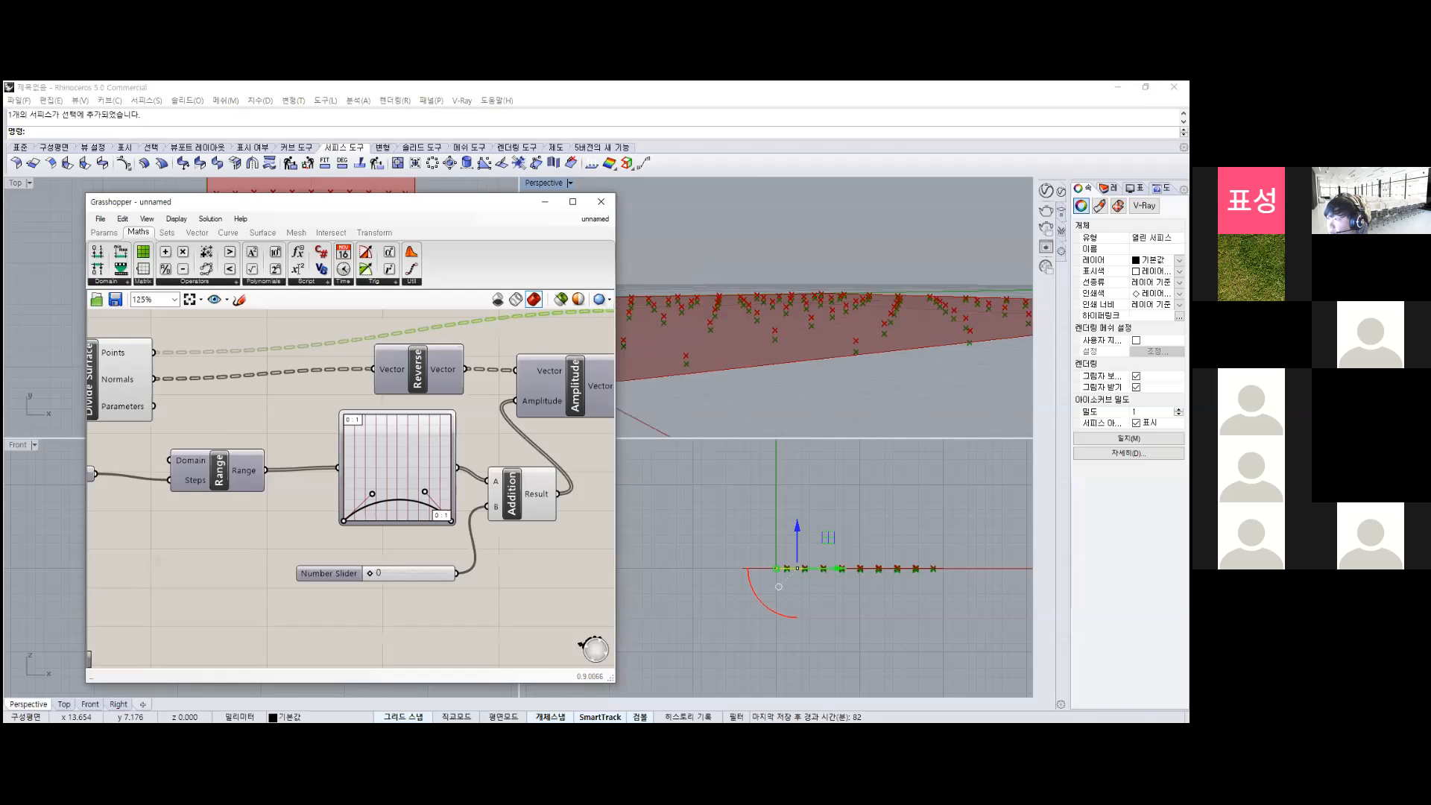
{"action": "scroll", "coordinate": [813, 317], "scroll_direction": "down", "scroll_amount": 3}
{"action": "right_click_drag", "start_coordinate": [804, 341], "coordinate": [762, 347]}
Raise the Graph Mapper's Bezier arch and connect the Graph Mapper output directly to the Amplitude input of Amplitude.
{"action": "left_click_drag", "start_coordinate": [397, 453], "coordinate": [516, 401]}
{"action": "scroll", "coordinate": [790, 354], "scroll_direction": "down", "scroll_amount": 3}
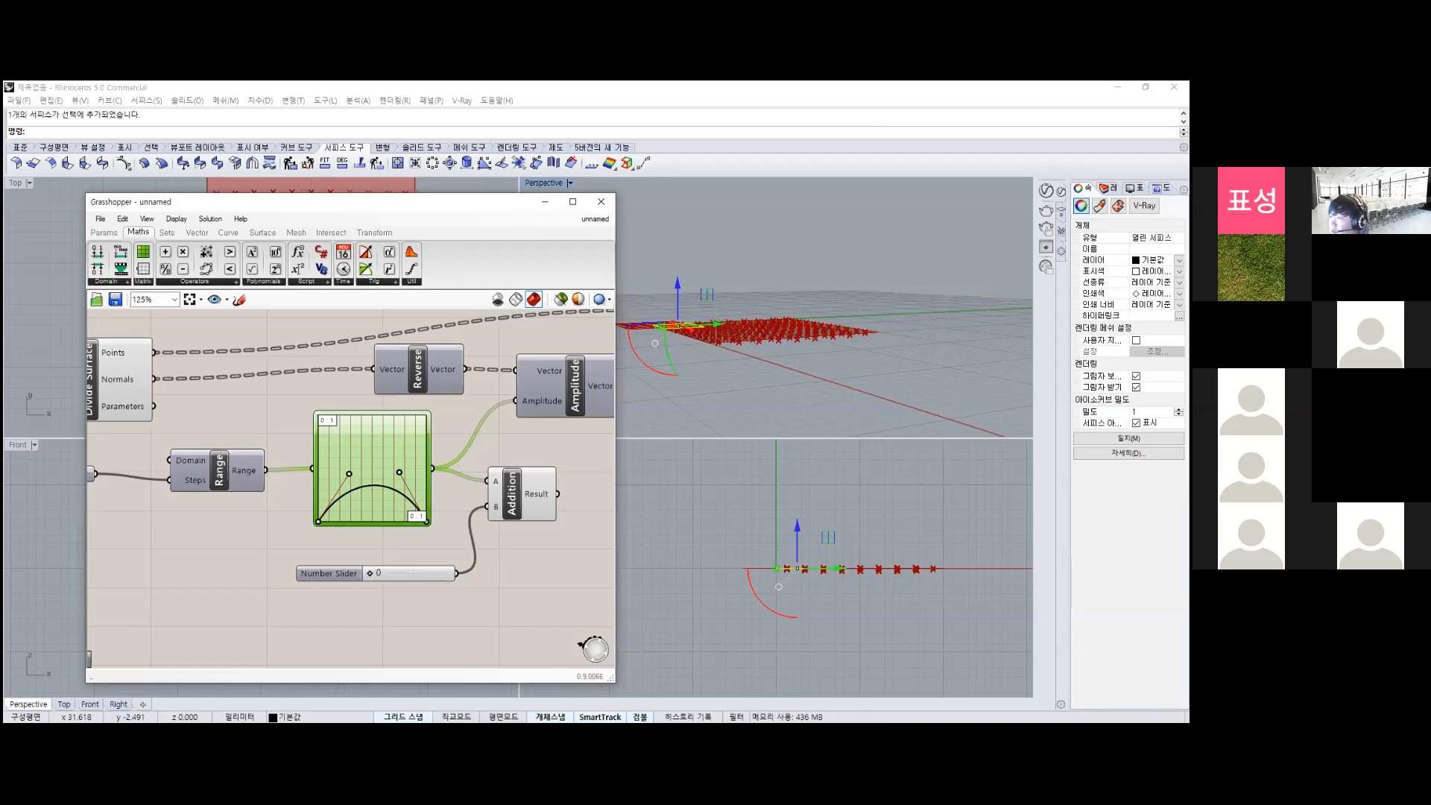
{"action": "scroll", "coordinate": [816, 361], "scroll_direction": "up", "scroll_amount": 5}
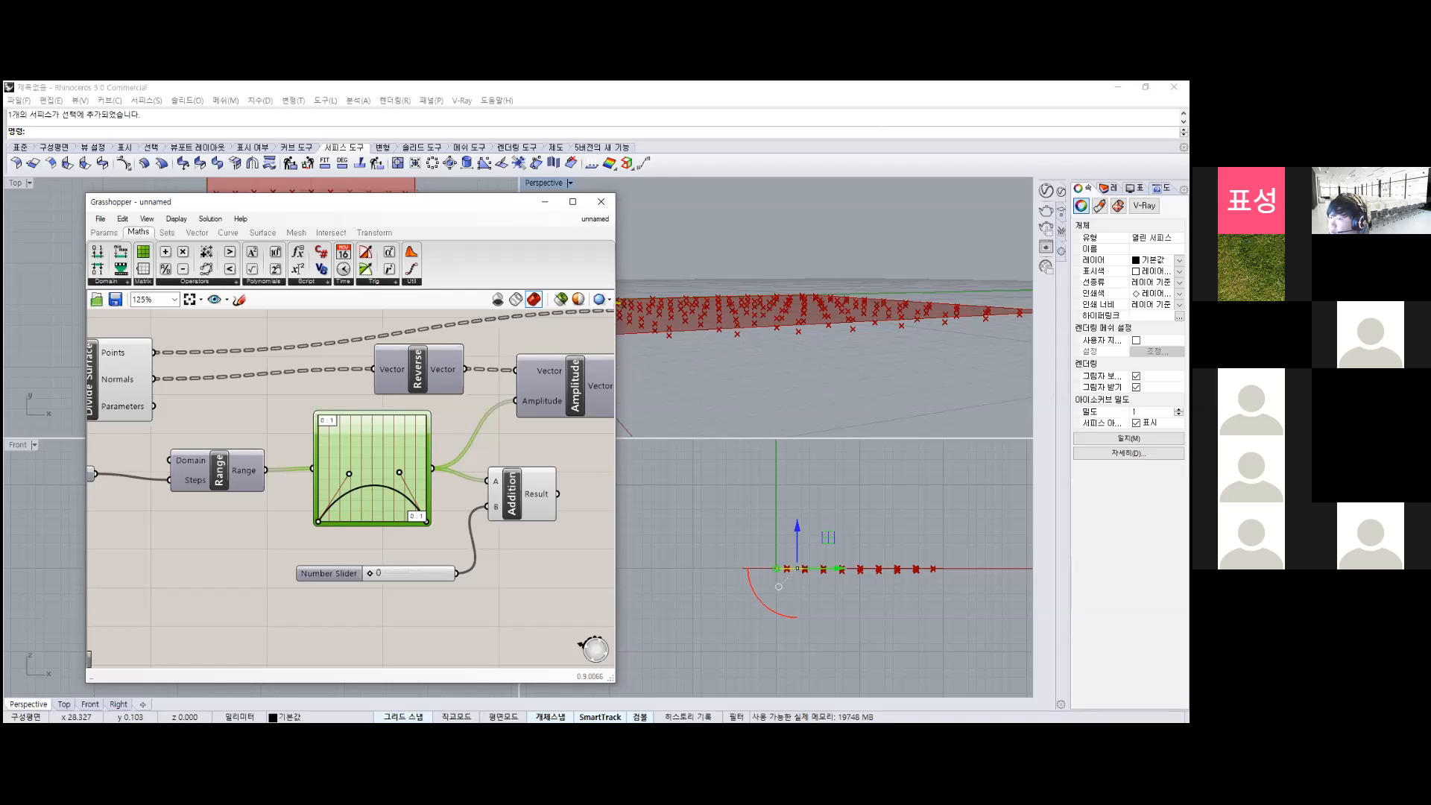
{"action": "scroll", "coordinate": [349, 476], "scroll_direction": "down", "scroll_amount": 3}
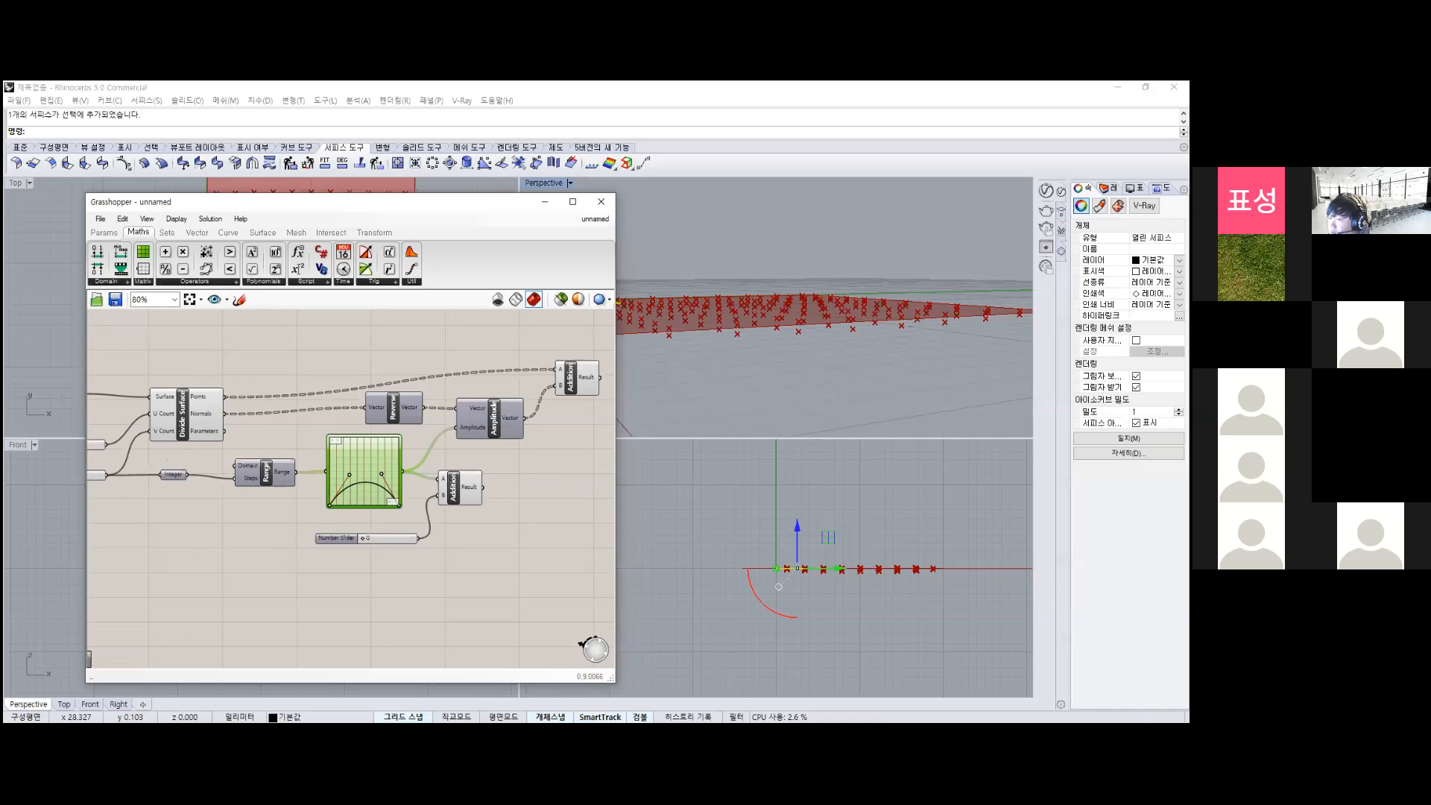
Examine the number lists passing through Range, the Graph Mapper and Amplitude's Amplitude input.
{"action": "left_click", "coordinate": [173, 475]}
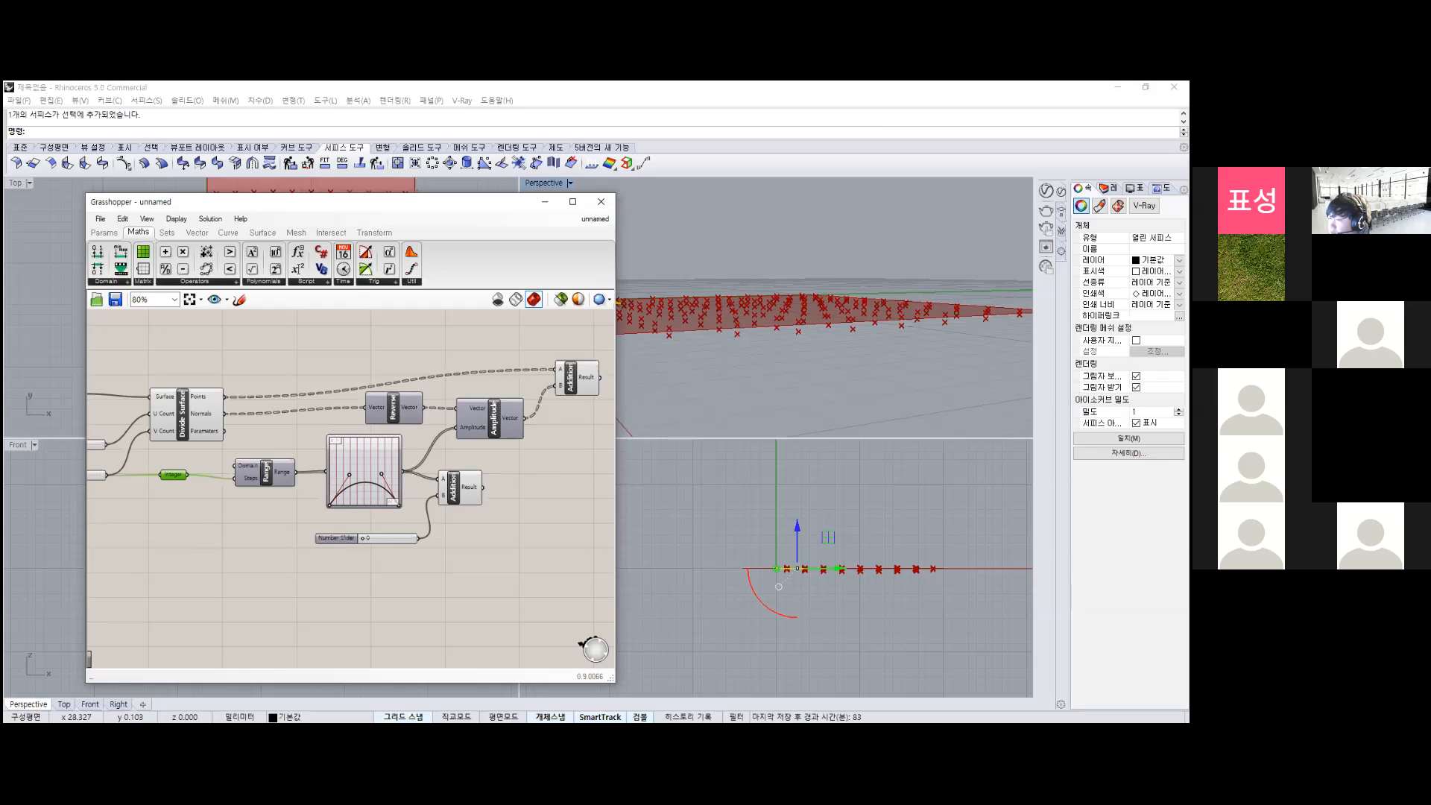
{"action": "mouse_move", "coordinate": [366, 493]}
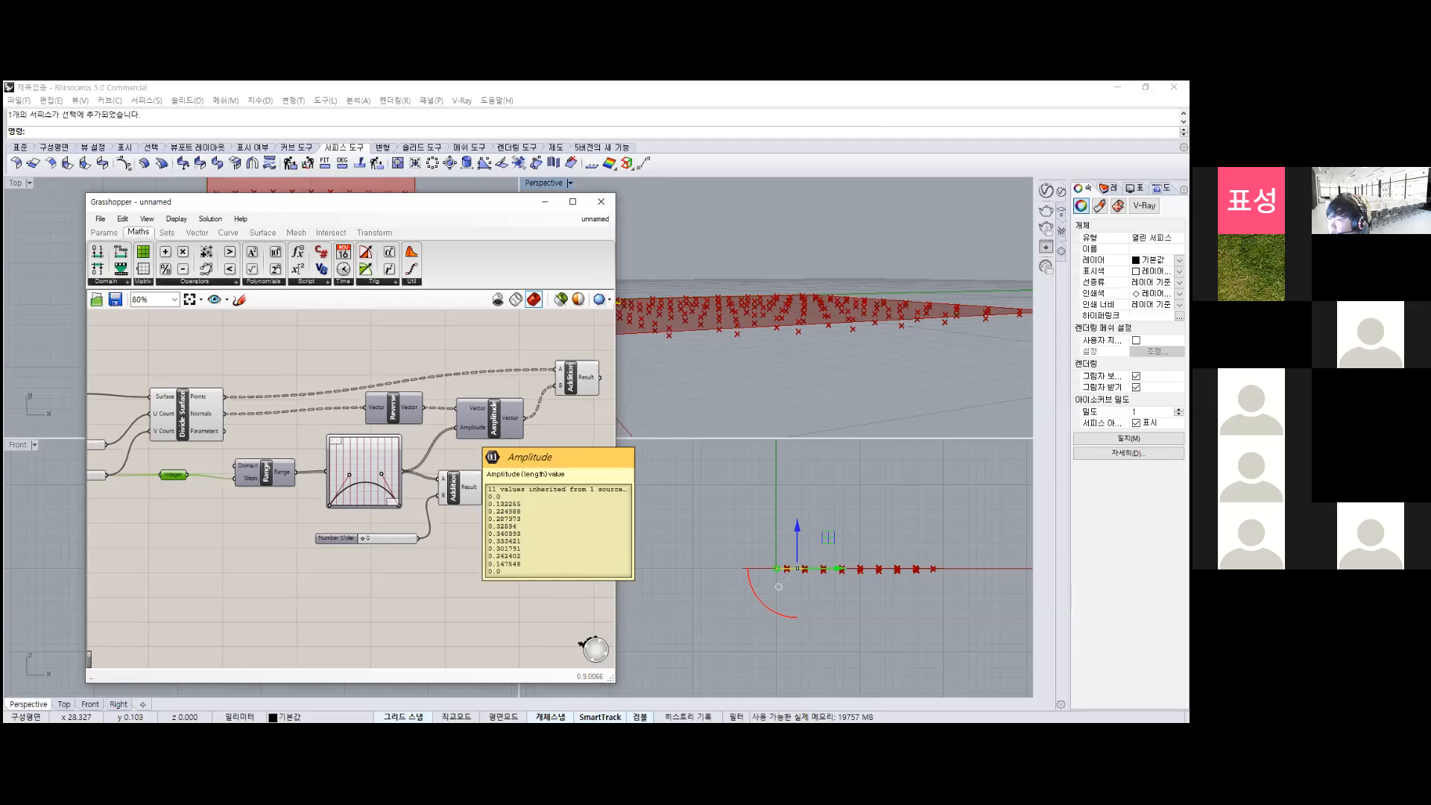
{"action": "mouse_move", "coordinate": [284, 472]}
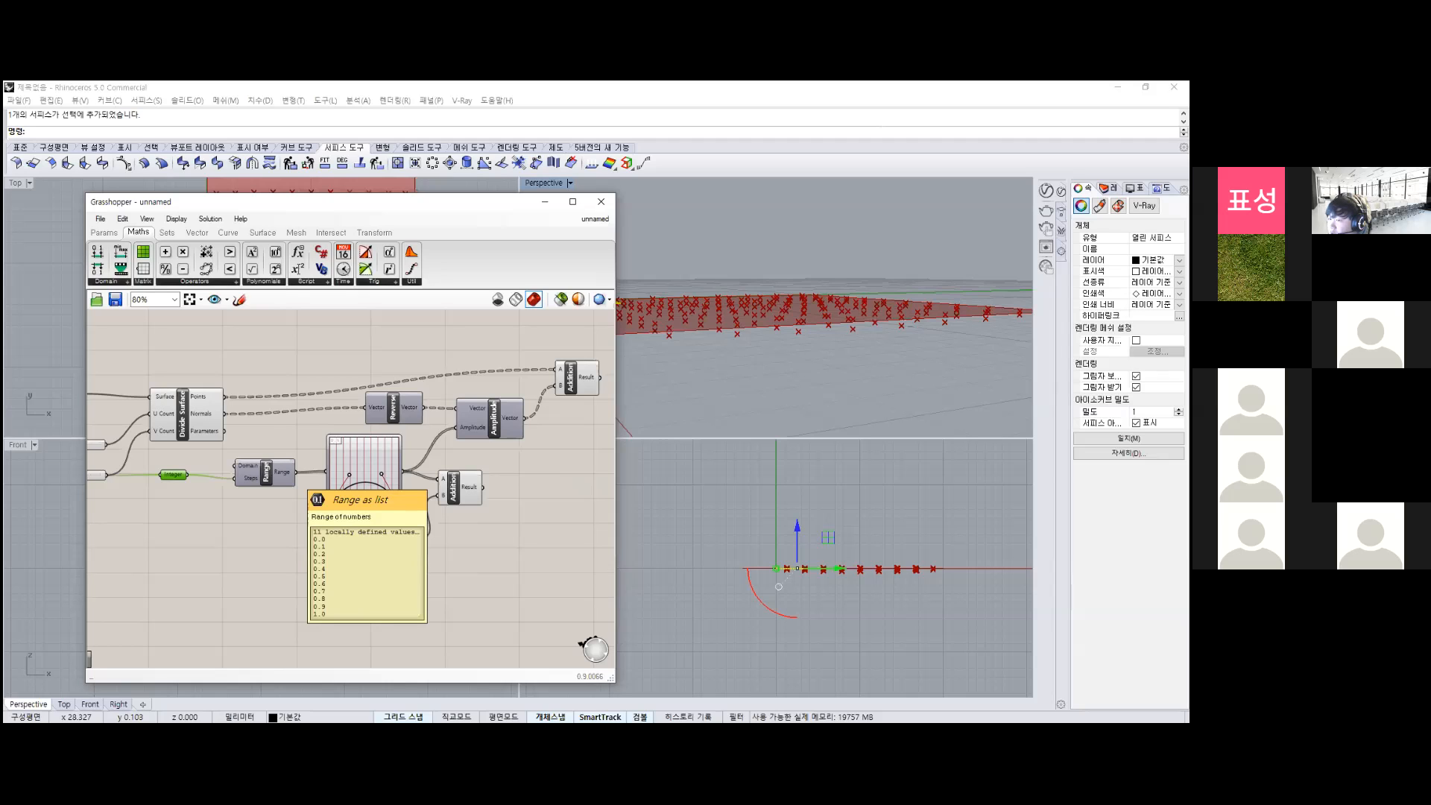
{"action": "scroll", "coordinate": [363, 486], "scroll_direction": "up", "scroll_amount": 3}
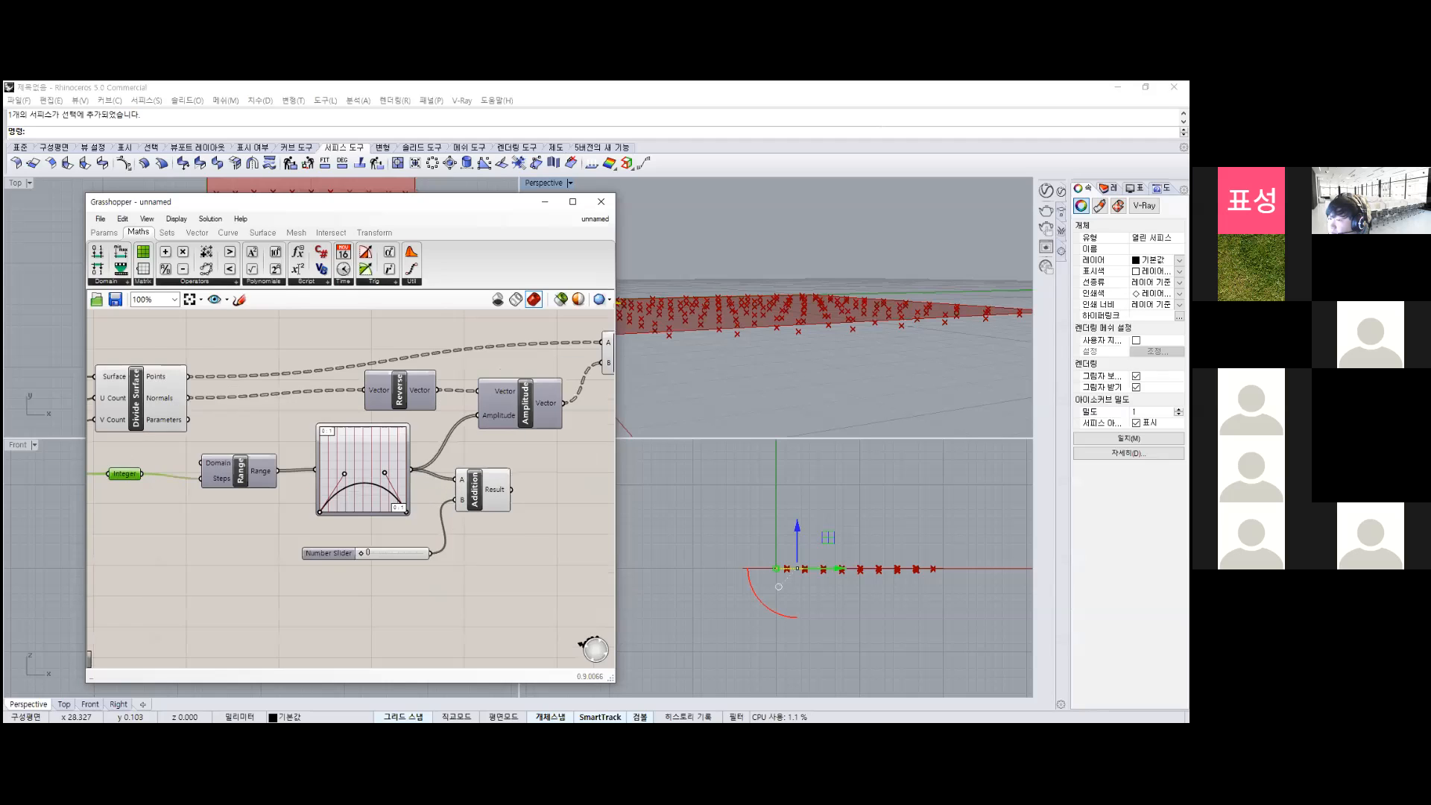
{"action": "scroll", "coordinate": [355, 502], "scroll_direction": "up", "scroll_amount": 1}
{"action": "right_click_drag", "start_coordinate": [436, 517], "coordinate": [392, 480]}
{"action": "mouse_move", "coordinate": [393, 479]}
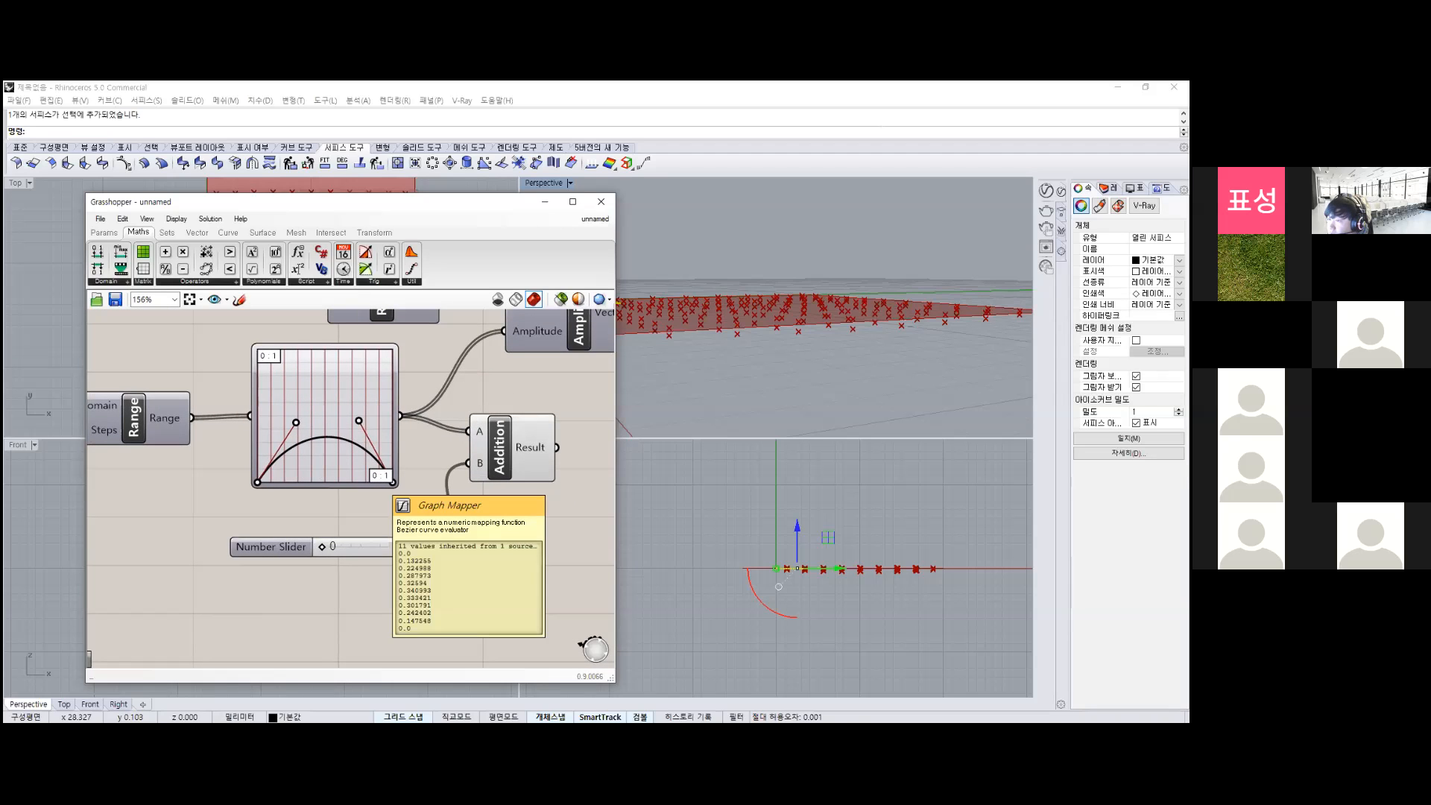
Delete the unused Addition component beside the Graph Mapper and the number slider below it.
{"action": "left_click", "coordinate": [501, 449]}
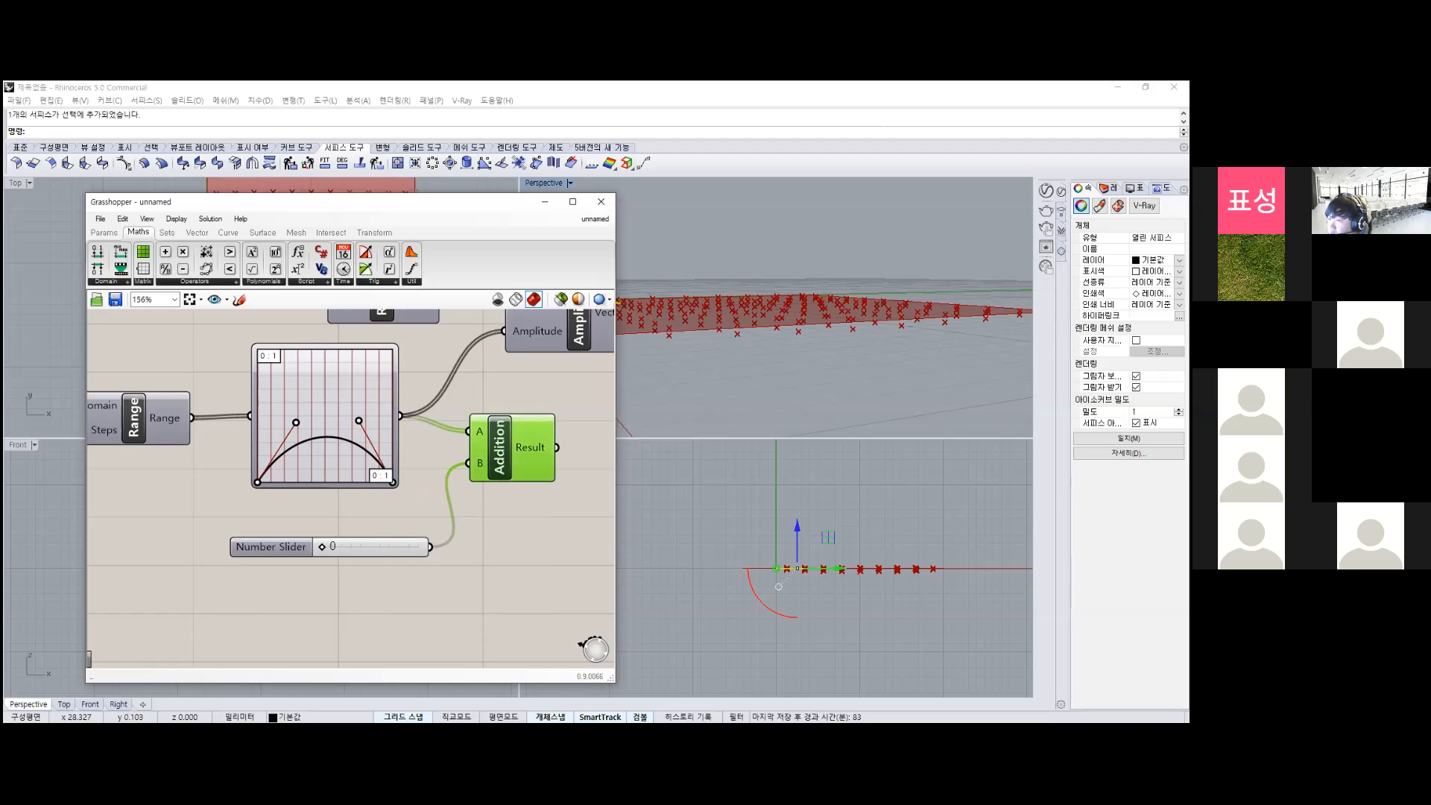
{"action": "scroll", "coordinate": [527, 455], "scroll_direction": "down", "scroll_amount": 3}
{"action": "key", "text": "Delete"}
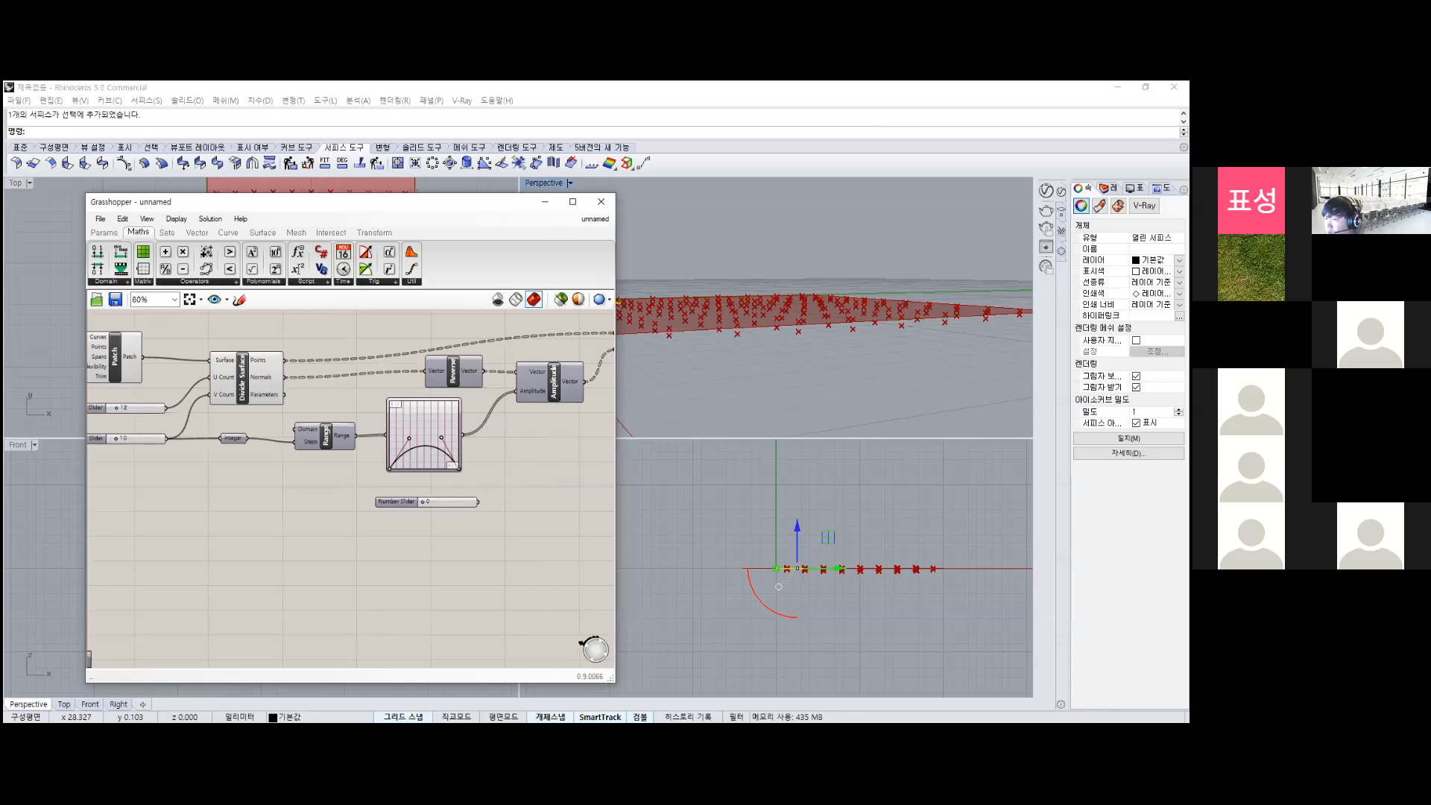
{"action": "left_click", "coordinate": [396, 502]}
{"action": "key", "text": "Delete"}
Add an Integer parameter between the Graph Mapper and Amplitude and route the Graph Mapper output through it.
{"action": "scroll", "coordinate": [478, 451], "scroll_direction": "up", "scroll_amount": 3}
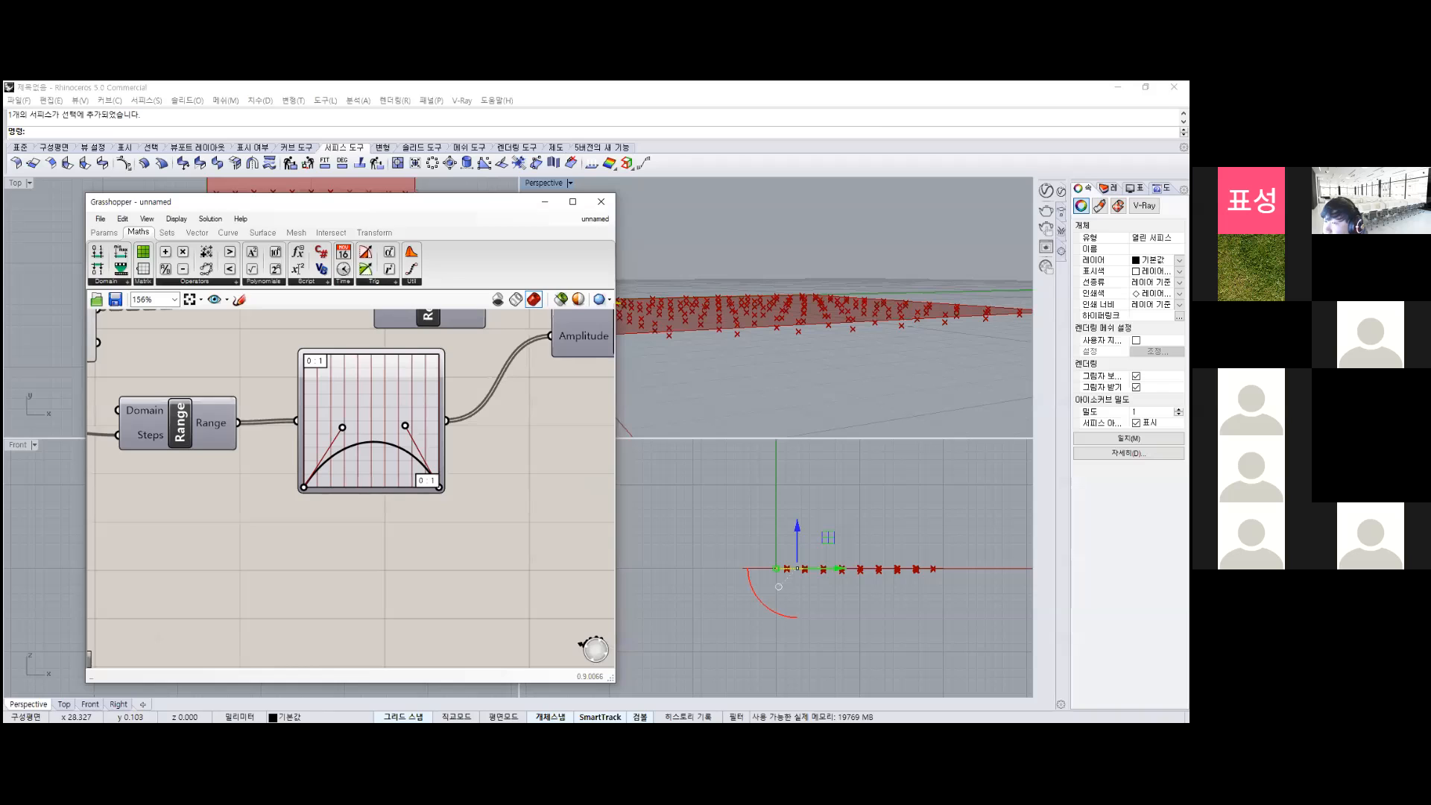
{"action": "double_click", "coordinate": [510, 428]}
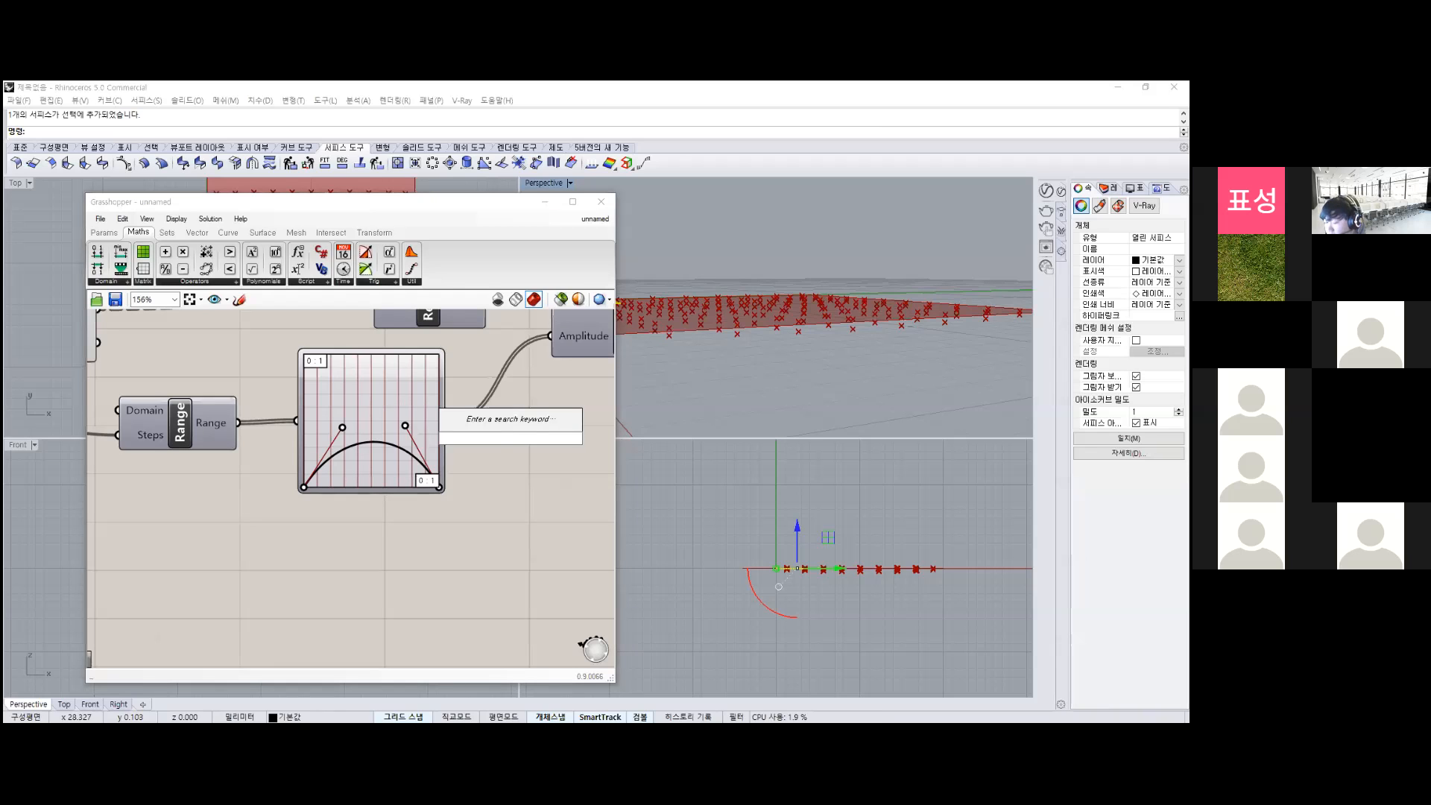
{"action": "type", "text": "int"}
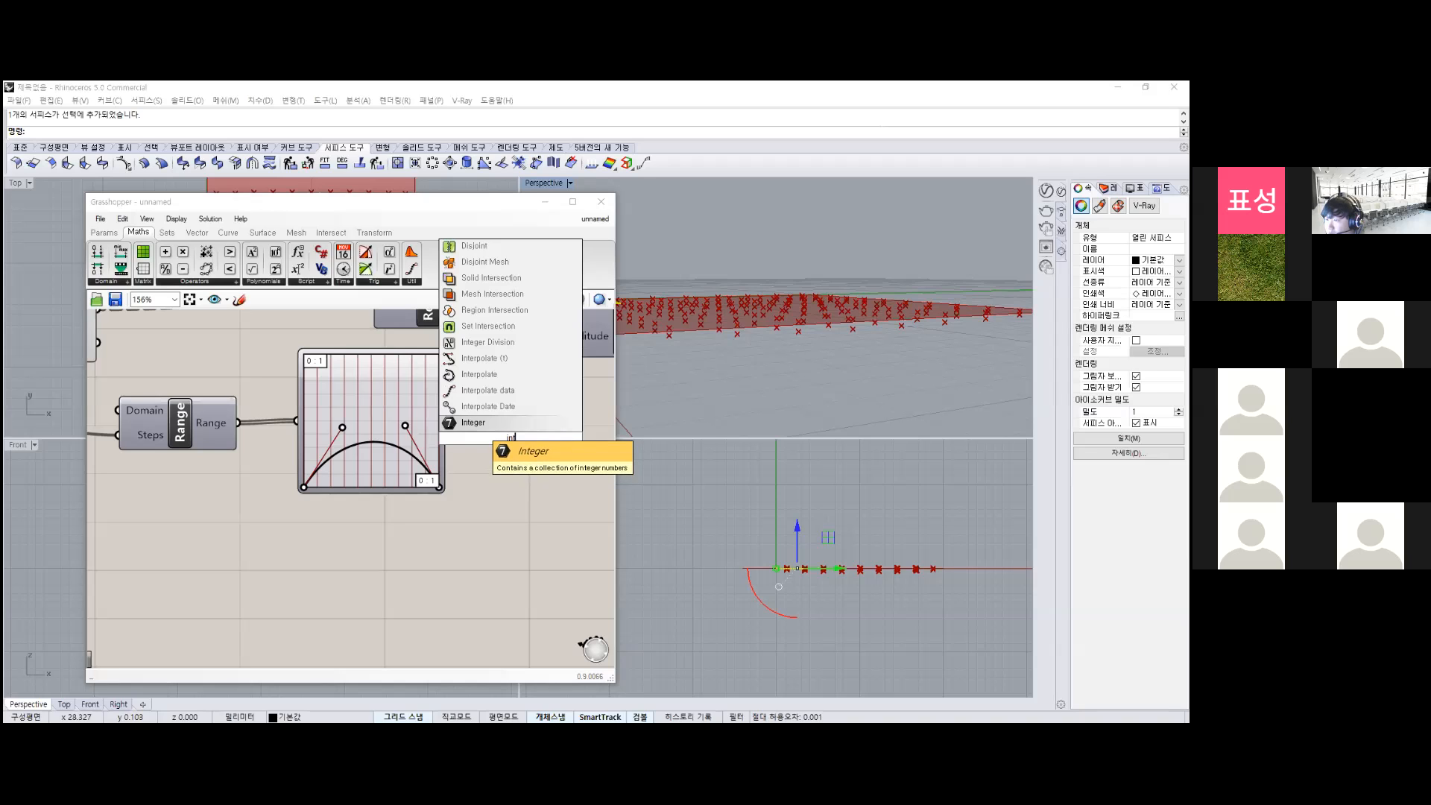
{"action": "key", "text": "Return"}
{"action": "left_click_drag", "start_coordinate": [544, 416], "coordinate": [551, 336]}
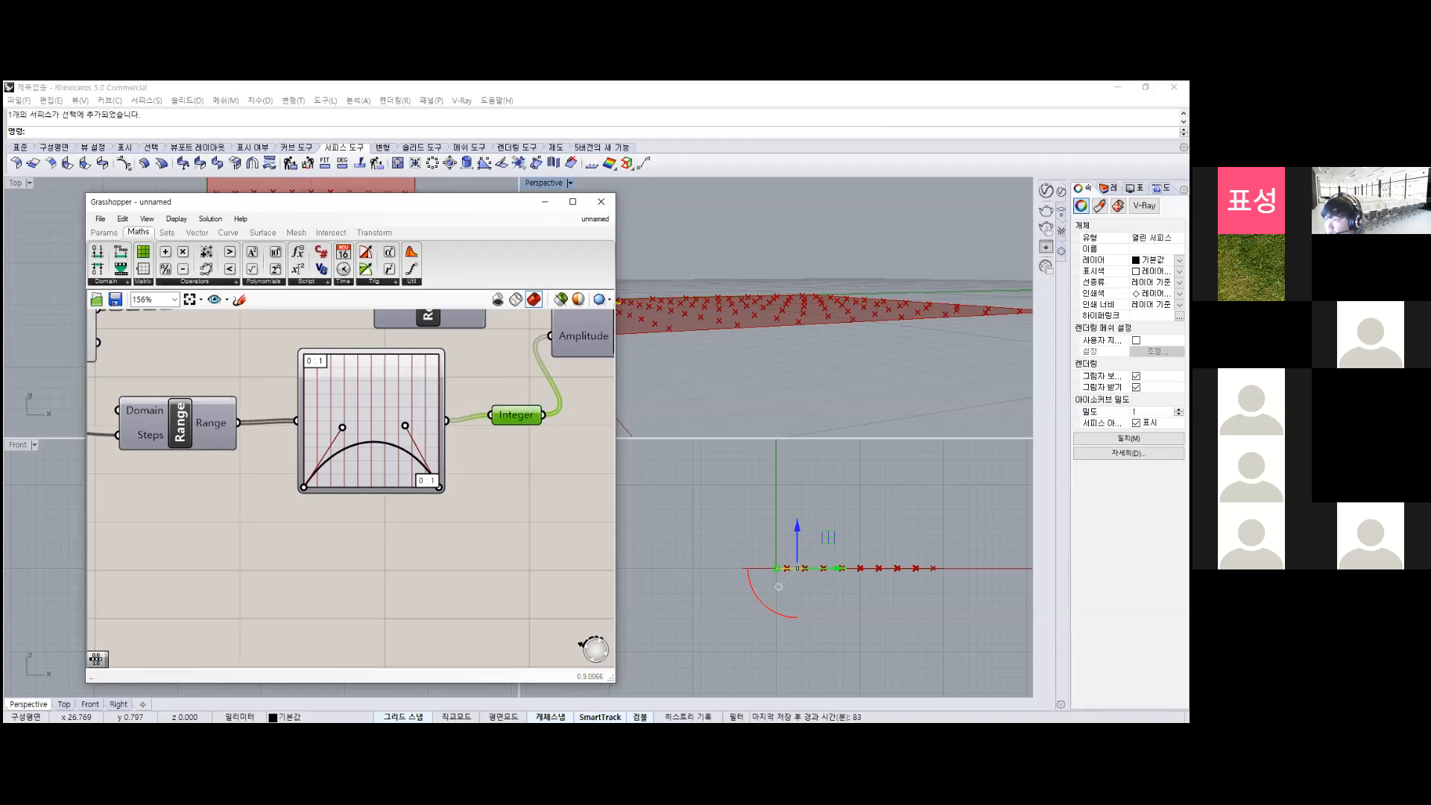
Delete the Integer parameter after the Graph Mapper and reconnect the Graph Mapper output directly to Amplitude's Amplitude input.
{"action": "right_click_drag", "start_coordinate": [522, 373], "coordinate": [453, 451]}
{"action": "left_click", "coordinate": [555, 395]}
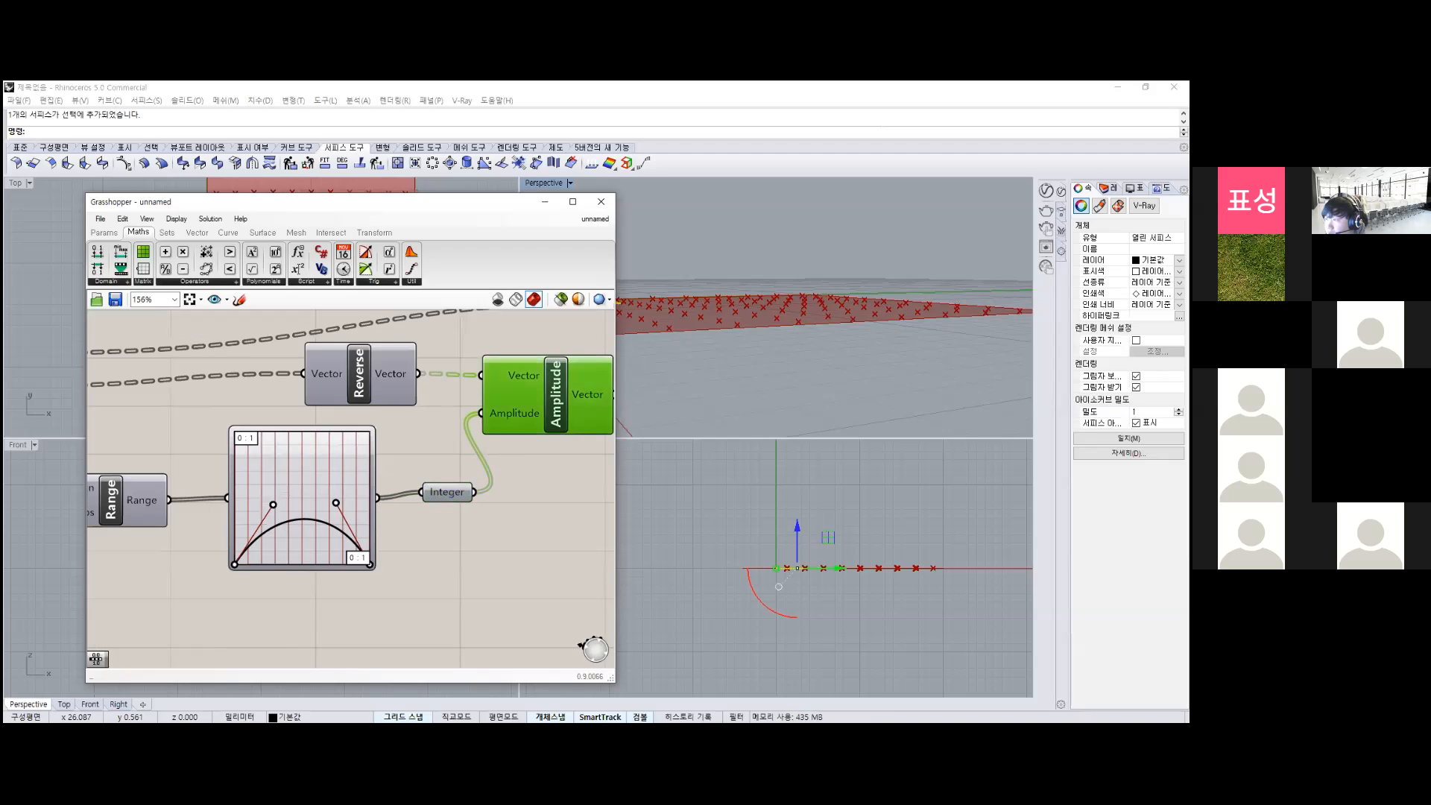
{"action": "left_click", "coordinate": [447, 492]}
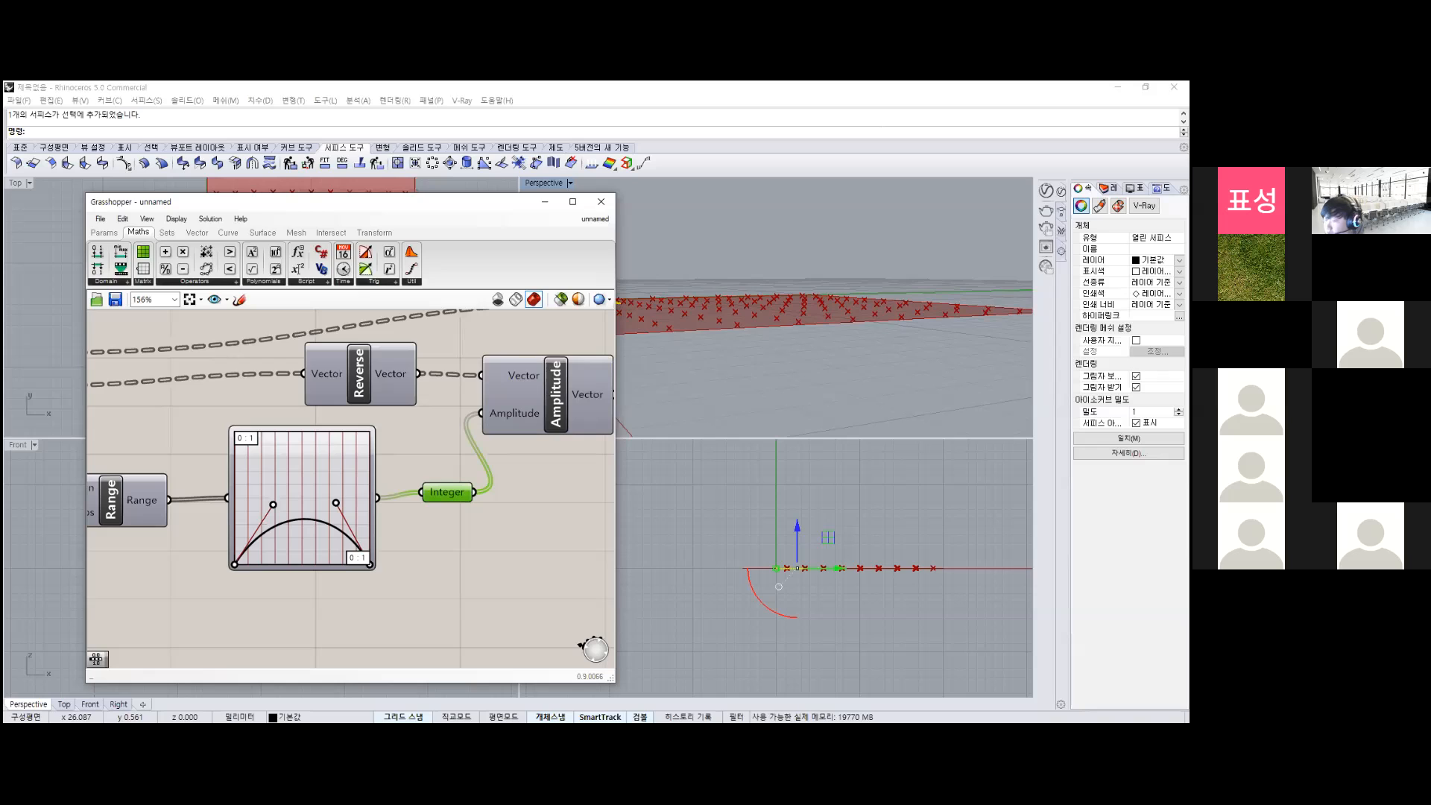
{"action": "key", "text": "Delete"}
{"action": "left_click_drag", "start_coordinate": [481, 413], "coordinate": [378, 498]}
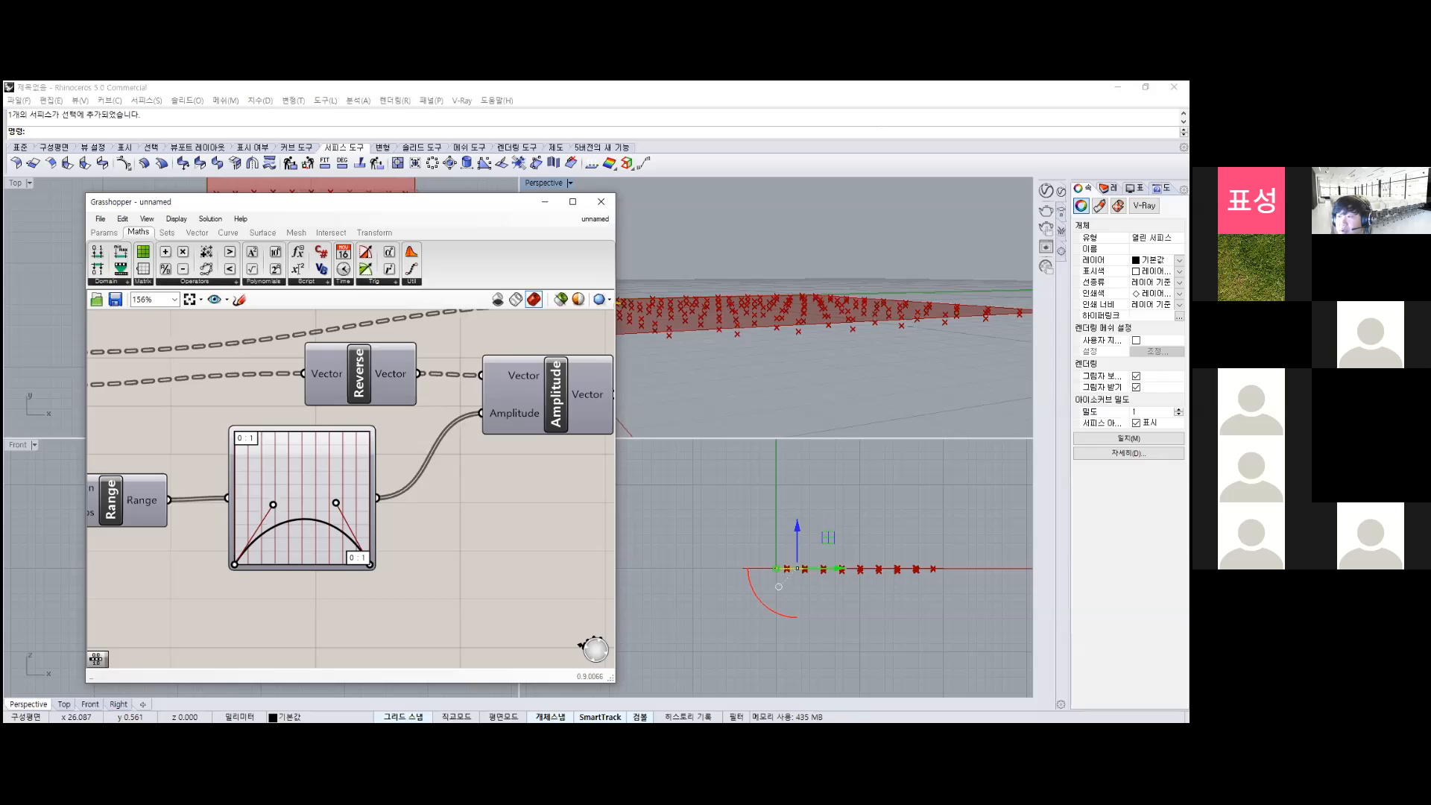
Try to negate Amplitude's Amplitude input by applying the expression x*-1 to it.
{"action": "left_click", "coordinate": [506, 413]}
{"action": "right_click", "coordinate": [507, 413]}
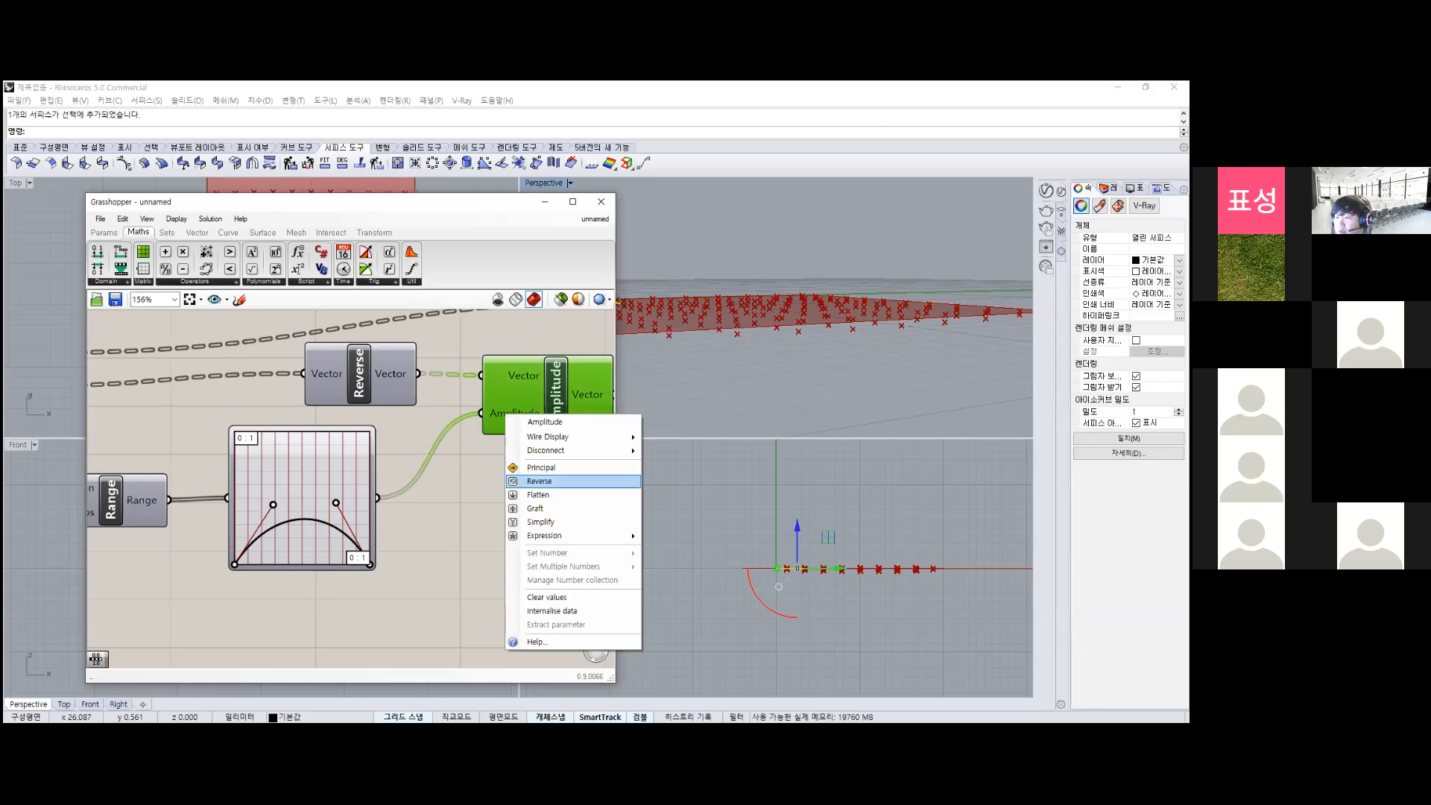
{"action": "mouse_move", "coordinate": [552, 535]}
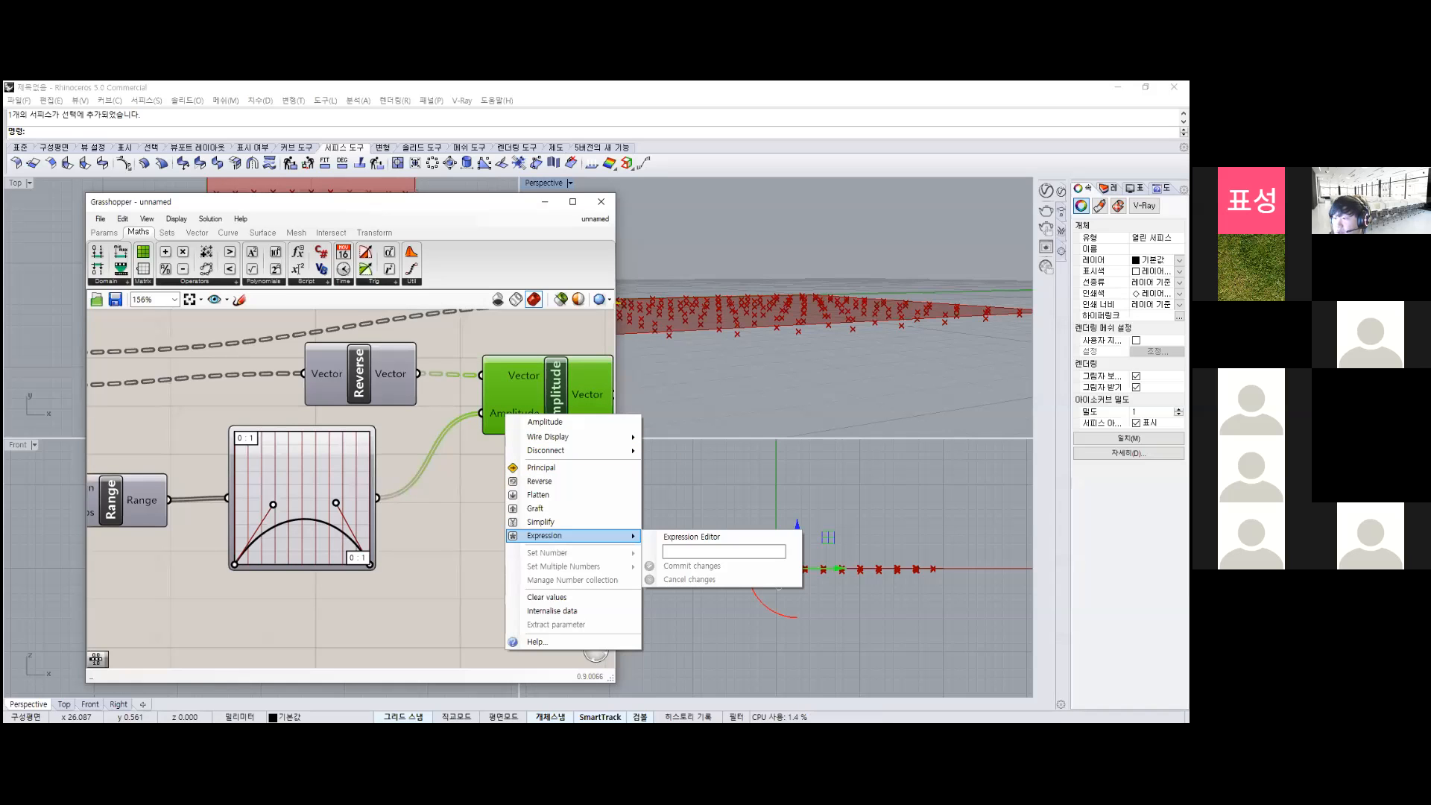
{"action": "left_click", "coordinate": [724, 552]}
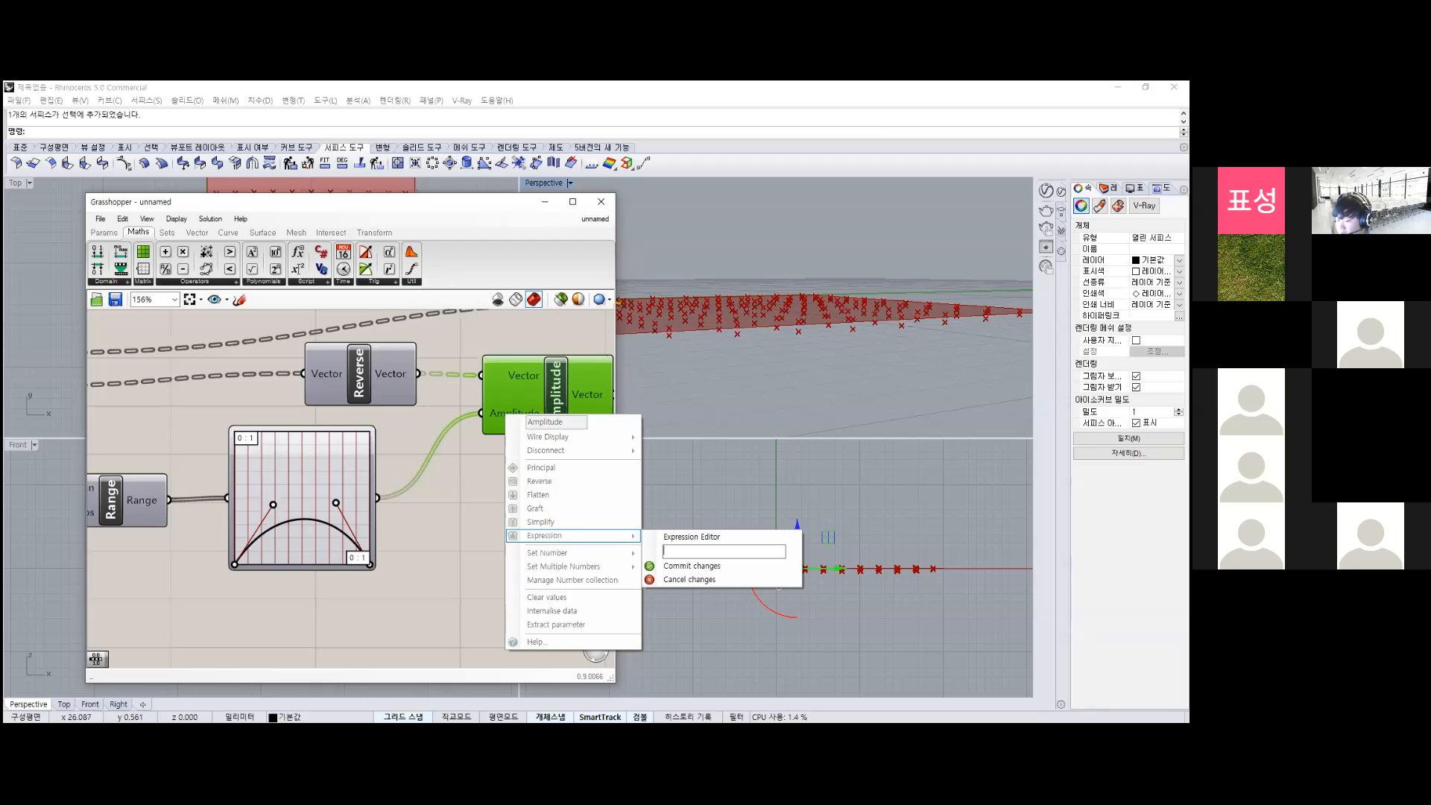
{"action": "type", "text": "*-1"}
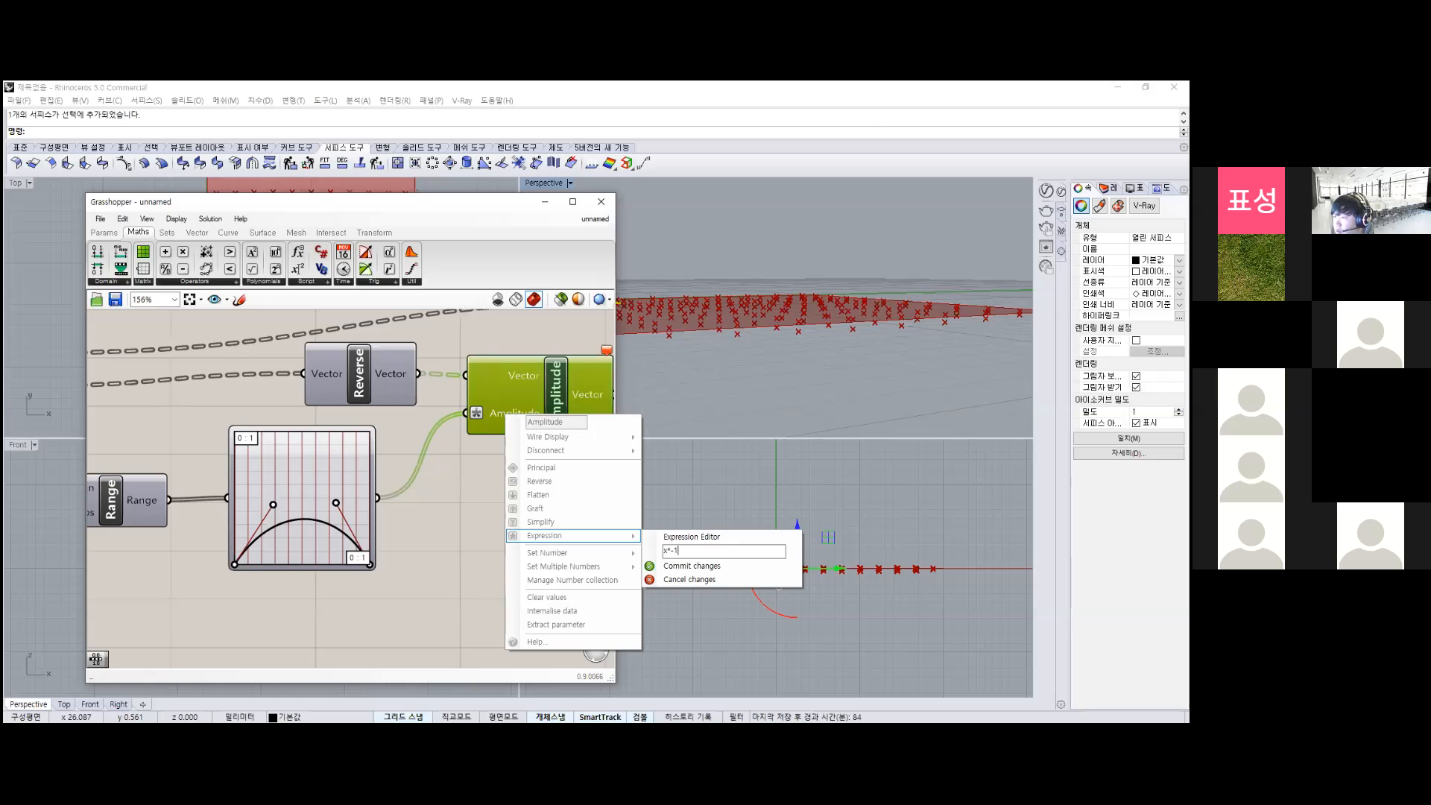
{"action": "left_click", "coordinate": [689, 567]}
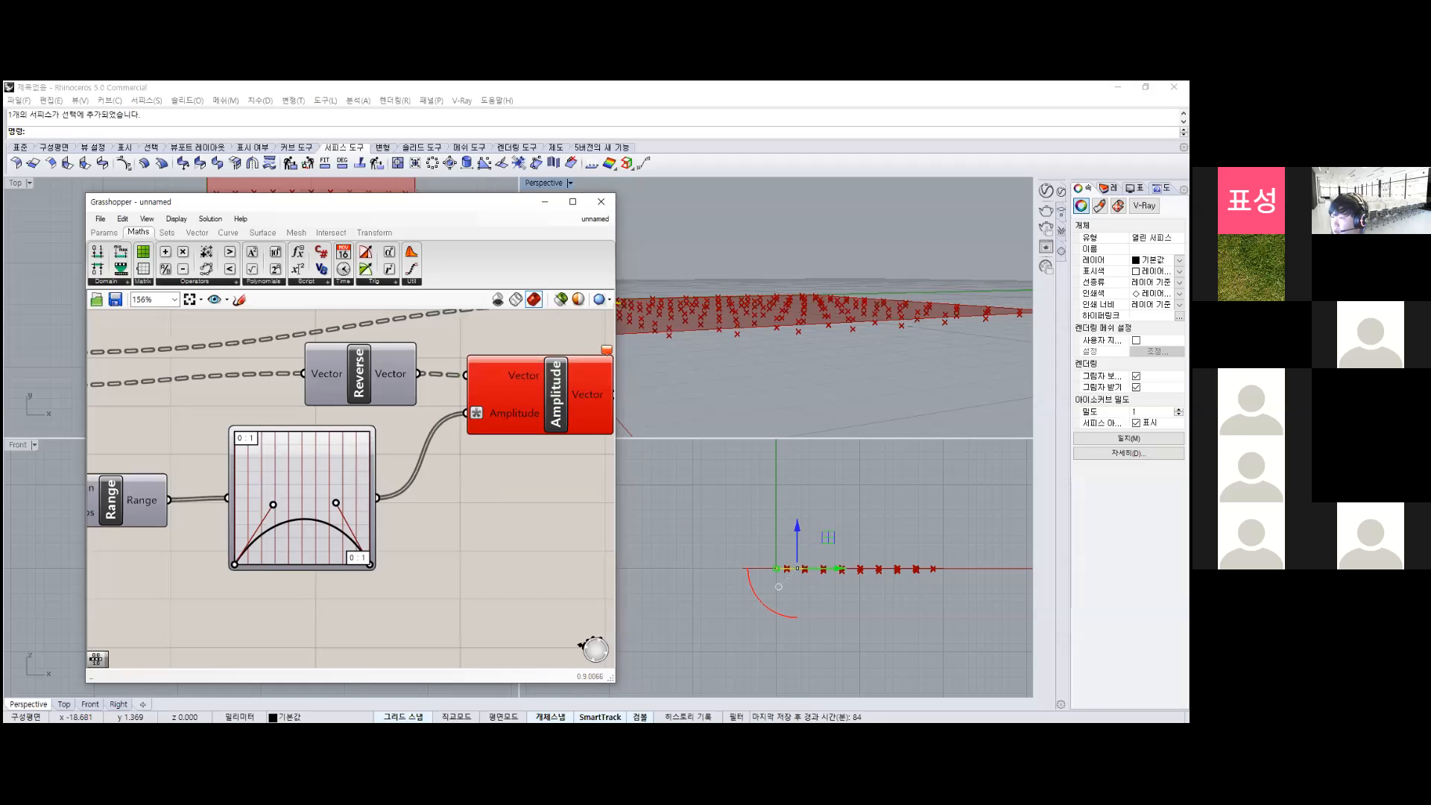
Clear the expression from Amplitude's Amplitude input.
{"action": "right_click", "coordinate": [476, 414]}
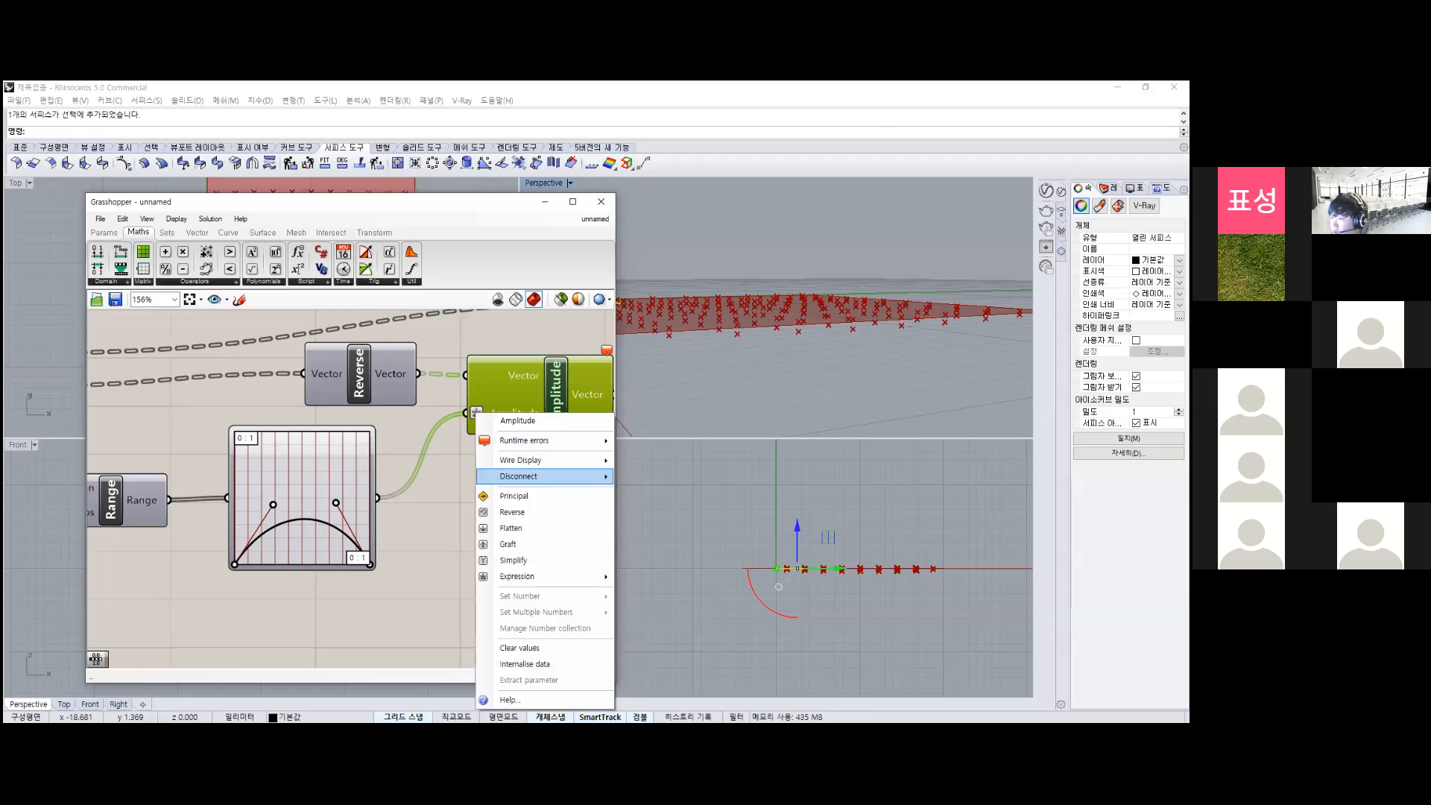
{"action": "mouse_move", "coordinate": [522, 477]}
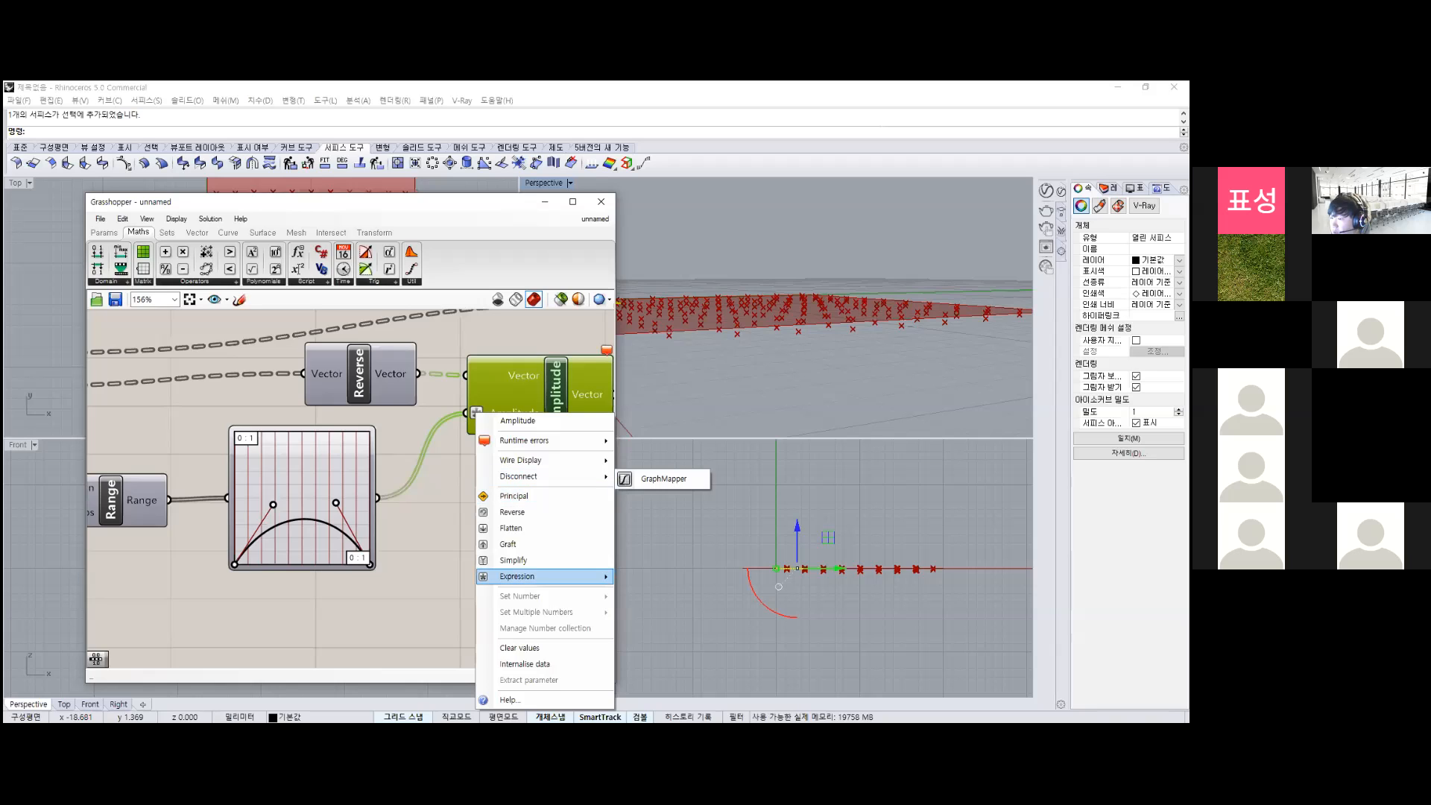
{"action": "mouse_move", "coordinate": [522, 576]}
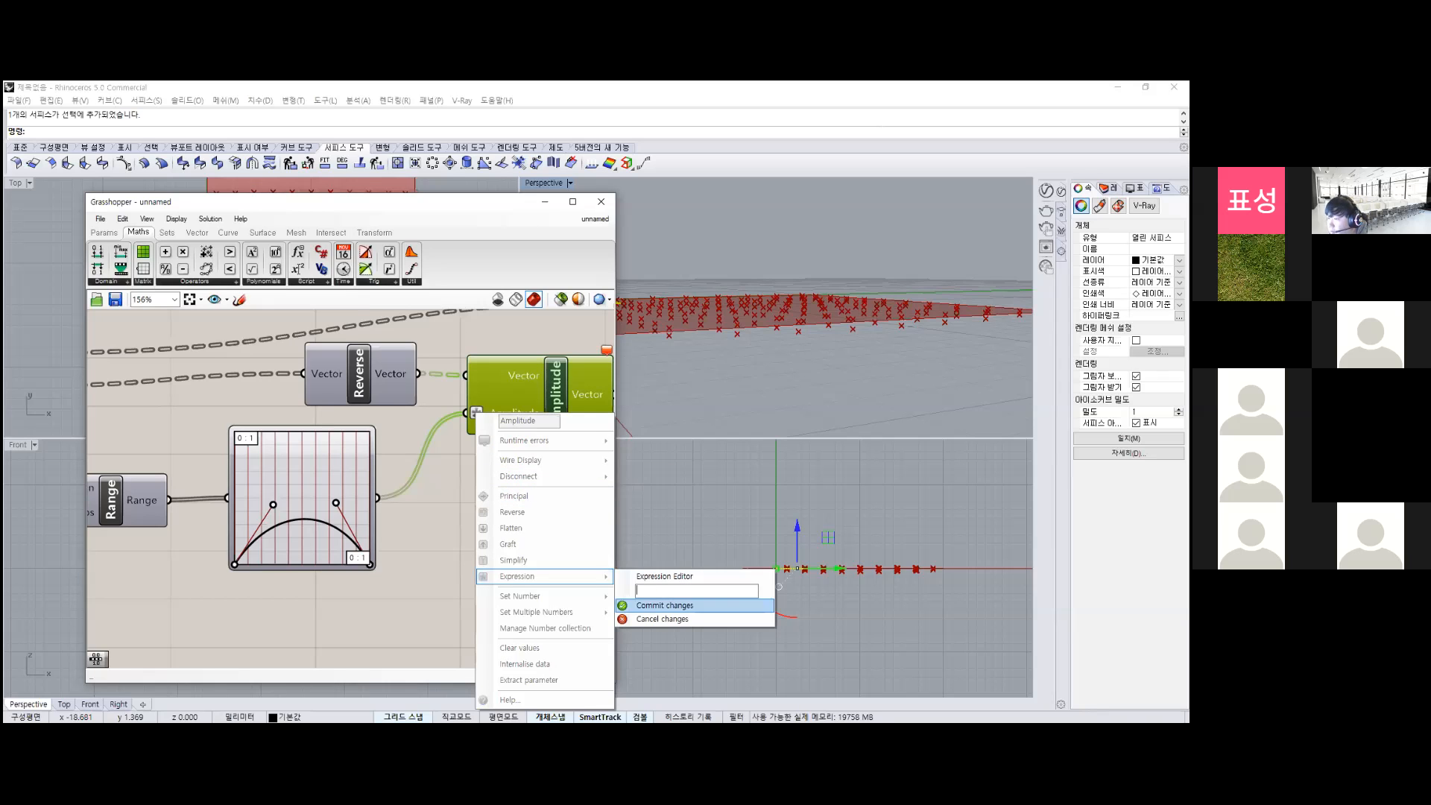
{"action": "left_click", "coordinate": [663, 606]}
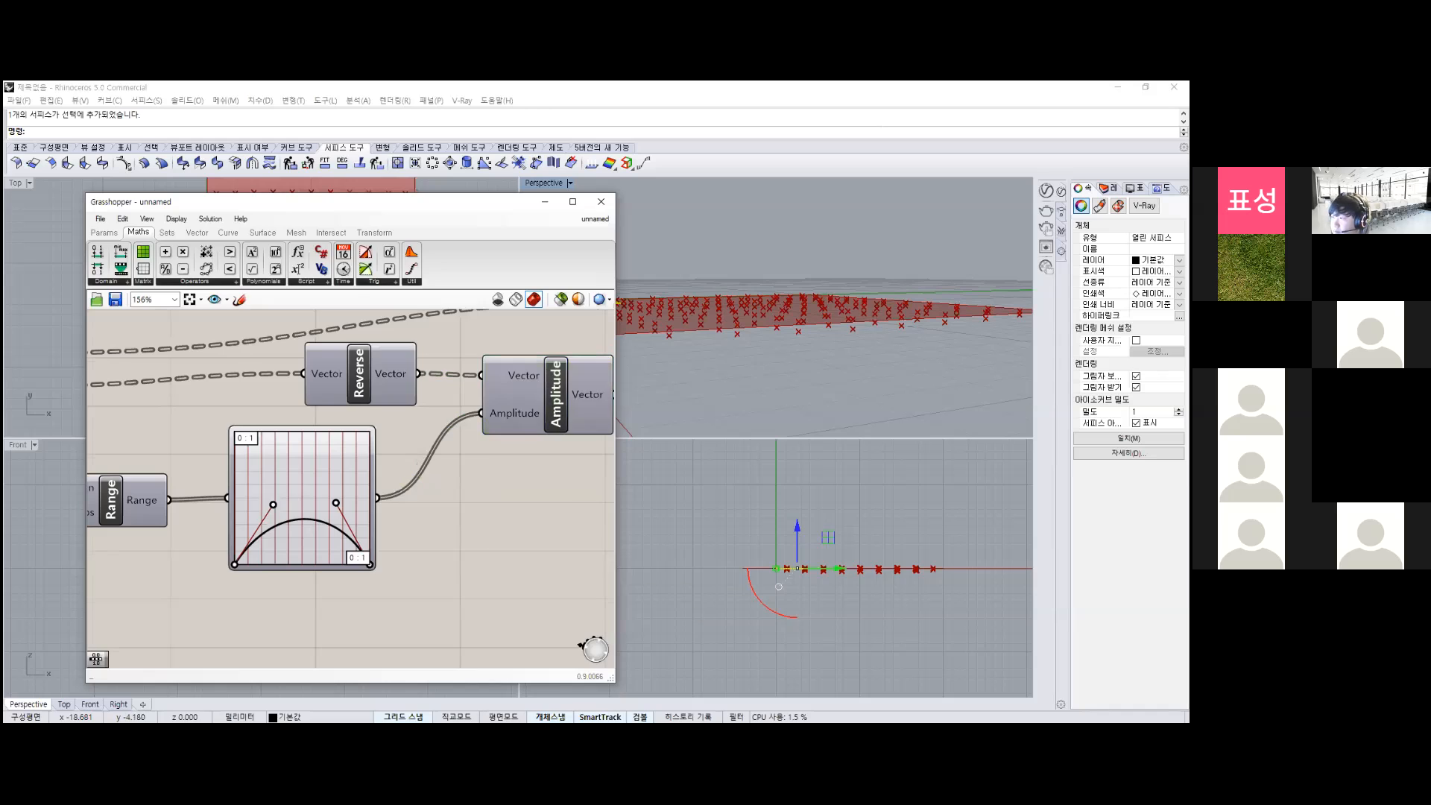
Examine the offset points in the Perspective viewport and the component chain leading into Amplitude.
{"action": "right_click_drag", "start_coordinate": [495, 477], "coordinate": [417, 481]}
{"action": "left_click", "coordinate": [478, 400]}
{"action": "mouse_move", "coordinate": [806, 365]}
{"action": "right_mouse_down"}
{"action": "mouse_move", "coordinate": [794, 306]}
{"action": "mouse_move", "coordinate": [786, 395]}
{"action": "mouse_move", "coordinate": [786, 346]}
{"action": "right_mouse_up"}
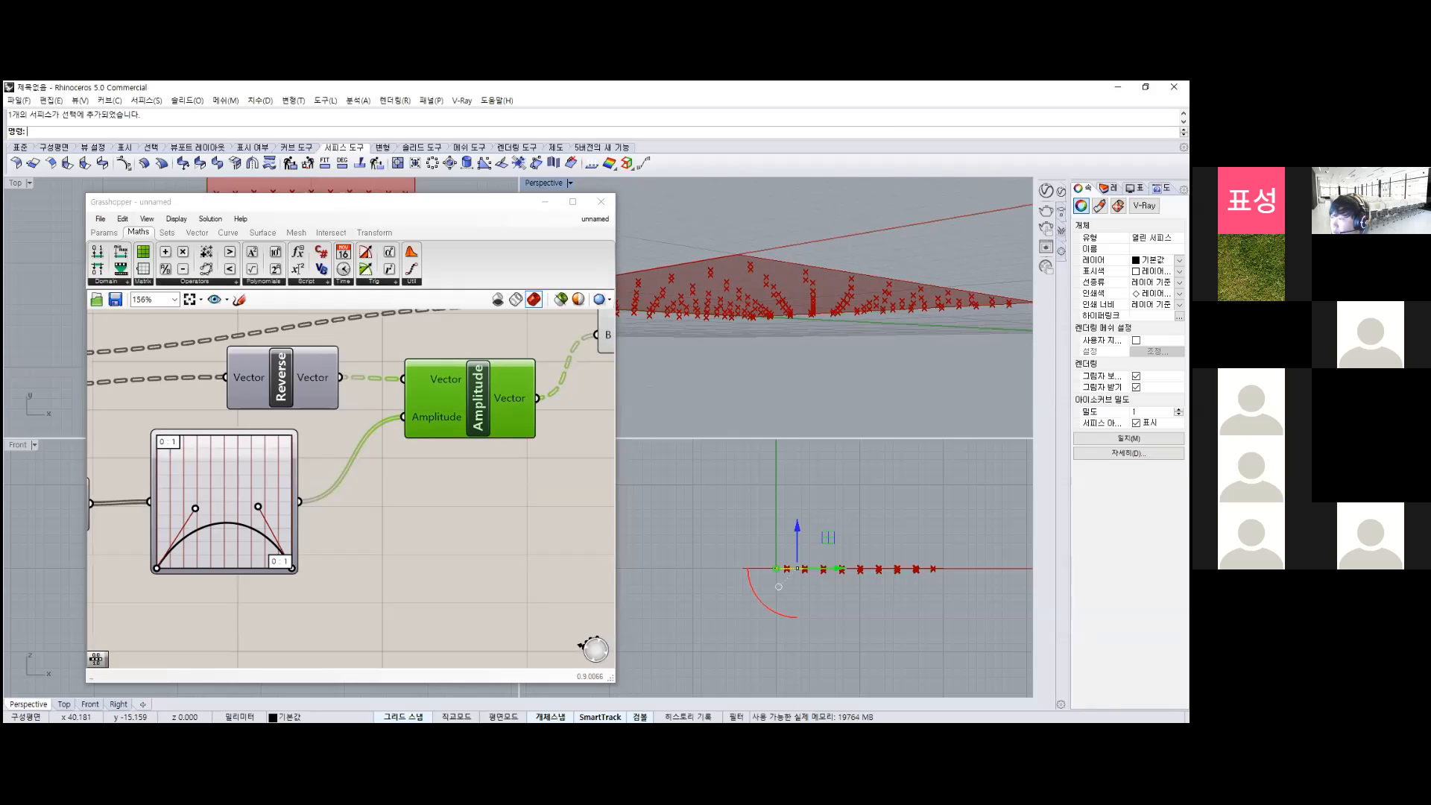
{"action": "scroll", "coordinate": [522, 468], "scroll_direction": "down", "scroll_amount": 3}
{"action": "scroll", "coordinate": [456, 480], "scroll_direction": "up", "scroll_amount": 2}
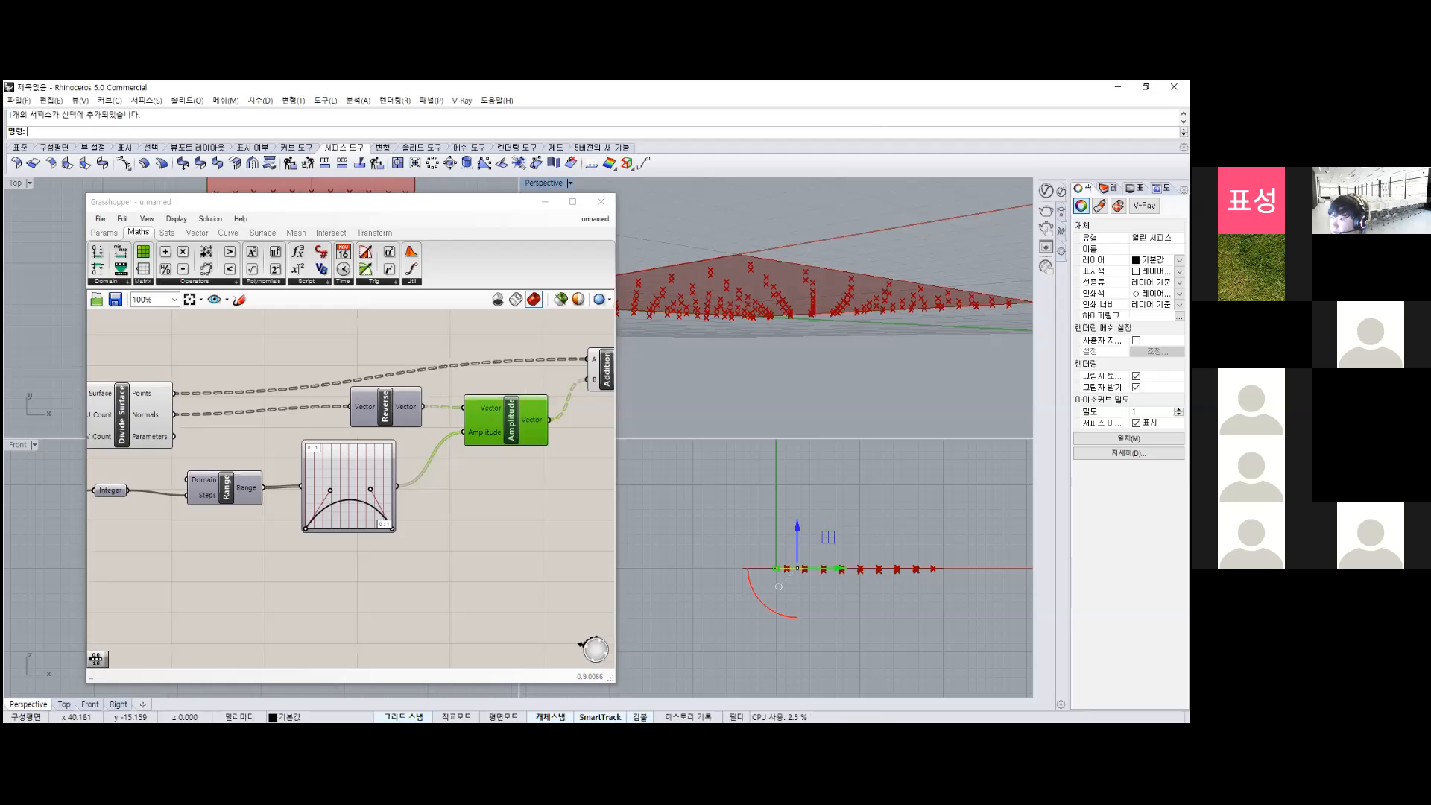
{"action": "right_click_drag", "start_coordinate": [417, 492], "coordinate": [485, 475]}
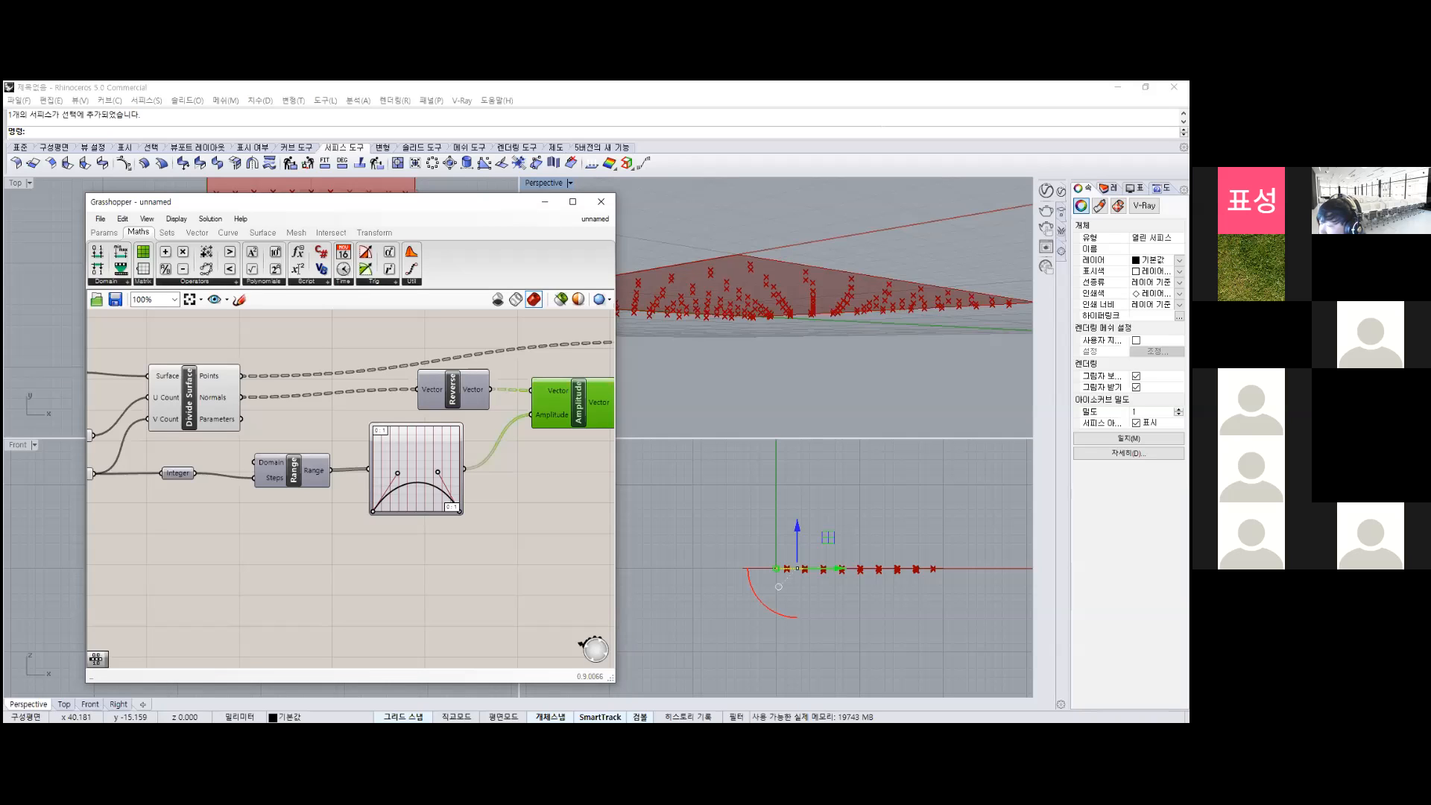
{"action": "key", "text": "Escape"}
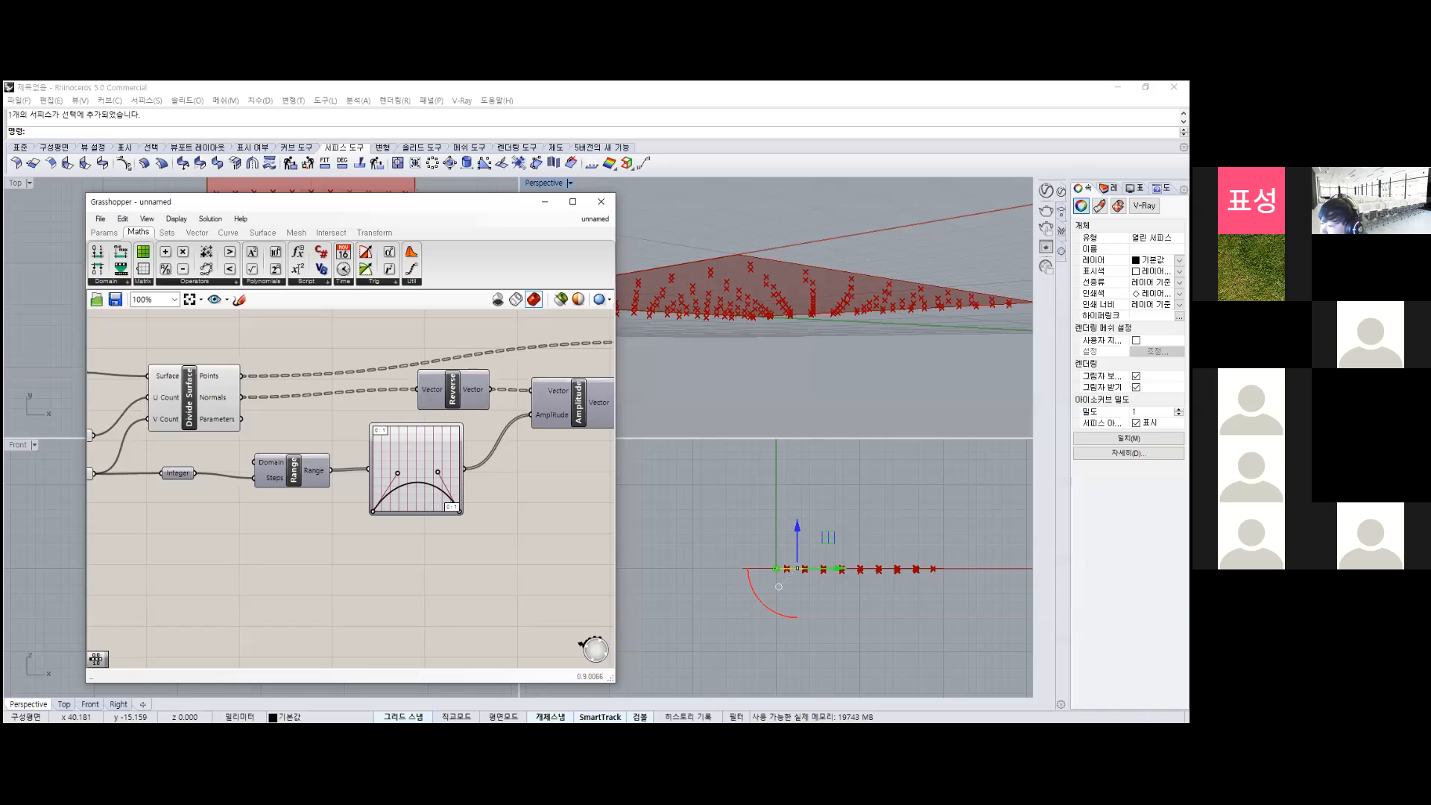
Add a Multiplication component below Amplitude and connect the Graph Mapper output to its A input.
{"action": "scroll", "coordinate": [215, 522], "scroll_direction": "down", "scroll_amount": 2}
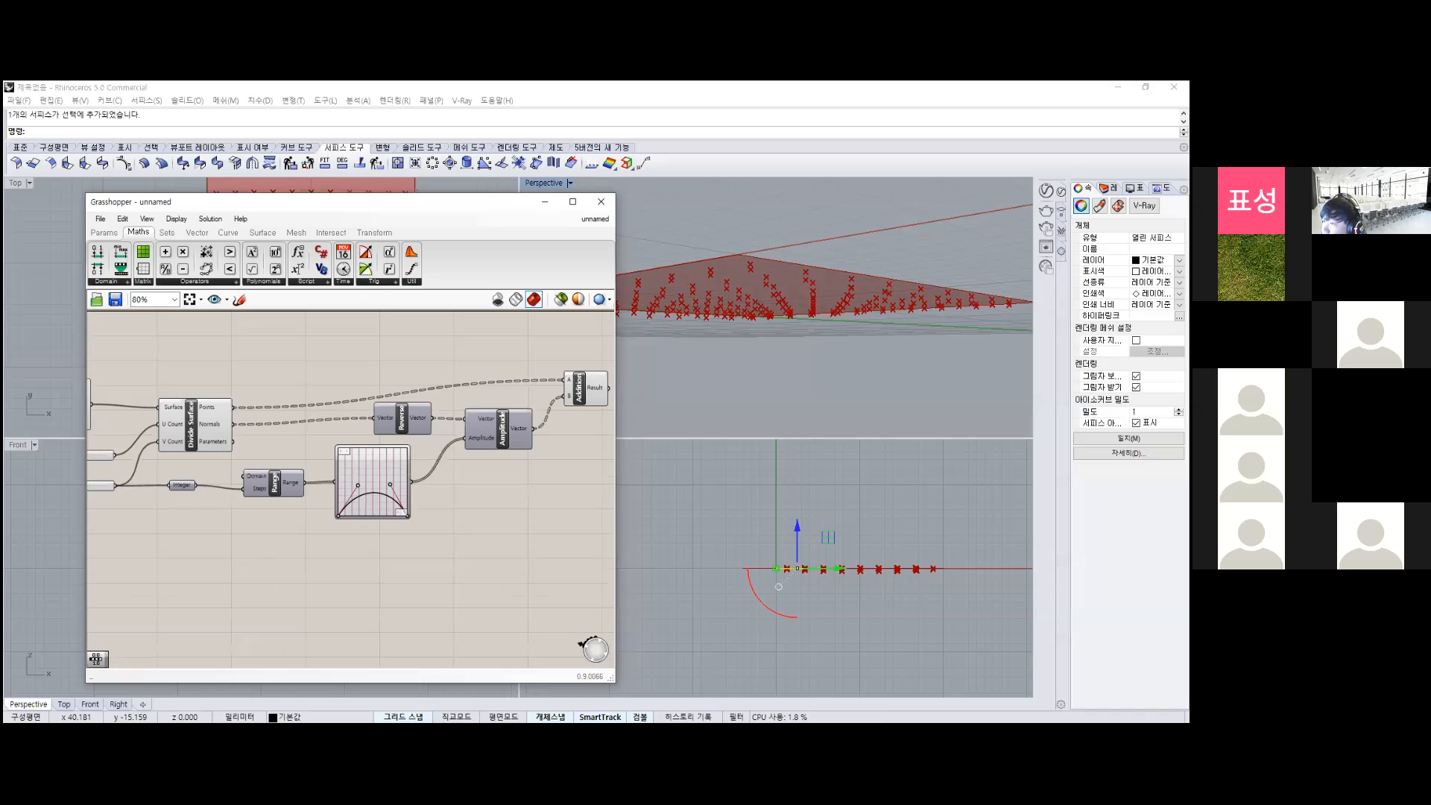
{"action": "scroll", "coordinate": [434, 507], "scroll_direction": "down", "scroll_amount": 1}
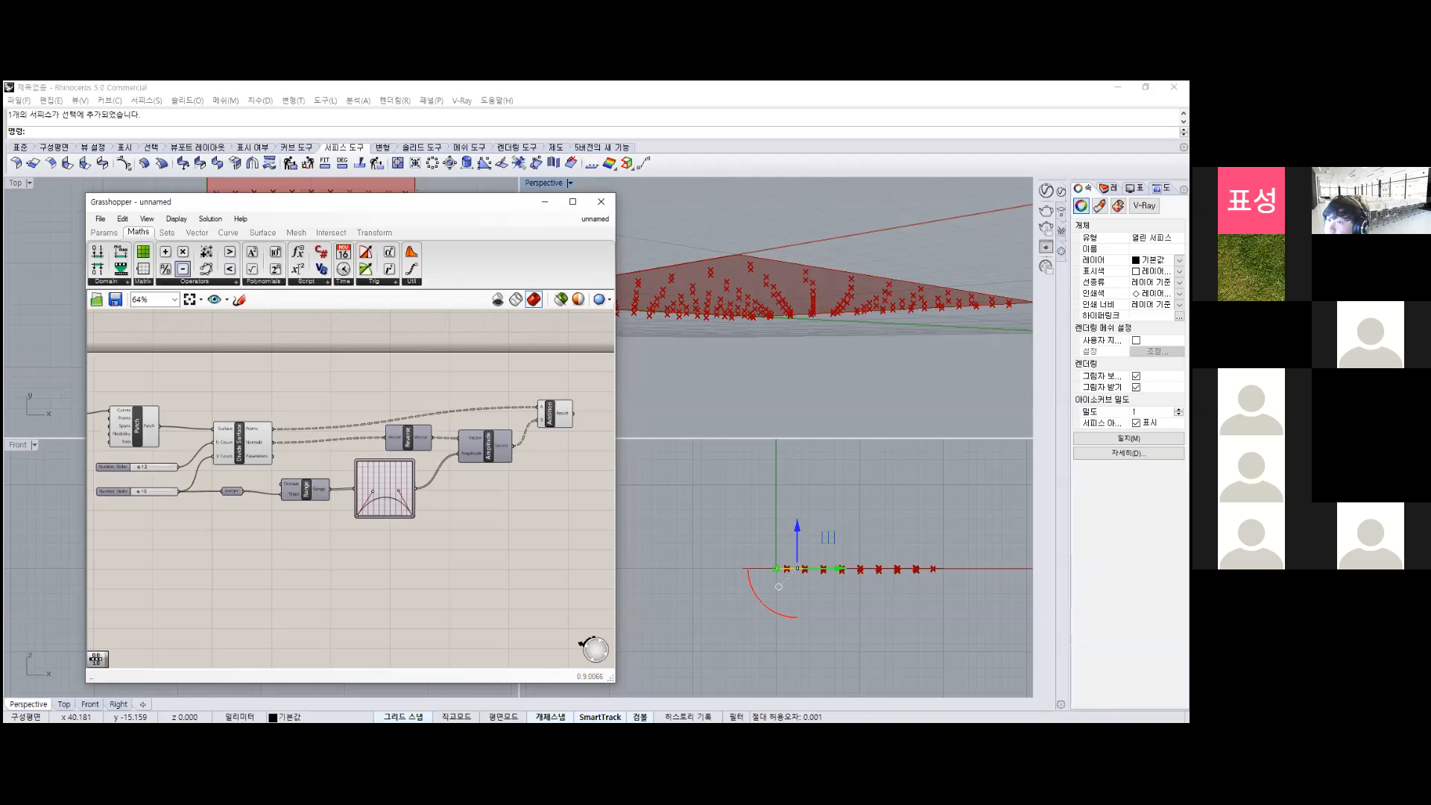
{"action": "left_click", "coordinate": [452, 520]}
{"action": "scroll", "coordinate": [451, 518], "scroll_direction": "up", "scroll_amount": 4}
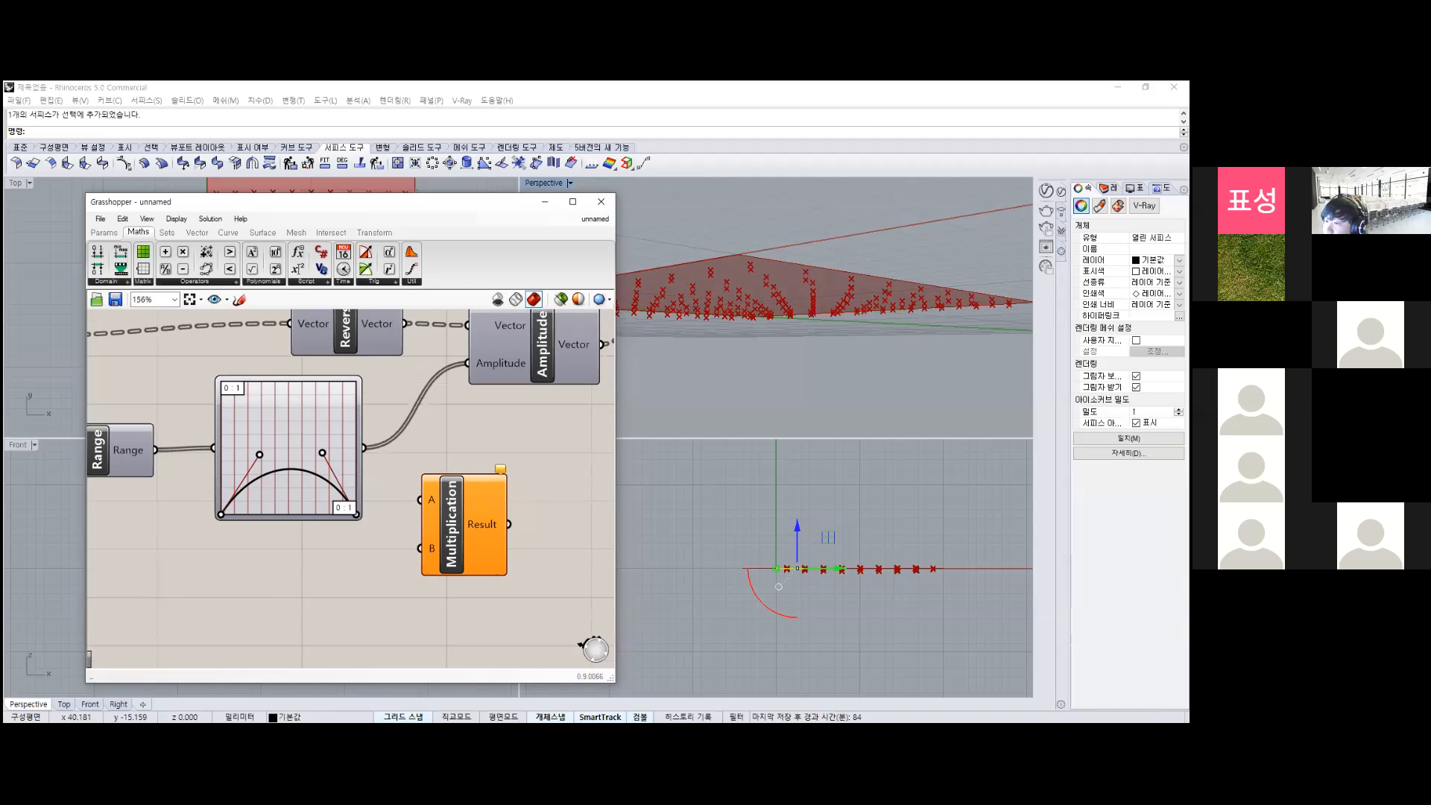
{"action": "left_click_drag", "start_coordinate": [365, 448], "coordinate": [419, 500]}
Duplicate the lower number slider below the Graph Mapper and connect the copy to Multiplication's B input.
{"action": "scroll", "coordinate": [534, 480], "scroll_direction": "down", "scroll_amount": 4}
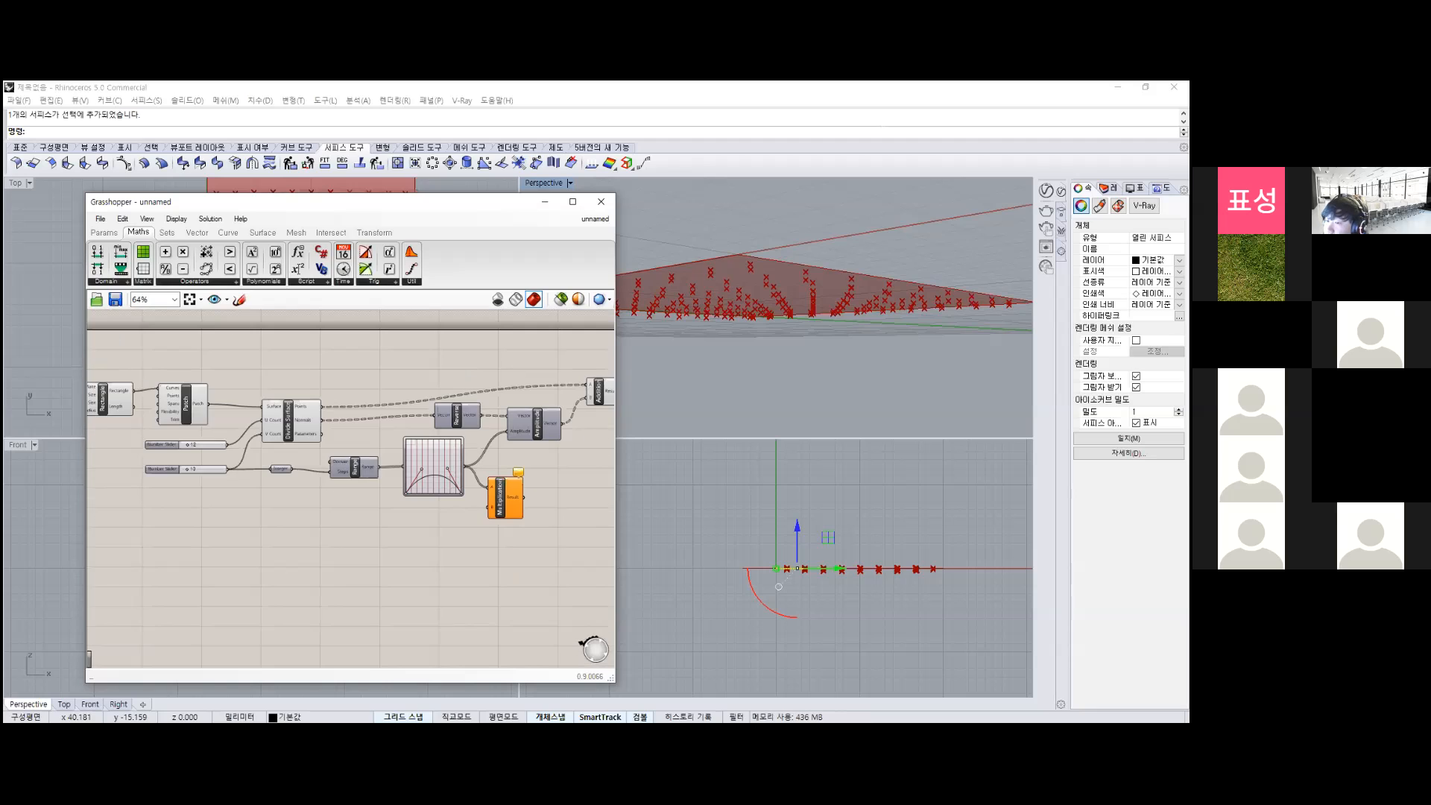
{"action": "left_click", "coordinate": [162, 470]}
{"action": "left_click_drag", "start_coordinate": [162, 470], "coordinate": [374, 529], "text": "alt"}
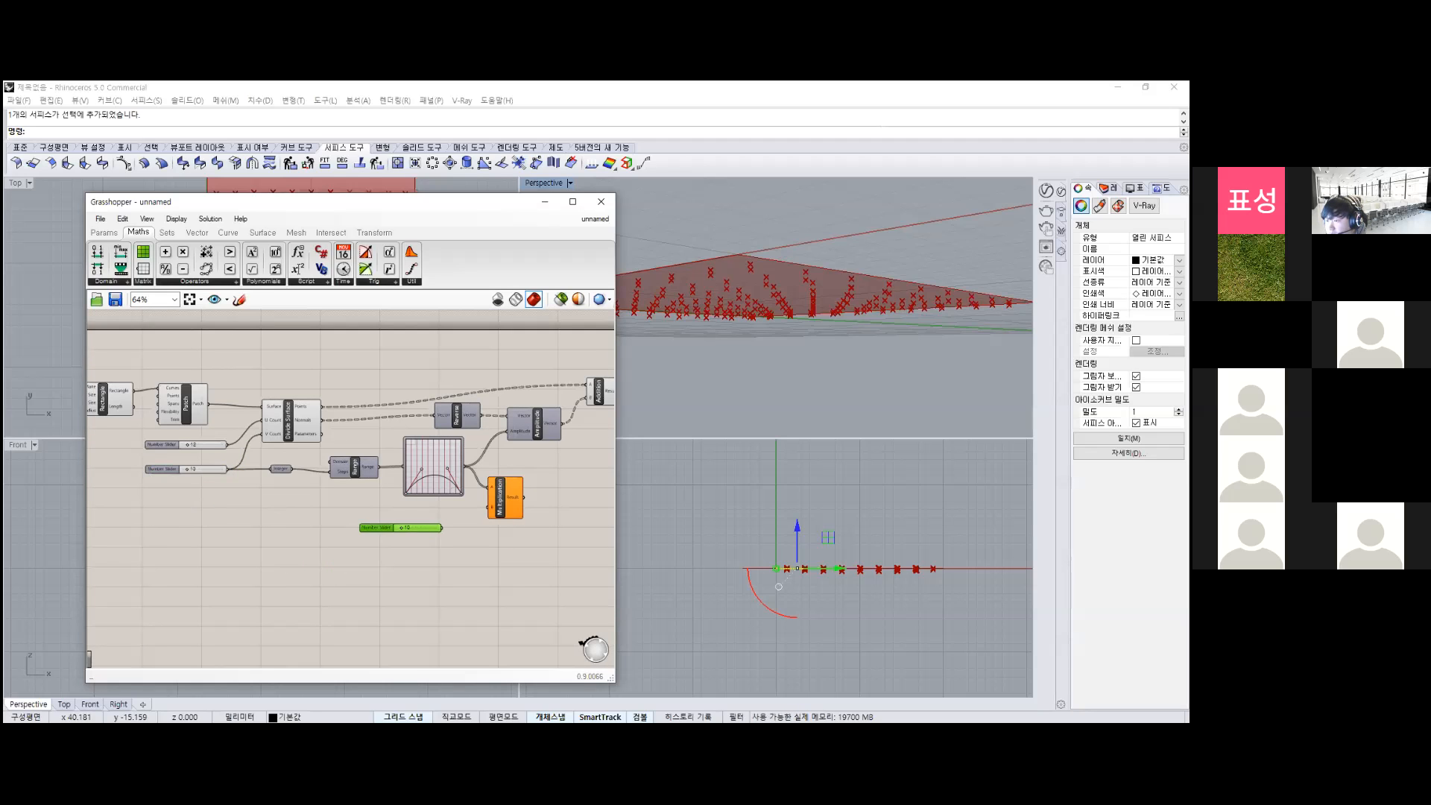
{"action": "scroll", "coordinate": [477, 526], "scroll_direction": "up", "scroll_amount": 4}
{"action": "left_click_drag", "start_coordinate": [245, 531], "coordinate": [331, 511]}
{"action": "left_click_drag", "start_coordinate": [489, 511], "coordinate": [514, 481]}
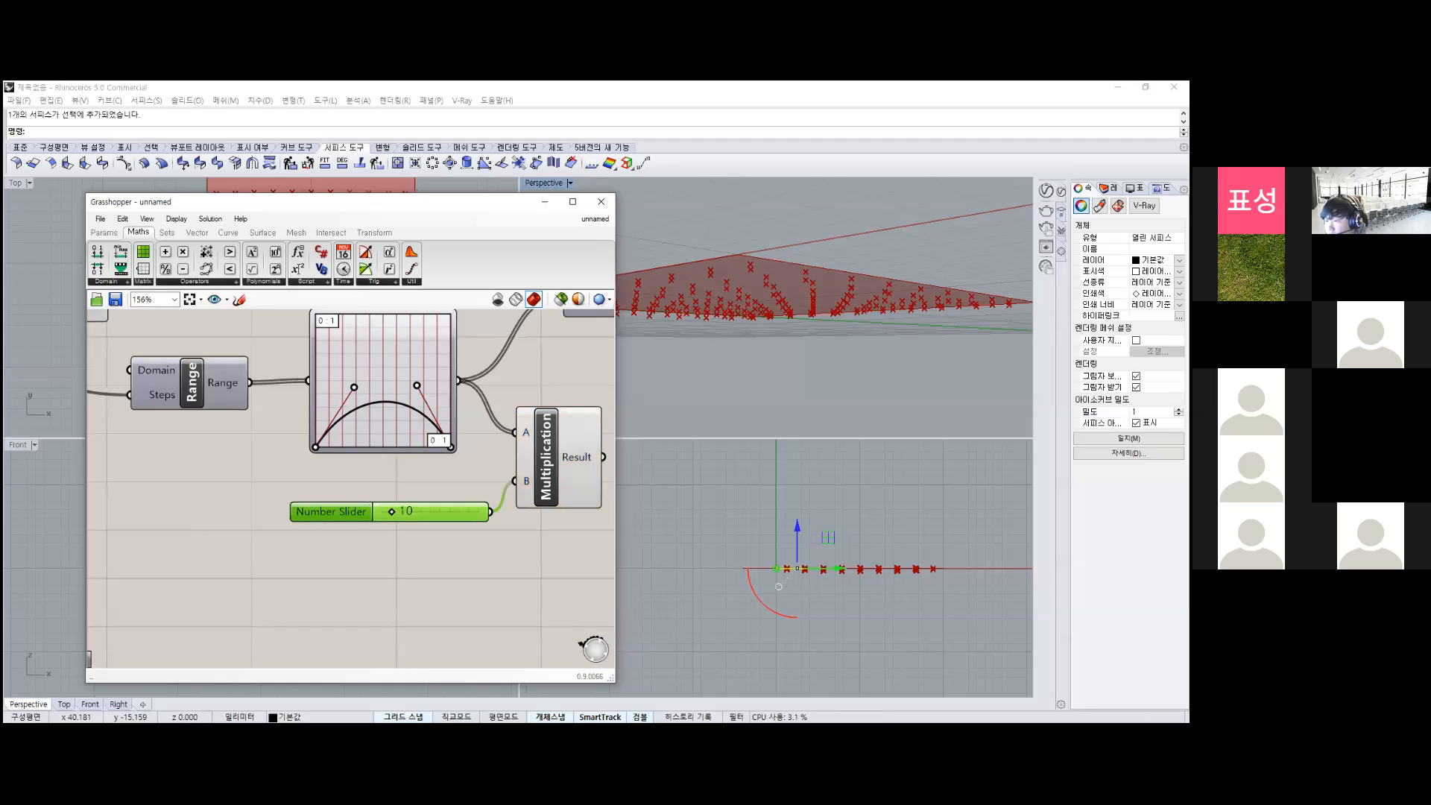
Set the multiplier slider to 2 and feed the Multiplication result into Amplitude's Amplitude input.
{"action": "left_click_drag", "start_coordinate": [392, 512], "coordinate": [440, 438]}
{"action": "scroll", "coordinate": [350, 536], "scroll_direction": "down", "scroll_amount": 4}
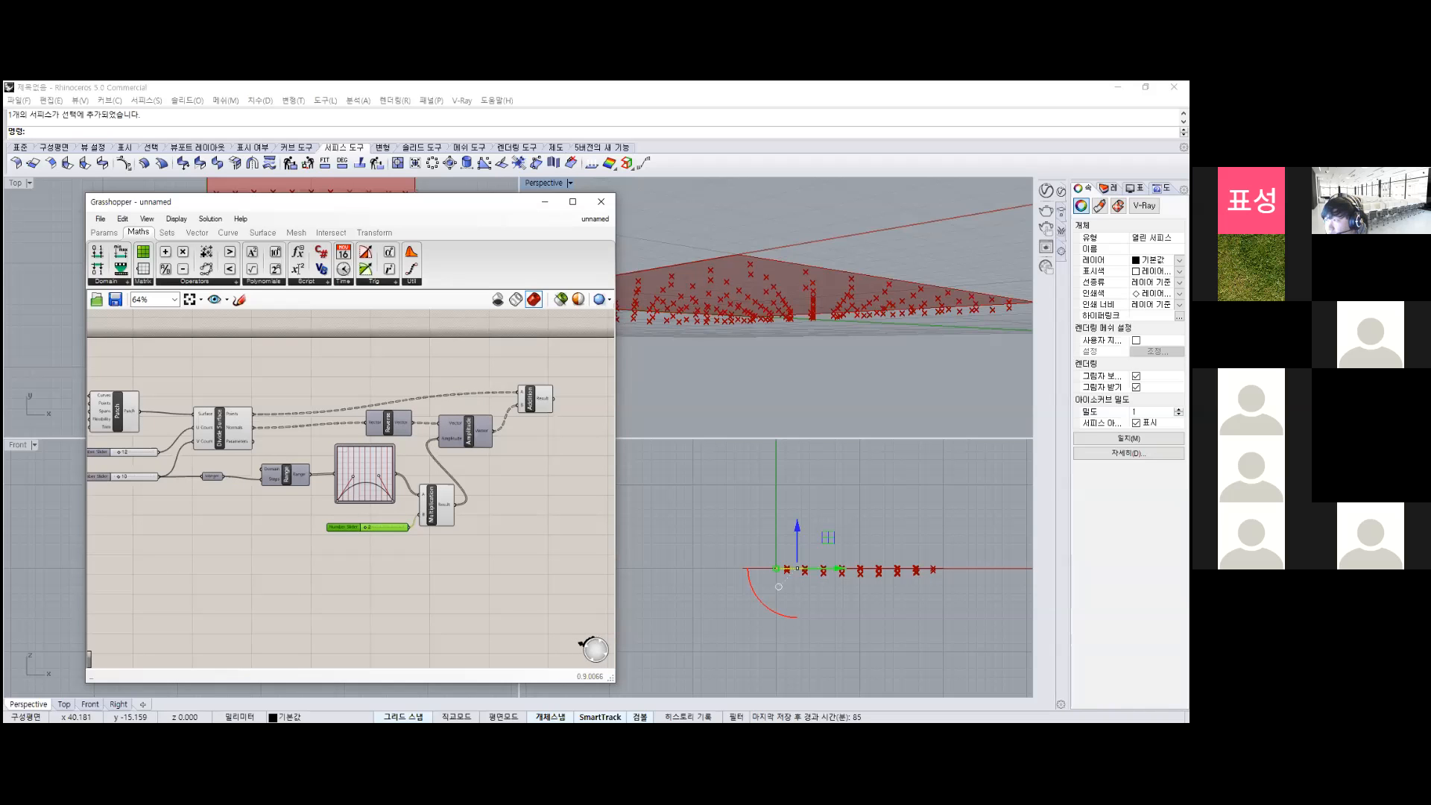
{"action": "right_click_drag", "start_coordinate": [813, 357], "coordinate": [876, 381]}
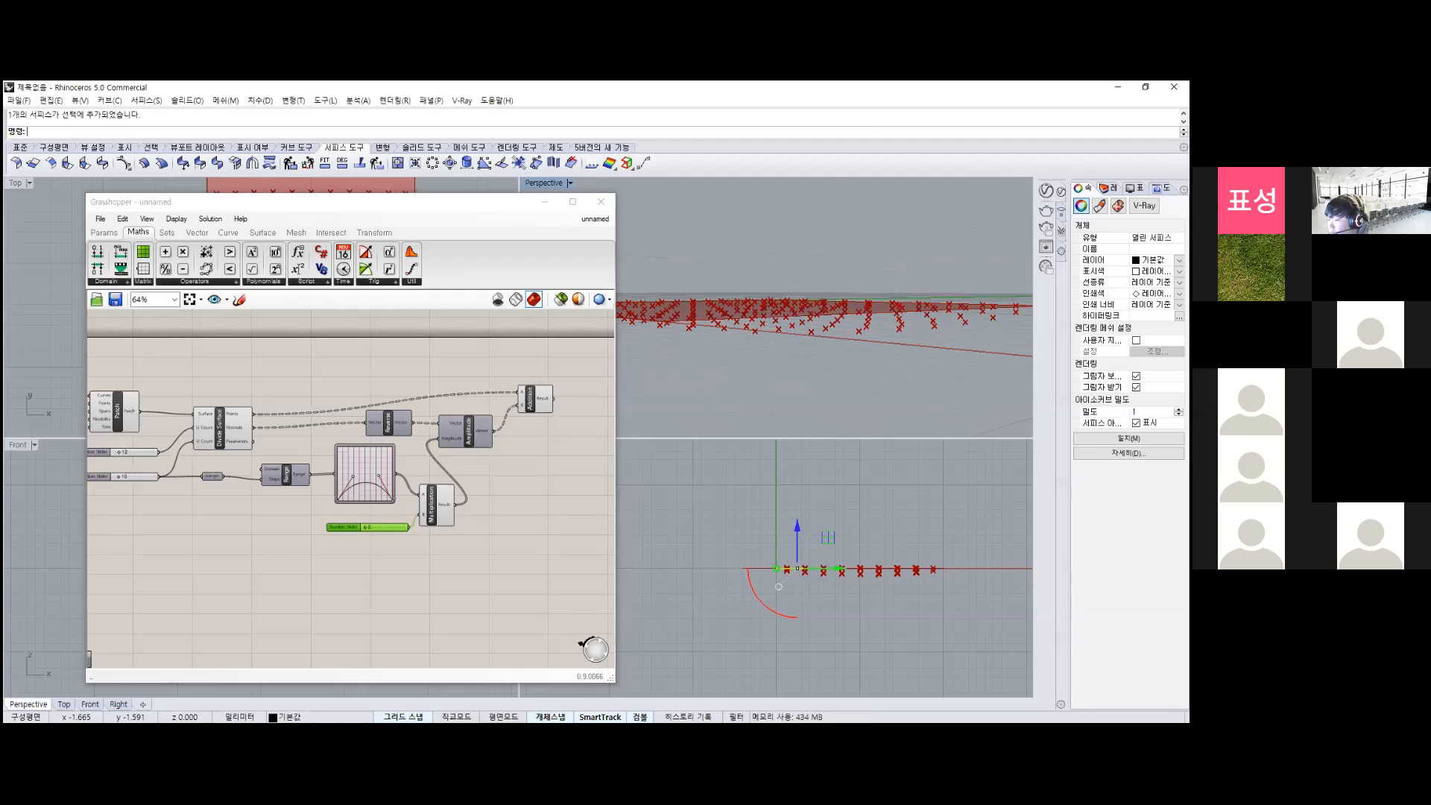
{"action": "mouse_move", "coordinate": [876, 382]}
{"action": "right_mouse_down"}
{"action": "mouse_move", "coordinate": [884, 403]}
{"action": "mouse_move", "coordinate": [880, 382]}
{"action": "right_mouse_up"}
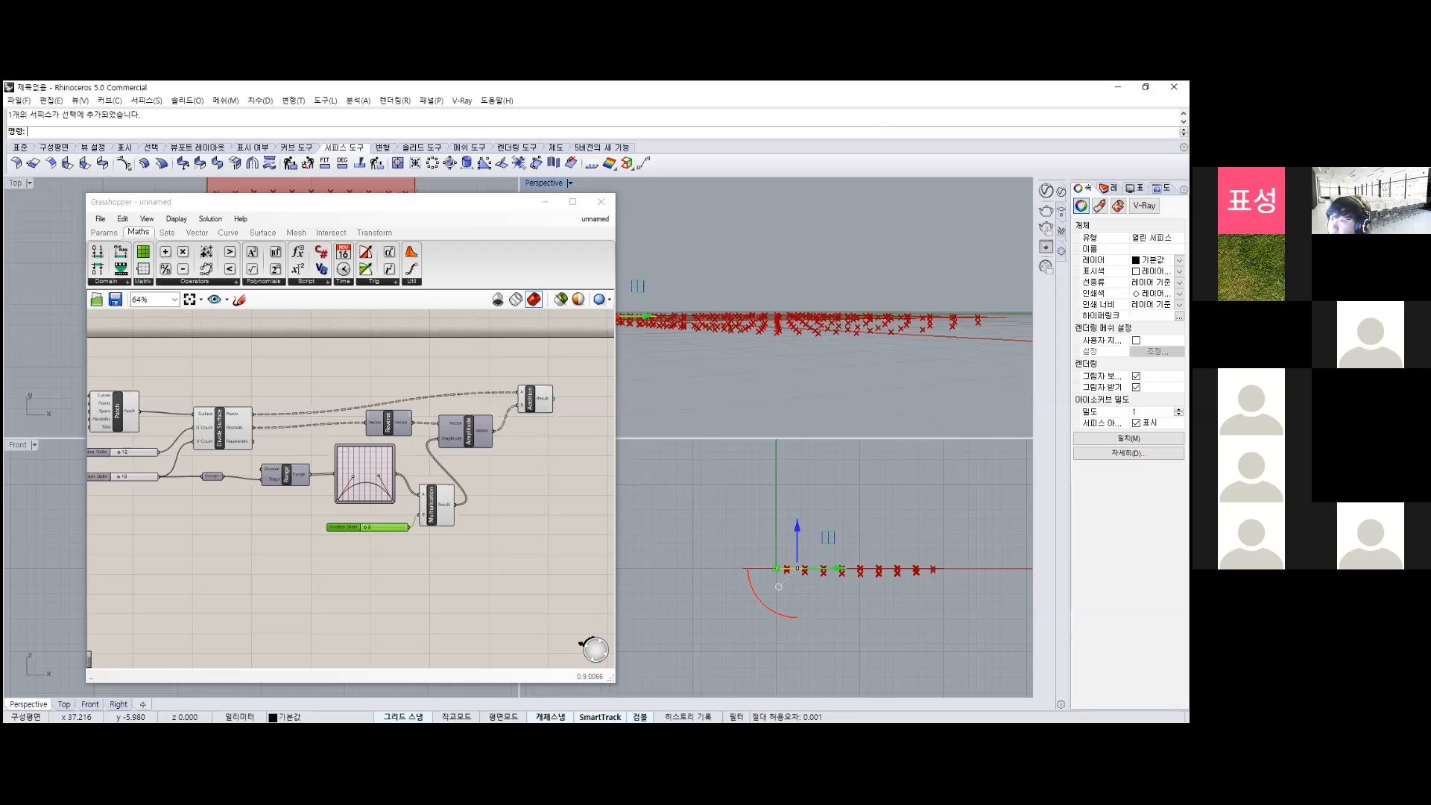
Add a Panel beside Multiplication and connect the multiplication result to it.
{"action": "left_click", "coordinate": [104, 232]}
{"action": "left_click_drag", "start_coordinate": [367, 251], "coordinate": [385, 501]}
{"action": "scroll", "coordinate": [511, 501], "scroll_direction": "up", "scroll_amount": 5}
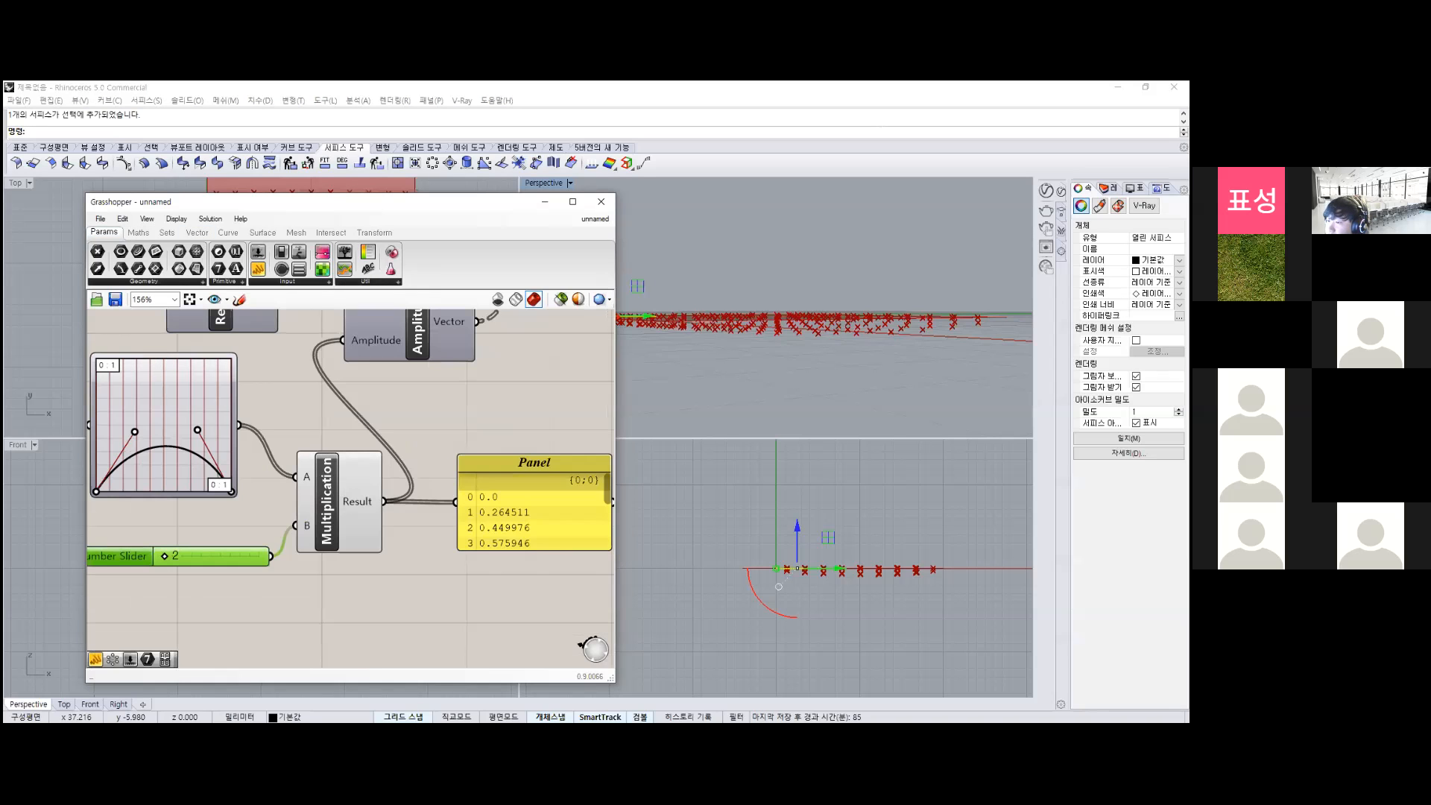
{"action": "scroll", "coordinate": [533, 522], "scroll_direction": "down", "scroll_amount": 3}
{"action": "scroll", "coordinate": [533, 521], "scroll_direction": "up", "scroll_amount": 3}
Delete the Reverse component and connect Divide Surface's Normals output directly to Amplitude's Vector input.
{"action": "right_click_drag", "start_coordinate": [514, 425], "coordinate": [523, 527]}
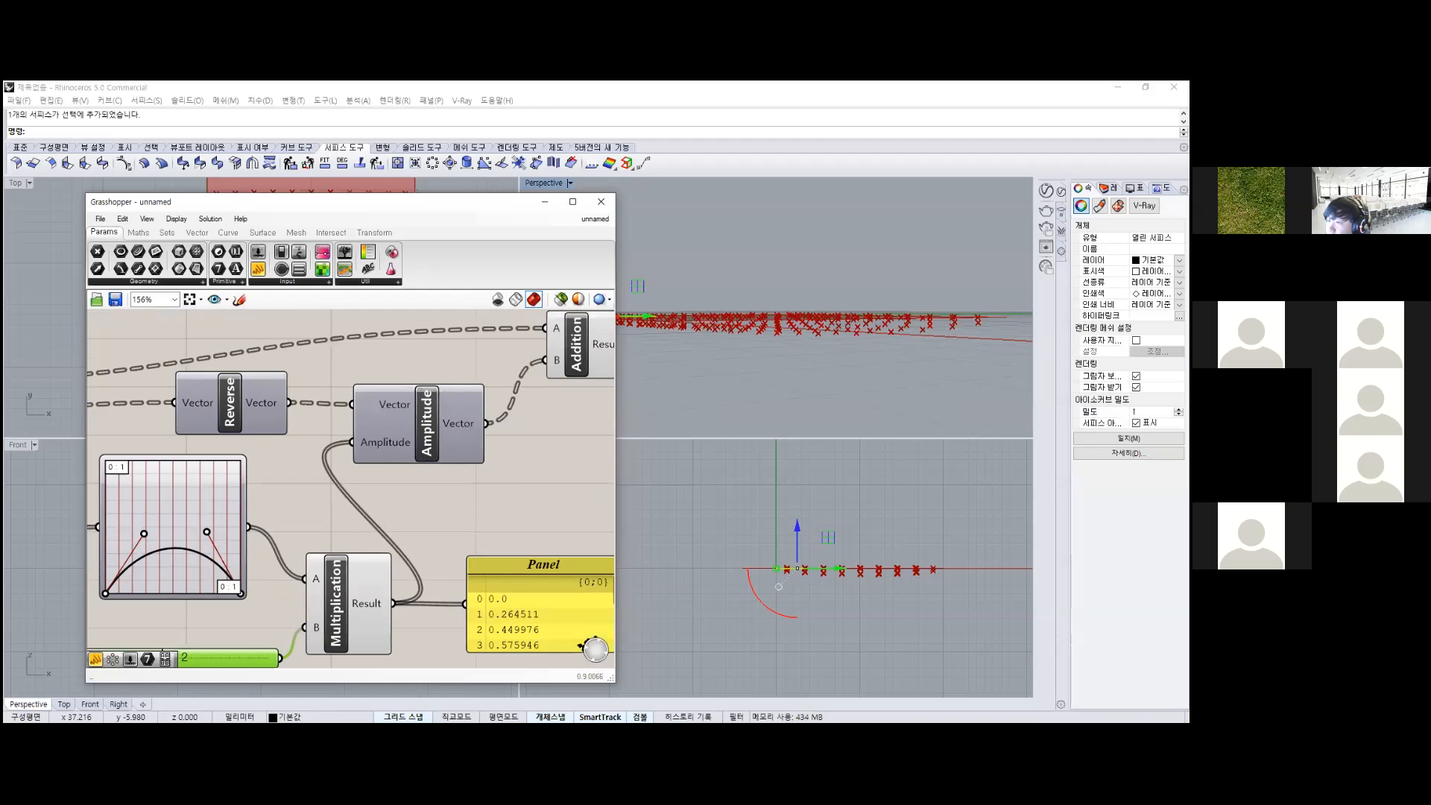
{"action": "right_click_drag", "start_coordinate": [238, 418], "coordinate": [434, 425]}
{"action": "left_click", "coordinate": [431, 412]}
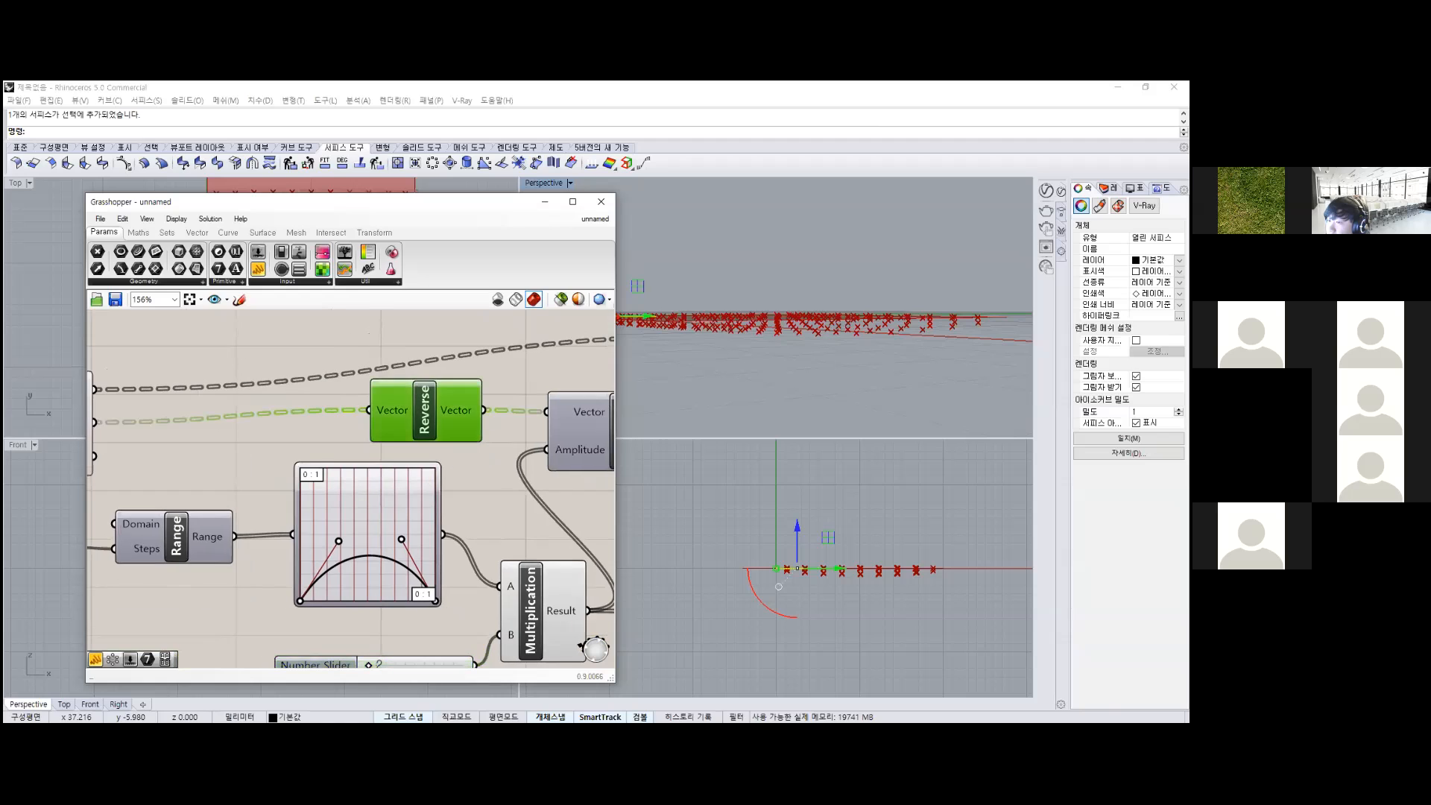
{"action": "key", "text": "Delete"}
{"action": "left_click_drag", "start_coordinate": [549, 412], "coordinate": [94, 422]}
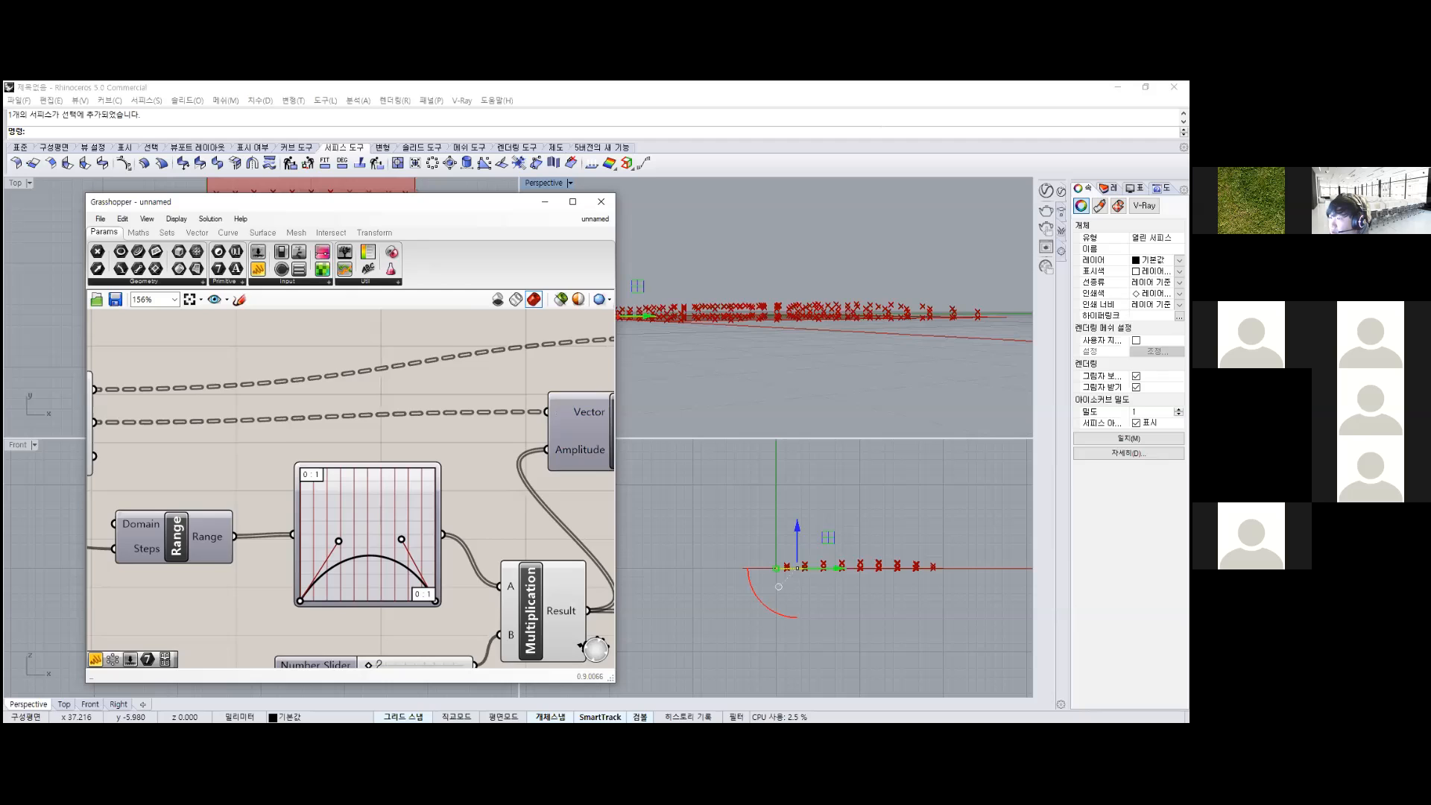
Examine the offset points from several angles in the Perspective viewport, highlighting those produced by Addition.
{"action": "right_click_drag", "start_coordinate": [454, 433], "coordinate": [322, 466]}
{"action": "right_click_drag", "start_coordinate": [626, 246], "coordinate": [678, 248]}
{"action": "scroll", "coordinate": [530, 340], "scroll_direction": "down", "scroll_amount": 3}
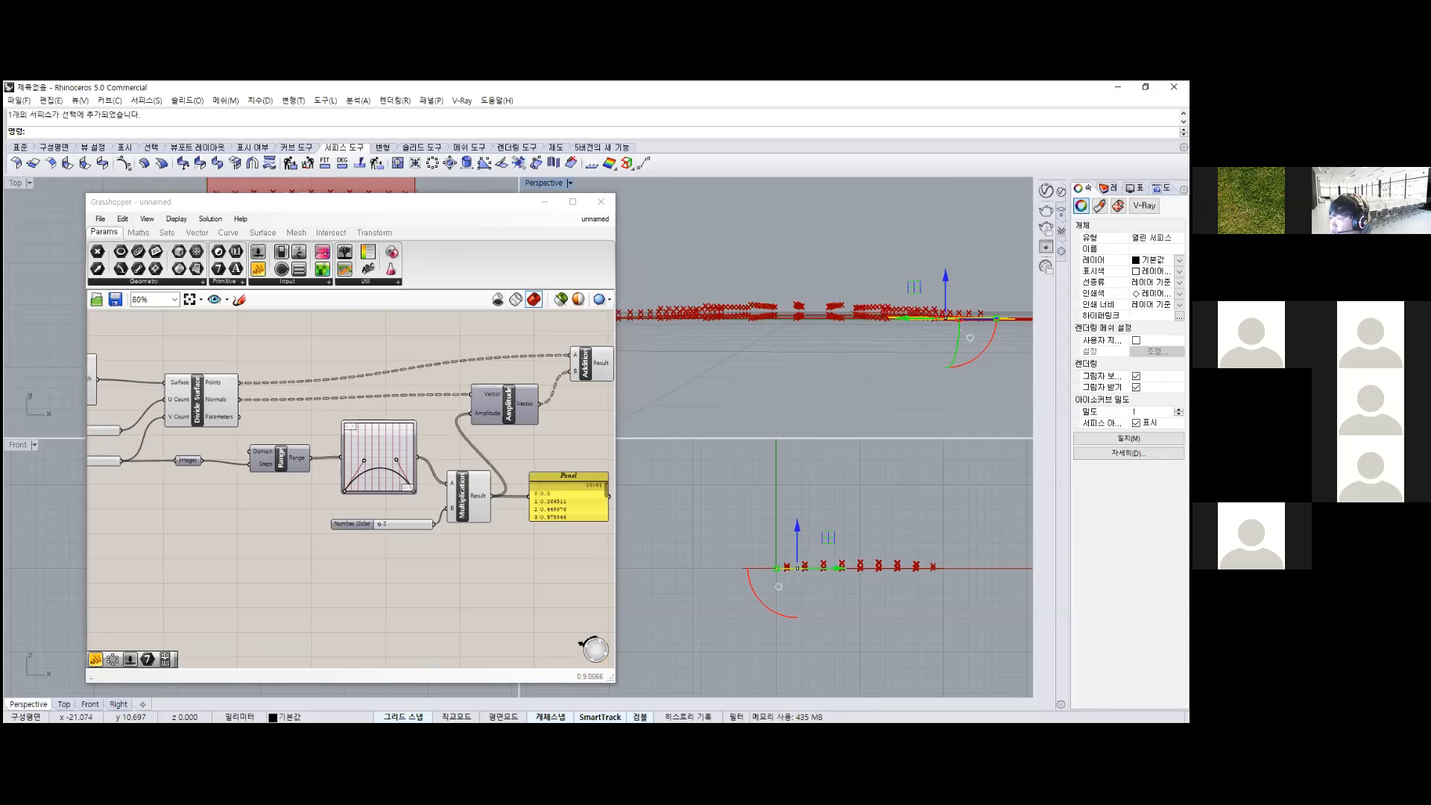
{"action": "right_click_drag", "start_coordinate": [521, 343], "coordinate": [407, 380]}
{"action": "right_click_drag", "start_coordinate": [753, 358], "coordinate": [801, 356]}
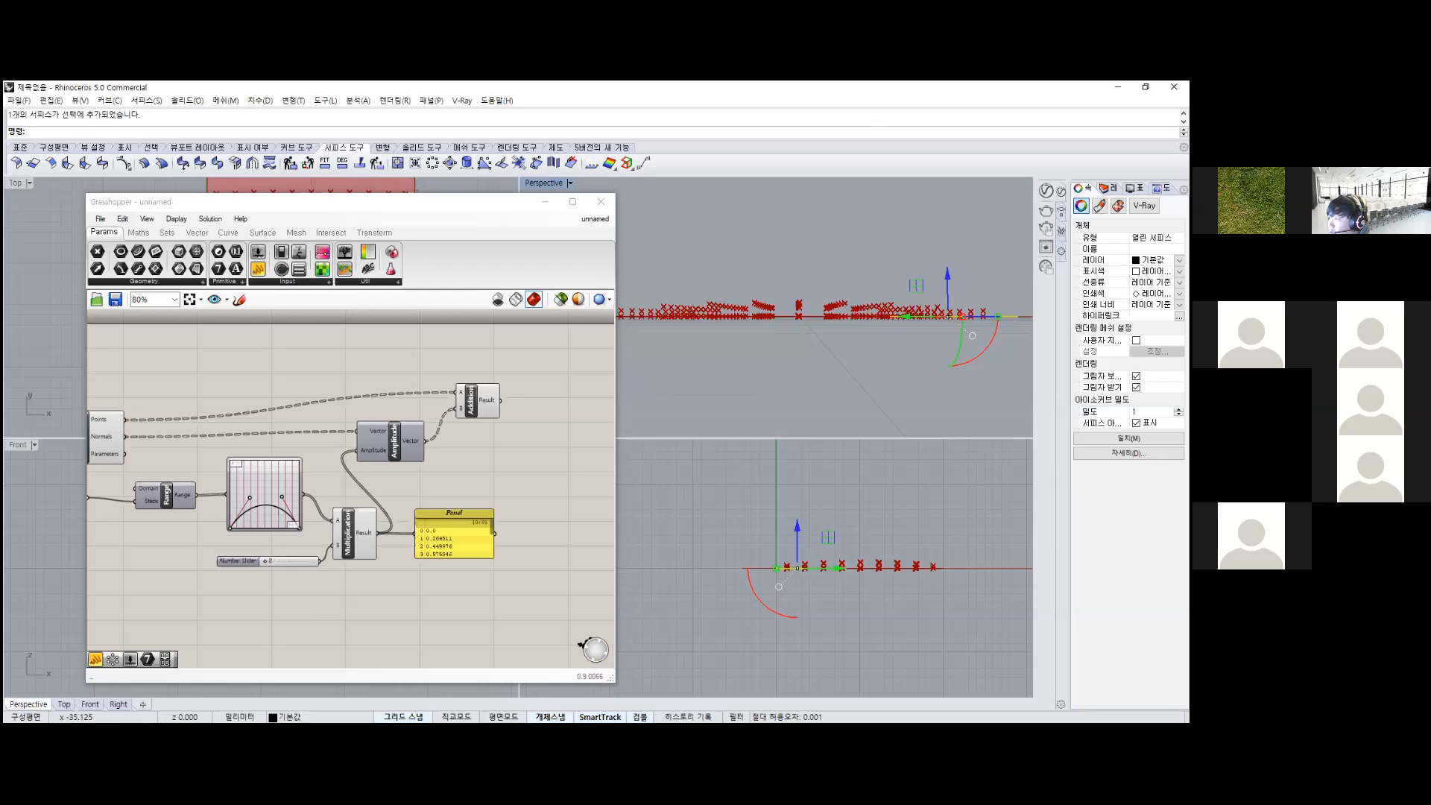
{"action": "right_click_drag", "start_coordinate": [801, 356], "coordinate": [805, 373]}
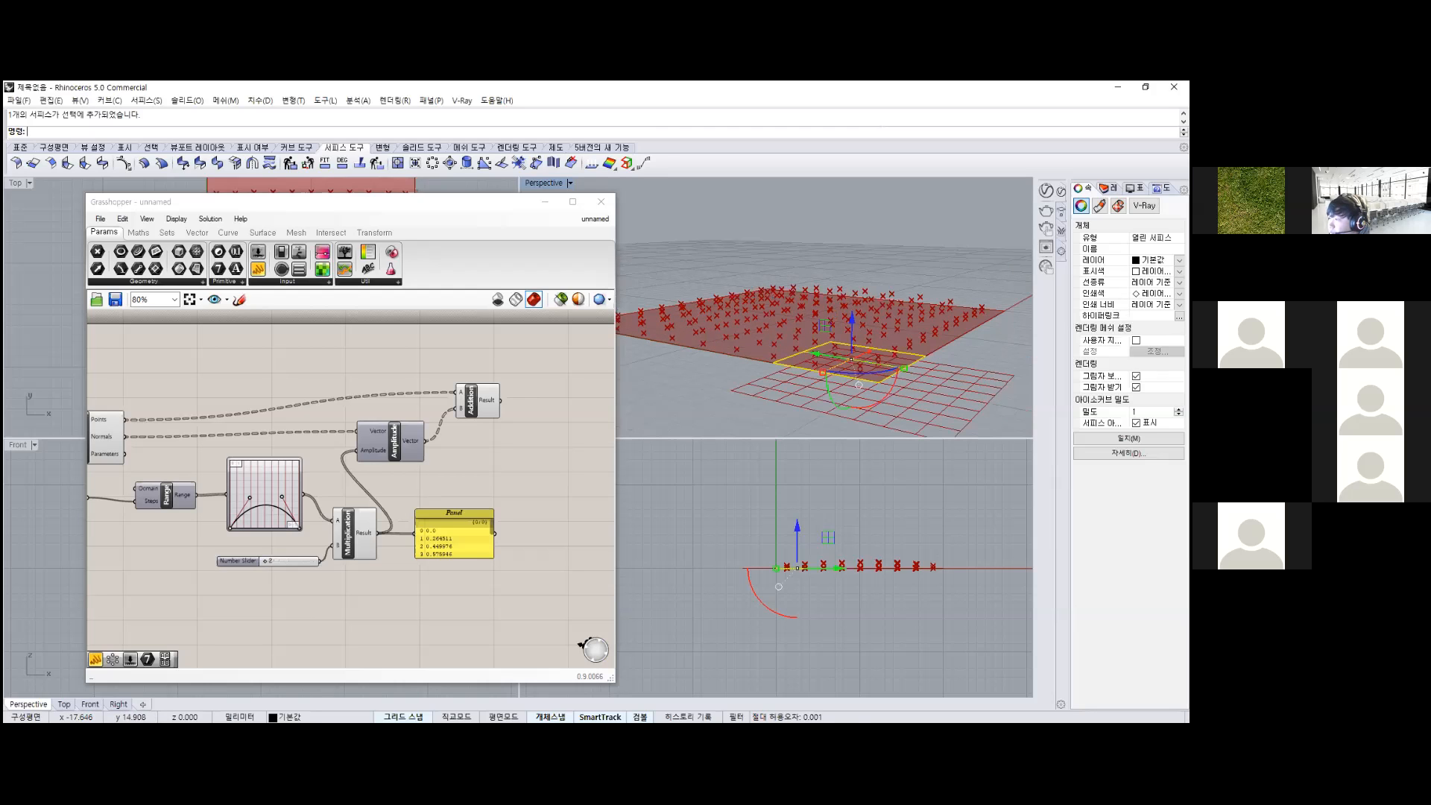
{"action": "left_click", "coordinate": [477, 401]}
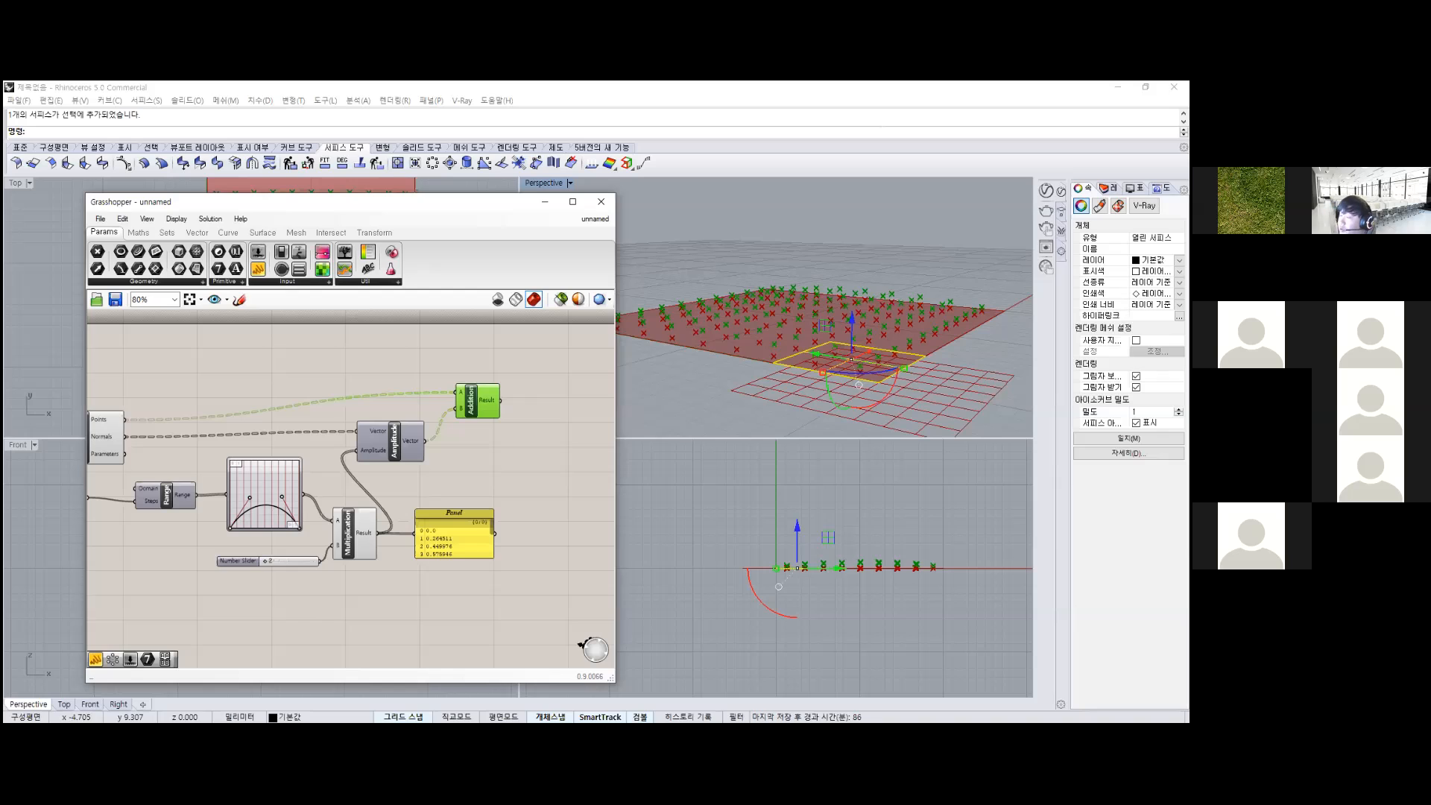
Add an Interpolate curve component beside the Addition component.
{"action": "double_click", "coordinate": [544, 399]}
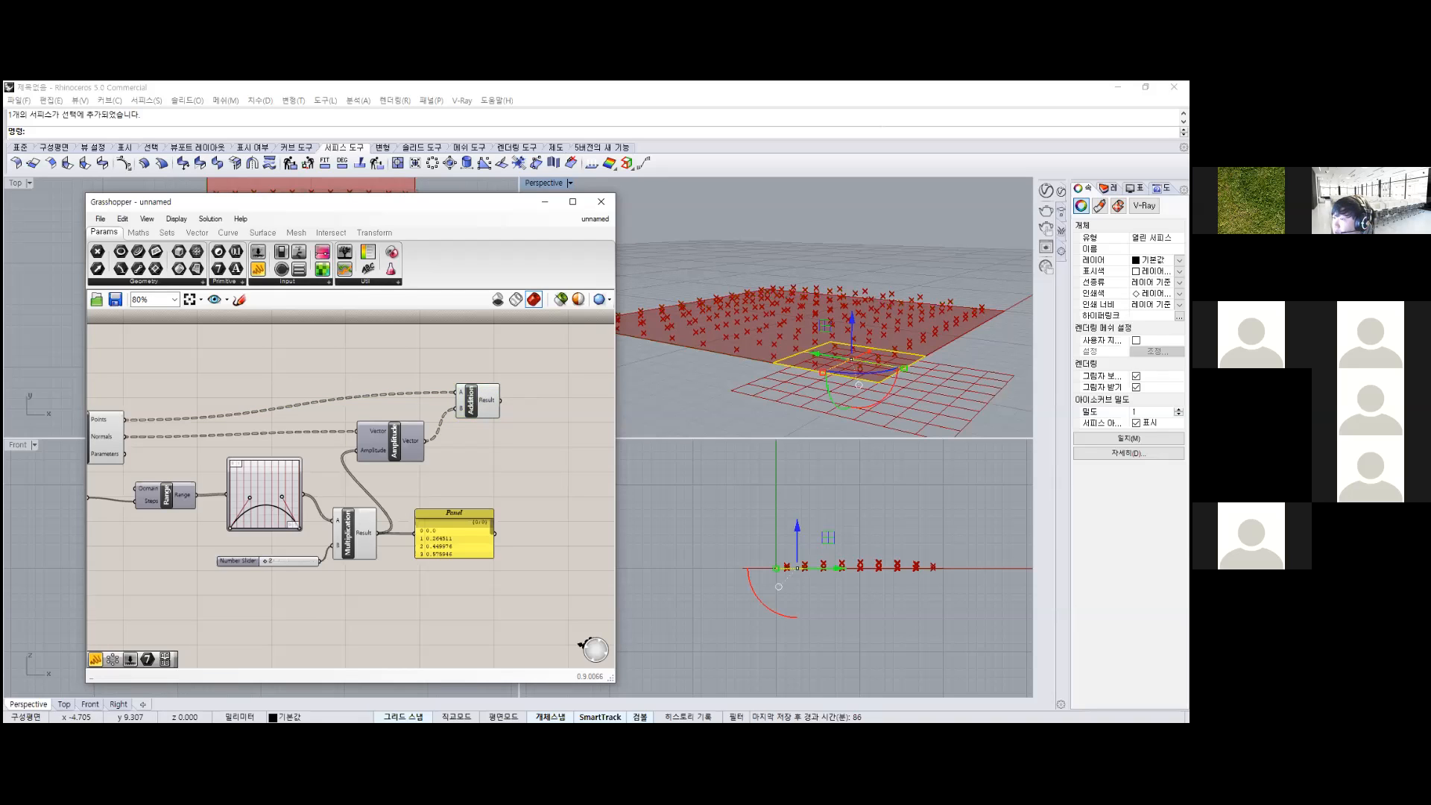
{"action": "type", "text": "it"}
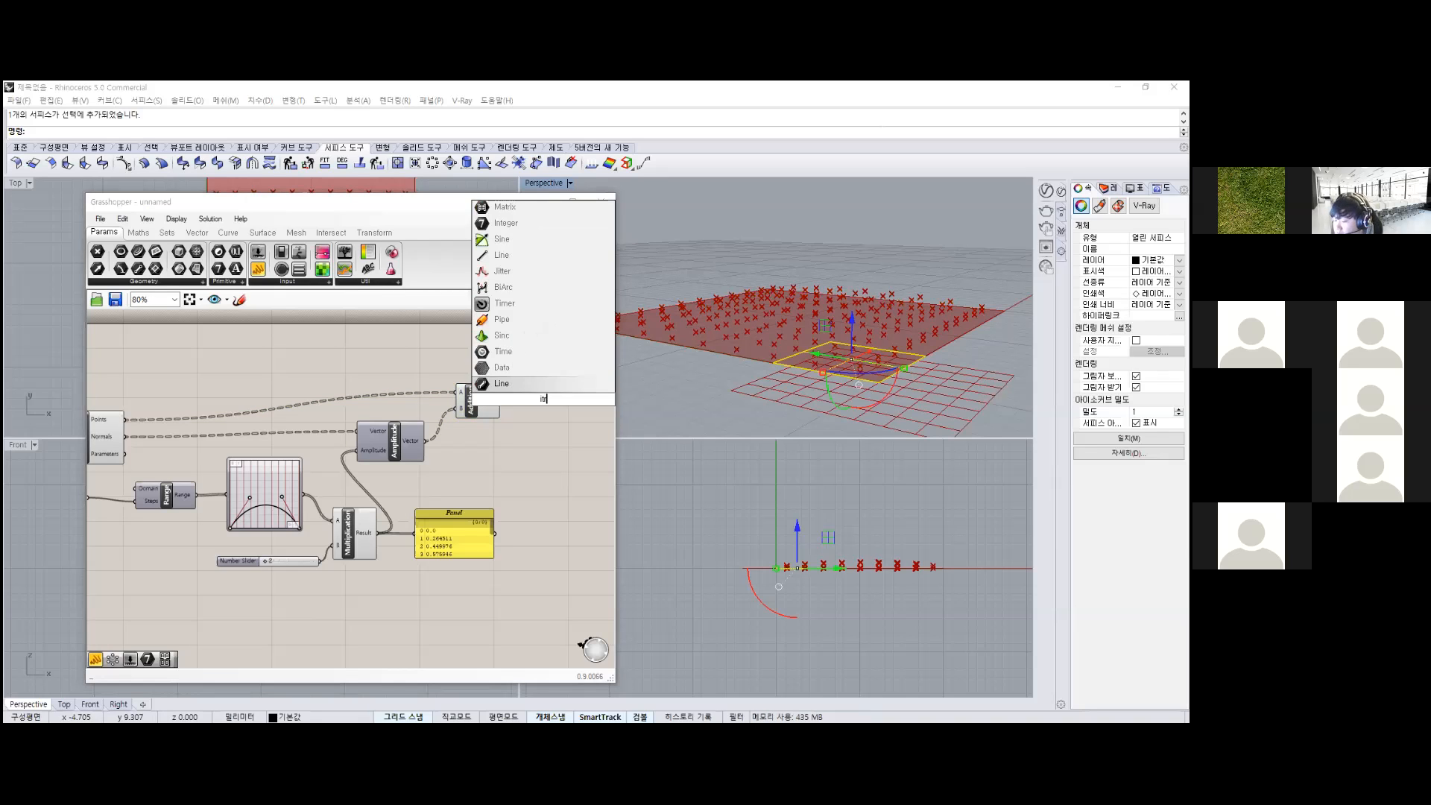
{"action": "type", "text": "er"}
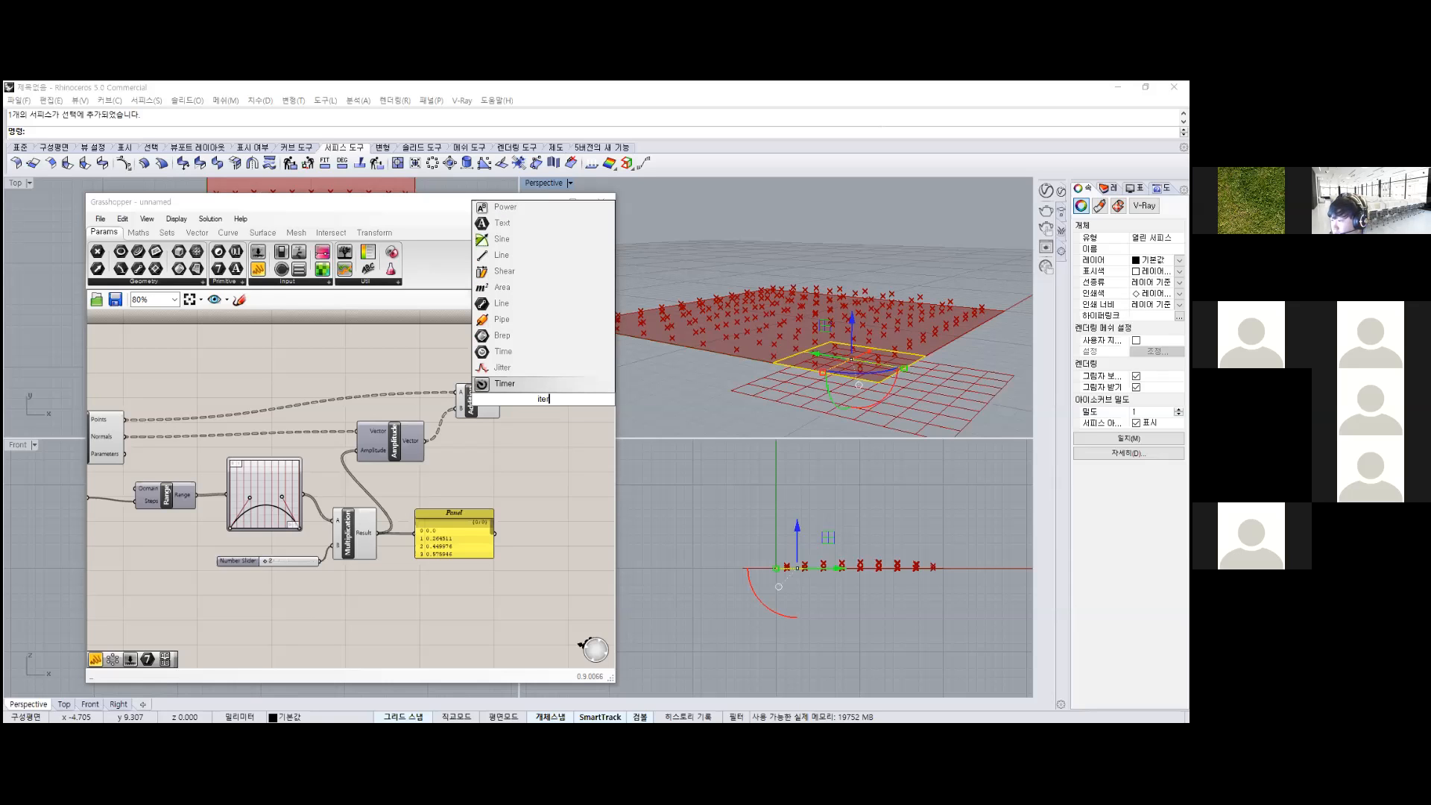
{"action": "type", "text": "p"}
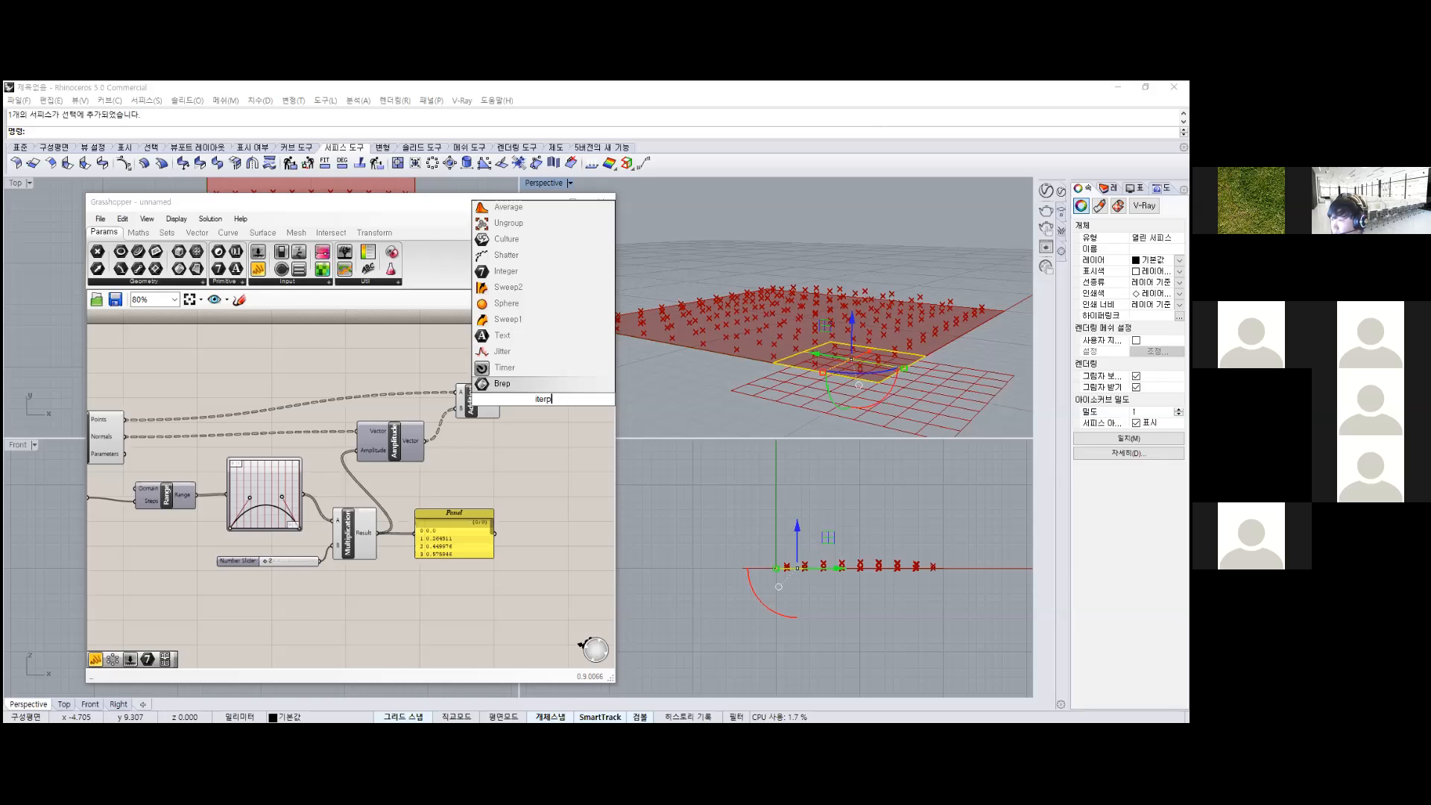
{"action": "key", "text": "BackSpace"}
{"action": "type", "text": "pola"}
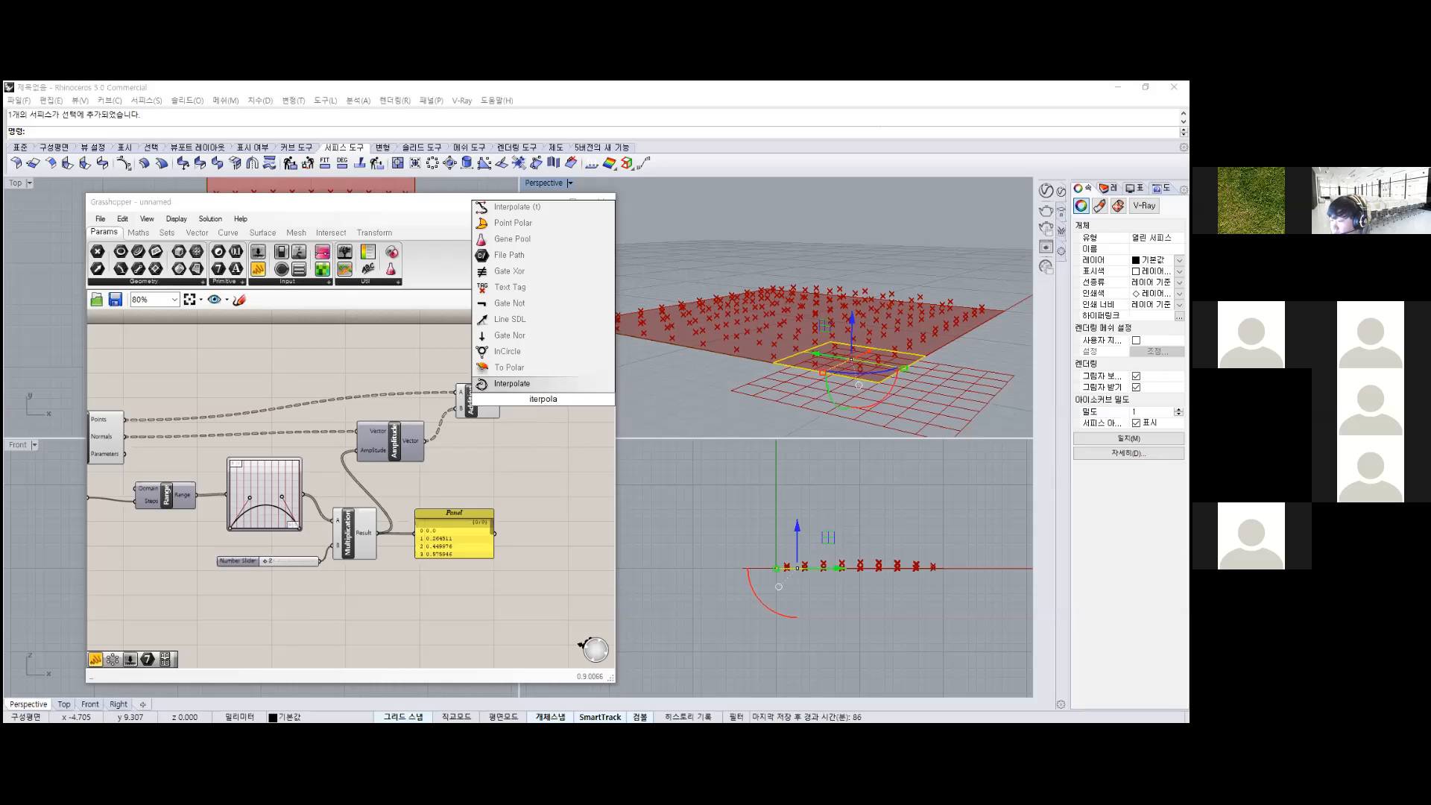
{"action": "type", "text": "te"}
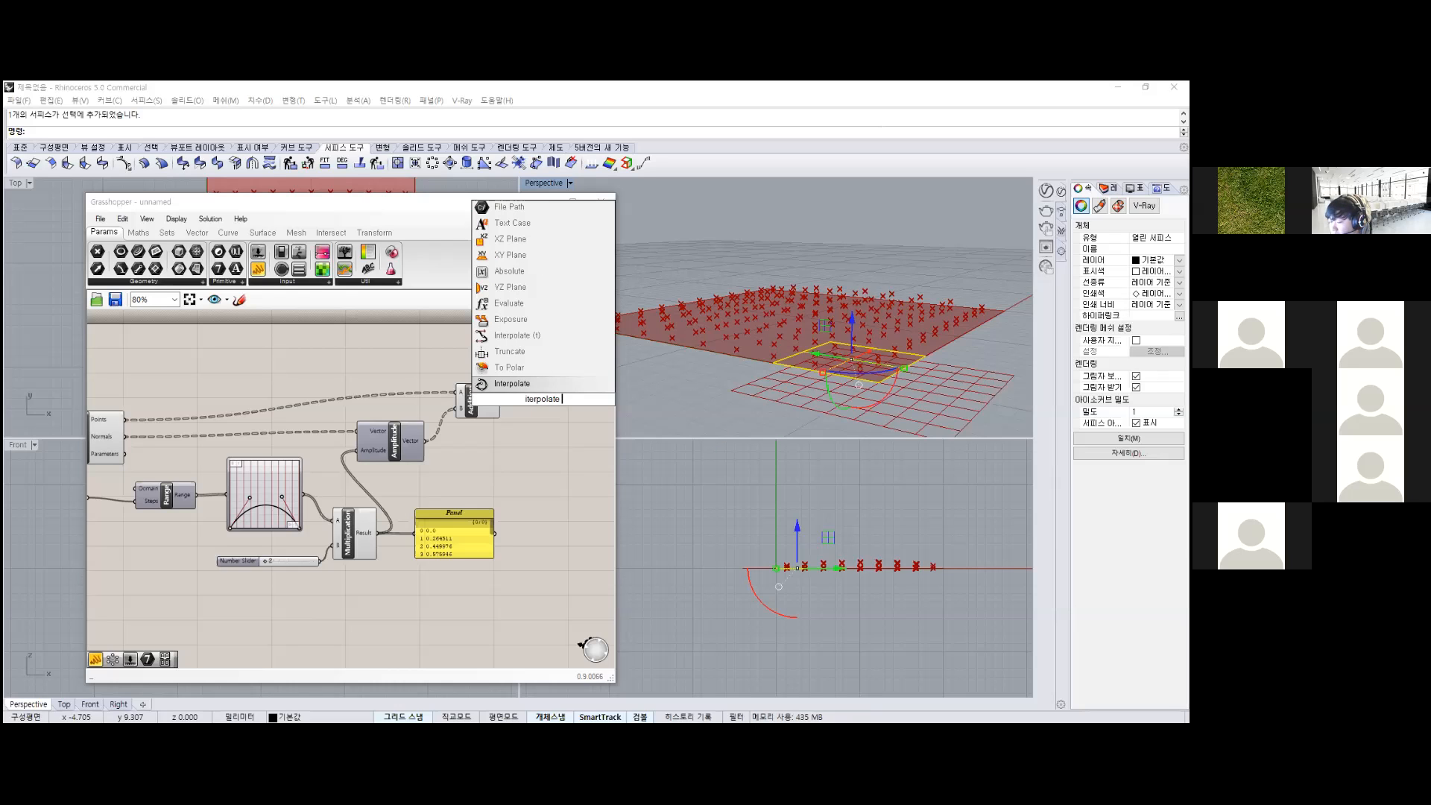
{"action": "type", "text": " c"}
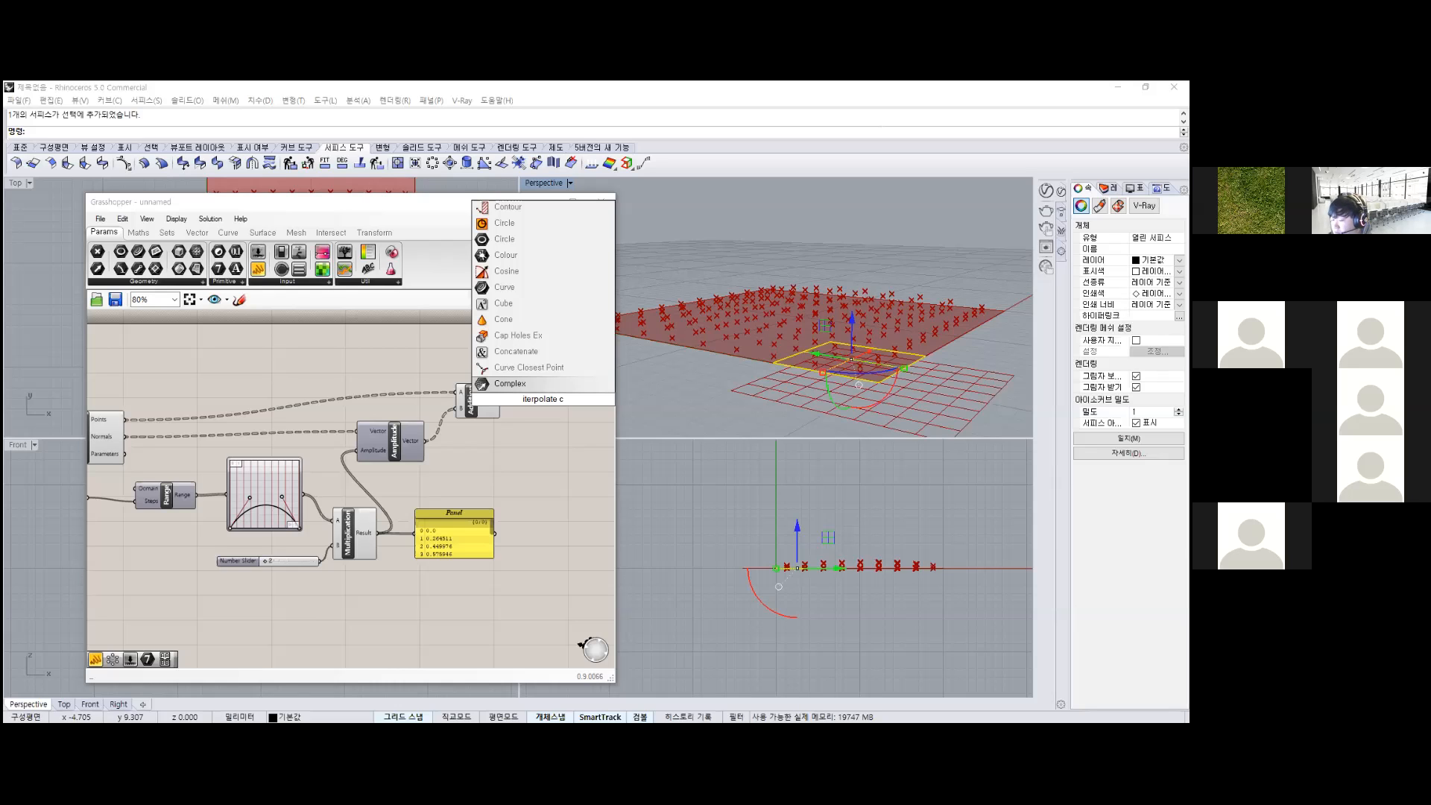
{"action": "type", "text": "ur"}
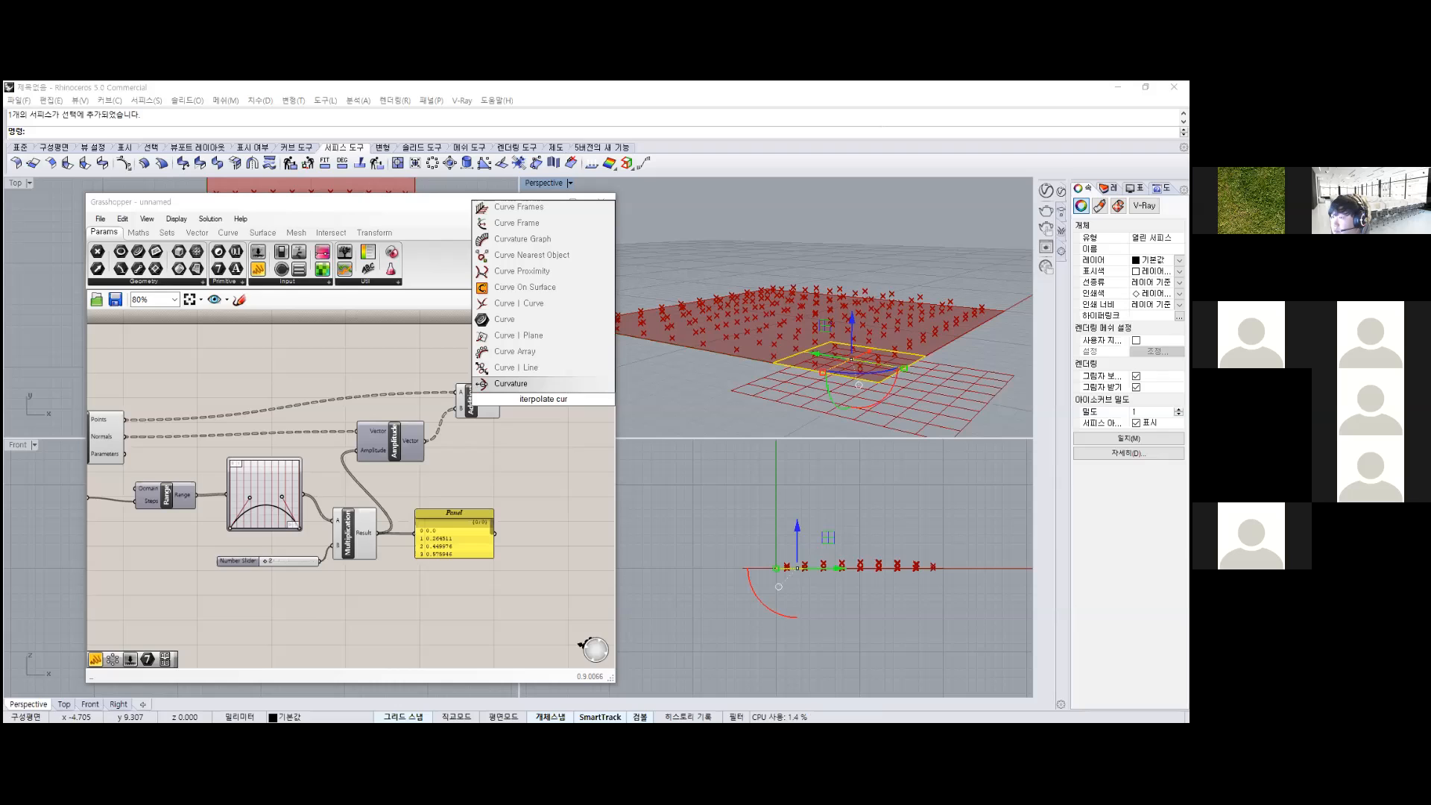
{"action": "type", "text": "v"}
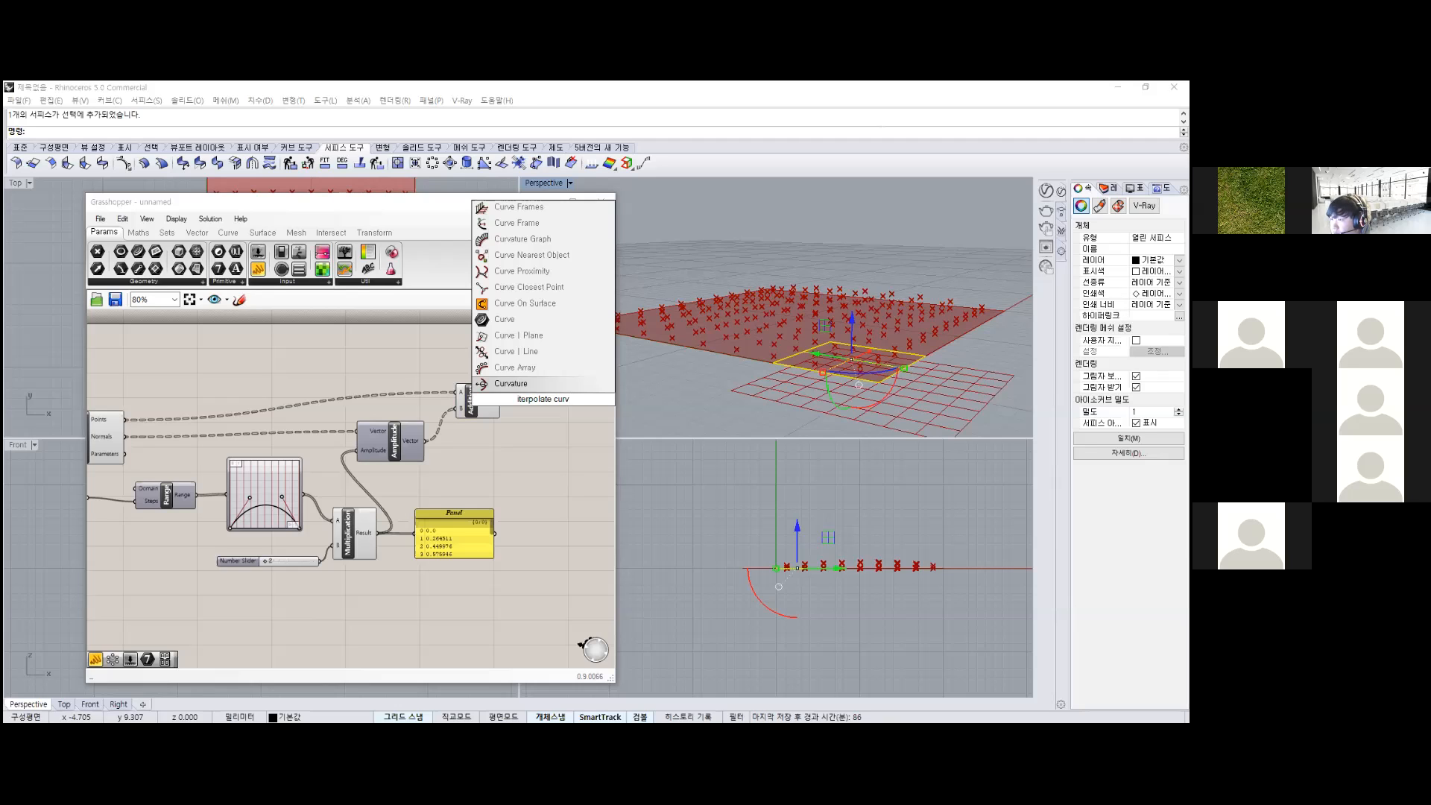
{"action": "type", "text": "e"}
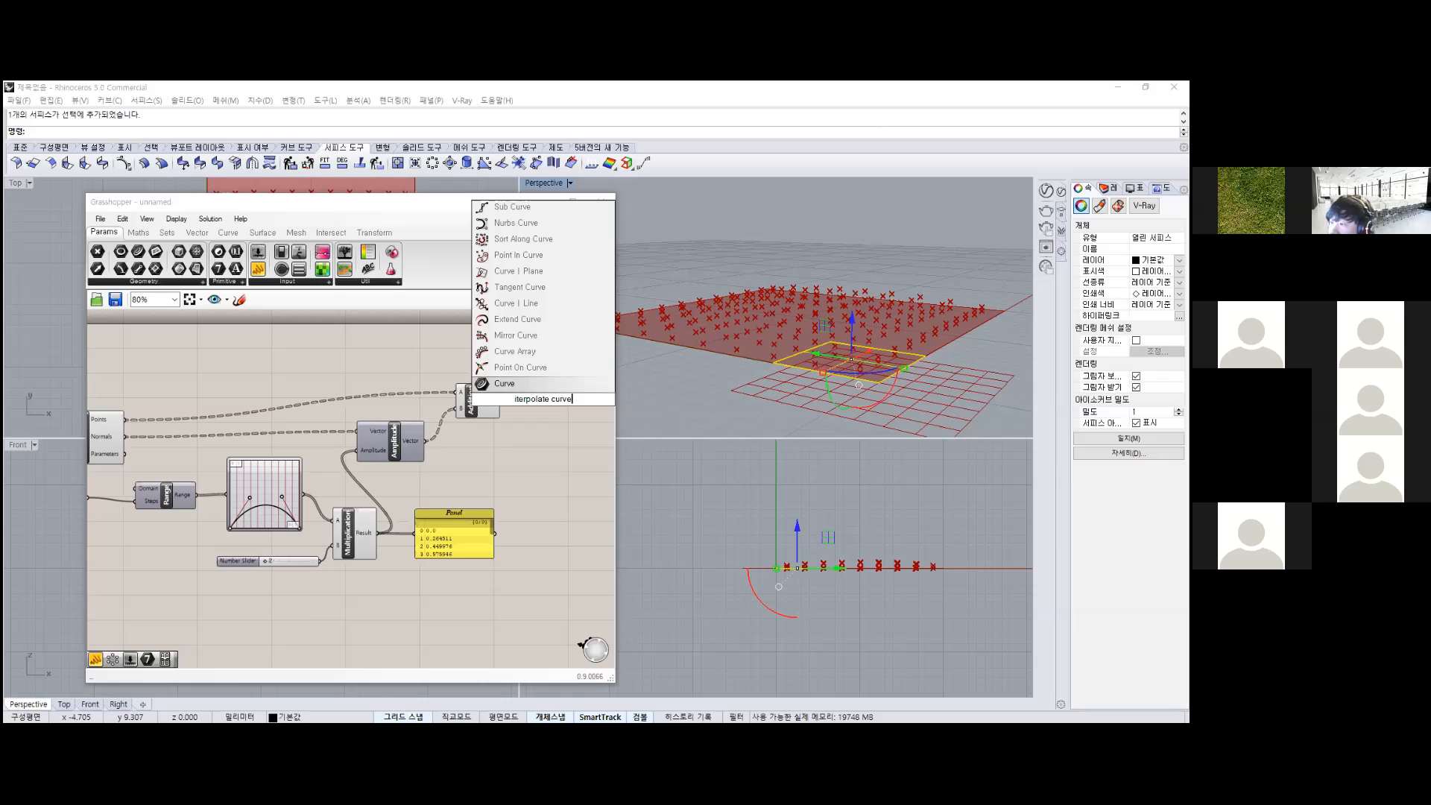
{"action": "key", "text": "ctrl+a"}
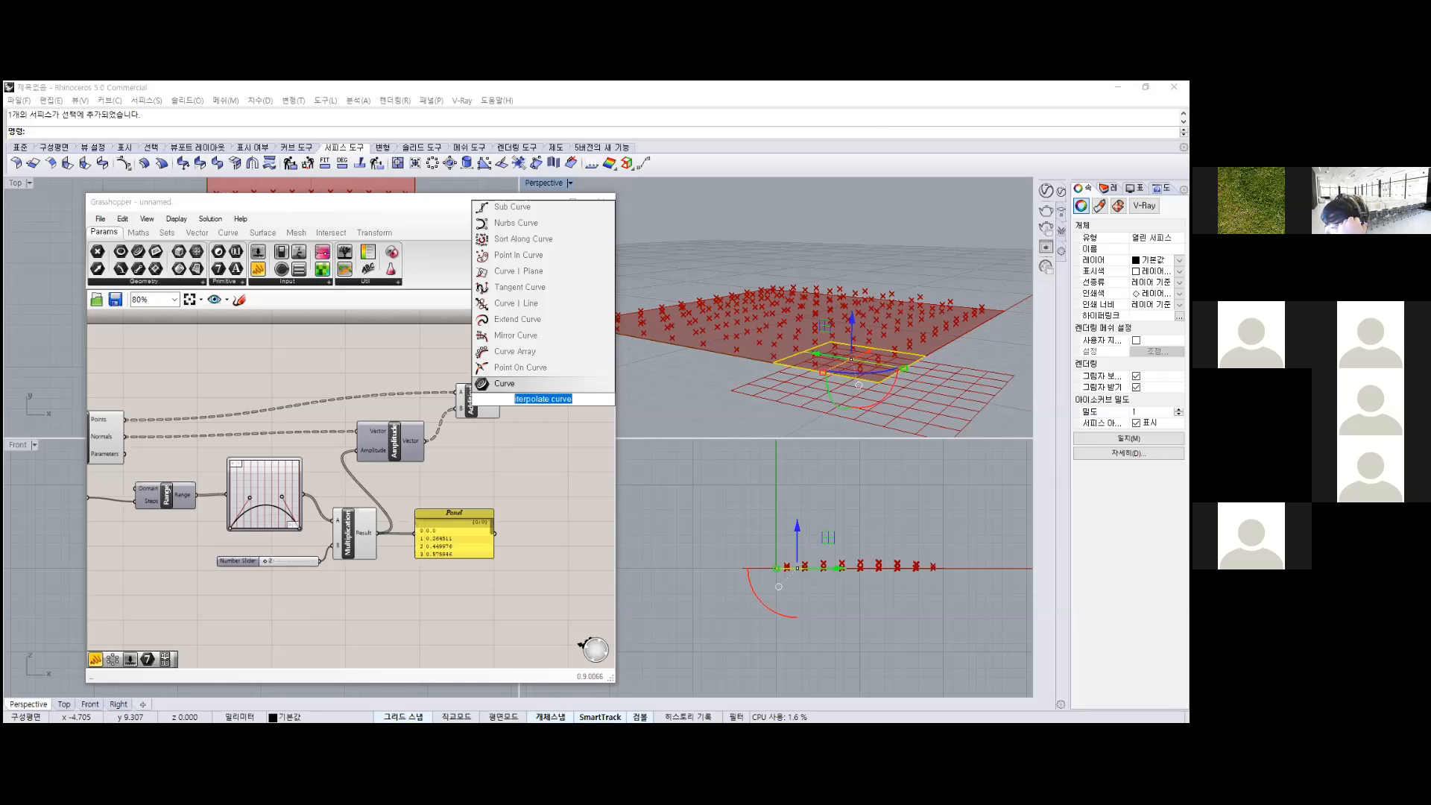
{"action": "type", "text": "int"}
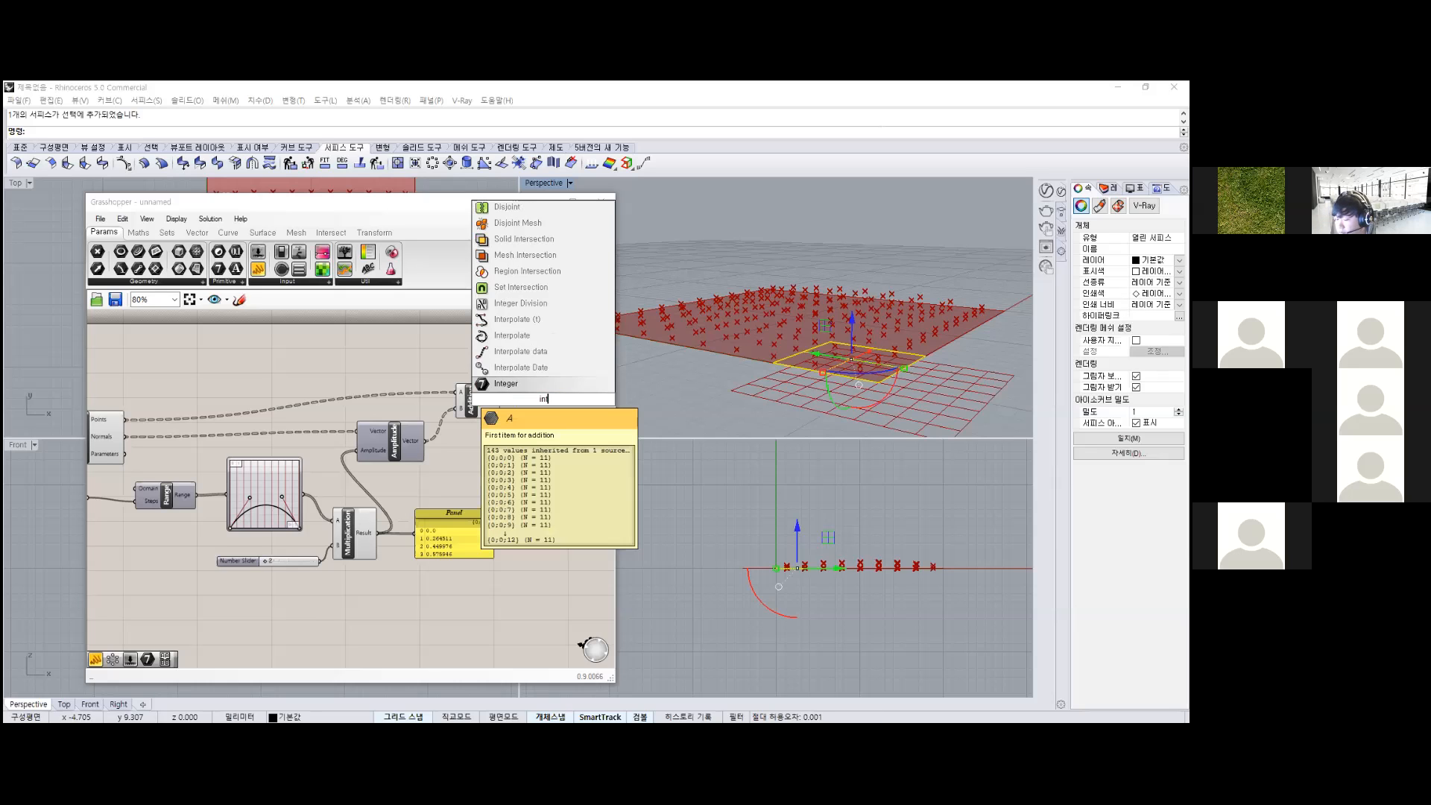
{"action": "type", "text": "rv"}
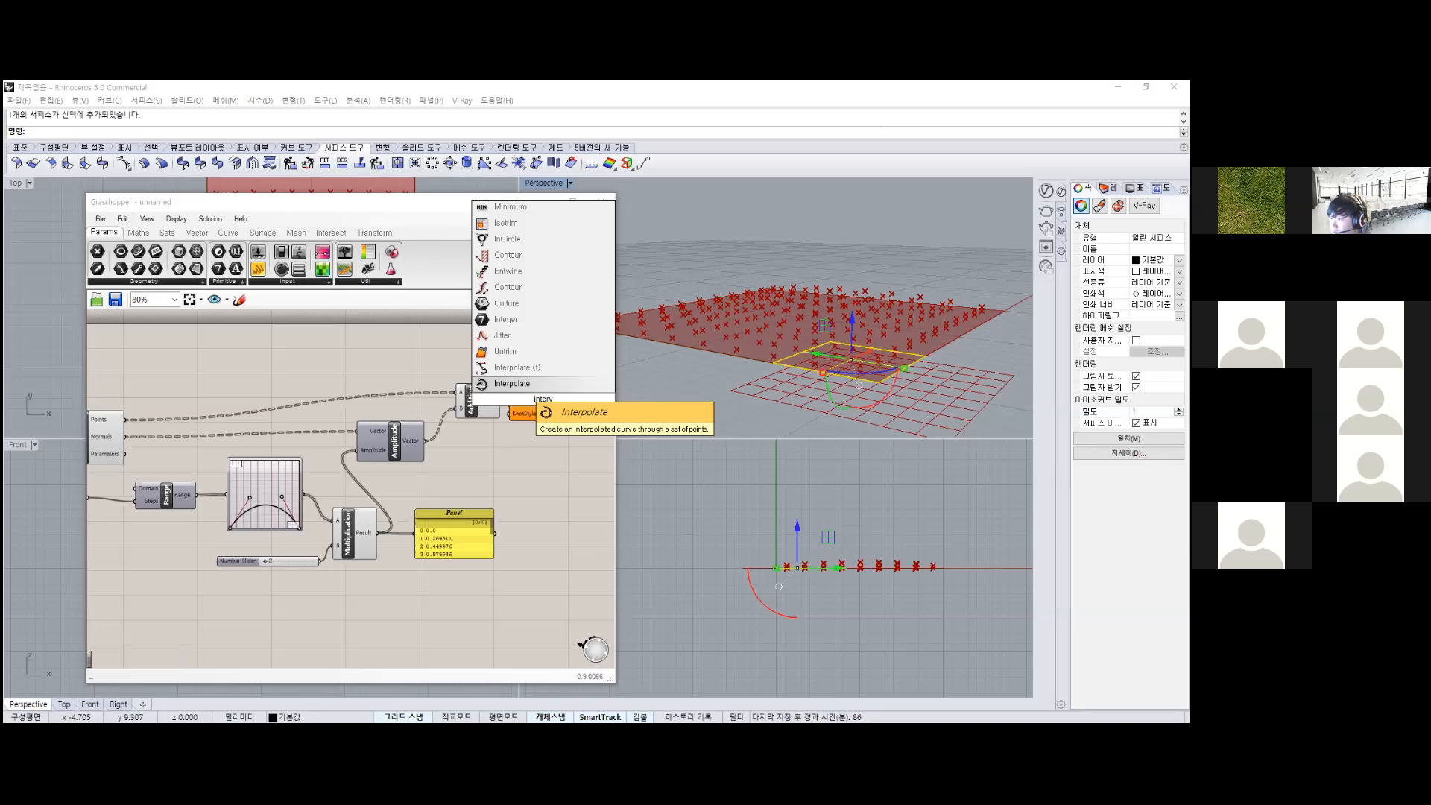
{"action": "key", "text": "Return"}
{"action": "left_click_drag", "start_coordinate": [558, 415], "coordinate": [558, 405]}
{"action": "right_click_drag", "start_coordinate": [522, 484], "coordinate": [459, 495]}
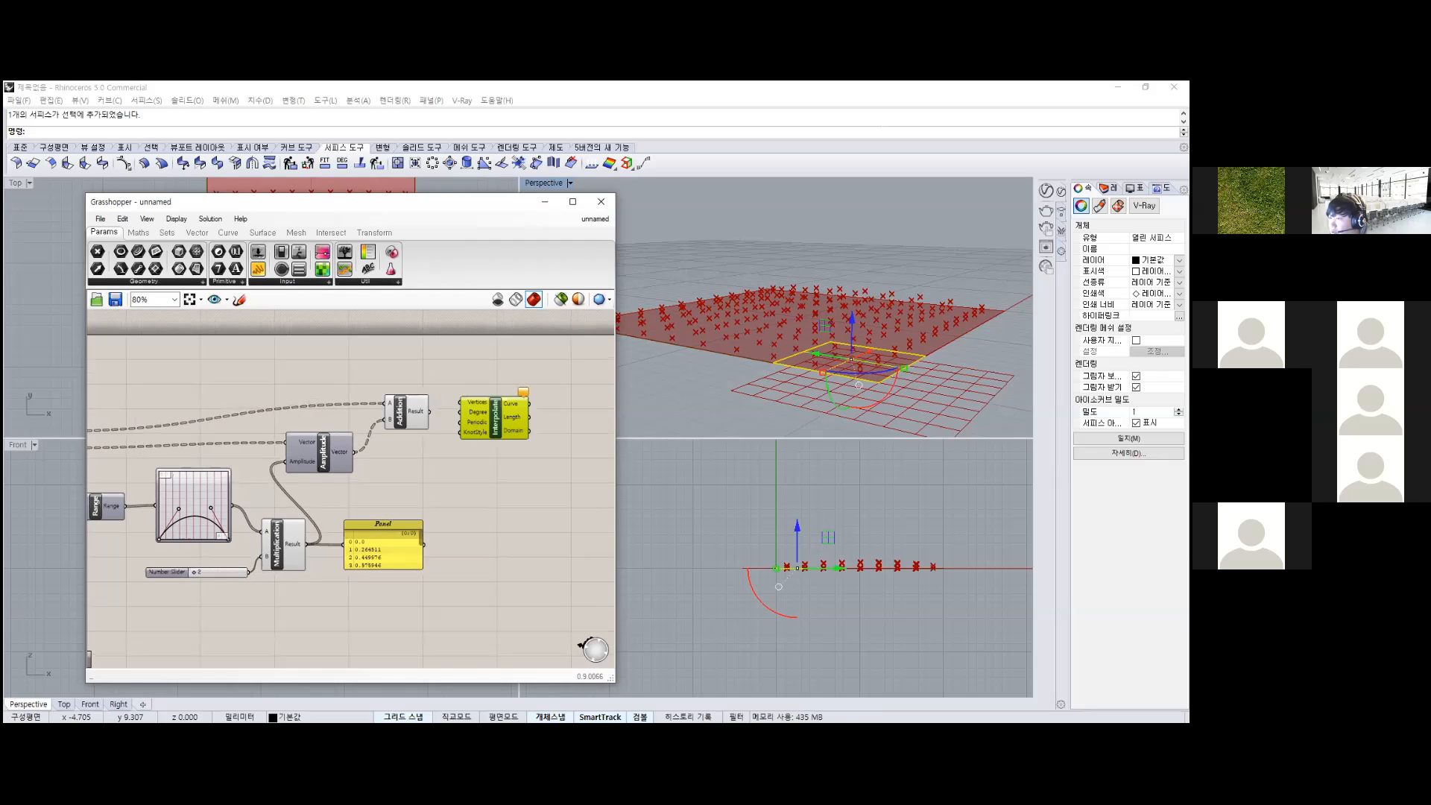
Connect Addition's Result to Interpolate's Vertices input and move Interpolate farther away from Addition.
{"action": "left_click", "coordinate": [460, 496]}
{"action": "left_click", "coordinate": [494, 418]}
{"action": "left_click", "coordinate": [407, 412]}
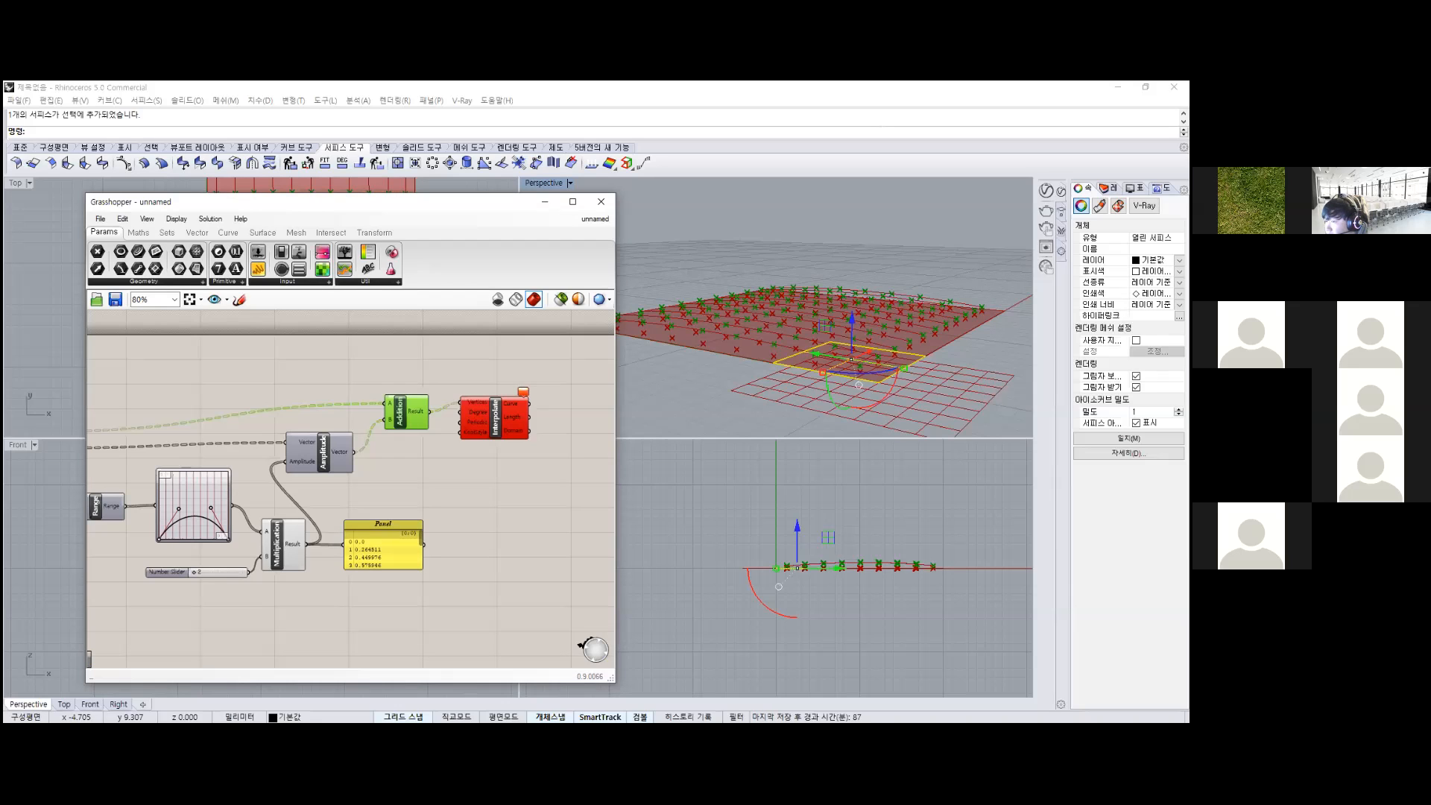
{"action": "mouse_move", "coordinate": [429, 411]}
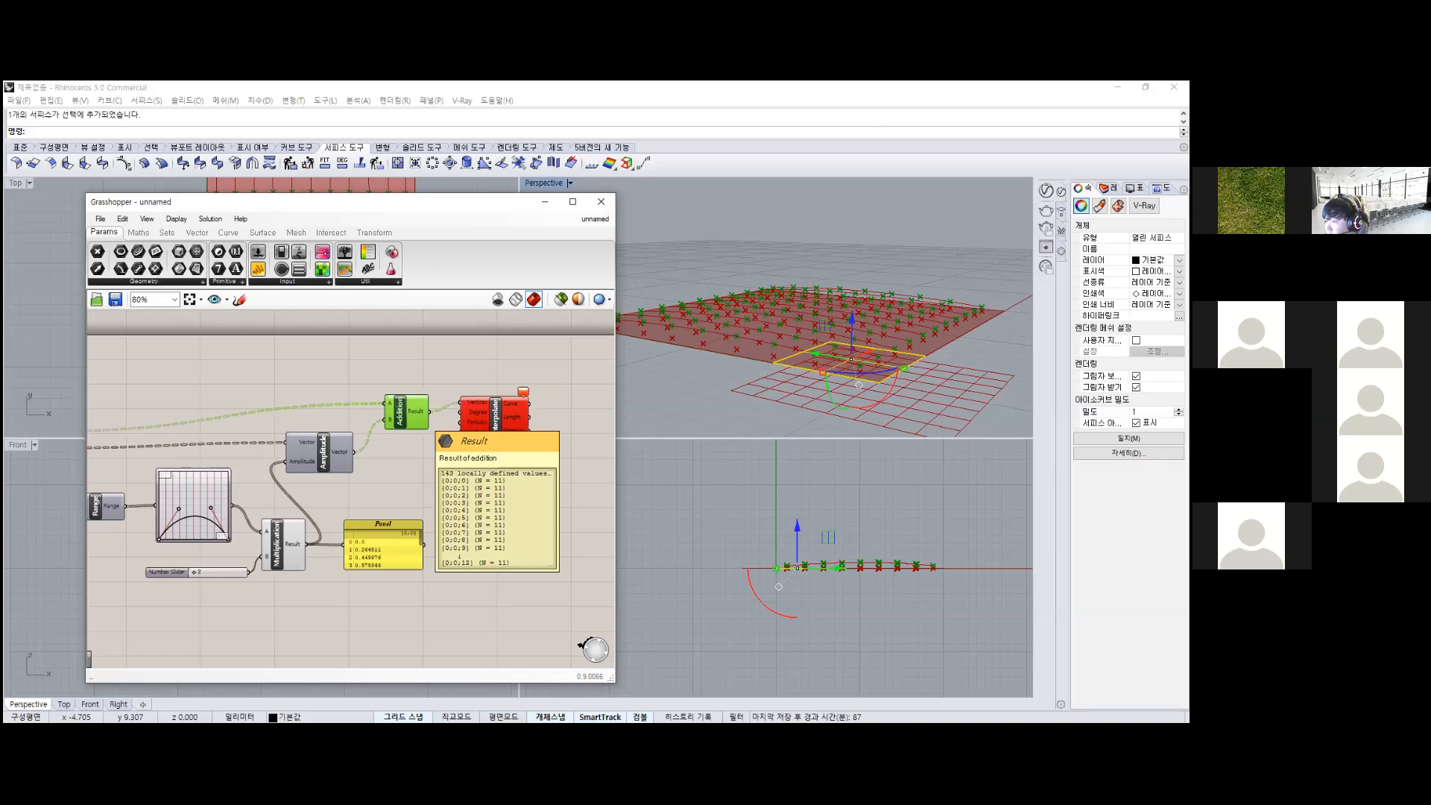
{"action": "left_click_drag", "start_coordinate": [485, 417], "coordinate": [540, 423]}
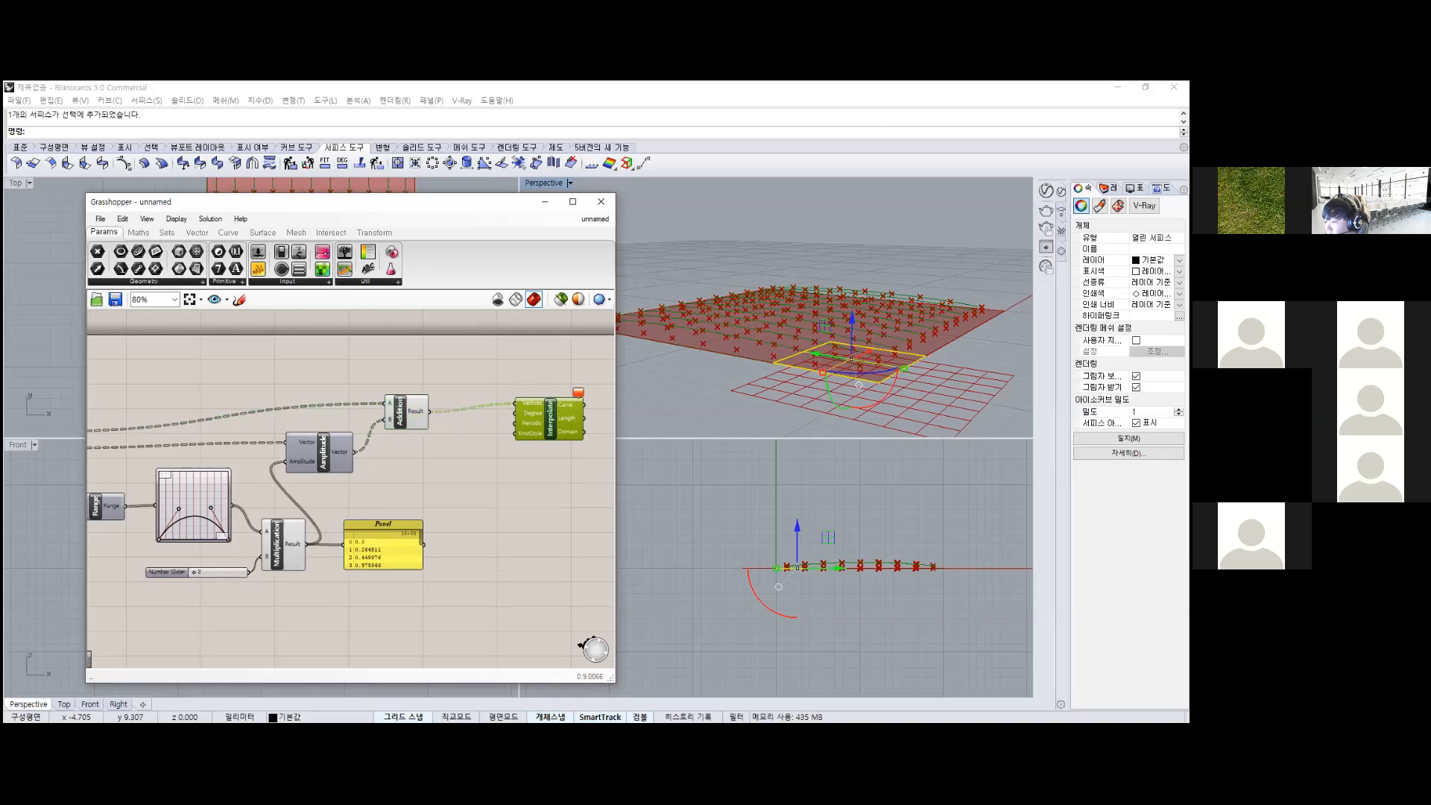
{"action": "mouse_move", "coordinate": [531, 433]}
{"action": "left_click", "coordinate": [484, 485]}
Insert a Point parameter between Addition's Result and Interpolate's Vertices input, and place an empty Panel above it.
{"action": "double_click", "coordinate": [463, 417]}
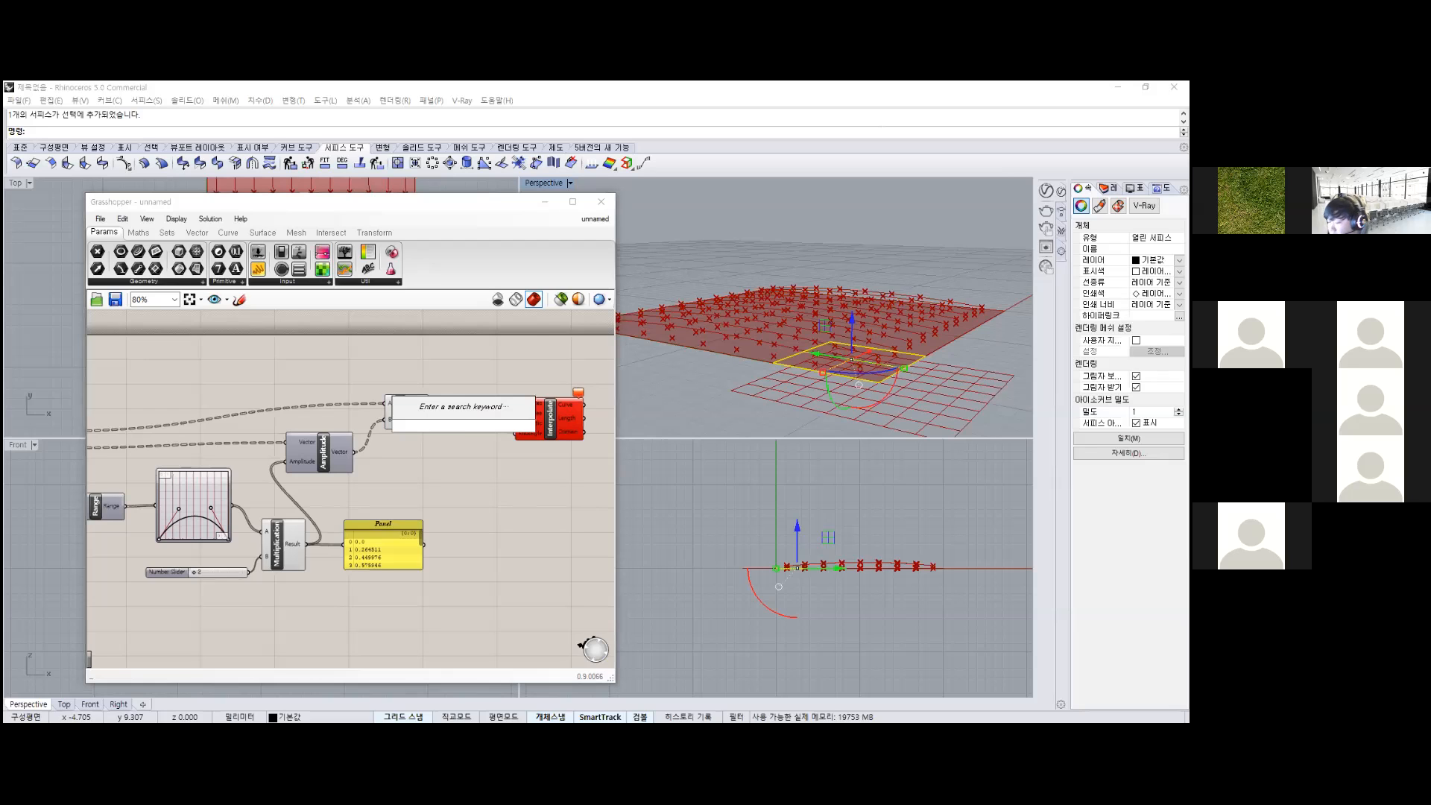
{"action": "type", "text": "point"}
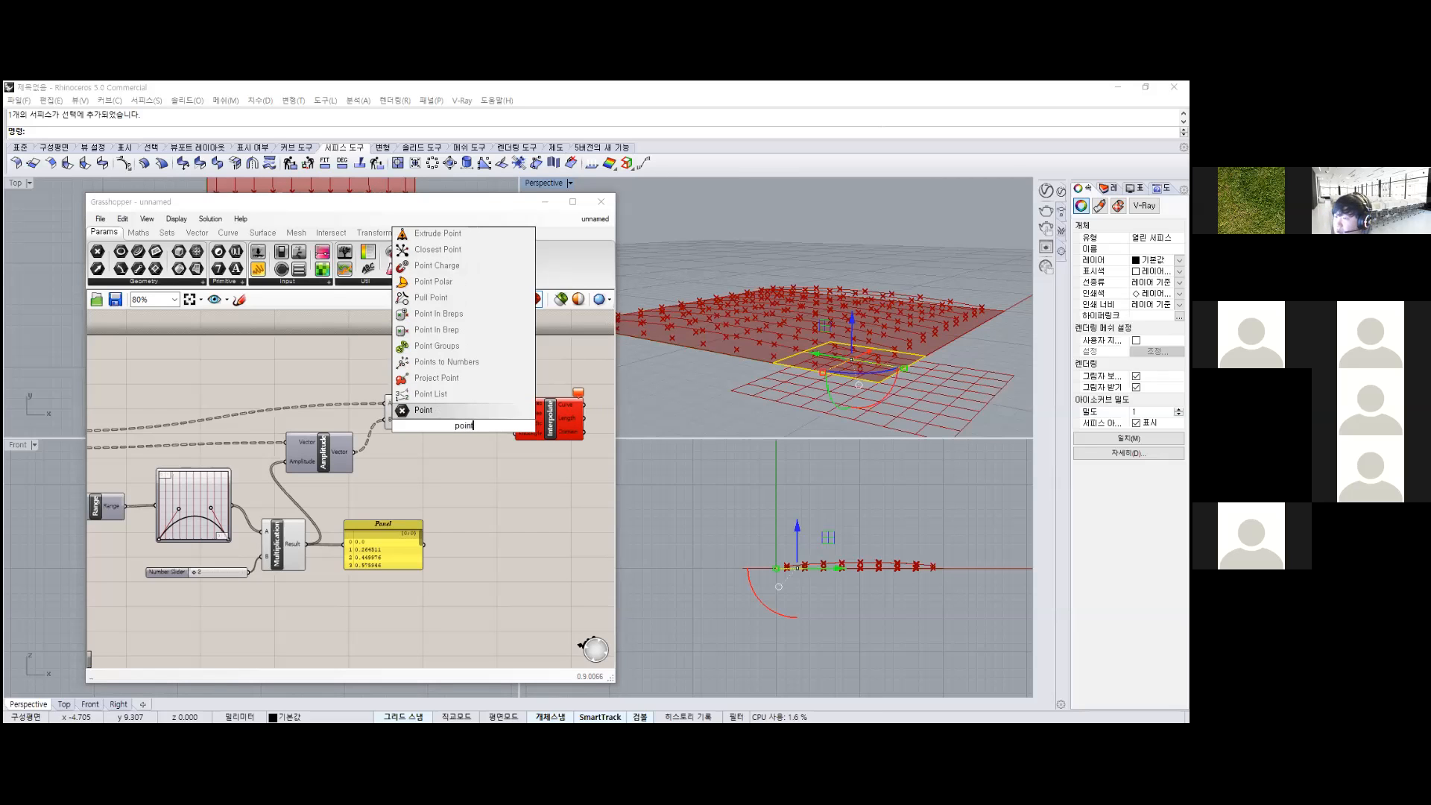
{"action": "key", "text": "Return"}
{"action": "left_click_drag", "start_coordinate": [463, 426], "coordinate": [471, 407]}
{"action": "mouse_move", "coordinate": [531, 403]}
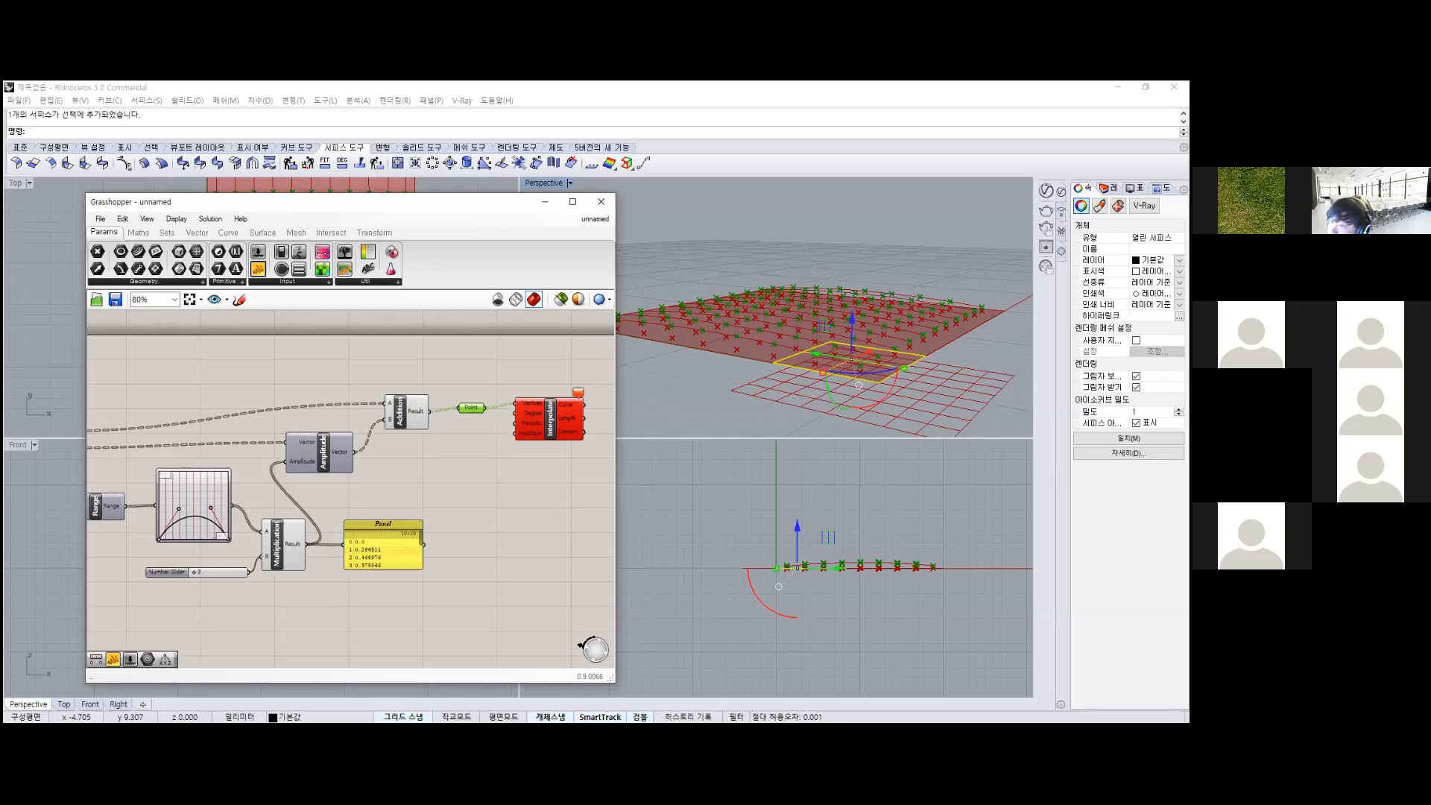
{"action": "left_click", "coordinate": [471, 357]}
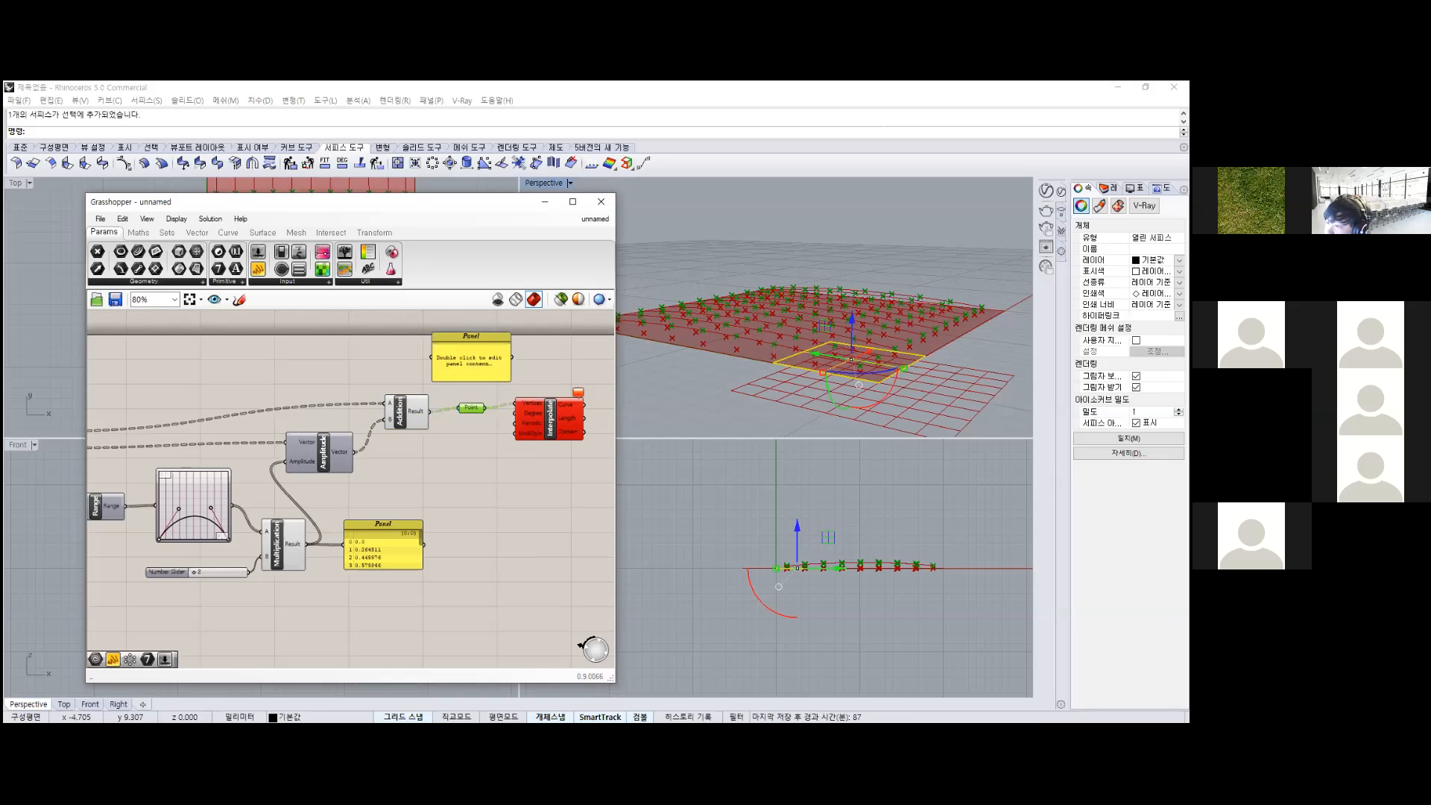
Look through the data options of Interpolate's Vertices input and of the Point parameter.
{"action": "right_click", "coordinate": [531, 407]}
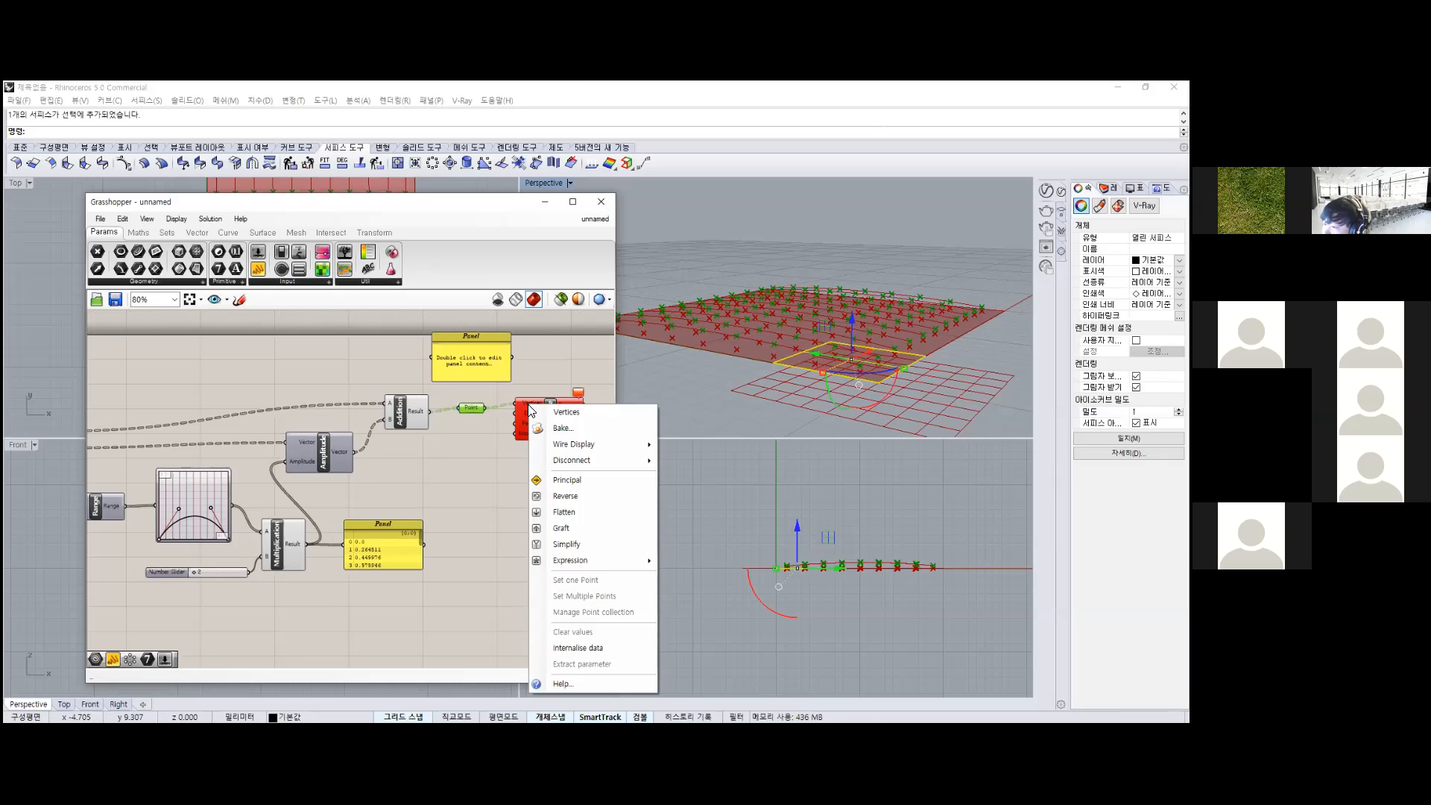
{"action": "key", "text": "F1"}
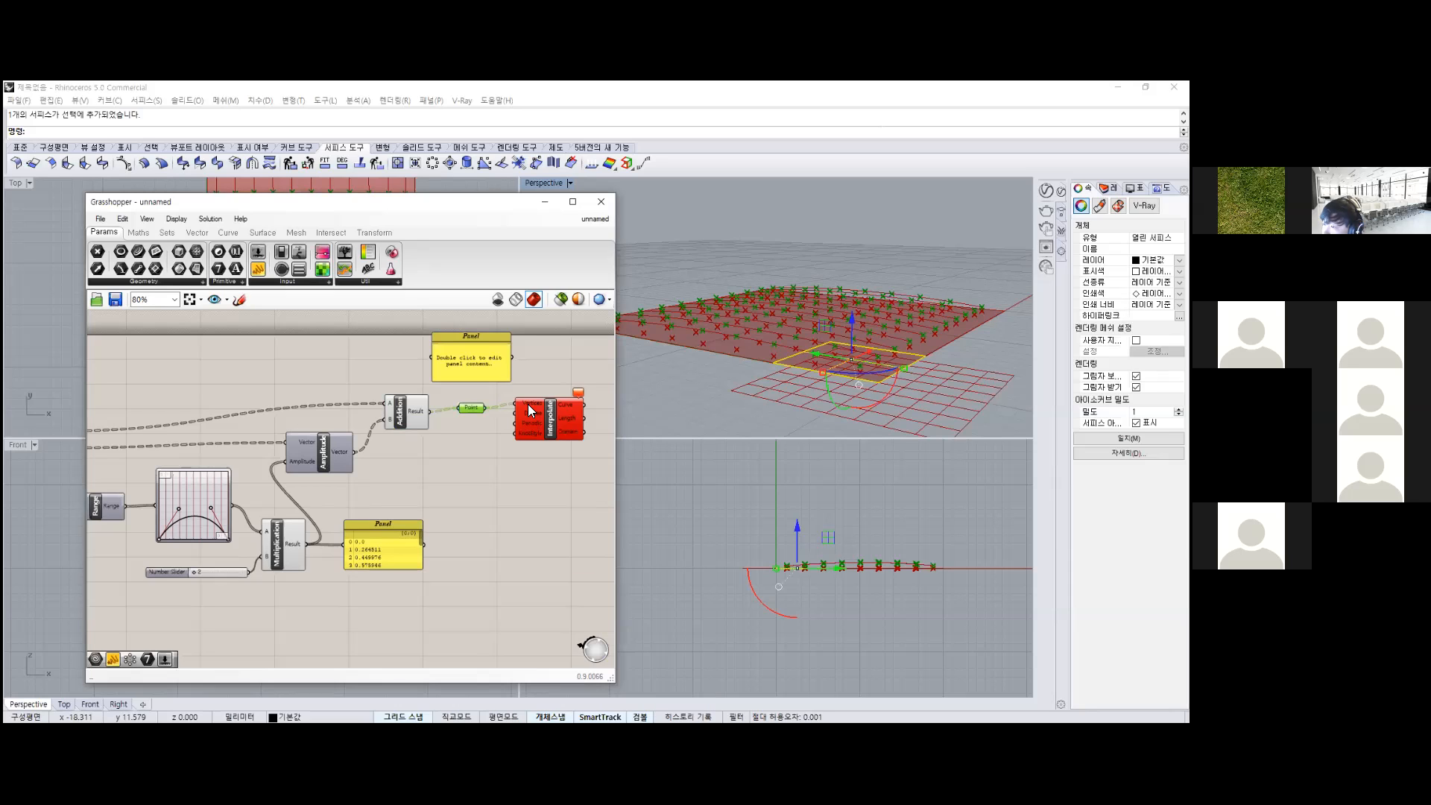
{"action": "right_click", "coordinate": [467, 408]}
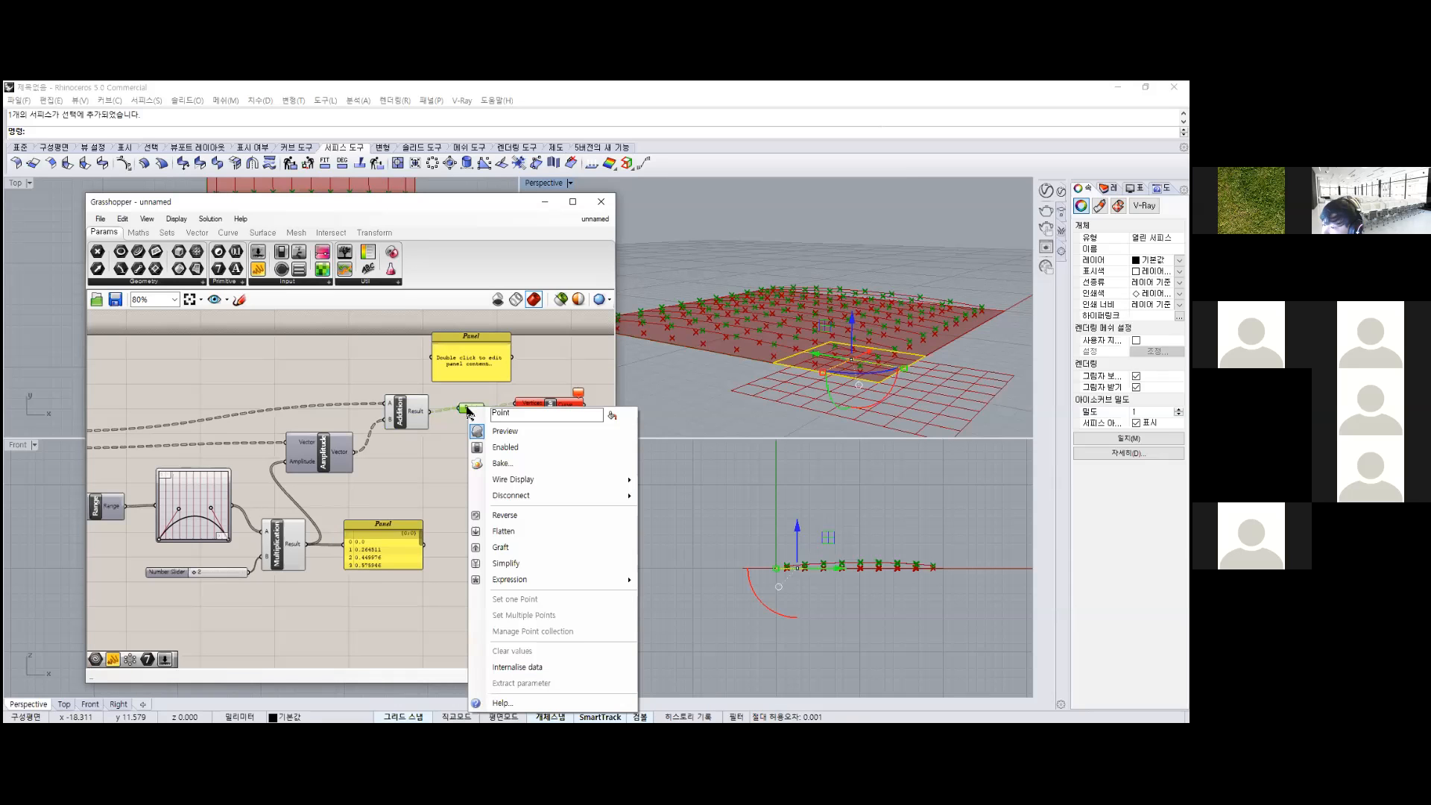
{"action": "left_click", "coordinate": [469, 412]}
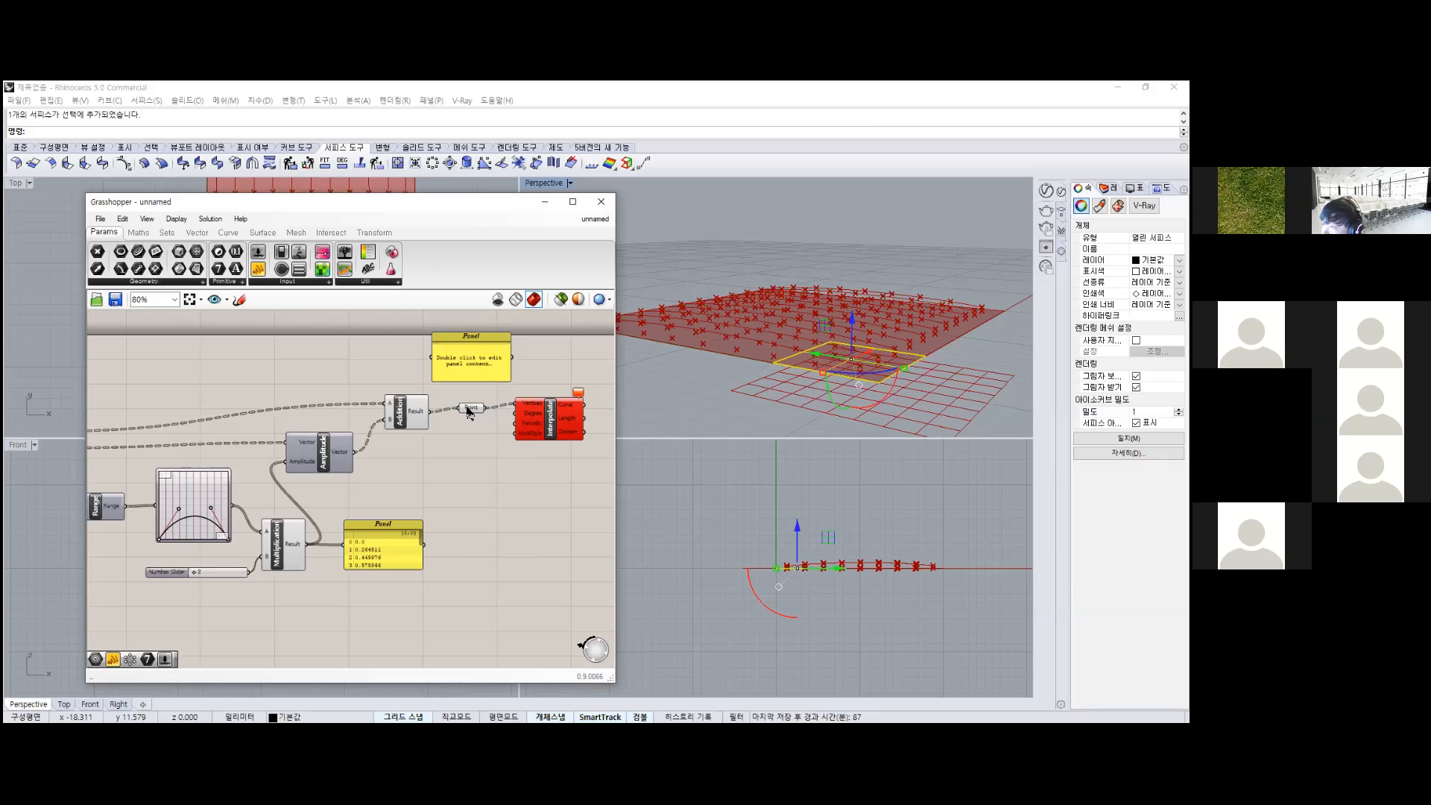
Examine the highlighted interpolated curves over the patch surface in the Perspective viewport.
{"action": "mouse_move", "coordinate": [468, 412]}
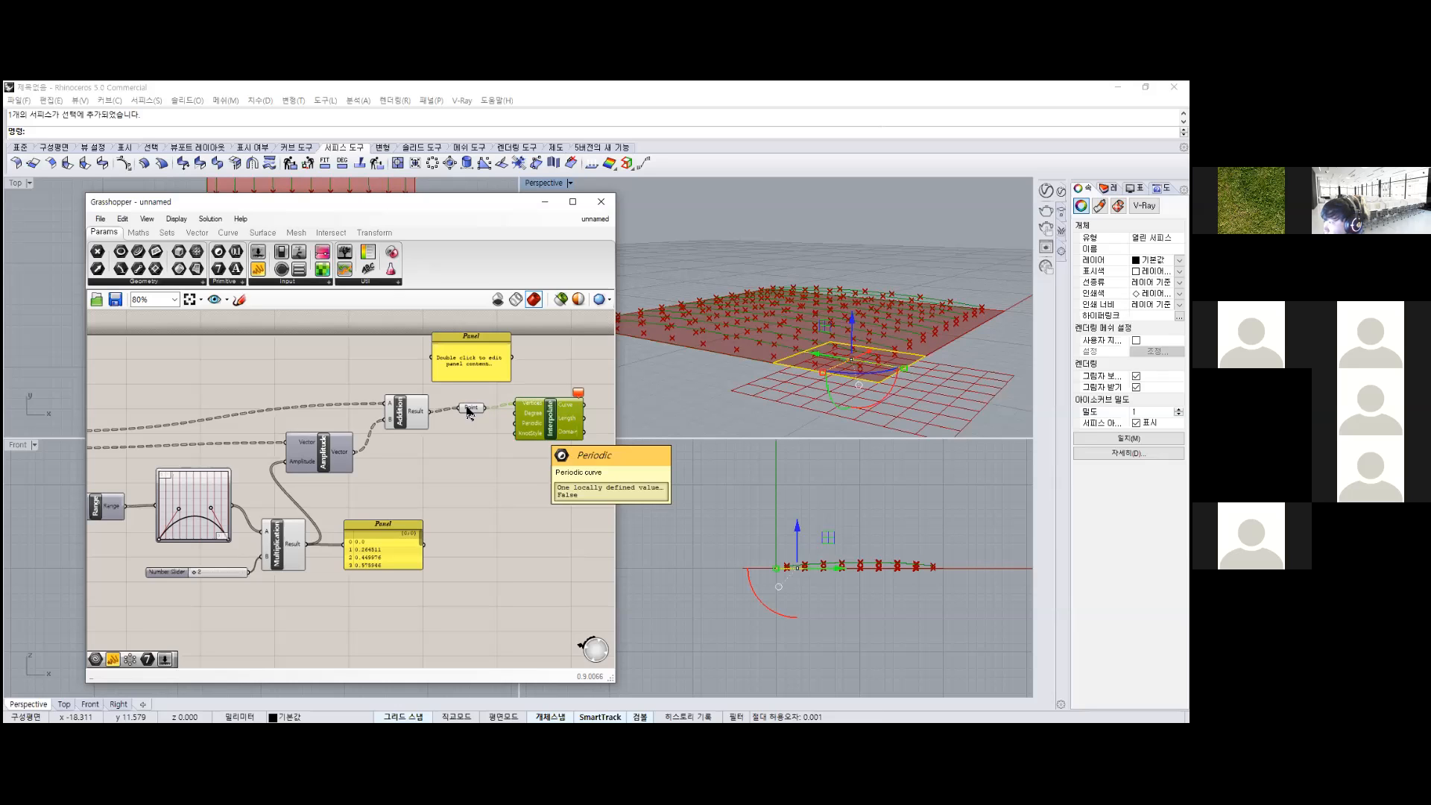
{"action": "mouse_move", "coordinate": [833, 317]}
{"action": "right_mouse_down"}
{"action": "mouse_move", "coordinate": [874, 303]}
{"action": "mouse_move", "coordinate": [879, 358]}
{"action": "mouse_move", "coordinate": [913, 337]}
{"action": "mouse_move", "coordinate": [999, 351]}
{"action": "mouse_move", "coordinate": [951, 371]}
{"action": "mouse_move", "coordinate": [1017, 373]}
{"action": "mouse_move", "coordinate": [969, 366]}
{"action": "right_mouse_up"}
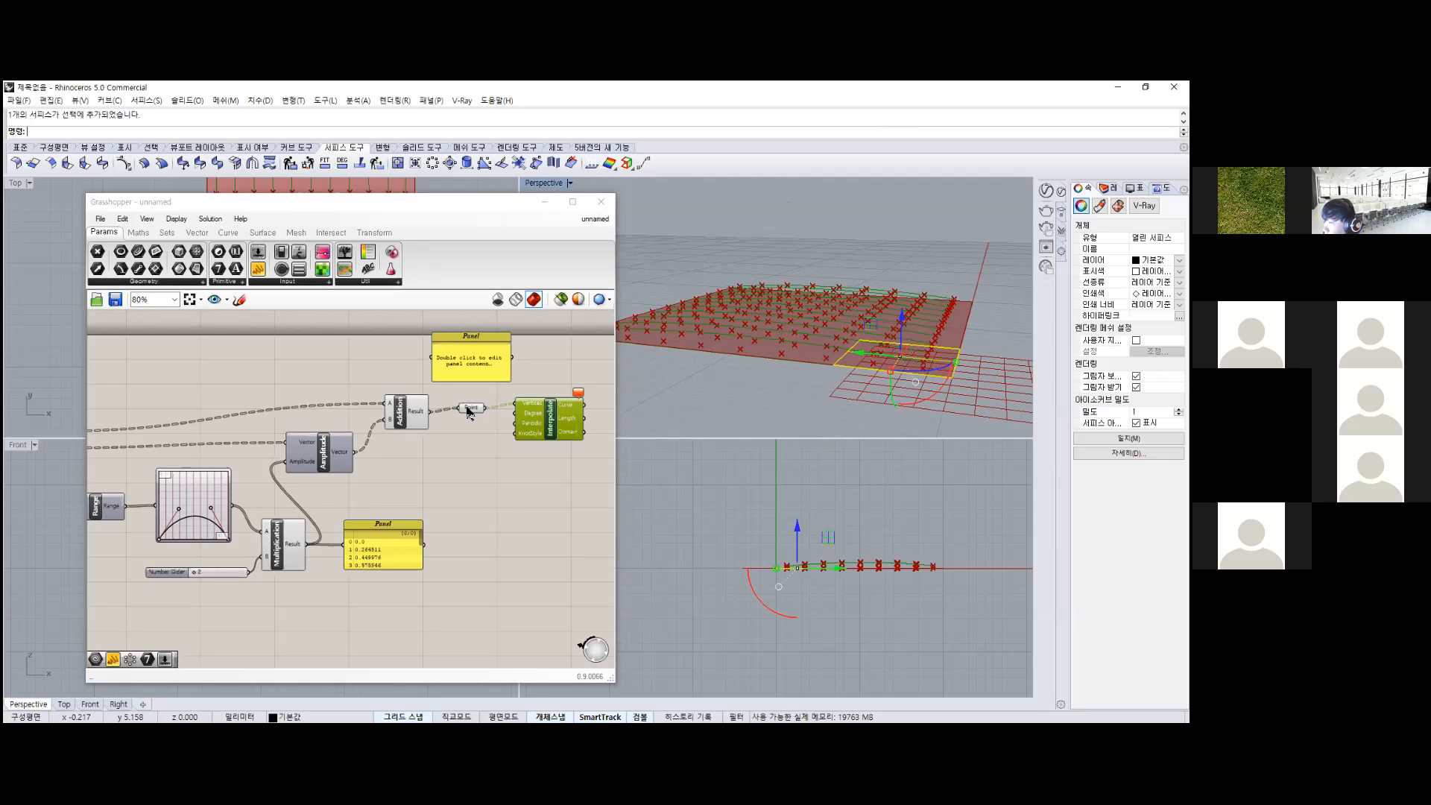
{"action": "left_click", "coordinate": [590, 447]}
{"action": "mouse_move", "coordinate": [578, 392]}
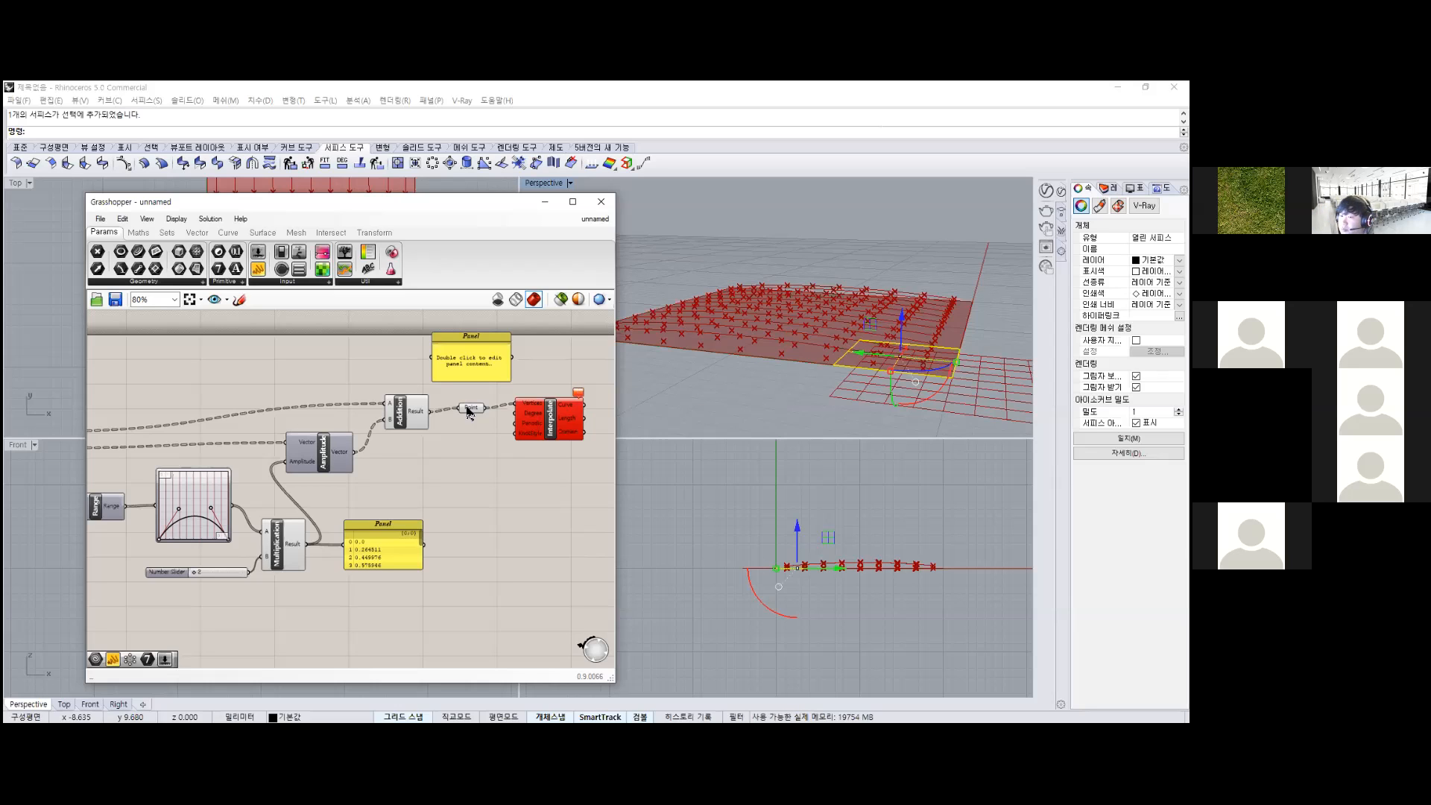
Set the multiplier slider to 3 and shift Interpolate slightly farther from the Point parameter.
{"action": "left_click_drag", "start_coordinate": [194, 572], "coordinate": [194, 572]}
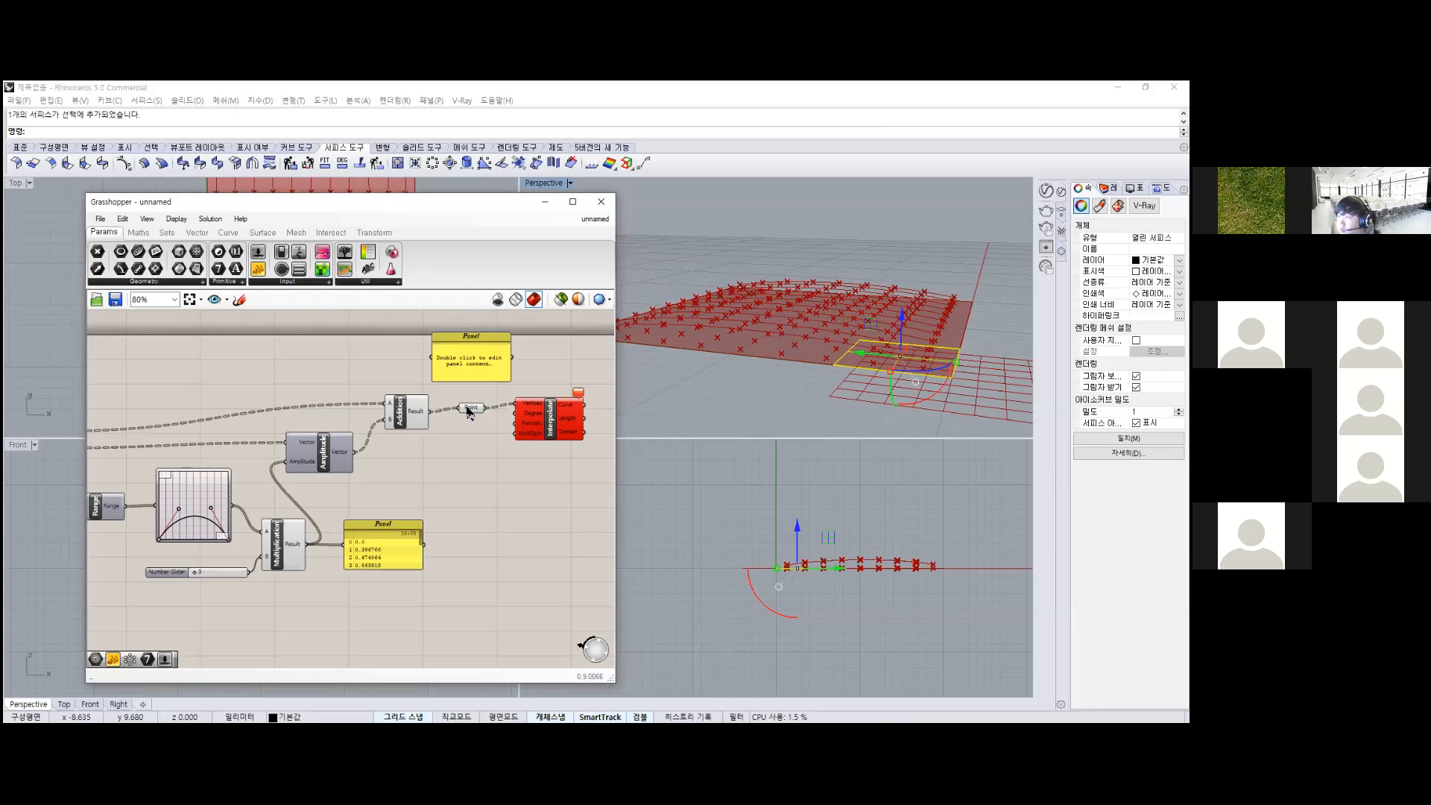
{"action": "scroll", "coordinate": [468, 412], "scroll_direction": "down", "scroll_amount": 3}
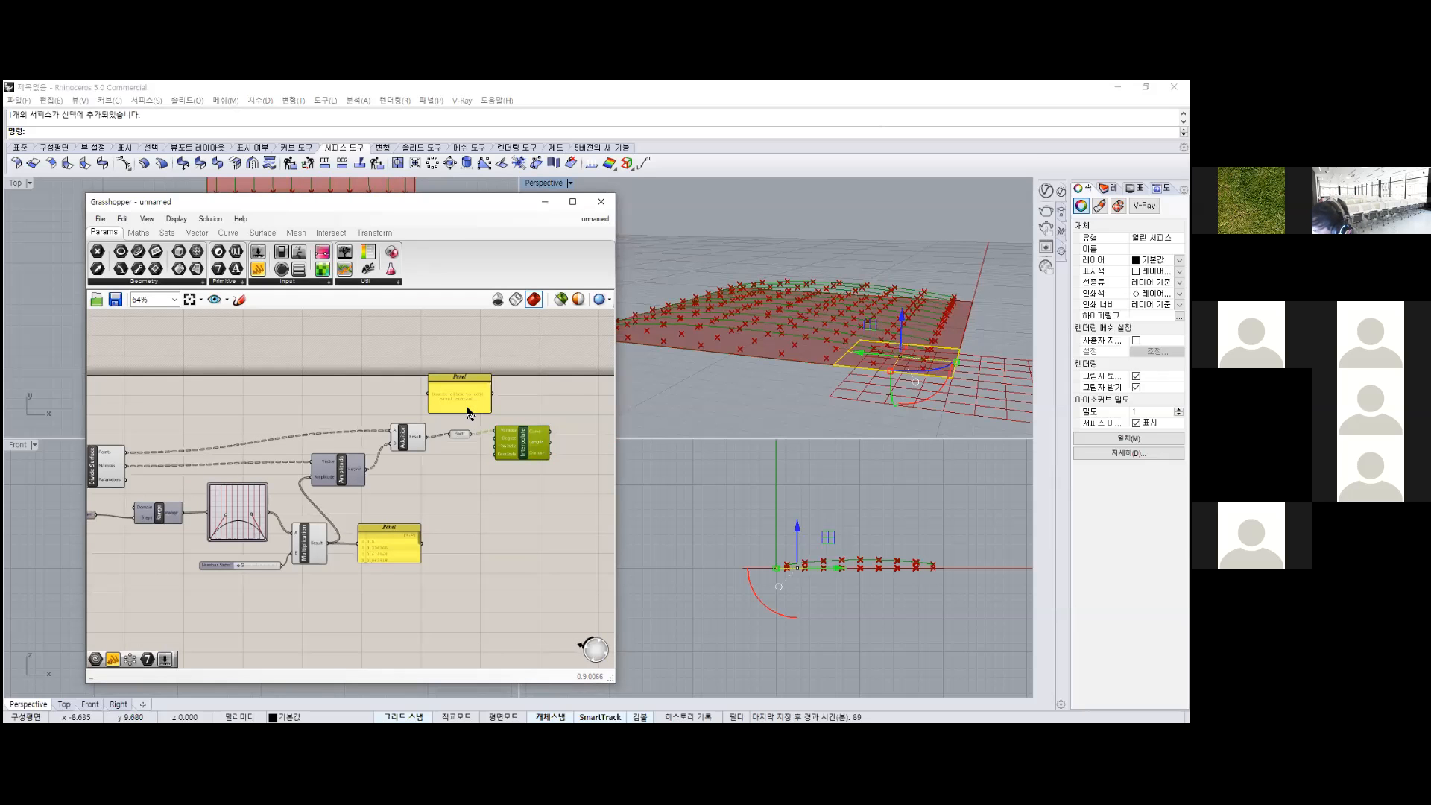
{"action": "mouse_move", "coordinate": [522, 443]}
{"action": "left_mouse_down"}
{"action": "mouse_move", "coordinate": [540, 460]}
{"action": "mouse_move", "coordinate": [535, 445]}
{"action": "left_mouse_up"}
{"action": "left_click", "coordinate": [534, 481]}
{"action": "left_click", "coordinate": [534, 444]}
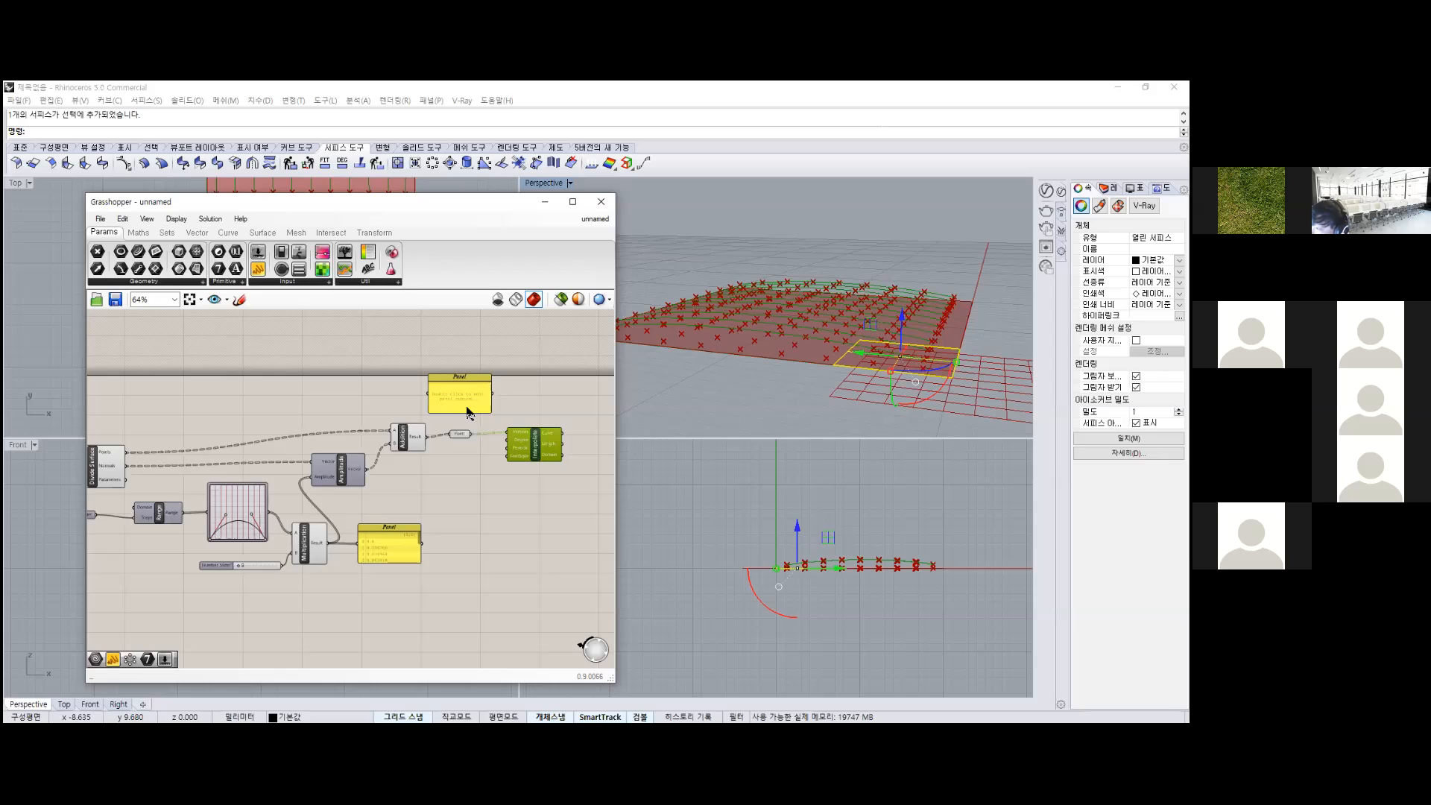
Check the integer assigned to Interpolate's Degree input.
{"action": "right_click_drag", "start_coordinate": [466, 407], "coordinate": [440, 405]}
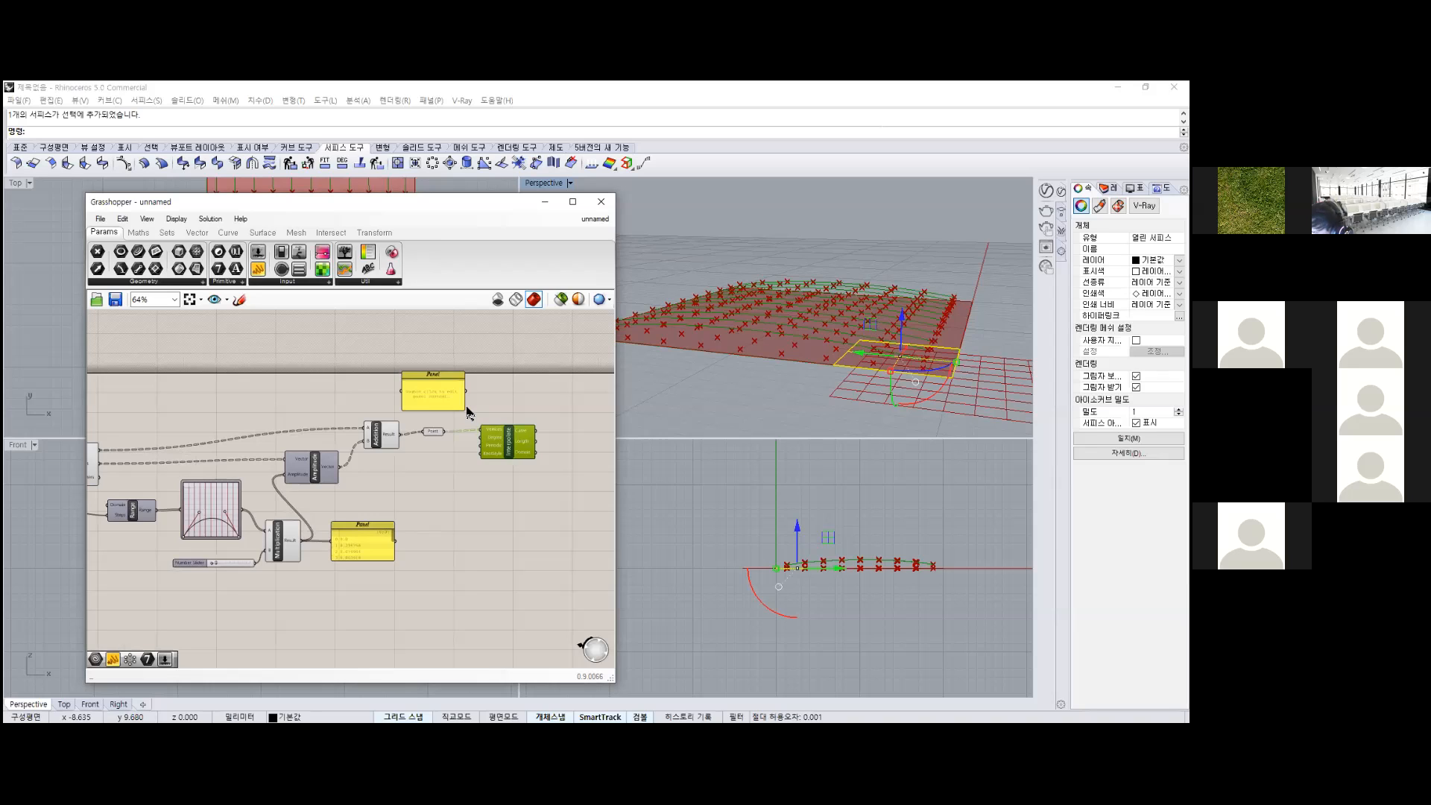
{"action": "right_click", "coordinate": [491, 439]}
{"action": "mouse_move", "coordinate": [551, 560]}
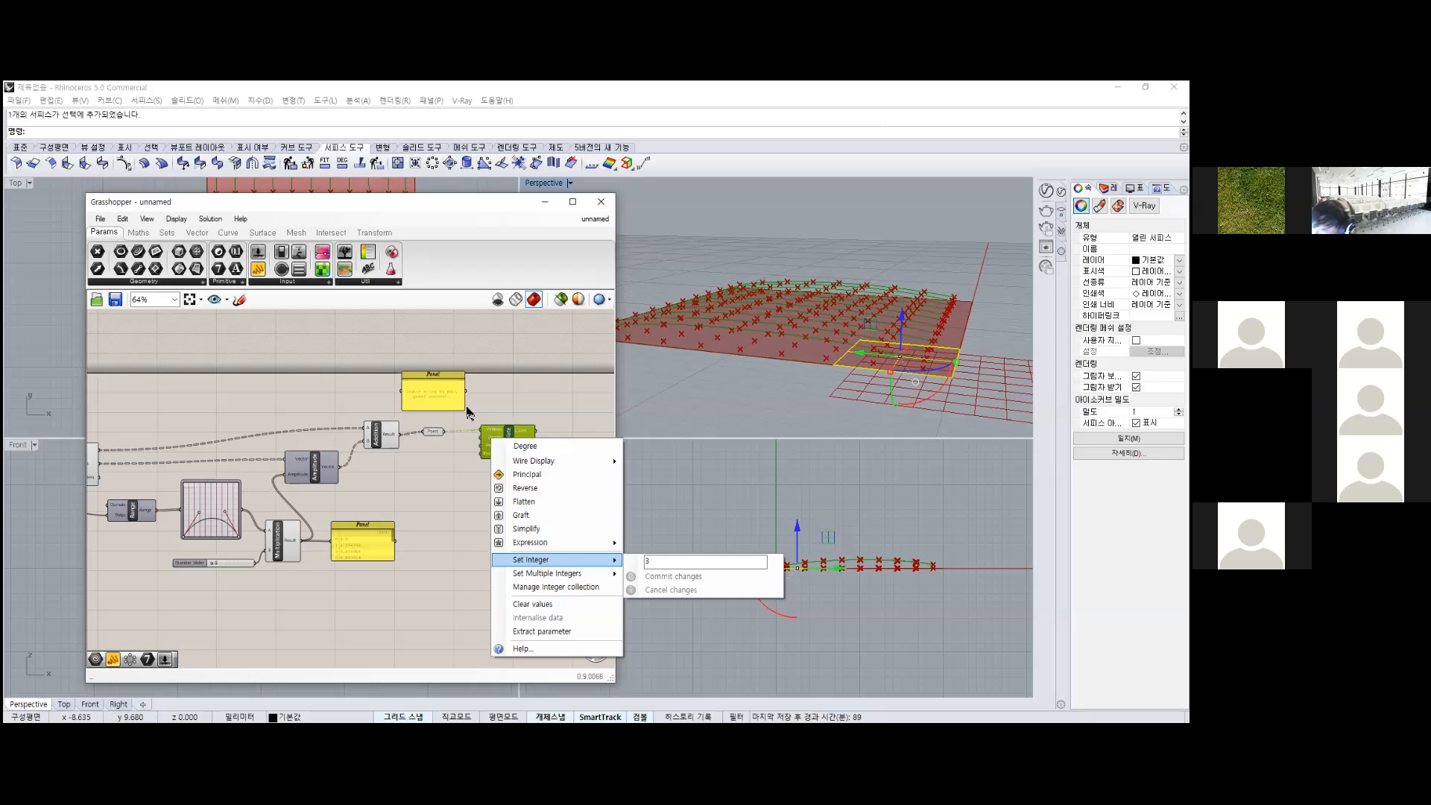
Try driving Interpolate's Degree input with a copied Number Slider set to 51, and delete that slider.
{"action": "left_click", "coordinate": [235, 564]}
{"action": "key", "text": "ctrl+c"}
{"action": "key", "text": "ctrl+v"}
{"action": "mouse_move", "coordinate": [223, 567]}
{"action": "left_mouse_down"}
{"action": "mouse_move", "coordinate": [400, 461]}
{"action": "mouse_move", "coordinate": [491, 428]}
{"action": "left_mouse_up"}
{"action": "scroll", "coordinate": [466, 456], "scroll_direction": "up", "scroll_amount": 2}
{"action": "mouse_move", "coordinate": [383, 454]}
{"action": "left_mouse_down"}
{"action": "mouse_move", "coordinate": [412, 455]}
{"action": "mouse_move", "coordinate": [370, 478]}
{"action": "left_mouse_up"}
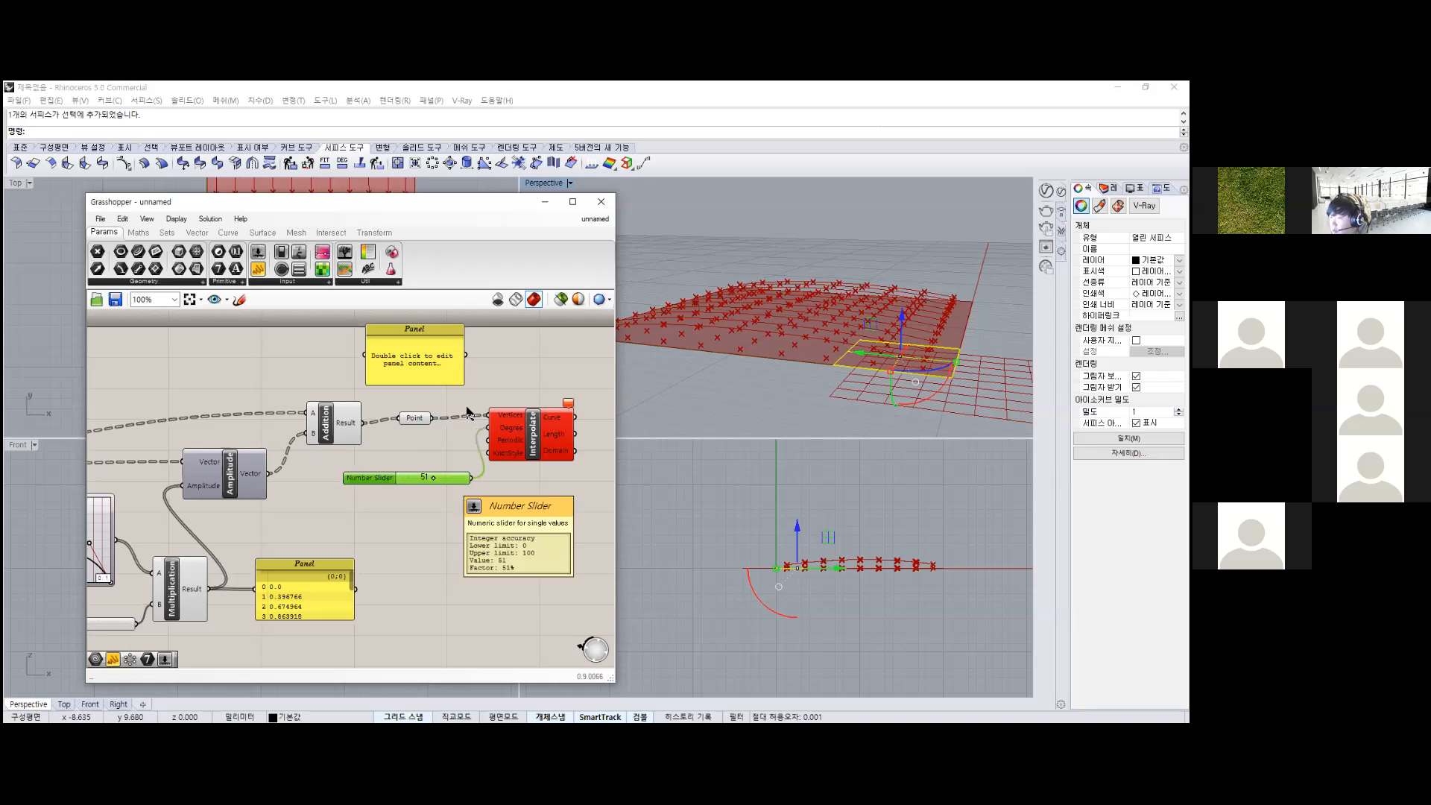
{"action": "key", "text": "Delete"}
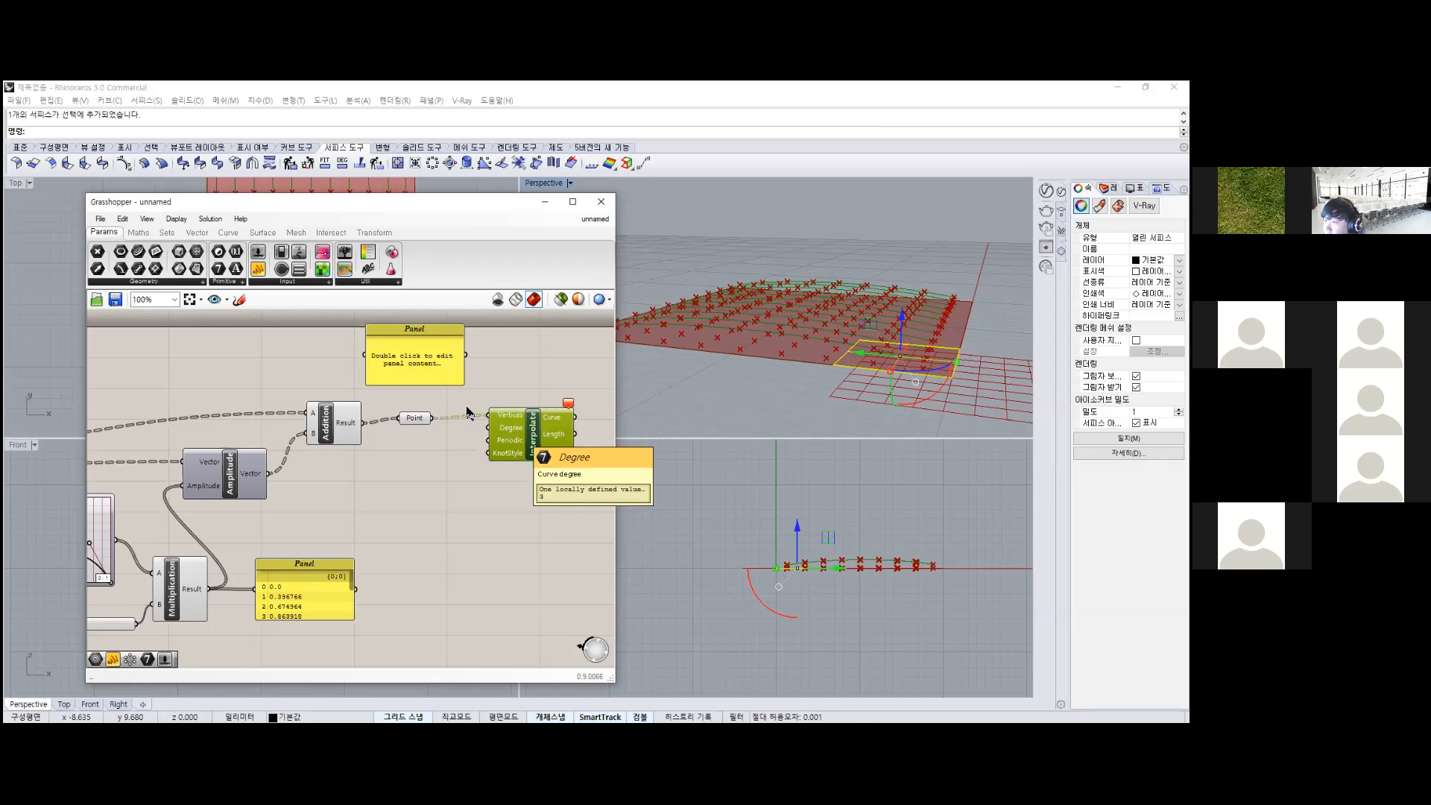
{"action": "mouse_move", "coordinate": [553, 434]}
{"action": "right_mouse_down"}
{"action": "mouse_move", "coordinate": [475, 447]}
{"action": "mouse_move", "coordinate": [454, 413]}
{"action": "mouse_move", "coordinate": [409, 414]}
{"action": "right_mouse_up"}
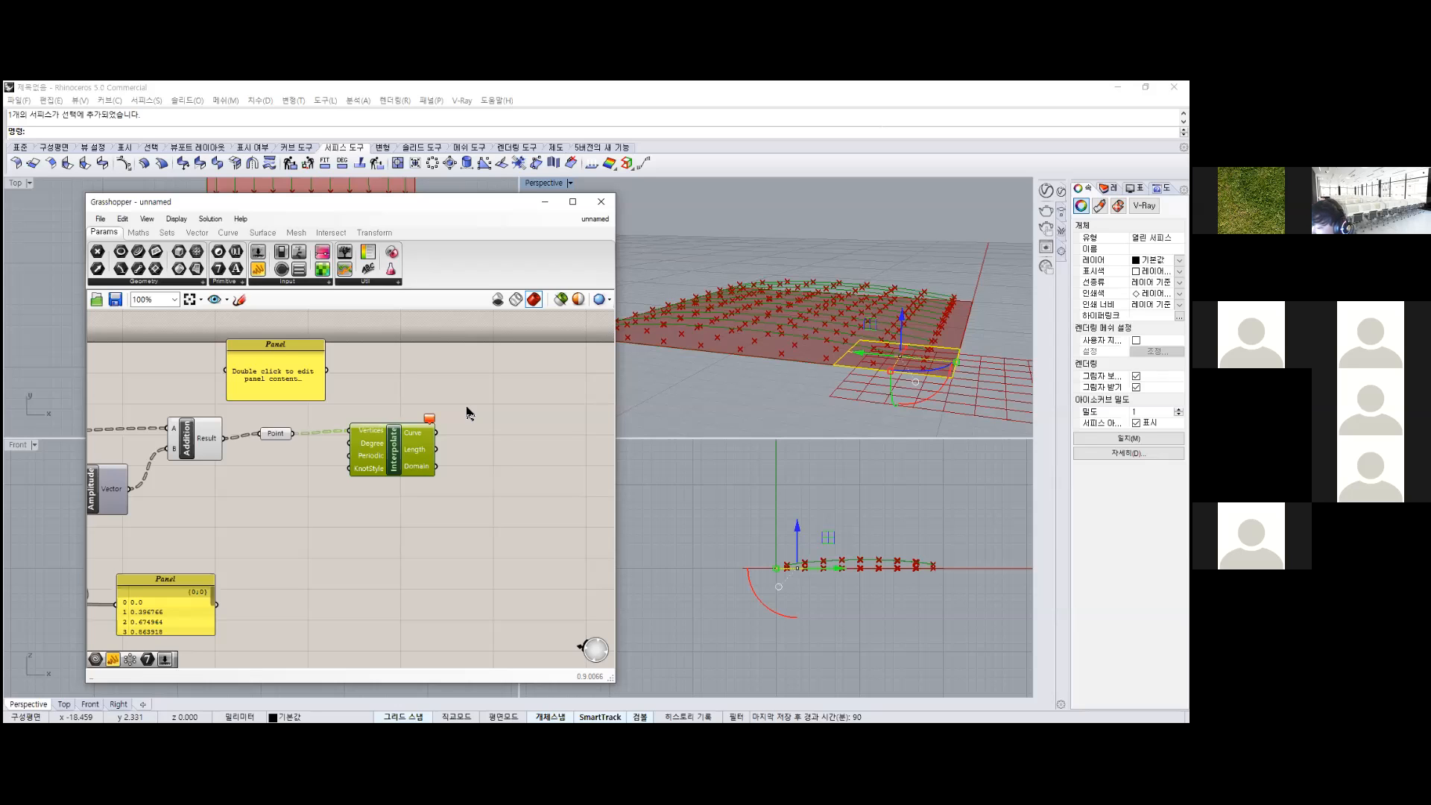
{"action": "scroll", "coordinate": [468, 413], "scroll_direction": "down", "scroll_amount": 2}
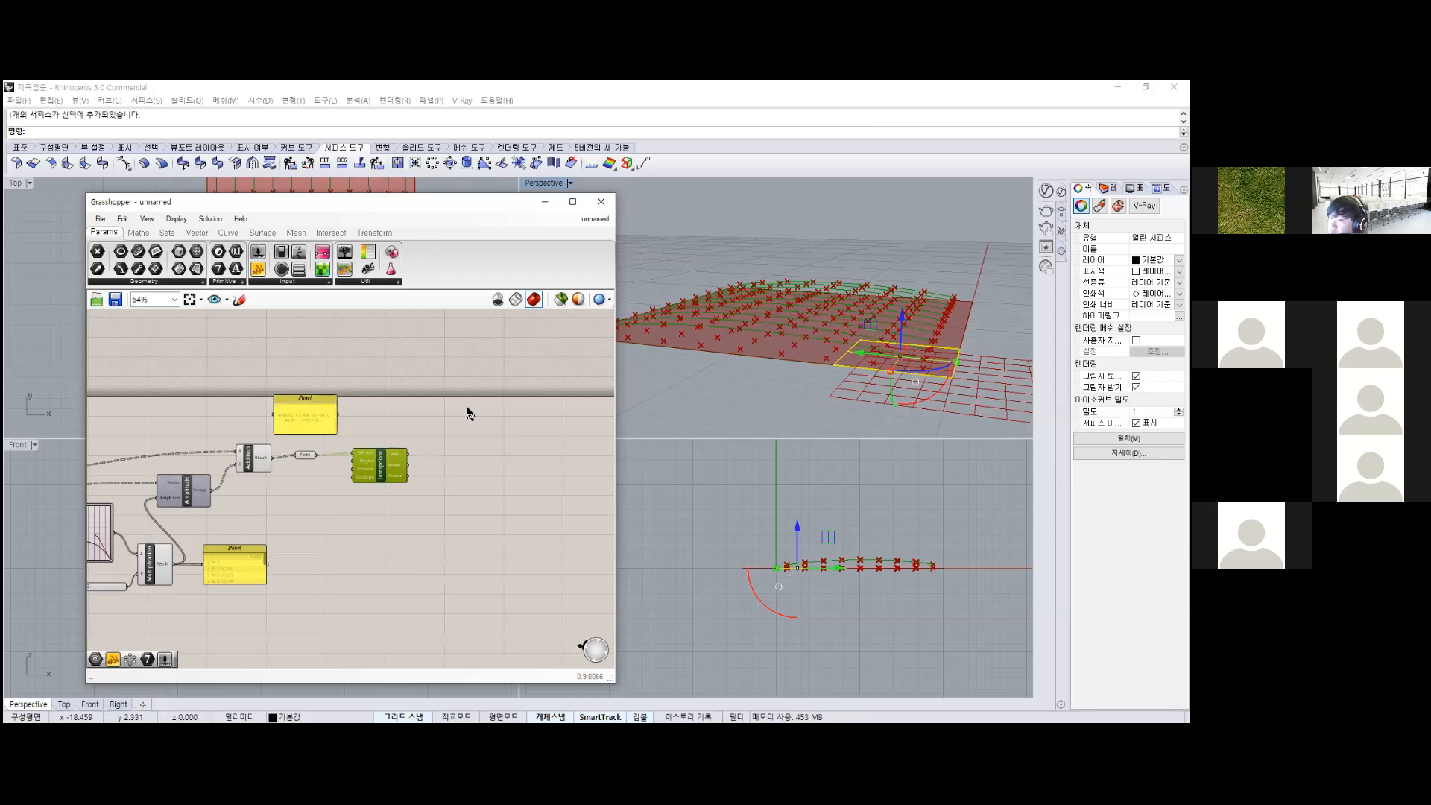
{"action": "scroll", "coordinate": [468, 412], "scroll_direction": "down", "scroll_amount": 3}
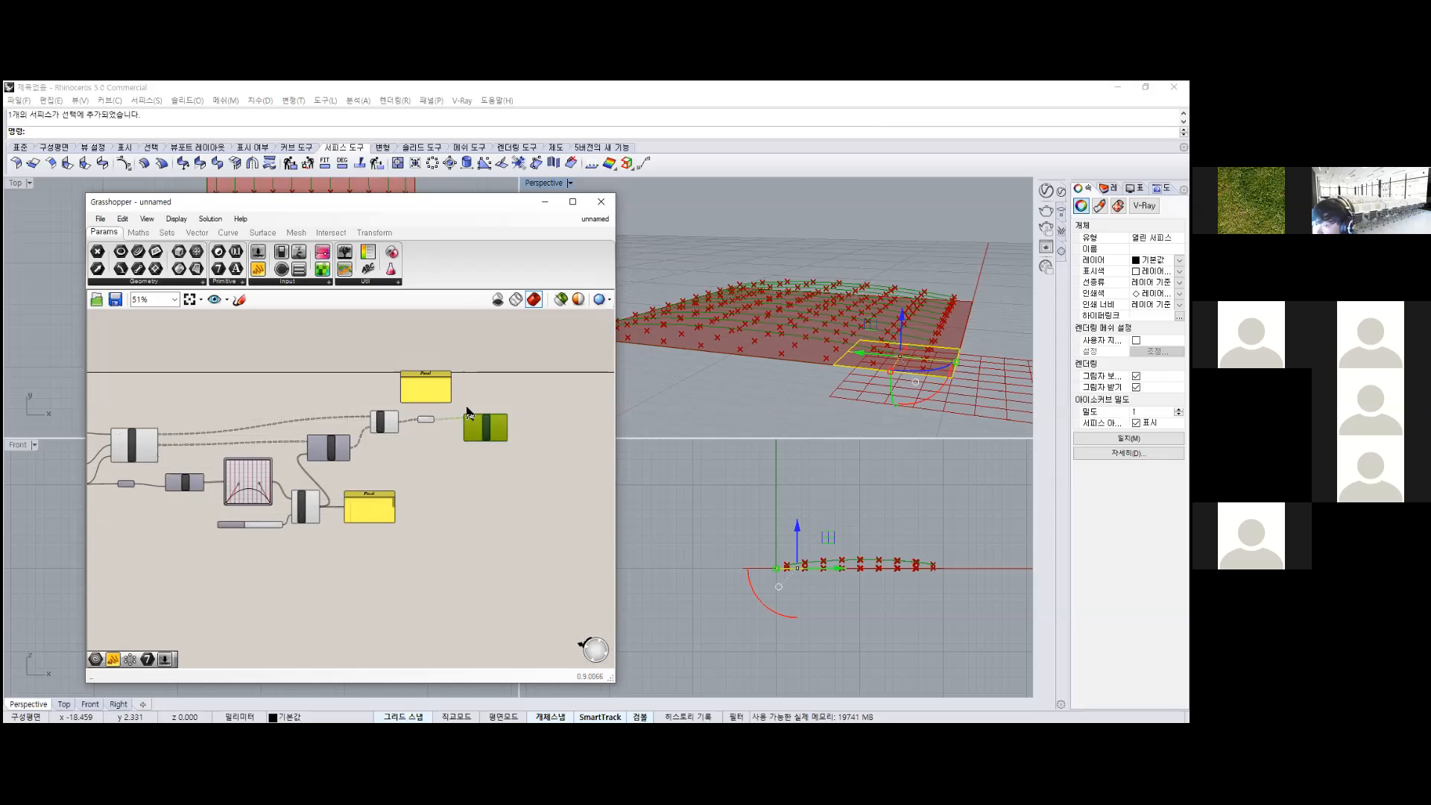
{"action": "scroll", "coordinate": [468, 412], "scroll_direction": "up", "scroll_amount": 2}
{"action": "key", "text": "ctrl+z"}
{"action": "left_click_drag", "start_coordinate": [365, 577], "coordinate": [172, 465]}
{"action": "left_click_drag", "start_coordinate": [532, 568], "coordinate": [170, 475]}
{"action": "left_click_drag", "start_coordinate": [301, 483], "coordinate": [331, 510]}
{"action": "scroll", "coordinate": [468, 416], "scroll_direction": "down", "scroll_amount": 3}
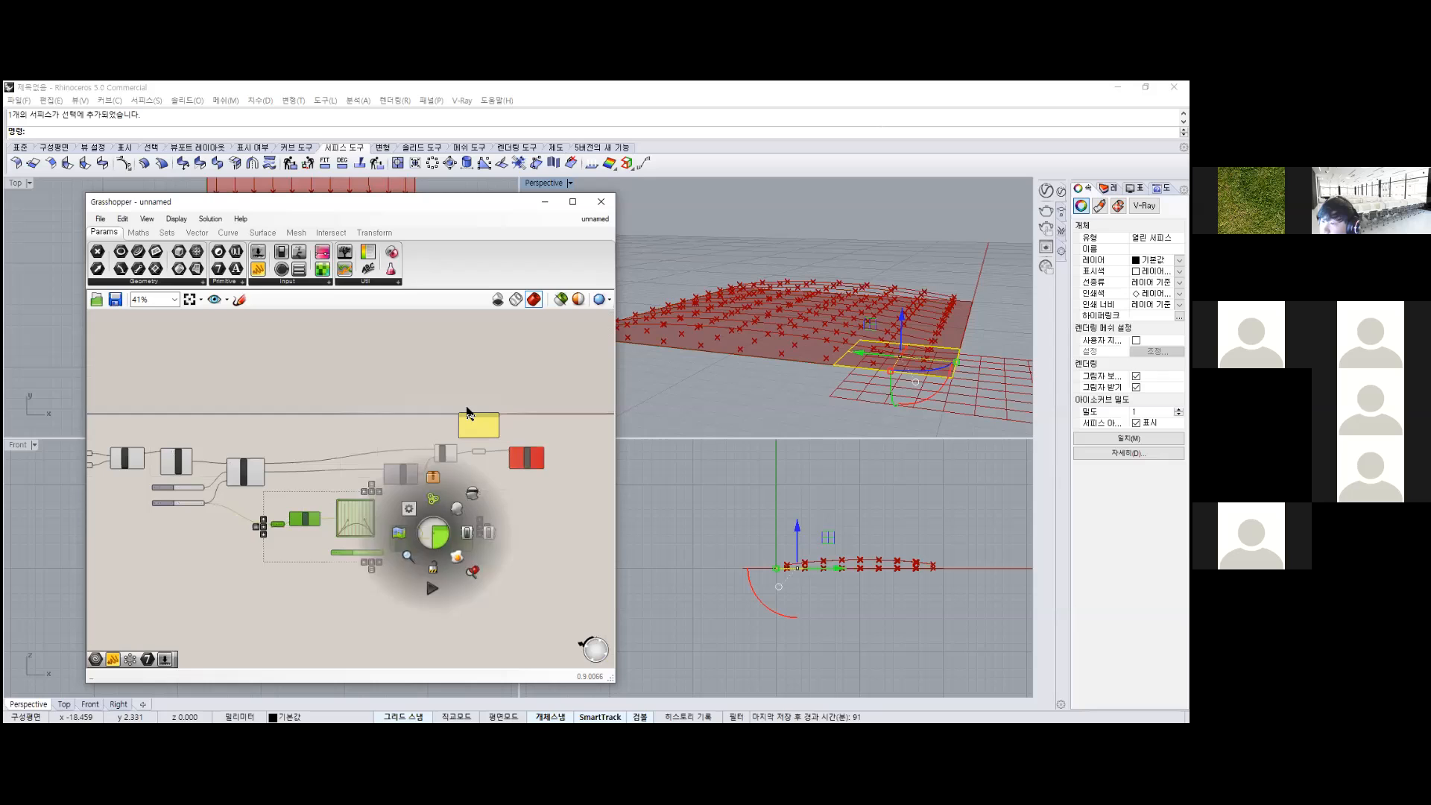
{"action": "left_click", "coordinate": [469, 414]}
{"action": "left_click", "coordinate": [468, 414]}
Duplicate the component chain from Range and Graph Mapper through Interpolate, and place the copy below the original chain.
{"action": "left_click_drag", "start_coordinate": [572, 597], "coordinate": [271, 398]}
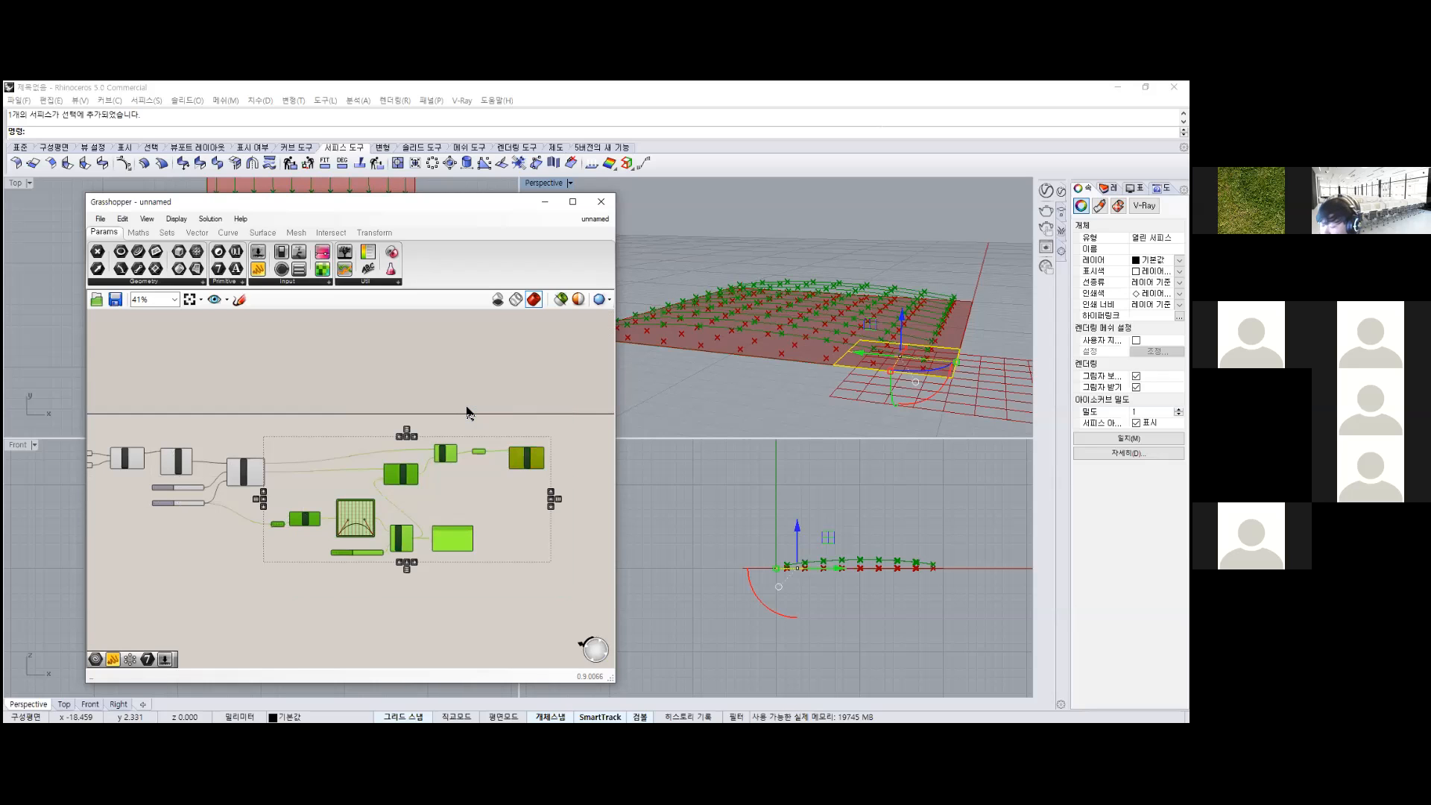
{"action": "key", "text": "ctrl+c"}
{"action": "key", "text": "ctrl+v"}
{"action": "key", "text": "Up"}
{"action": "key", "text": "Up"}
{"action": "key", "text": "Up"}
{"action": "key", "text": "Up"}
{"action": "key", "text": "Up"}
{"action": "key", "text": "Up"}
{"action": "key", "text": "Up"}
{"action": "key", "text": "Up"}
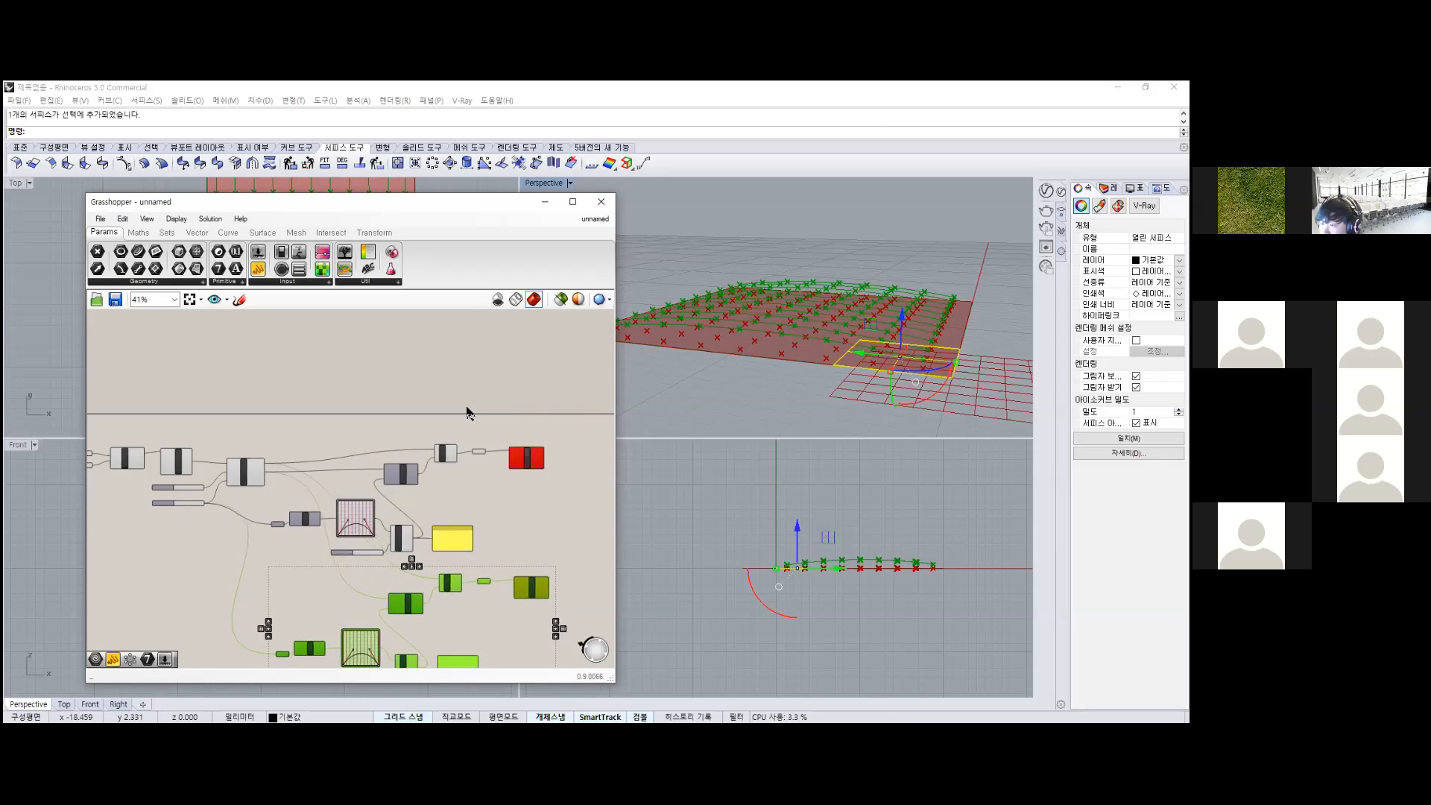
{"action": "scroll", "coordinate": [468, 413], "scroll_direction": "up", "scroll_amount": 3}
{"action": "key", "text": "Right"}
{"action": "key", "text": "Right"}
{"action": "key", "text": "Right"}
{"action": "key", "text": "Up"}
{"action": "key", "text": "Up"}
{"action": "key", "text": "Right"}
{"action": "key", "text": "Escape"}
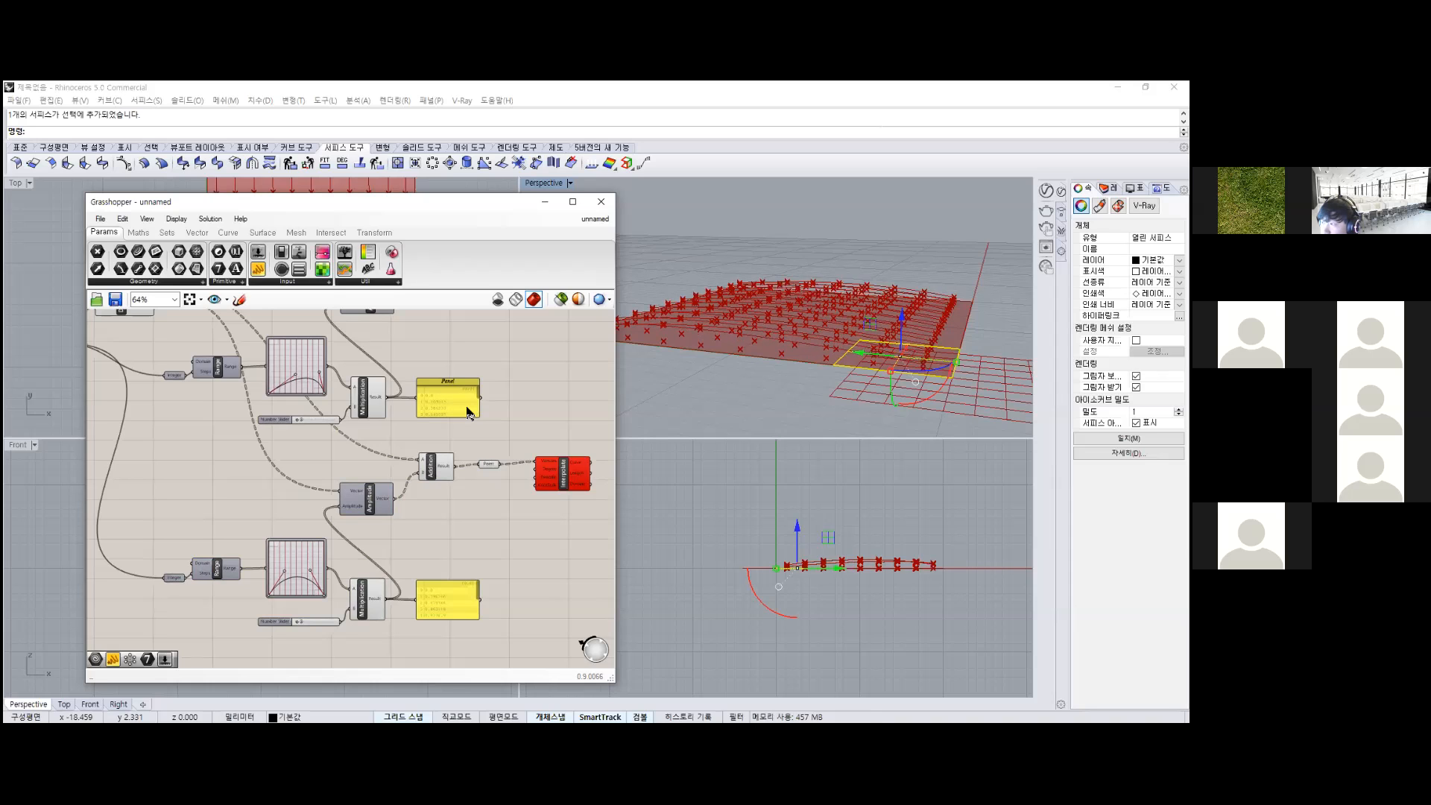
Highlight each of the two Interpolate components in turn to compare their curves over the patch surface.
{"action": "right_click_drag", "start_coordinate": [412, 430], "coordinate": [468, 412]}
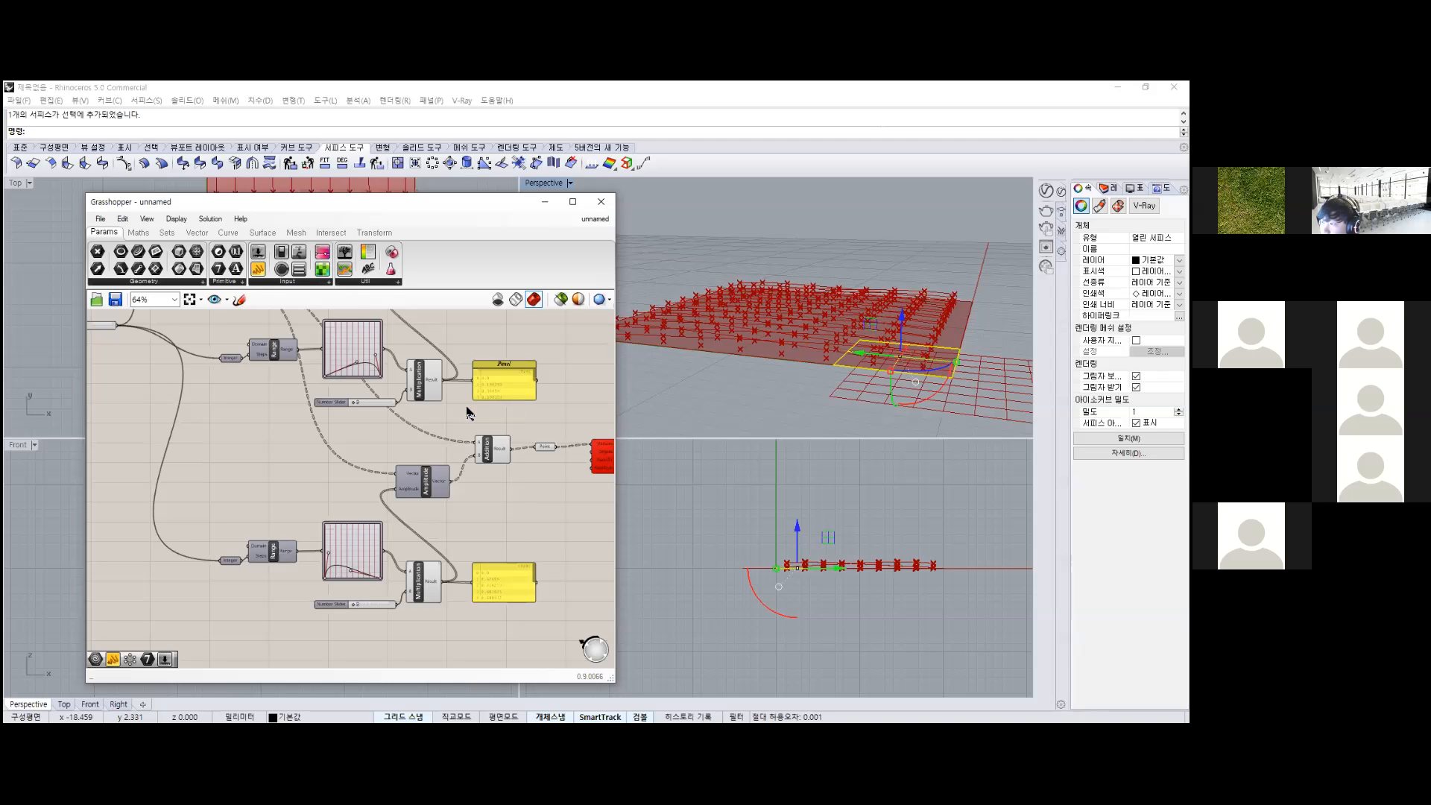
{"action": "scroll", "coordinate": [467, 407], "scroll_direction": "down", "scroll_amount": 2}
{"action": "right_click_drag", "start_coordinate": [467, 407], "coordinate": [342, 442]}
{"action": "scroll", "coordinate": [466, 407], "scroll_direction": "up", "scroll_amount": 3}
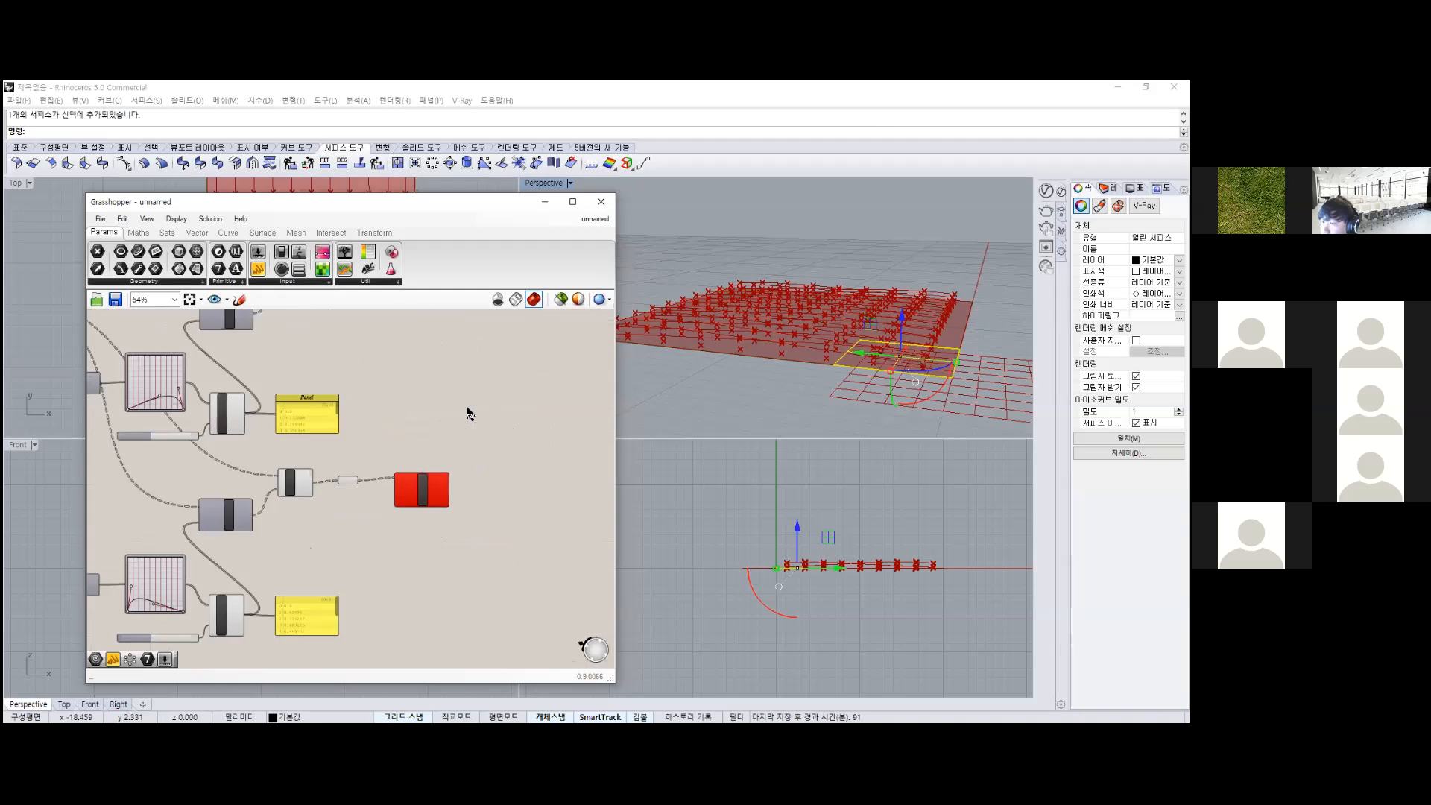
{"action": "scroll", "coordinate": [428, 489], "scroll_direction": "up", "scroll_amount": 1}
{"action": "left_click", "coordinate": [427, 488]}
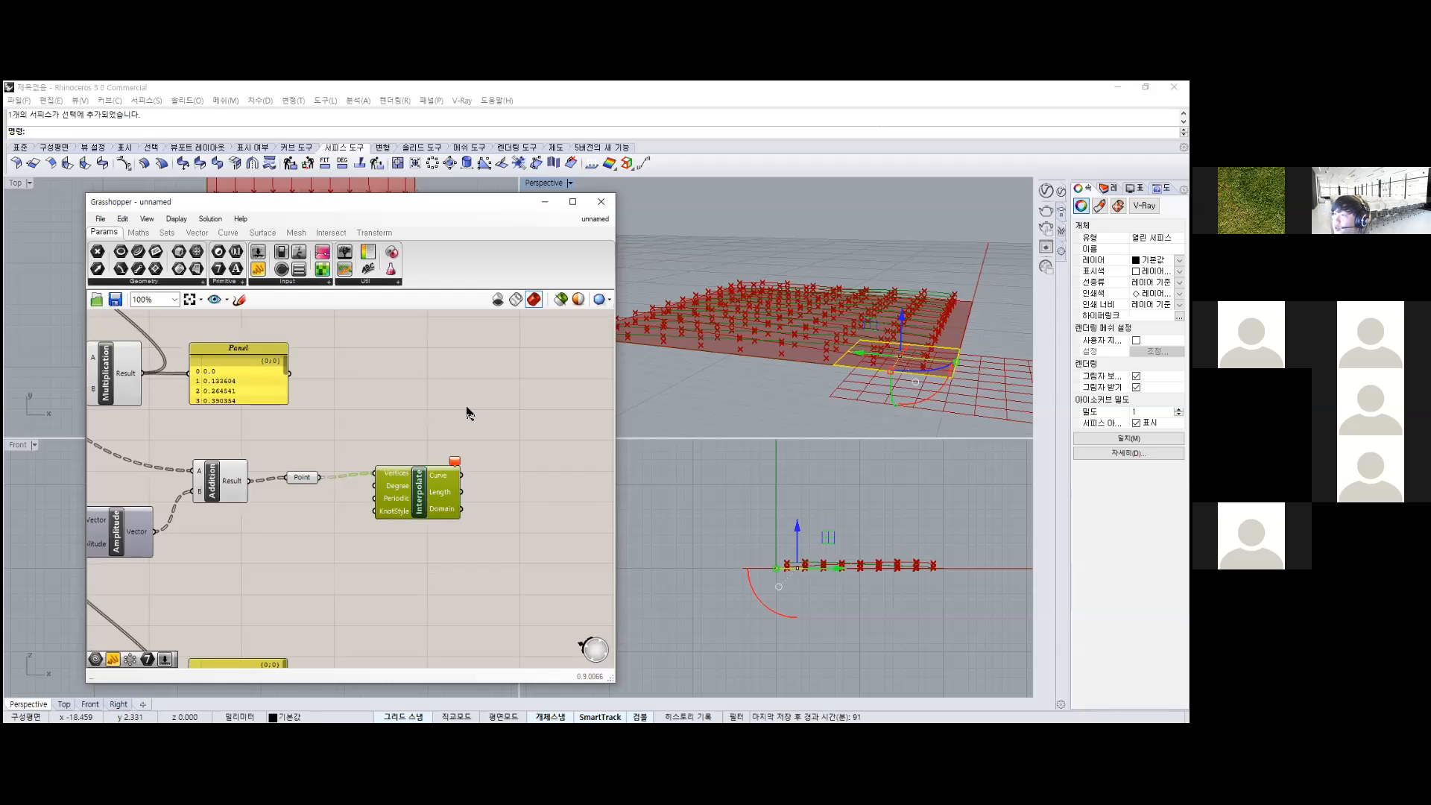
{"action": "right_click_drag", "start_coordinate": [467, 412], "coordinate": [449, 511]}
{"action": "scroll", "coordinate": [467, 413], "scroll_direction": "down", "scroll_amount": 2}
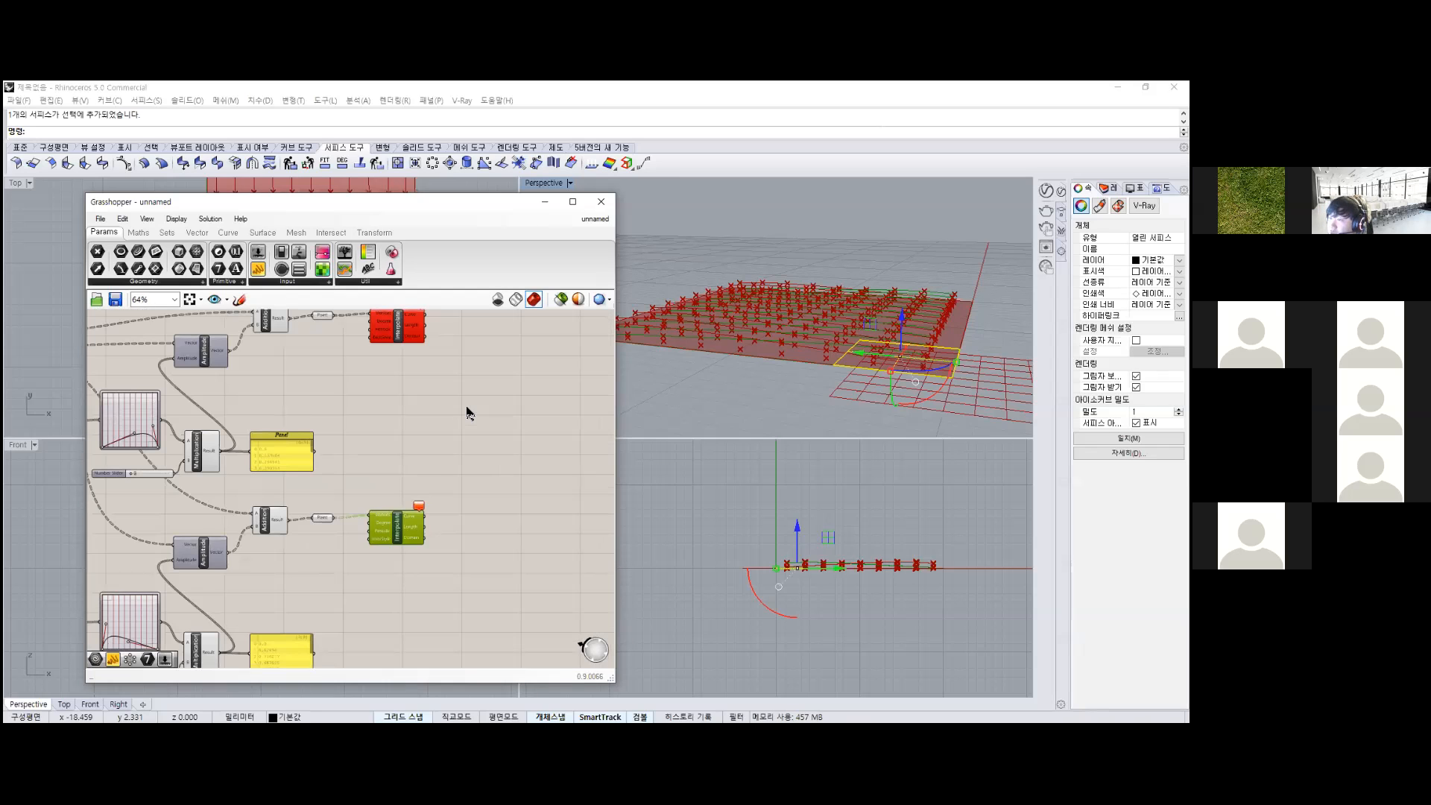
{"action": "left_click", "coordinate": [397, 528]}
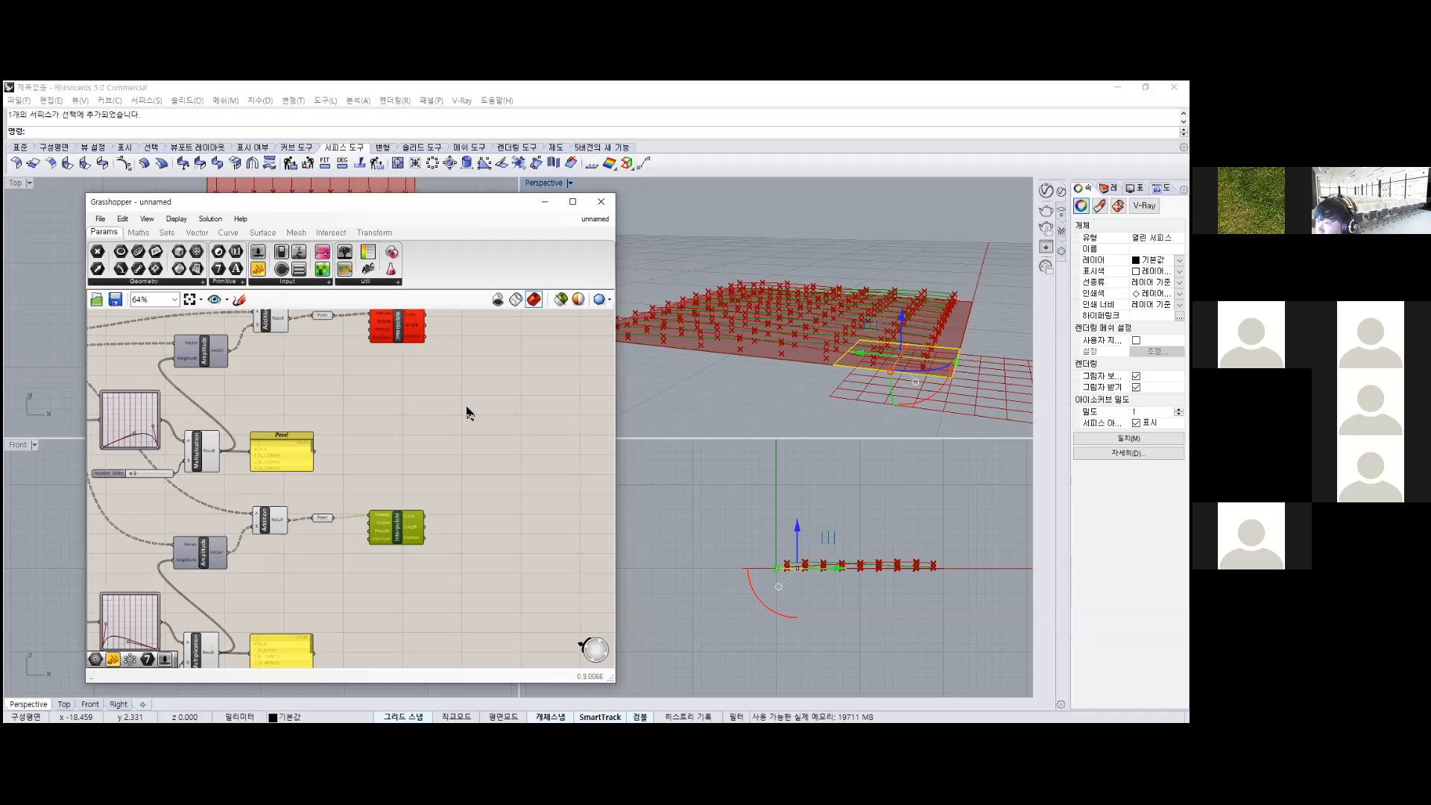
{"action": "left_click", "coordinate": [397, 326]}
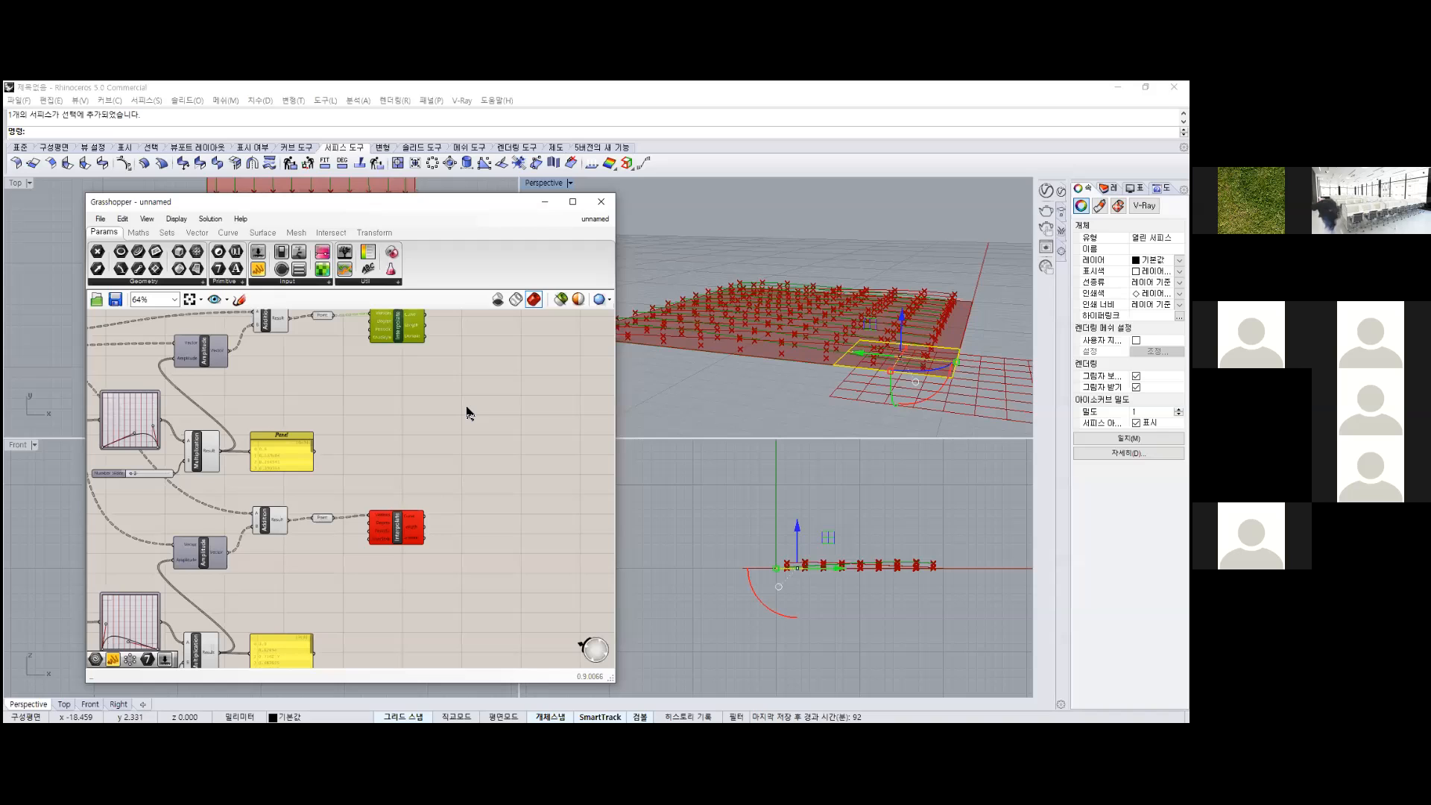
{"action": "left_click", "coordinate": [467, 412]}
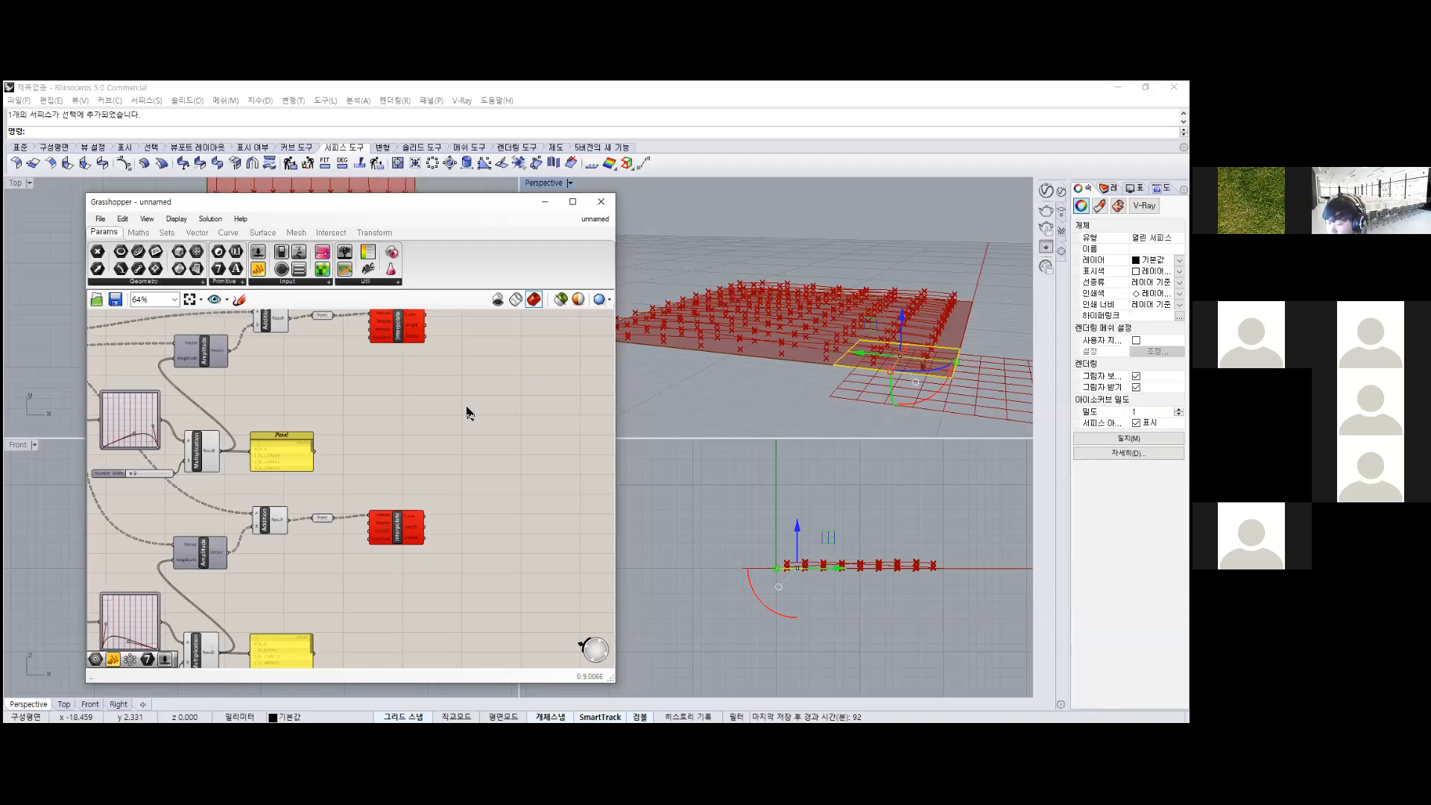
Try adding a Relative Item component beside the Interpolate components, and delete it.
{"action": "double_click", "coordinate": [466, 412]}
{"action": "type", "text": "item"}
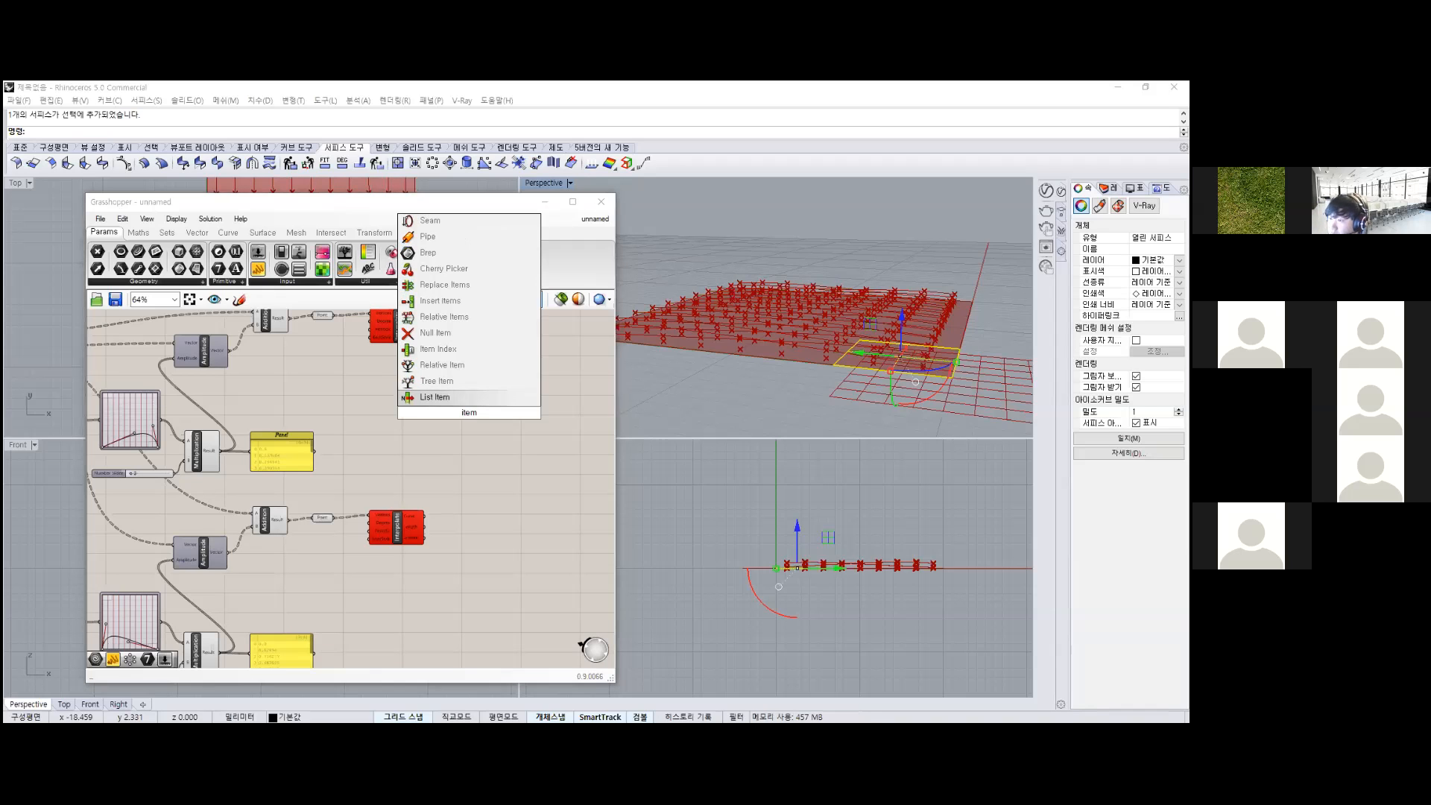
{"action": "key", "text": "Up"}
{"action": "key", "text": "Up"}
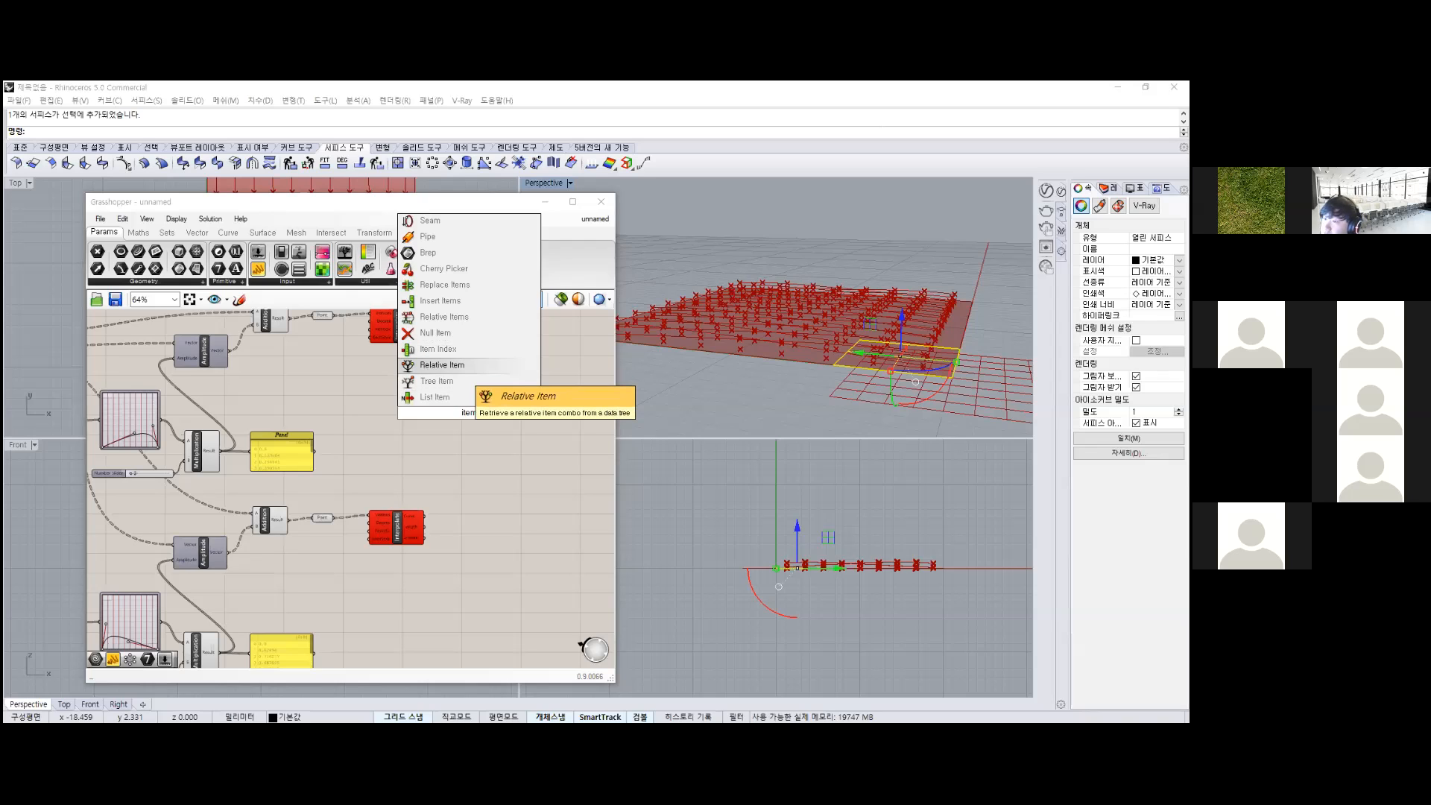
{"action": "key", "text": "Return"}
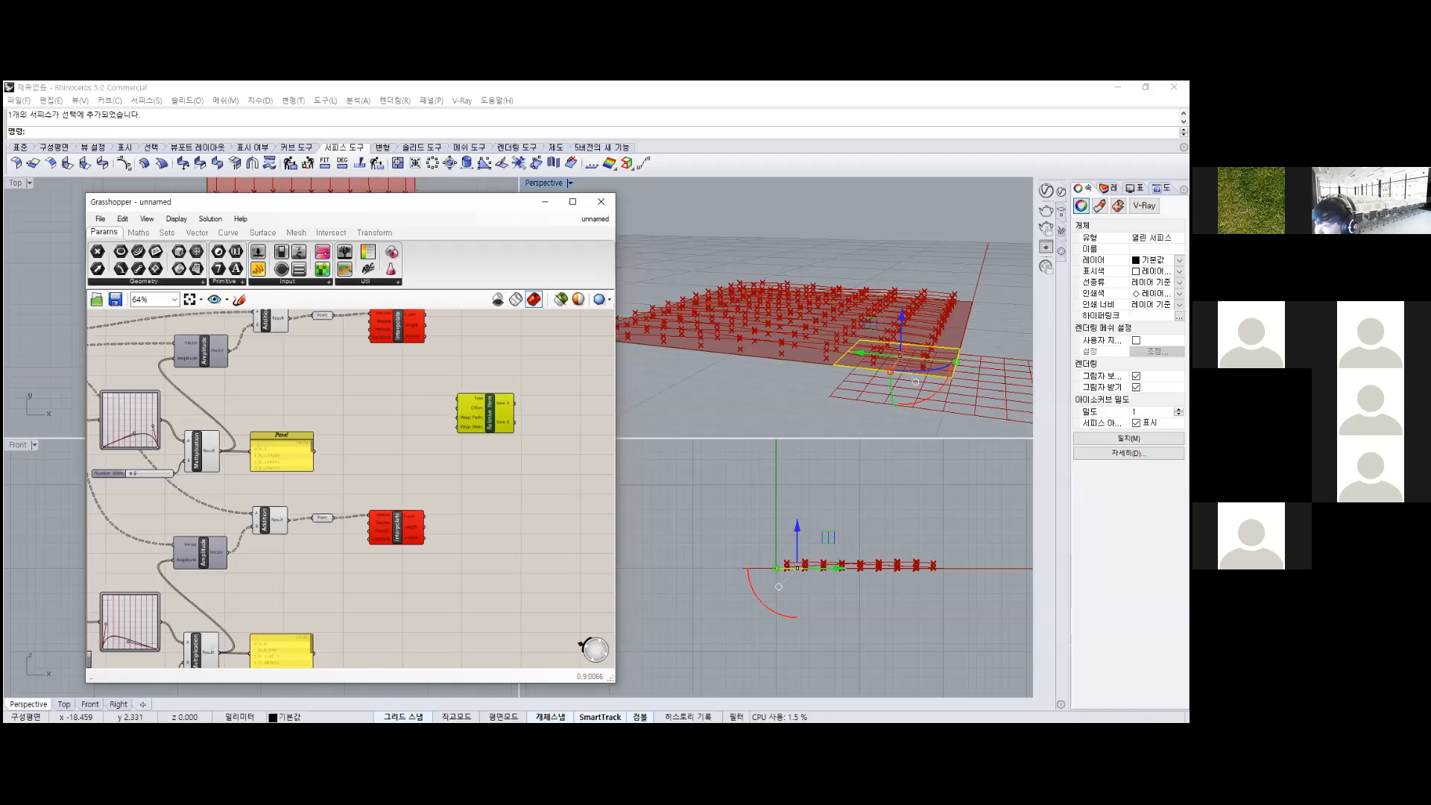
{"action": "key", "text": "Delete"}
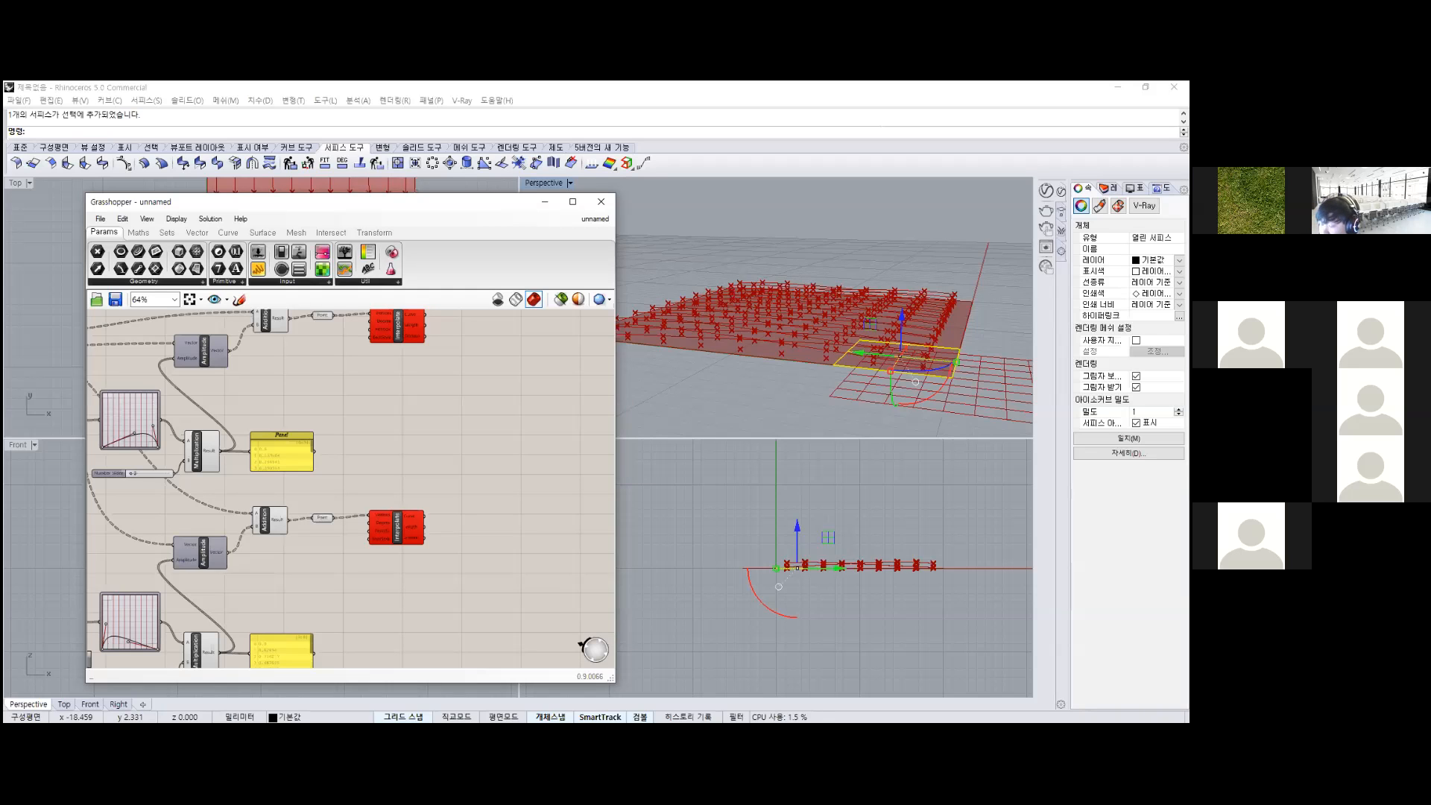
Add a Relative Items component and place it in the free space beyond the two Interpolate components.
{"action": "double_click", "coordinate": [480, 391]}
{"action": "type", "text": "item"}
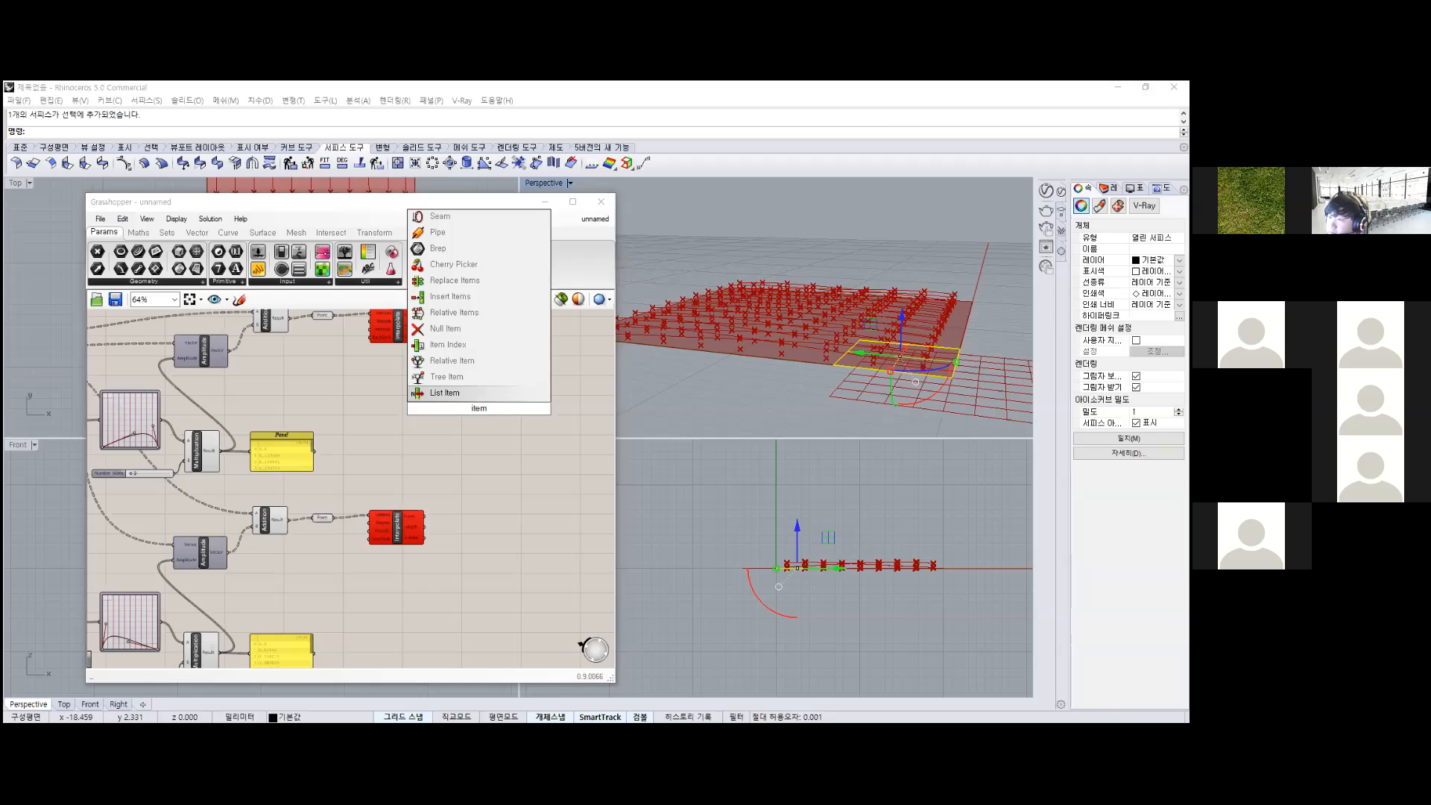
{"action": "key", "text": "Up"}
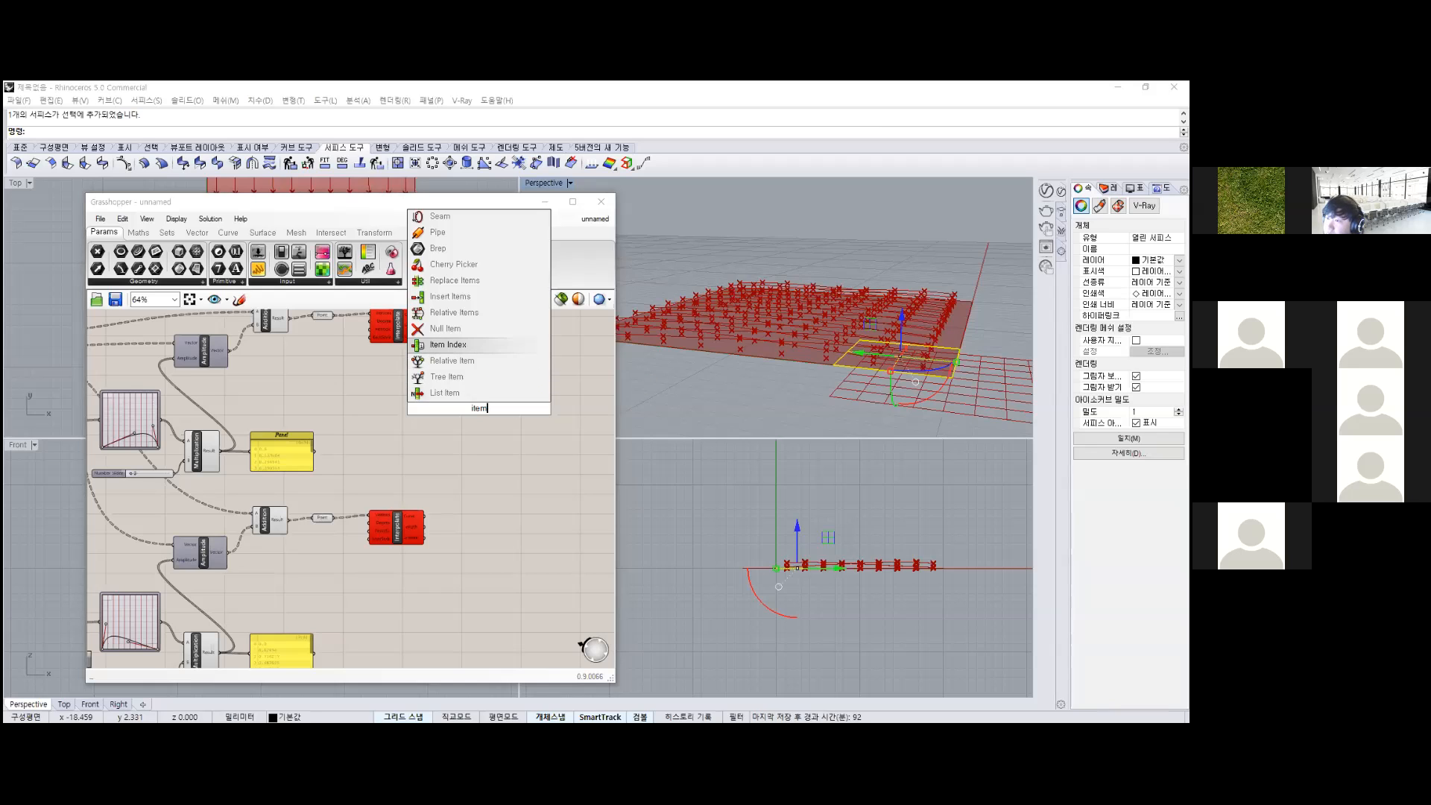
{"action": "key", "text": "Up"}
{"action": "key", "text": "Up"}
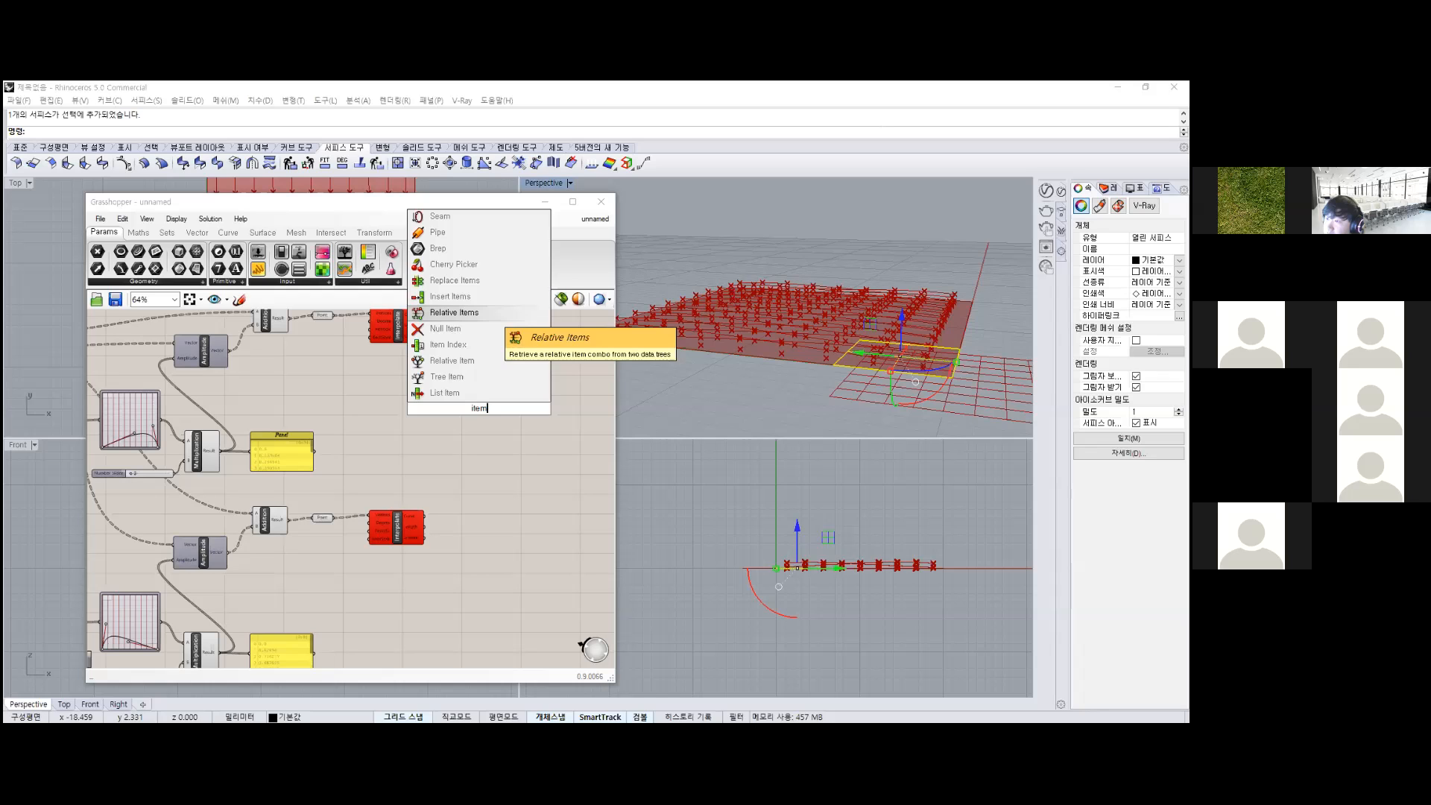
{"action": "key", "text": "Return"}
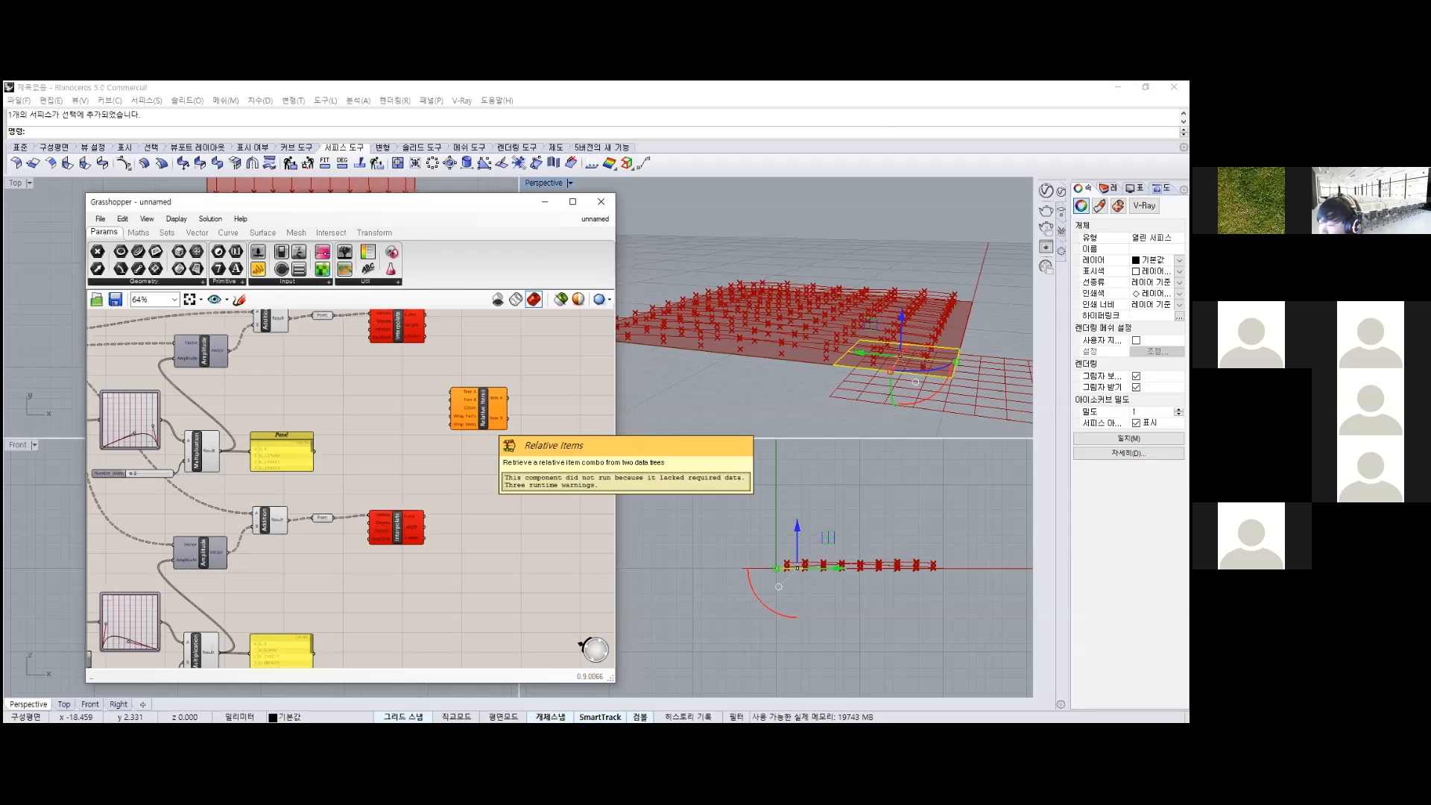
{"action": "scroll", "coordinate": [483, 417], "scroll_direction": "up", "scroll_amount": 2}
{"action": "scroll", "coordinate": [483, 418], "scroll_direction": "down", "scroll_amount": 1}
{"action": "left_click_drag", "start_coordinate": [483, 417], "coordinate": [523, 391]}
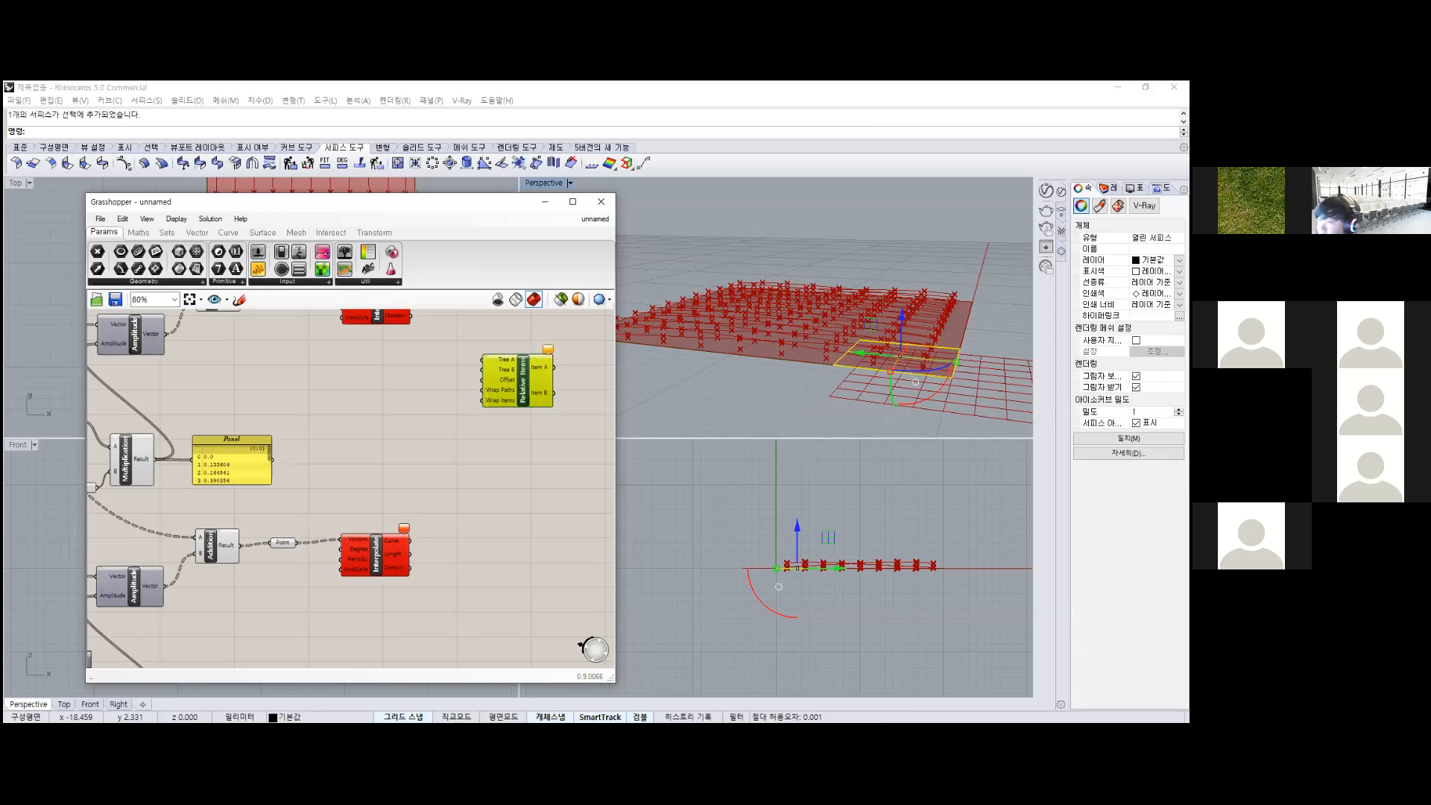
Add a Curve parameter with Simplify enabled, duplicate it, and feed each Interpolate's Curve output into one of the two.
{"action": "right_click_drag", "start_coordinate": [524, 391], "coordinate": [535, 480]}
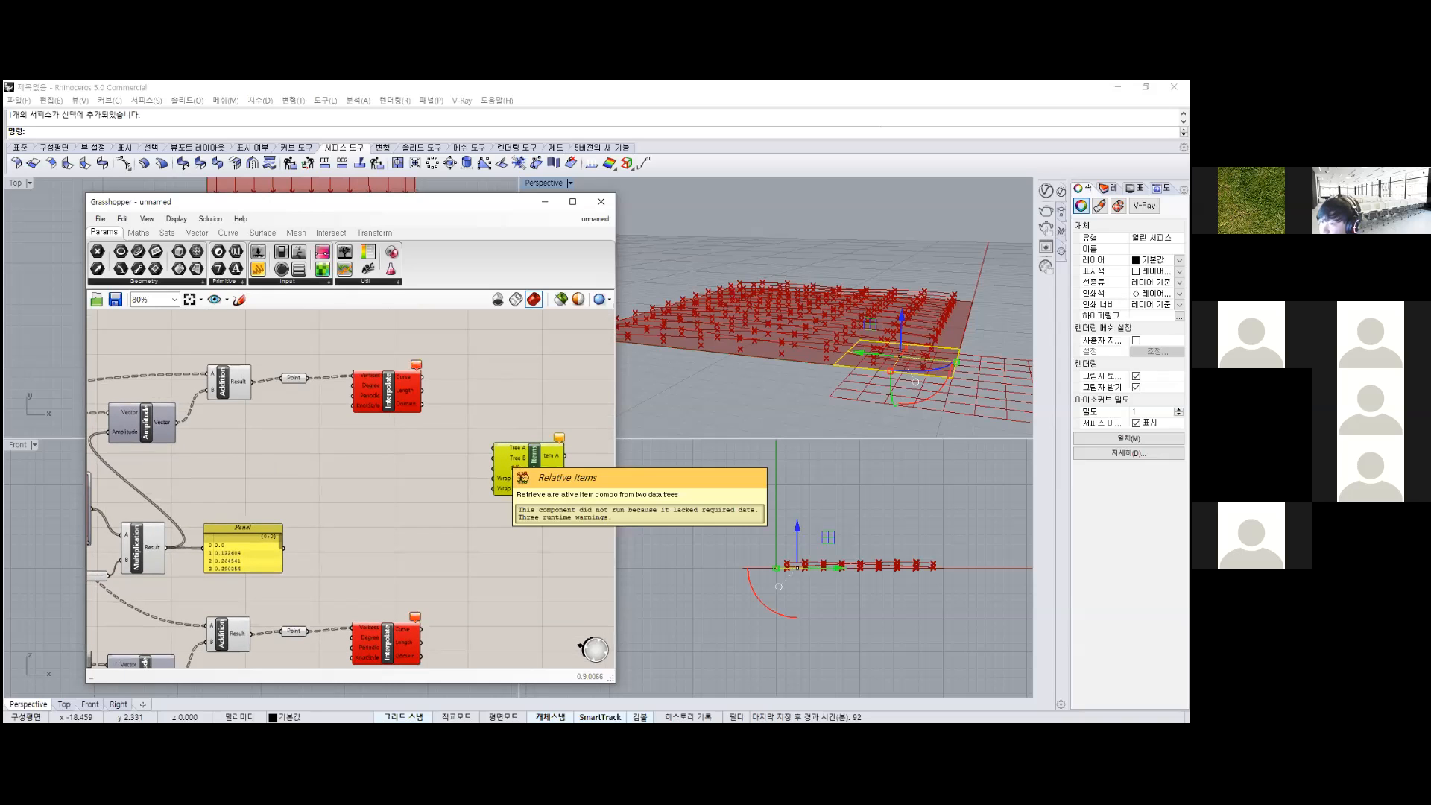
{"action": "left_click", "coordinate": [488, 522]}
{"action": "double_click", "coordinate": [457, 395]}
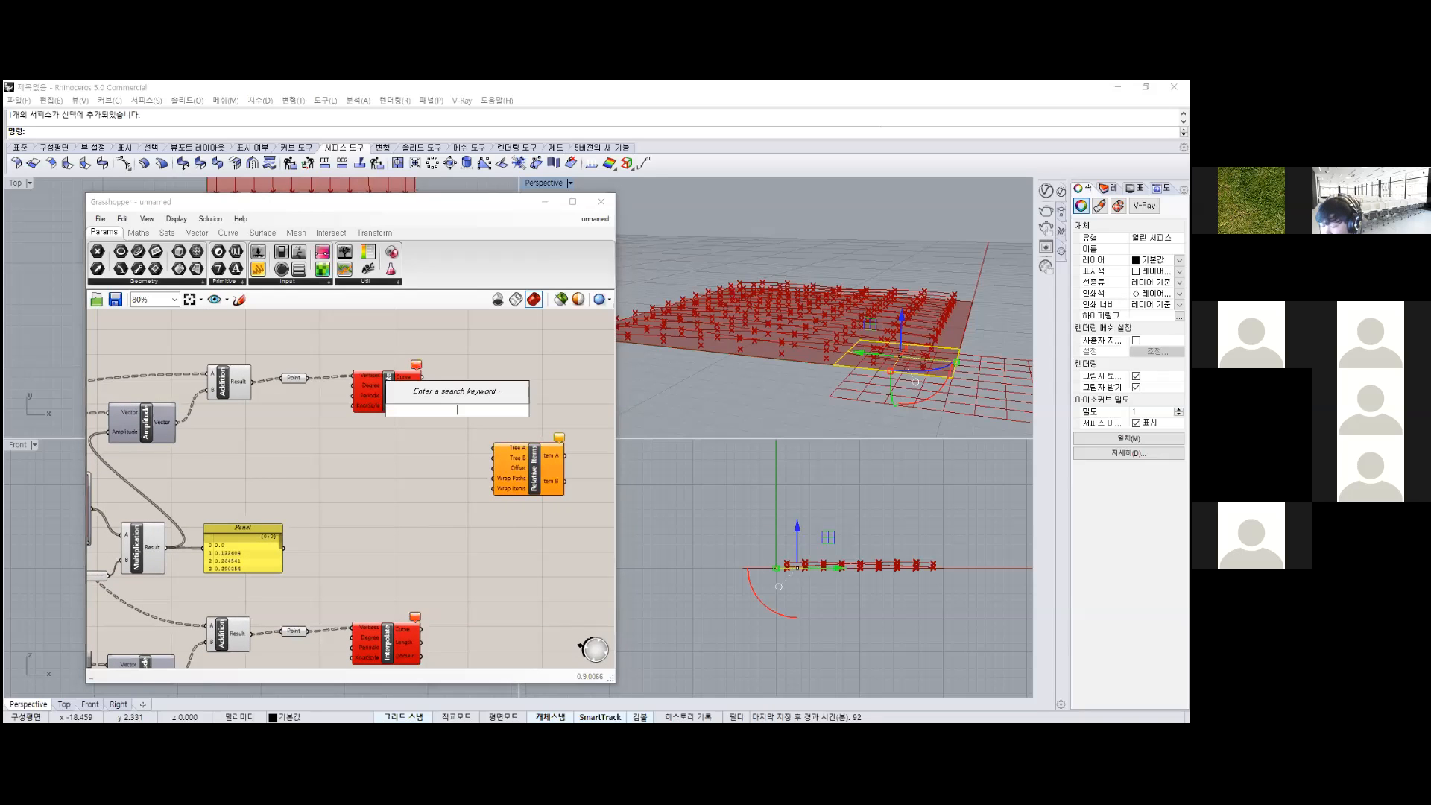
{"action": "type", "text": "cr"}
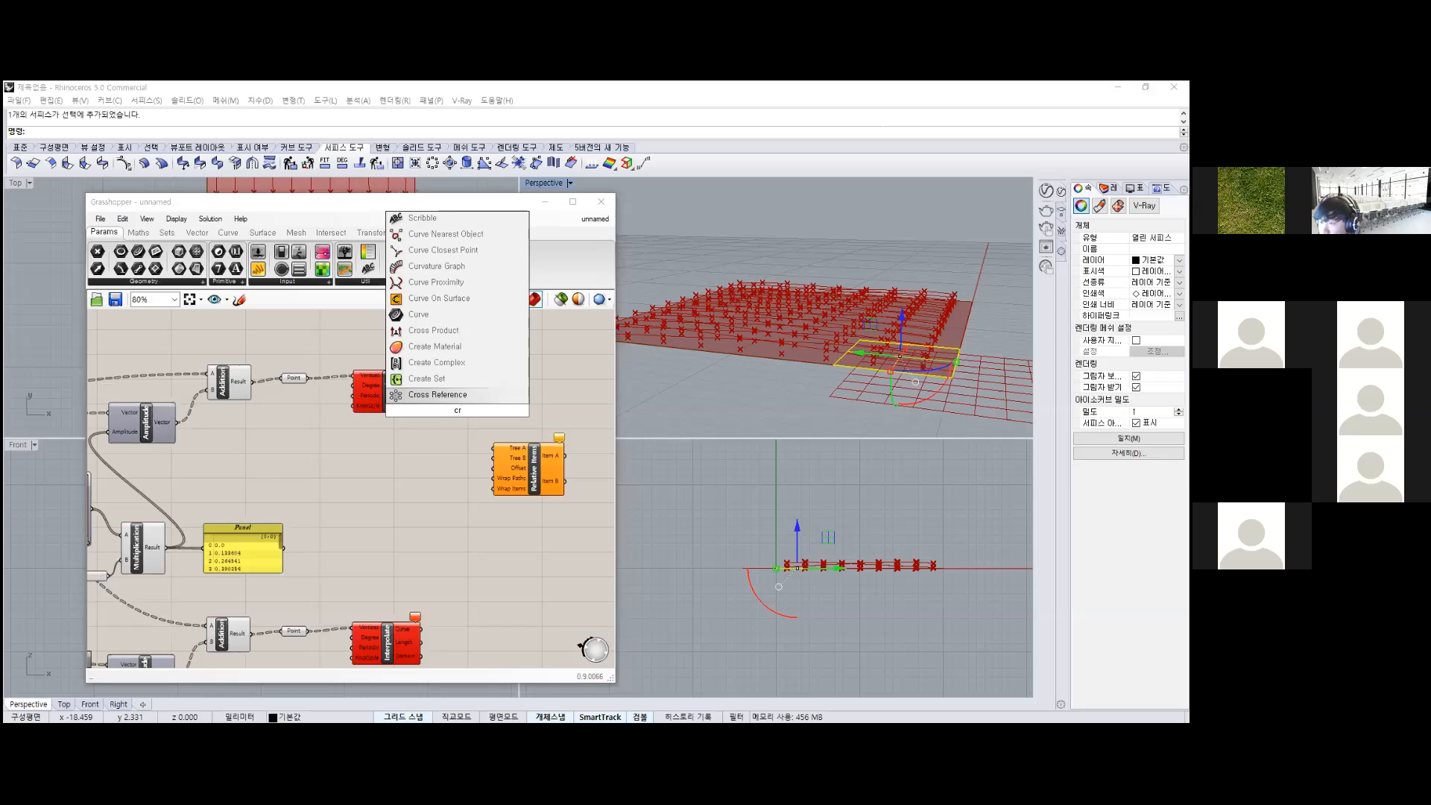
{"action": "type", "text": "v"}
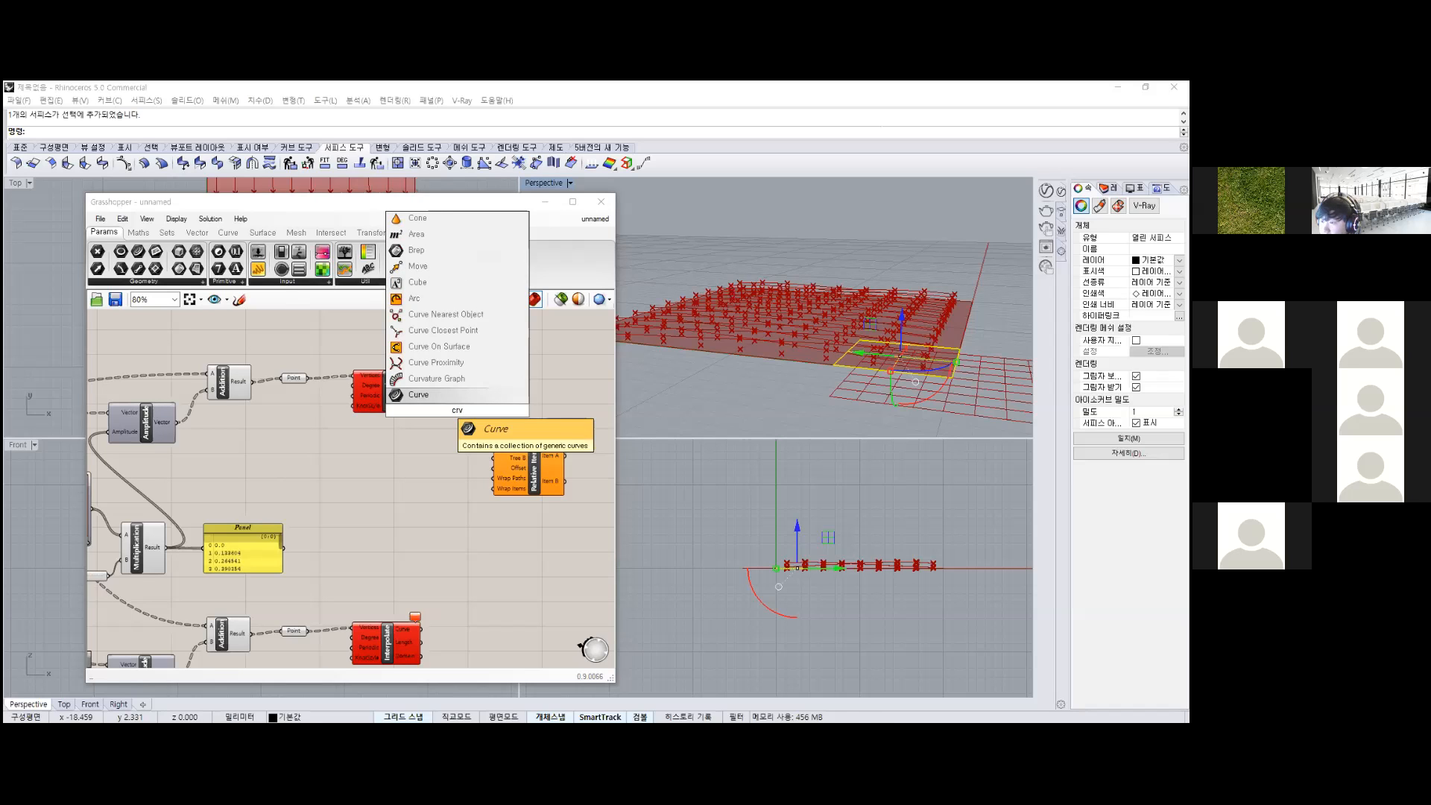
{"action": "key", "text": "Return"}
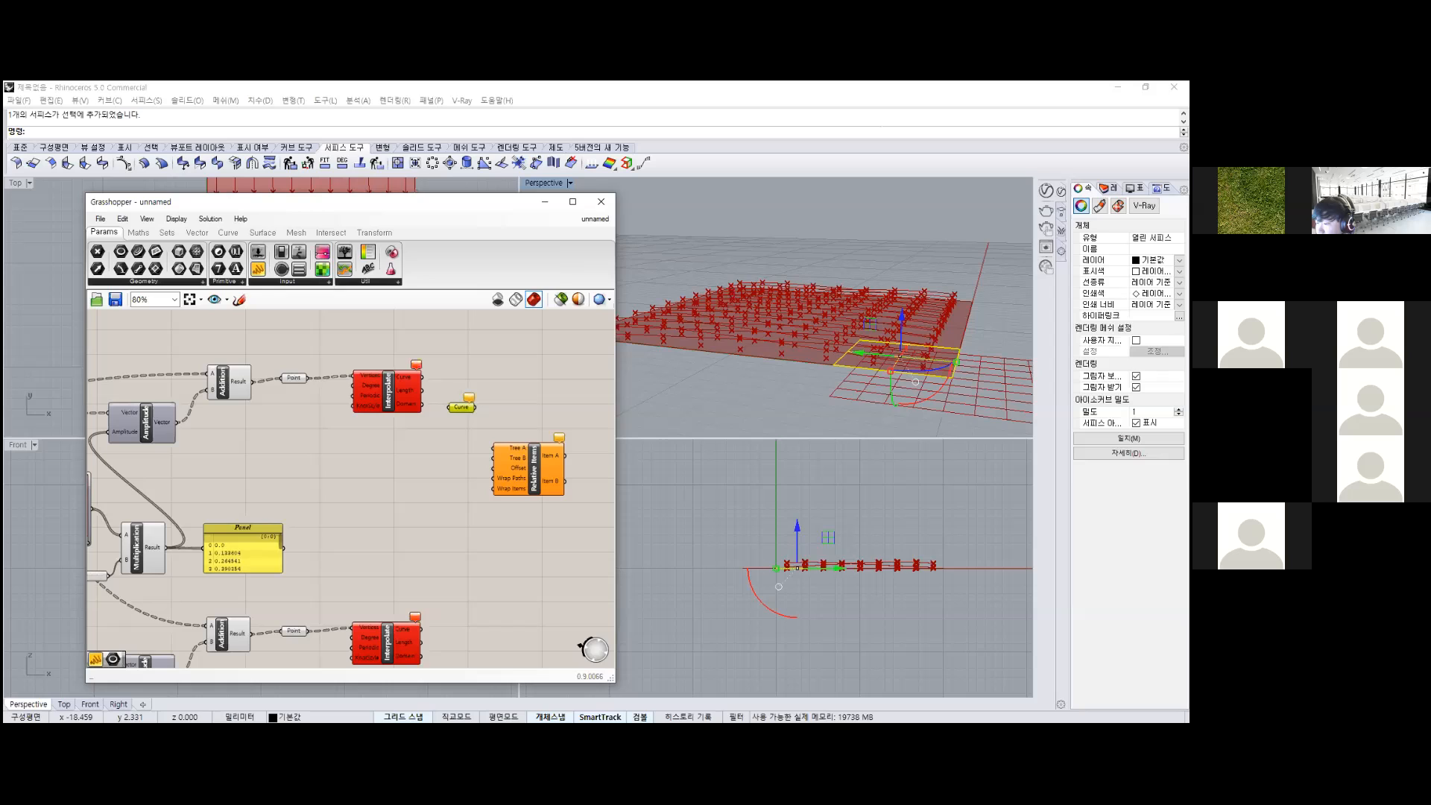
{"action": "right_click", "coordinate": [459, 407]}
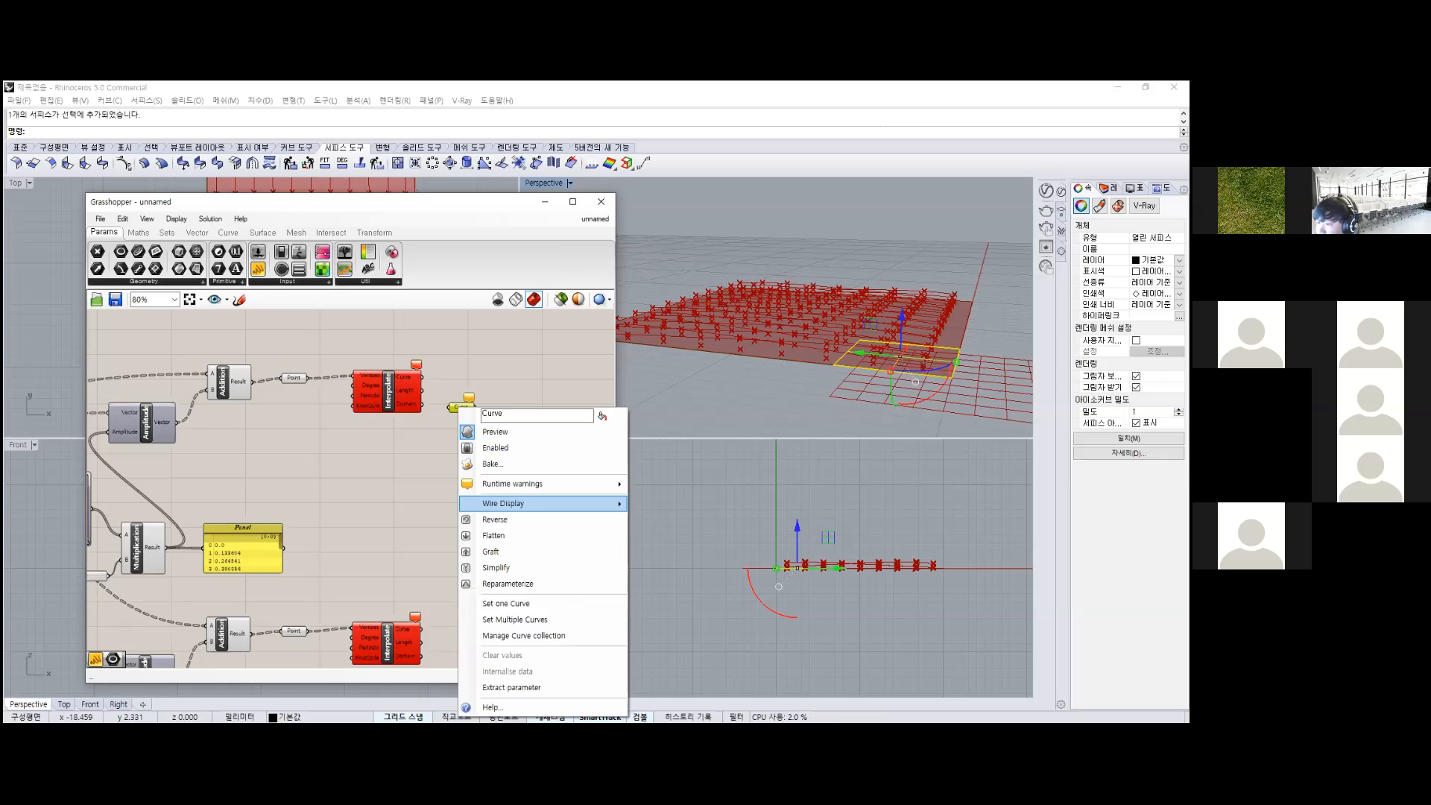
{"action": "left_click", "coordinate": [507, 567]}
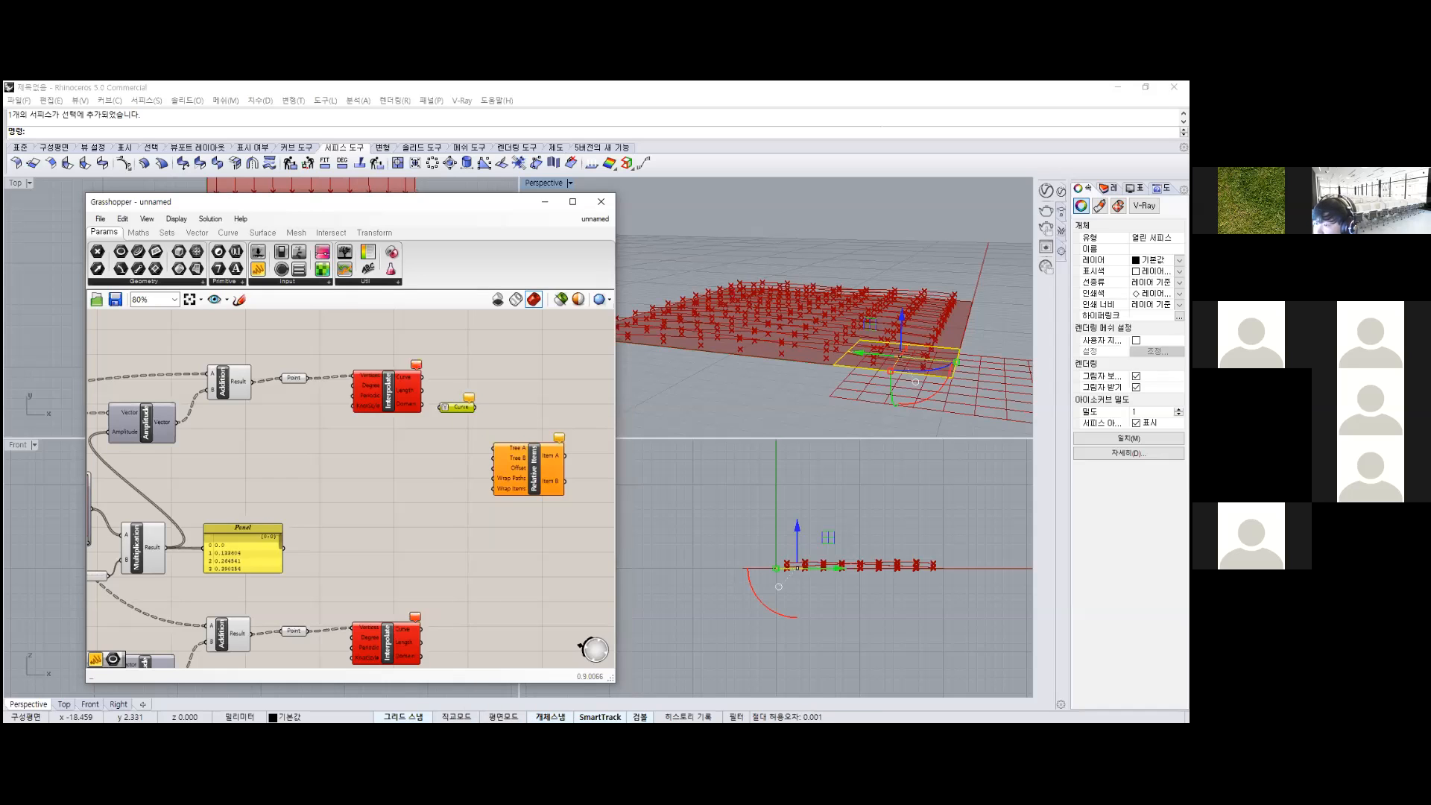
{"action": "left_click_drag", "start_coordinate": [461, 406], "coordinate": [462, 608]}
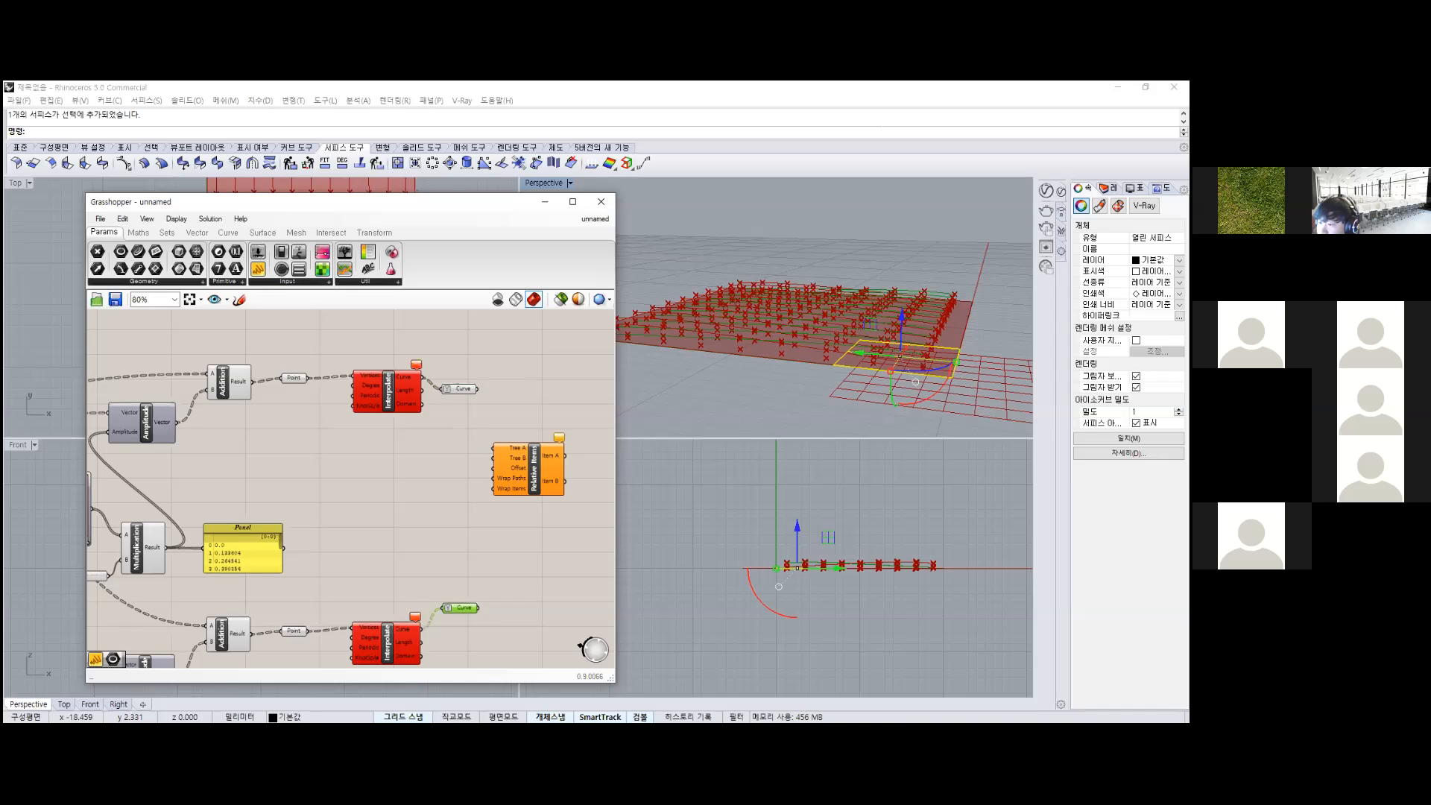
Add a Panel fed by the upper Interpolate's Curve output and place it above Relative Items.
{"action": "right_click_drag", "start_coordinate": [477, 548], "coordinate": [422, 532]}
{"action": "left_click", "coordinate": [258, 269]}
{"action": "left_click", "coordinate": [466, 353]}
{"action": "left_click_drag", "start_coordinate": [465, 353], "coordinate": [367, 361]}
{"action": "mouse_move", "coordinate": [476, 379]}
{"action": "left_mouse_down"}
{"action": "mouse_move", "coordinate": [476, 431]}
{"action": "mouse_move", "coordinate": [470, 363]}
{"action": "left_mouse_up"}
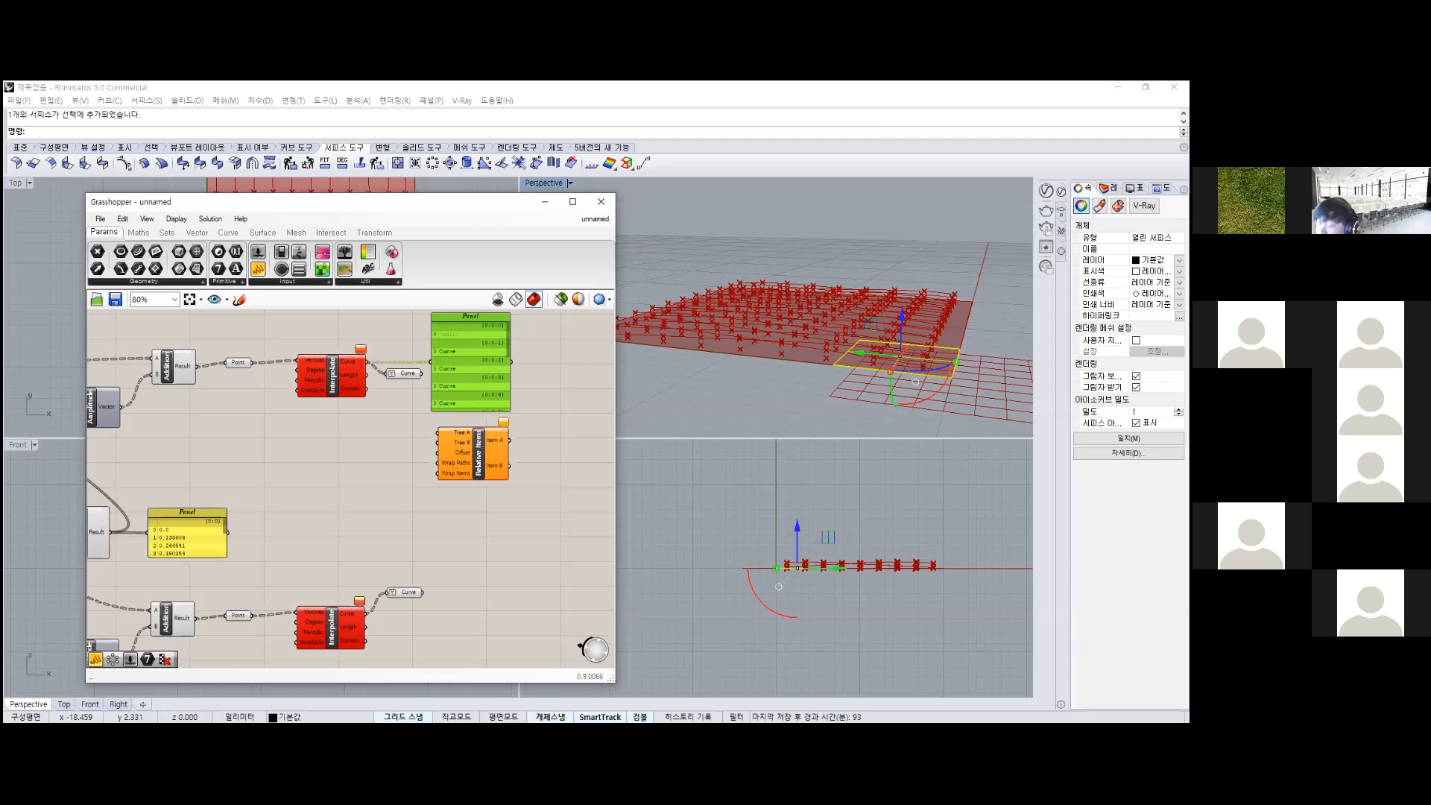
Duplicate the curve Panel beside the original, feed it from the upper simplified Curve parameter, and enlarge it to list more branches.
{"action": "key", "text": "ctrl+c"}
{"action": "key", "text": "ctrl+v"}
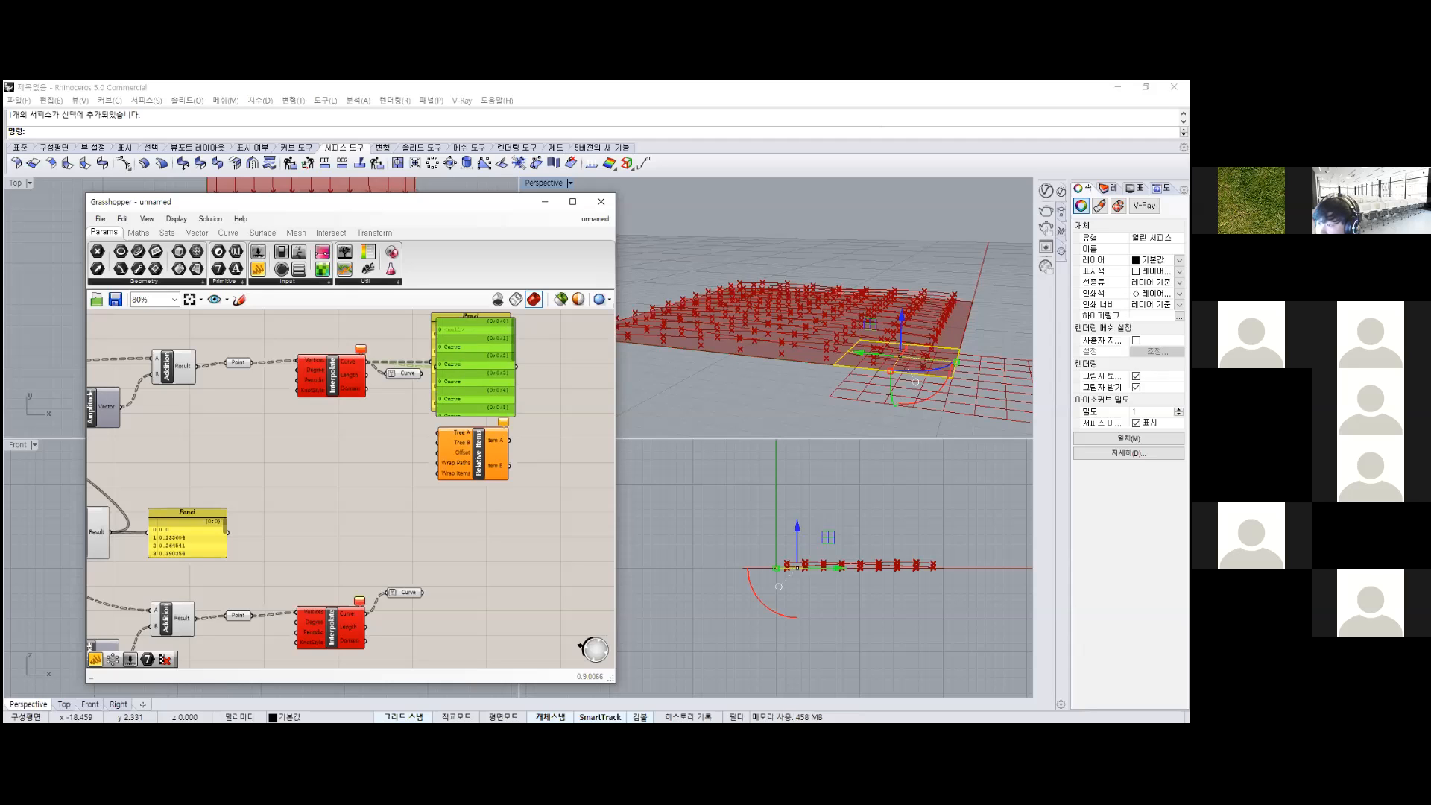
{"action": "left_click_drag", "start_coordinate": [477, 378], "coordinate": [584, 378]}
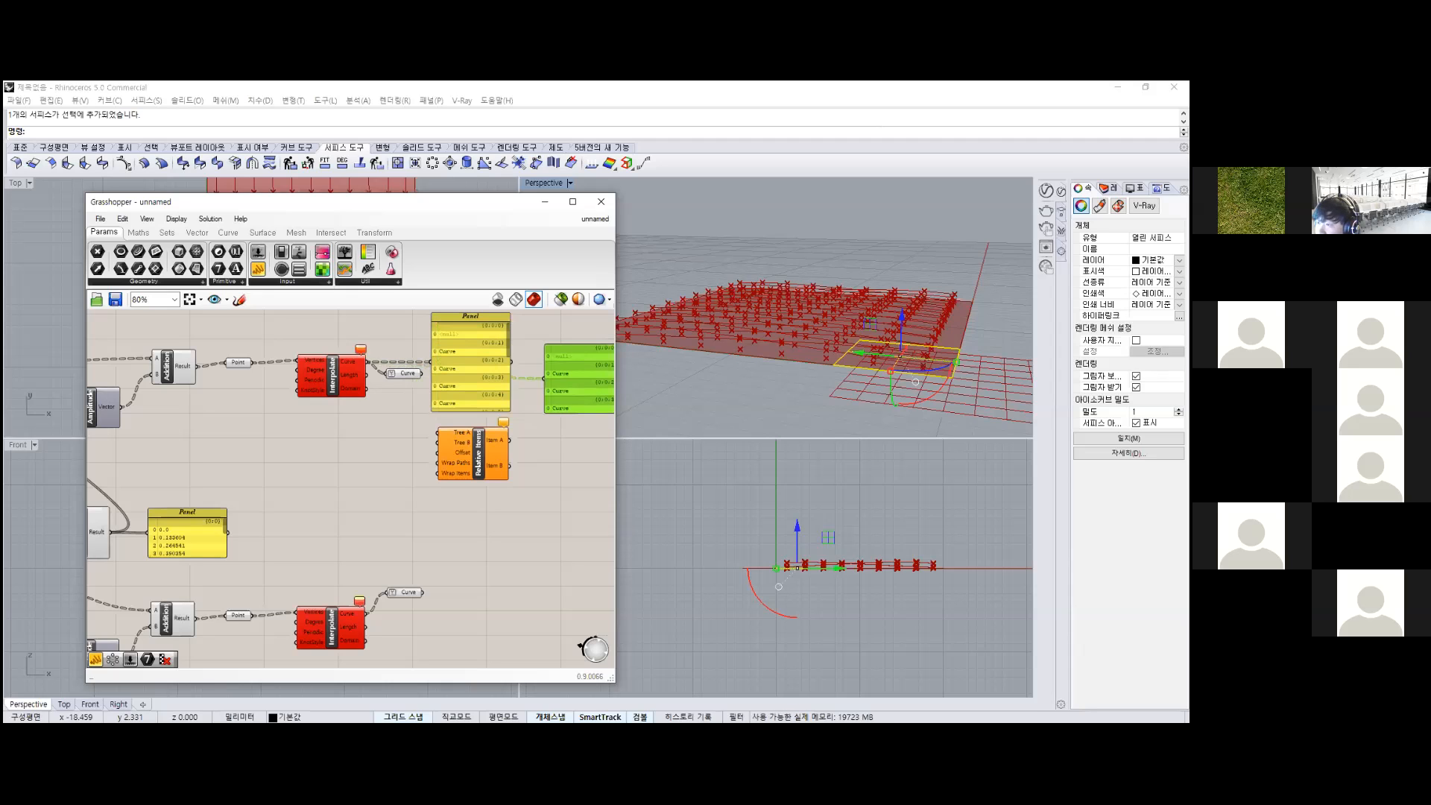
{"action": "right_click_drag", "start_coordinate": [555, 455], "coordinate": [430, 456]}
{"action": "scroll", "coordinate": [471, 390], "scroll_direction": "up", "scroll_amount": 3}
{"action": "left_click_drag", "start_coordinate": [451, 429], "coordinate": [451, 569]}
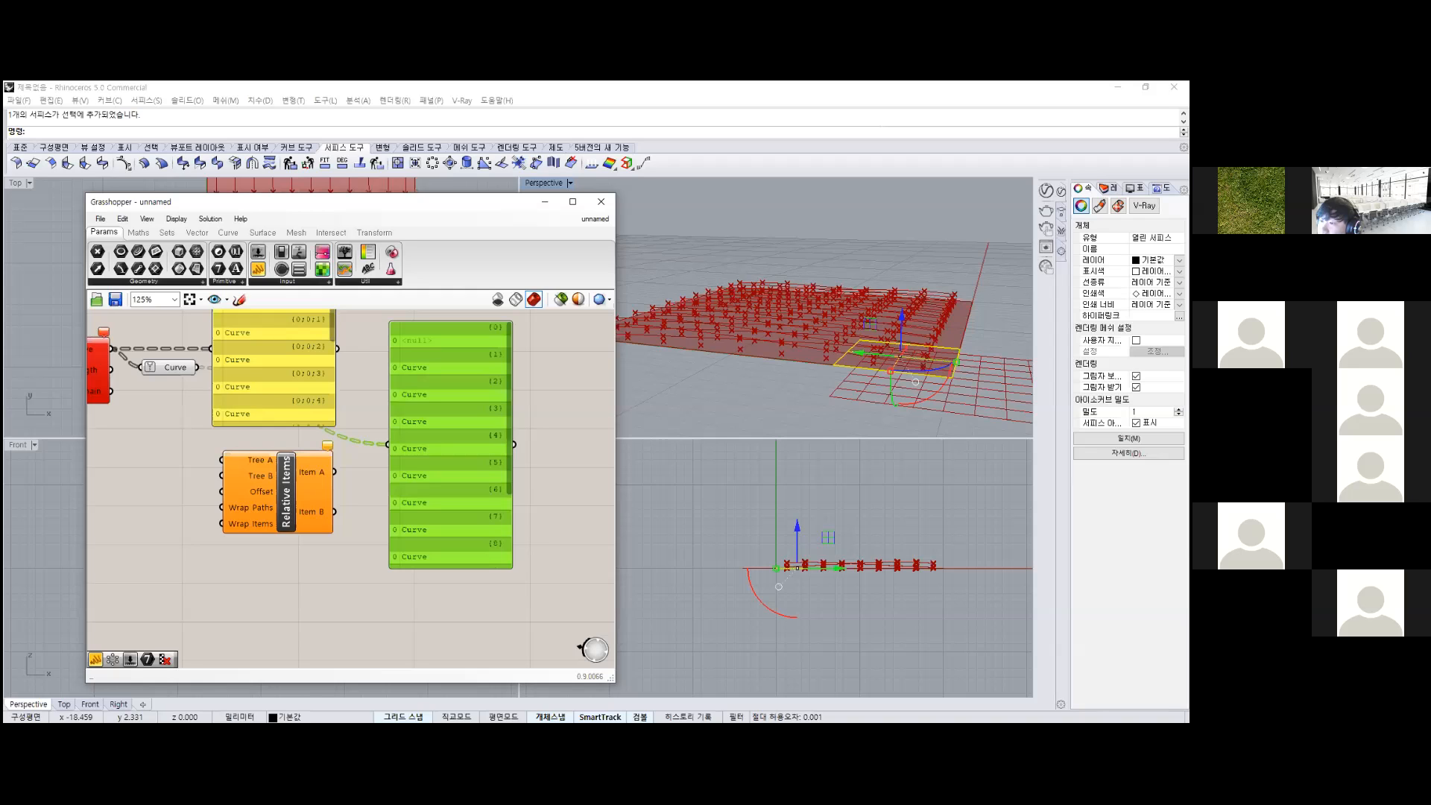
Delete both Panels listing the curve branches above Relative Items.
{"action": "key", "text": "Delete"}
{"action": "right_click_drag", "start_coordinate": [376, 402], "coordinate": [474, 438]}
{"action": "scroll", "coordinate": [474, 437], "scroll_direction": "down", "scroll_amount": 2}
{"action": "left_click", "coordinate": [436, 406]}
{"action": "key", "text": "Delete"}
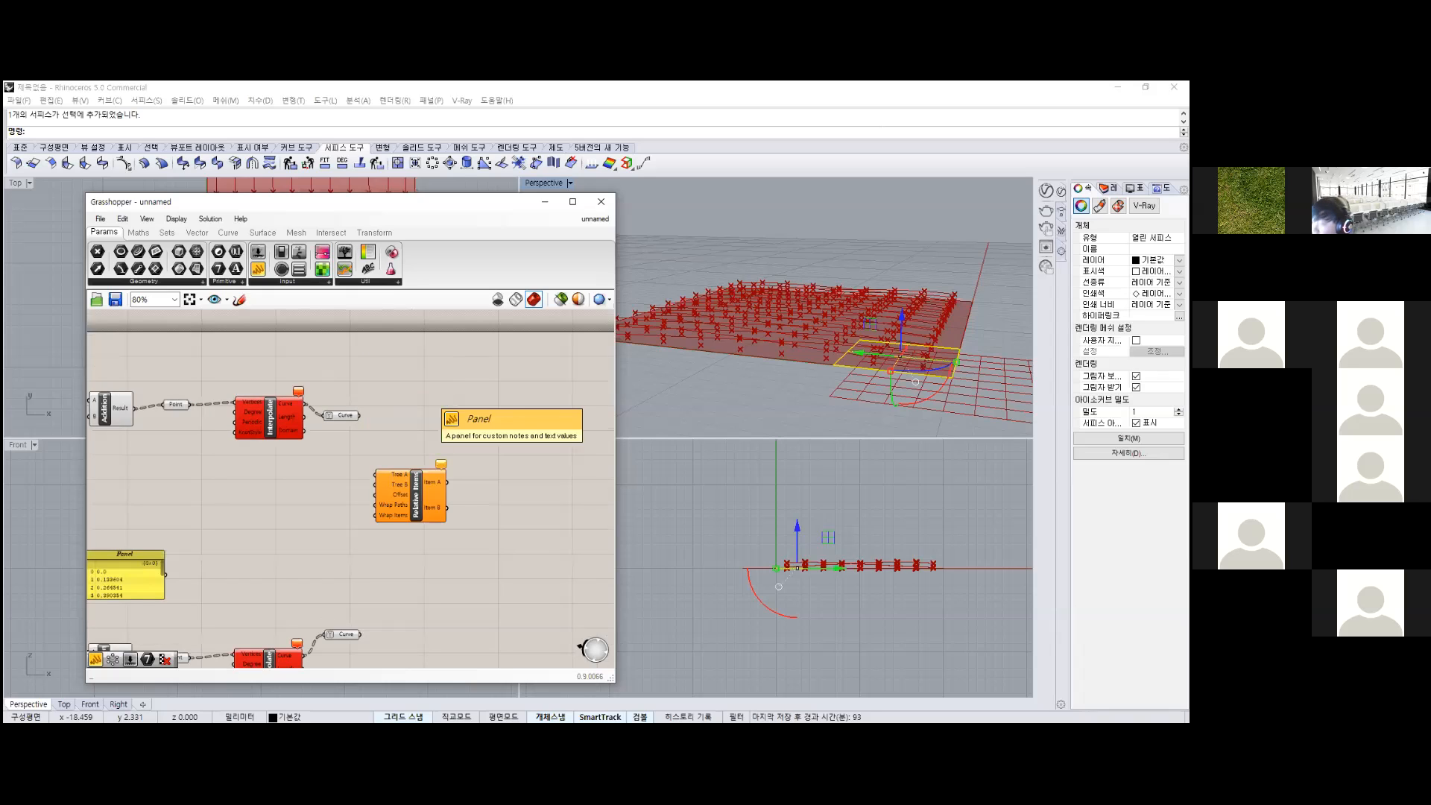
Move Relative Items closer to the upper row and feed the upper simplified Curve parameter into Tree A and the lower one into Tree B.
{"action": "left_click_drag", "start_coordinate": [402, 492], "coordinate": [460, 448]}
{"action": "left_click_drag", "start_coordinate": [359, 415], "coordinate": [360, 634]}
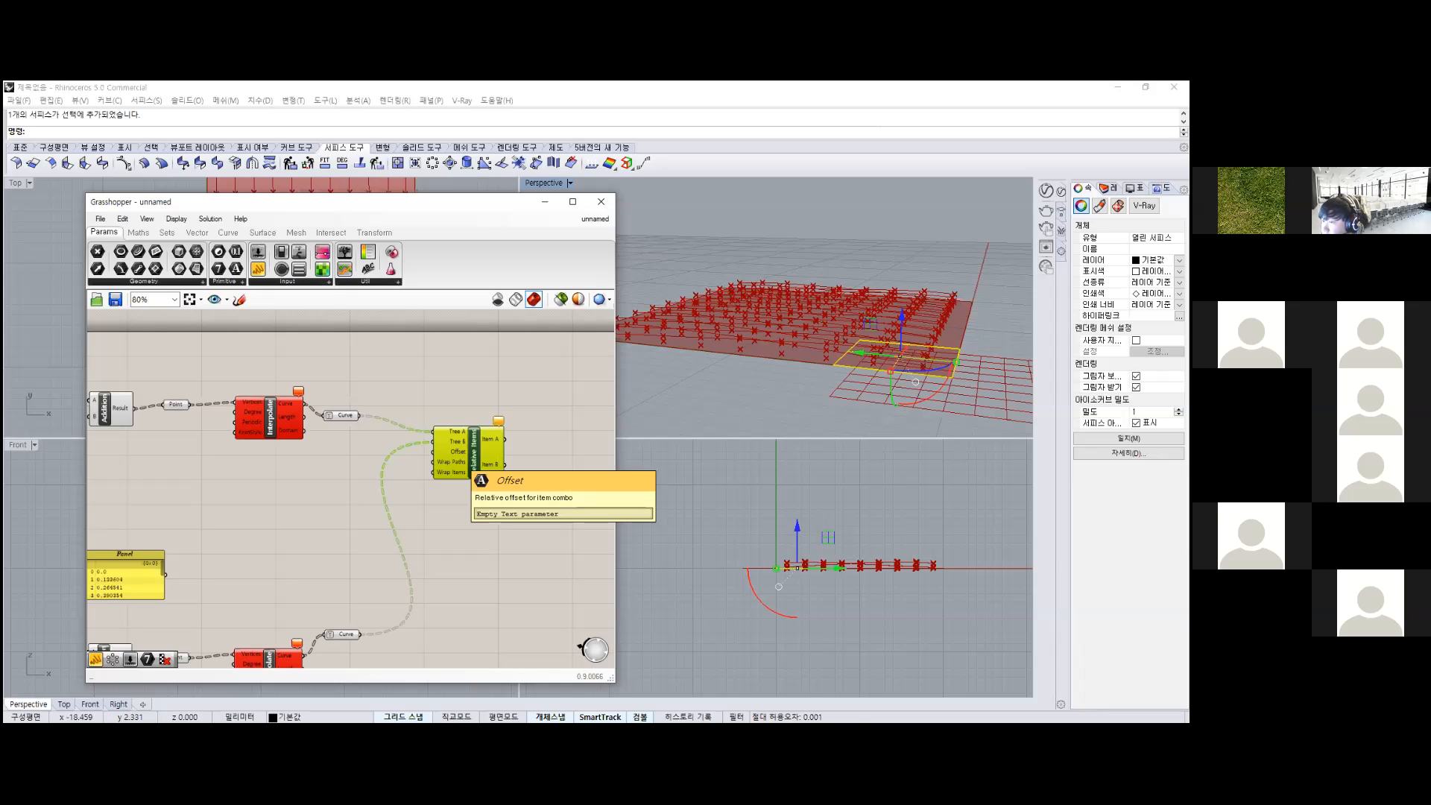
{"action": "key", "text": "Escape"}
Add a Number Slider with a maximum of 10, set it to 1, and feed it into Relative Items' Offset.
{"action": "double_click", "coordinate": [328, 447]}
{"action": "type", "text": "10"}
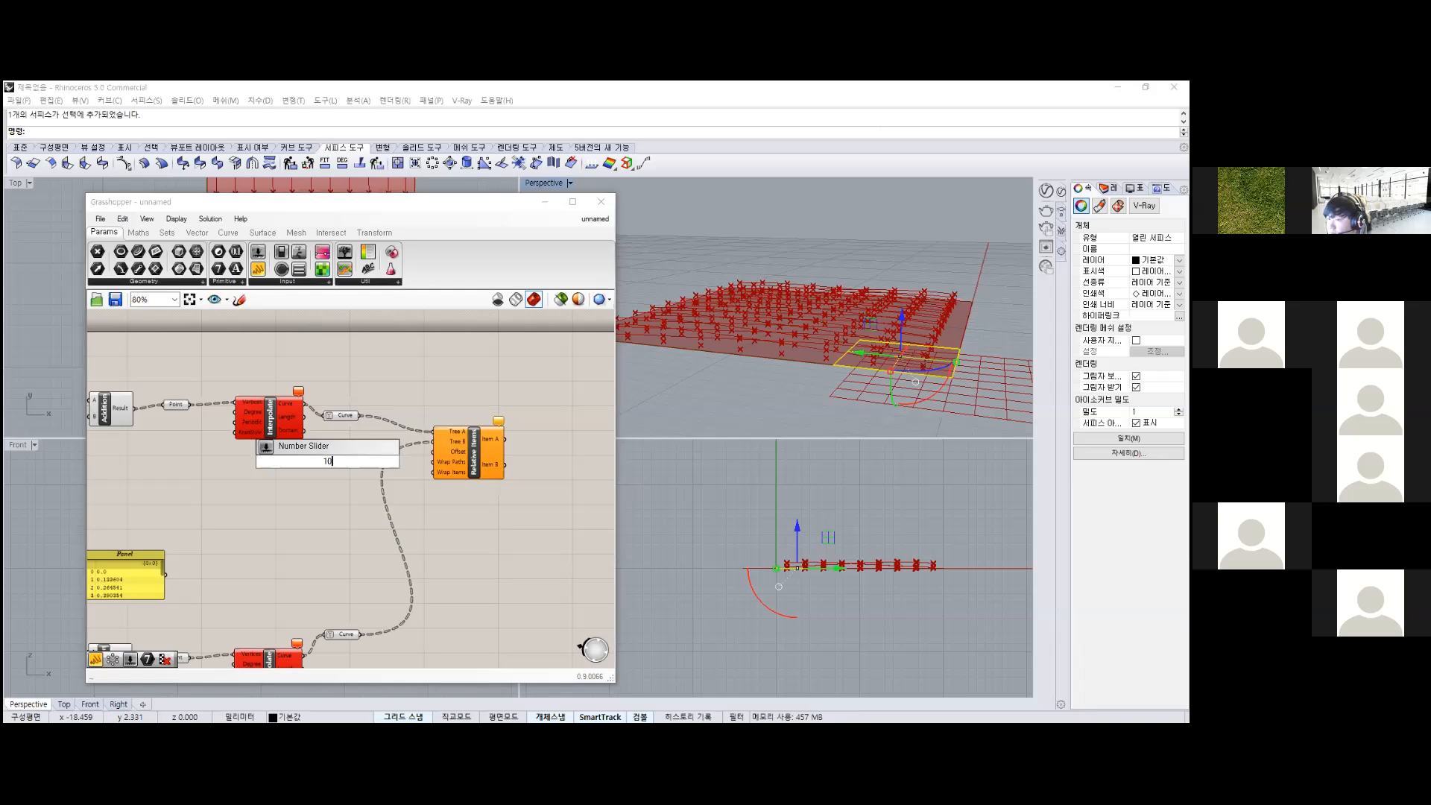
{"action": "key", "text": "Return"}
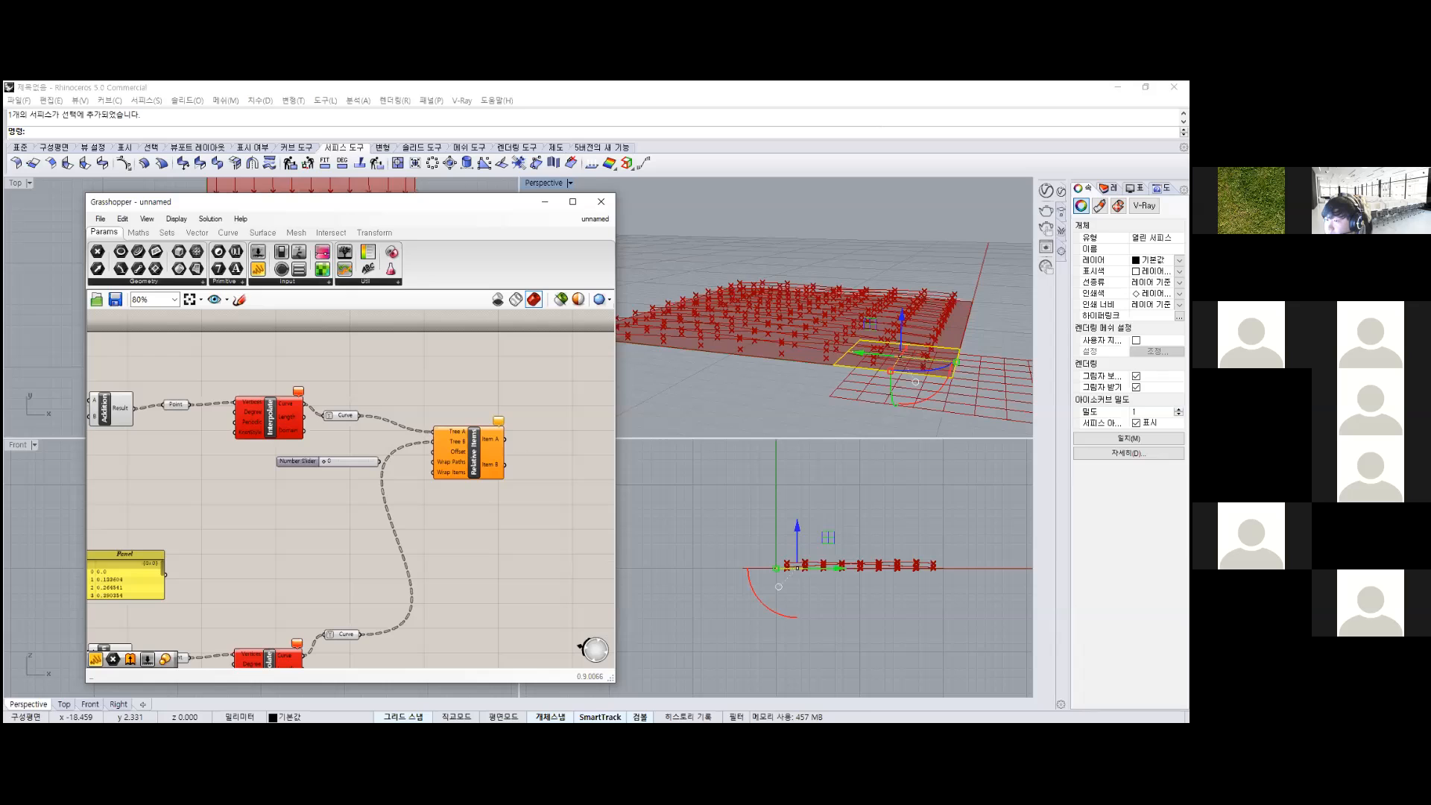
{"action": "left_click_drag", "start_coordinate": [379, 461], "coordinate": [434, 451]}
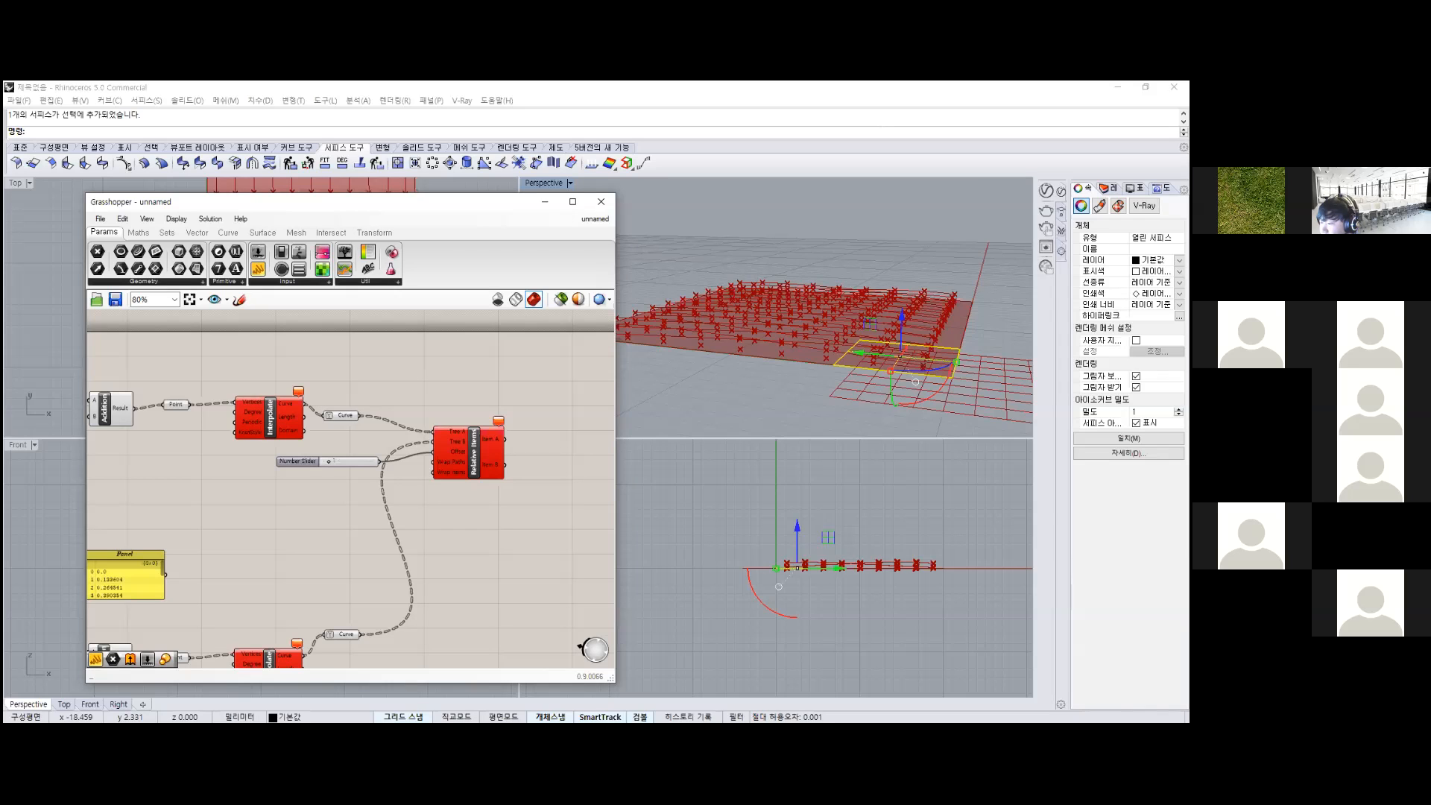
{"action": "left_click", "coordinate": [456, 452]}
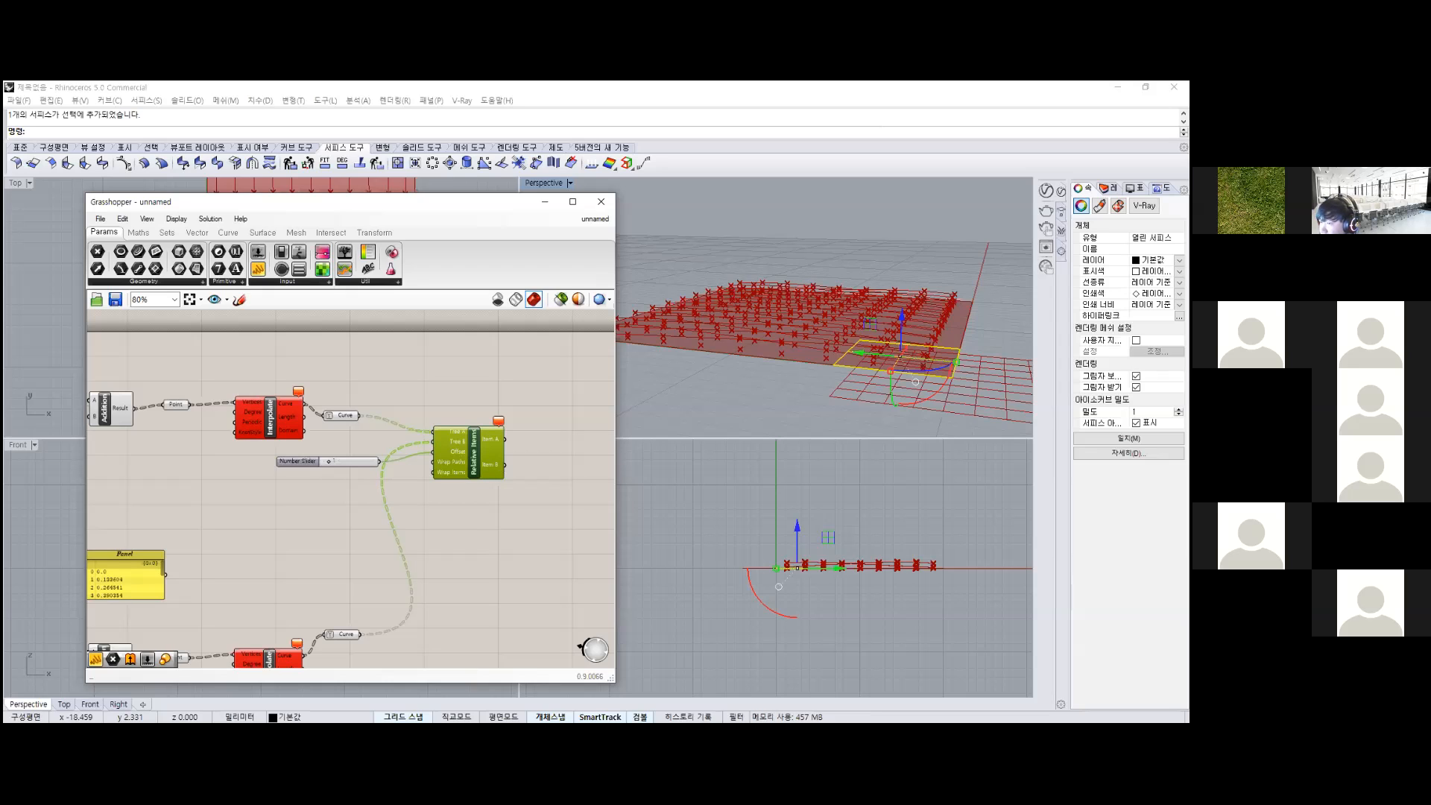
Add a Curve parameter beyond Relative Items and feed it from both the Item A and Item B outputs.
{"action": "right_click_drag", "start_coordinate": [492, 428], "coordinate": [380, 438]}
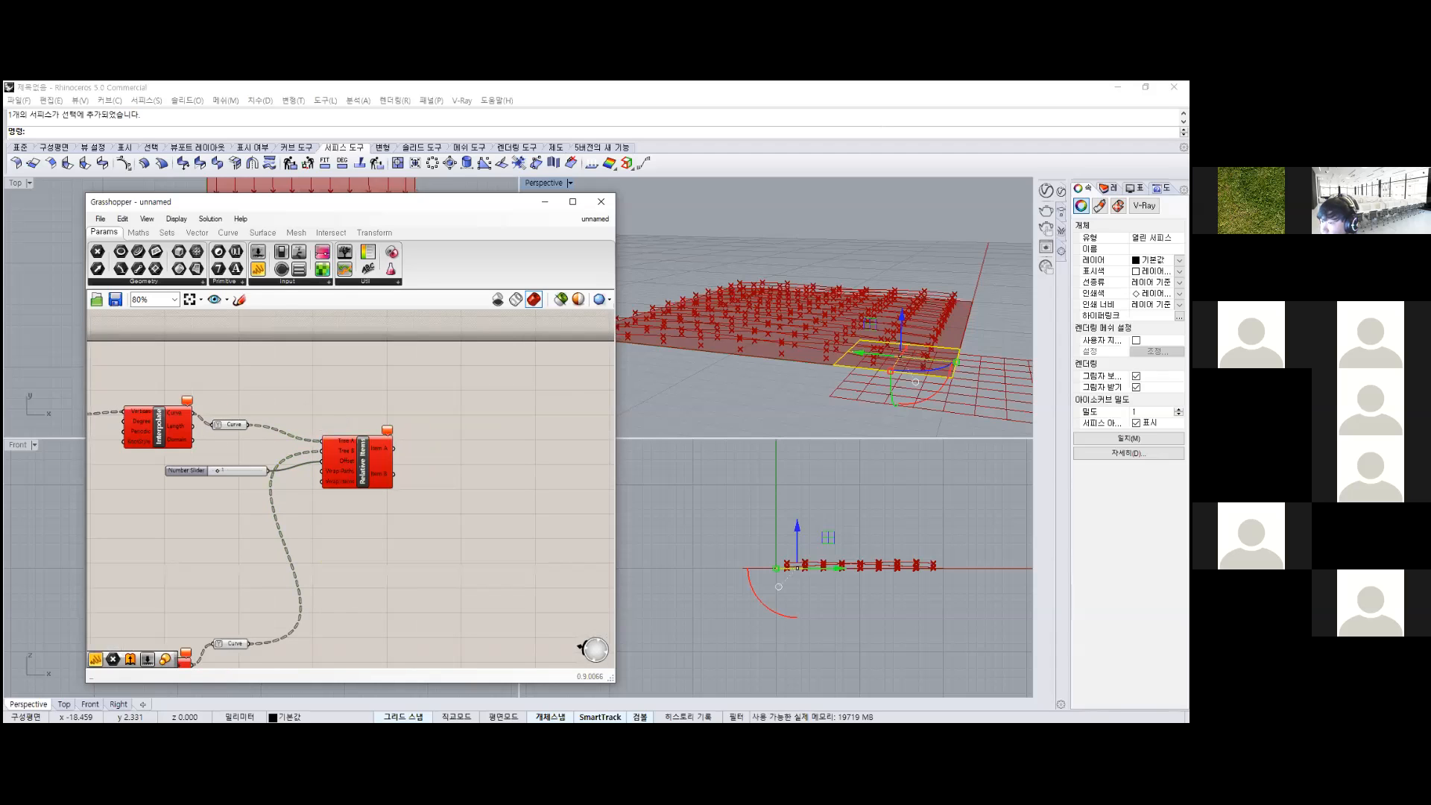
{"action": "double_click", "coordinate": [380, 438]}
{"action": "type", "text": "crv"}
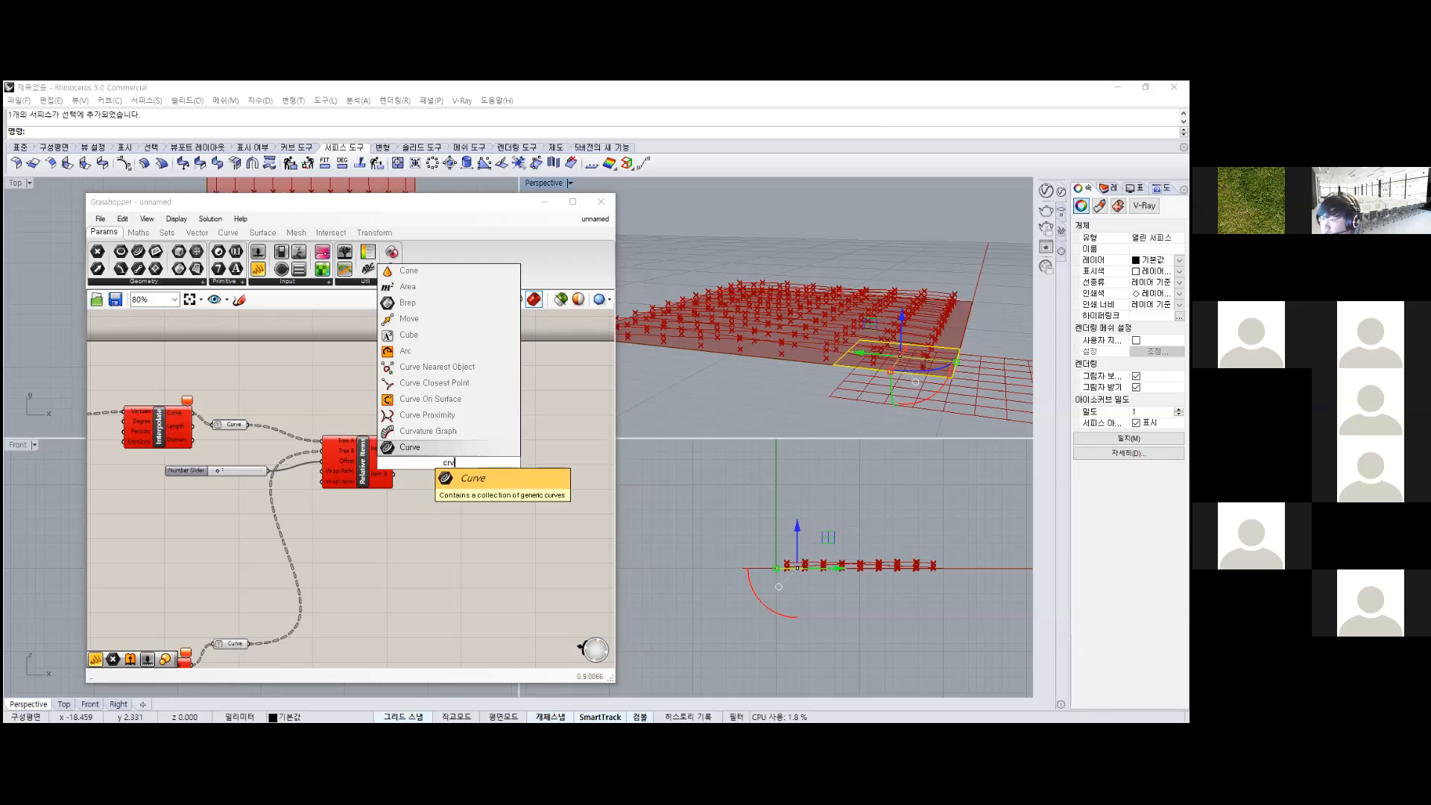
{"action": "key", "text": "Return"}
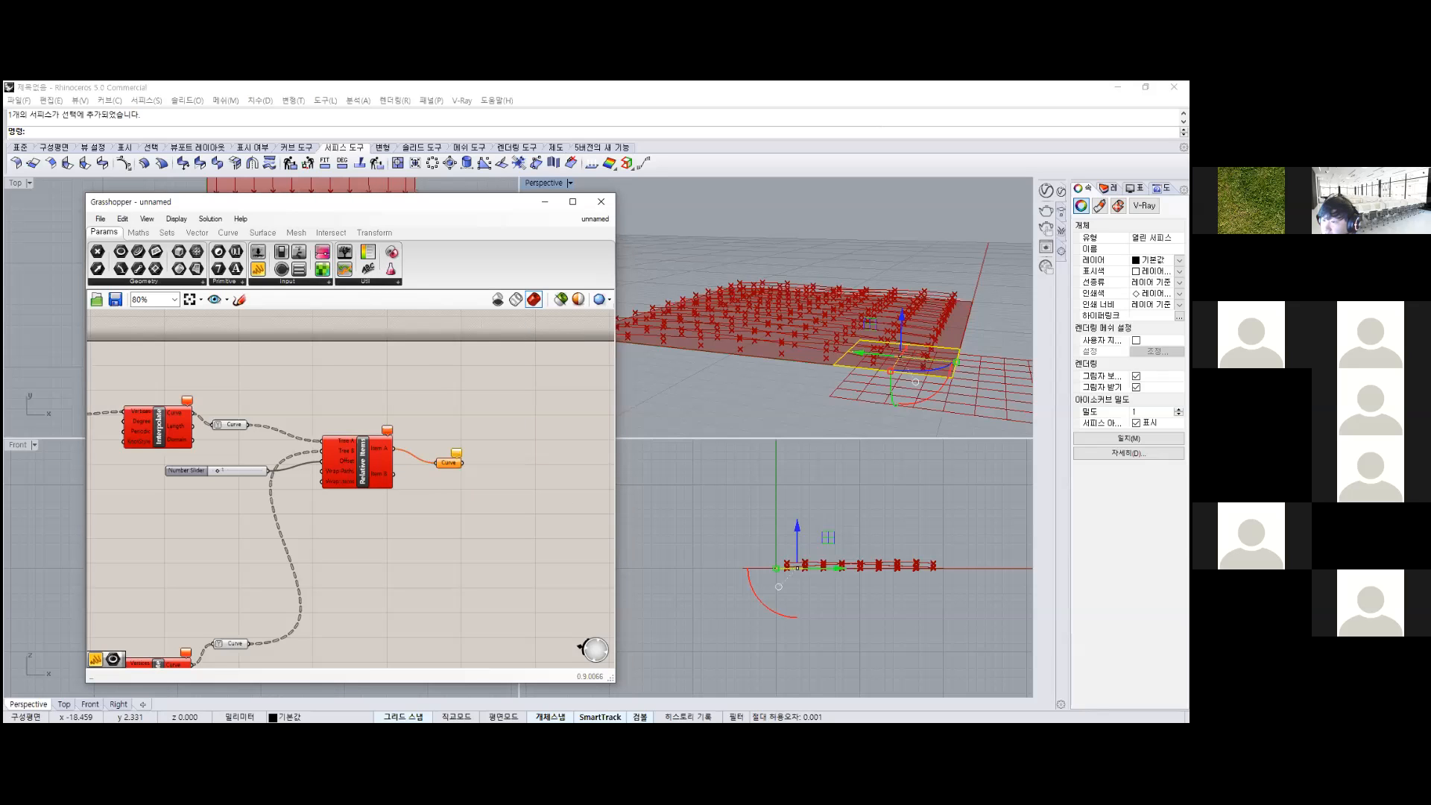
{"action": "left_click_drag", "start_coordinate": [393, 473], "coordinate": [438, 463]}
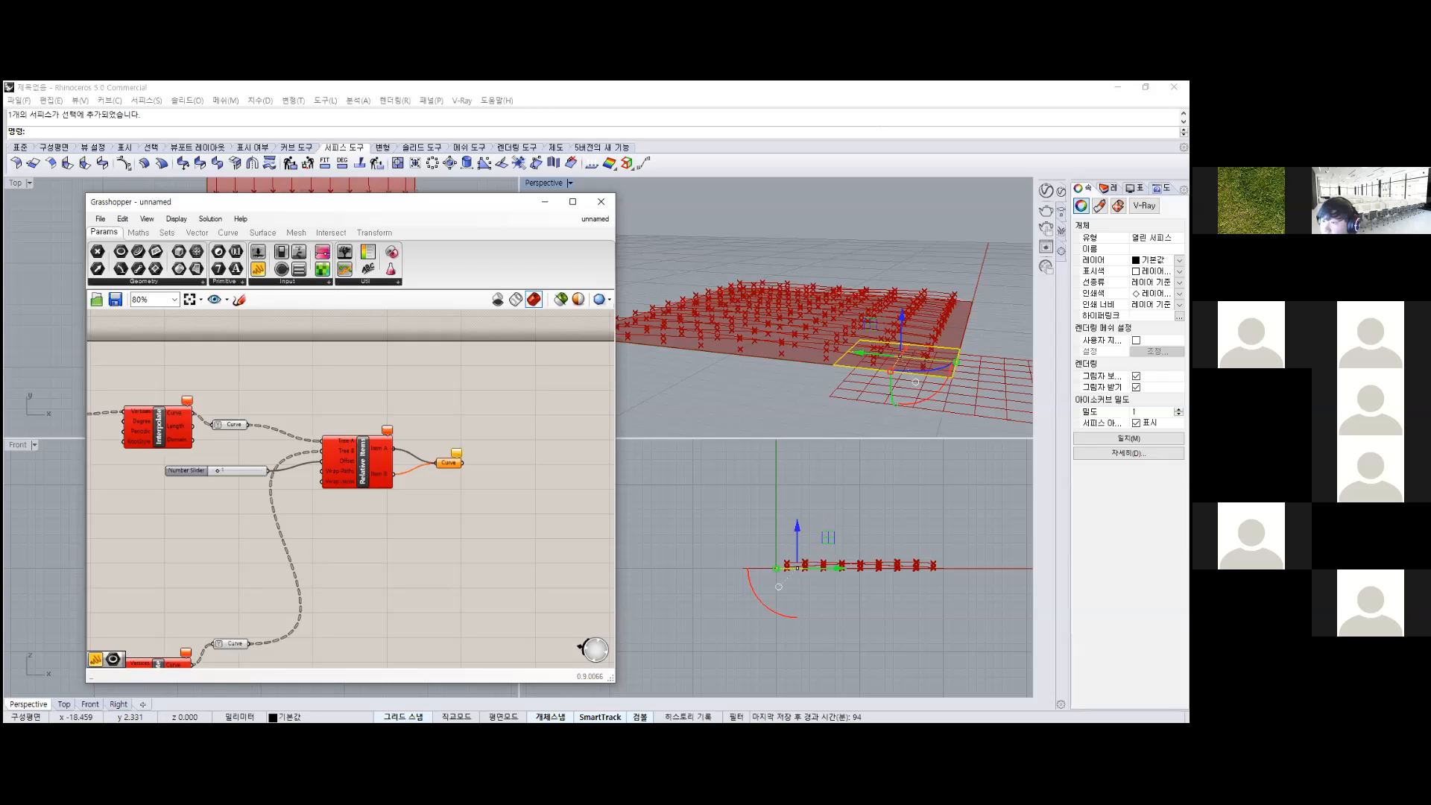
{"action": "mouse_move", "coordinate": [387, 432]}
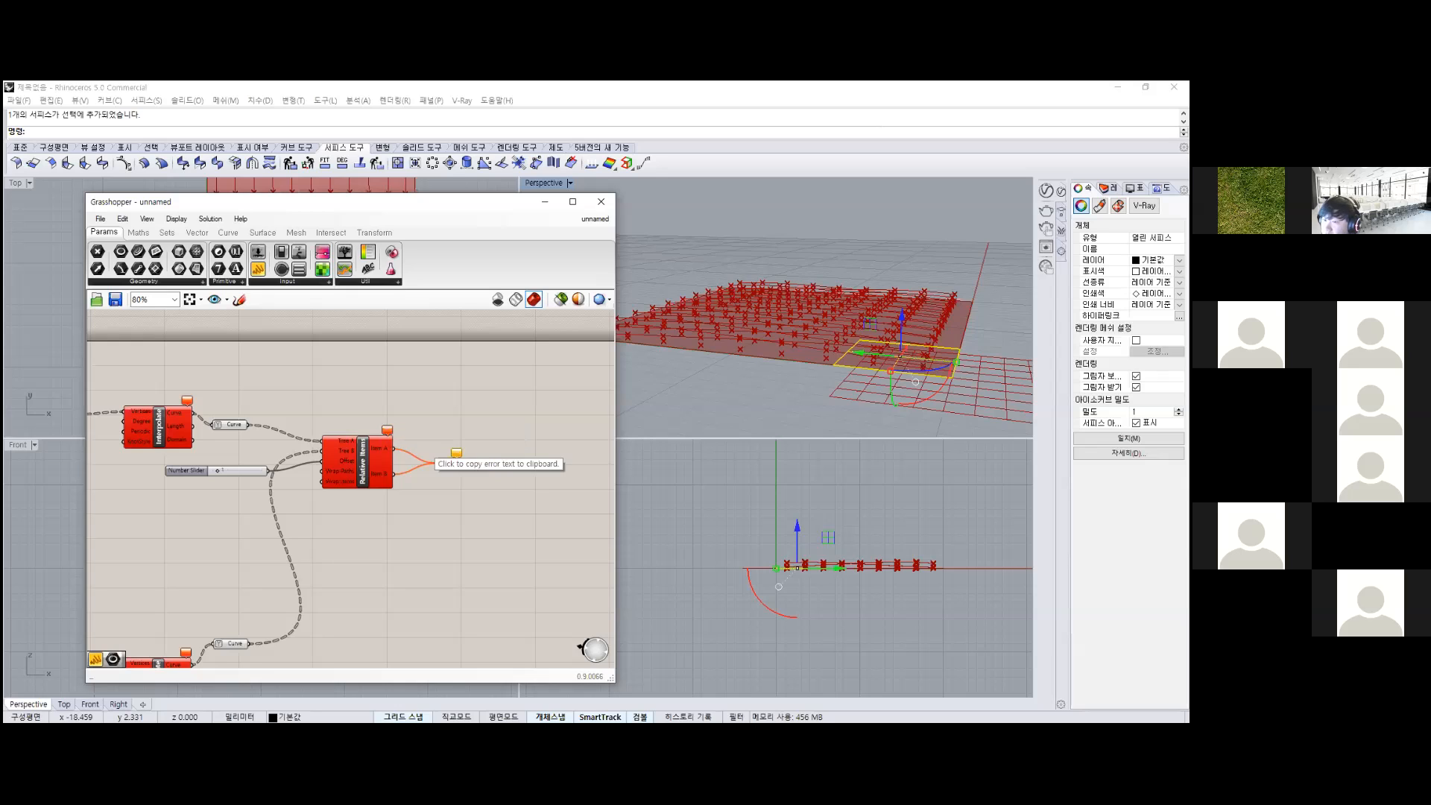
Replace the Number Slider with a Panel containing (1) and feed it into Relative Items' Offset.
{"action": "left_click", "coordinate": [224, 470]}
{"action": "key", "text": "Delete"}
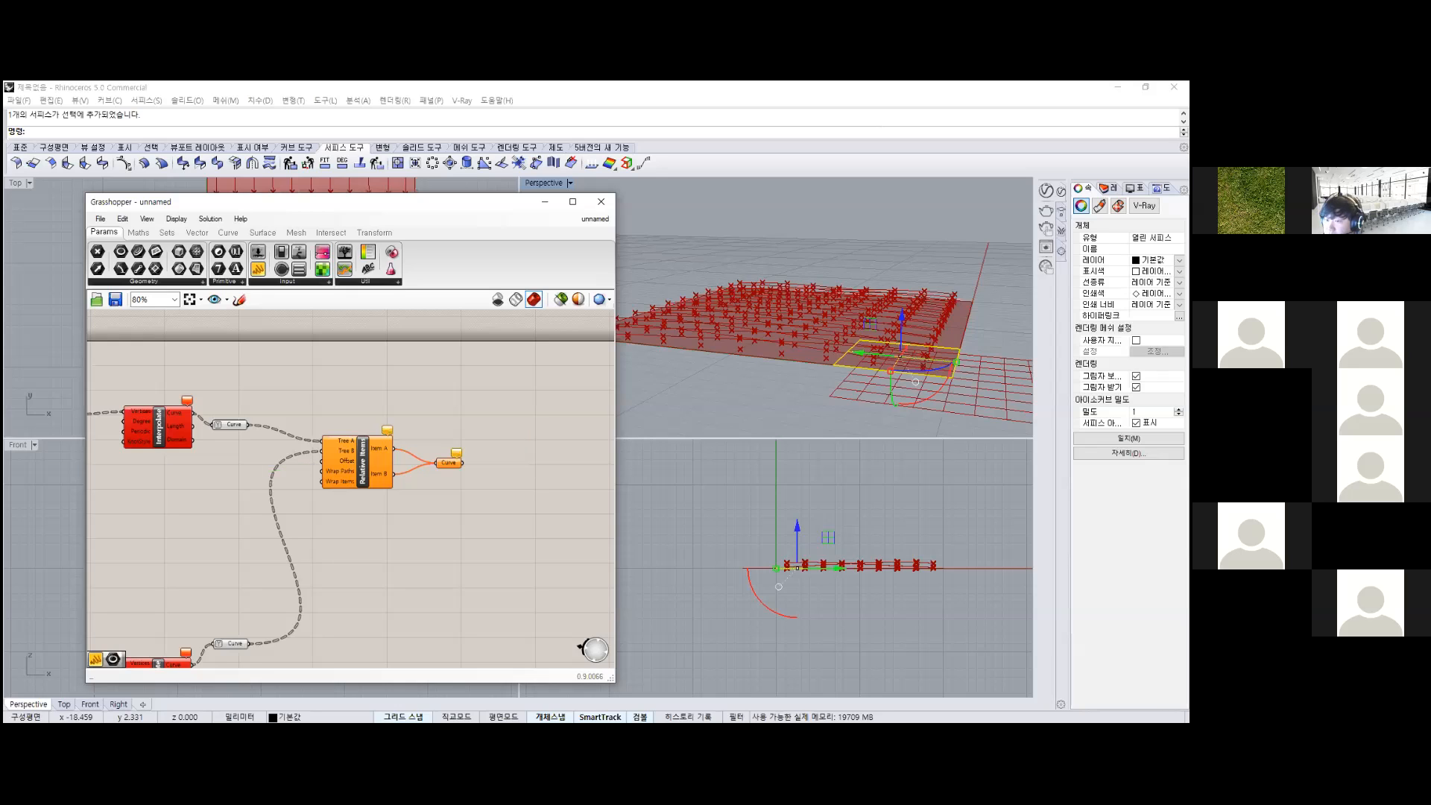
{"action": "double_click", "coordinate": [224, 470]}
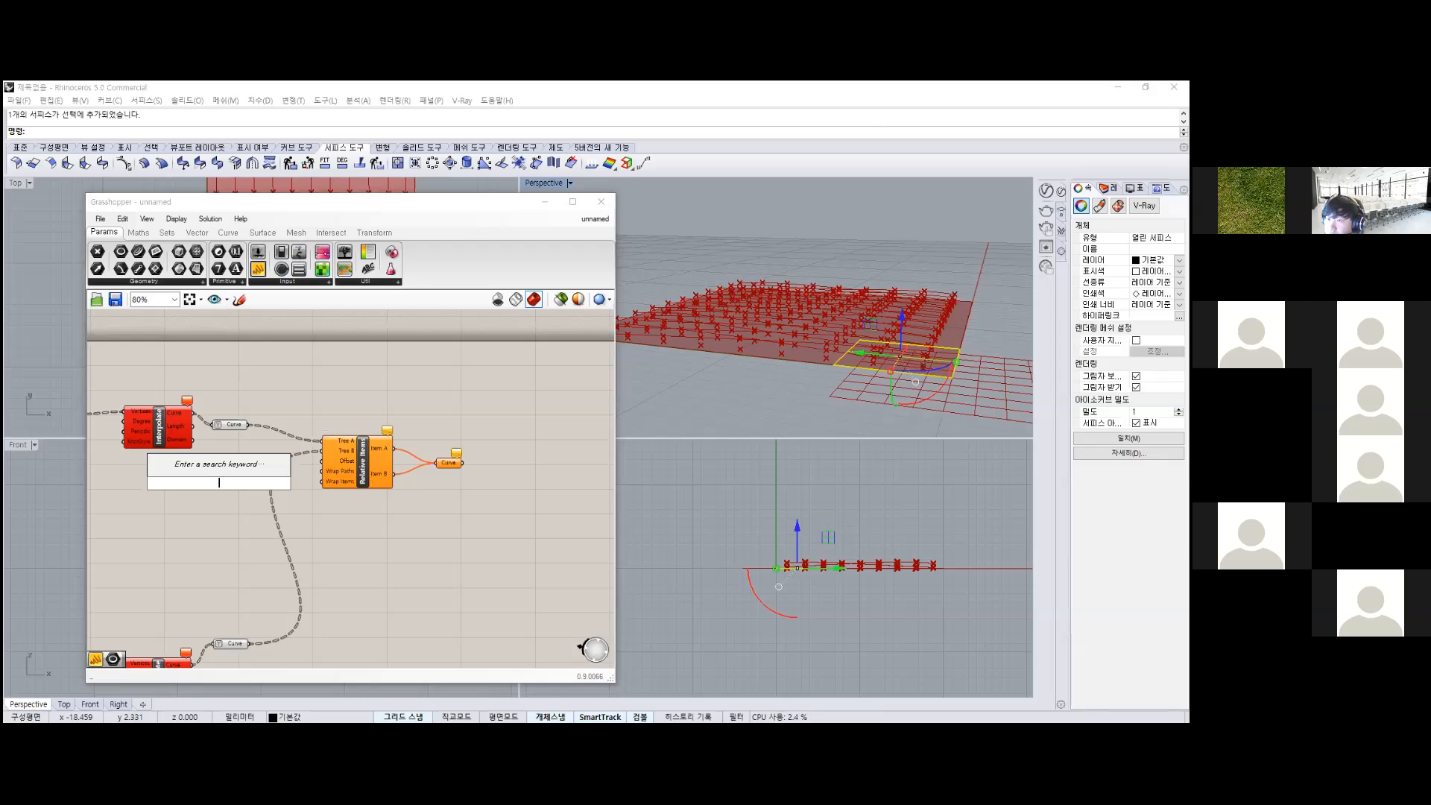
{"action": "type", "text": "panel"}
{"action": "key", "text": "Return"}
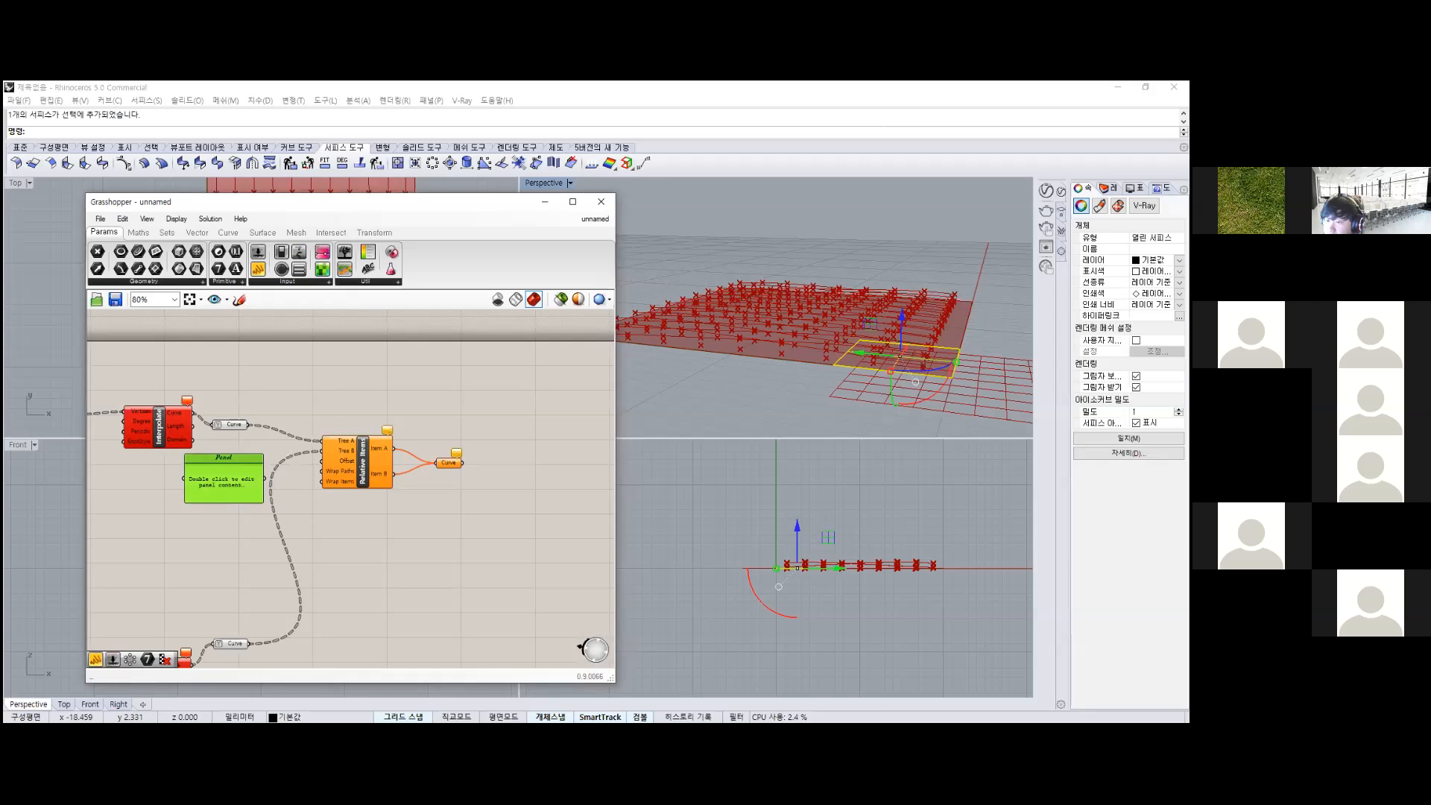
{"action": "double_click", "coordinate": [224, 477]}
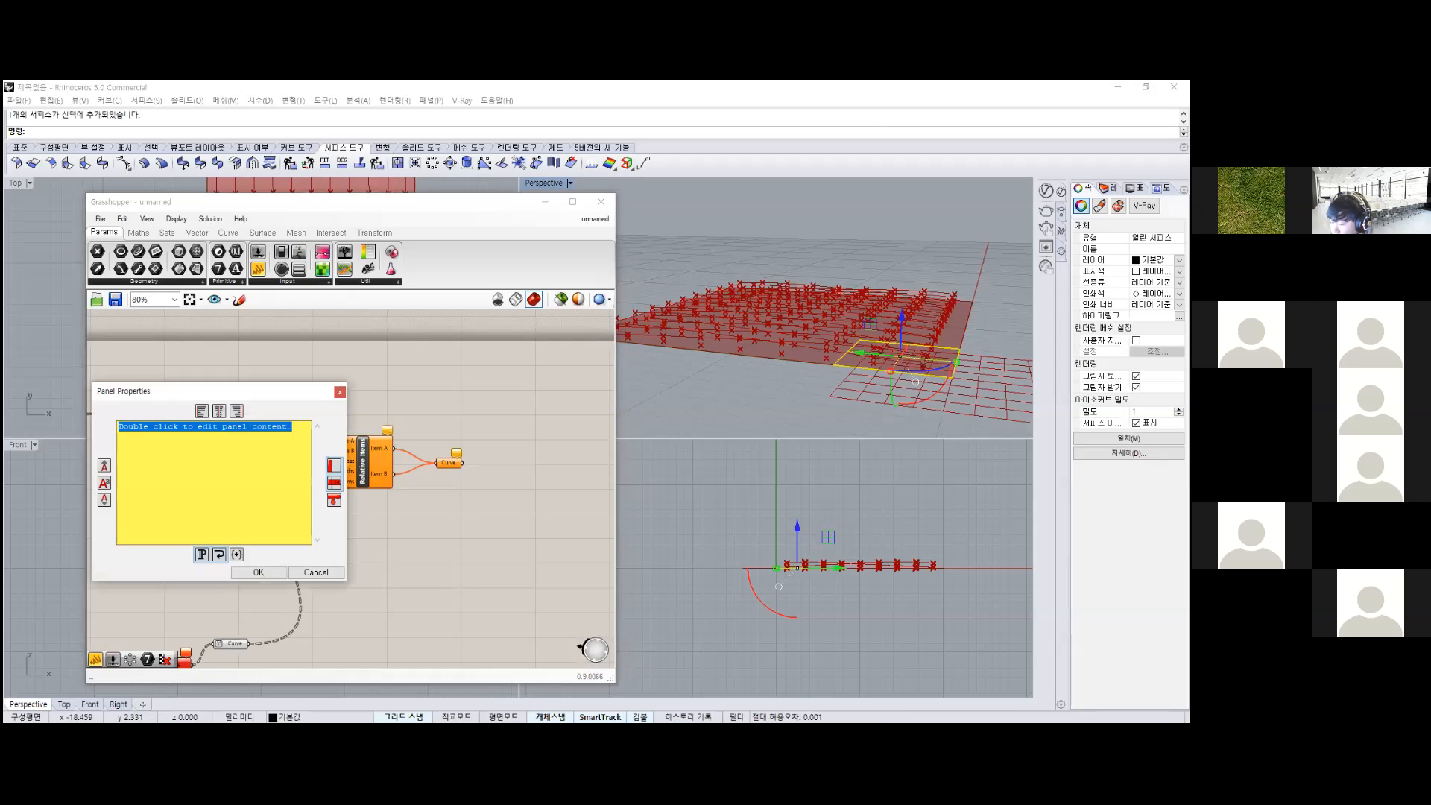
{"action": "type", "text": "(1)"}
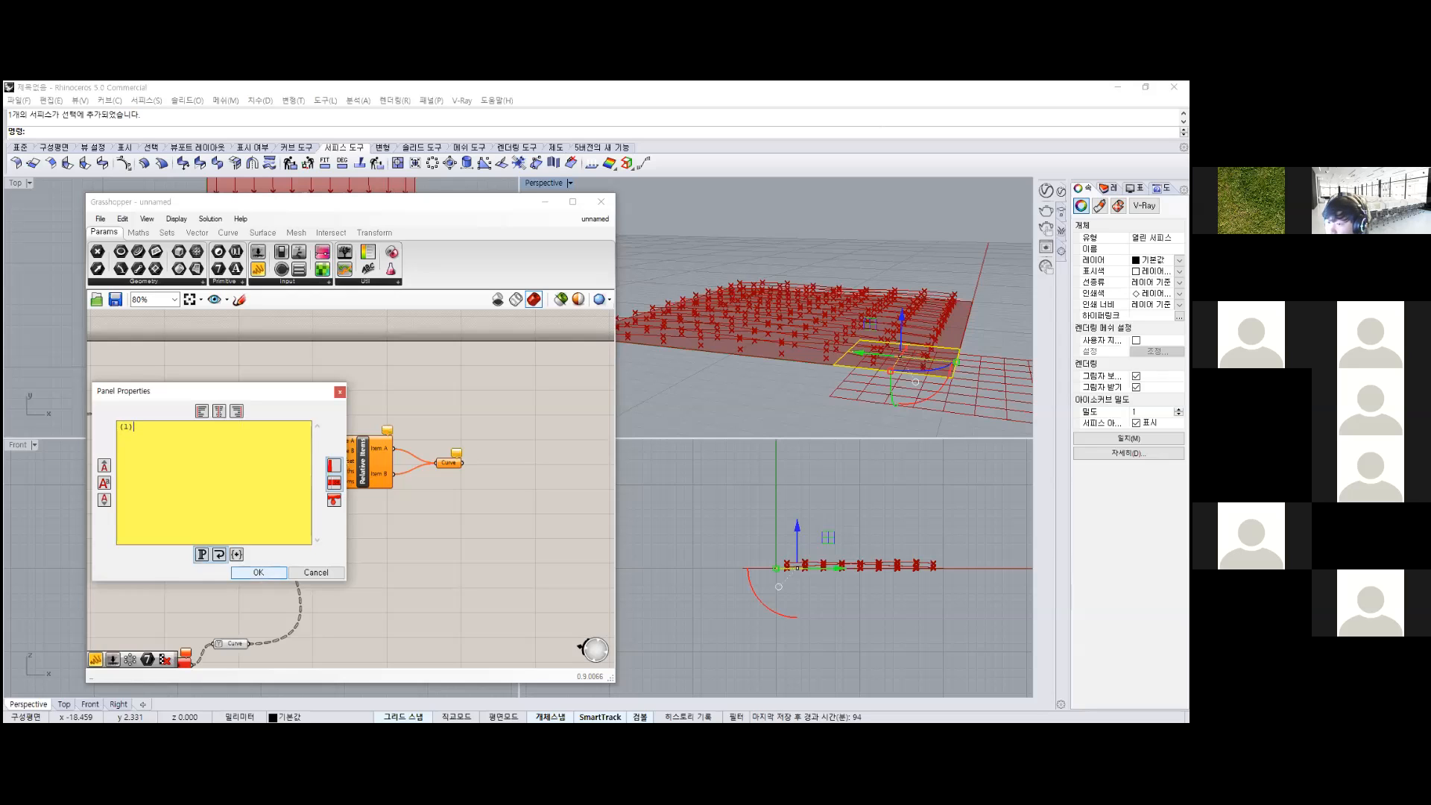
{"action": "left_click", "coordinate": [258, 572]}
{"action": "left_click_drag", "start_coordinate": [265, 477], "coordinate": [322, 461]}
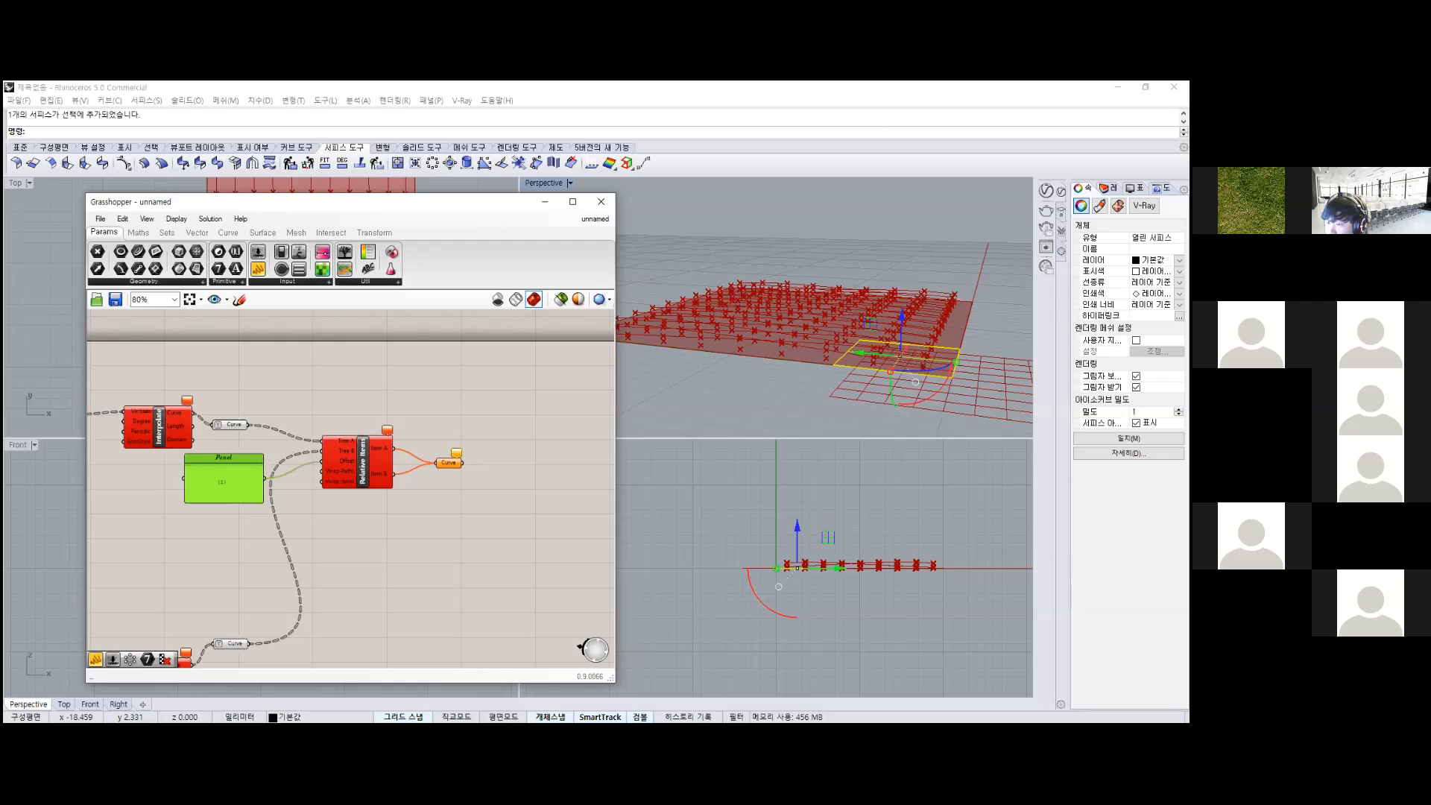
Change the Offset Panel's content to {1}.
{"action": "double_click", "coordinate": [226, 482]}
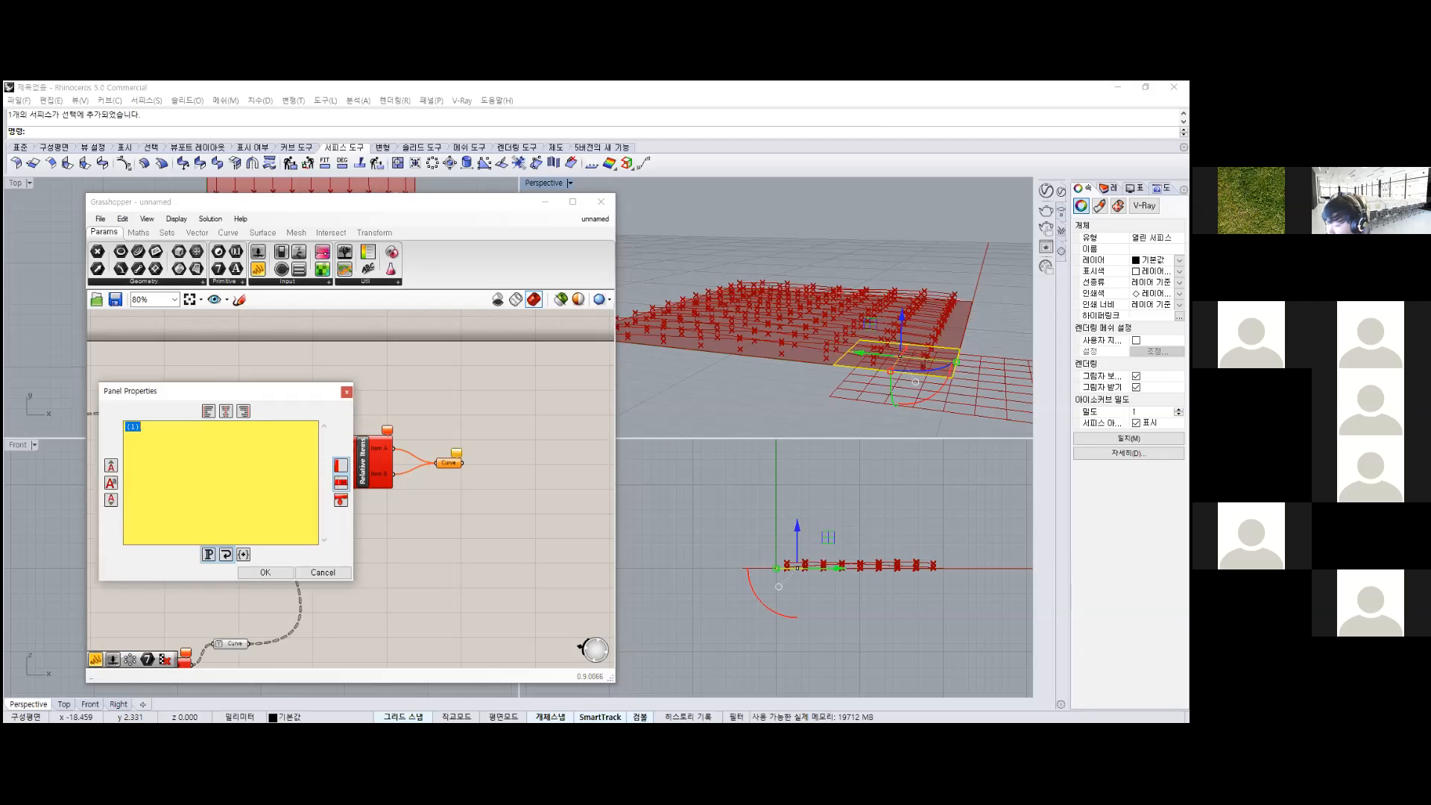
{"action": "type", "text": "{1}"}
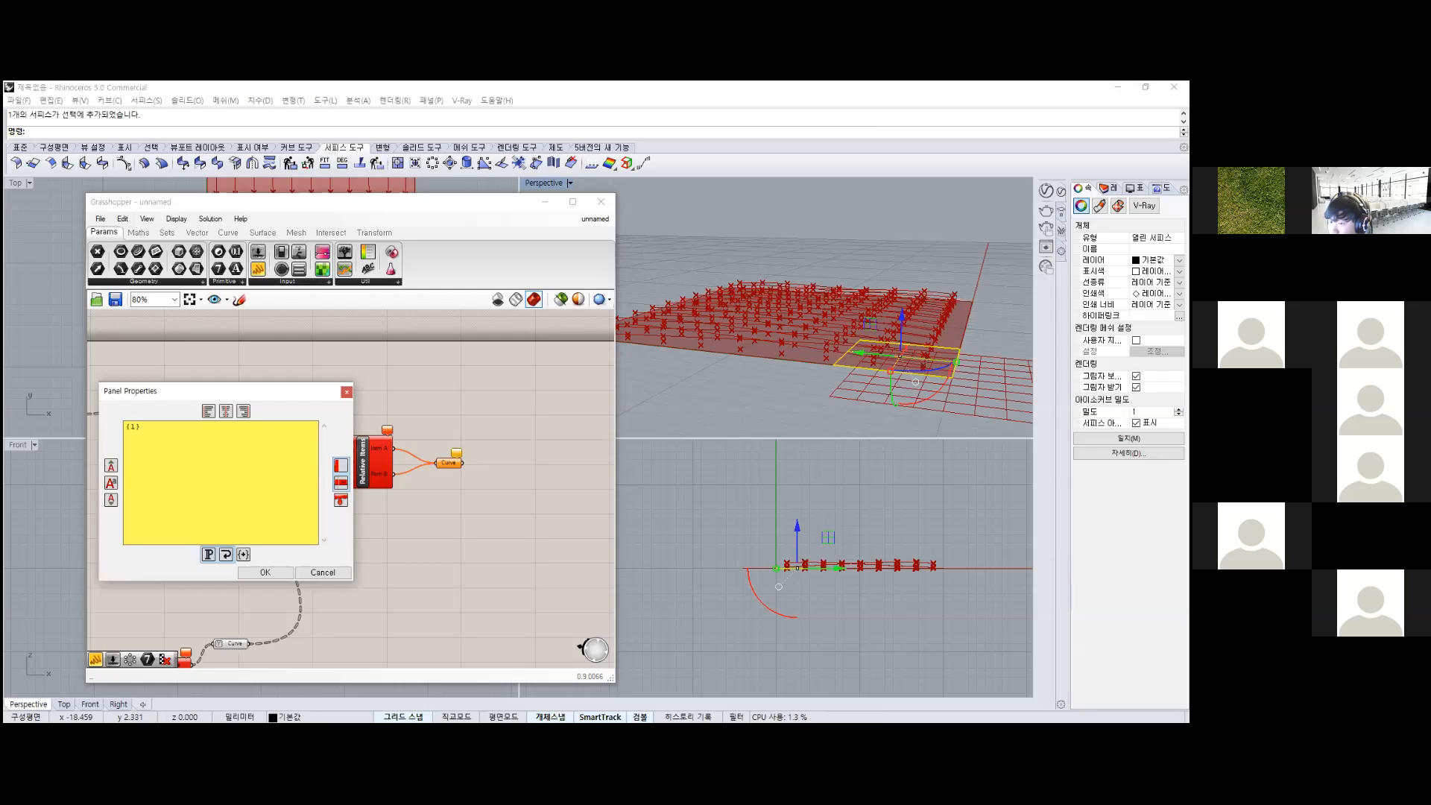
{"action": "left_click", "coordinate": [265, 572]}
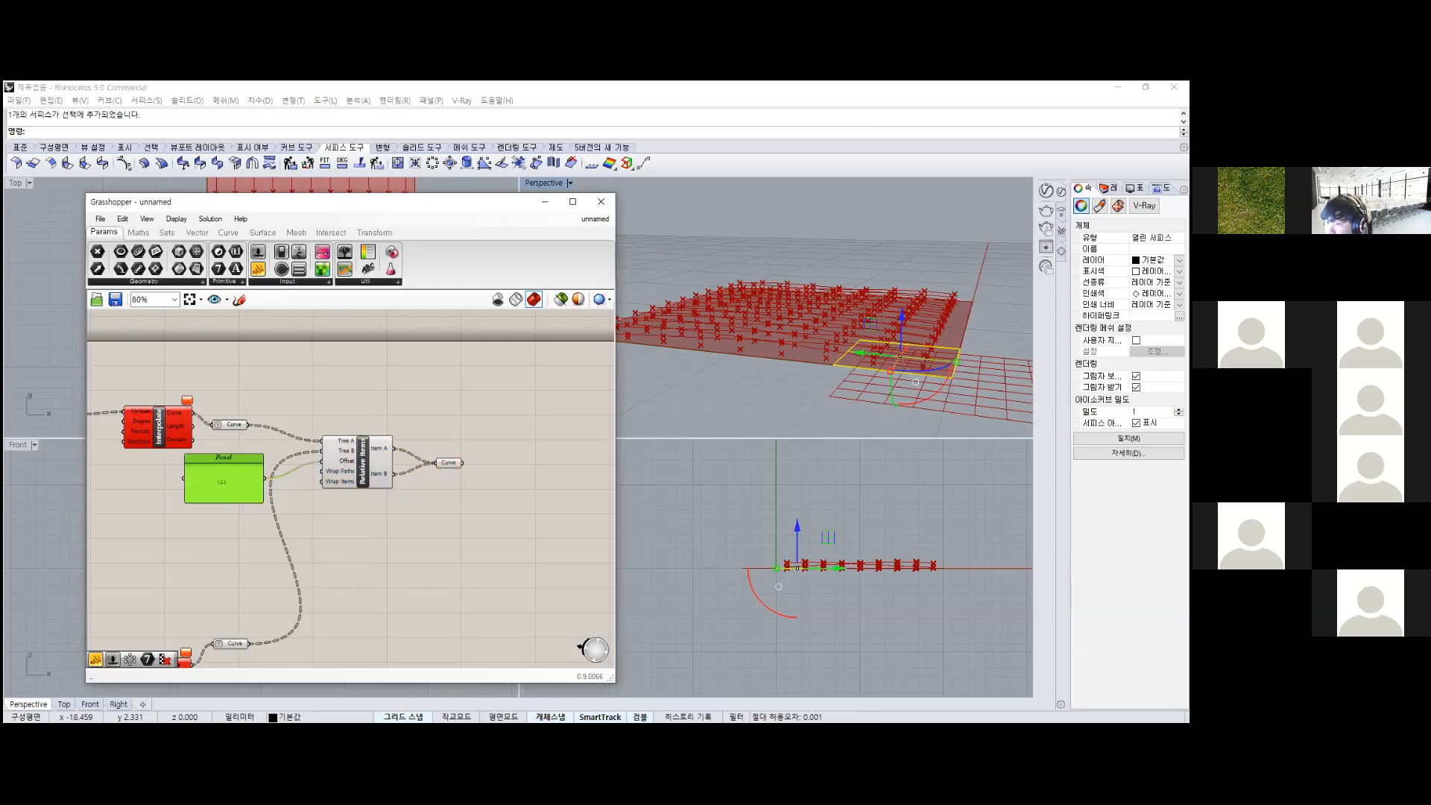
Examine the Offset Panel and its wiring, and select the merged Curve parameter to highlight its curves in the viewport.
{"action": "scroll", "coordinate": [247, 476], "scroll_direction": "up", "scroll_amount": 5}
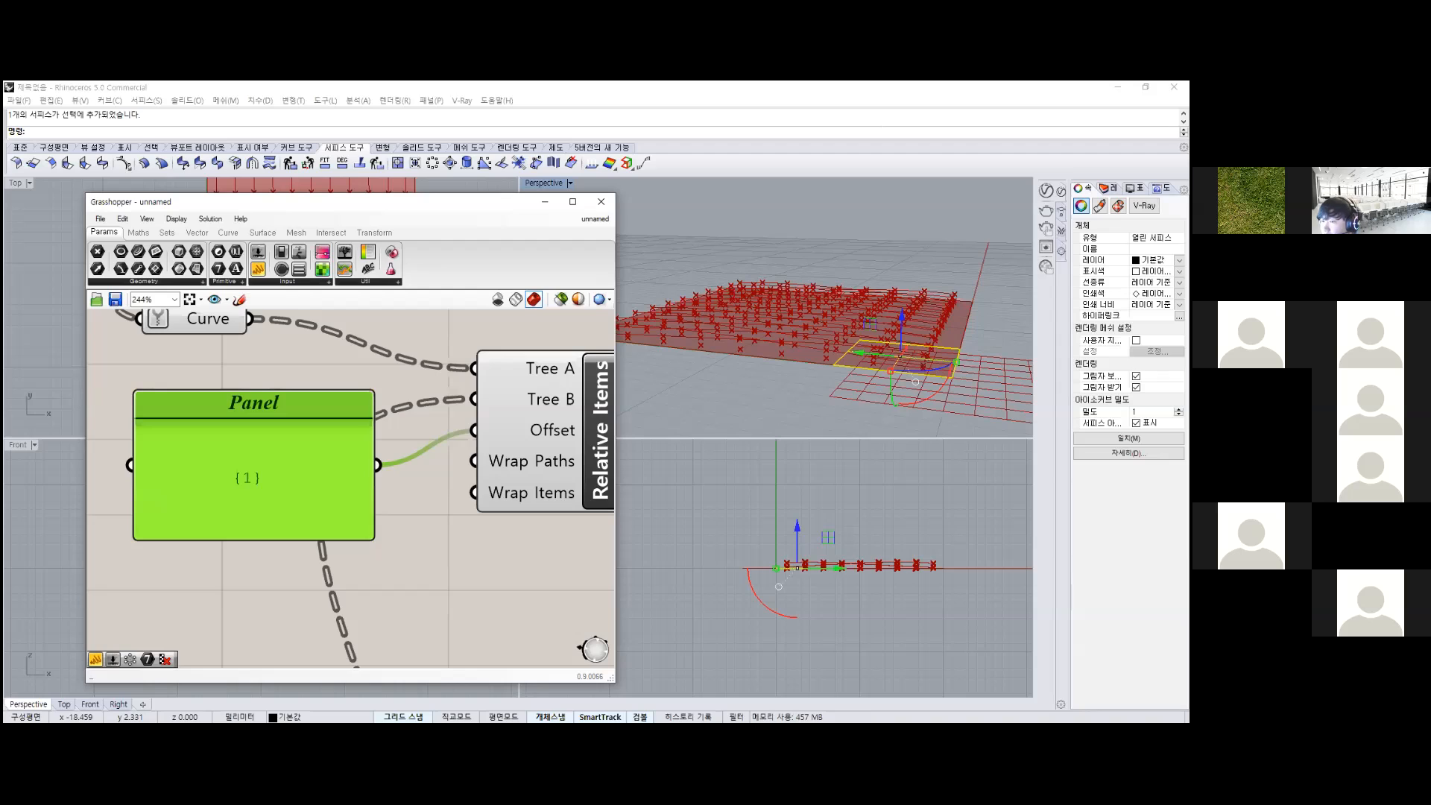
{"action": "right_click_drag", "start_coordinate": [405, 513], "coordinate": [296, 548]}
{"action": "scroll", "coordinate": [296, 548], "scroll_direction": "down", "scroll_amount": 3}
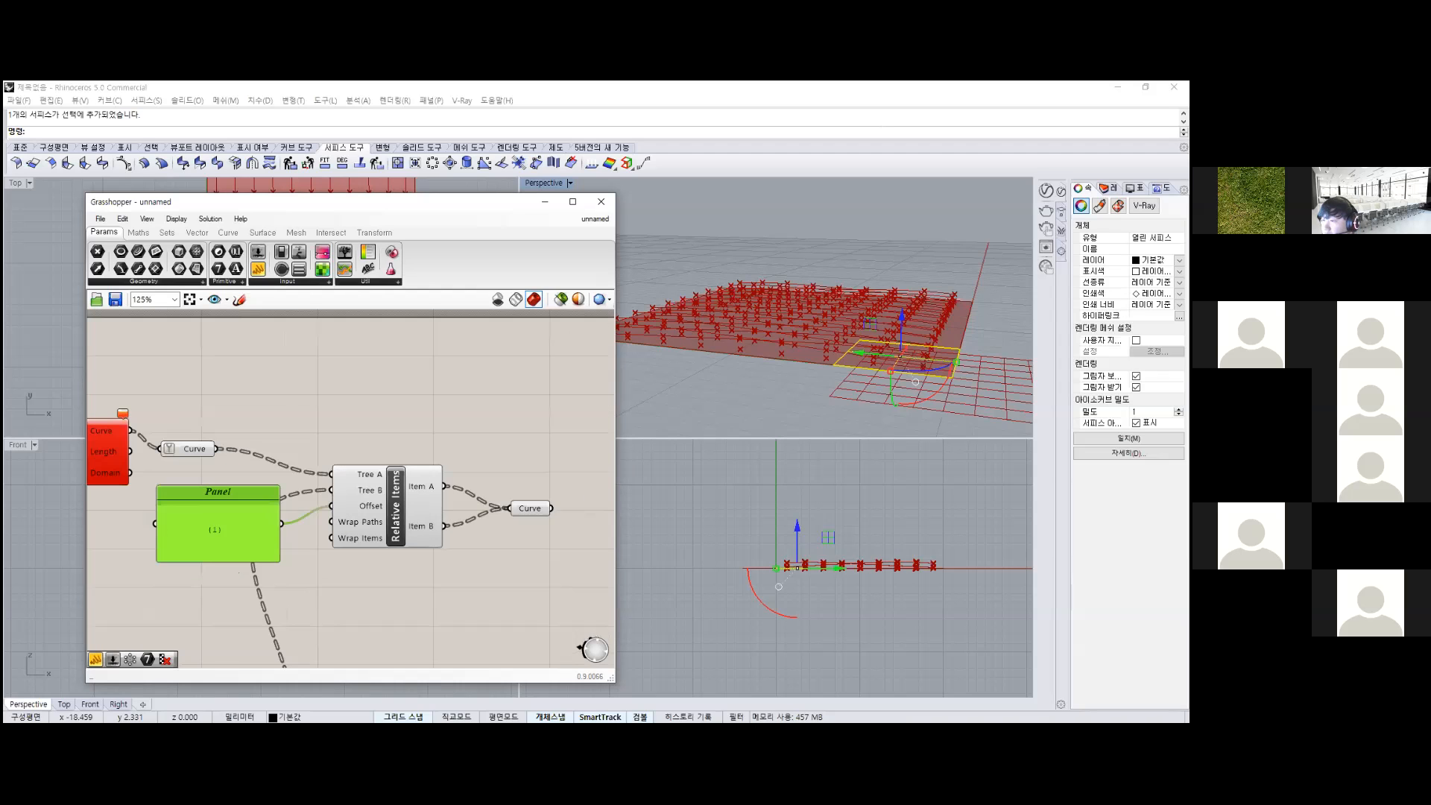
{"action": "left_click", "coordinate": [530, 509]}
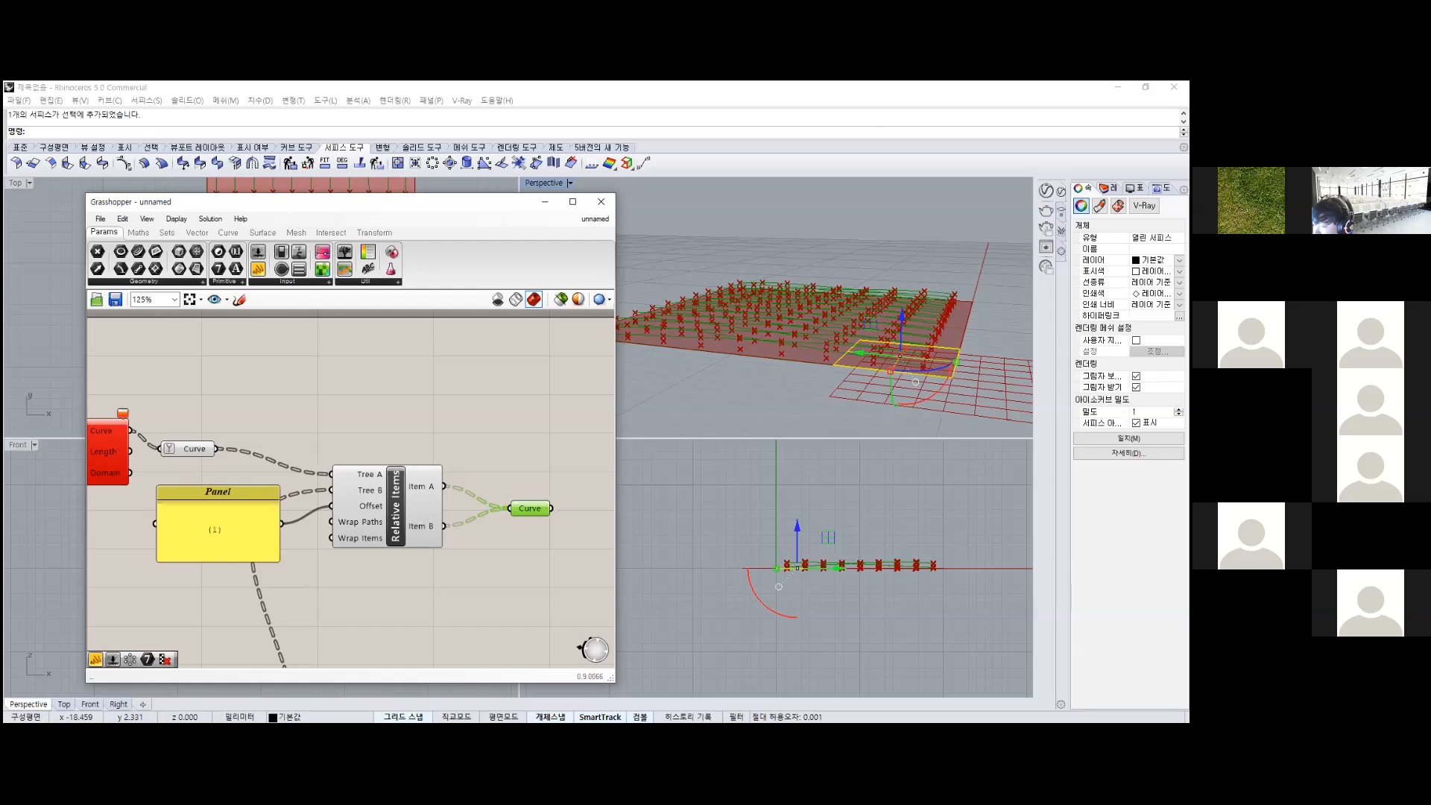
{"action": "scroll", "coordinate": [571, 527], "scroll_direction": "down", "scroll_amount": 2}
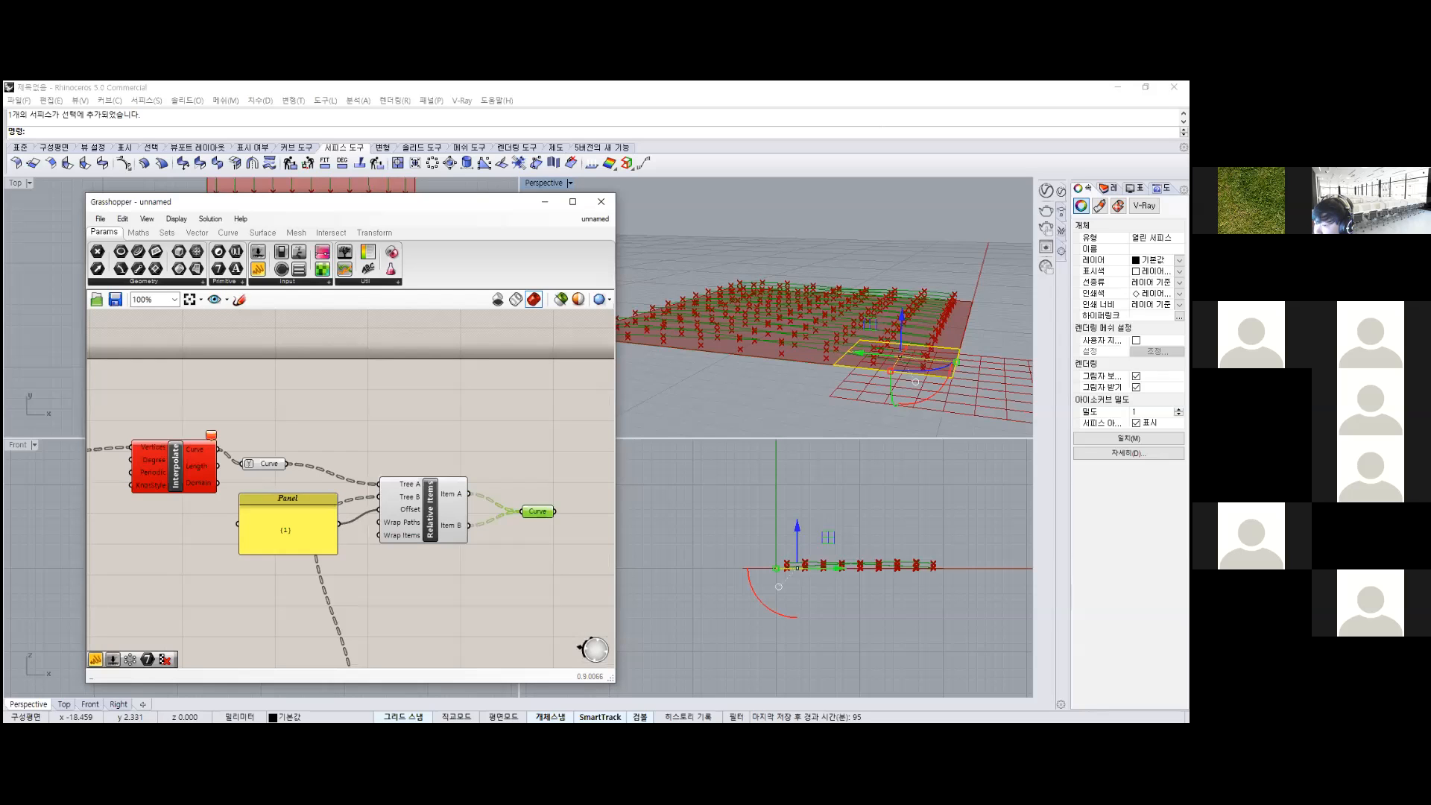
Add a Loft component after the merged Curve parameter and connect that parameter to its Curves input.
{"action": "right_click_drag", "start_coordinate": [350, 521], "coordinate": [258, 476]}
{"action": "scroll", "coordinate": [482, 485], "scroll_direction": "down", "scroll_amount": 1}
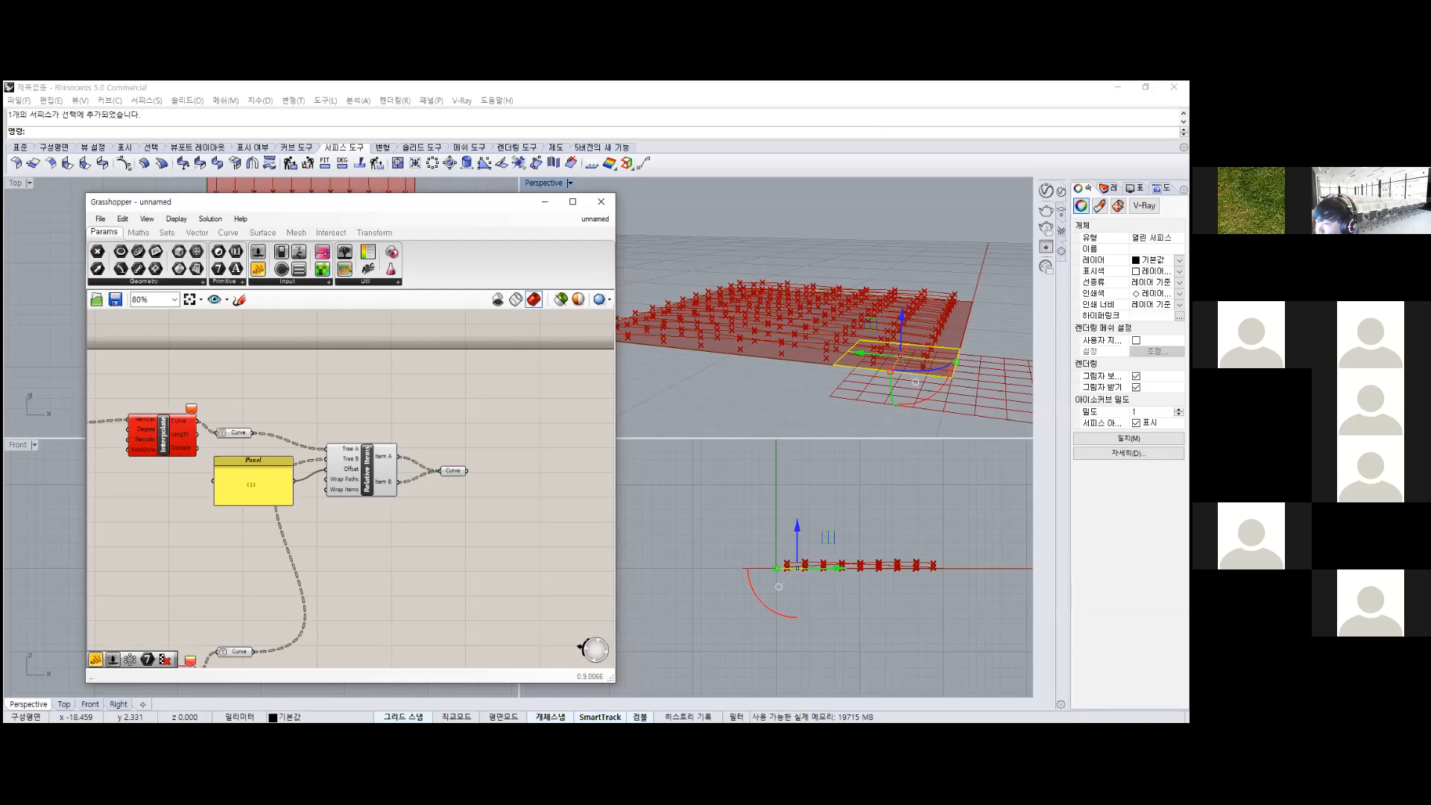
{"action": "double_click", "coordinate": [531, 468]}
{"action": "type", "text": "loft"}
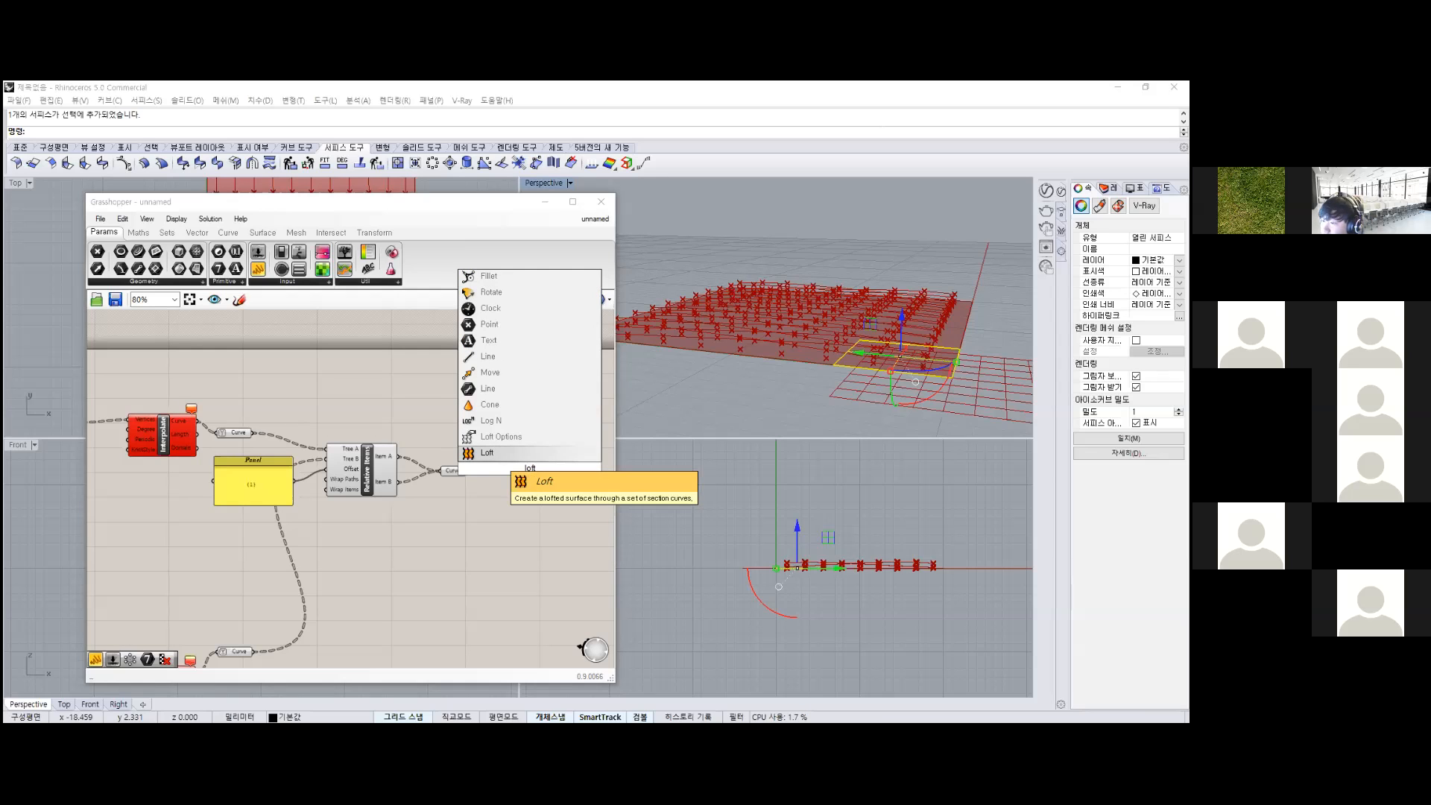
{"action": "key", "text": "Return"}
{"action": "left_click_drag", "start_coordinate": [494, 485], "coordinate": [467, 471]}
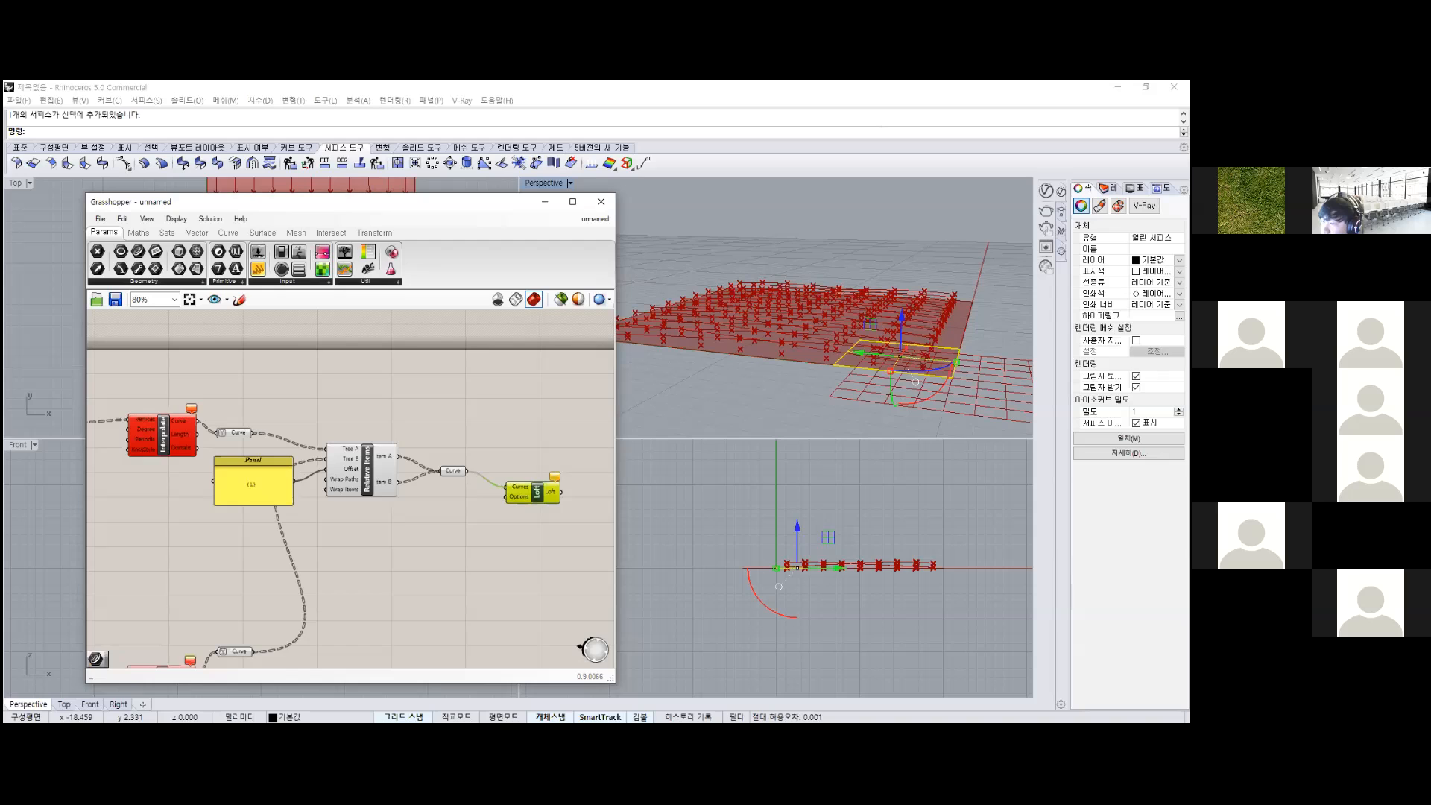
Inspect the lofted strips in the Perspective view and read the Loft component's error message.
{"action": "mouse_move", "coordinate": [693, 313]}
{"action": "right_mouse_down"}
{"action": "mouse_move", "coordinate": [704, 395]}
{"action": "mouse_move", "coordinate": [805, 328]}
{"action": "mouse_move", "coordinate": [831, 291]}
{"action": "mouse_move", "coordinate": [857, 335]}
{"action": "mouse_move", "coordinate": [805, 305]}
{"action": "mouse_move", "coordinate": [716, 321]}
{"action": "right_mouse_up"}
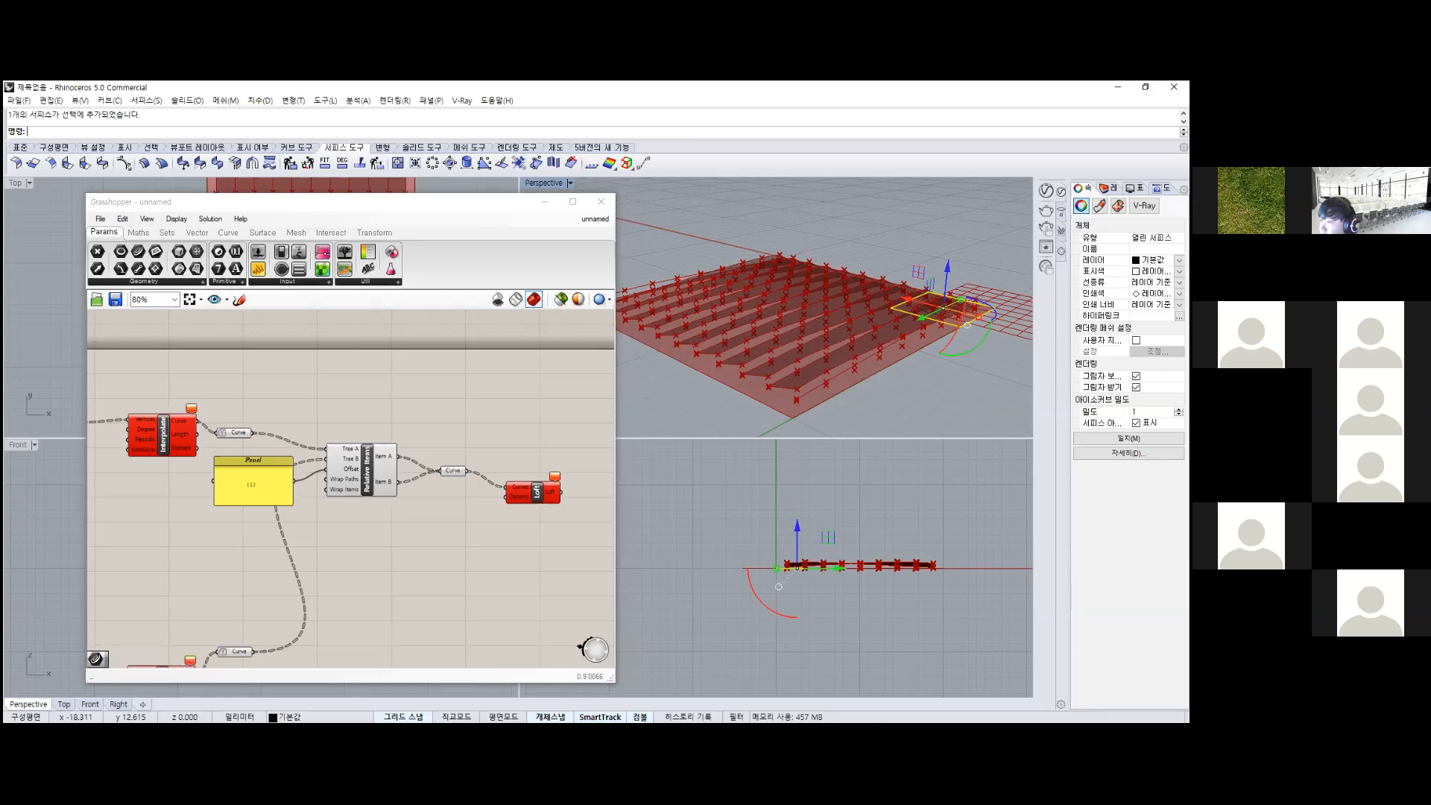
{"action": "left_click", "coordinate": [555, 481]}
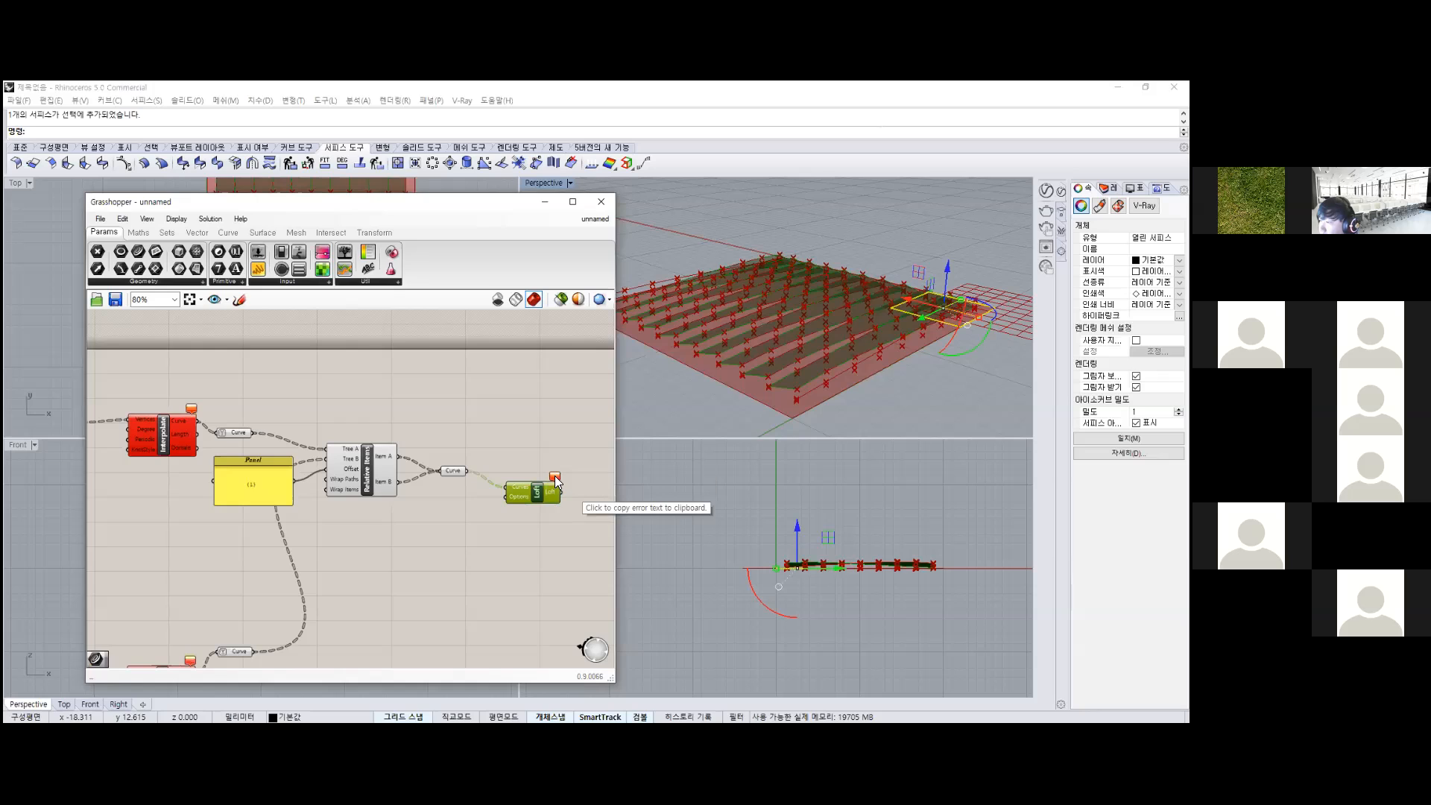
{"action": "mouse_move", "coordinate": [555, 477]}
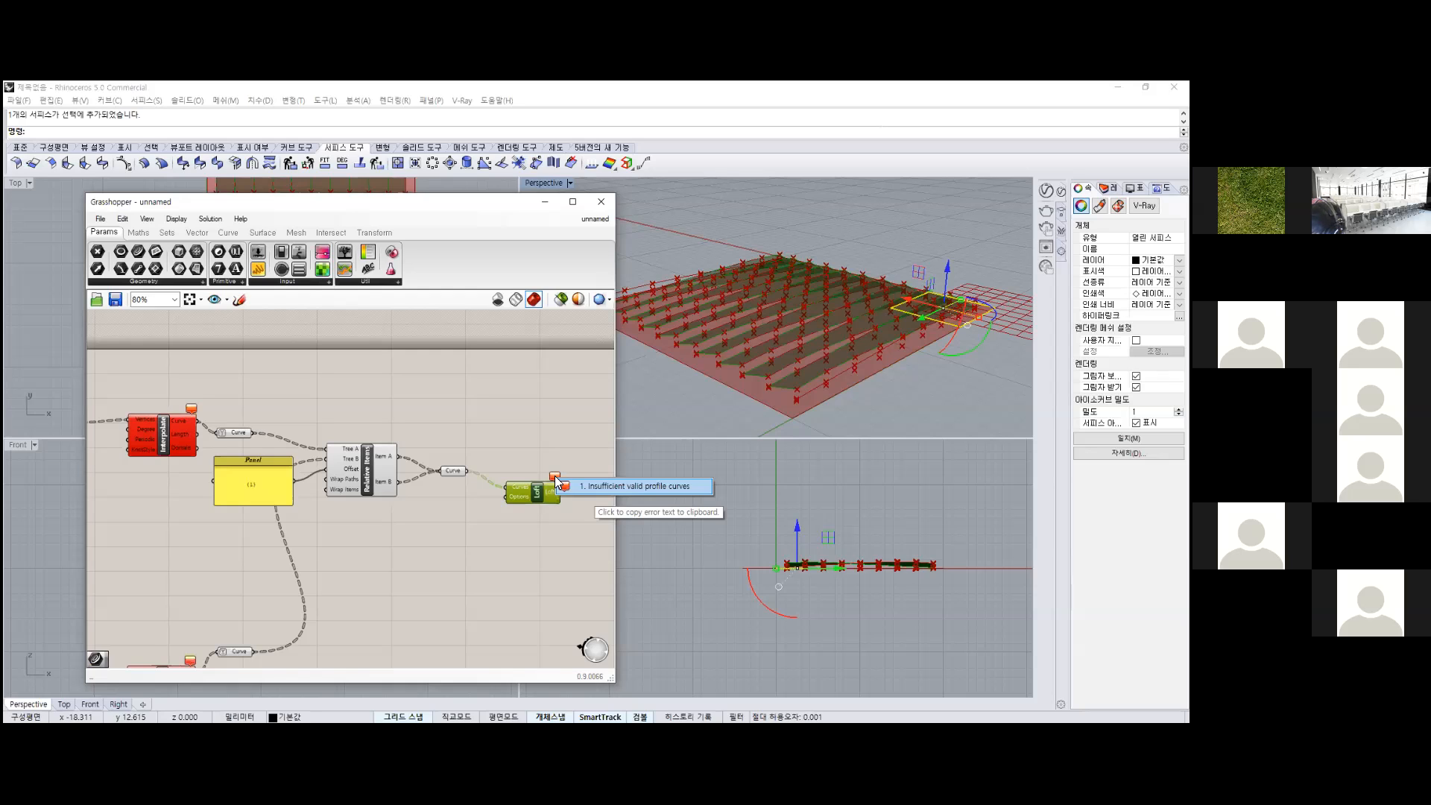
Add a Surface parameter beyond Loft and feed it from the Loft output.
{"action": "right_click_drag", "start_coordinate": [554, 476], "coordinate": [442, 479]}
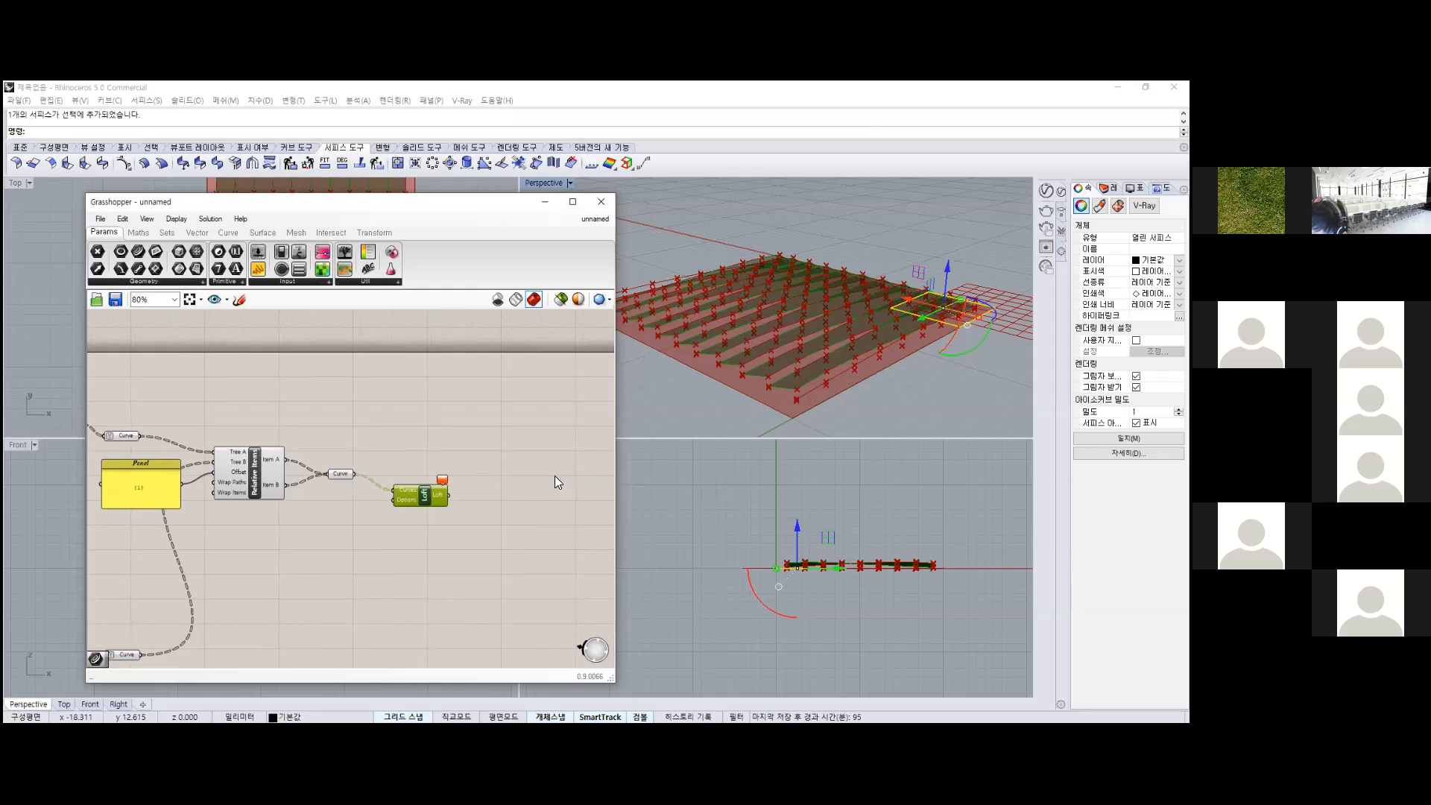
{"action": "double_click", "coordinate": [554, 477]}
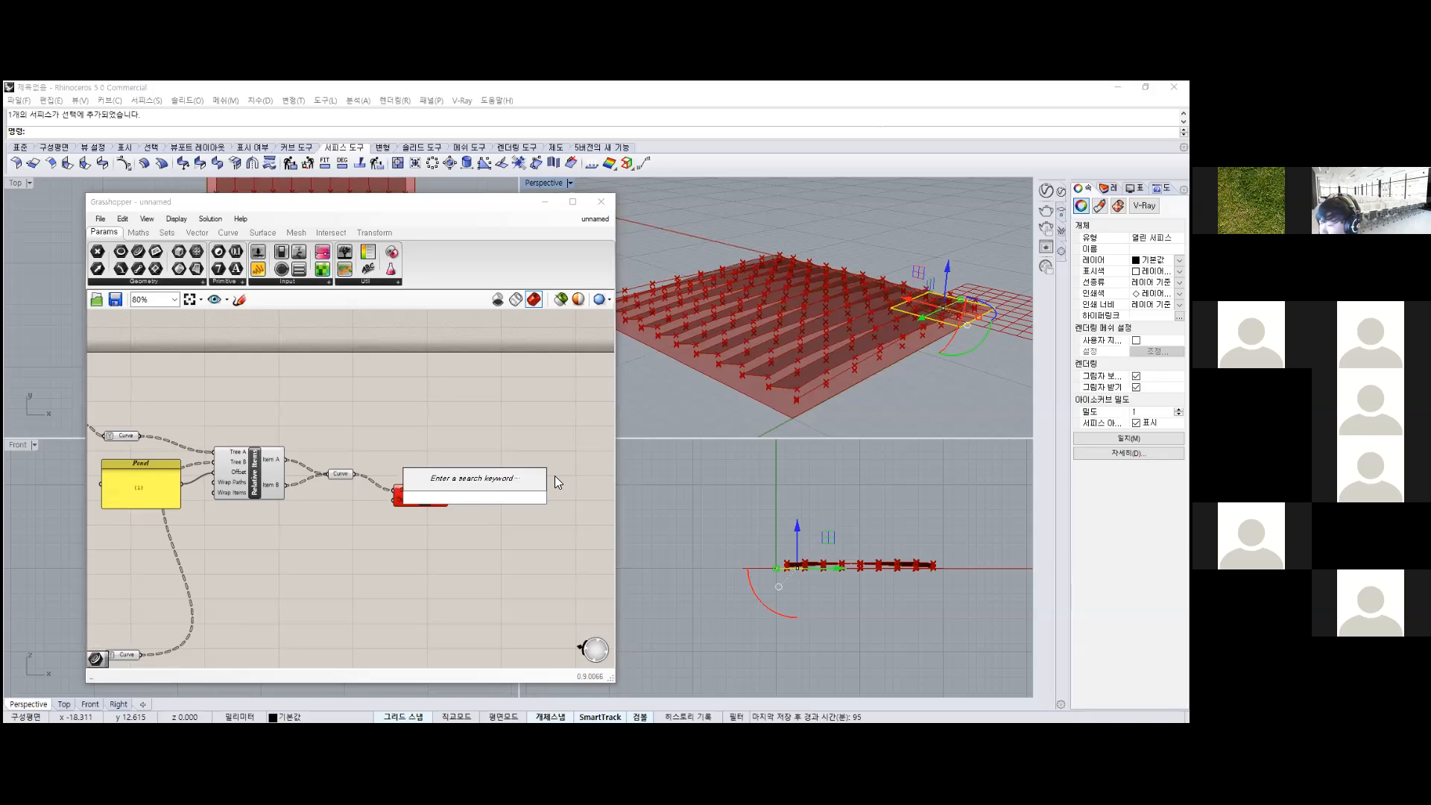
{"action": "type", "text": "srf"}
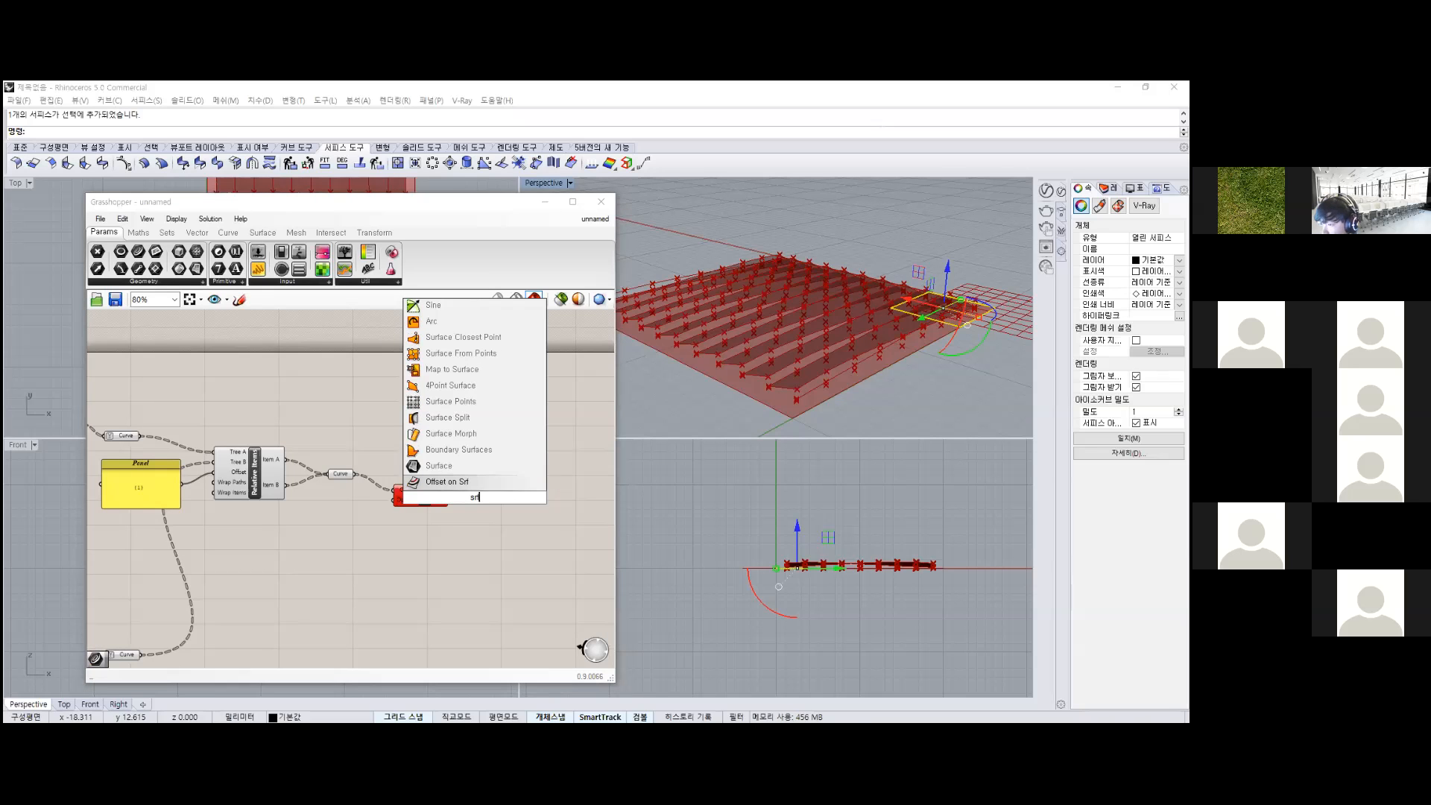
{"action": "key", "text": "Up"}
{"action": "key", "text": "Up"}
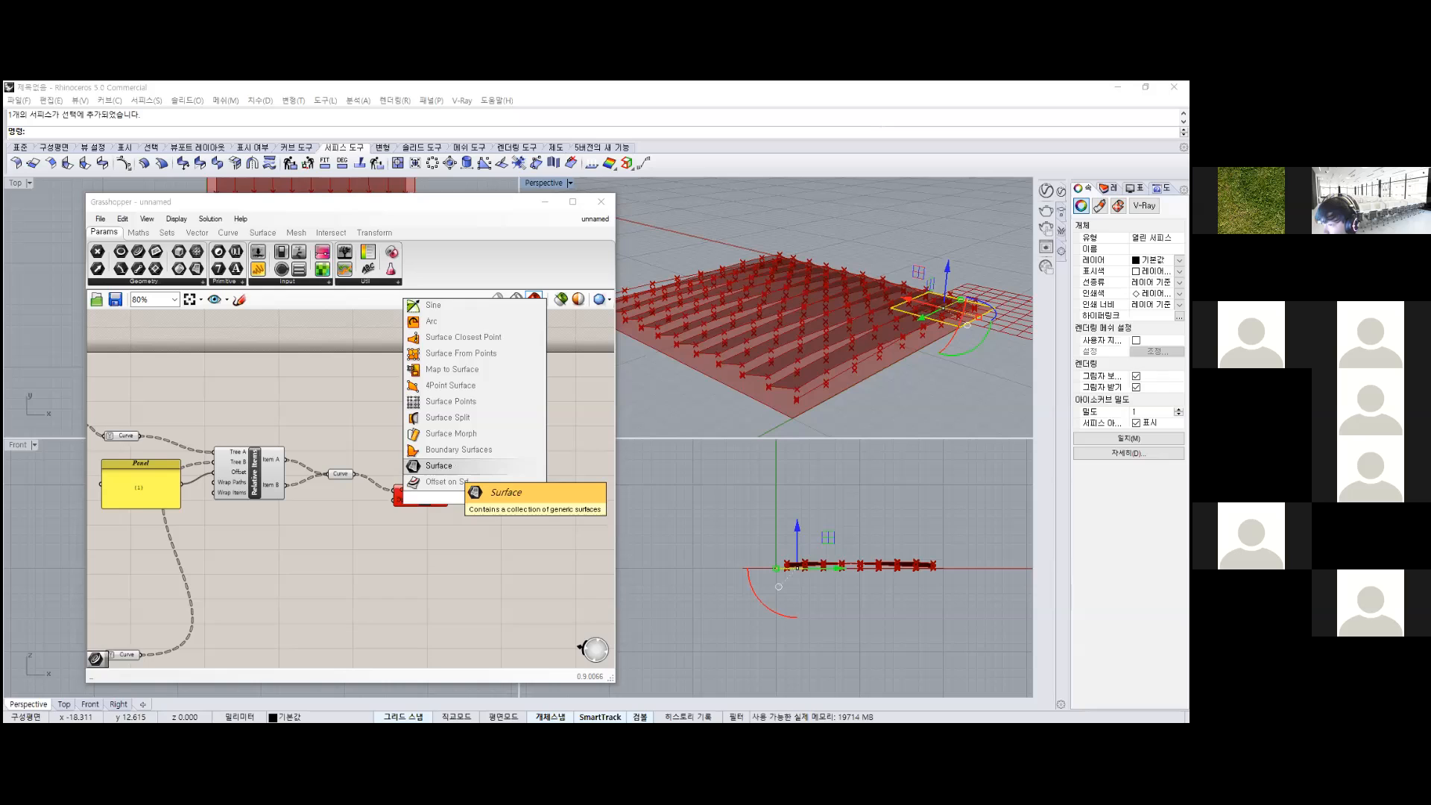
{"action": "key", "text": "Return"}
{"action": "left_click_drag", "start_coordinate": [445, 494], "coordinate": [478, 492]}
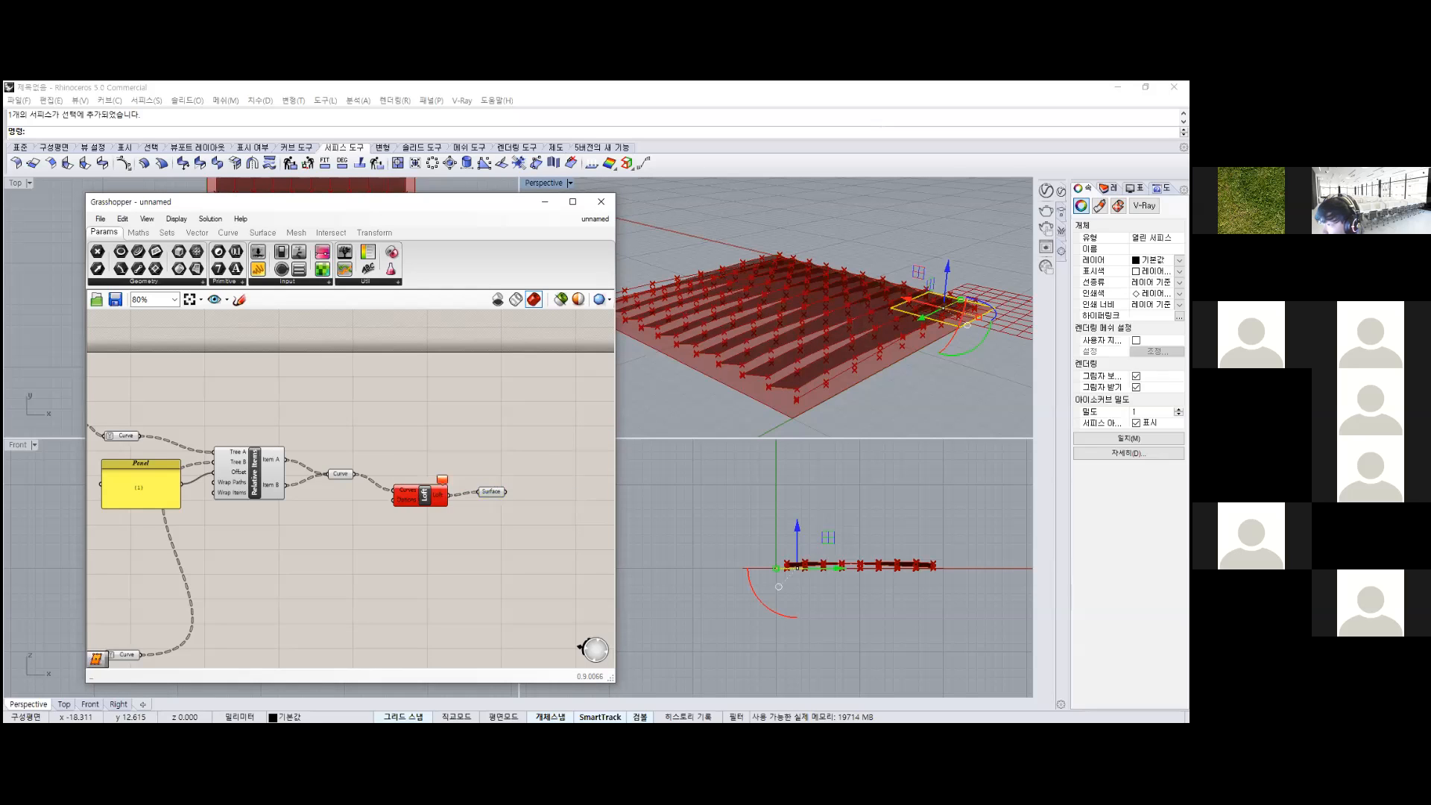
Select the Surface parameter to highlight the lofted strips and inspect them in the Perspective view.
{"action": "left_click", "coordinate": [491, 492]}
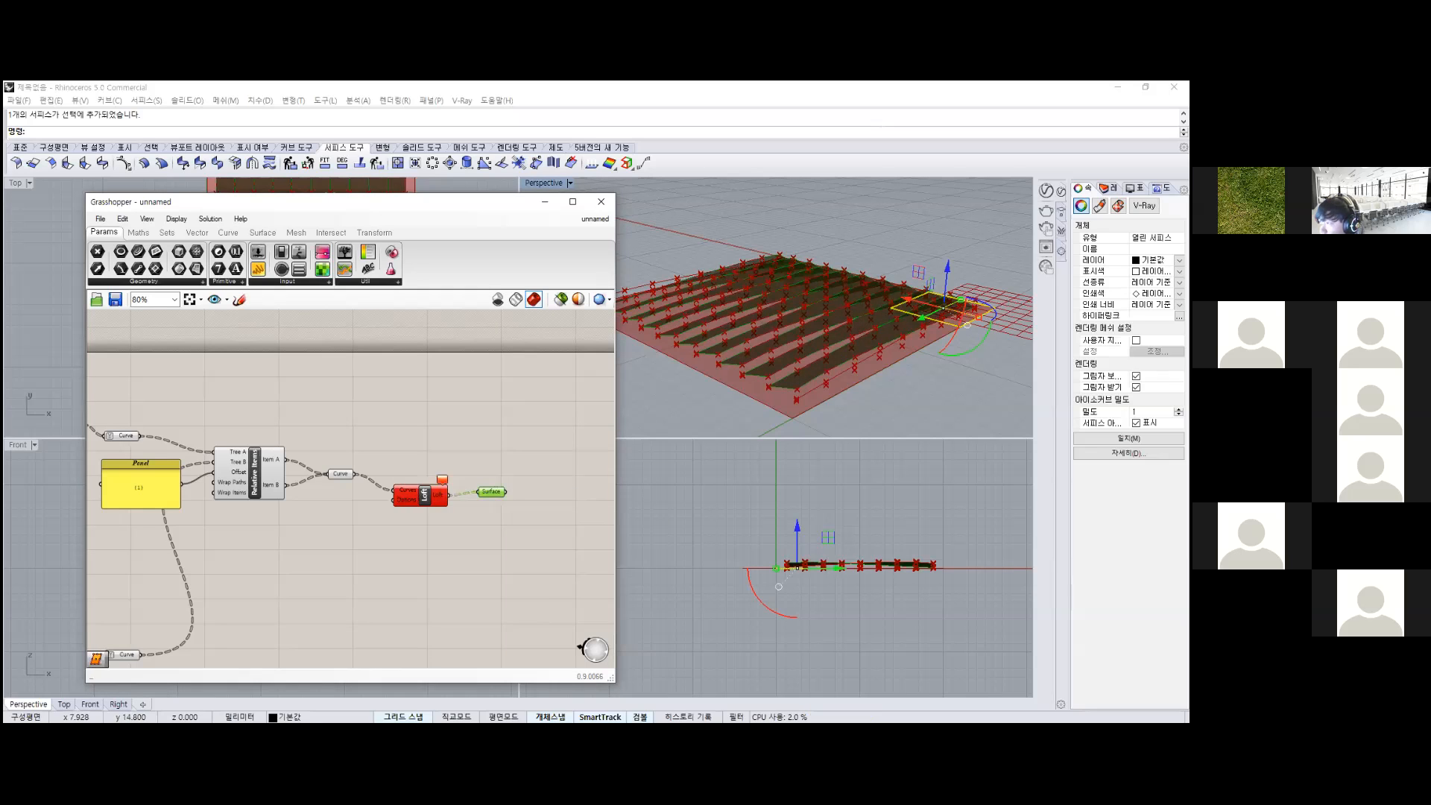
{"action": "right_click_drag", "start_coordinate": [752, 313], "coordinate": [850, 328]}
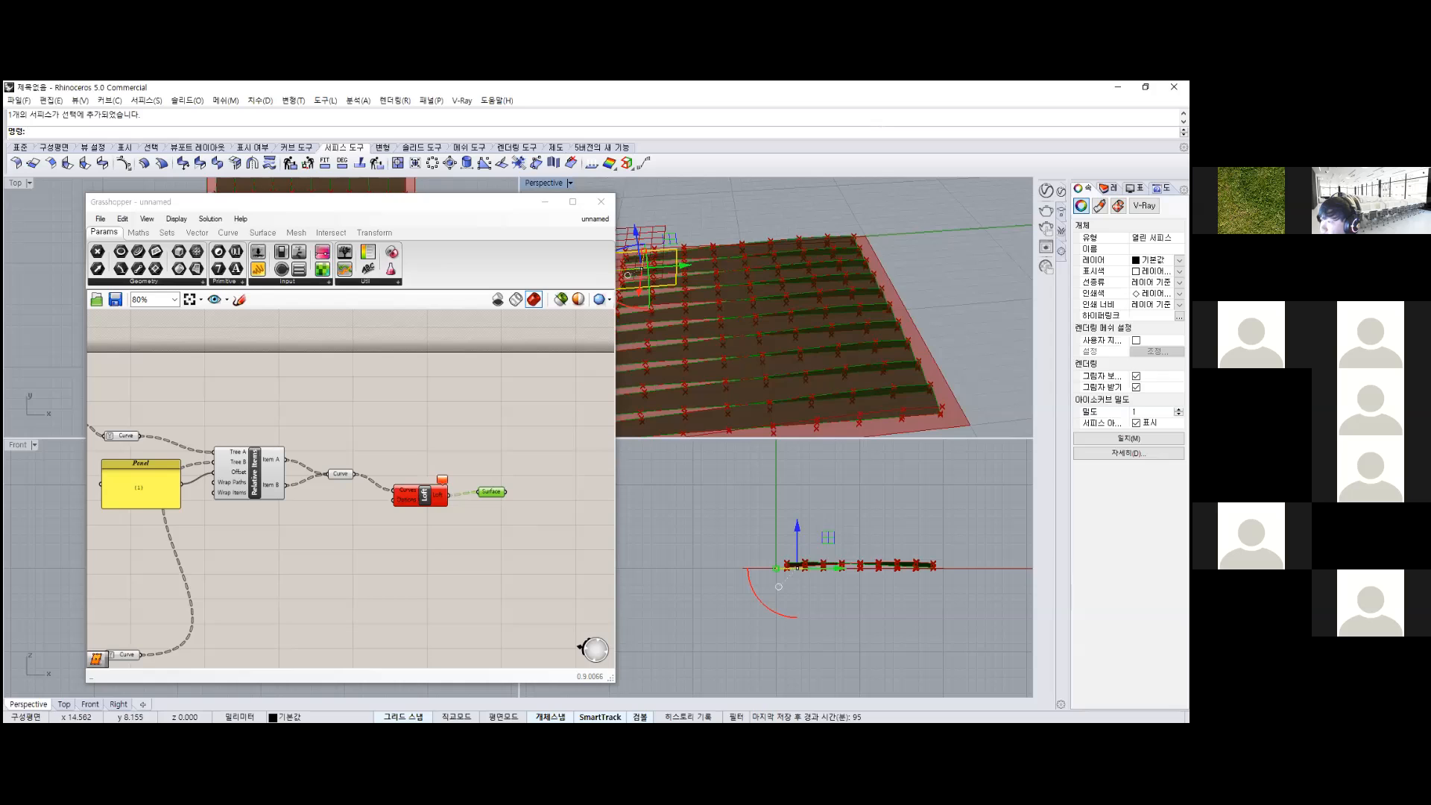
{"action": "scroll", "coordinate": [432, 533], "scroll_direction": "down", "scroll_amount": 3}
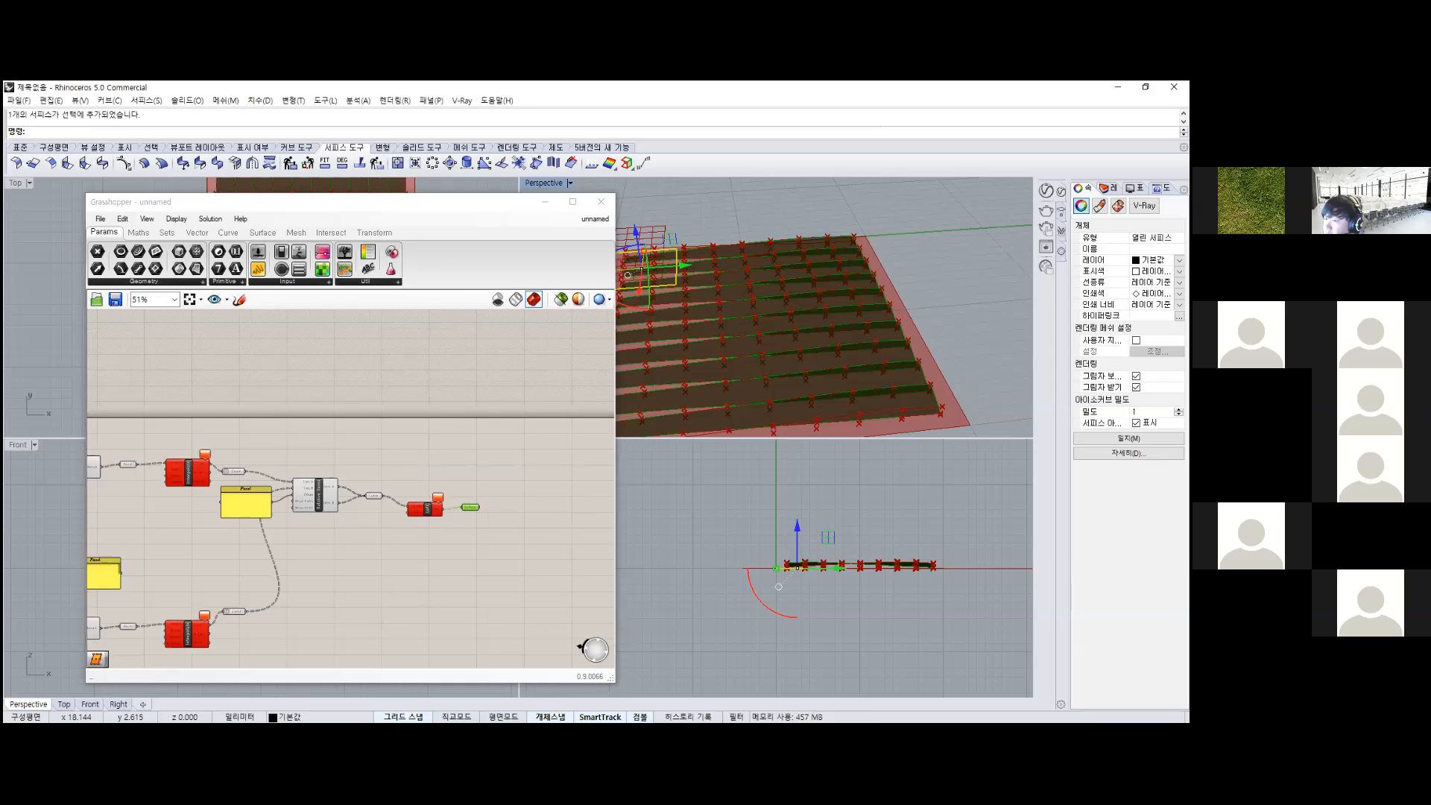
Reshape the lower Graph Mapper's Bezier curve into an even arch by moving both of its handles.
{"action": "scroll", "coordinate": [567, 522], "scroll_direction": "up", "scroll_amount": 4}
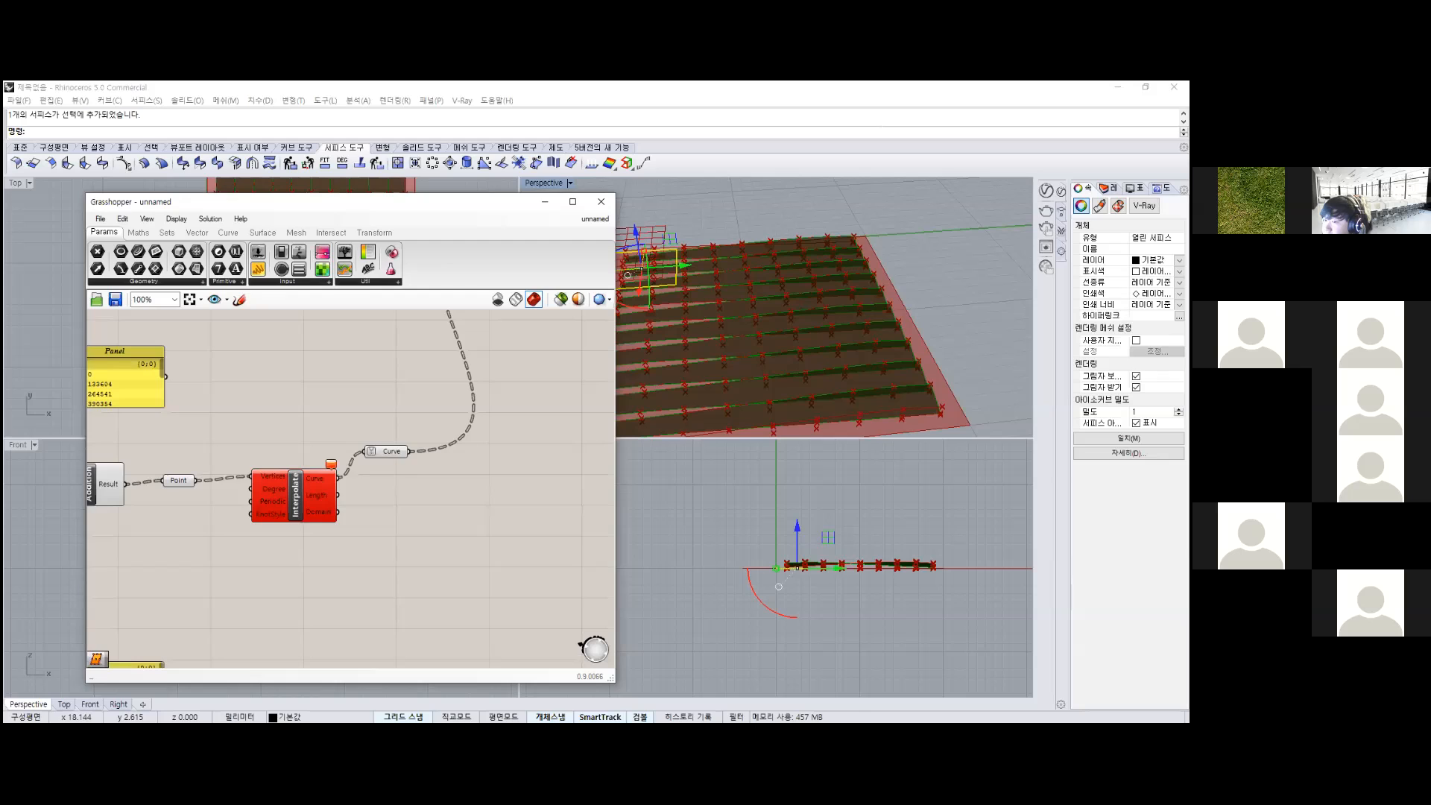
{"action": "scroll", "coordinate": [325, 544], "scroll_direction": "down", "scroll_amount": 1}
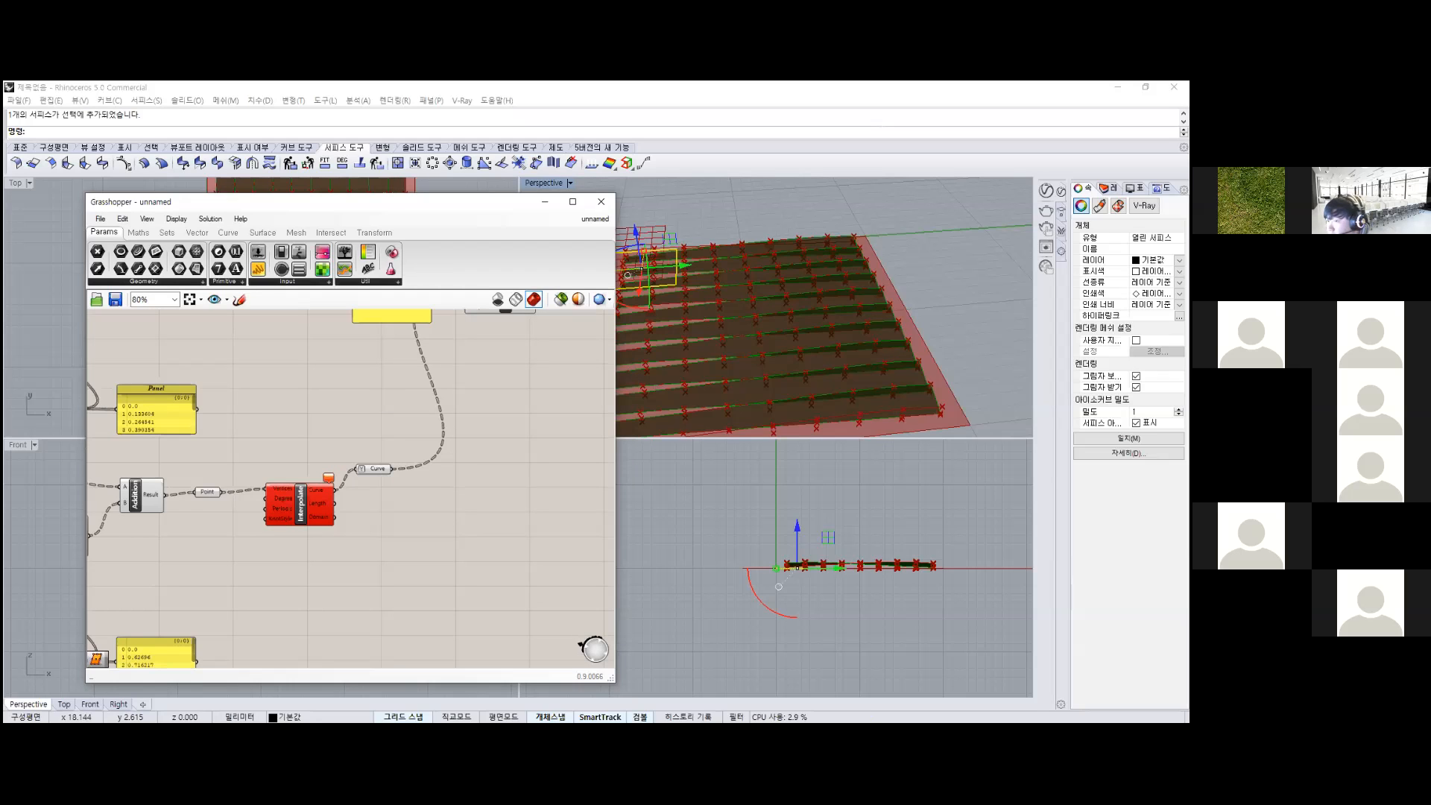
{"action": "right_click_drag", "start_coordinate": [325, 544], "coordinate": [495, 498]}
{"action": "right_click_drag", "start_coordinate": [136, 611], "coordinate": [306, 531]}
{"action": "scroll", "coordinate": [305, 531], "scroll_direction": "up", "scroll_amount": 4}
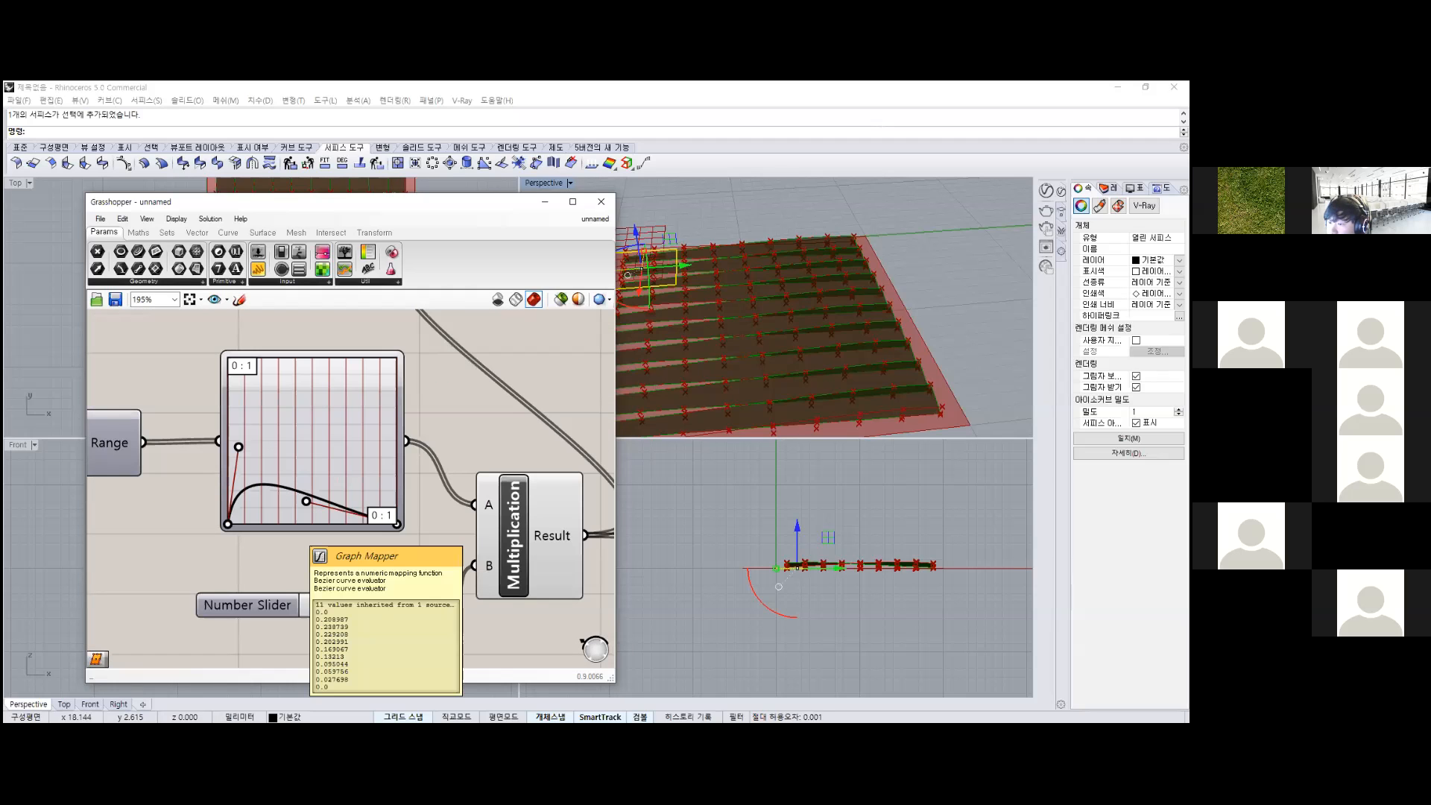
{"action": "left_click_drag", "start_coordinate": [306, 501], "coordinate": [365, 443]}
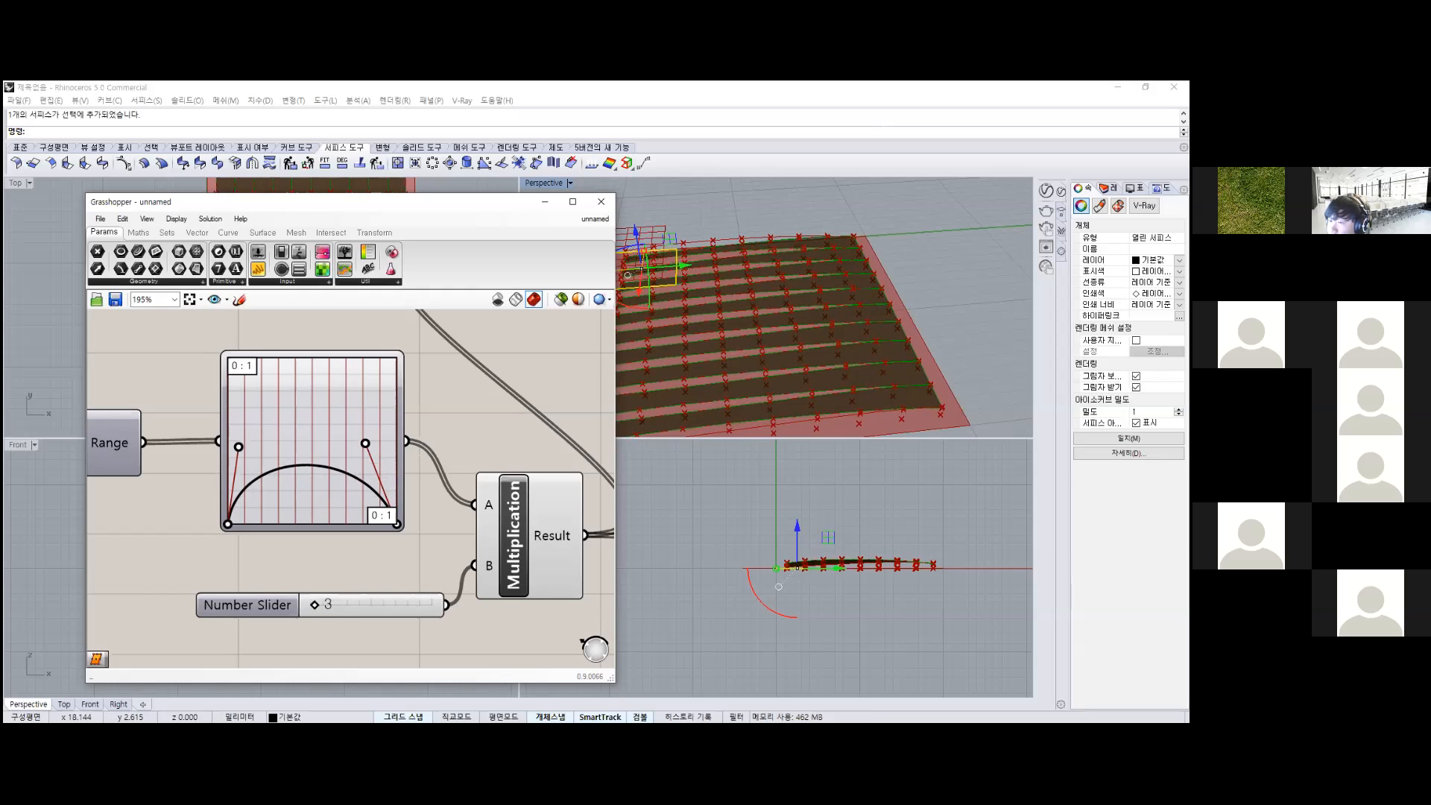
{"action": "left_click_drag", "start_coordinate": [238, 446], "coordinate": [268, 446]}
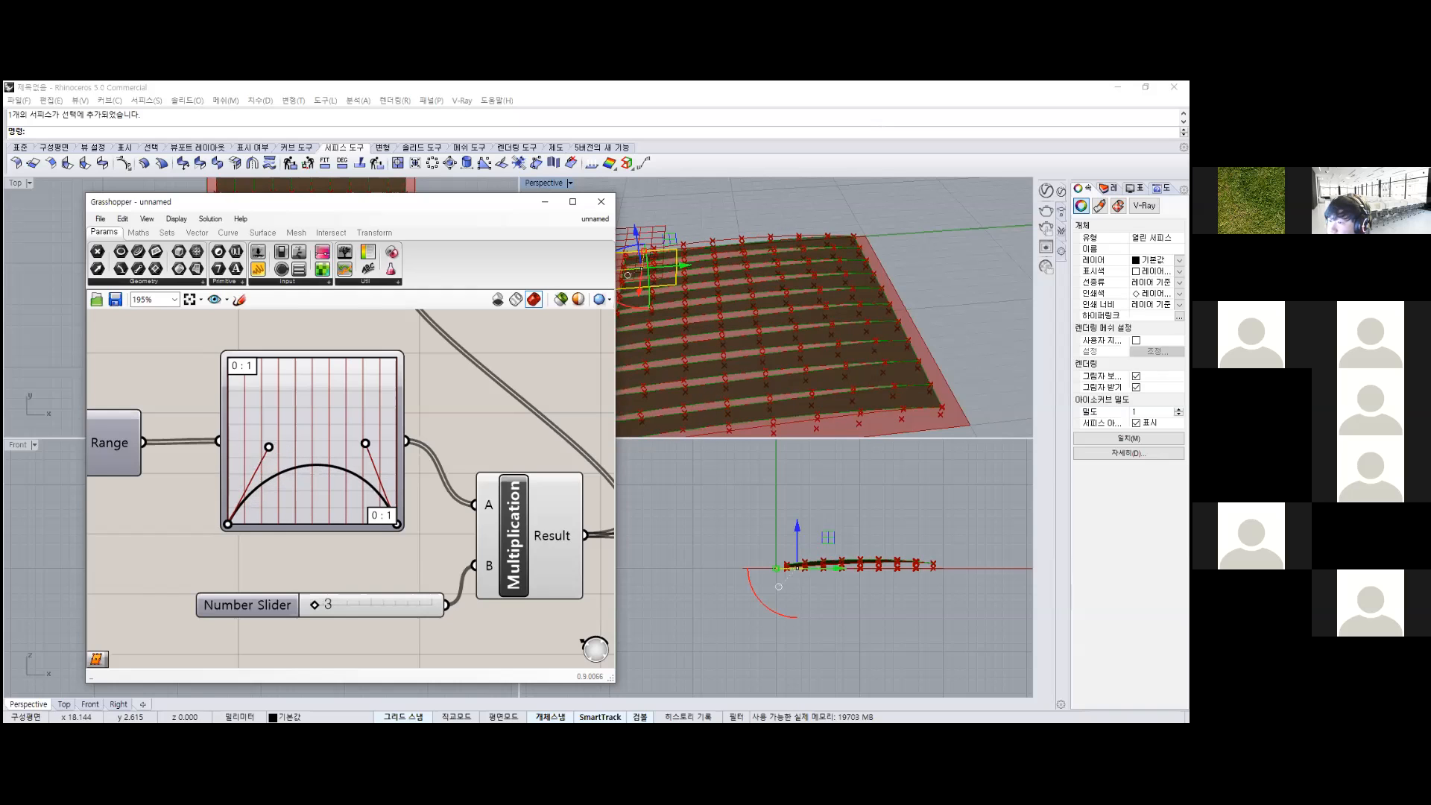
Reshape the upper Graph Mapper's Bezier curve into an arch by repositioning its two handles.
{"action": "scroll", "coordinate": [319, 457], "scroll_direction": "down", "scroll_amount": 5}
{"action": "right_click_drag", "start_coordinate": [320, 336], "coordinate": [369, 510]}
{"action": "scroll", "coordinate": [360, 453], "scroll_direction": "up", "scroll_amount": 3}
{"action": "left_click_drag", "start_coordinate": [372, 453], "coordinate": [398, 427]}
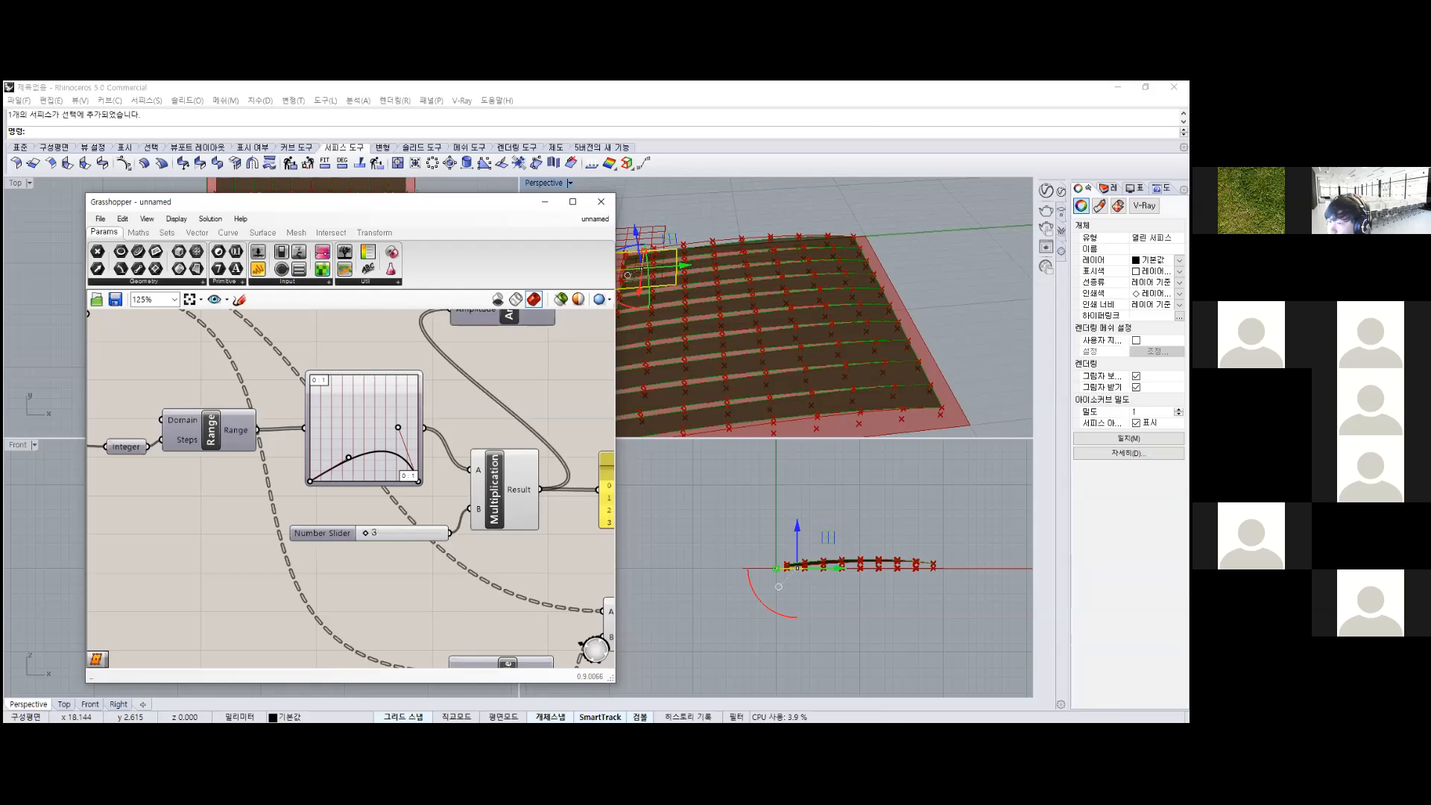
{"action": "left_click_drag", "start_coordinate": [348, 457], "coordinate": [335, 446]}
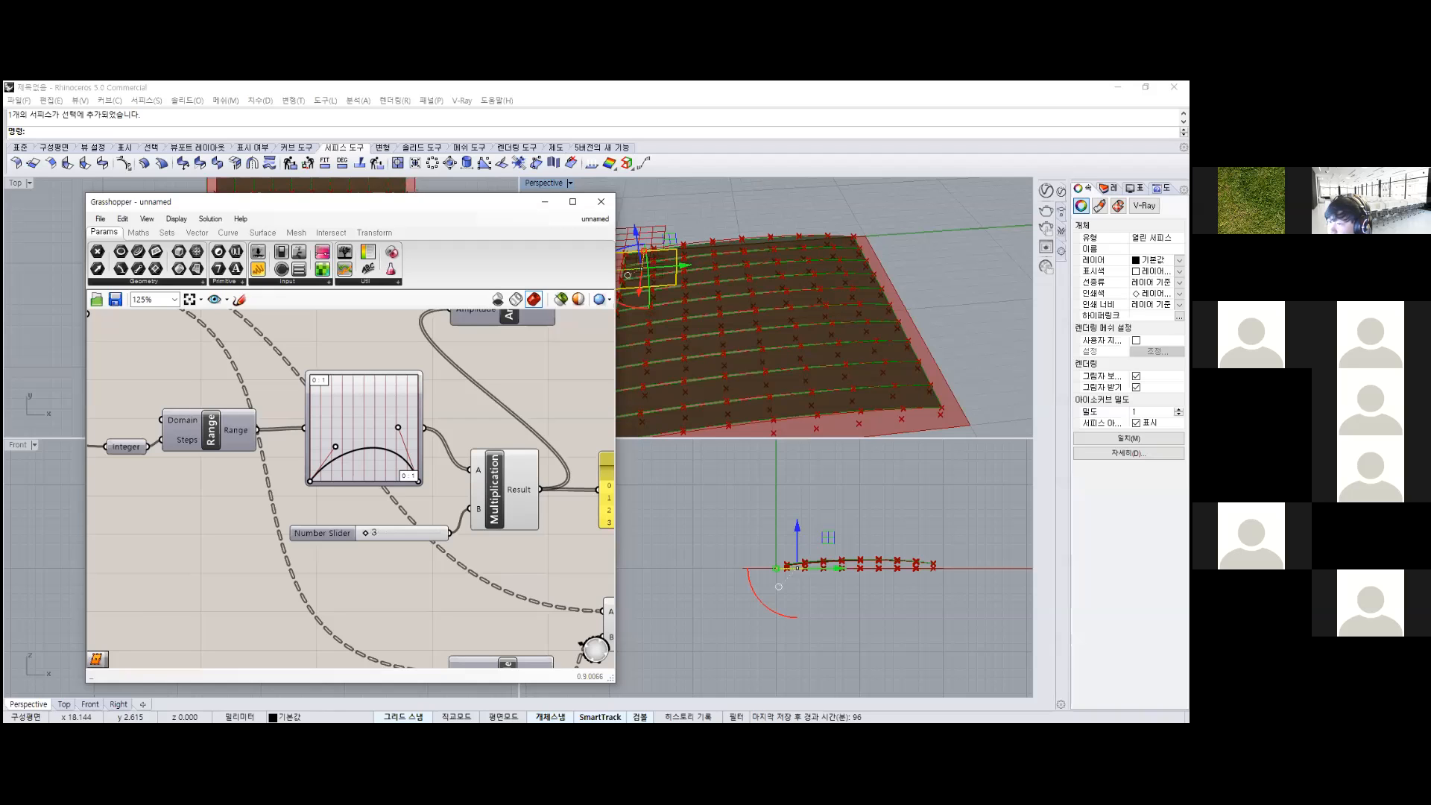
Try higher end-point positions for the upper Graph Mapper's Bezier curve and shift its second handle inward, checking the strips.
{"action": "left_click_drag", "start_coordinate": [420, 481], "coordinate": [418, 386]}
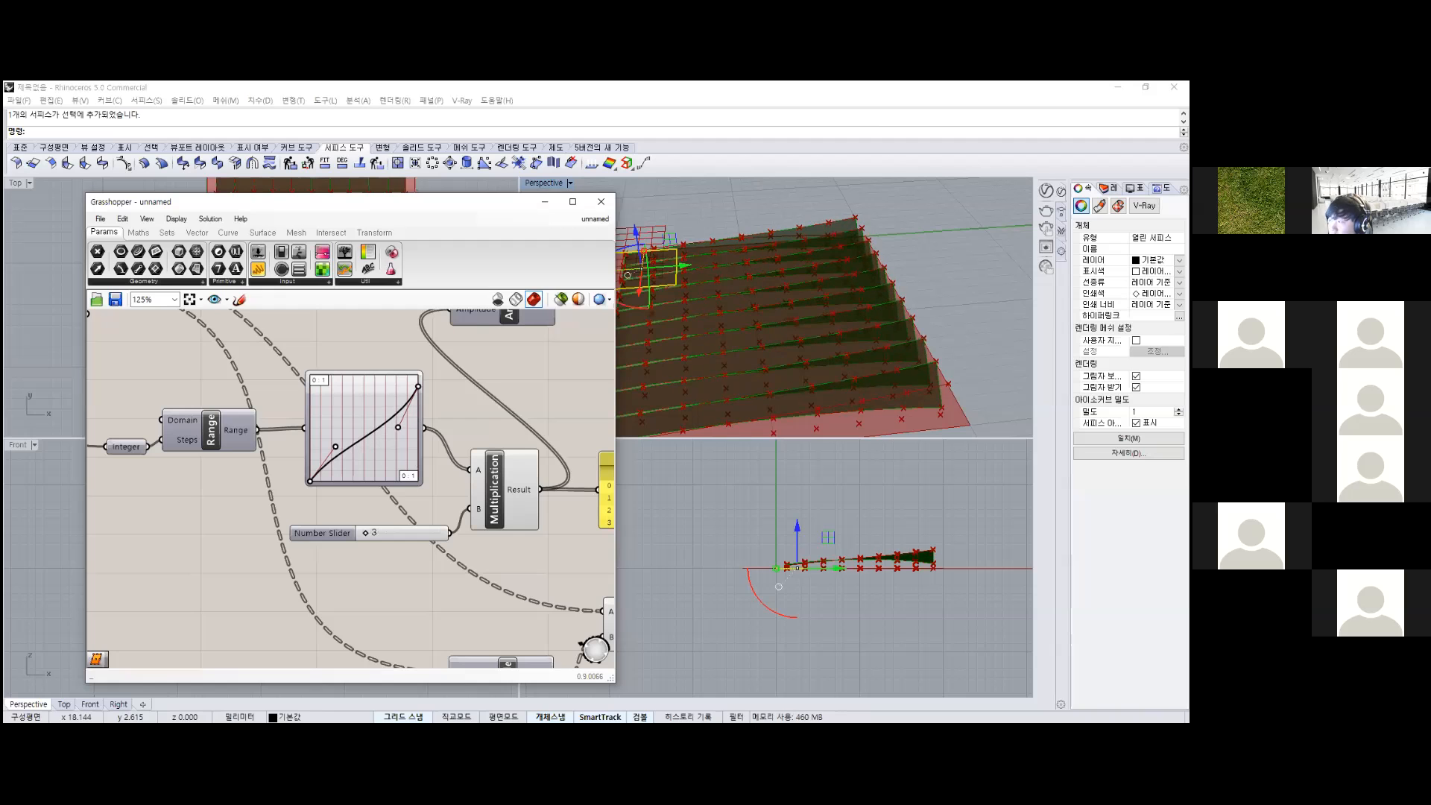
{"action": "right_click_drag", "start_coordinate": [839, 327], "coordinate": [884, 290]}
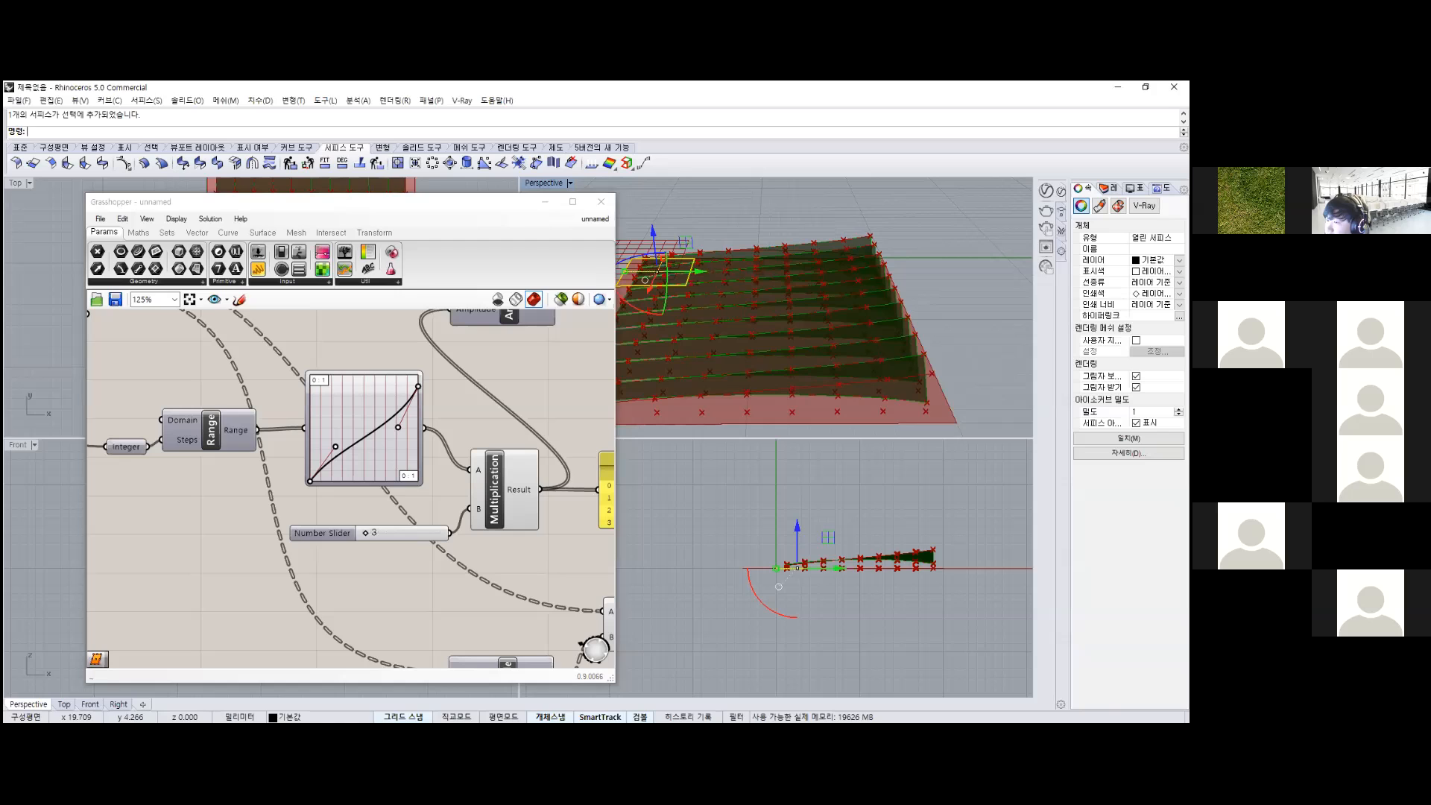
{"action": "left_click_drag", "start_coordinate": [418, 386], "coordinate": [418, 440]}
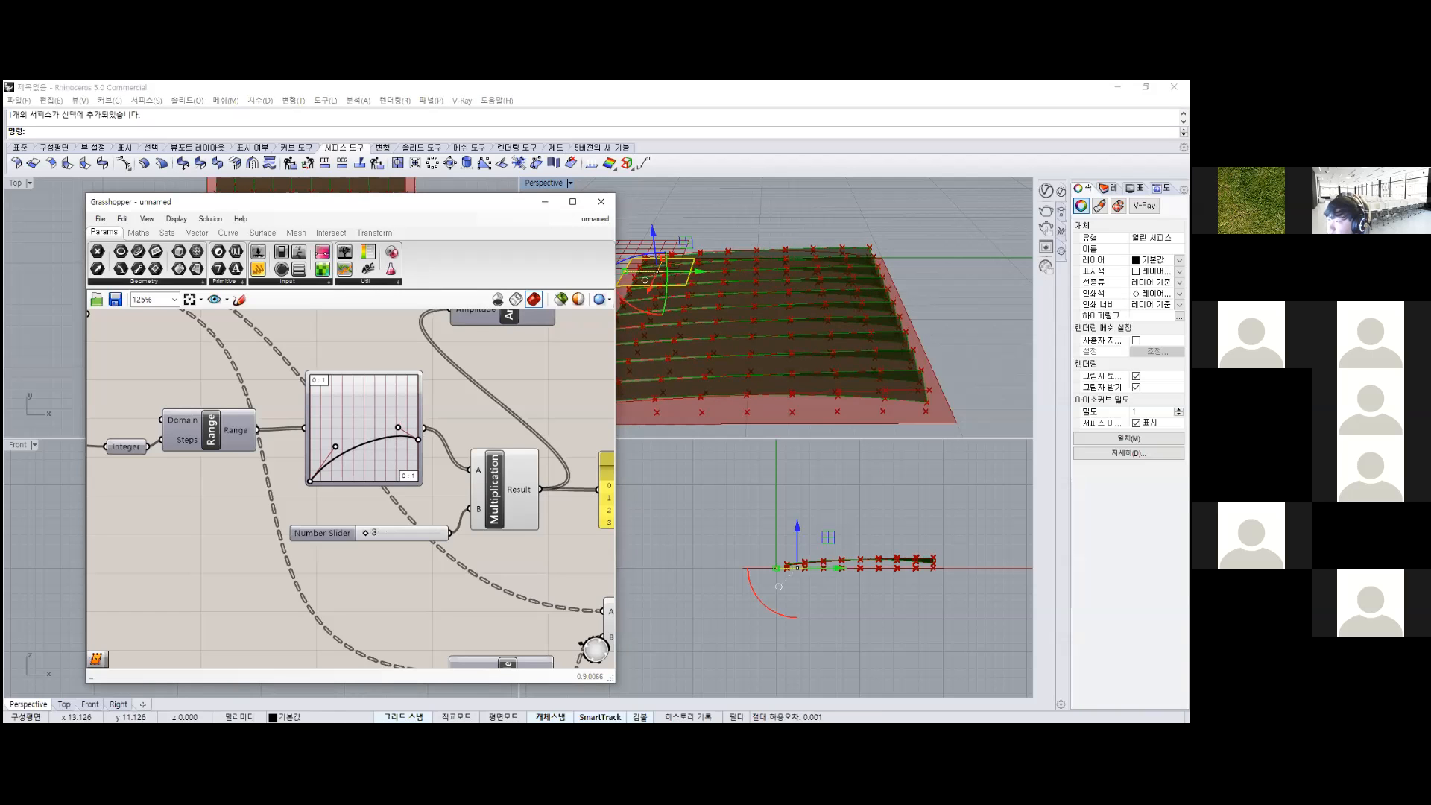
{"action": "scroll", "coordinate": [755, 345], "scroll_direction": "down", "scroll_amount": 3}
{"action": "right_click_drag", "start_coordinate": [969, 347], "coordinate": [864, 313]}
{"action": "scroll", "coordinate": [749, 377], "scroll_direction": "up", "scroll_amount": 6}
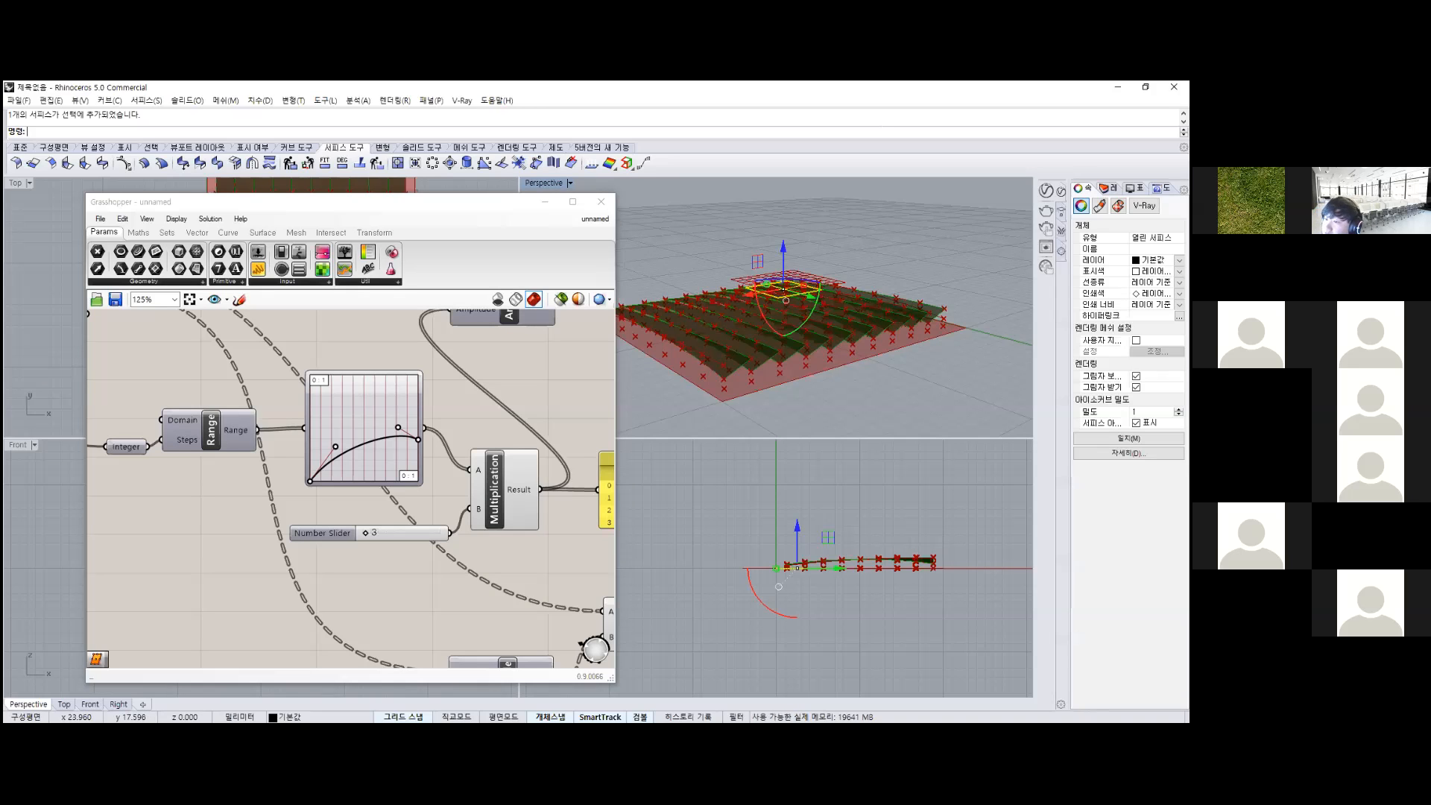
{"action": "left_click_drag", "start_coordinate": [398, 427], "coordinate": [385, 432]}
Switch the upper Graph Mapper to the Sinc graph type and reshape its curve into a shallow valley.
{"action": "right_click", "coordinate": [366, 448]}
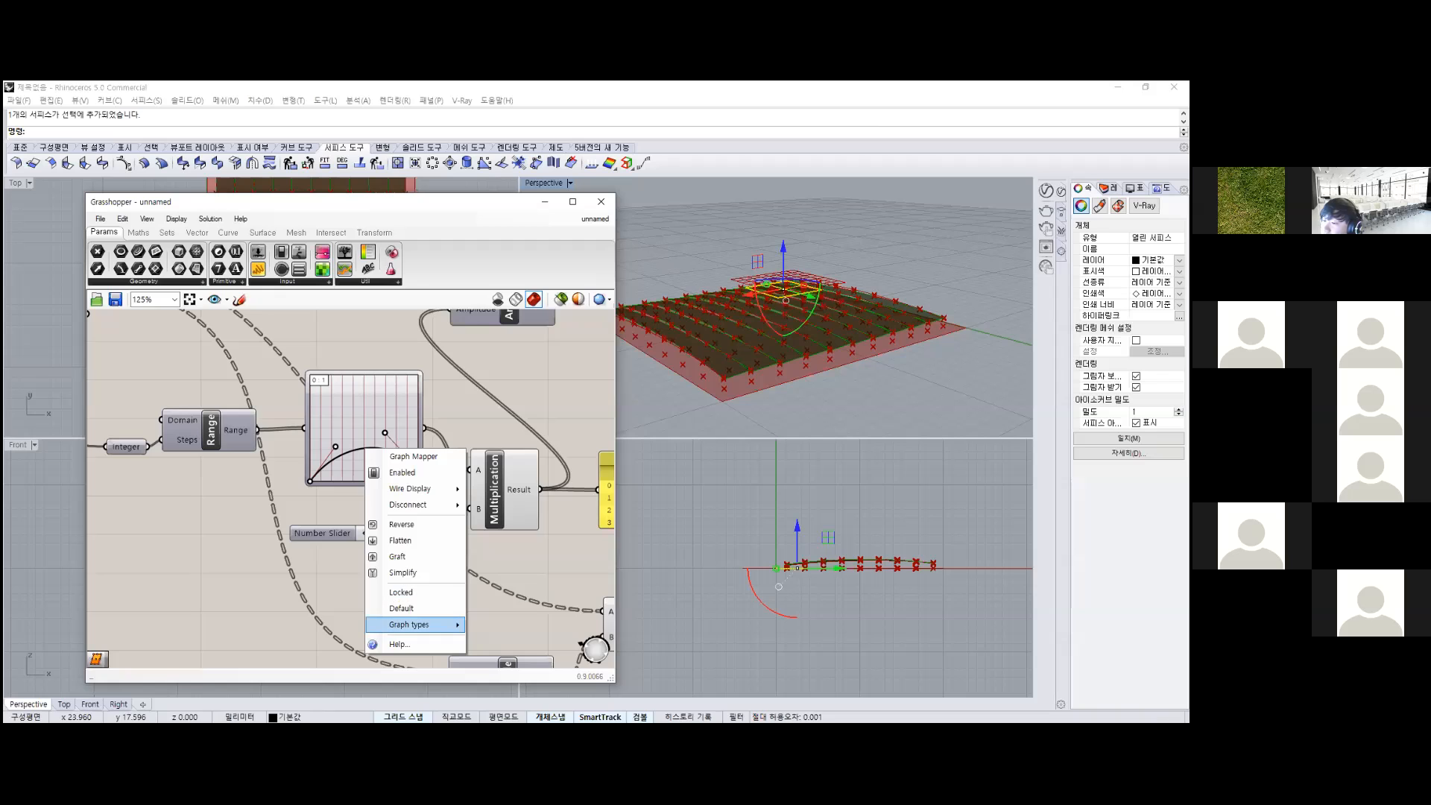
{"action": "mouse_move", "coordinate": [418, 624]}
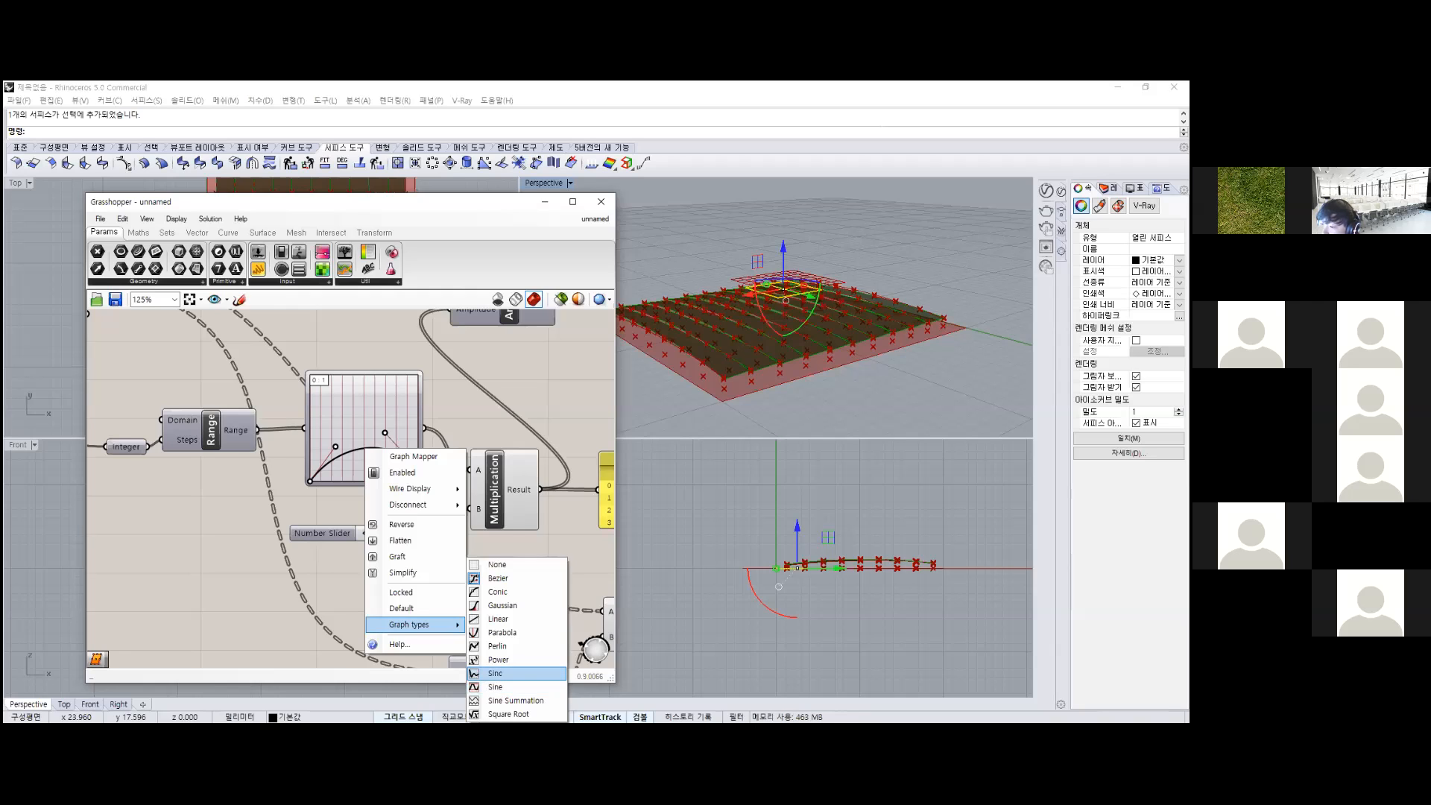
{"action": "left_click", "coordinate": [495, 673]}
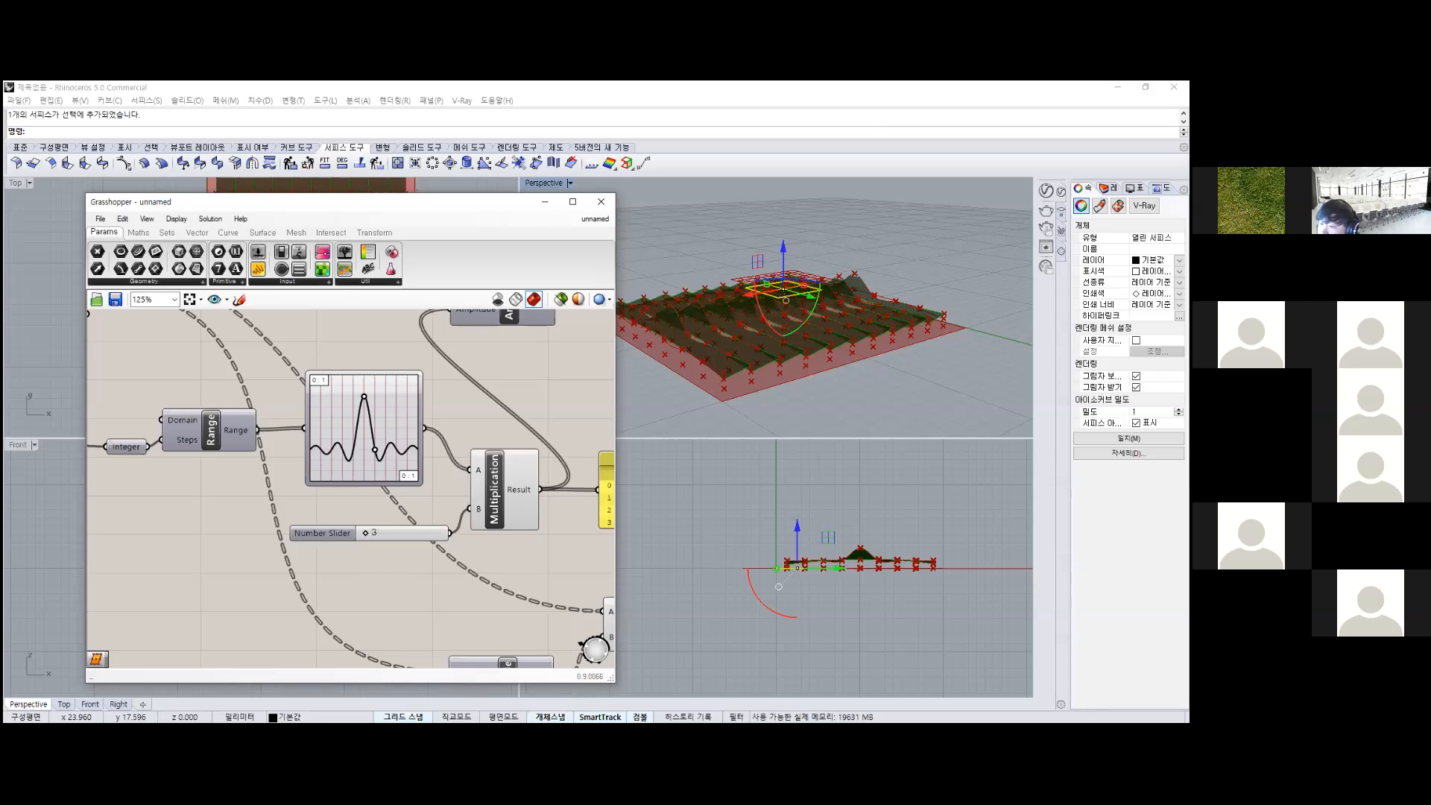
{"action": "left_click_drag", "start_coordinate": [364, 396], "coordinate": [381, 440]}
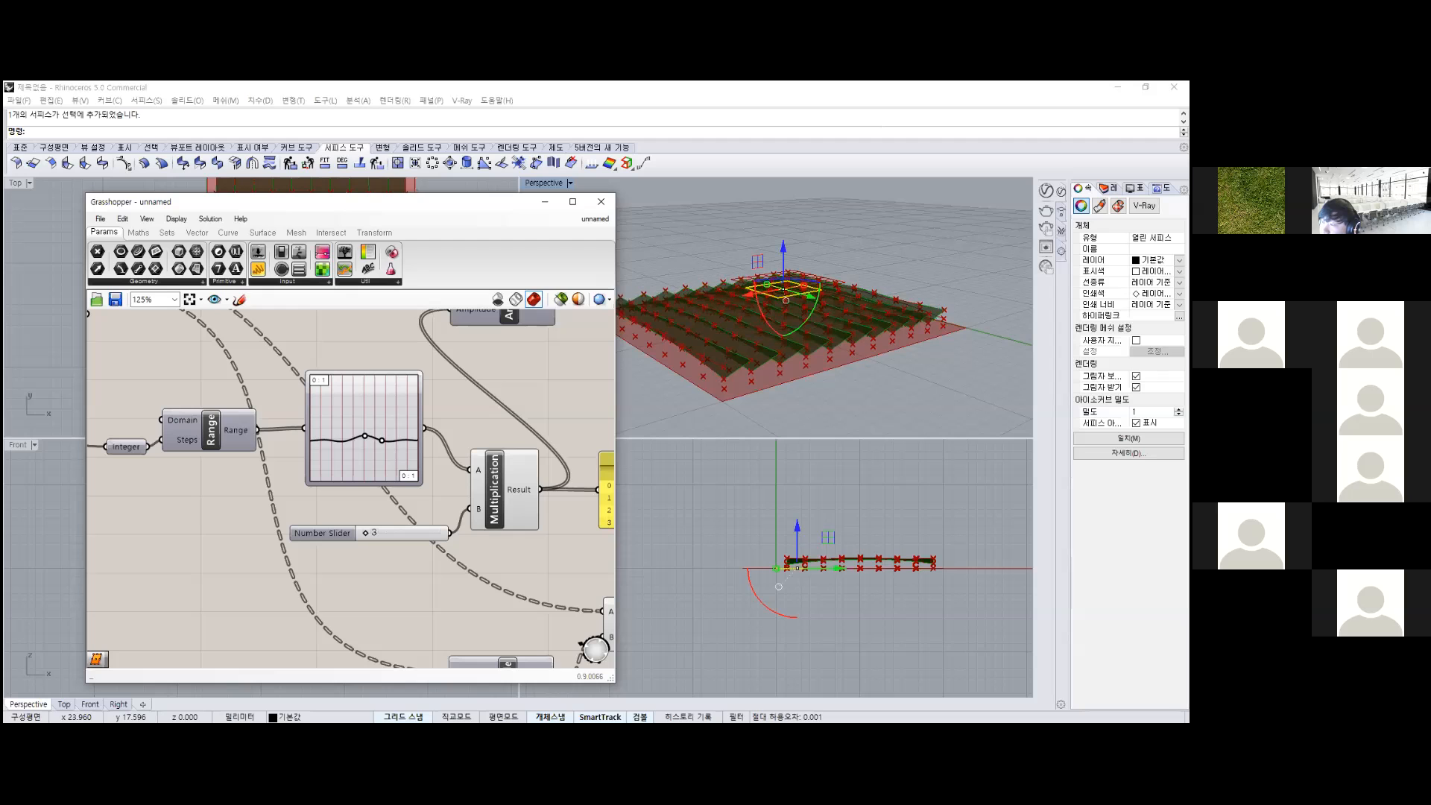
{"action": "mouse_move", "coordinate": [820, 372]}
{"action": "right_mouse_down"}
{"action": "mouse_move", "coordinate": [783, 316]}
{"action": "mouse_move", "coordinate": [794, 369]}
{"action": "right_mouse_up"}
{"action": "left_click_drag", "start_coordinate": [364, 436], "coordinate": [401, 427]}
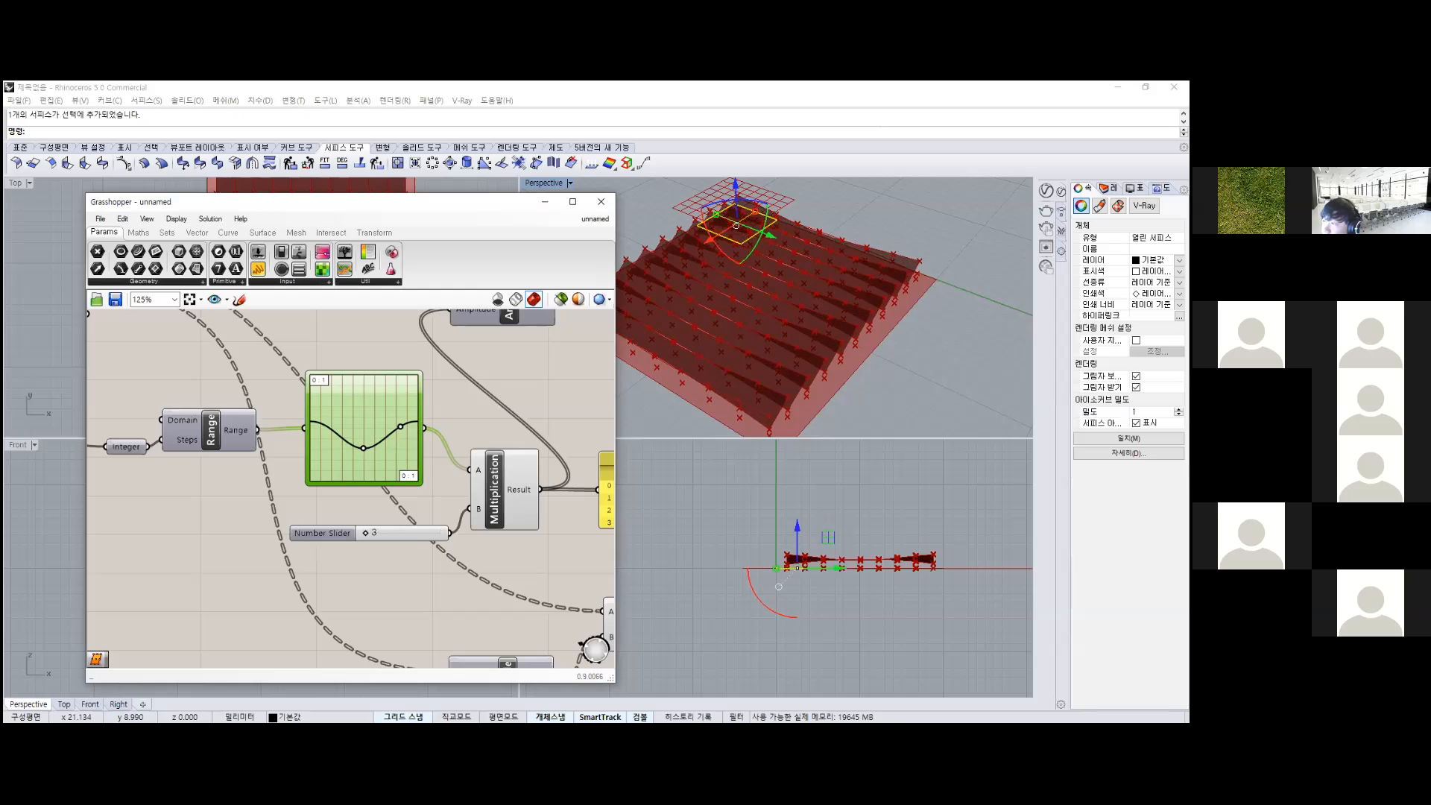
{"action": "right_click_drag", "start_coordinate": [820, 335], "coordinate": [686, 290]}
Read the error message on the lower Interpolate component.
{"action": "scroll", "coordinate": [446, 495], "scroll_direction": "down", "scroll_amount": 5}
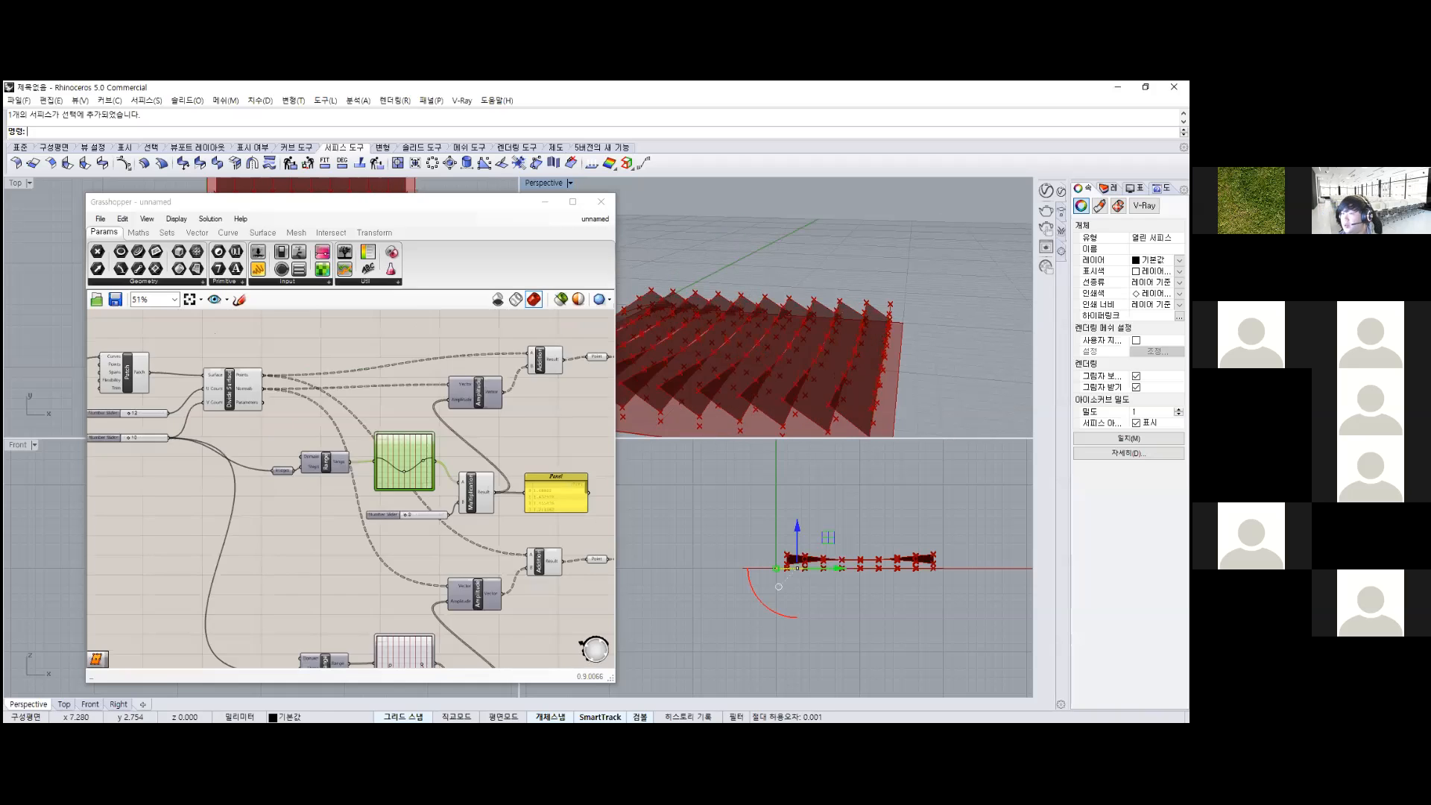
{"action": "scroll", "coordinate": [484, 414], "scroll_direction": "up", "scroll_amount": 6}
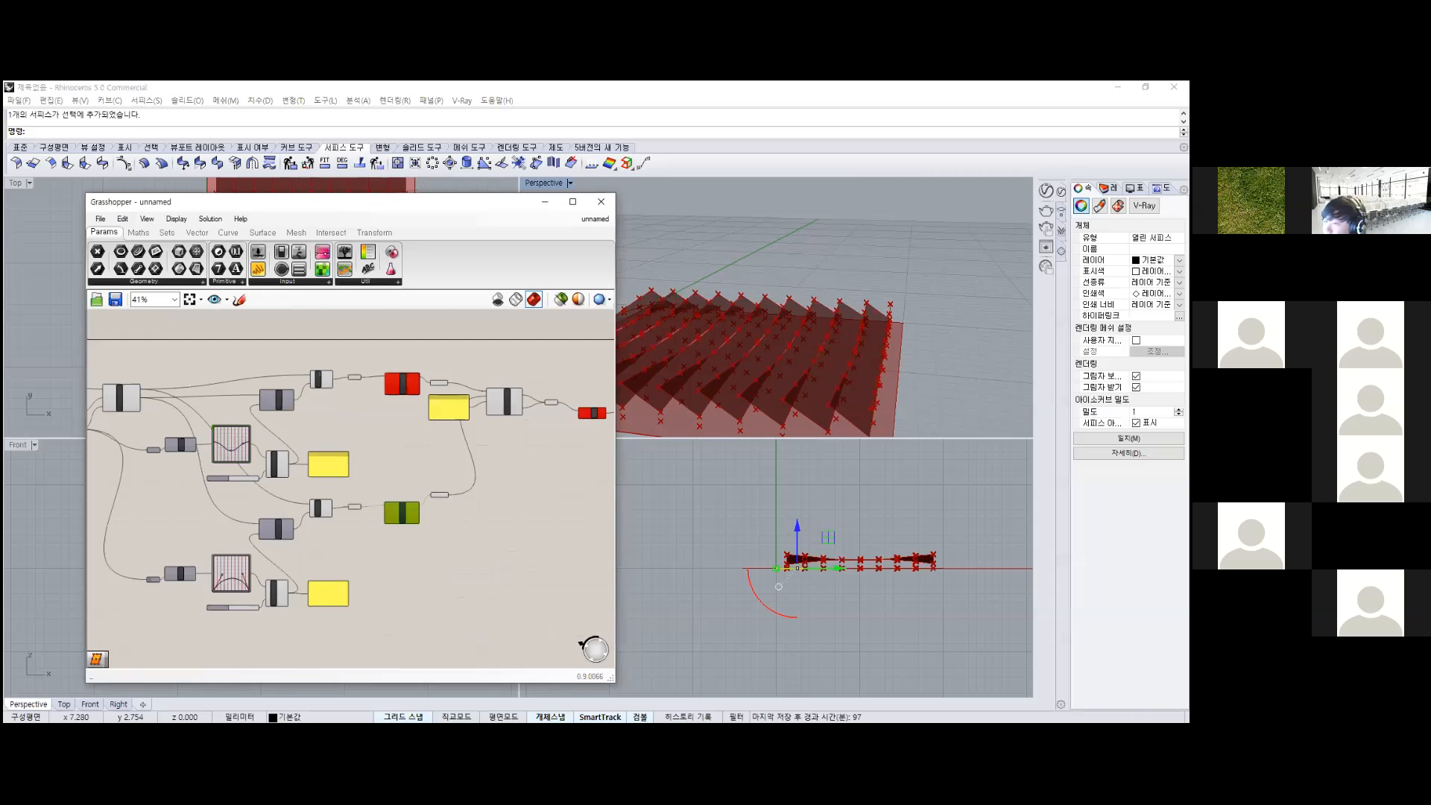
{"action": "mouse_move", "coordinate": [466, 423]}
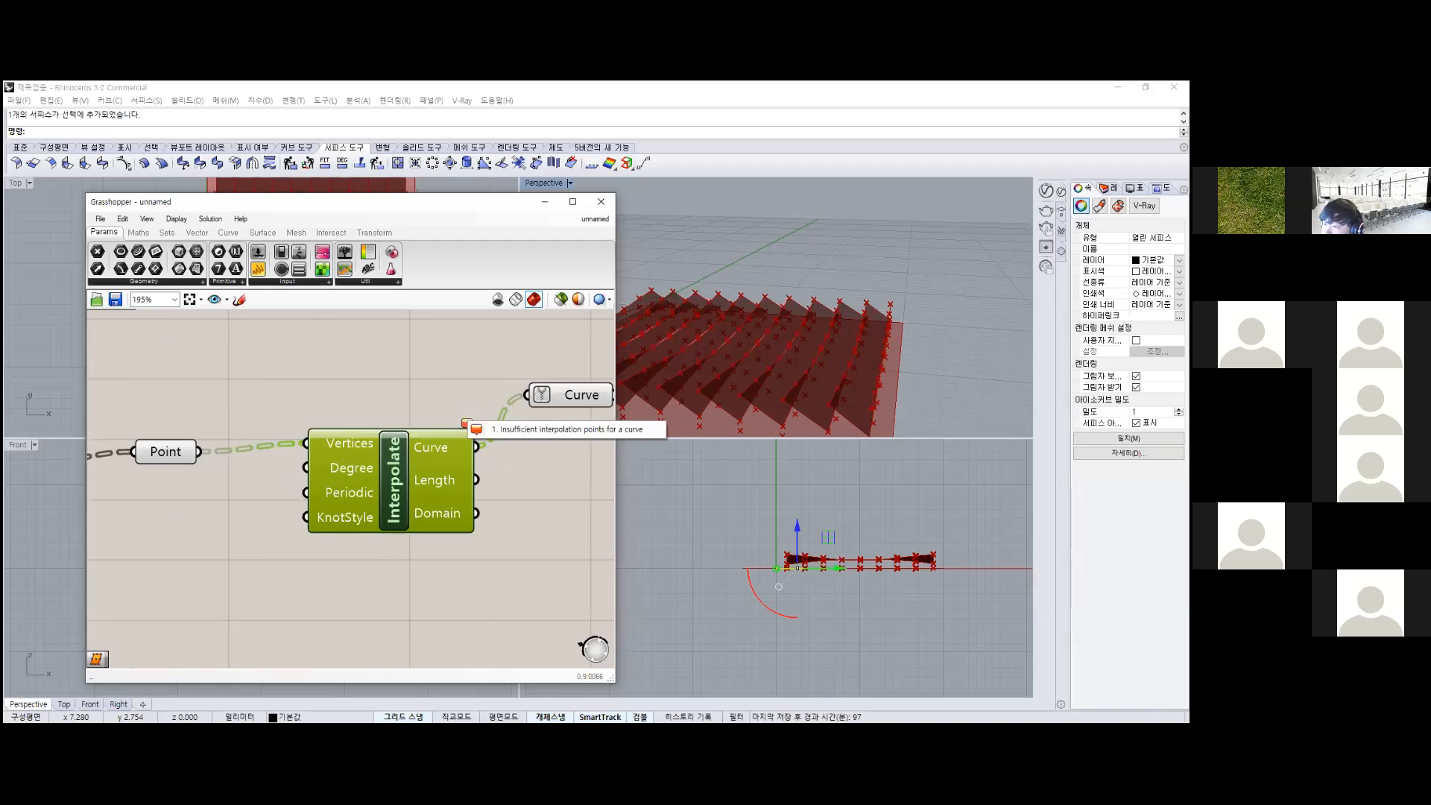
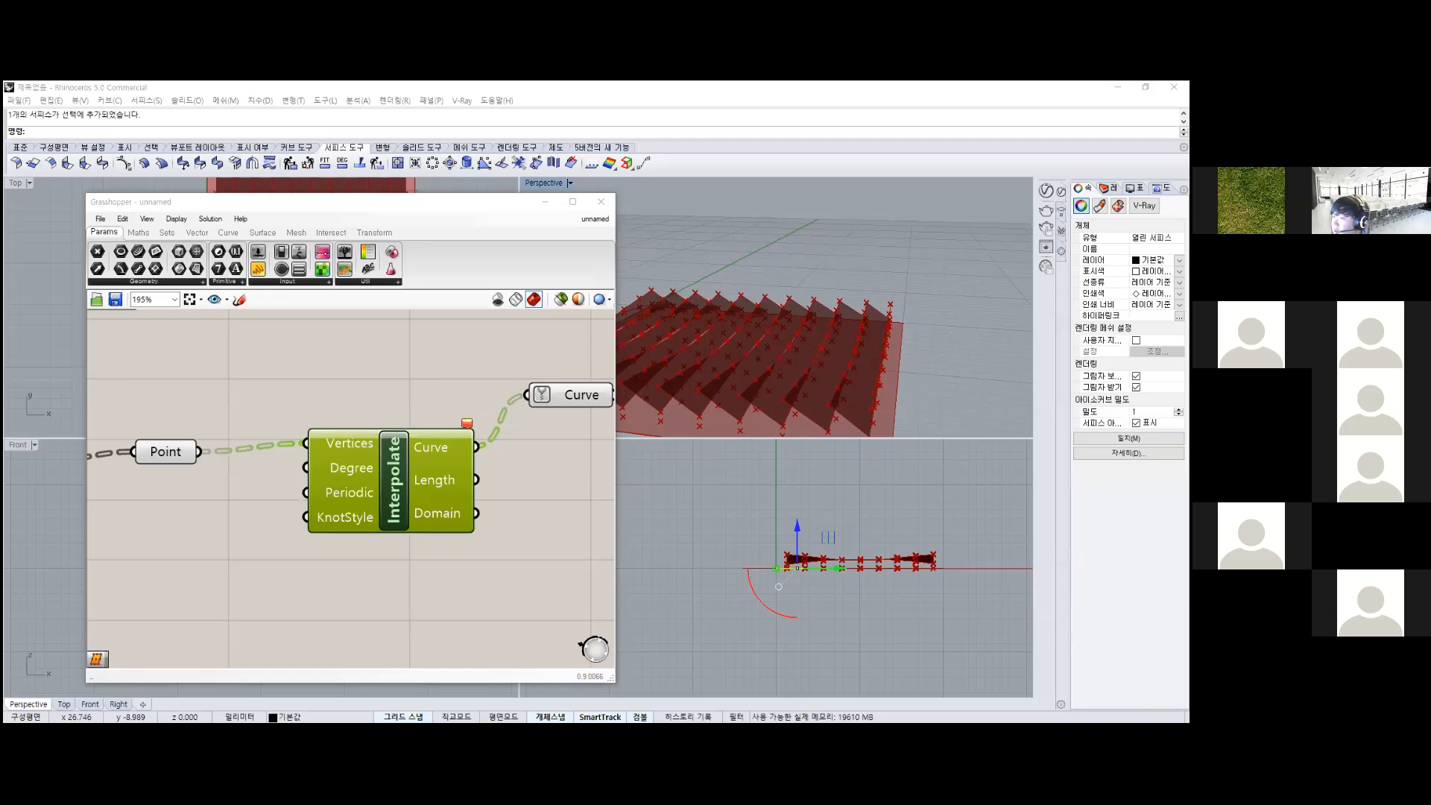
{"action": "scroll", "coordinate": [552, 467], "scroll_direction": "down", "scroll_amount": 4}
{"action": "scroll", "coordinate": [417, 493], "scroll_direction": "down", "scroll_amount": 3}
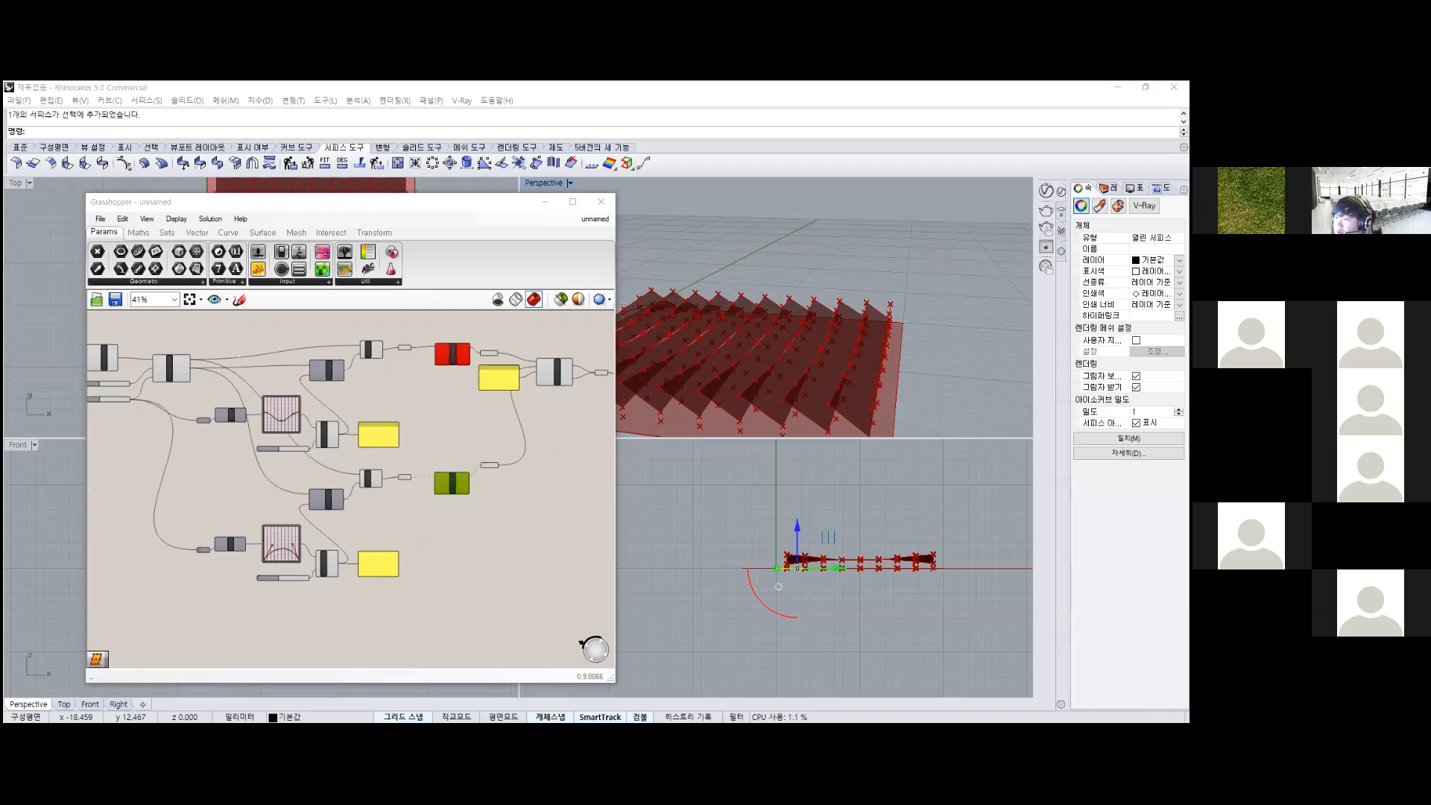
Examine the start of the definition by selecting the rectangle, patch, count sliders and Divide Surface components together.
{"action": "right_click_drag", "start_coordinate": [319, 470], "coordinate": [405, 502]}
{"action": "scroll", "coordinate": [405, 503], "scroll_direction": "up", "scroll_amount": 1}
{"action": "scroll", "coordinate": [405, 503], "scroll_direction": "down", "scroll_amount": 1}
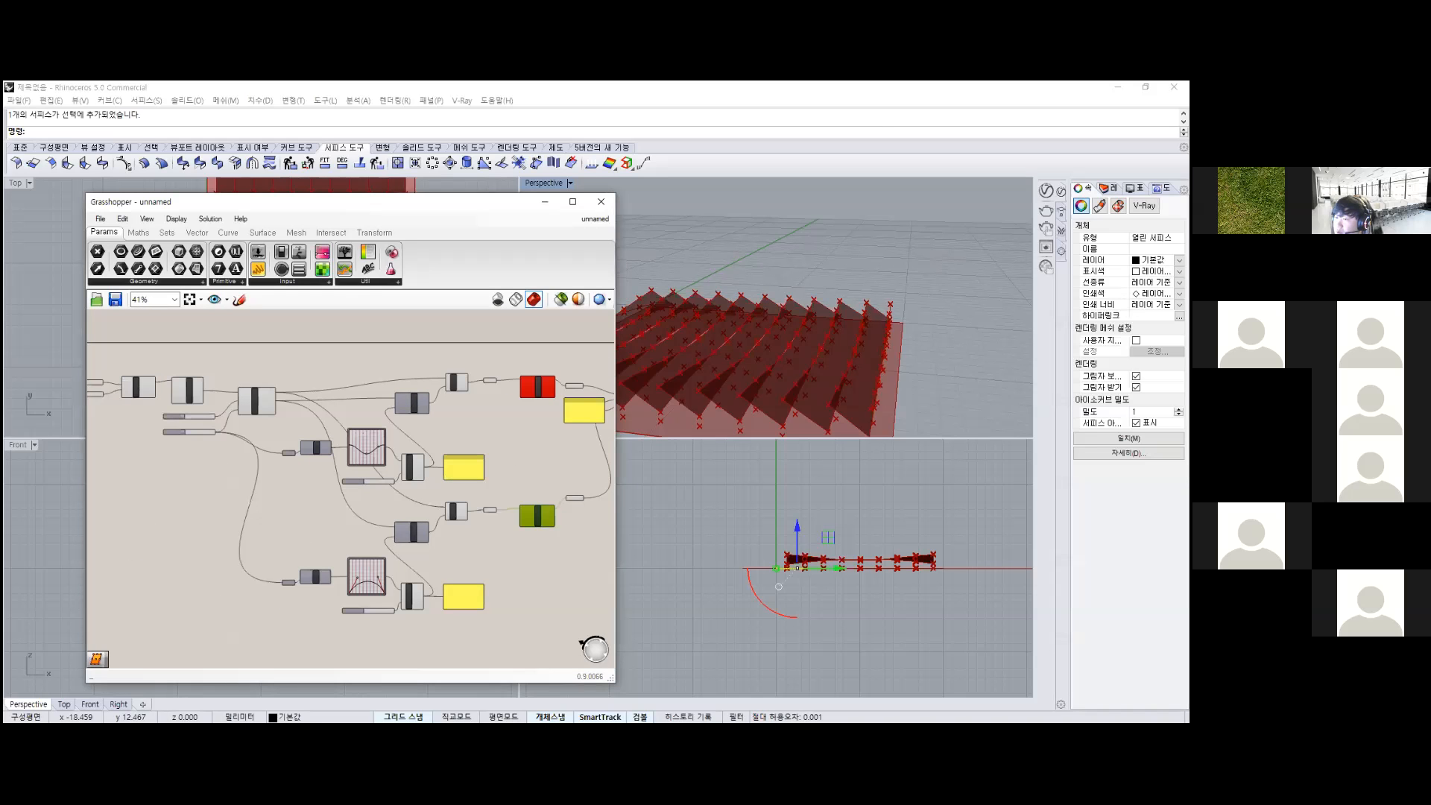
{"action": "scroll", "coordinate": [283, 486], "scroll_direction": "up", "scroll_amount": 3}
{"action": "right_click_drag", "start_coordinate": [284, 486], "coordinate": [311, 626]}
{"action": "scroll", "coordinate": [604, 458], "scroll_direction": "down", "scroll_amount": 3}
{"action": "left_click_drag", "start_coordinate": [207, 407], "coordinate": [508, 537]}
{"action": "left_click_drag", "start_coordinate": [224, 416], "coordinate": [462, 518]}
{"action": "scroll", "coordinate": [519, 479], "scroll_direction": "up", "scroll_amount": 3}
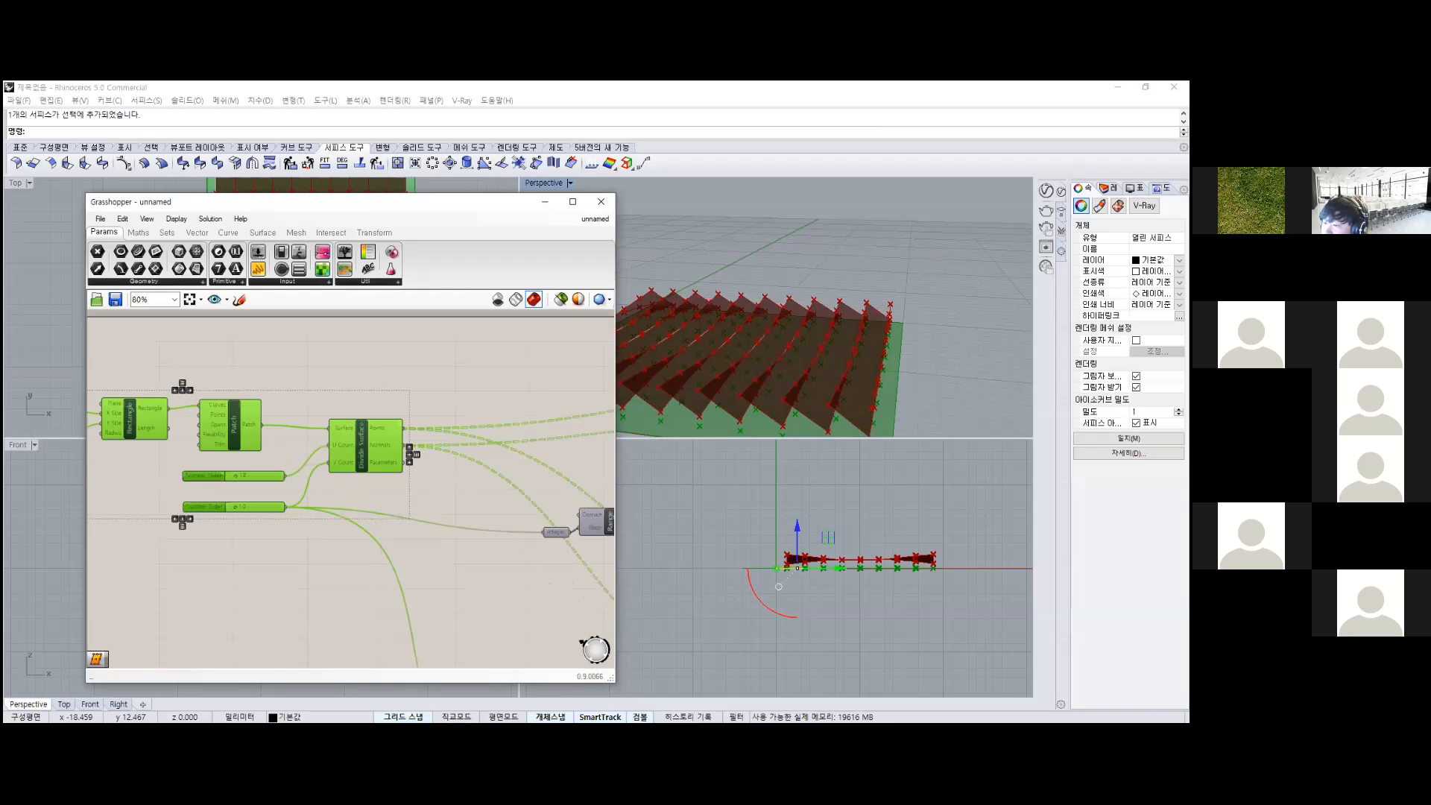
{"action": "scroll", "coordinate": [452, 480], "scroll_direction": "up", "scroll_amount": 2}
{"action": "right_click_drag", "start_coordinate": [451, 480], "coordinate": [368, 485]}
{"action": "left_click", "coordinate": [367, 485]}
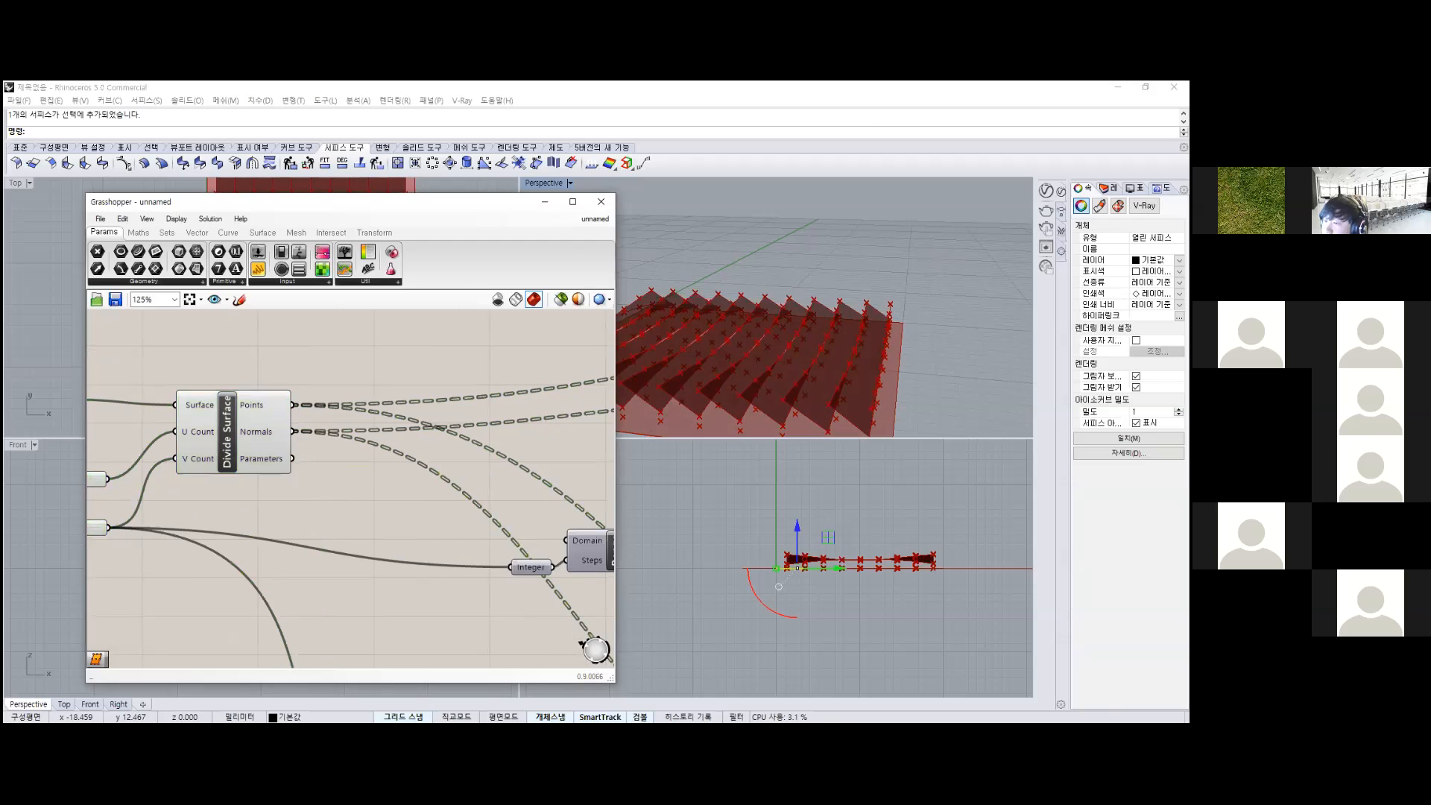
Add a Point parameter beside Divide Surface and feed it from the Points output.
{"action": "double_click", "coordinate": [351, 460]}
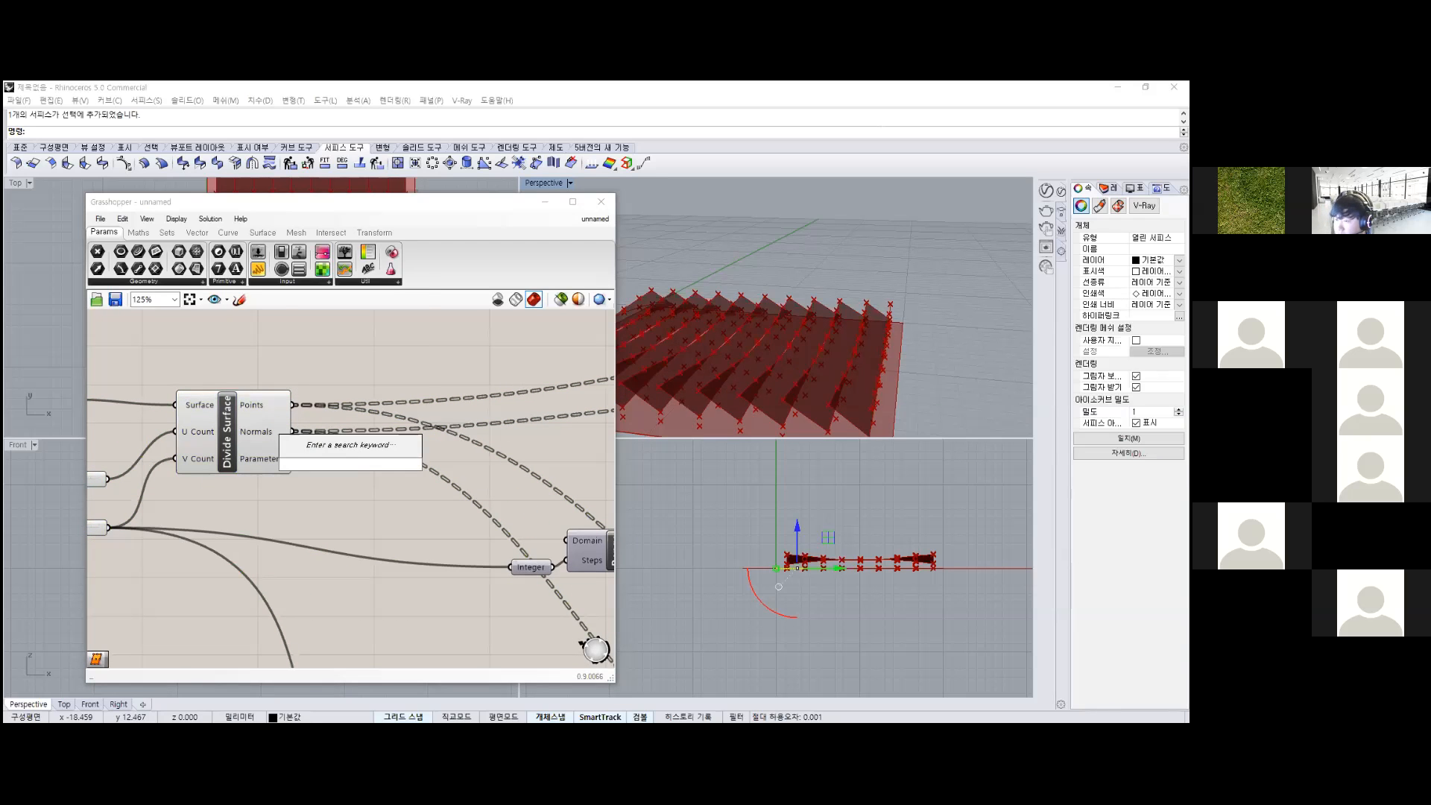
{"action": "type", "text": "poin"}
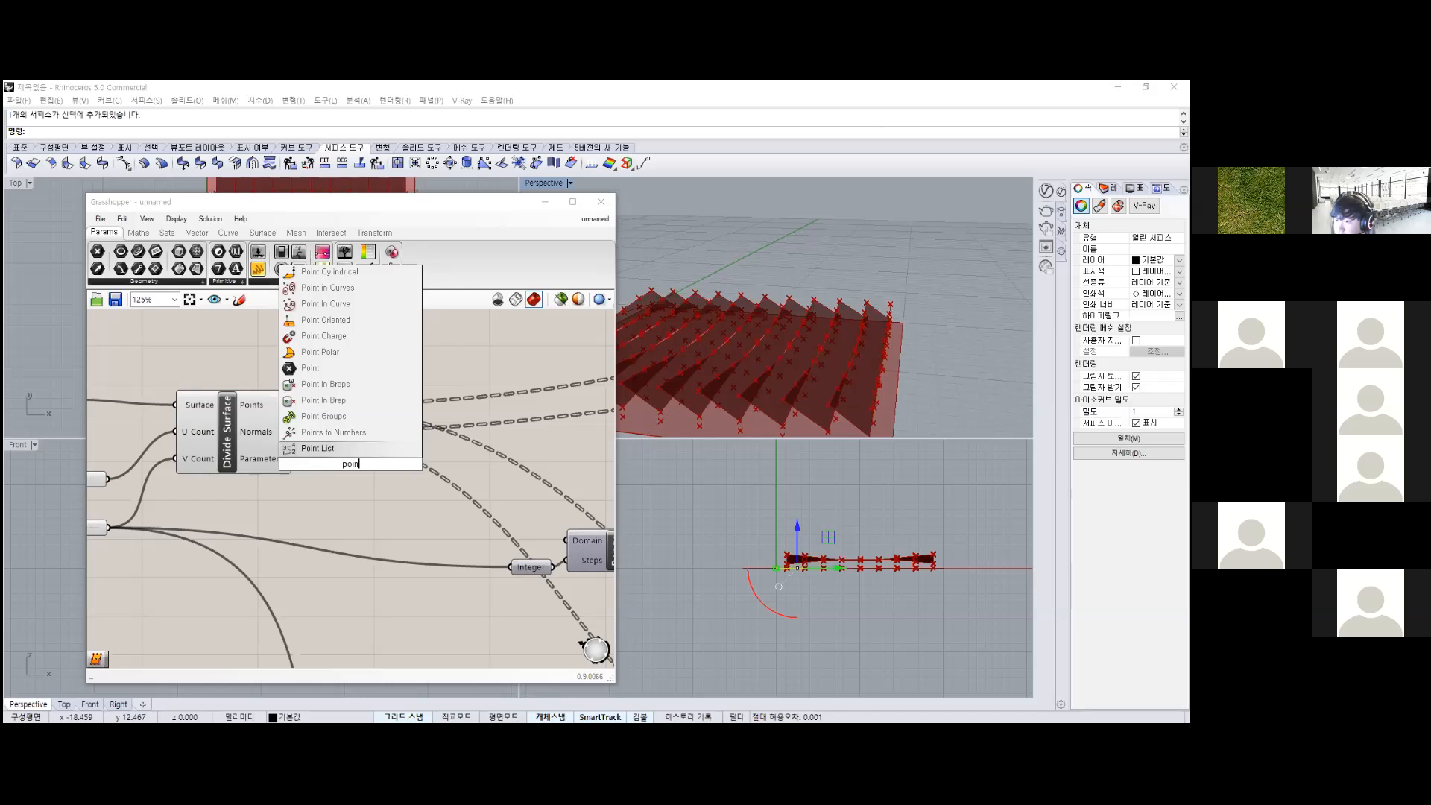
{"action": "type", "text": "t"}
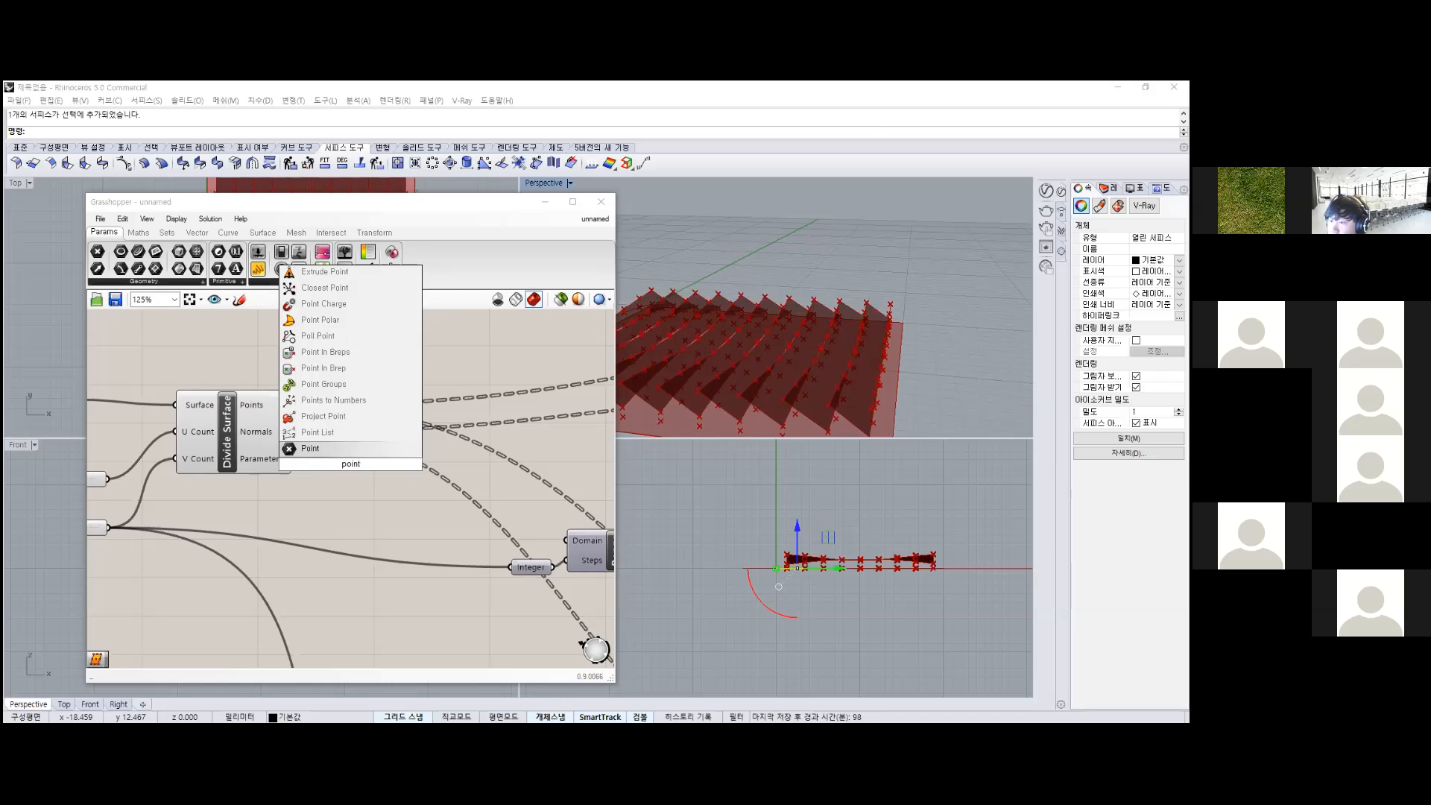
{"action": "key", "text": "Return"}
{"action": "left_click_drag", "start_coordinate": [345, 457], "coordinate": [369, 403]}
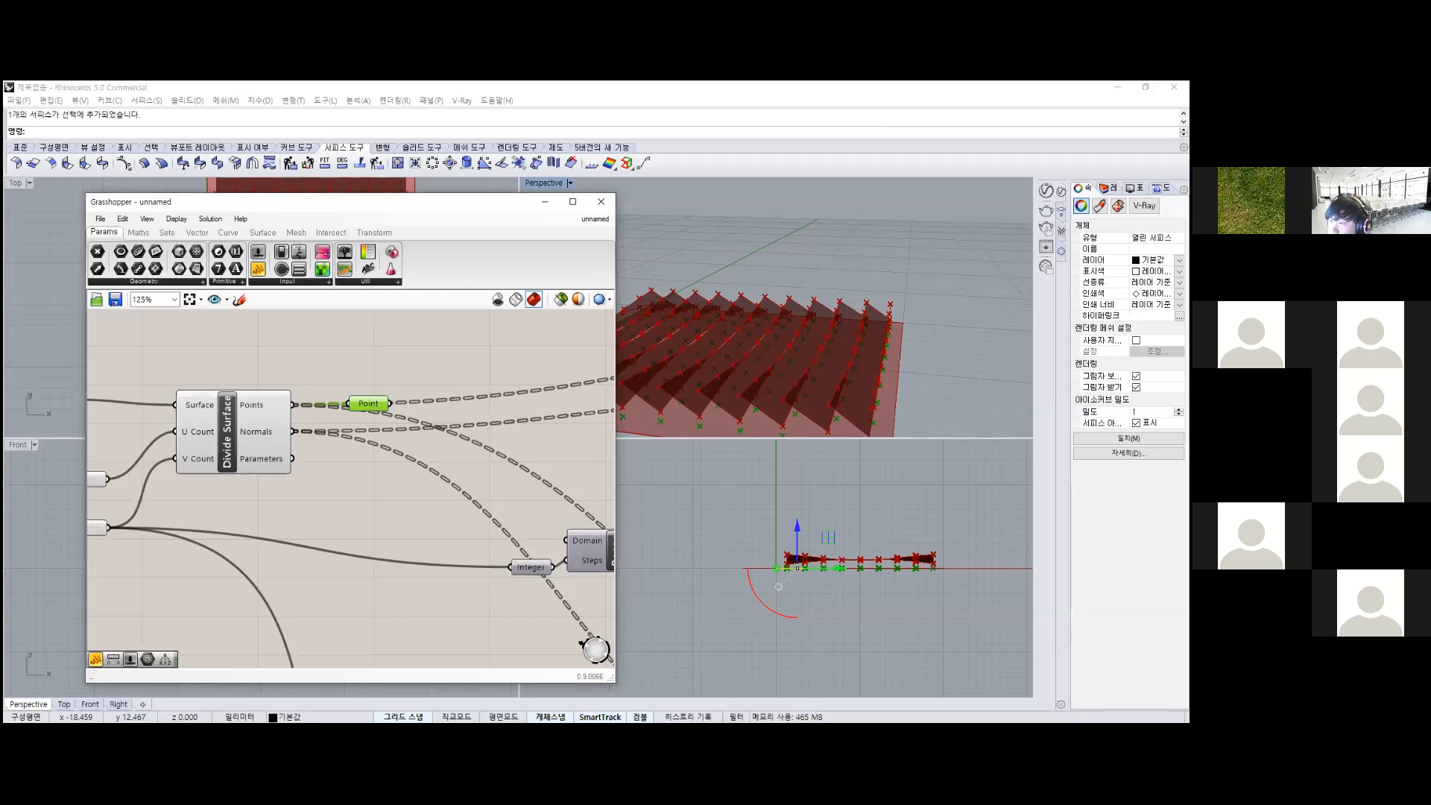
Route the new Point parameter into the upper and lower Addition components in place of the direct Points wires.
{"action": "scroll", "coordinate": [203, 461], "scroll_direction": "down", "scroll_amount": 5}
{"action": "scroll", "coordinate": [277, 443], "scroll_direction": "up", "scroll_amount": 1}
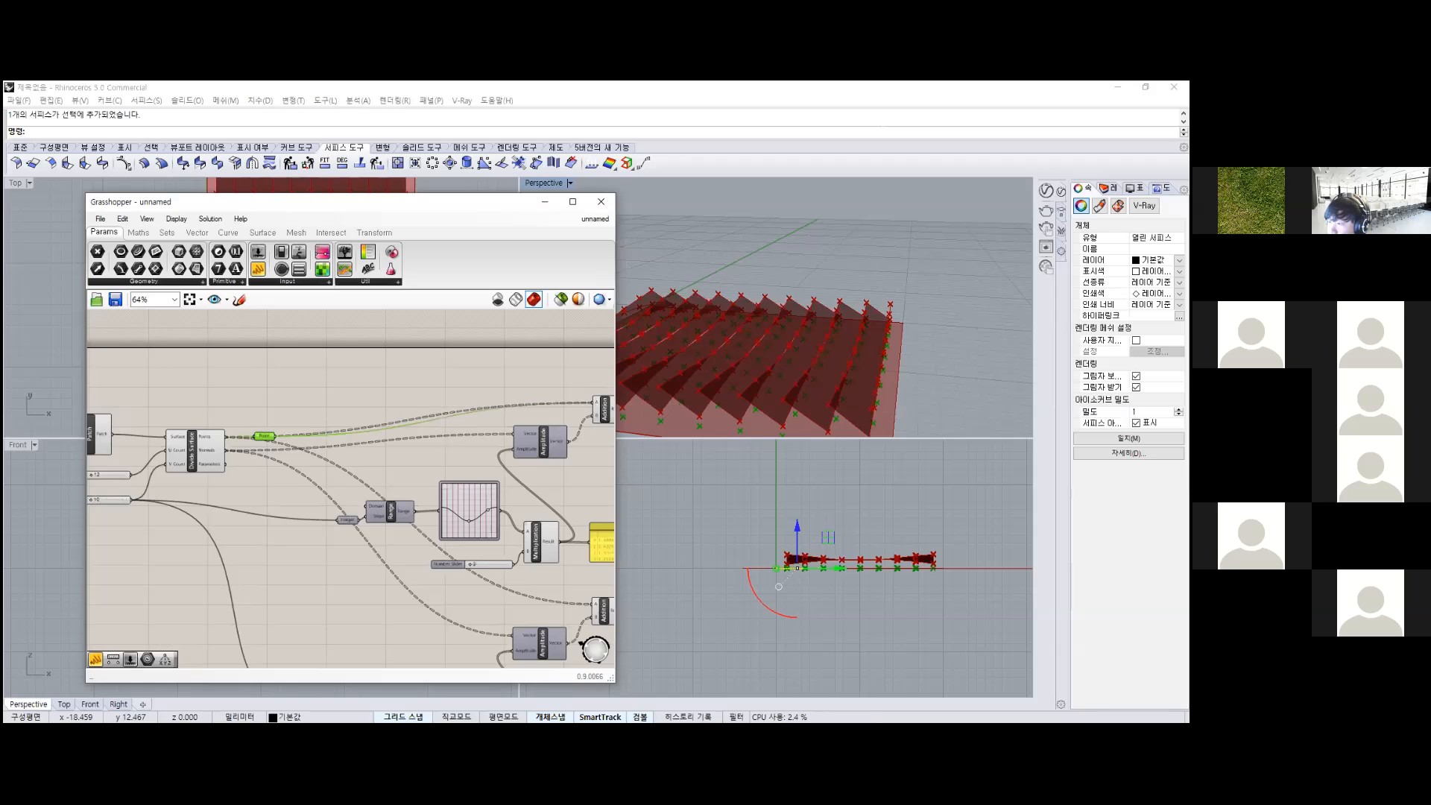
{"action": "right_click_drag", "start_coordinate": [277, 443], "coordinate": [184, 349]}
{"action": "left_click_drag", "start_coordinate": [220, 384], "coordinate": [498, 521]}
{"action": "right_click_drag", "start_coordinate": [498, 520], "coordinate": [545, 589]}
{"action": "scroll", "coordinate": [351, 488], "scroll_direction": "down", "scroll_amount": 2}
{"action": "middle_click", "coordinate": [365, 501]}
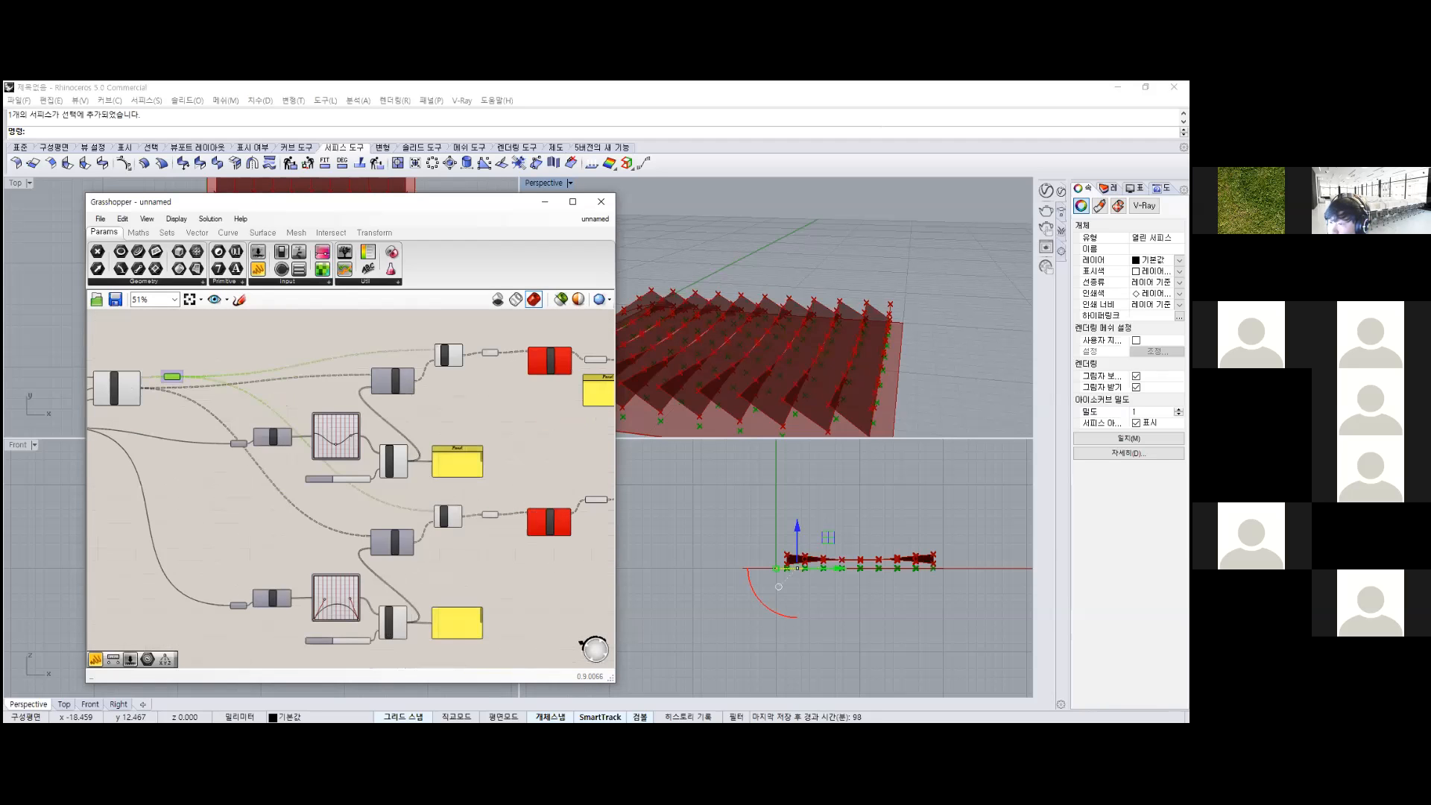
Delete the two value Panels attached to the upper and lower Multiplication results.
{"action": "scroll", "coordinate": [219, 484], "scroll_direction": "down", "scroll_amount": 3}
{"action": "mouse_move", "coordinate": [219, 484]}
{"action": "left_mouse_down"}
{"action": "mouse_move", "coordinate": [468, 579]}
{"action": "mouse_move", "coordinate": [217, 478]}
{"action": "left_mouse_up"}
{"action": "scroll", "coordinate": [399, 502], "scroll_direction": "up", "scroll_amount": 2}
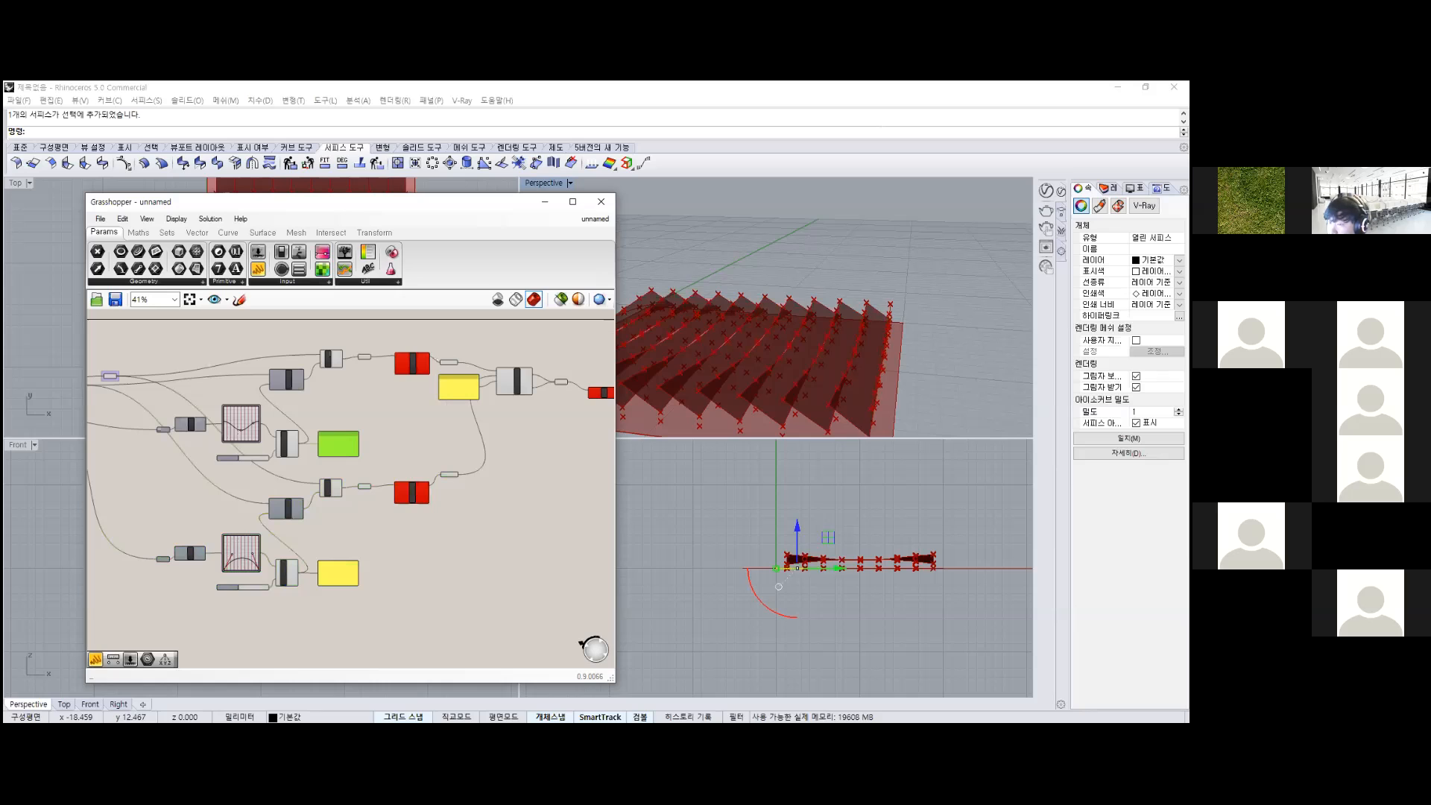
{"action": "key", "text": "Delete"}
{"action": "left_click", "coordinate": [338, 573]}
{"action": "key", "text": "Delete"}
{"action": "left_click", "coordinate": [458, 387]}
{"action": "key", "text": "Delete"}
{"action": "key", "text": "ctrl+z"}
{"action": "key", "text": "ctrl+z"}
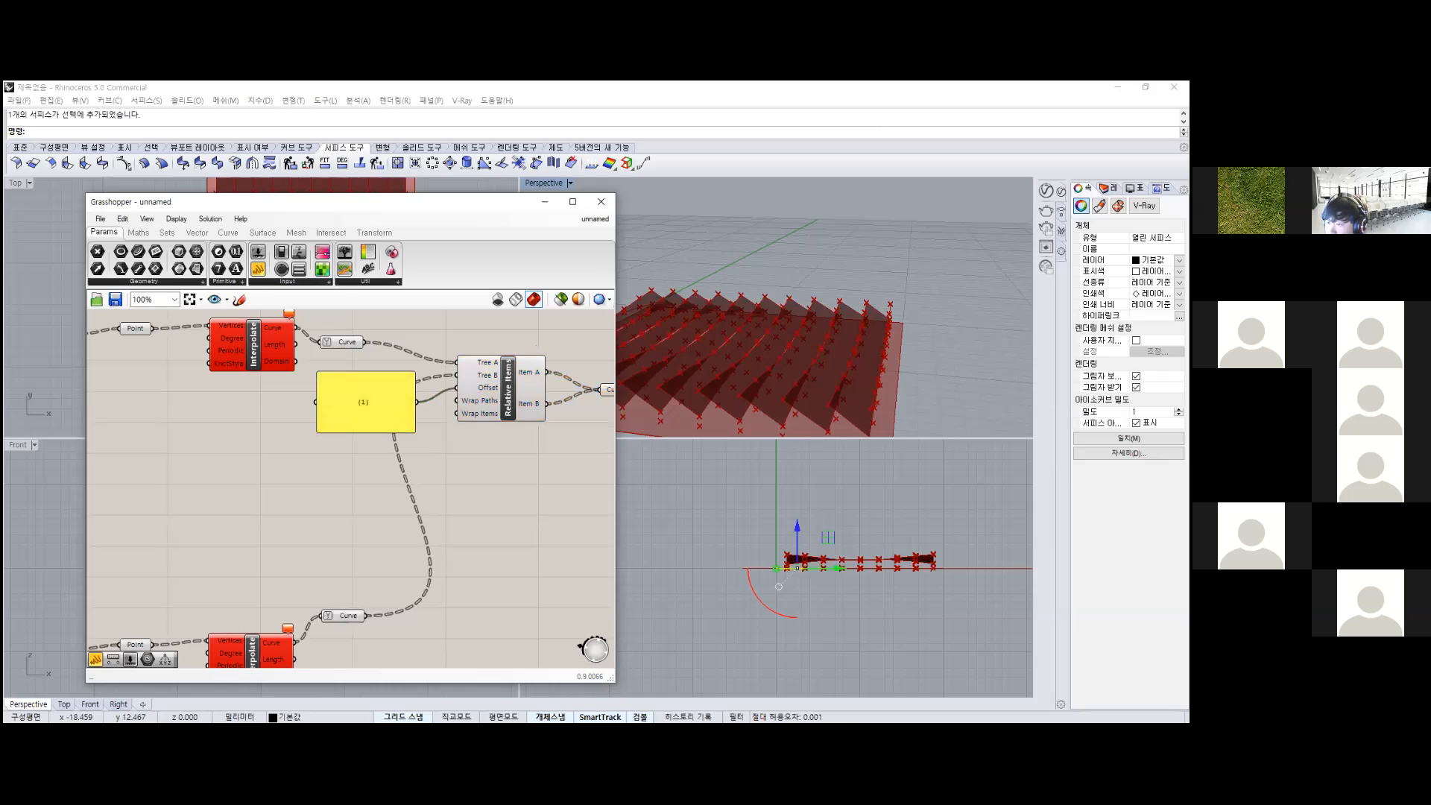
Move the Loft and Surface components closer to the Relative Items outputs at the end of the definition.
{"action": "scroll", "coordinate": [305, 474], "scroll_direction": "down", "scroll_amount": 4}
{"action": "left_click", "coordinate": [331, 445]}
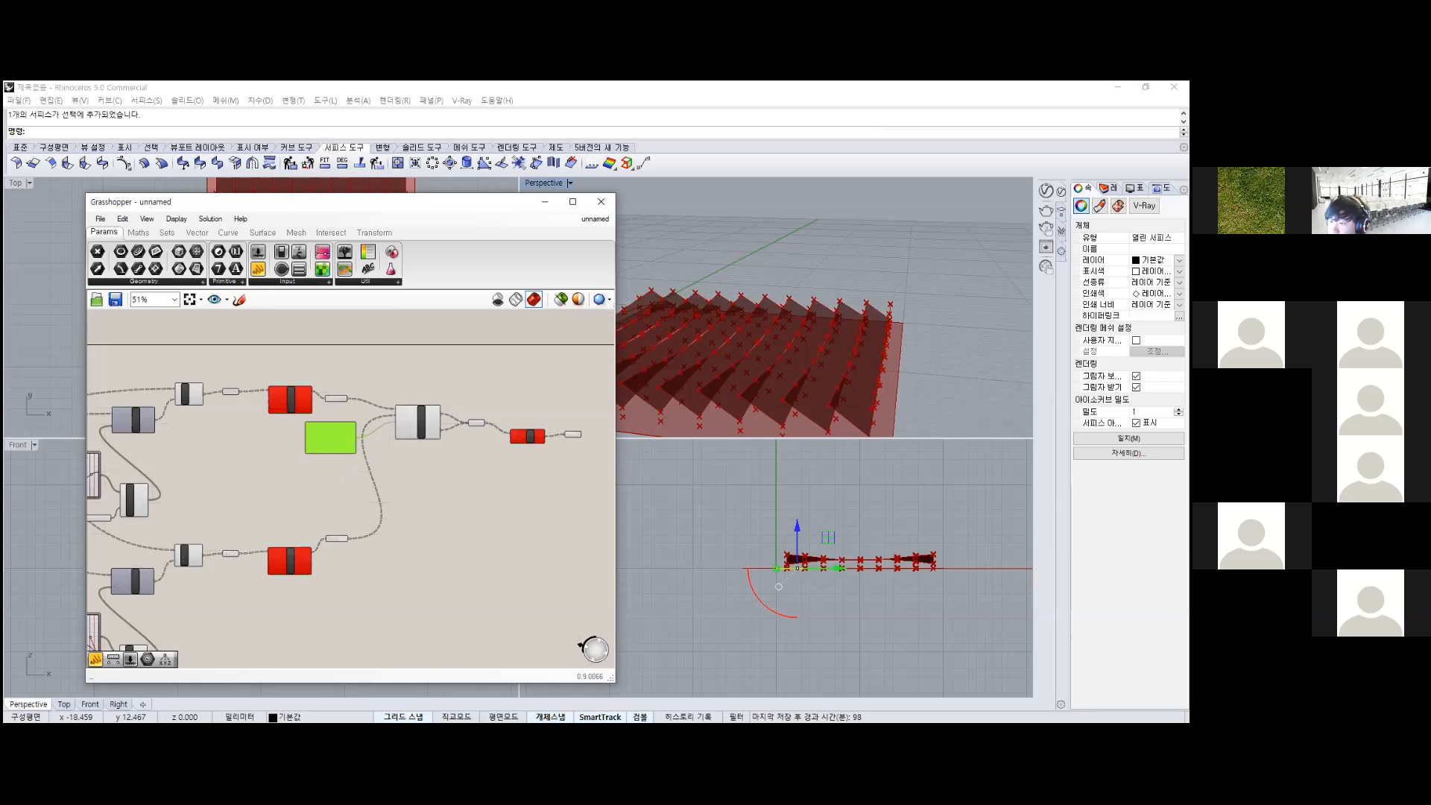
{"action": "scroll", "coordinate": [325, 477], "scroll_direction": "down", "scroll_amount": 2}
{"action": "middle_click", "coordinate": [284, 480]}
{"action": "left_click", "coordinate": [429, 472]}
{"action": "scroll", "coordinate": [430, 473], "scroll_direction": "up", "scroll_amount": 3}
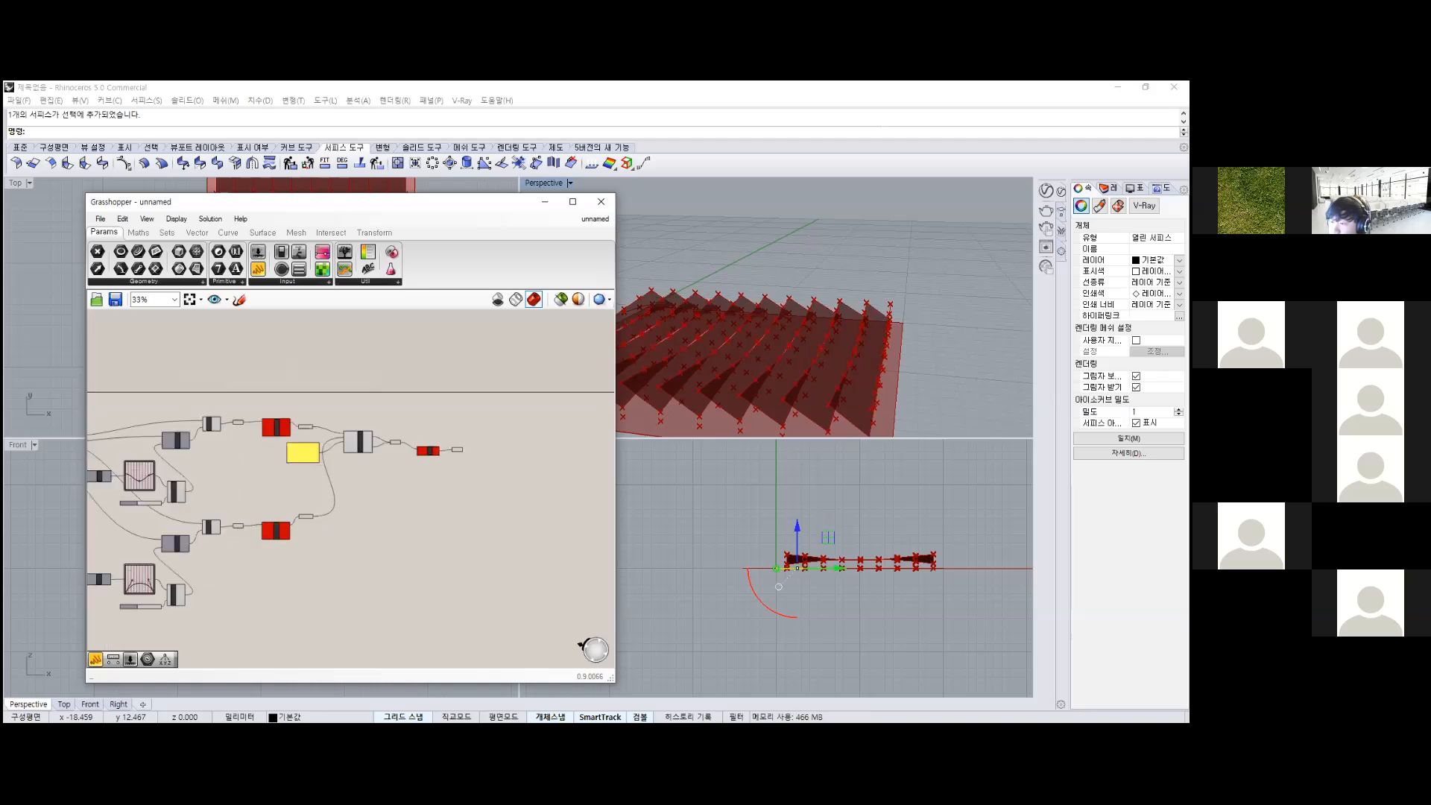
{"action": "mouse_move", "coordinate": [428, 439]}
{"action": "left_mouse_down"}
{"action": "mouse_move", "coordinate": [407, 436]}
{"action": "mouse_move", "coordinate": [469, 437]}
{"action": "mouse_move", "coordinate": [441, 436]}
{"action": "left_mouse_up"}
{"action": "left_click_drag", "start_coordinate": [481, 489], "coordinate": [365, 407]}
{"action": "left_click", "coordinate": [366, 409]}
{"action": "left_click", "coordinate": [375, 426]}
{"action": "left_click_drag", "start_coordinate": [472, 468], "coordinate": [380, 436]}
{"action": "left_click", "coordinate": [485, 507]}
Shift the offset Panel, Relative Items and the components after it toward the upper Interpolate component.
{"action": "scroll", "coordinate": [327, 478], "scroll_direction": "up", "scroll_amount": 2}
{"action": "mouse_move", "coordinate": [316, 490]}
{"action": "right_mouse_down"}
{"action": "mouse_move", "coordinate": [489, 479]}
{"action": "mouse_move", "coordinate": [313, 468]}
{"action": "right_mouse_up"}
{"action": "scroll", "coordinate": [478, 492], "scroll_direction": "down", "scroll_amount": 2}
{"action": "left_click_drag", "start_coordinate": [506, 456], "coordinate": [298, 373]}
{"action": "right_click_drag", "start_coordinate": [298, 466], "coordinate": [418, 448]}
{"action": "left_click_drag", "start_coordinate": [380, 410], "coordinate": [352, 408]}
{"action": "right_click_drag", "start_coordinate": [358, 454], "coordinate": [369, 459]}
{"action": "scroll", "coordinate": [350, 370], "scroll_direction": "down", "scroll_amount": 1}
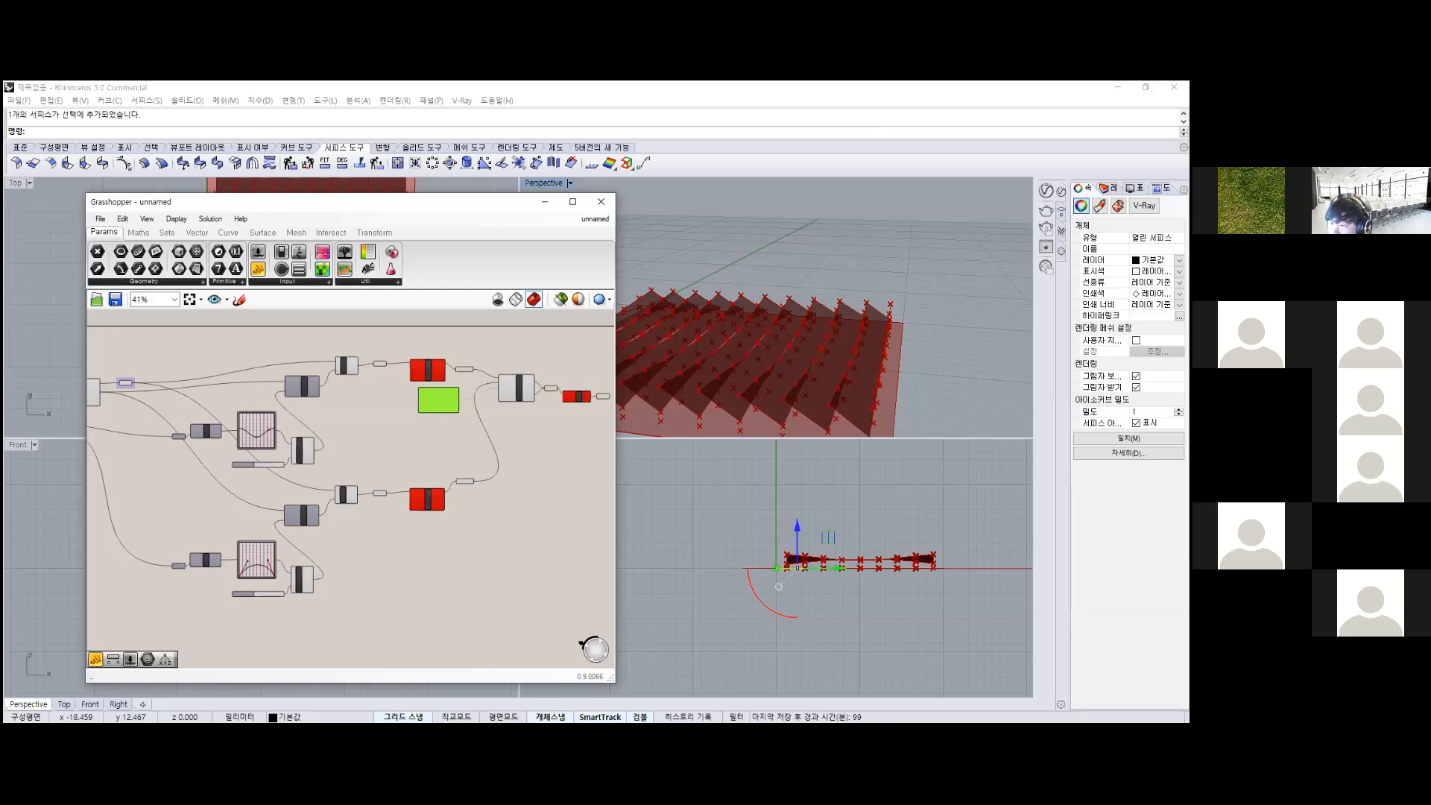
Select the whole lower Graph Mapper branch and move it farther down from the upper branch.
{"action": "scroll", "coordinate": [340, 439], "scroll_direction": "down", "scroll_amount": 3}
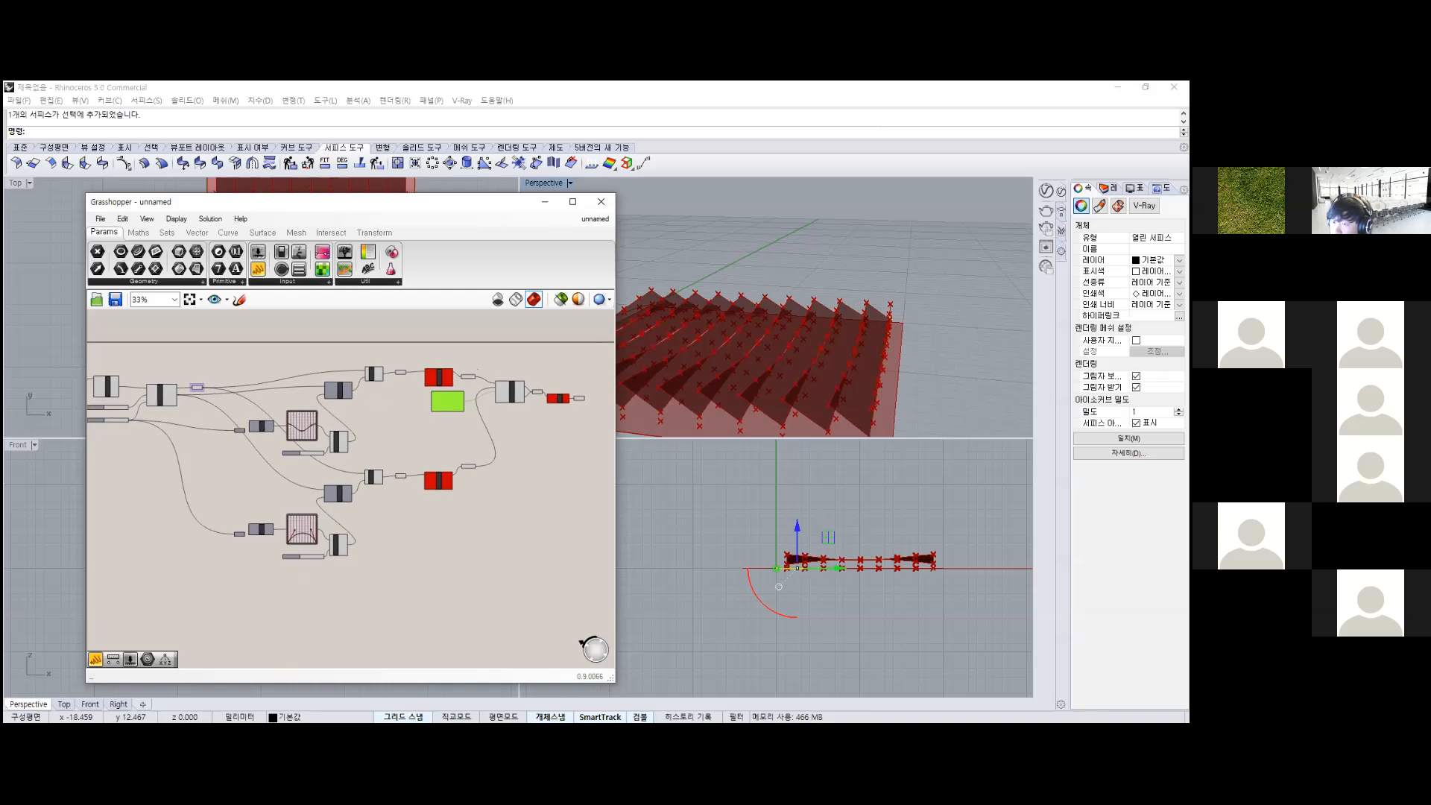
{"action": "left_click_drag", "start_coordinate": [201, 458], "coordinate": [450, 570]}
{"action": "left_click_drag", "start_coordinate": [316, 488], "coordinate": [313, 518]}
{"action": "right_click_drag", "start_coordinate": [313, 518], "coordinate": [342, 525]}
{"action": "scroll", "coordinate": [264, 505], "scroll_direction": "up", "scroll_amount": 3}
{"action": "scroll", "coordinate": [489, 451], "scroll_direction": "down", "scroll_amount": 2}
{"action": "scroll", "coordinate": [260, 403], "scroll_direction": "up", "scroll_amount": 4}
Maximize the Grasshopper window and dismiss the radial menu on the canvas.
{"action": "middle_click", "coordinate": [259, 401]}
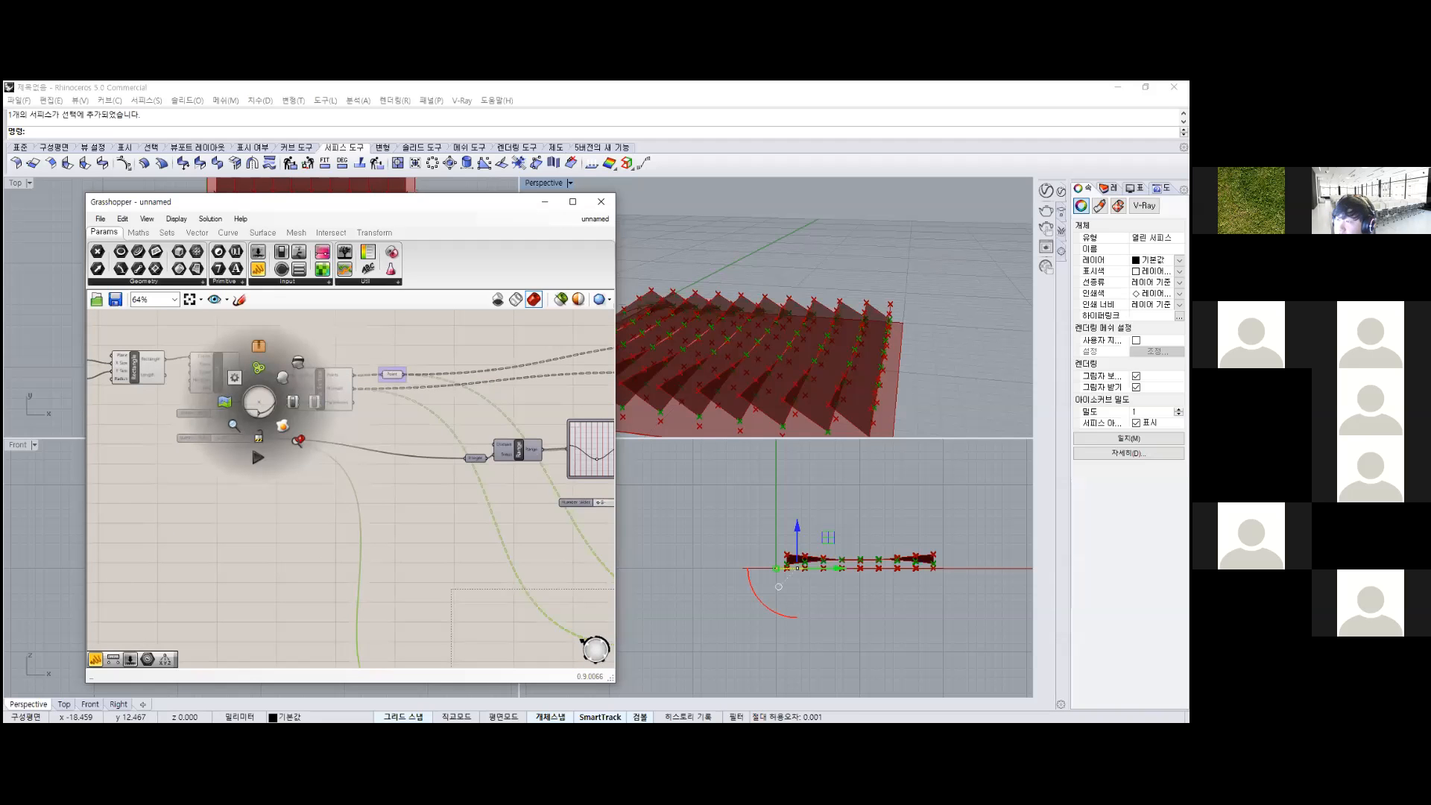
{"action": "left_click", "coordinate": [573, 202]}
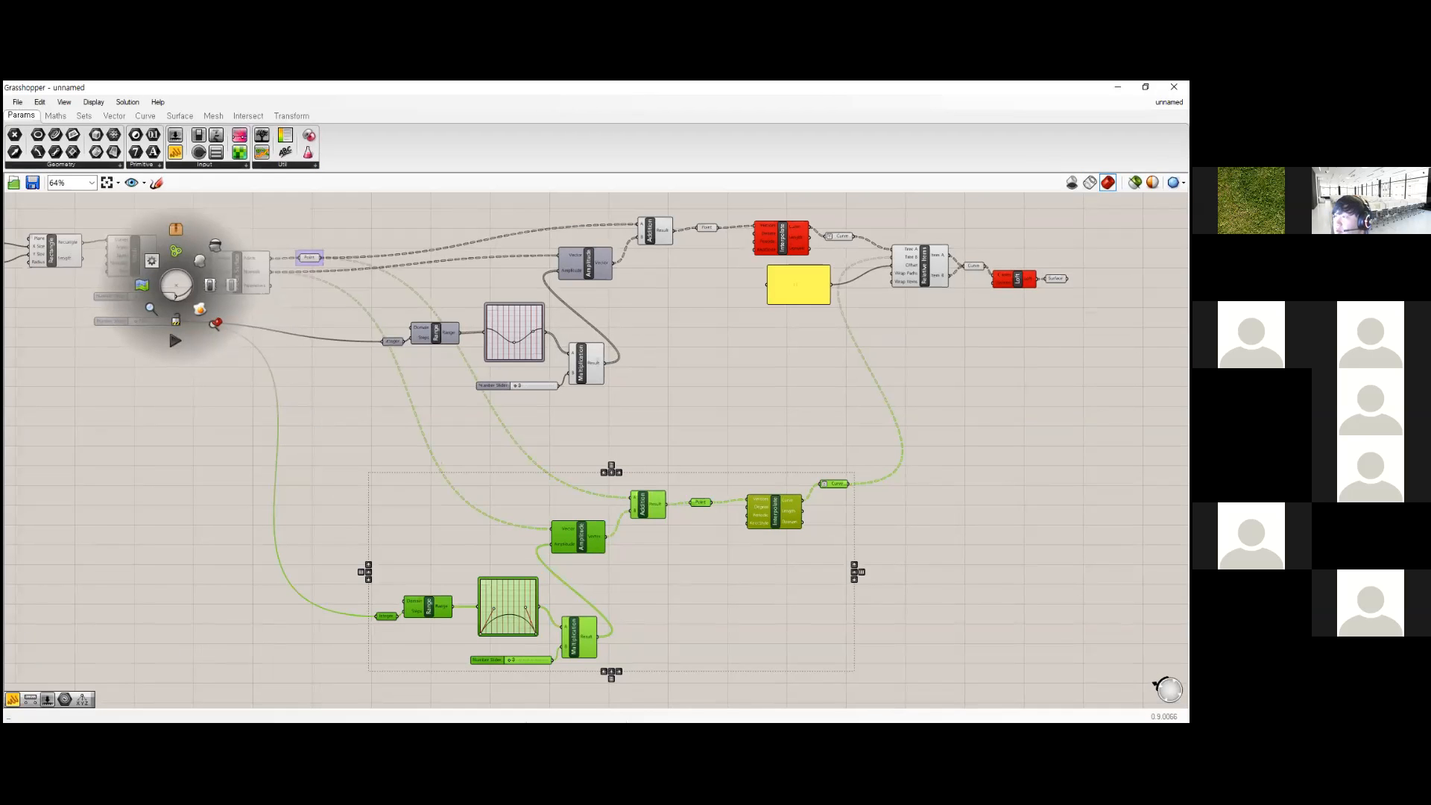
{"action": "key", "text": "Escape"}
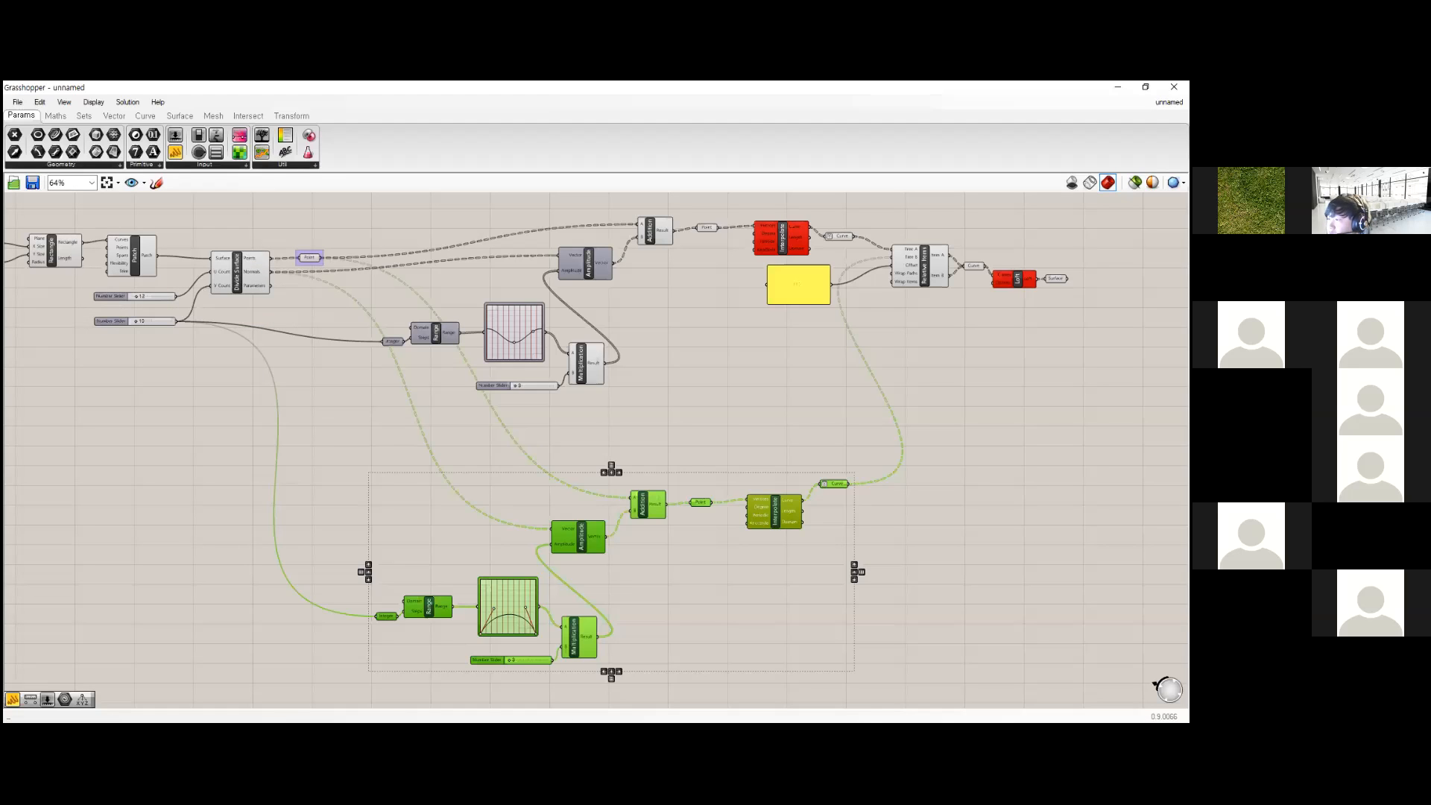
Group the starting components: the size and count sliders, Rectangle, Patch, Divide Surface and the Point parameter.
{"action": "scroll", "coordinate": [617, 438], "scroll_direction": "down", "scroll_amount": 4}
{"action": "left_click_drag", "start_coordinate": [437, 425], "coordinate": [232, 298]}
{"action": "left_click_drag", "start_coordinate": [440, 419], "coordinate": [159, 294]}
{"action": "left_click_drag", "start_coordinate": [378, 334], "coordinate": [450, 303]}
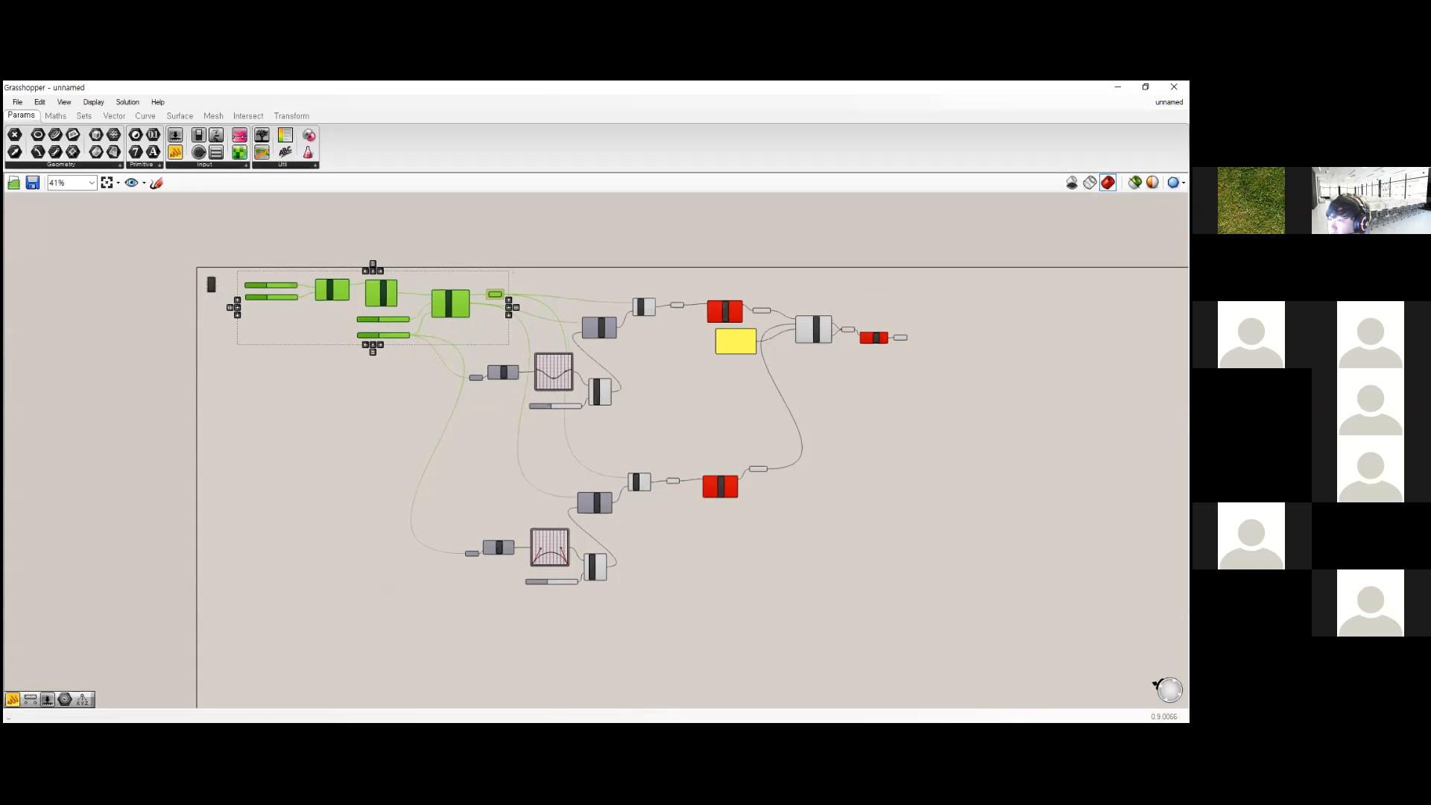
{"action": "right_click", "coordinate": [457, 302]}
{"action": "key", "text": "Escape"}
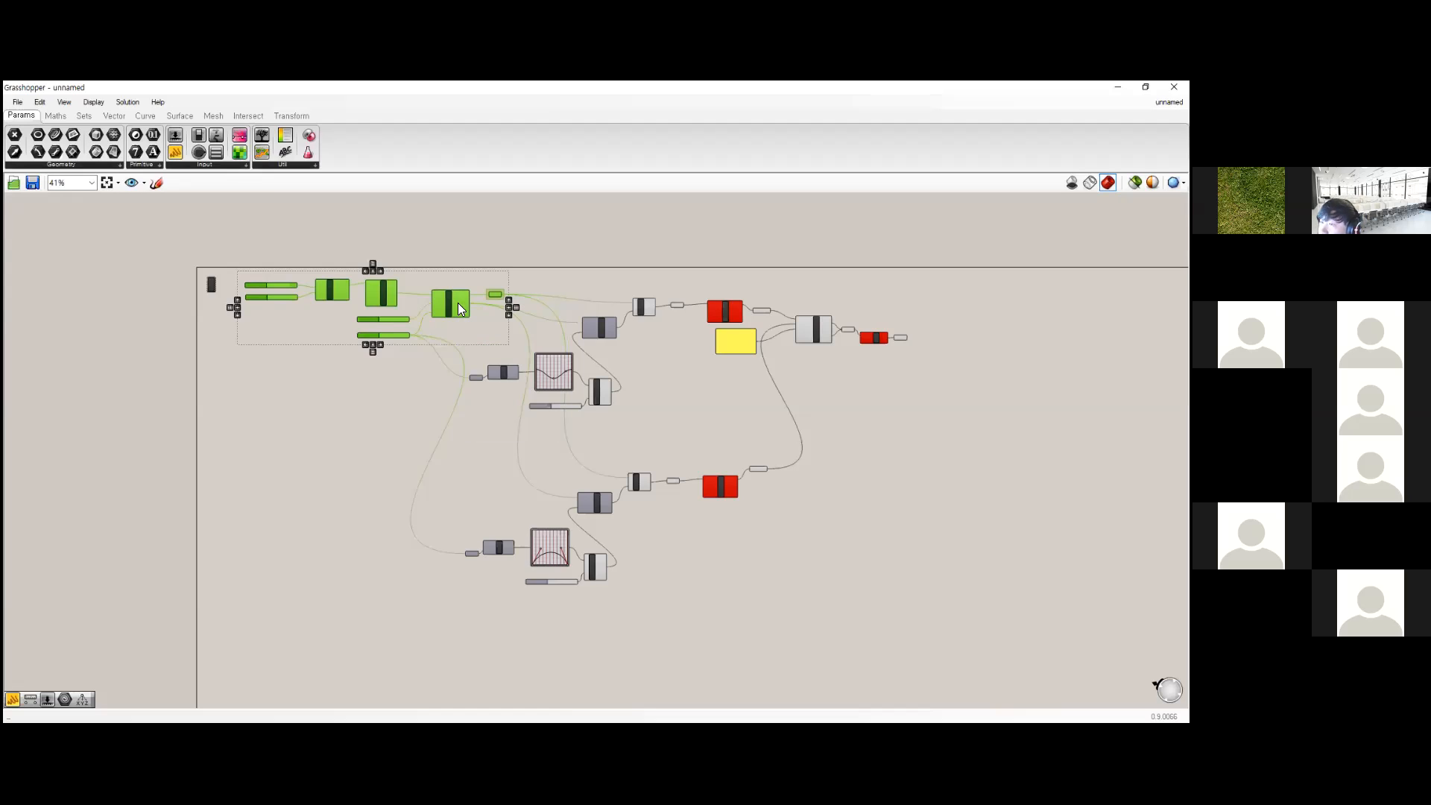
{"action": "right_click", "coordinate": [458, 302]}
{"action": "left_click", "coordinate": [451, 427]}
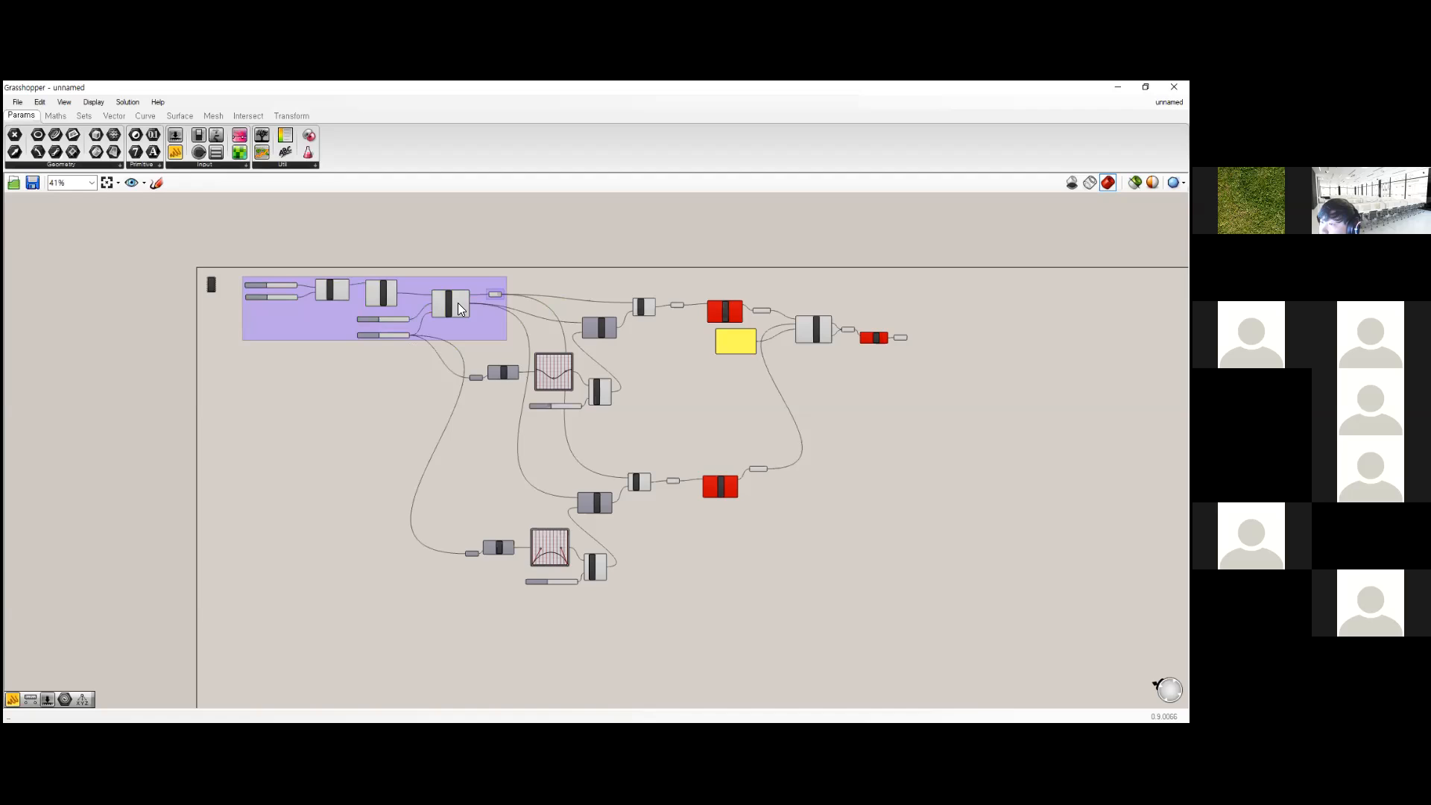
Move the starting group clear of the branches and group the upper branch from Range through Interpolate, including the Panel.
{"action": "left_click_drag", "start_coordinate": [457, 303], "coordinate": [784, 421]}
{"action": "left_click", "coordinate": [458, 303]}
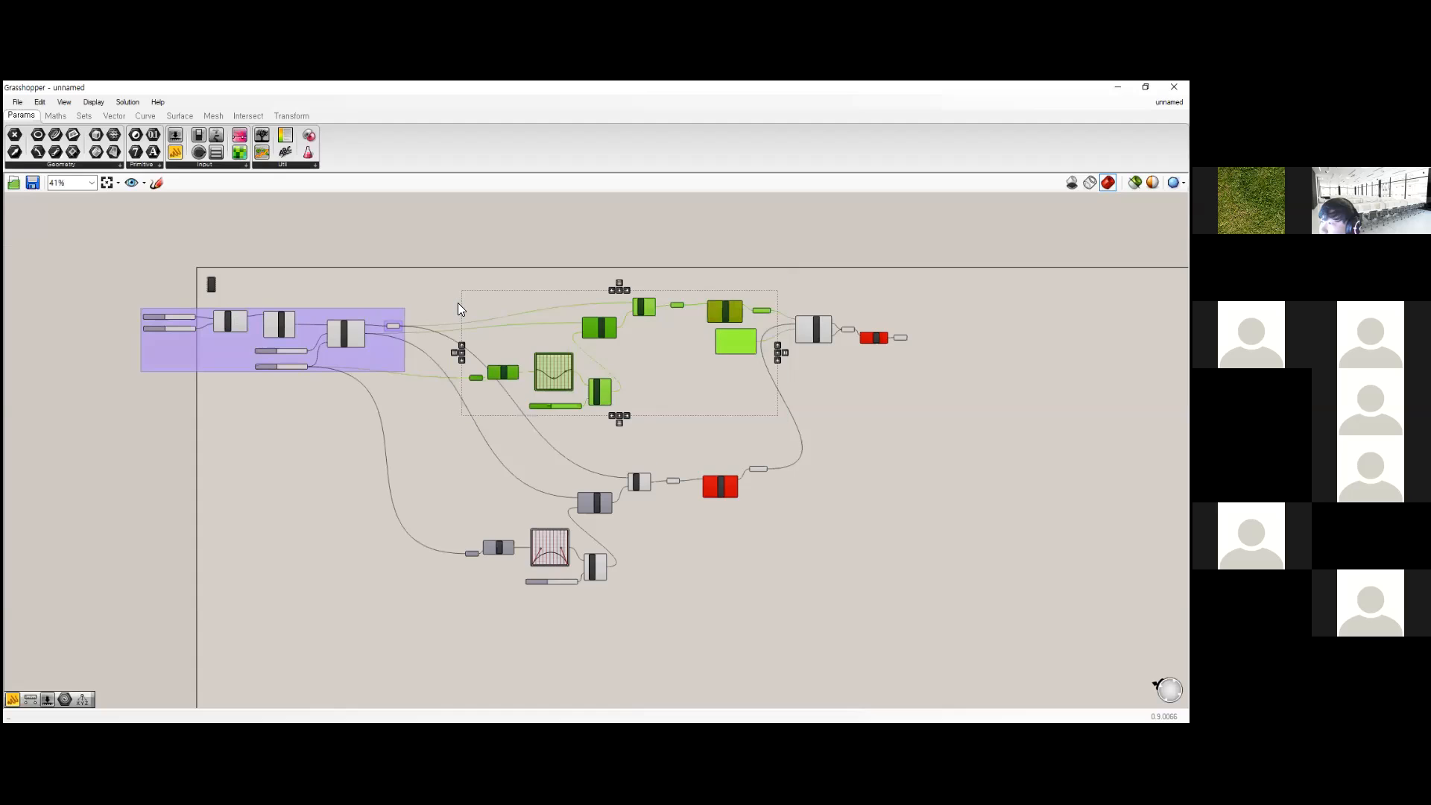
{"action": "right_click", "coordinate": [730, 309]}
{"action": "key", "text": "Escape"}
{"action": "right_click", "coordinate": [686, 363]}
{"action": "left_click", "coordinate": [717, 479]}
Group the lower branch from Range through Interpolate and align it directly below the upper group.
{"action": "left_click_drag", "start_coordinate": [429, 439], "coordinate": [820, 623]}
{"action": "right_click", "coordinate": [716, 462]}
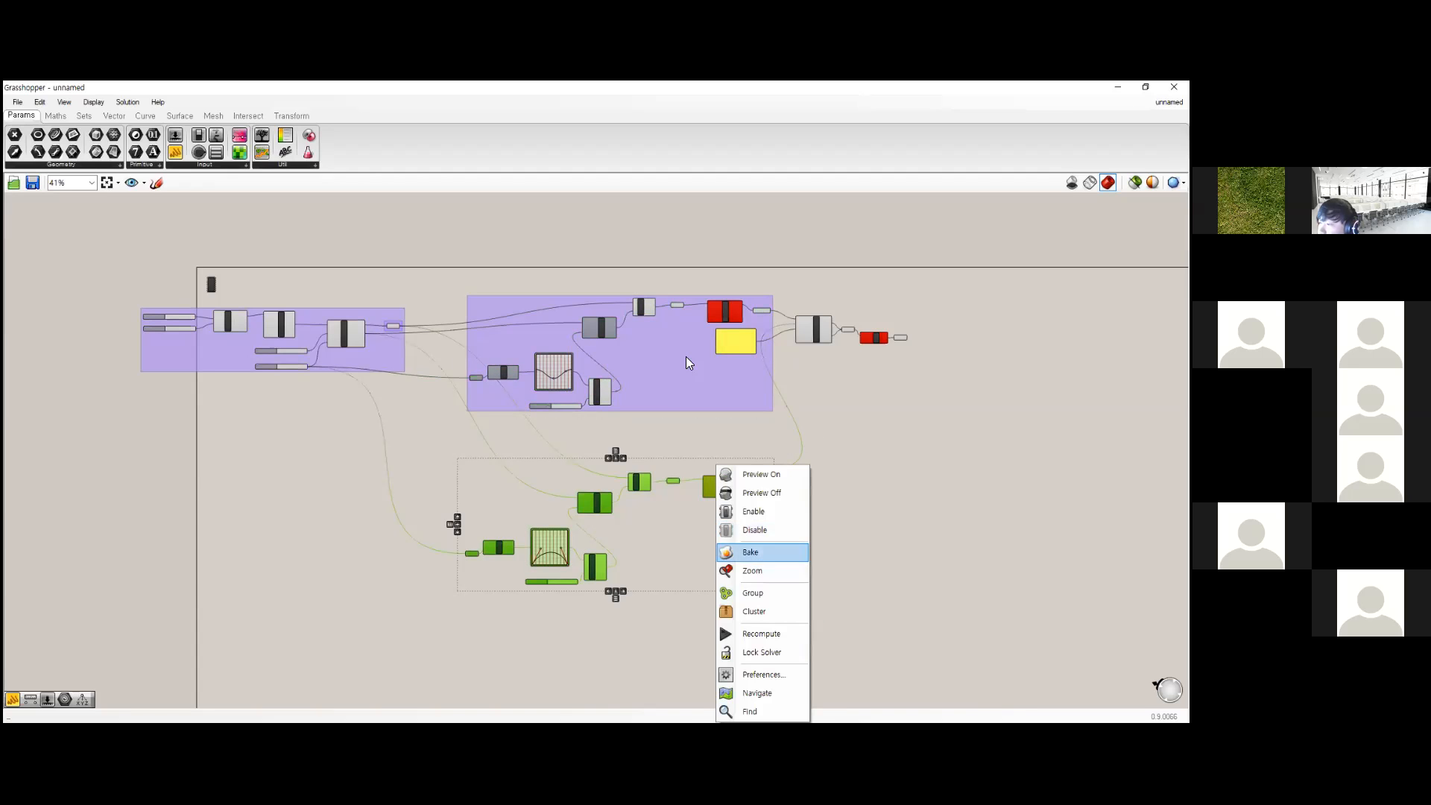
{"action": "left_click", "coordinate": [738, 593]}
{"action": "left_click_drag", "start_coordinate": [694, 540], "coordinate": [698, 505]}
Group the Relative Items, Curve, Loft and Surface components at the end of the definition.
{"action": "left_click_drag", "start_coordinate": [771, 272], "coordinate": [952, 399]}
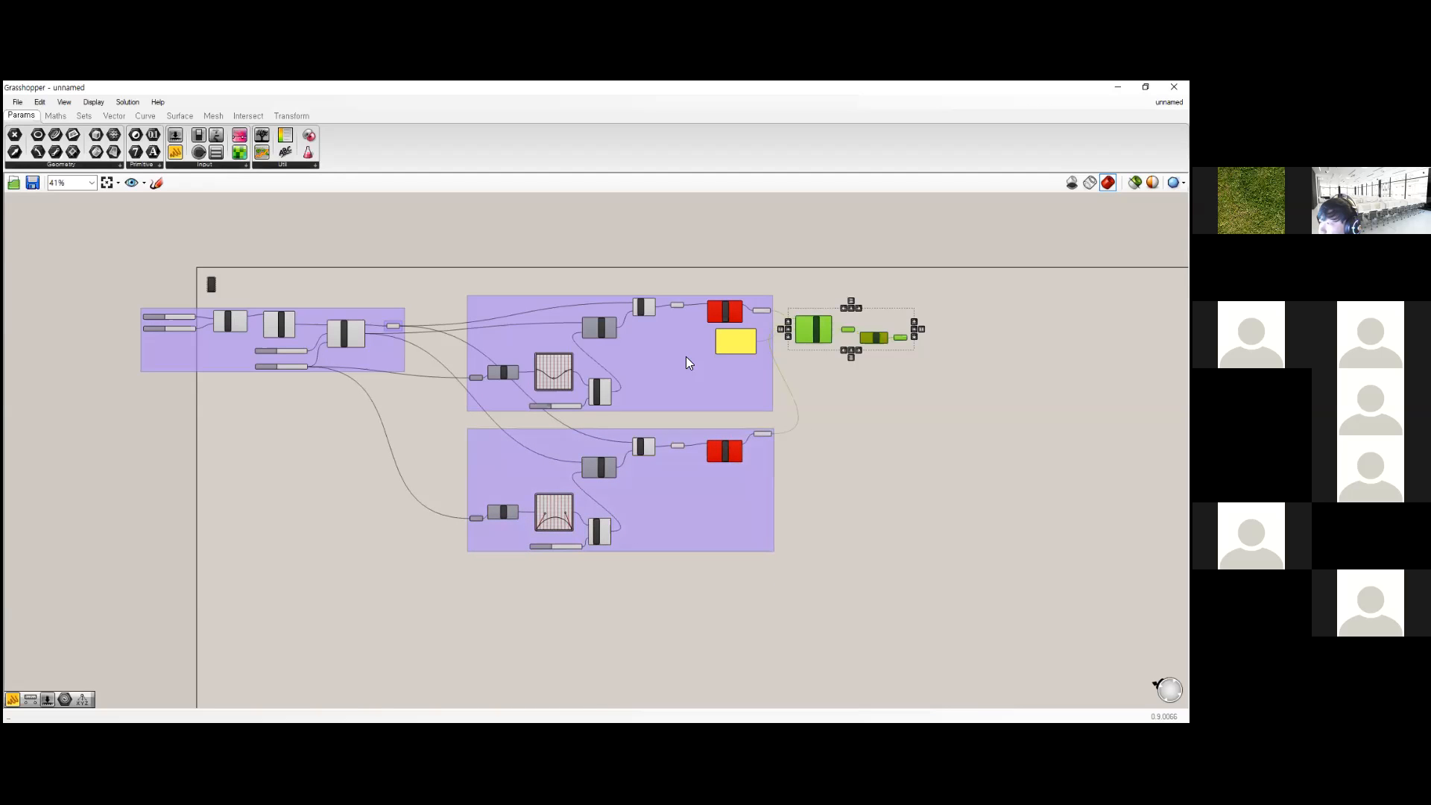
{"action": "right_click", "coordinate": [845, 344]}
{"action": "left_click", "coordinate": [880, 465]}
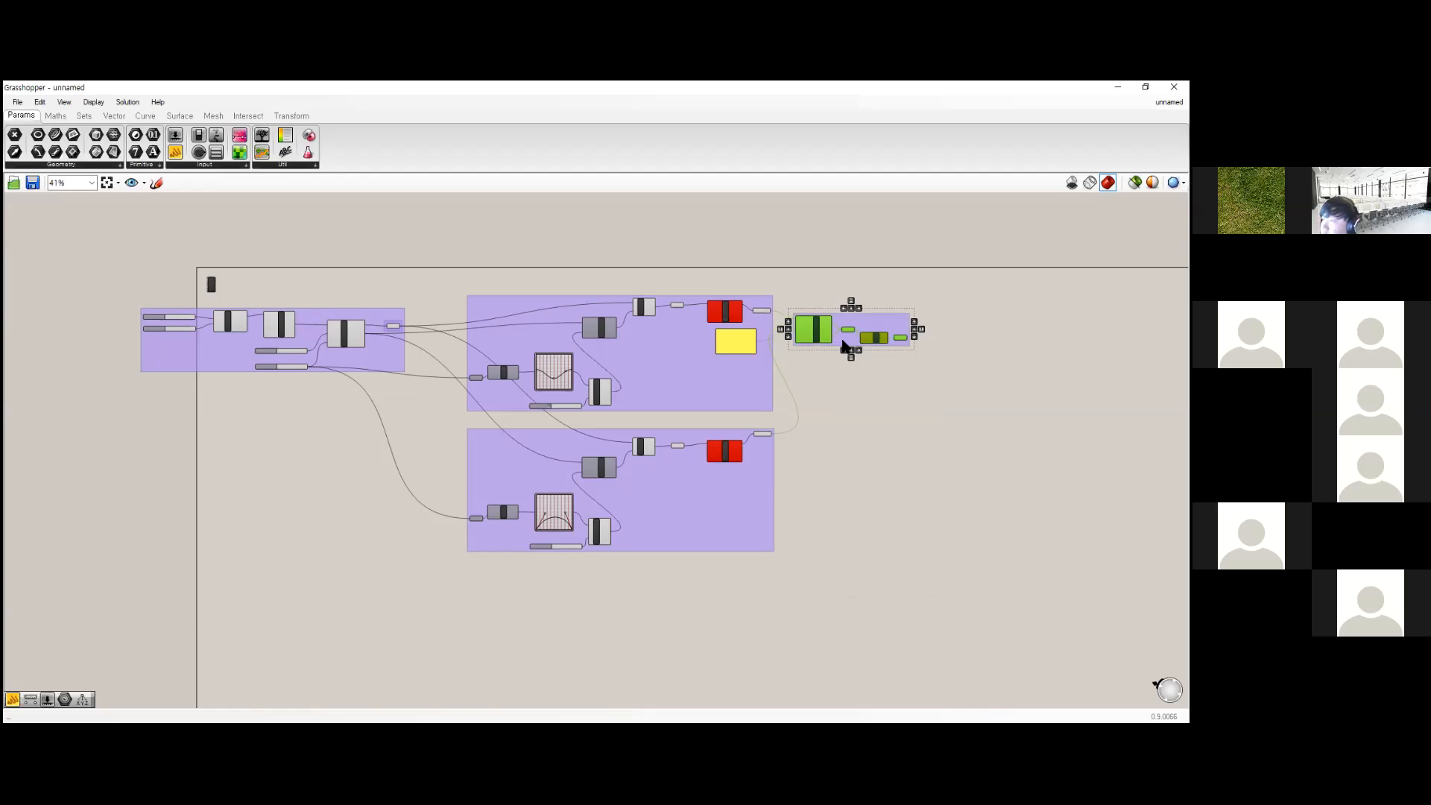
{"action": "left_click", "coordinate": [842, 340]}
Move the starting group toward the branches so that it overlaps the edge of the upper branch's group.
{"action": "left_click_drag", "start_coordinate": [201, 352], "coordinate": [317, 333]}
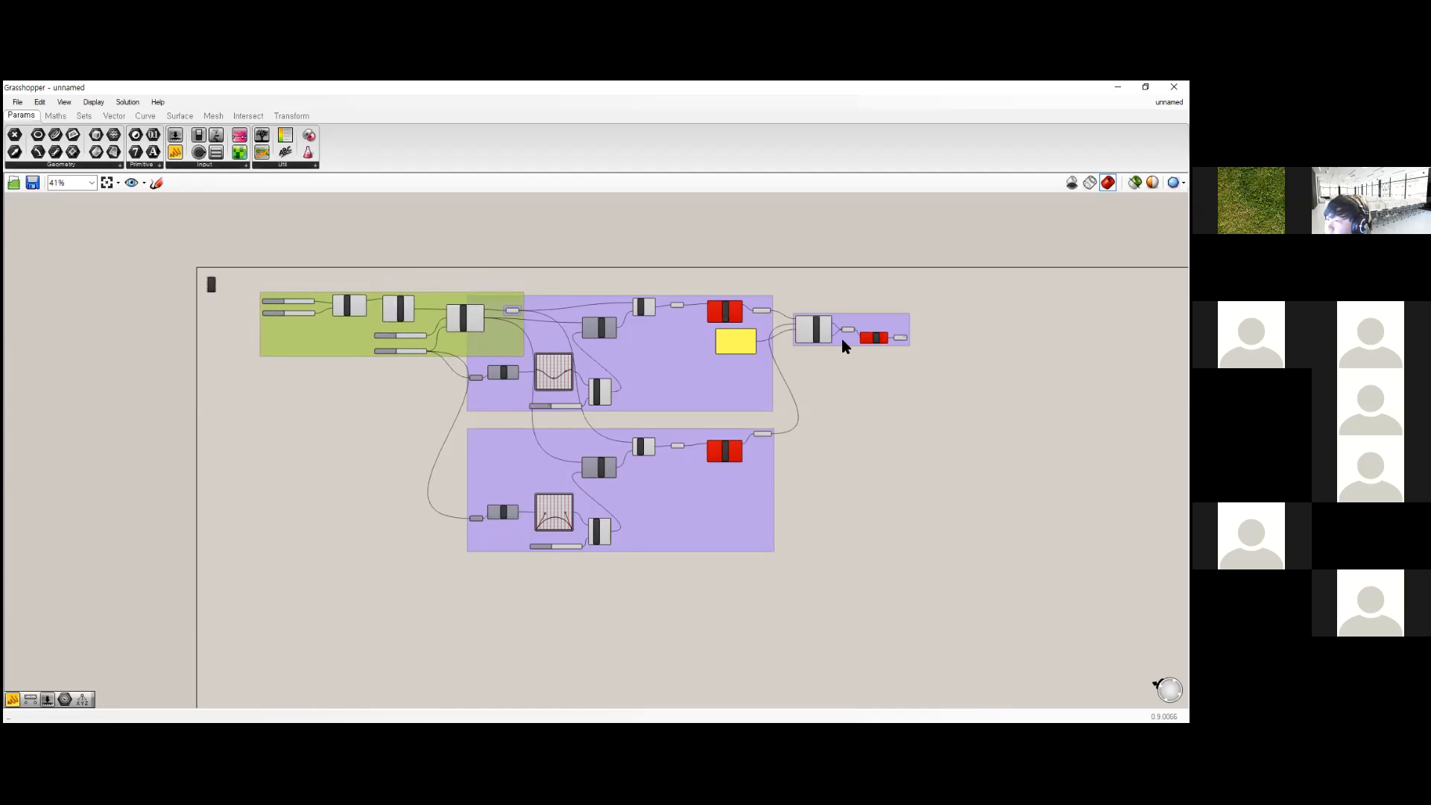
{"action": "scroll", "coordinate": [842, 338], "scroll_direction": "up", "scroll_amount": 3}
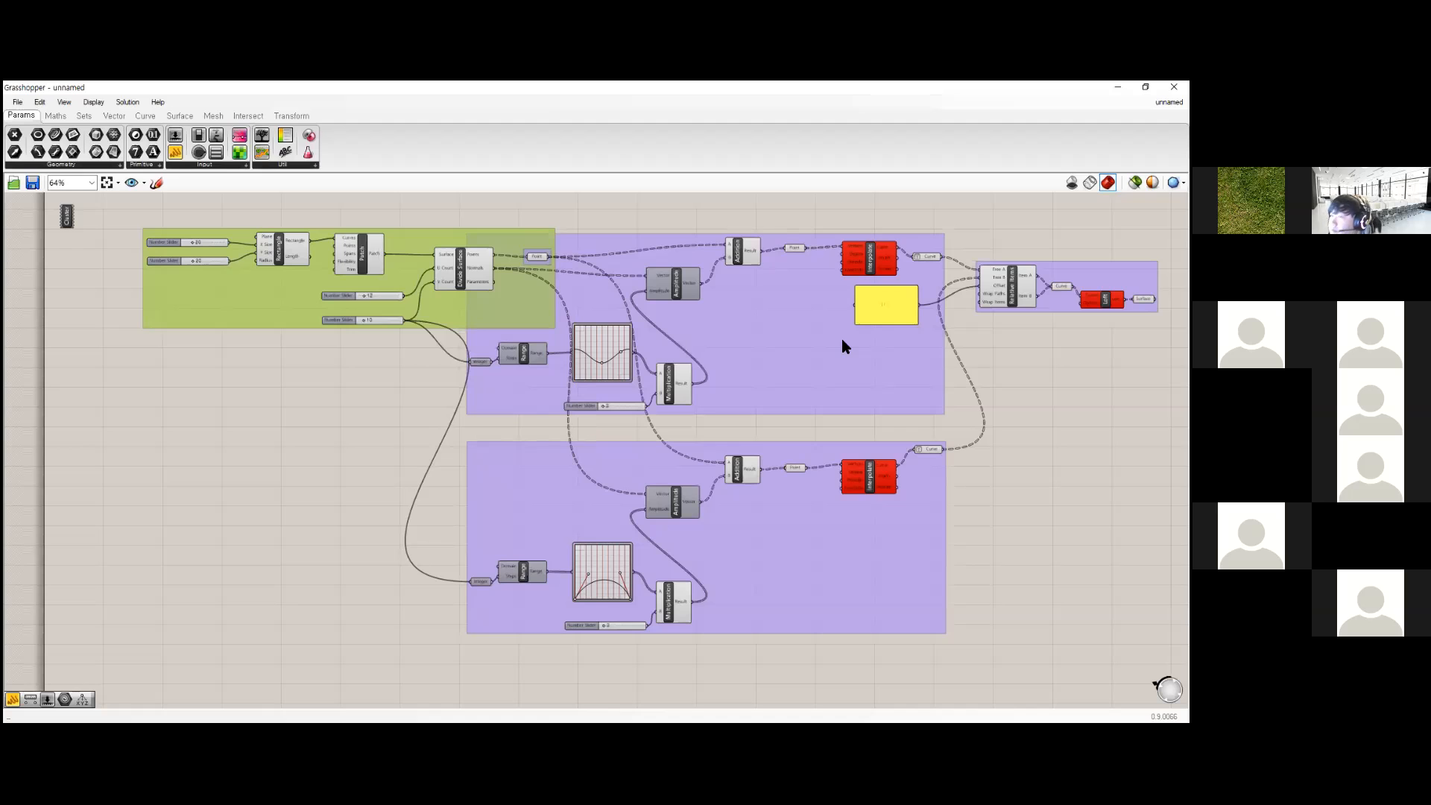
{"action": "scroll", "coordinate": [843, 340], "scroll_direction": "up", "scroll_amount": 1}
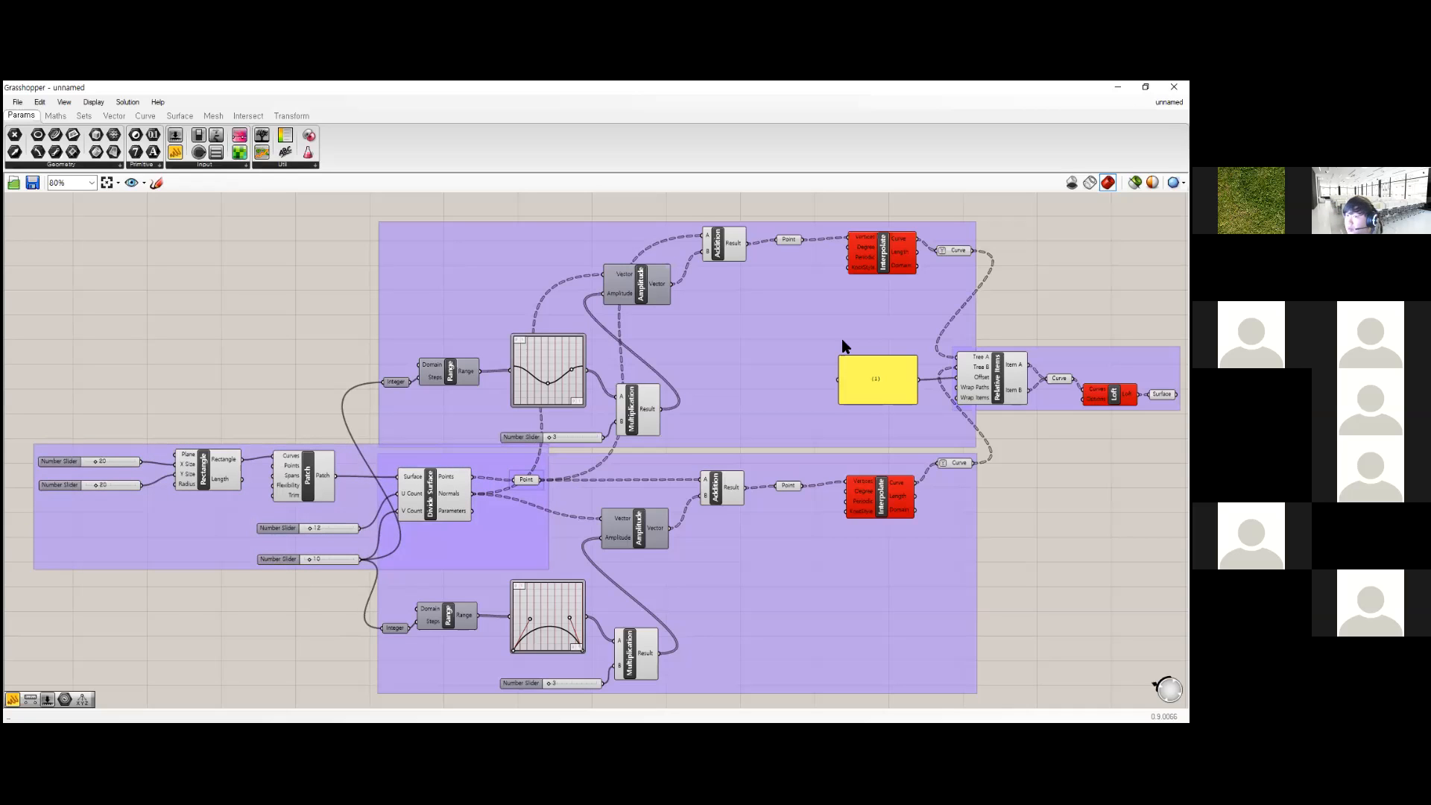
Change the starting group's outline style to Blob outline.
{"action": "right_click", "coordinate": [193, 541]}
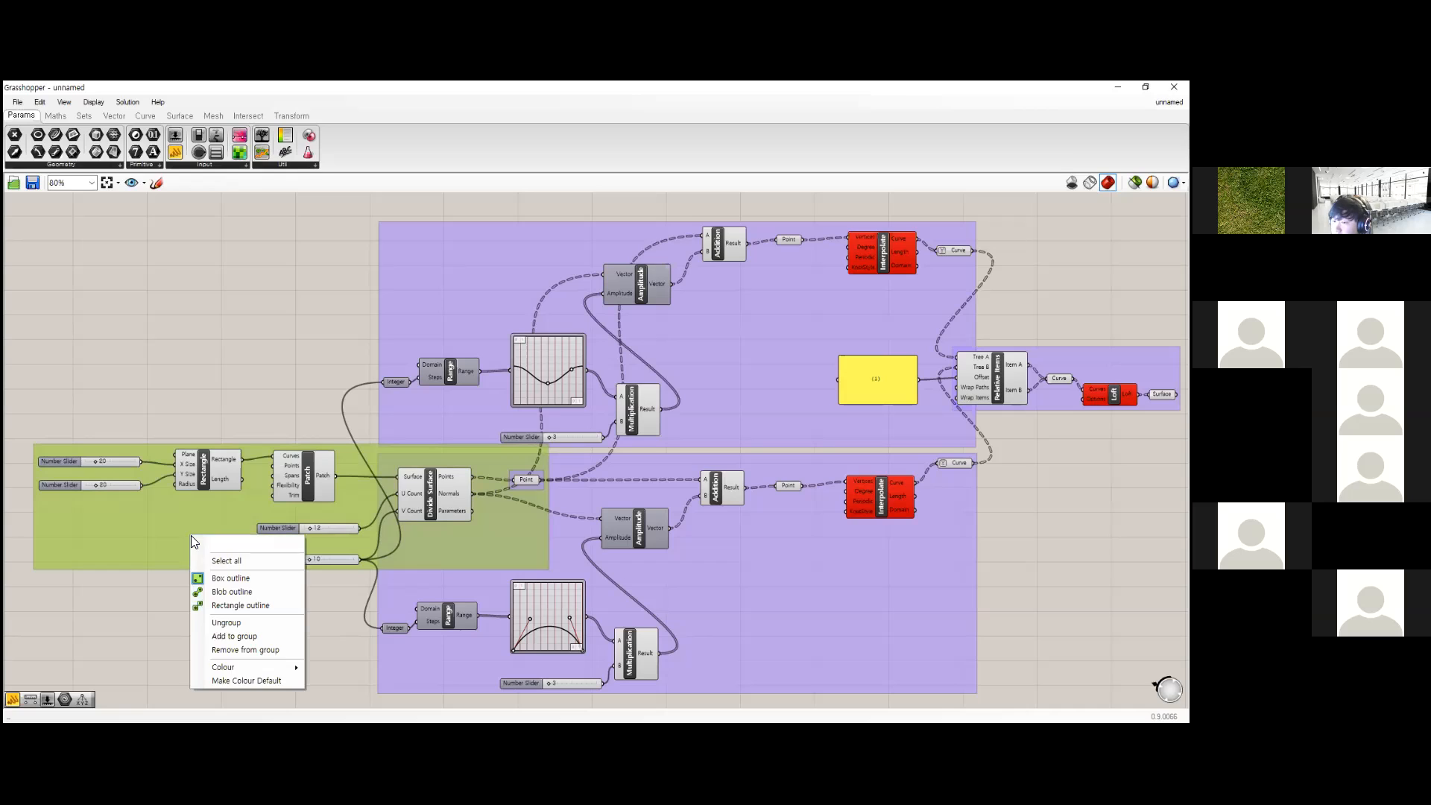
{"action": "key", "text": "Down"}
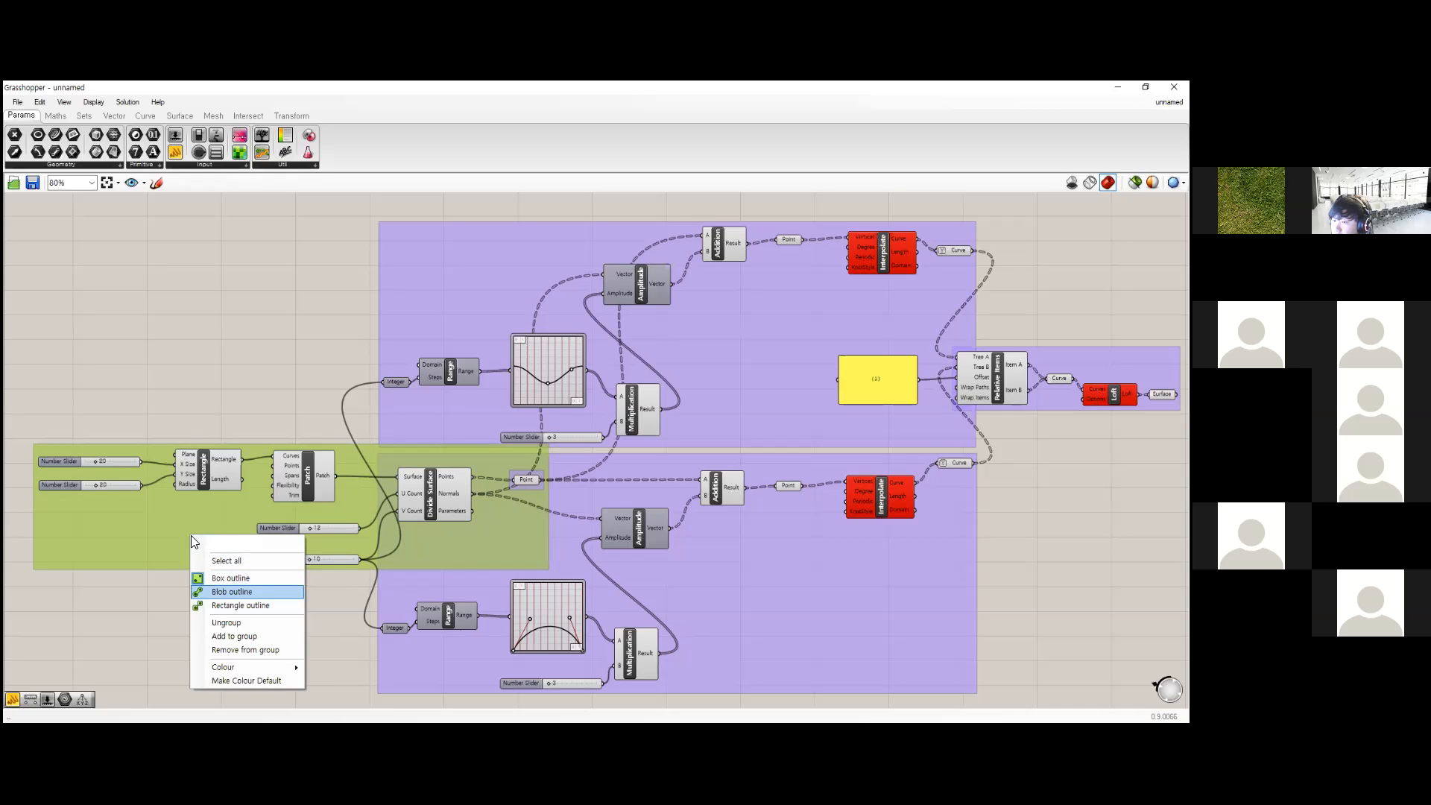
{"action": "key", "text": "Return"}
Remove the Point parameter beside Divide Surface, keeping the Points output wired directly into both Addition components.
{"action": "left_click", "coordinate": [191, 541]}
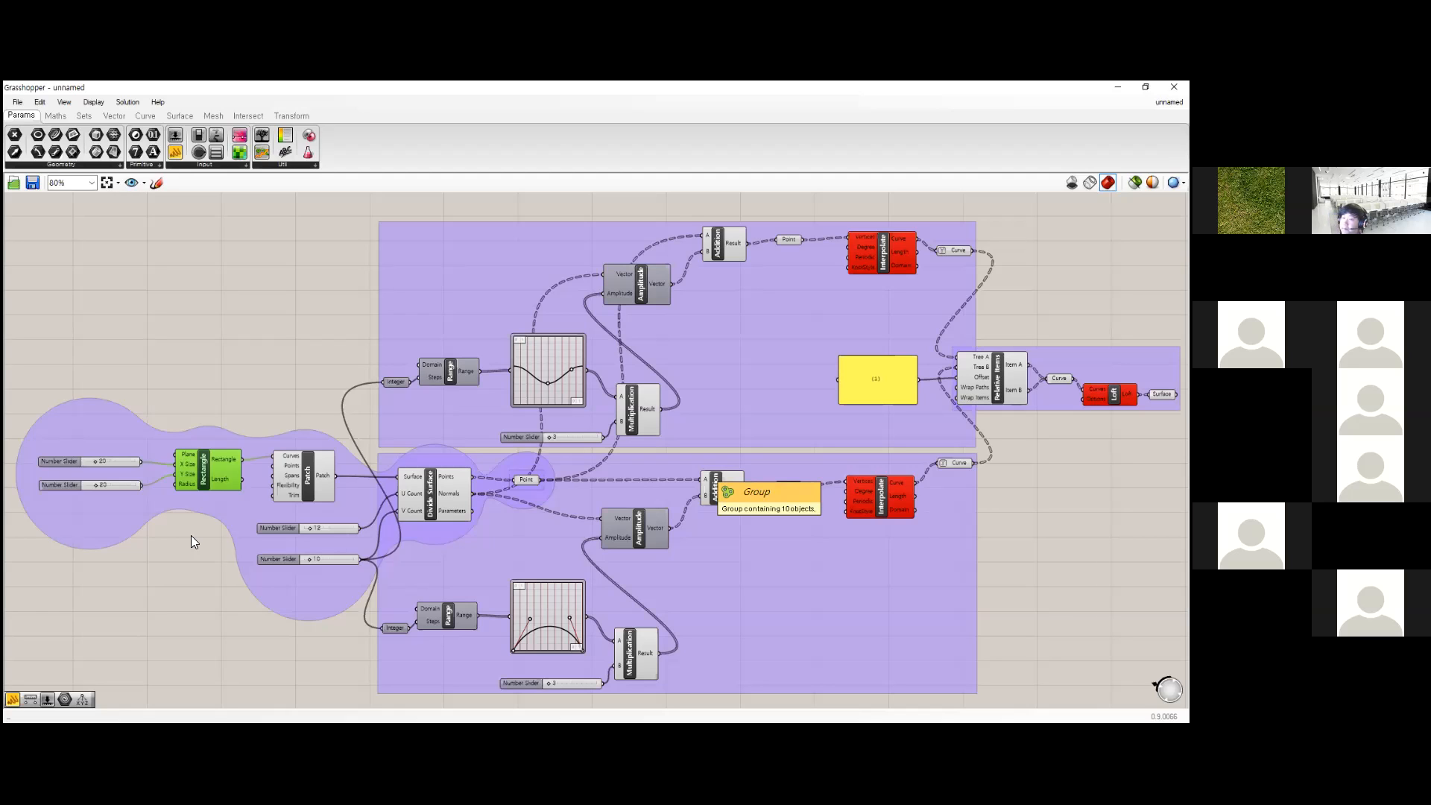
{"action": "left_click_drag", "start_coordinate": [526, 480], "coordinate": [511, 468]}
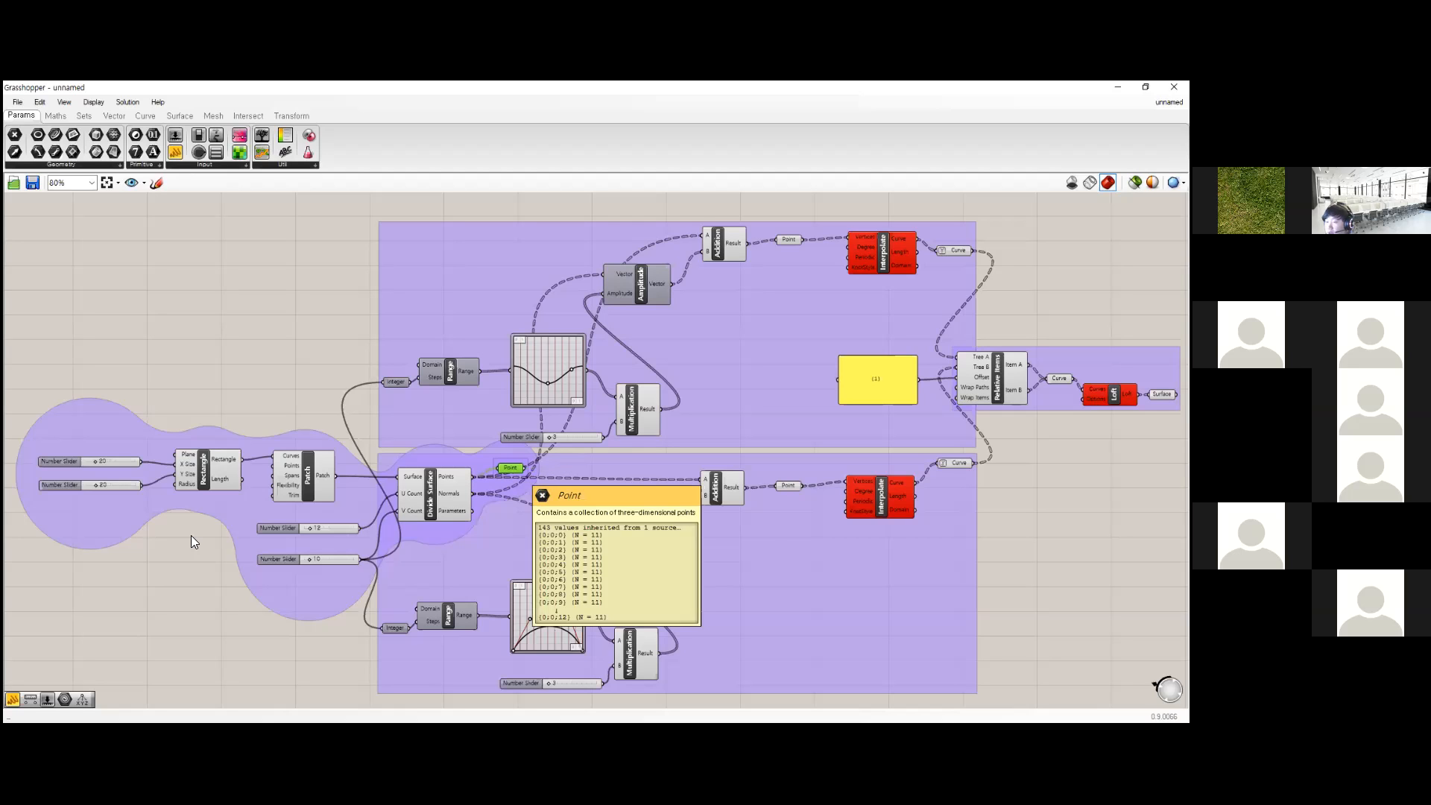
{"action": "key", "text": "Delete"}
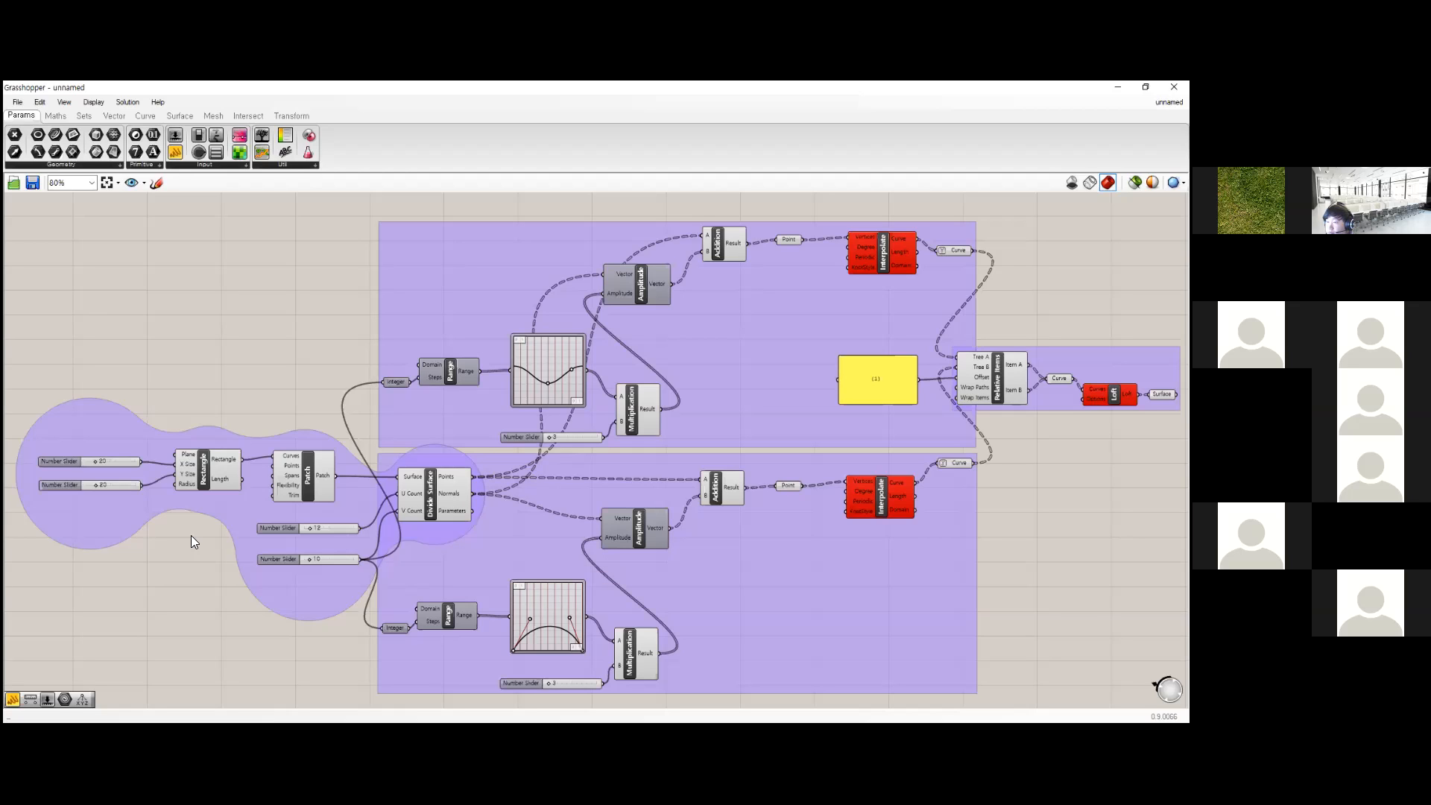
{"action": "left_click", "coordinate": [789, 486]}
{"action": "left_click", "coordinate": [792, 524]}
{"action": "left_click", "coordinate": [190, 535]}
{"action": "left_click", "coordinate": [820, 588]}
{"action": "left_click", "coordinate": [1043, 566]}
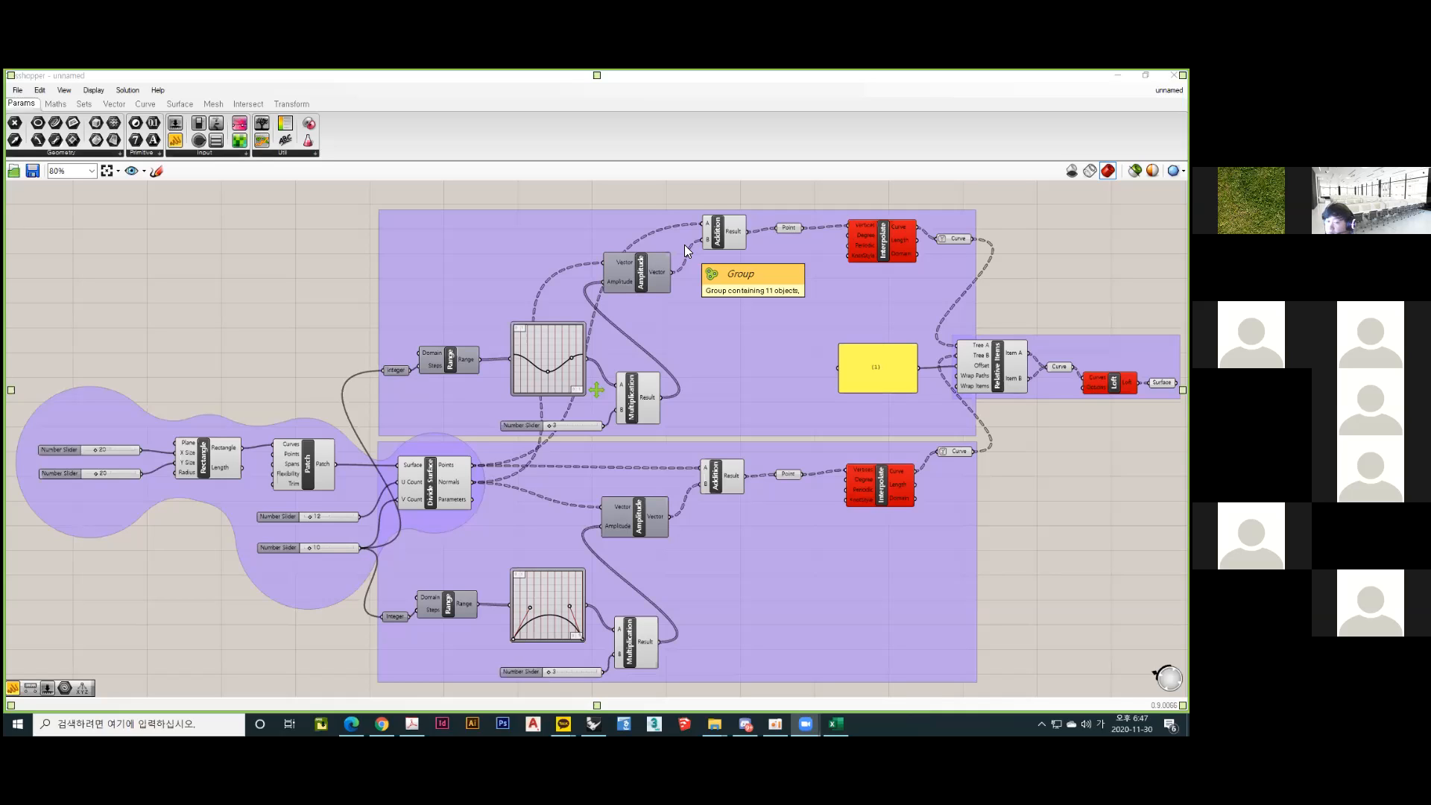
Search Windows for "kal" and launch the 칼무리 screen capture tool.
{"action": "left_click", "coordinate": [149, 723]}
{"action": "type", "text": "kal"}
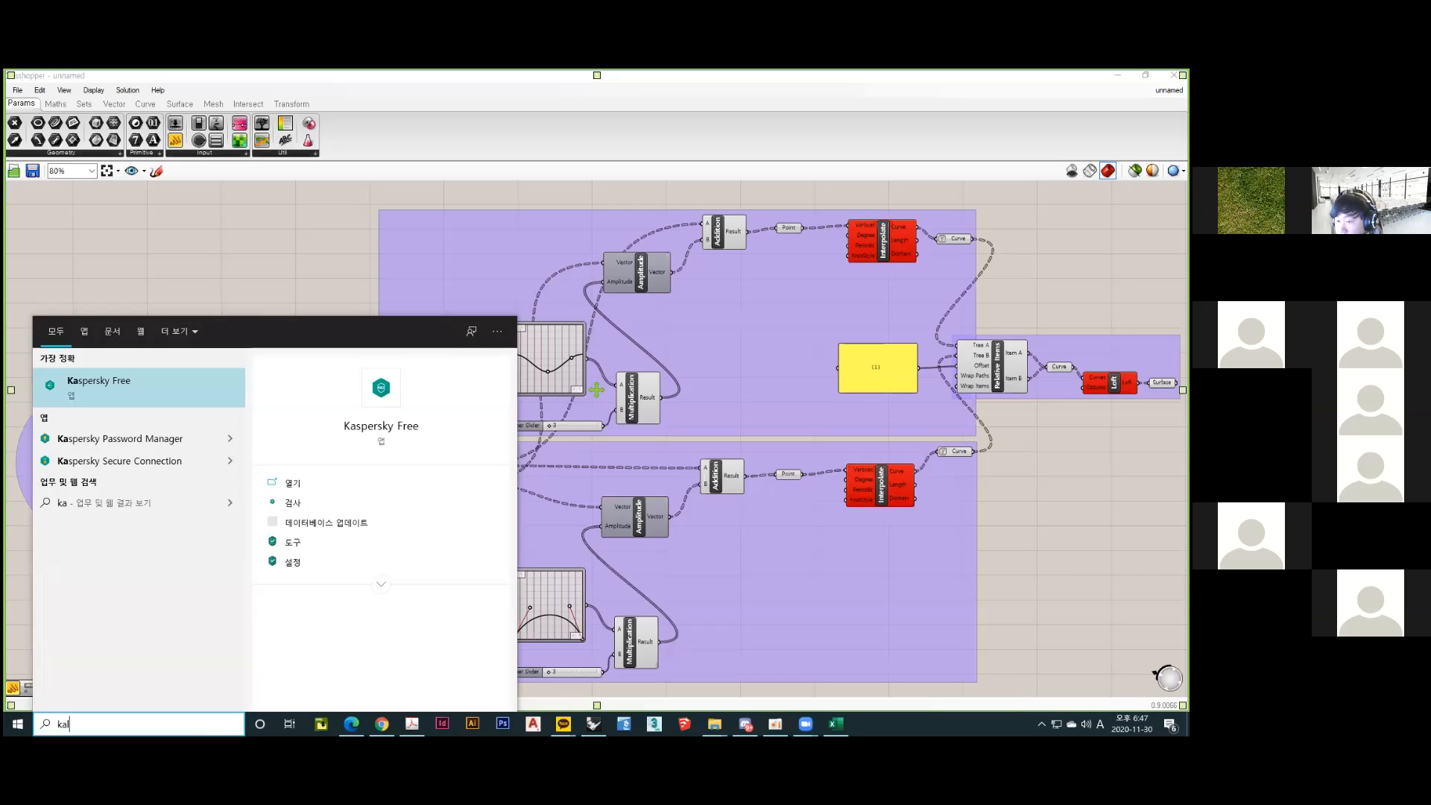
{"action": "left_click", "coordinate": [107, 374]}
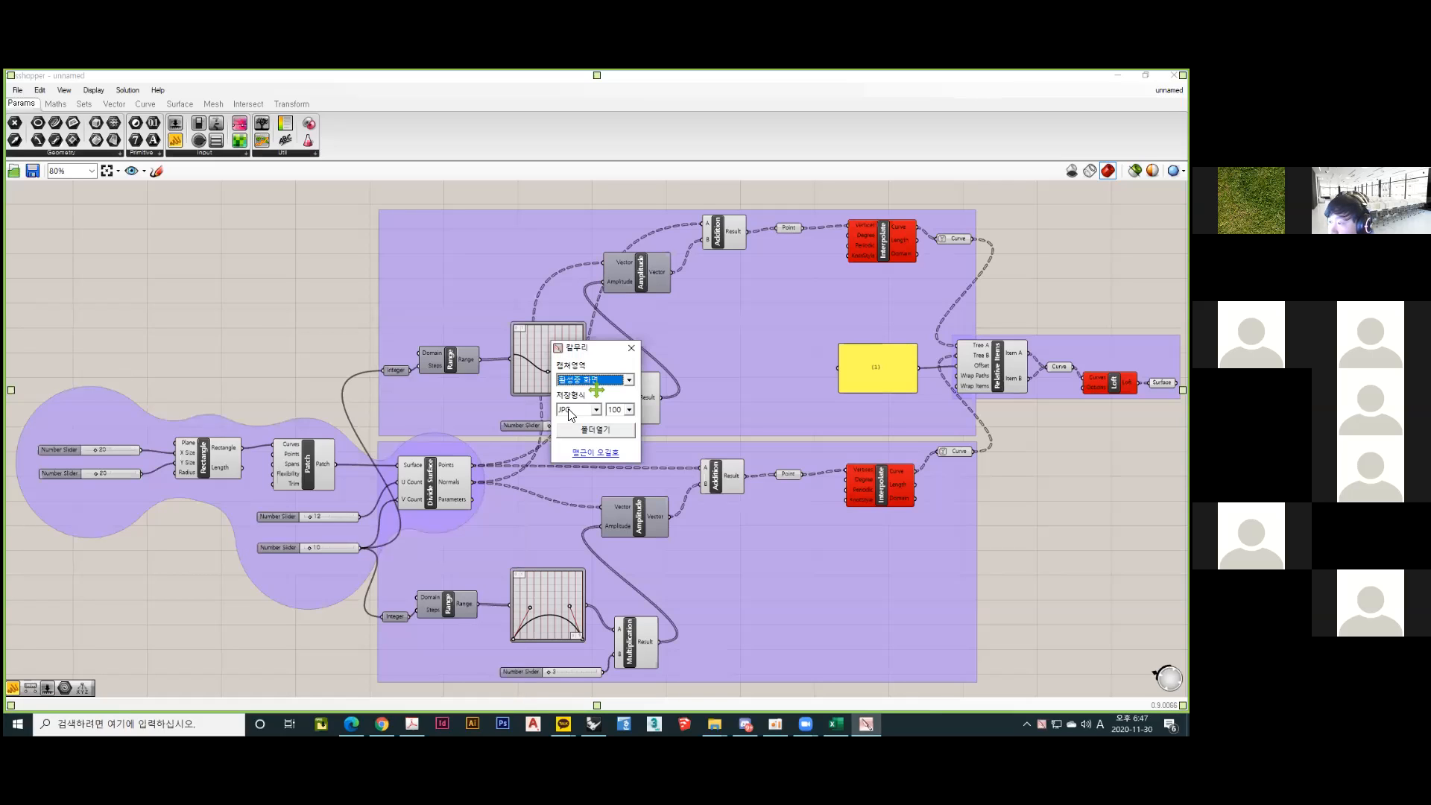
Set the capture area to 영역화면, fit the frame around the whole canvas at about 1906 x 833, and close the capture settings.
{"action": "left_click", "coordinate": [628, 380]}
{"action": "left_click", "coordinate": [600, 409]}
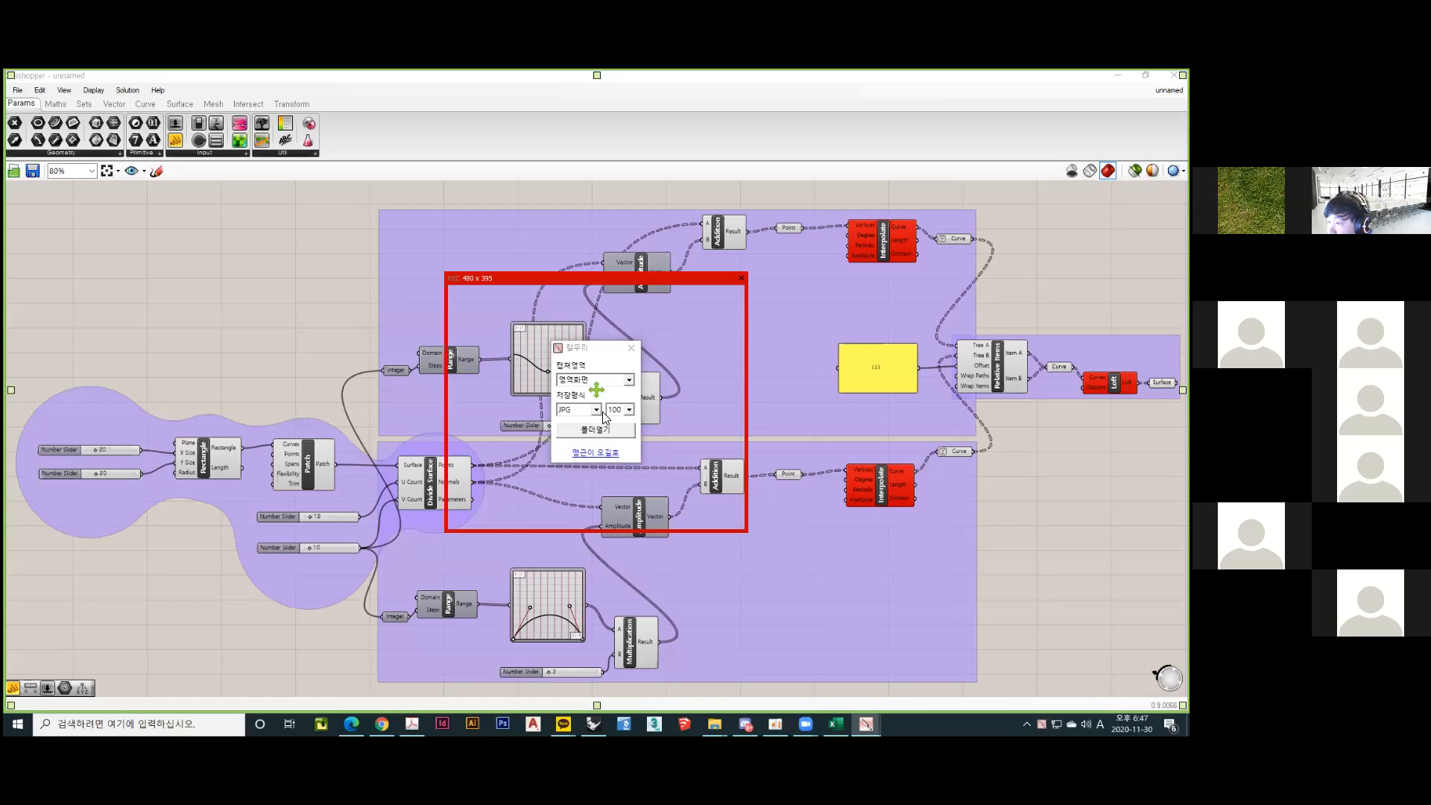
{"action": "left_click_drag", "start_coordinate": [522, 278], "coordinate": [83, 174]}
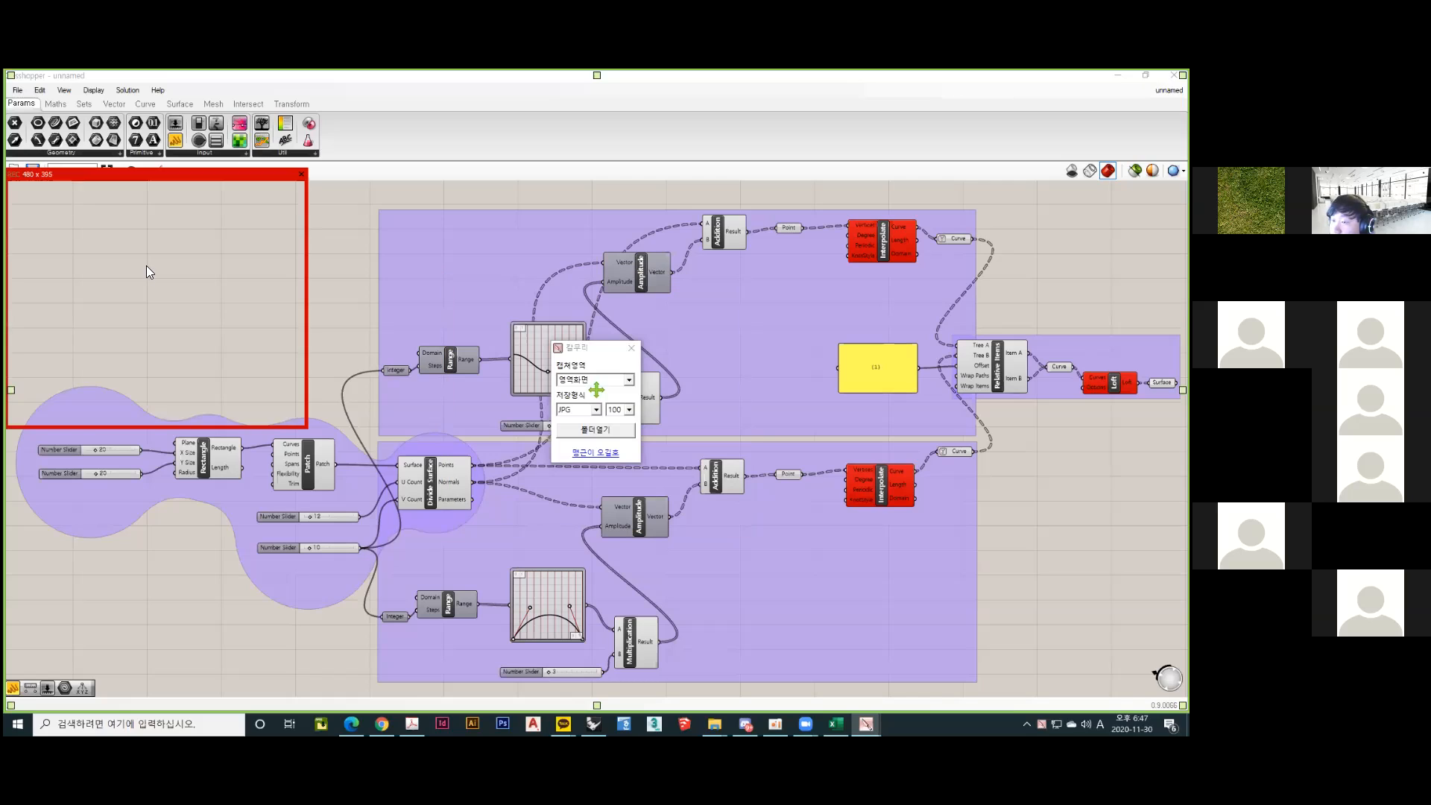
{"action": "left_click_drag", "start_coordinate": [310, 429], "coordinate": [1186, 698]}
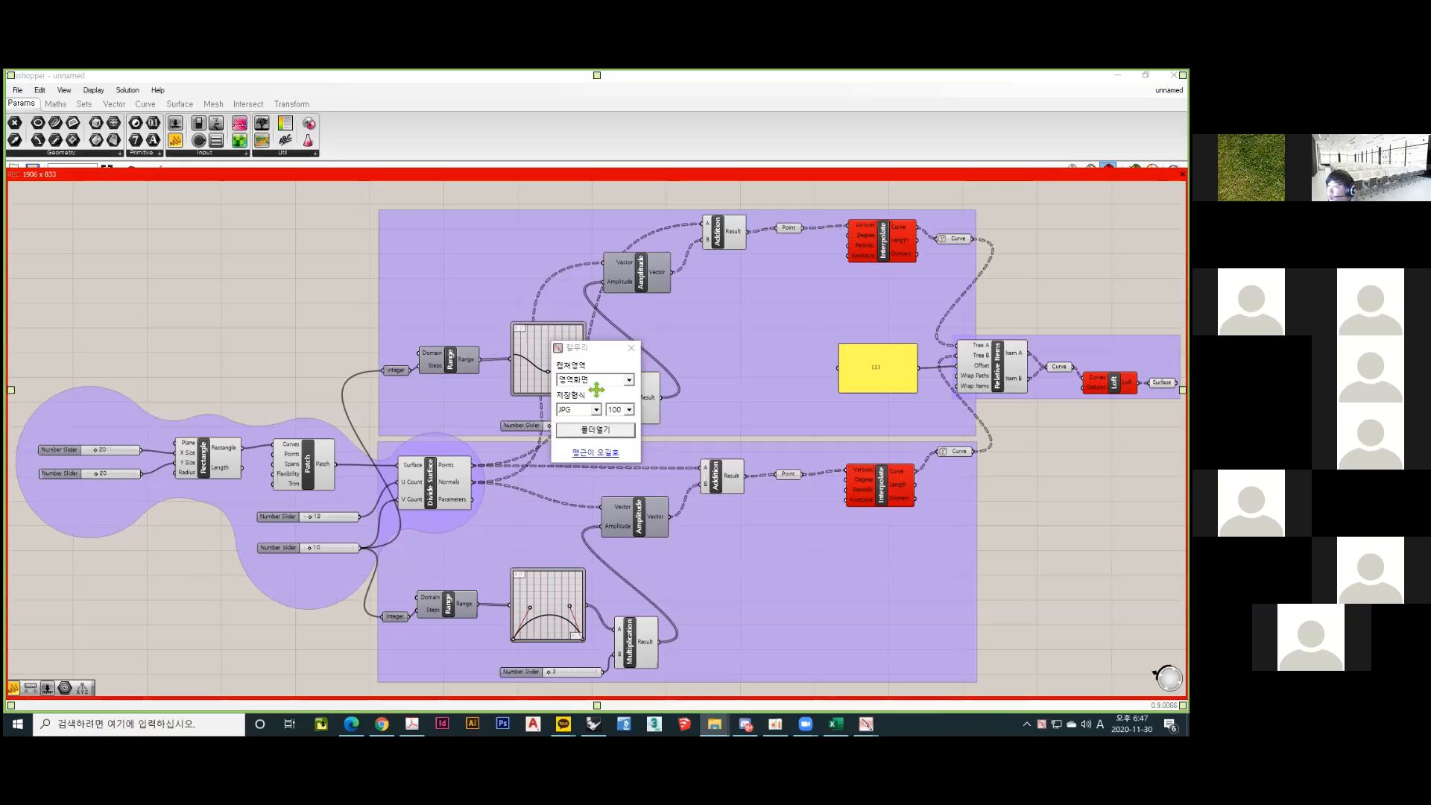
{"action": "left_click", "coordinate": [631, 350]}
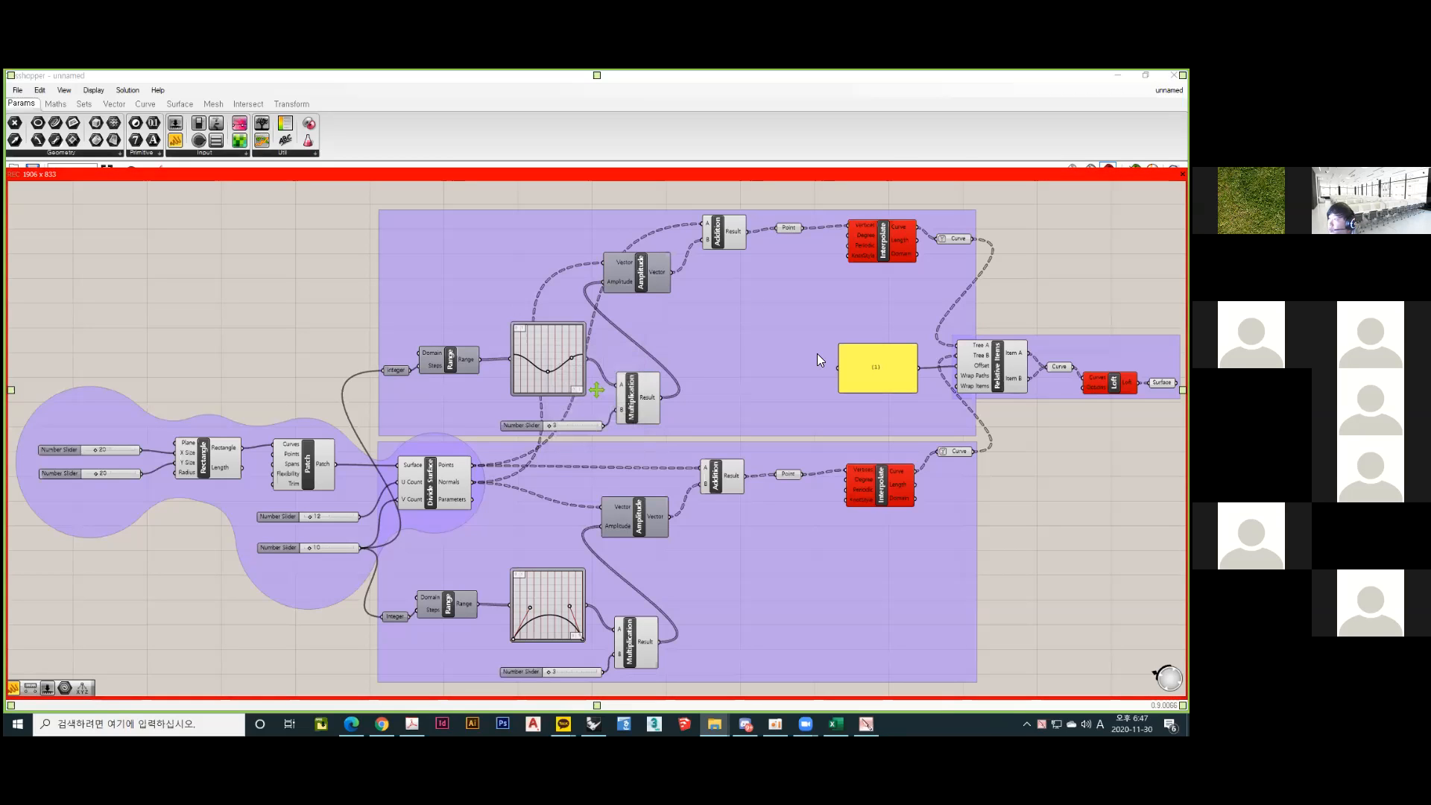